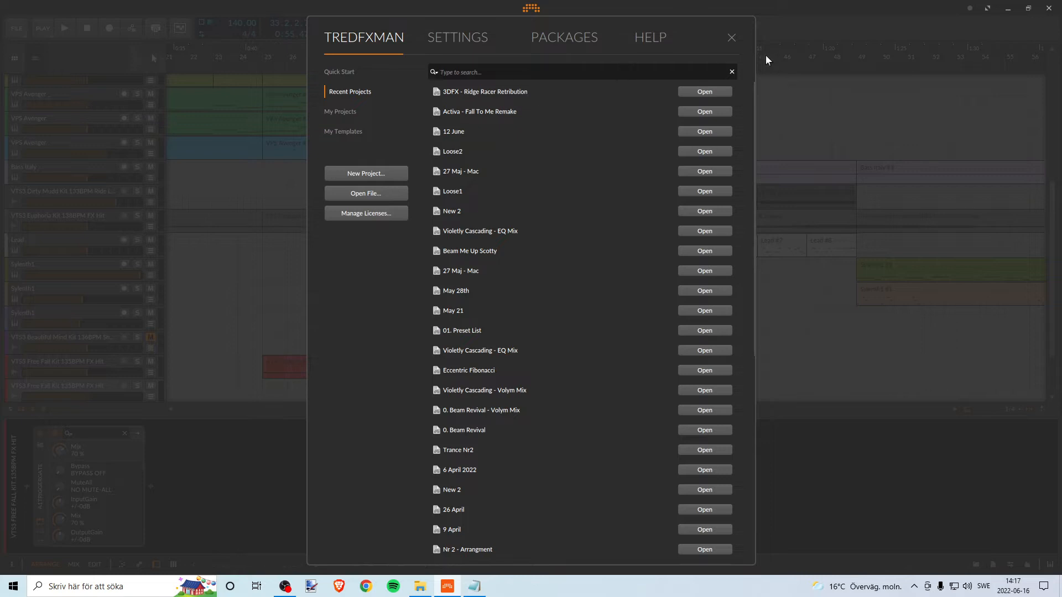
# - Dismiss the project dashboard and close the A1TriggerGate plugin window
pyautogui.click(734, 39)
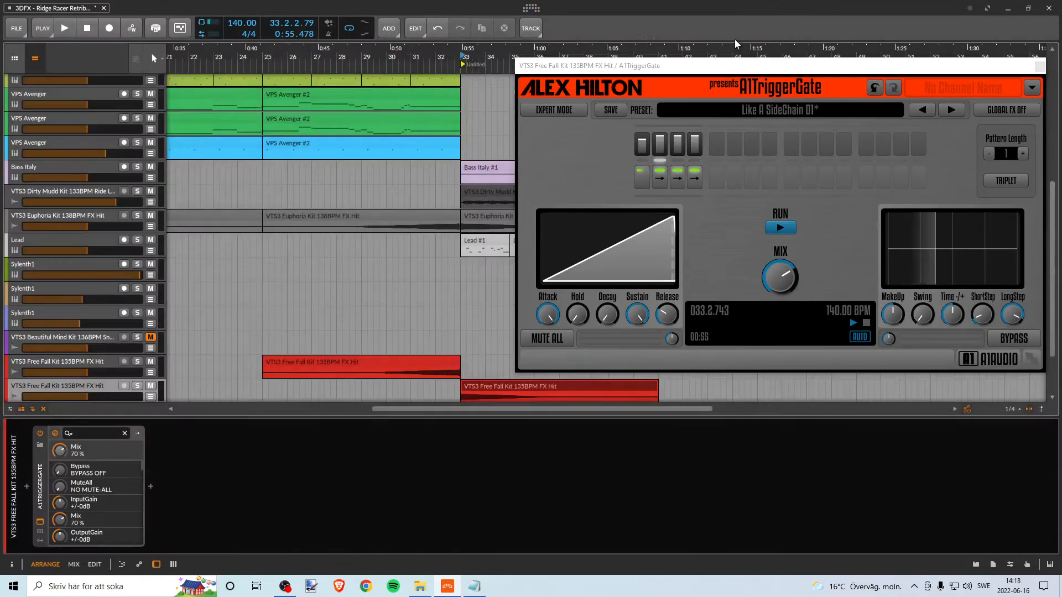
pyautogui.moveTo(738, 67); pyautogui.dragTo(772, 56)
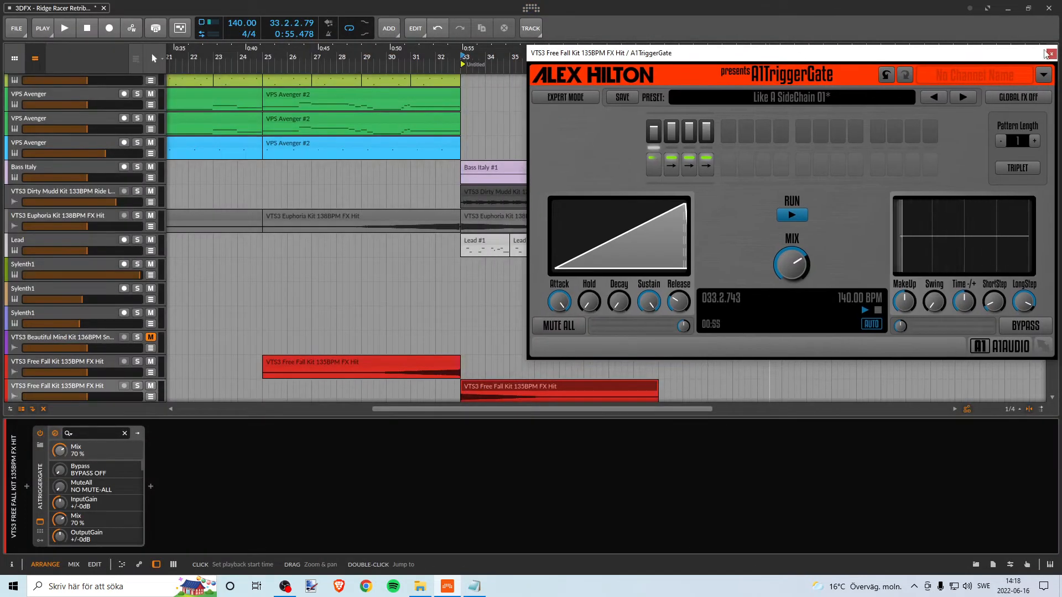
pyautogui.click(1051, 54)
# - Examine the whole arrangement, from the Kick track down to the VTS3 Free Fall Kit effect tracks
pyautogui.scroll(-4, 322, 68)
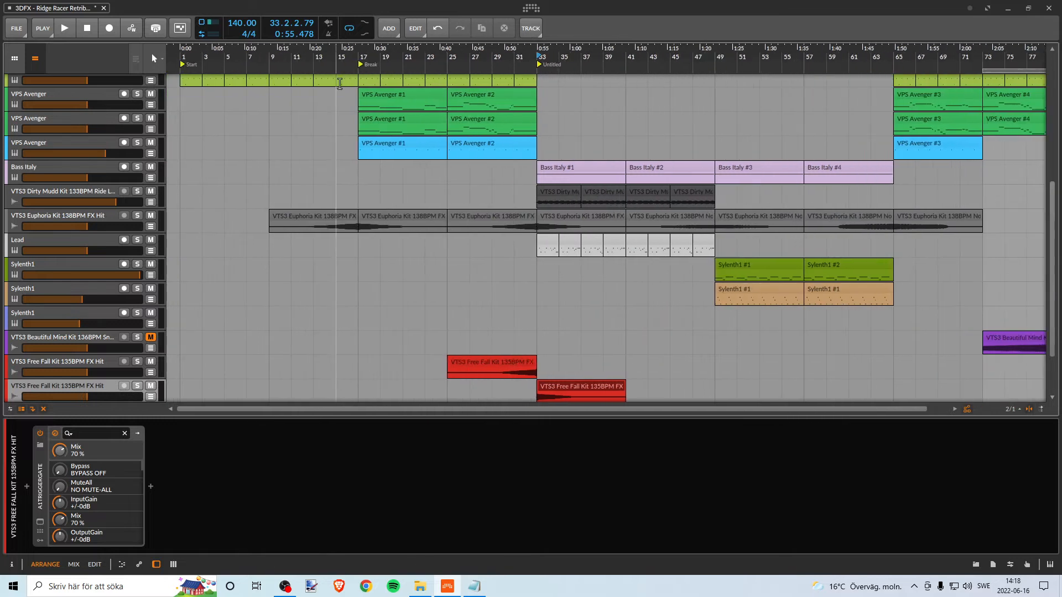
pyautogui.scroll(5, 336, 84)
pyautogui.scroll(-4, 354, 83)
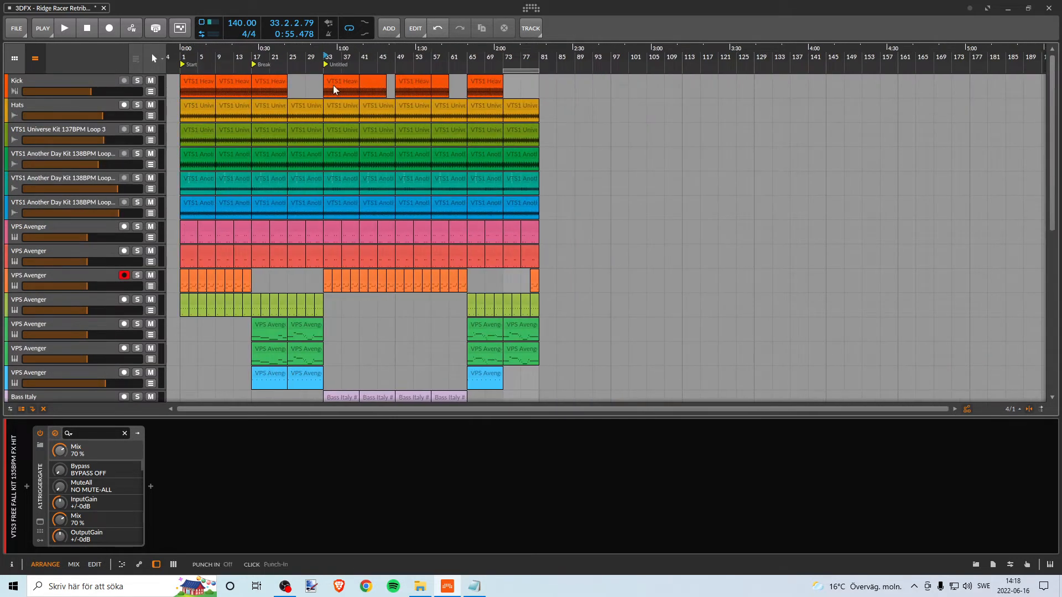
pyautogui.scroll(-5, 273, 128)
pyautogui.scroll(5, 273, 128)
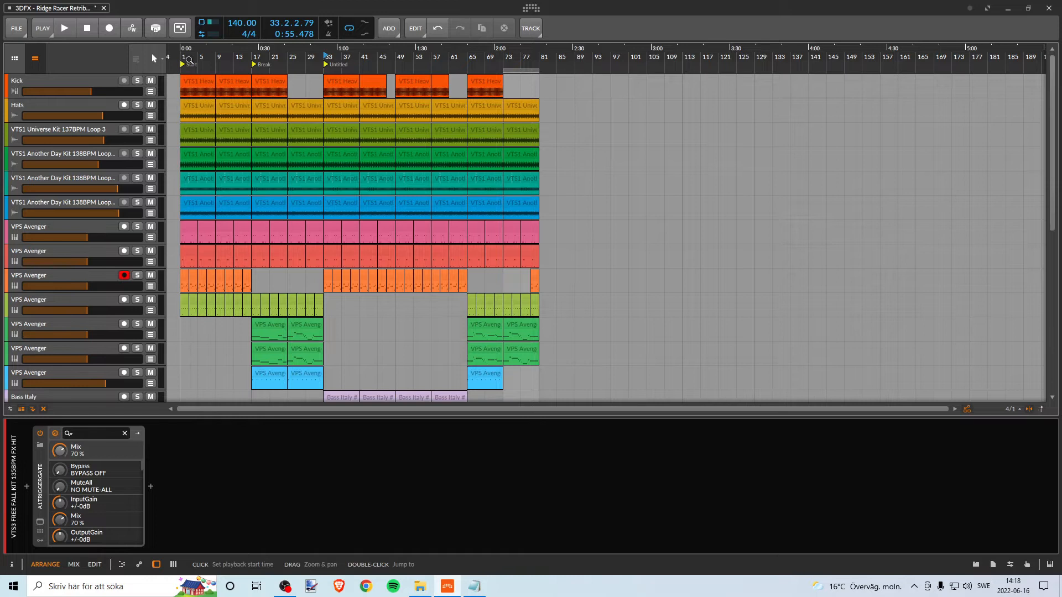
pyautogui.moveTo(181, 52); pyautogui.dragTo(180, 79)
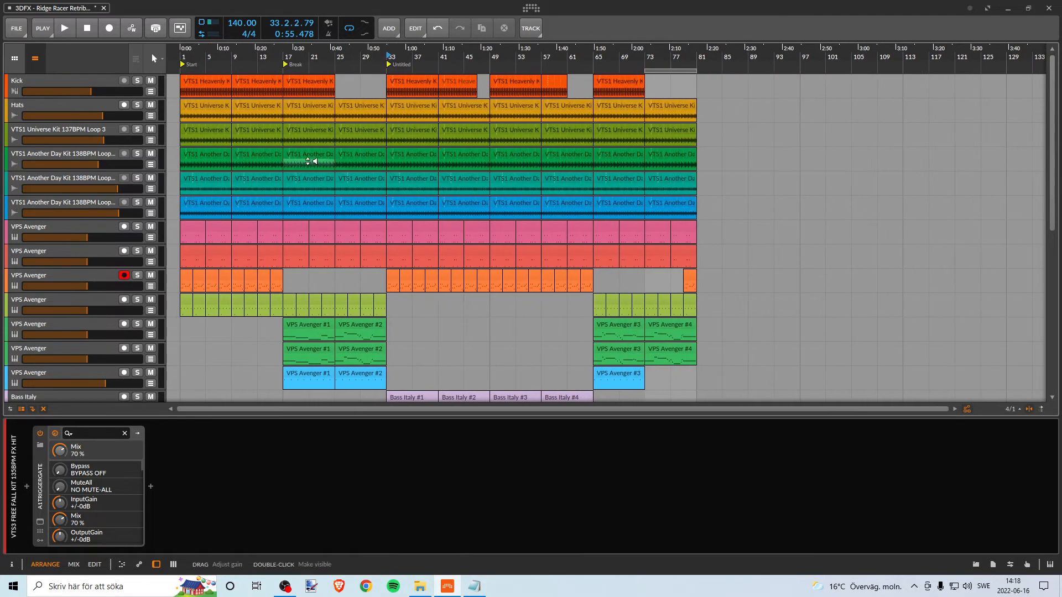
pyautogui.scroll(-3, 312, 157)
pyautogui.scroll(3, 313, 155)
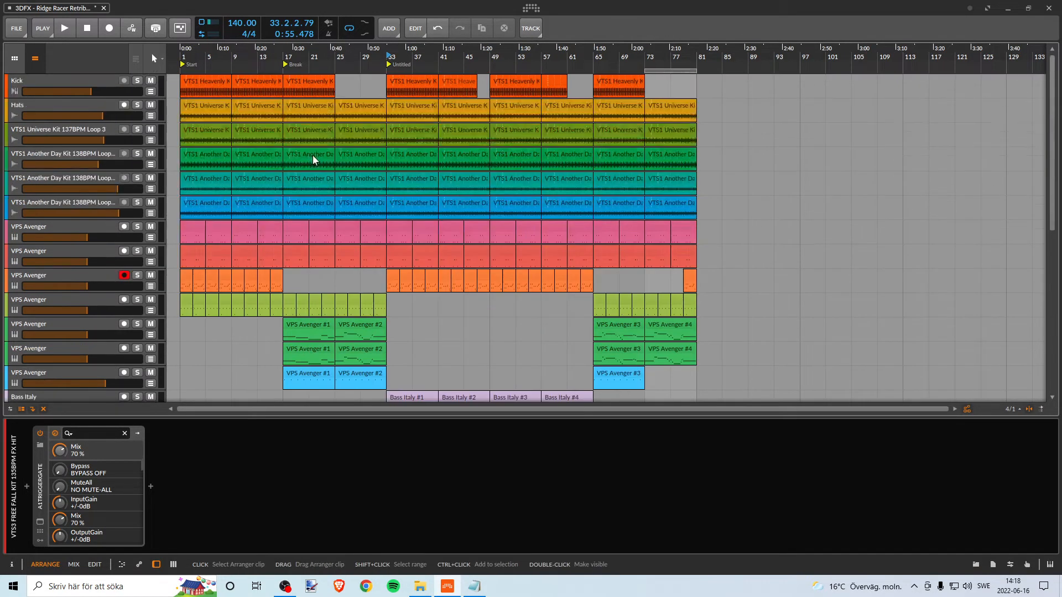
pyautogui.scroll(-3, 313, 155)
pyautogui.scroll(3, 317, 148)
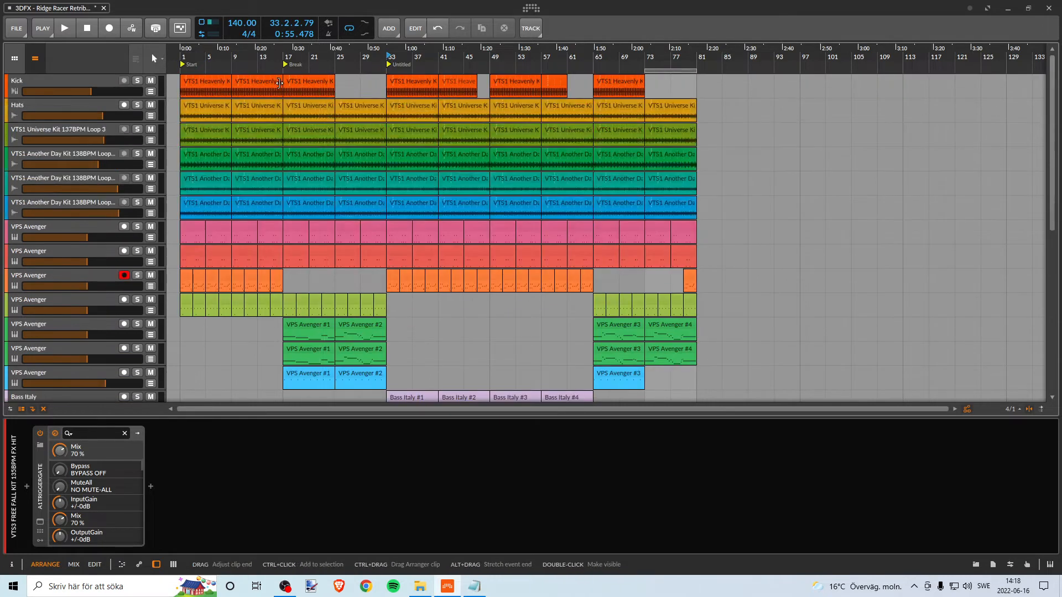
pyautogui.scroll(-7, 397, 186)
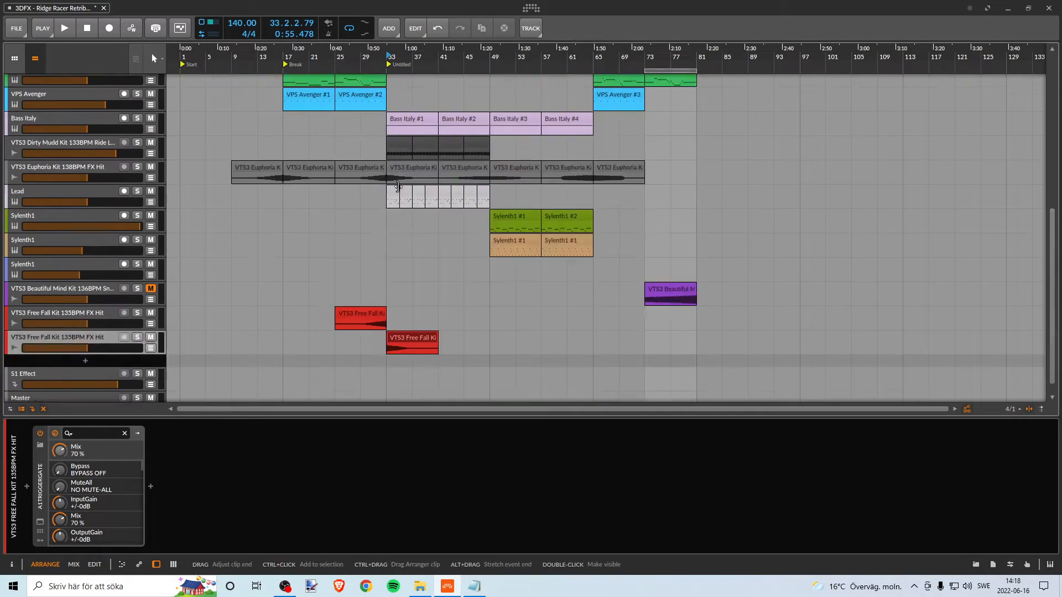
pyautogui.scroll(7, 399, 186)
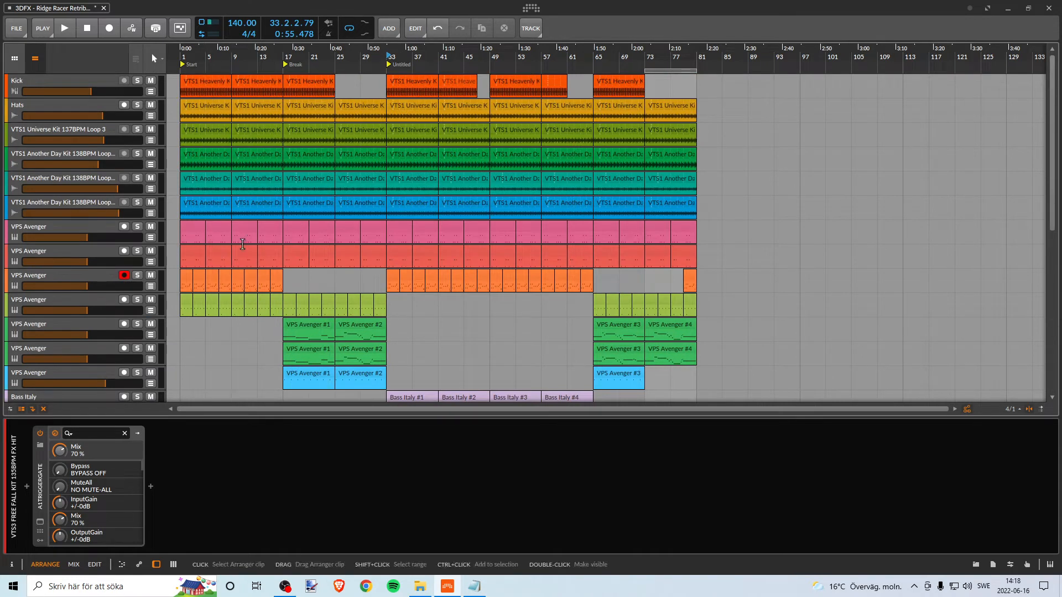
pyautogui.scroll(-4, 423, 312)
pyautogui.scroll(3, 488, 263)
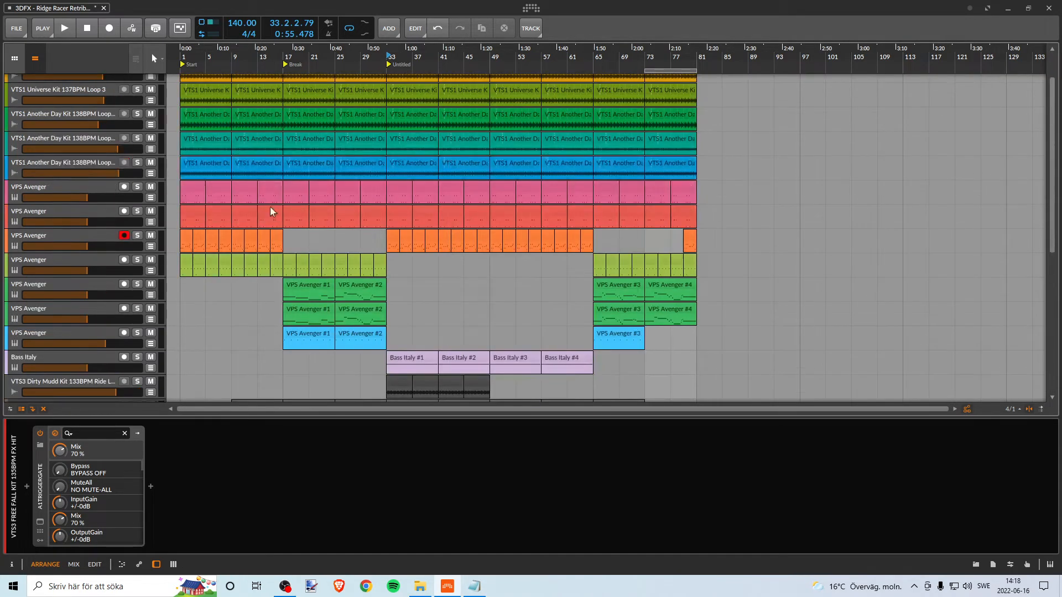
pyautogui.scroll(1, 398, 327)
pyautogui.scroll(-3, 437, 315)
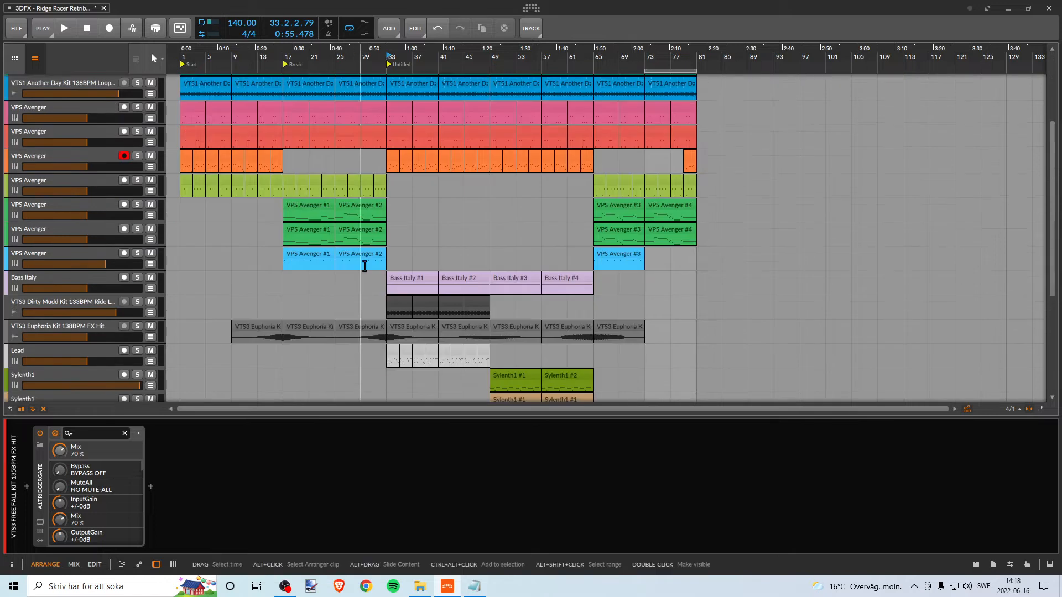
pyautogui.scroll(-4, 444, 312)
pyautogui.scroll(6, 429, 314)
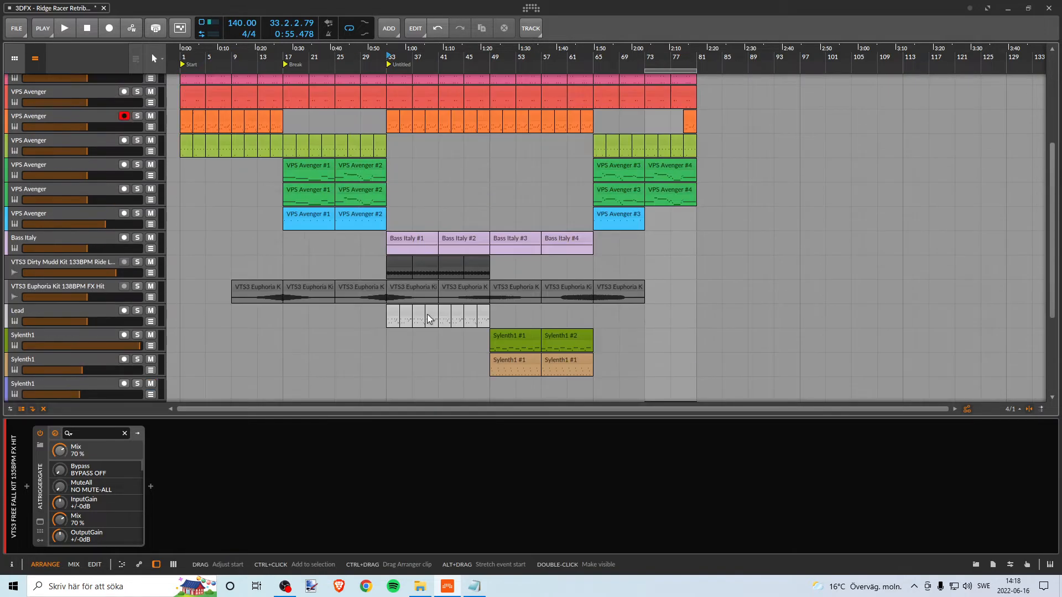
pyautogui.scroll(-6, 429, 312)
pyautogui.scroll(8, 434, 310)
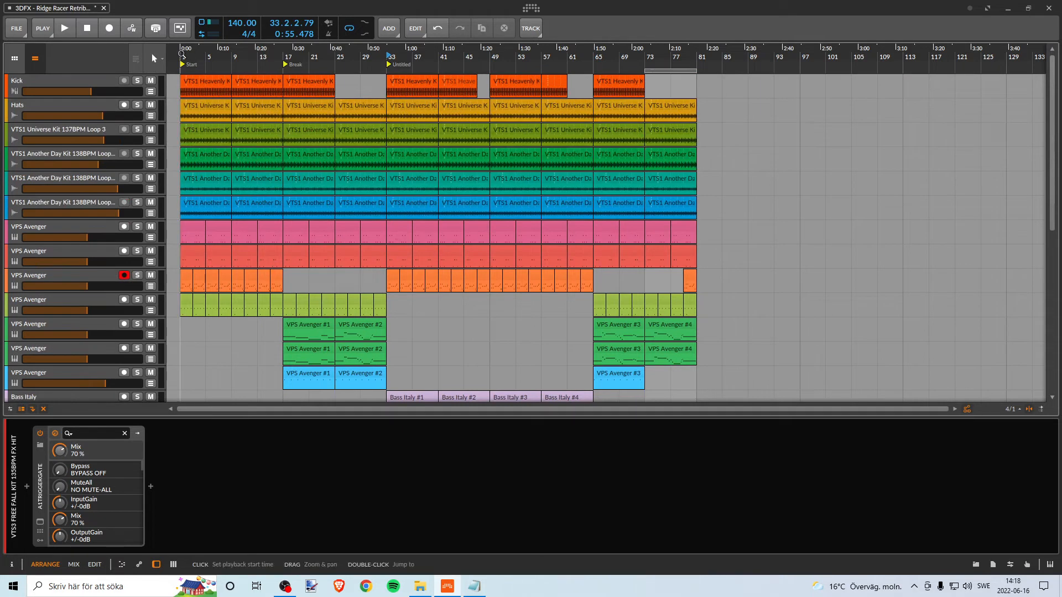
# - Extend the loop region back to bar 1 and play the song from the start while checking the mixer
pyautogui.moveTo(645, 70); pyautogui.dragTo(182, 68)
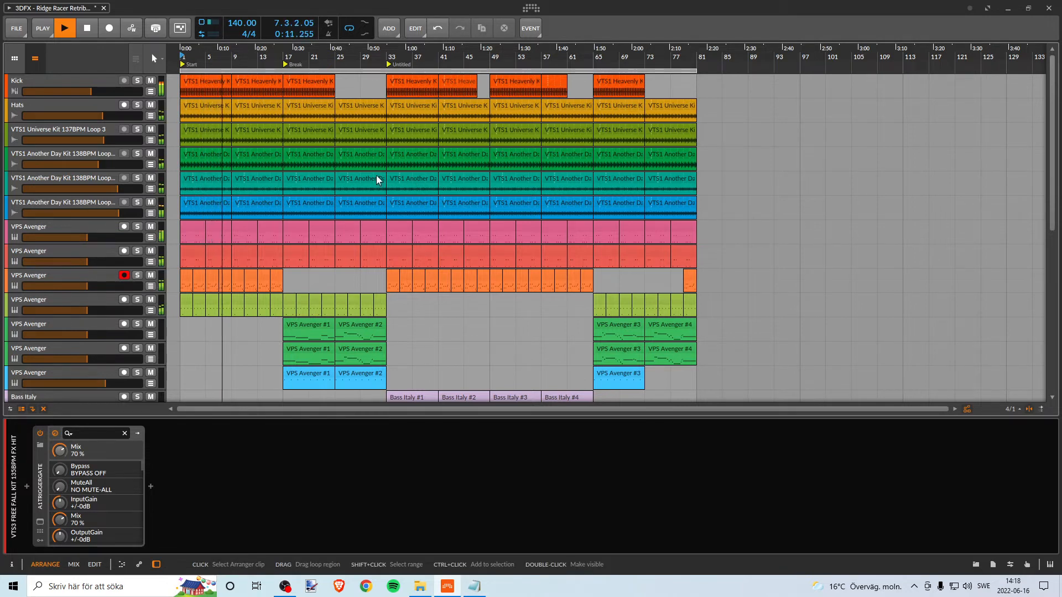
pyautogui.hotkey('alt', '2')
pyautogui.moveTo(447, 414); pyautogui.dragTo(565, 329)
pyautogui.hotkey('alt', '1')
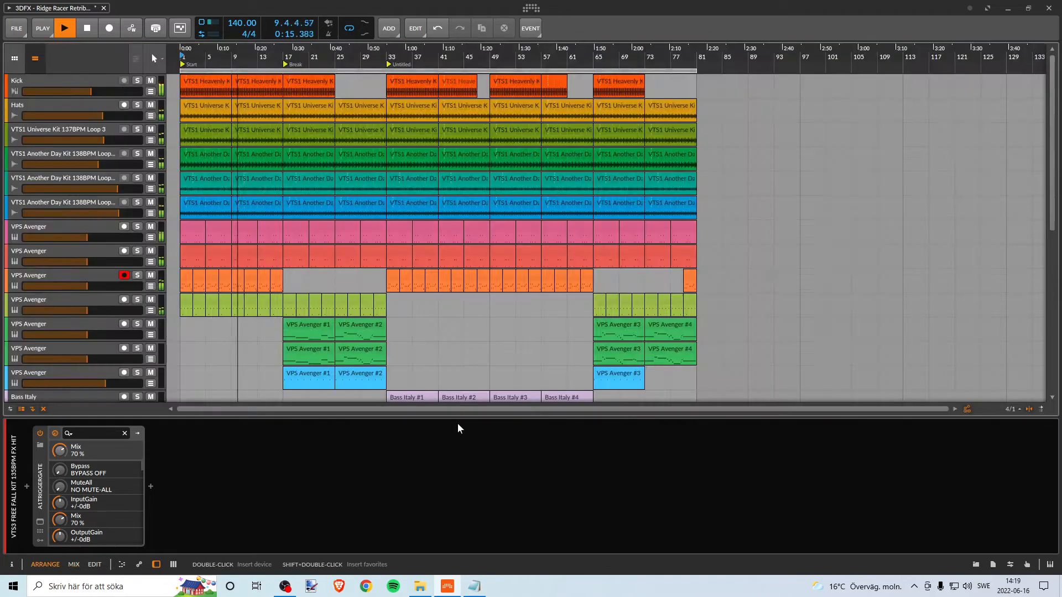
pyautogui.hotkey('alt', '2')
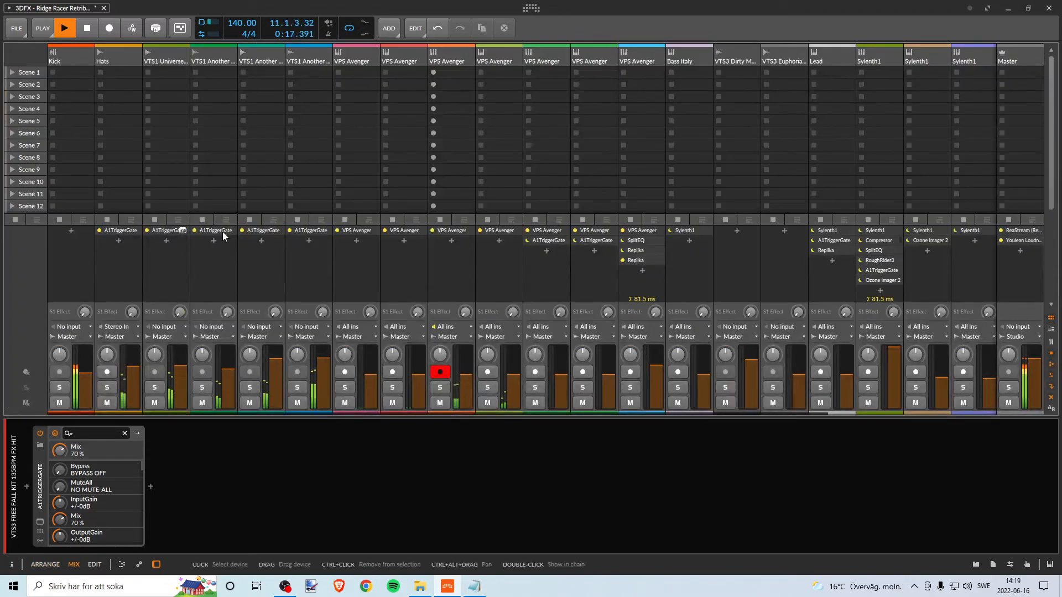
pyautogui.hotkey('alt', '1')
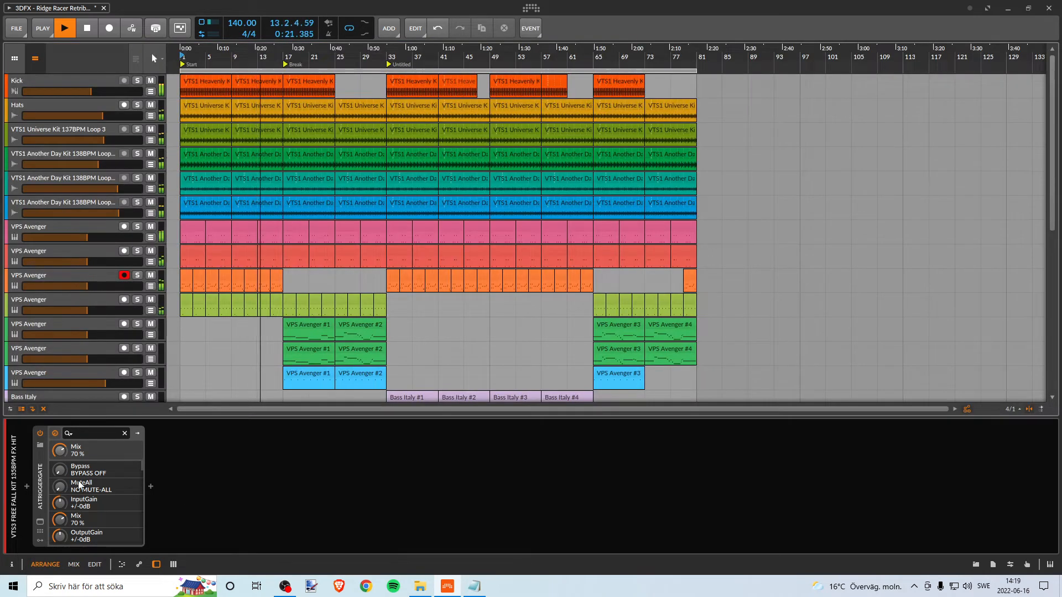
# - Inspect the device chains of the lower green and the blue VPS Avenger tracks, and check their mixer channels during playback
pyautogui.click(86, 378)
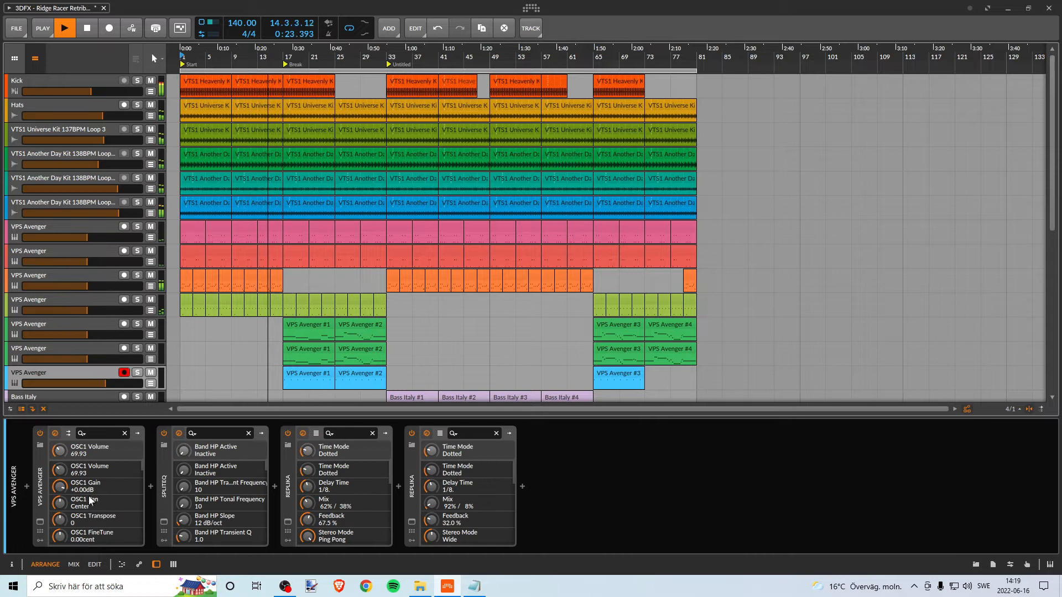
pyautogui.click(51, 346)
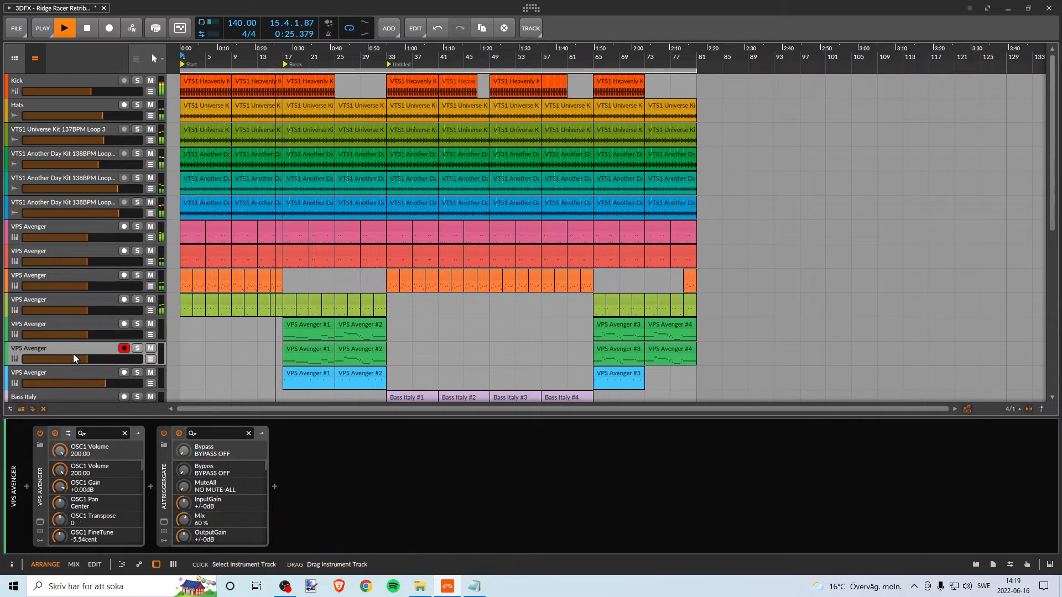
pyautogui.click(58, 371)
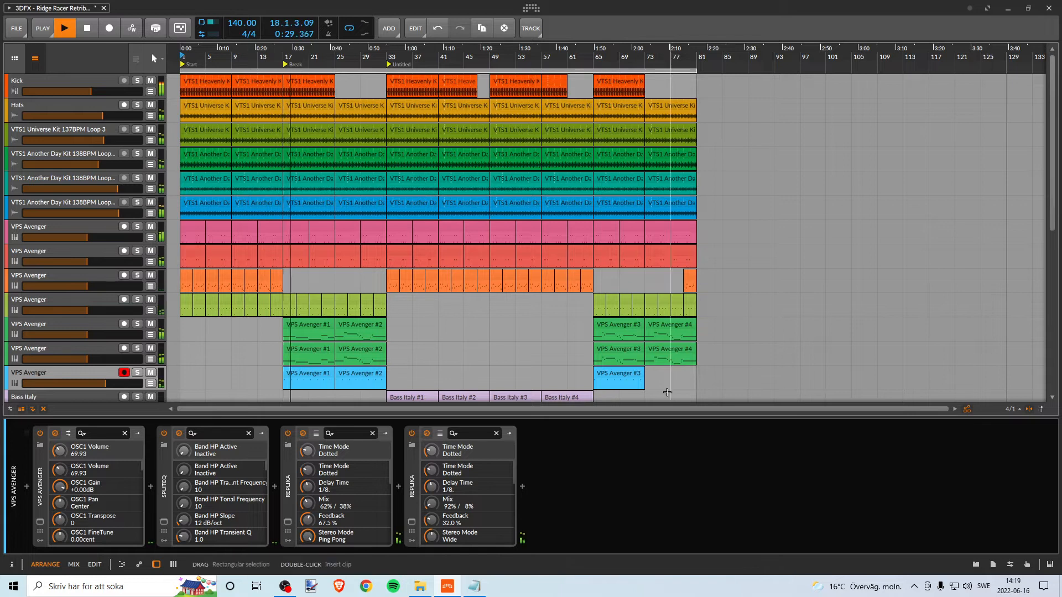
pyautogui.scroll(-5, 561, 296)
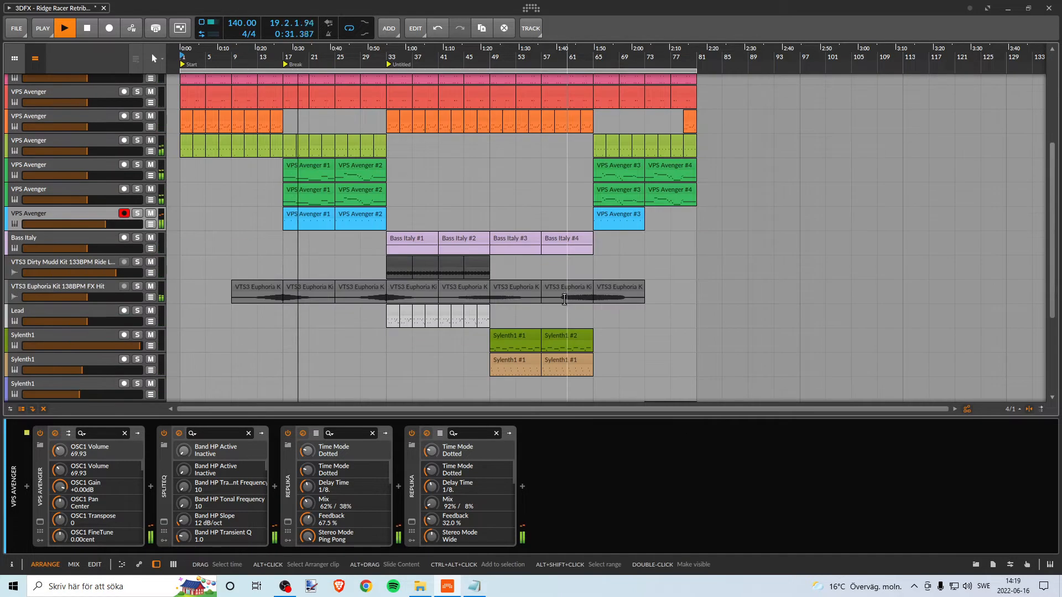
pyautogui.press('Tab')
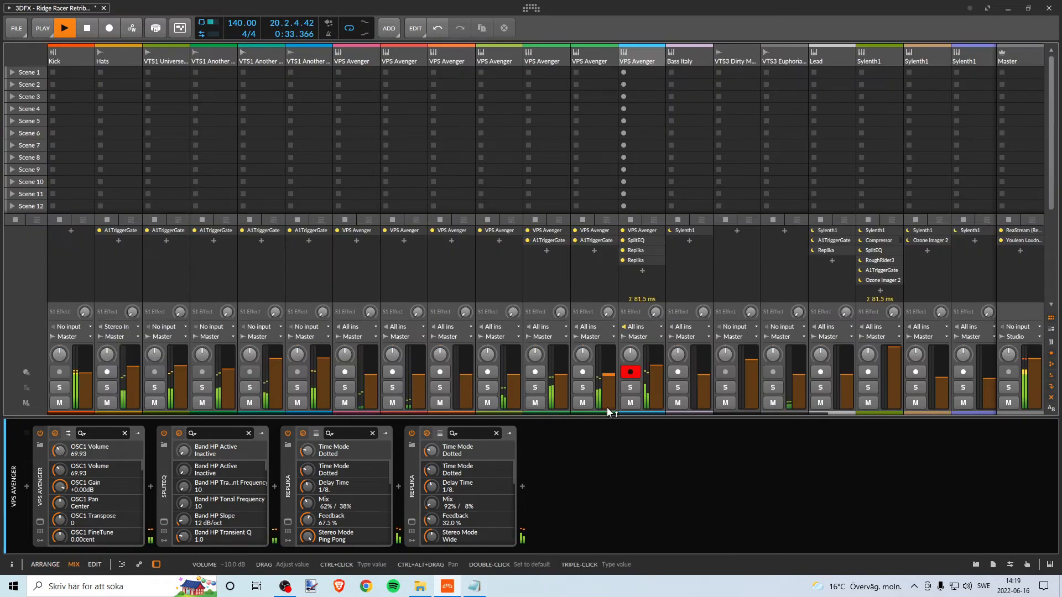
pyautogui.press('Tab')
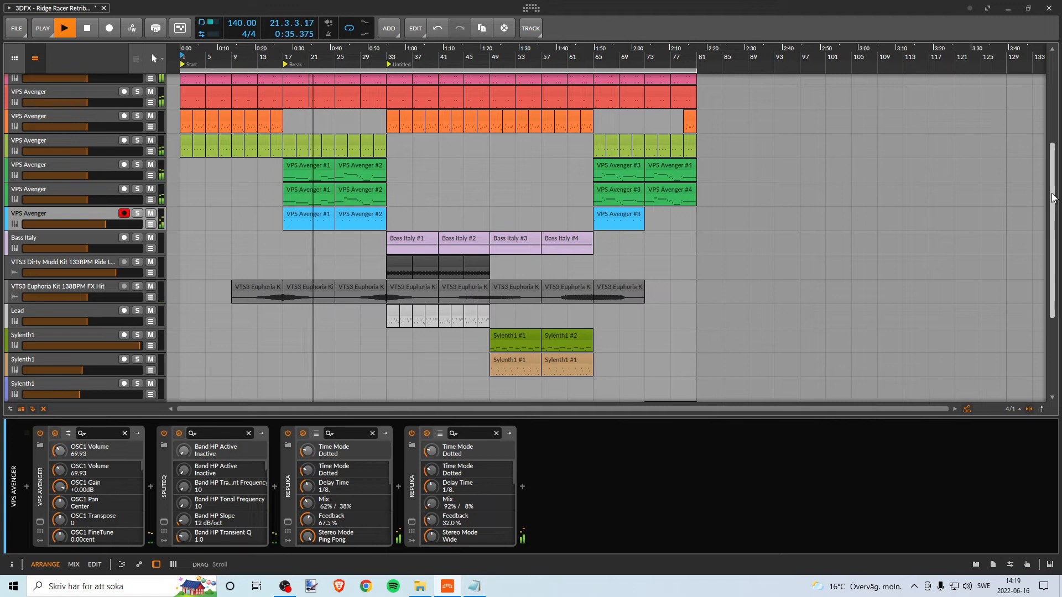
# - Follow the playback through the Break section into bar 33, examining which tracks' clips play in each part
pyautogui.scroll(5, 1047, 104)
pyautogui.scroll(-8, 1047, 104)
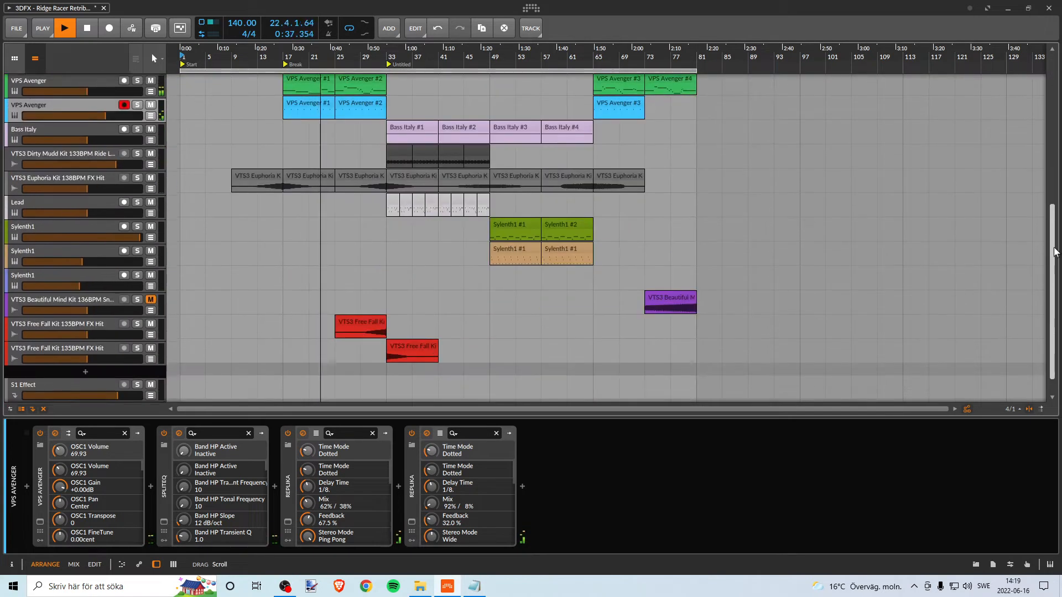
pyautogui.scroll(5, 1047, 104)
pyautogui.scroll(-5, 443, 238)
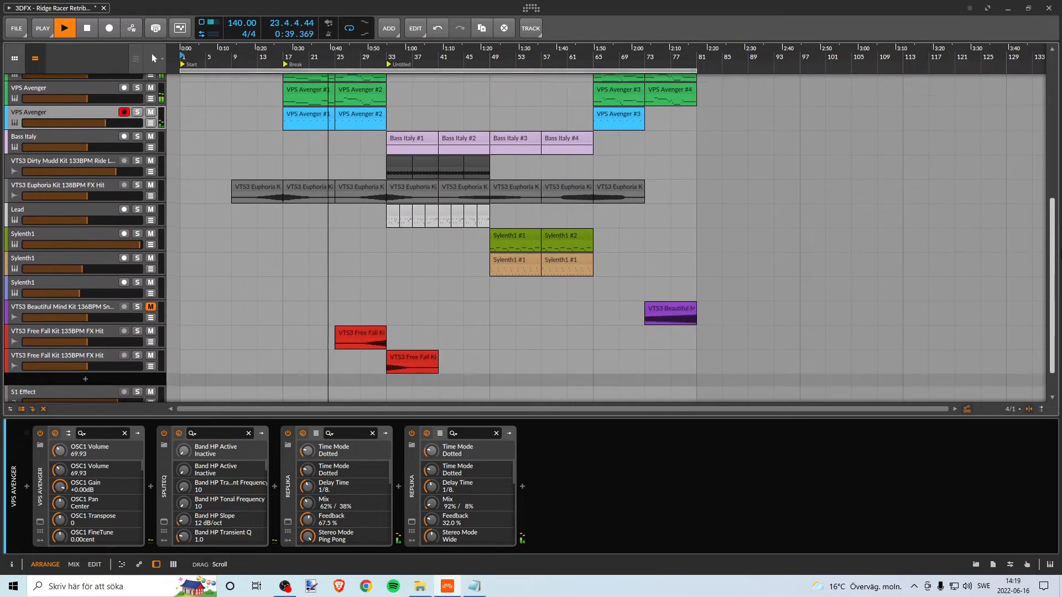
pyautogui.scroll(5, 795, 254)
pyautogui.scroll(-2, 795, 254)
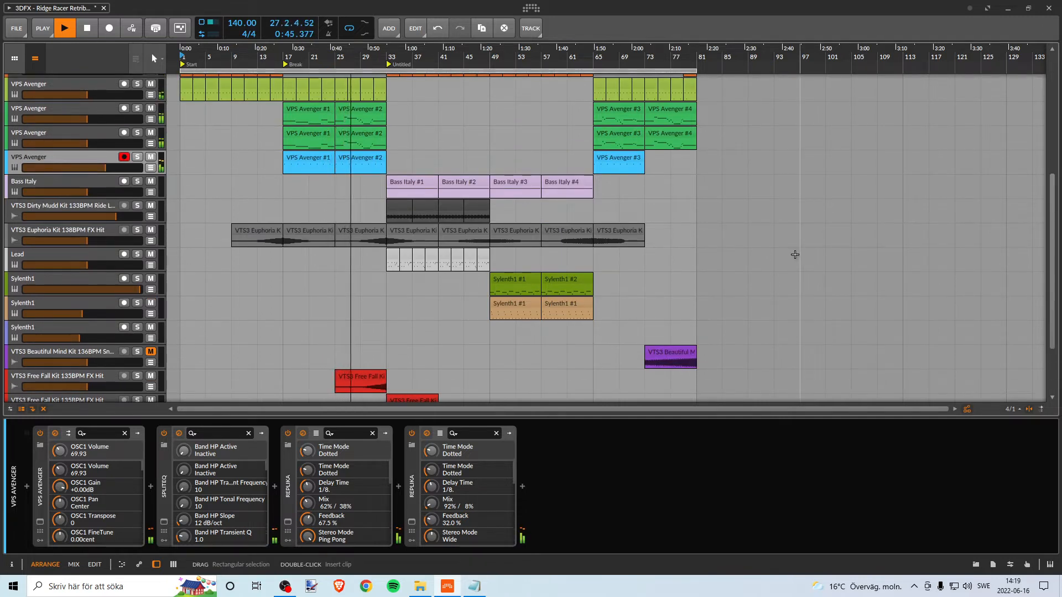
pyautogui.scroll(6, 331, 230)
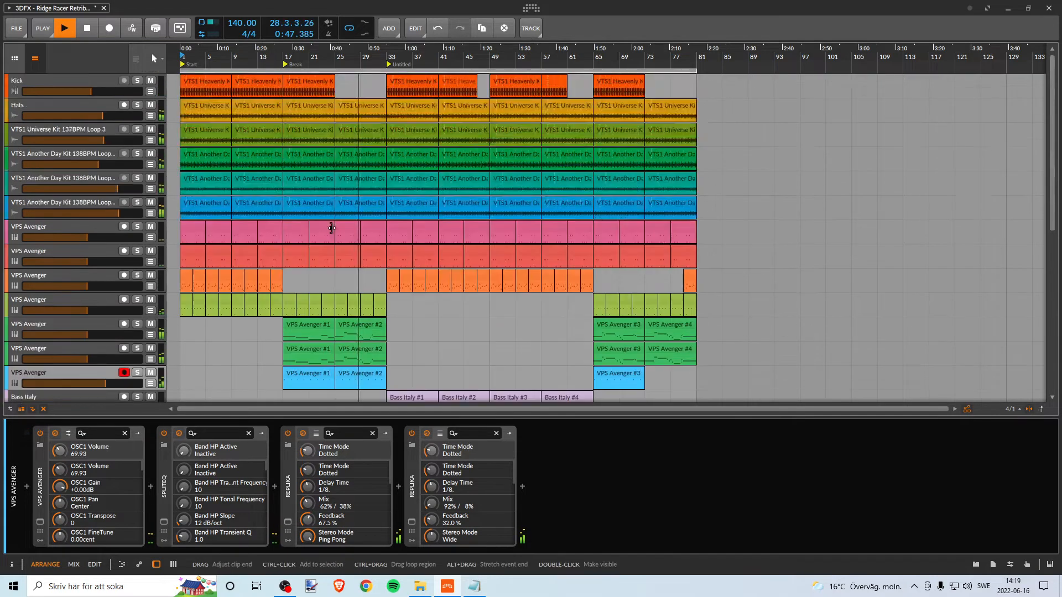
pyautogui.scroll(-5, 331, 229)
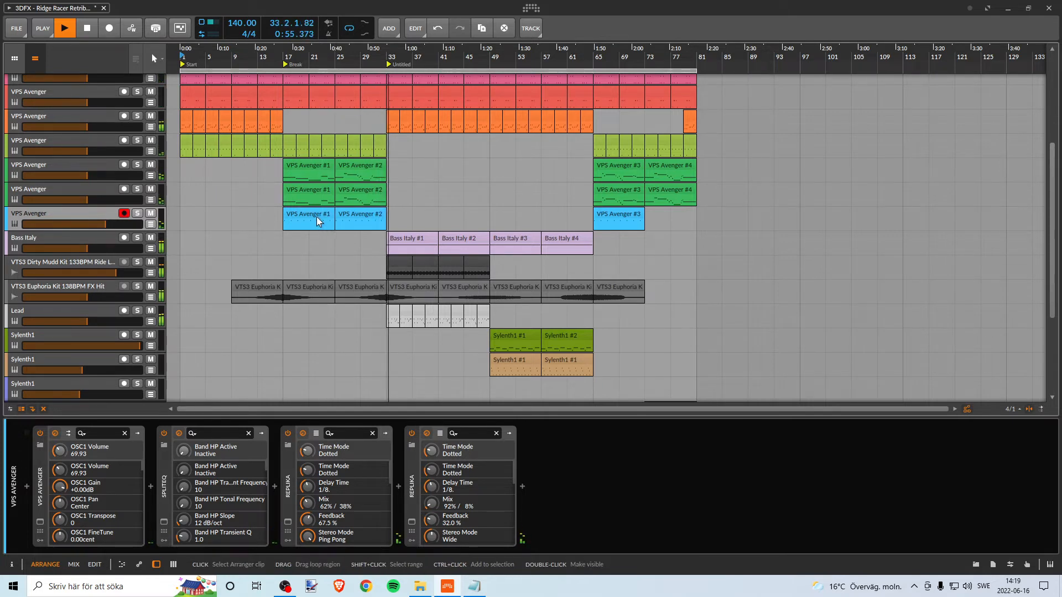
pyautogui.scroll(2, 520, 239)
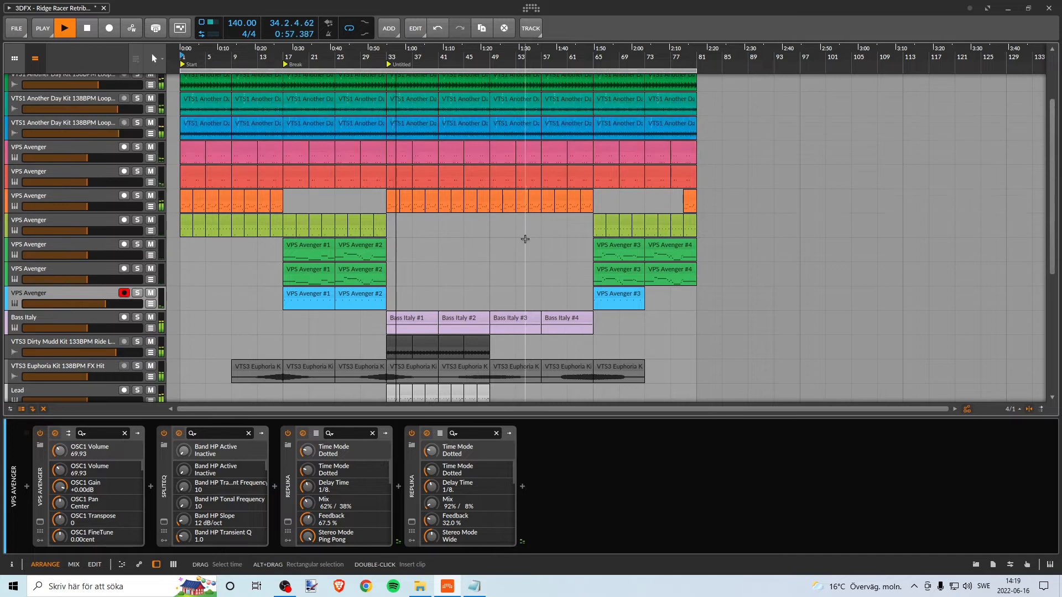
pyautogui.scroll(2, 523, 238)
# - Check the mixer levels during the section after bar 33 and examine its Bass Italy, Lead and Sylenth1 clips in the arrangement
pyautogui.hotkey('alt', '2')
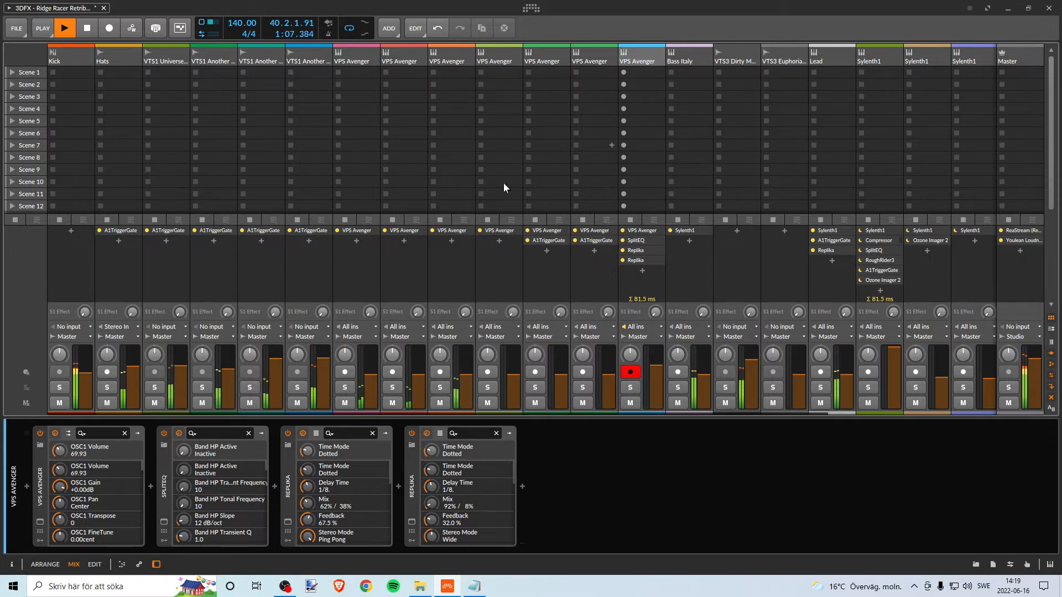
pyautogui.hotkey('alt', '1')
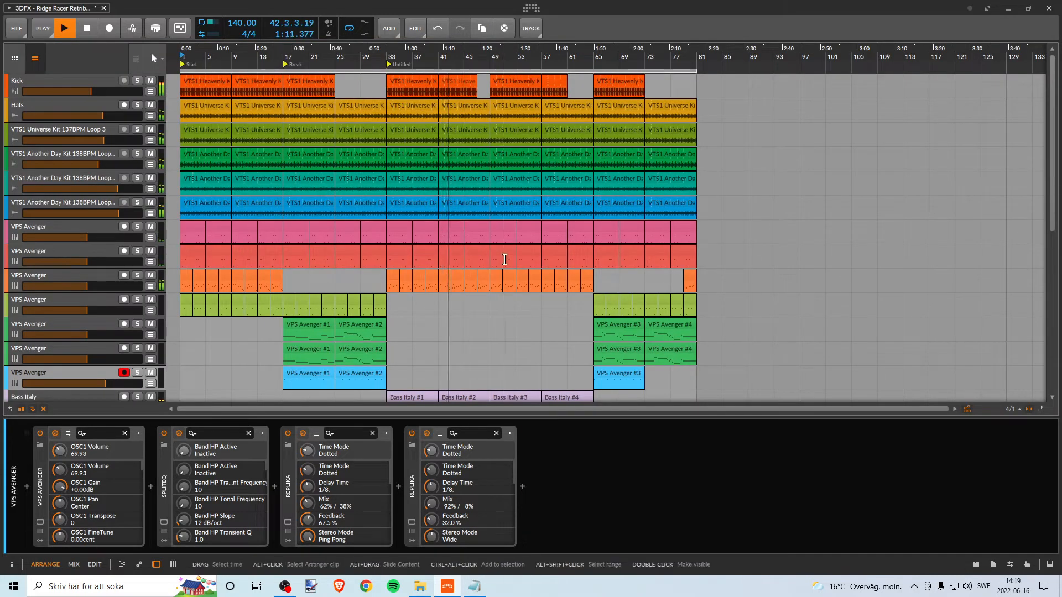
pyautogui.scroll(-3, 501, 256)
pyautogui.scroll(-5, 494, 249)
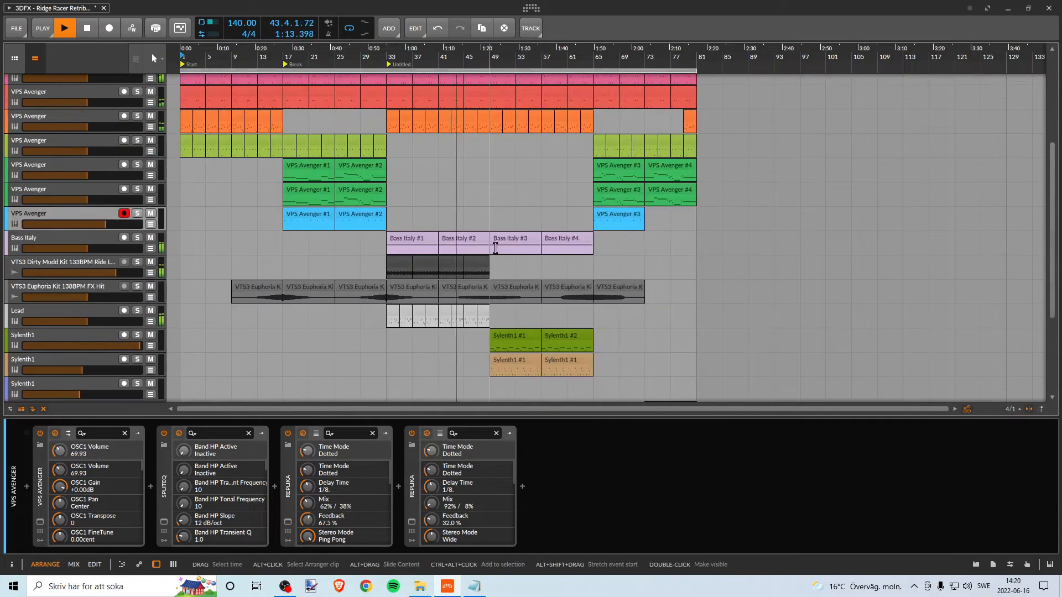
pyautogui.scroll(4, 494, 248)
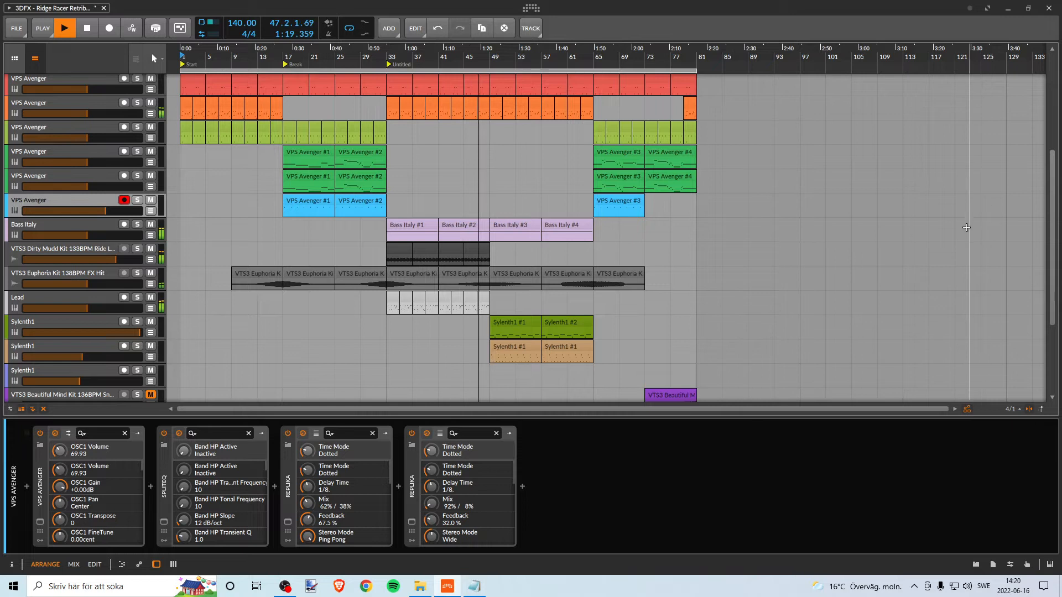
pyautogui.scroll(6, 584, 297)
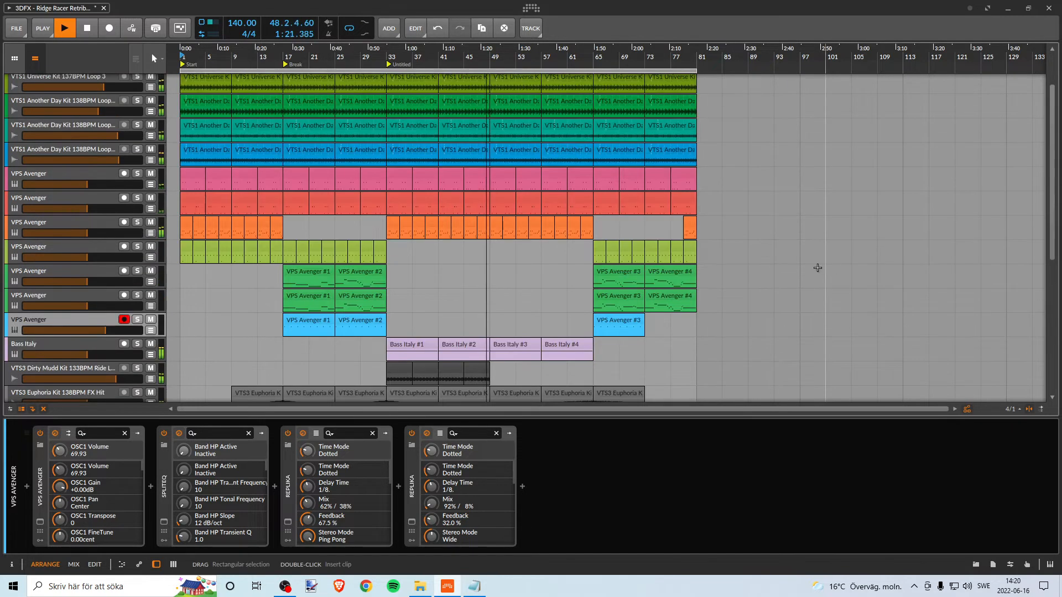
# - Follow the playback from bar 48 into the closing section after bar 73, examining which tracks' clips play there
pyautogui.scroll(-4, 575, 339)
pyautogui.scroll(-3, 576, 332)
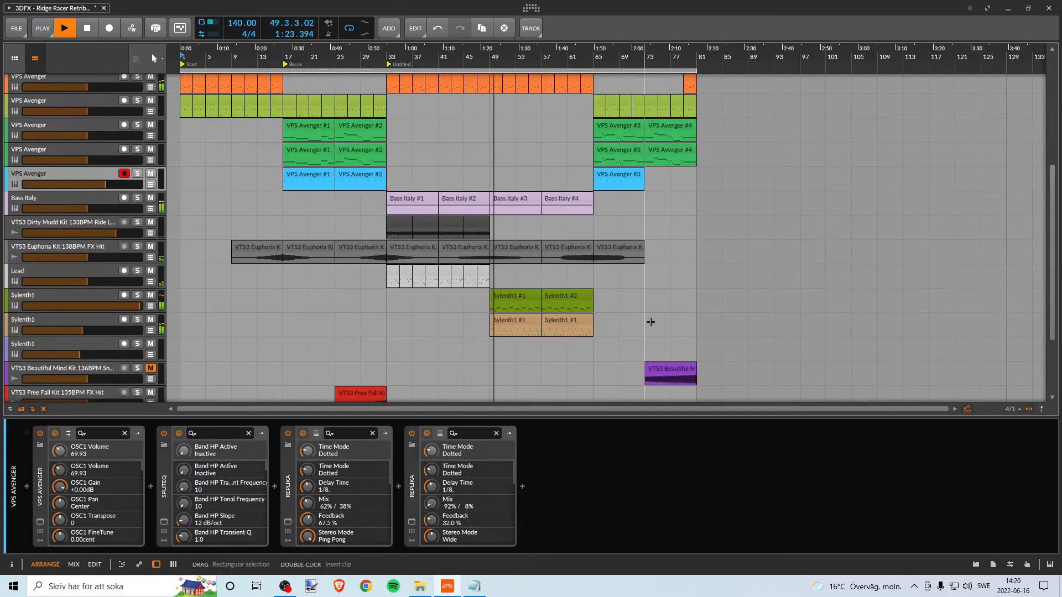
pyautogui.scroll(2, 649, 320)
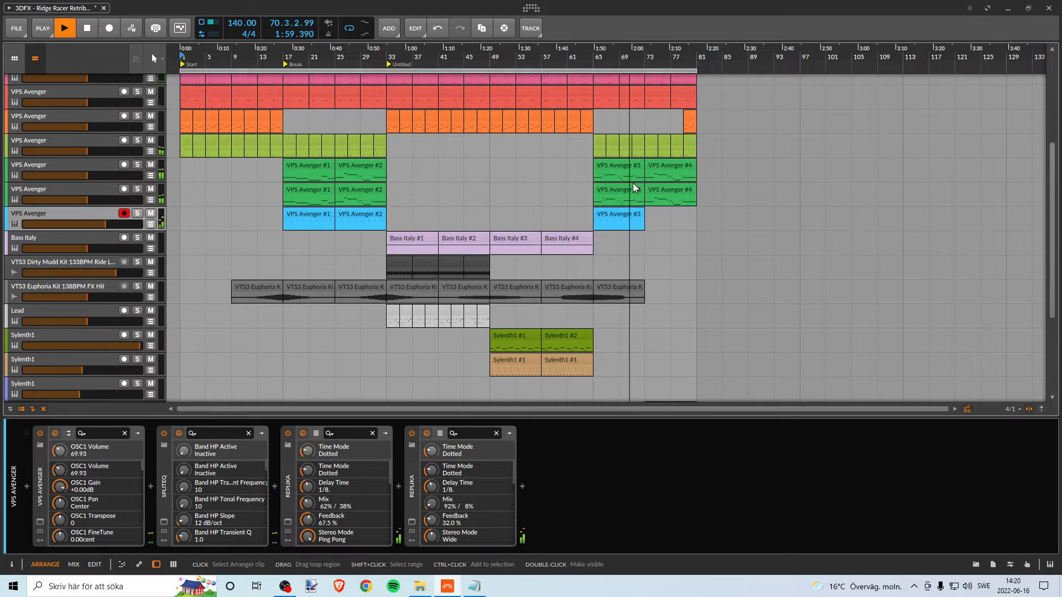
pyautogui.scroll(-3, 635, 188)
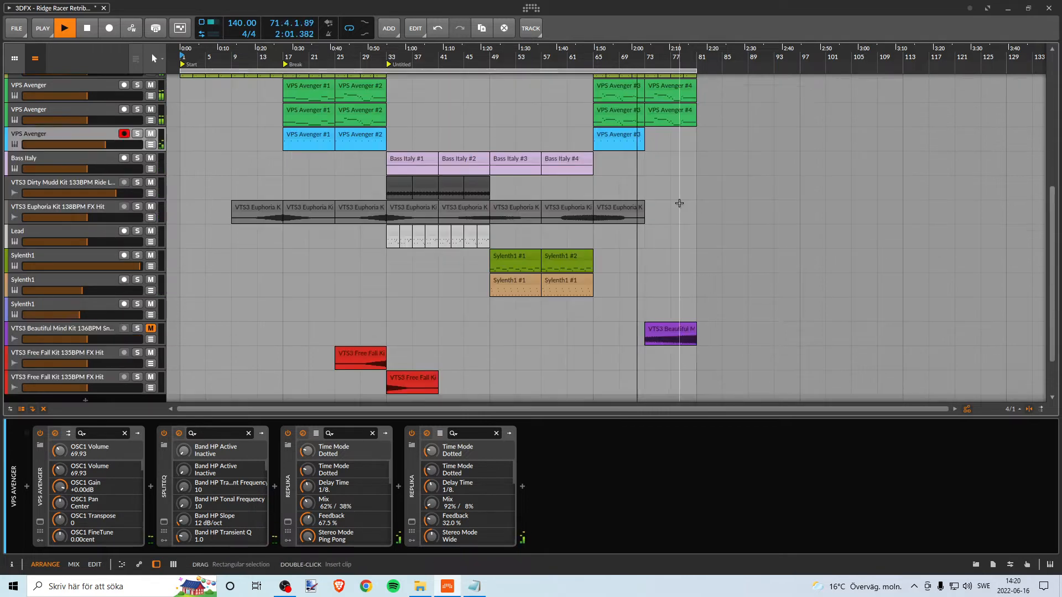
pyautogui.scroll(-2, 681, 201)
pyautogui.scroll(8, 691, 207)
pyautogui.scroll(-3, 691, 207)
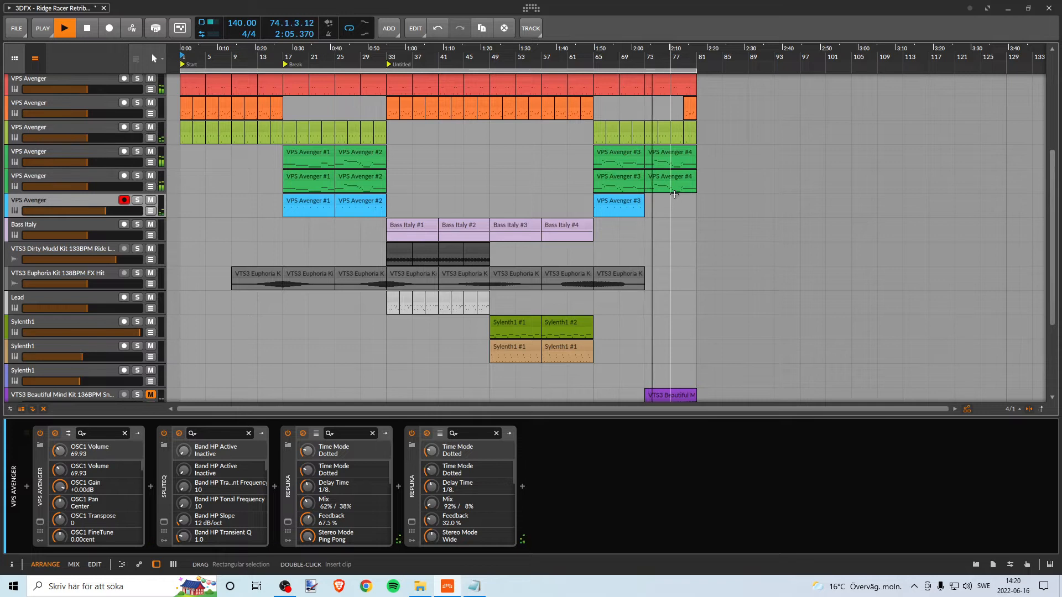
pyautogui.scroll(-3, 690, 187)
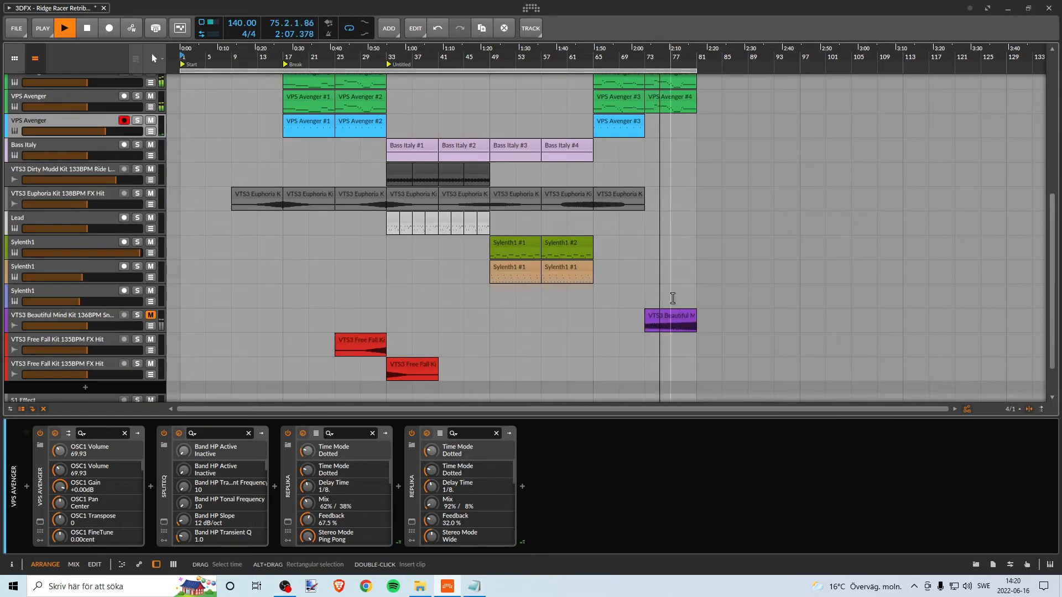
# - Unmute the VTS3 Beautiful Mind Kit track during the closing bars, and stop the playback near bar 81
pyautogui.click(150, 316)
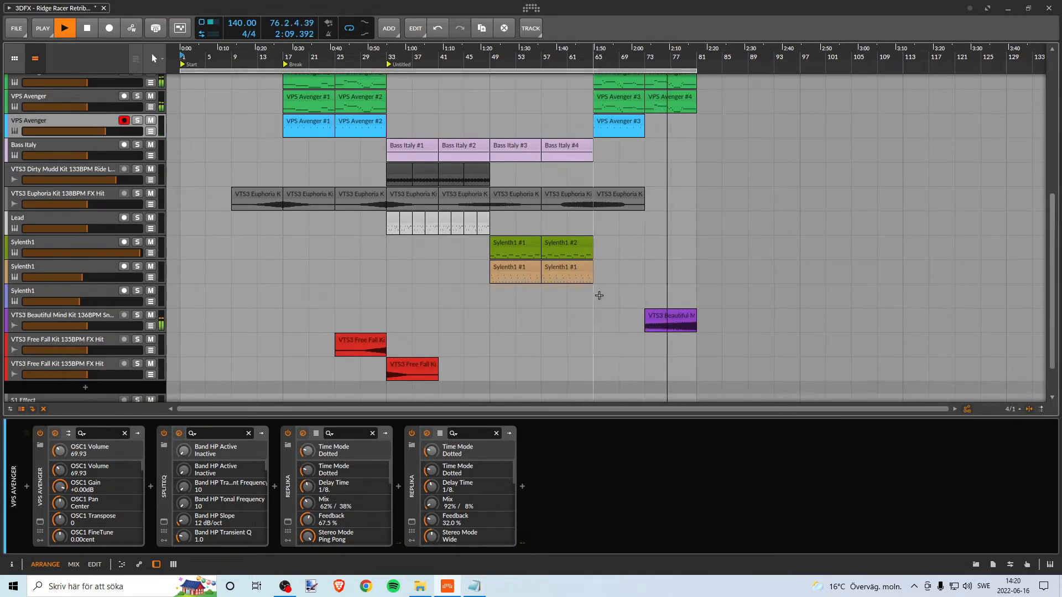
pyautogui.click(641, 153)
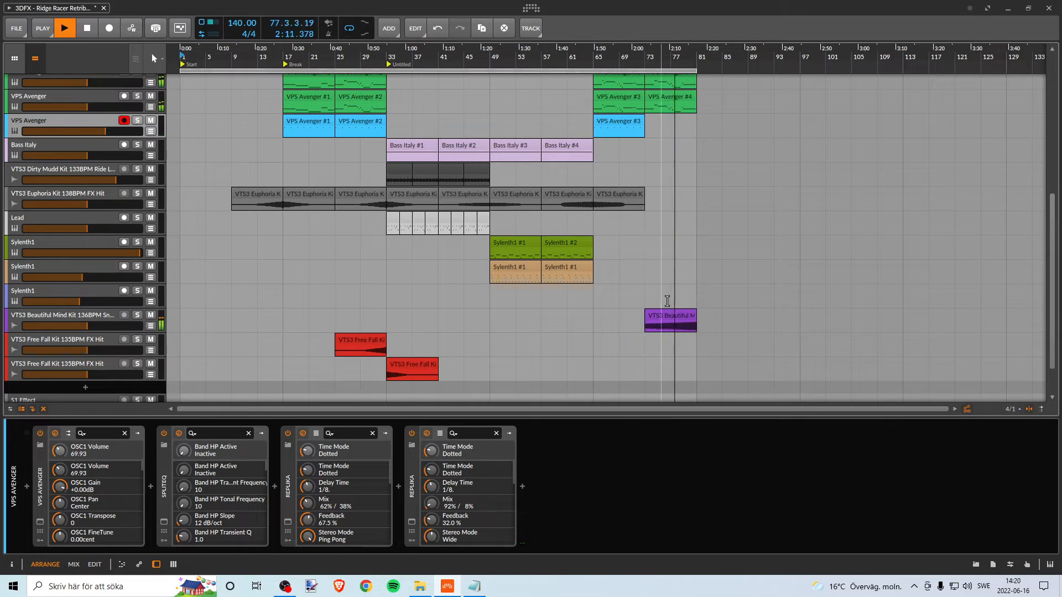
pyautogui.scroll(2, 806, 274)
pyautogui.scroll(2, 805, 275)
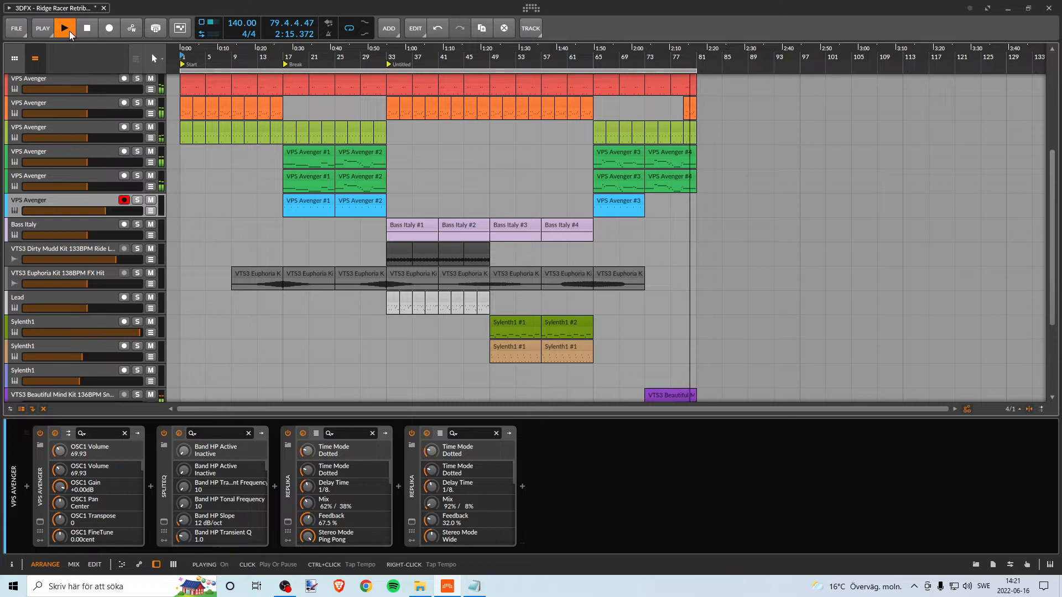
pyautogui.click(86, 28)
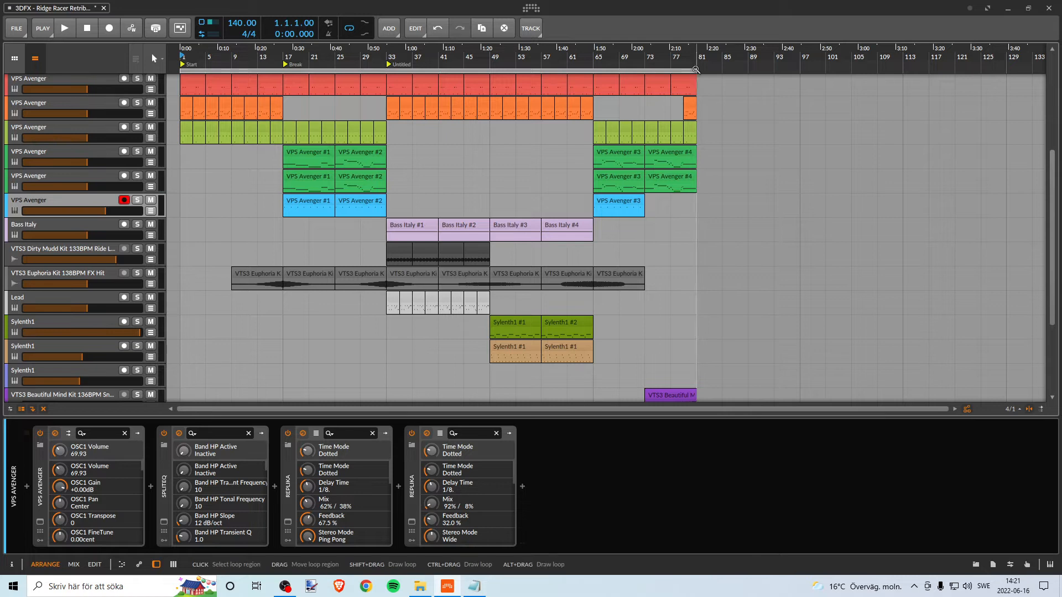
# - Shorten the loop region to bars 1 to 33, shift it over bars 33 to 65 and return it to bar 1
pyautogui.moveTo(696, 72); pyautogui.dragTo(380, 90)
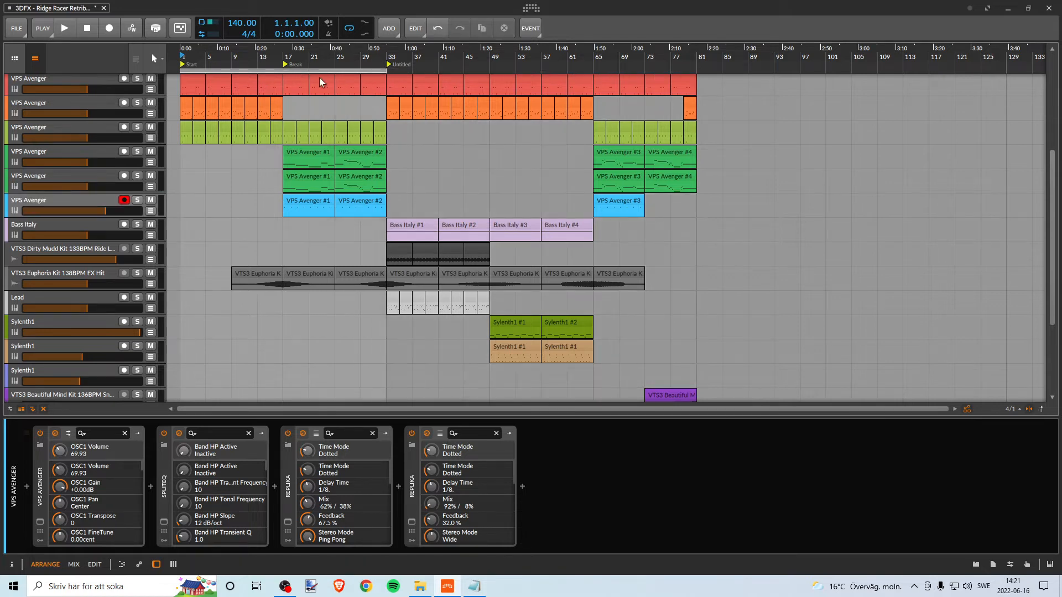
pyautogui.moveTo(487, 68); pyautogui.dragTo(503, 58)
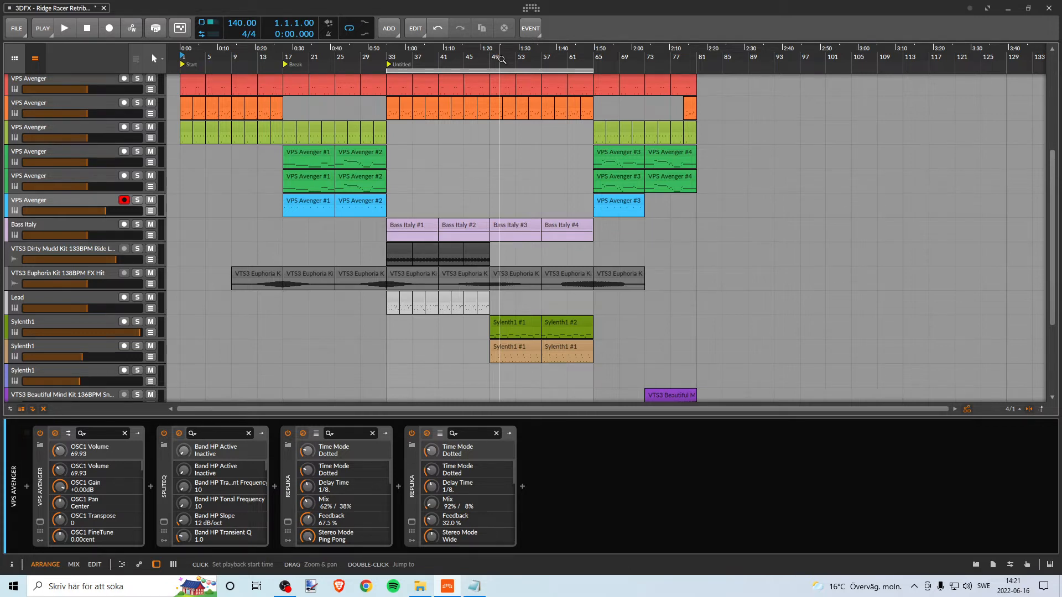
pyautogui.moveTo(501, 68); pyautogui.dragTo(208, 85)
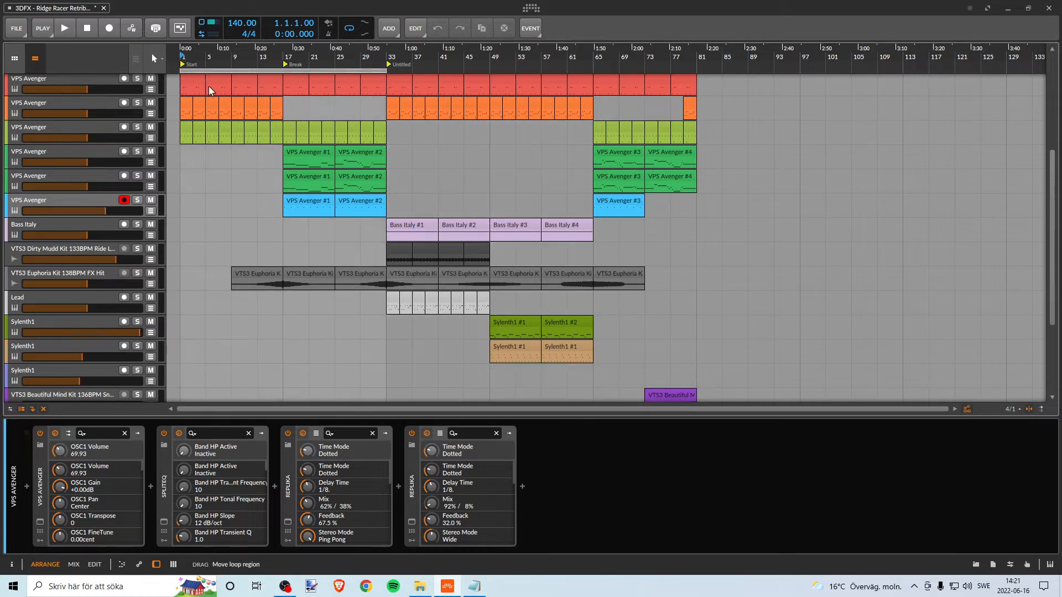
# - Set the loop region over the final section, from bar 65 to bar 81
pyautogui.moveTo(386, 69); pyautogui.dragTo(650, 62)
pyautogui.hscroll(3, 549, 74)
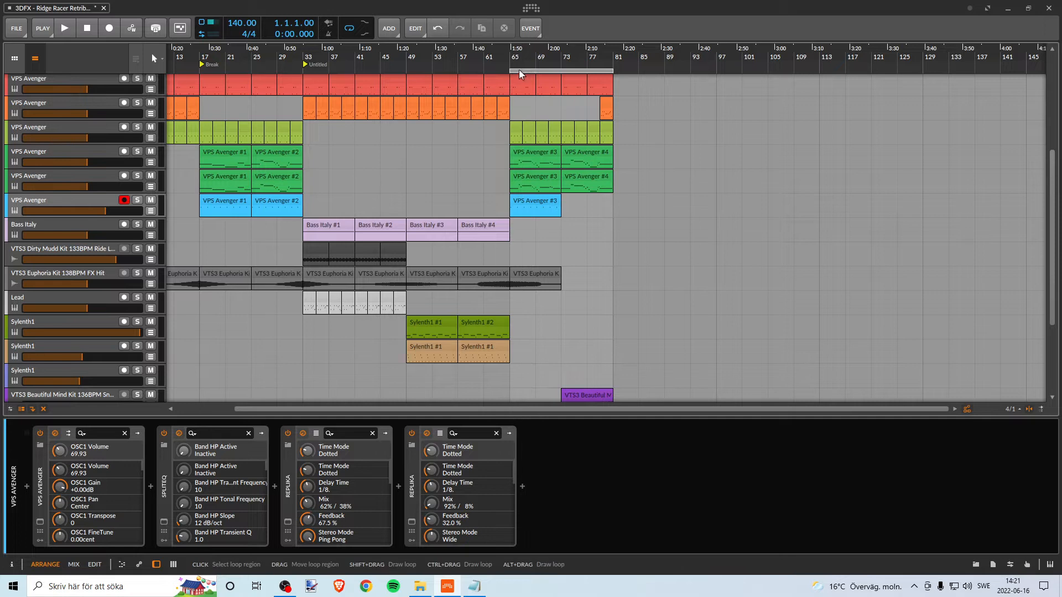
pyautogui.moveTo(519, 69)
pyautogui.mouseDown()
pyautogui.moveTo(303, 59)
pyautogui.moveTo(437, 71)
pyautogui.moveTo(413, 74)
pyautogui.moveTo(75, 53)
pyautogui.moveTo(349, 77)
pyautogui.moveTo(307, 80)
pyautogui.moveTo(423, 78)
pyautogui.moveTo(612, 114)
pyautogui.moveTo(597, 97)
pyautogui.mouseUp()
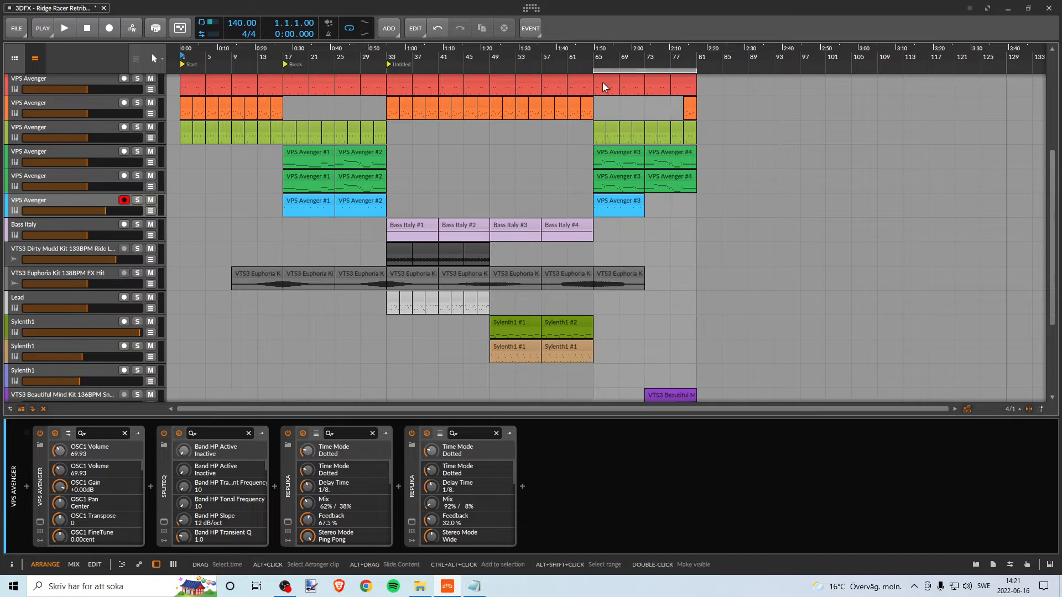
# - Insert a cue marker at bar 65, where the final section begins
pyautogui.moveTo(602, 56)
pyautogui.mouseDown()
pyautogui.moveTo(601, 95)
pyautogui.moveTo(601, 57)
pyautogui.mouseUp()
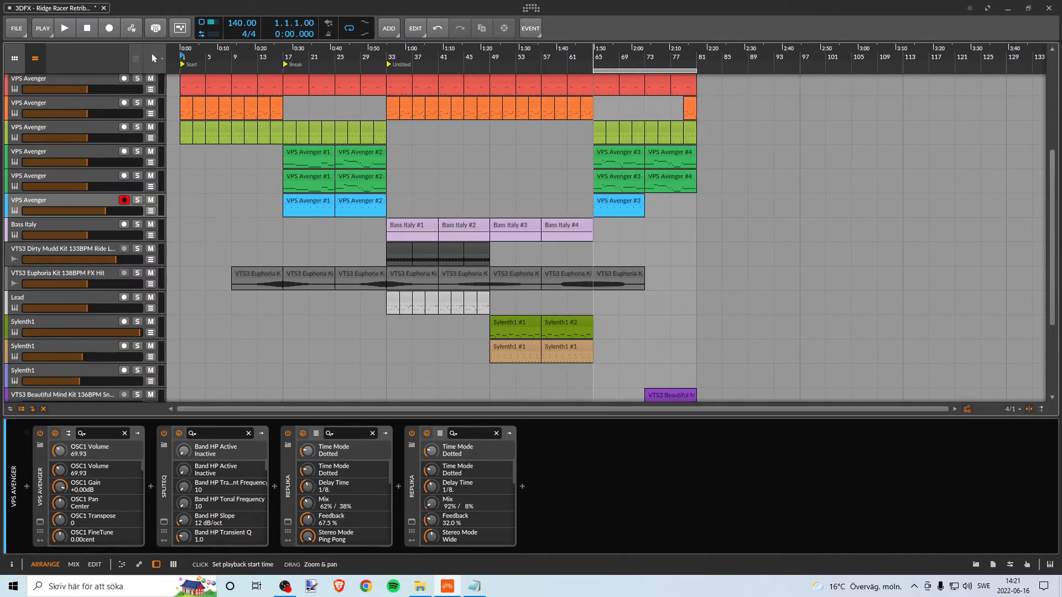
pyautogui.moveTo(601, 57); pyautogui.dragTo(529, 55)
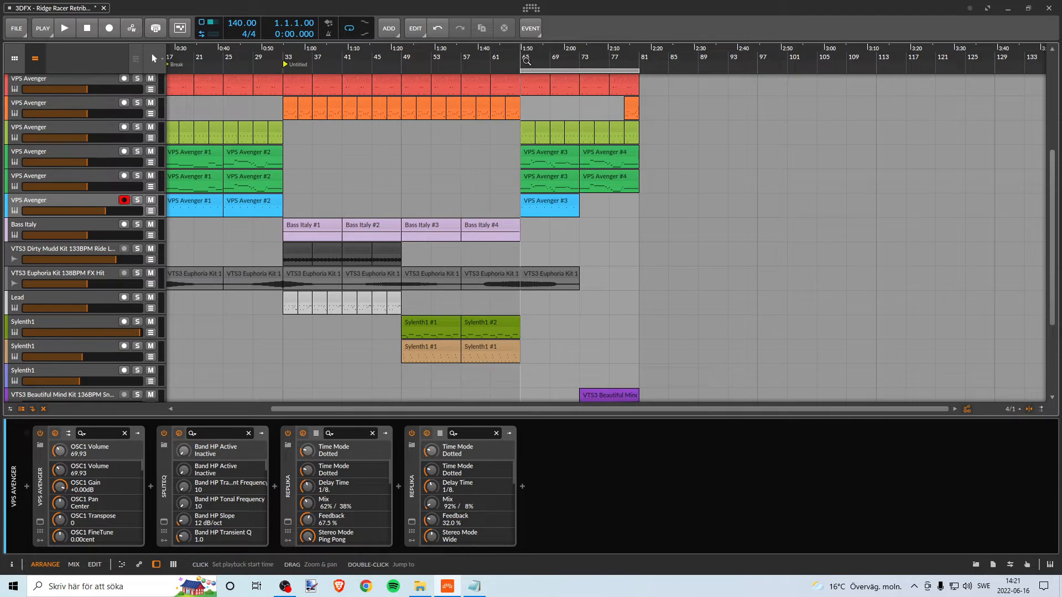
pyautogui.hscroll(3, 522, 62)
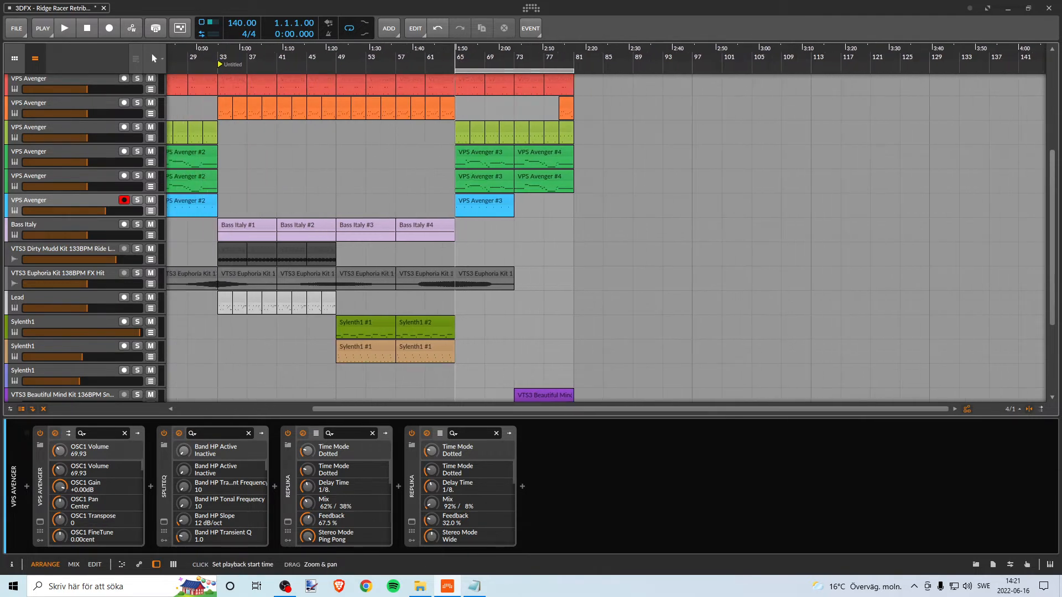
pyautogui.scroll(-5, 560, 133)
pyautogui.scroll(2, 561, 134)
pyautogui.scroll(3, 560, 134)
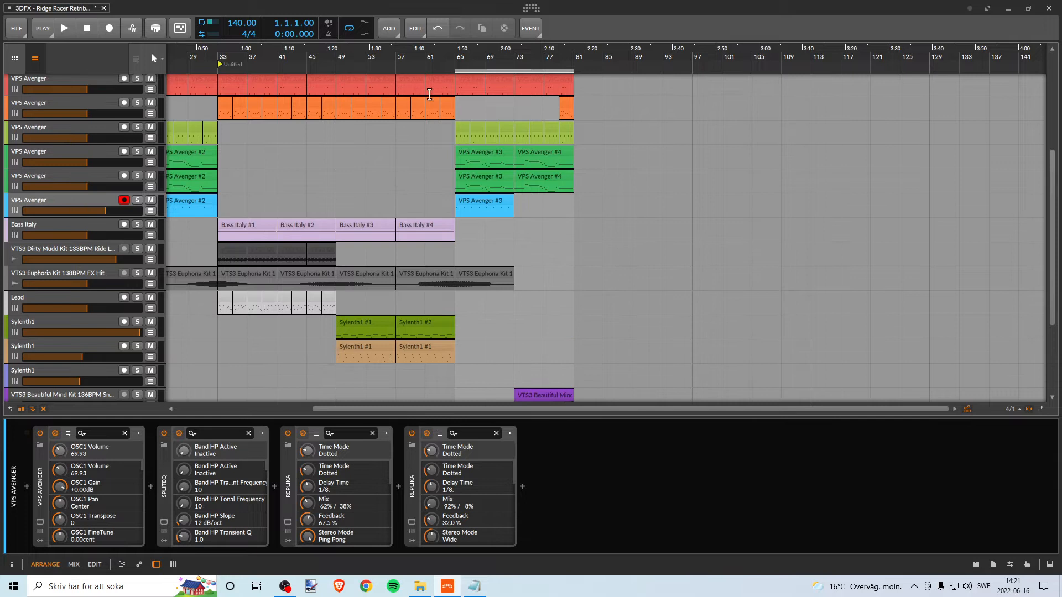
pyautogui.rightClick(458, 61)
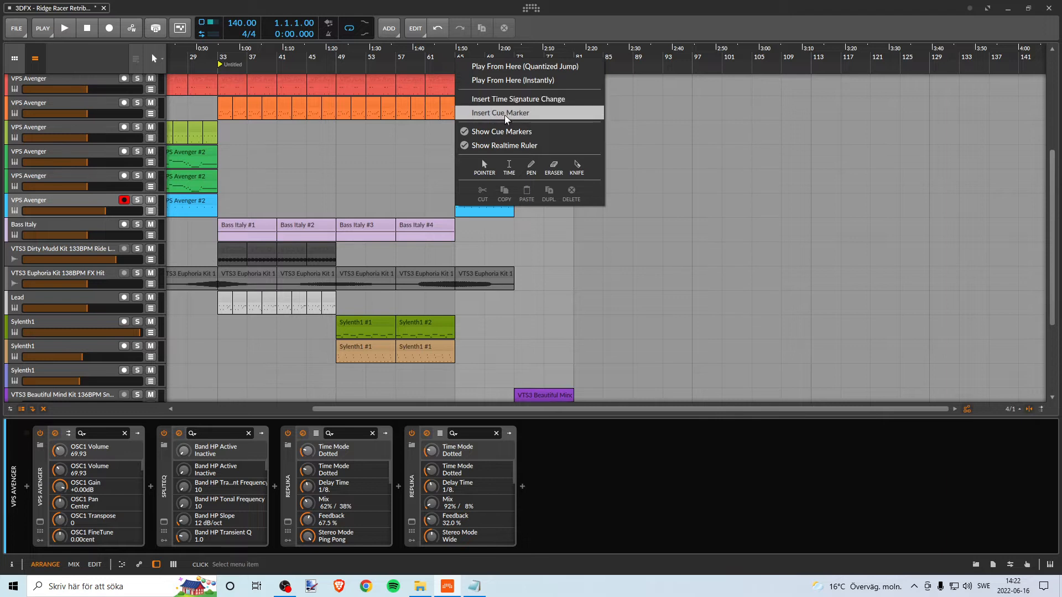
pyautogui.click(506, 113)
# - Rename the cue marker at bar 65 as Break
pyautogui.rightClick(460, 64)
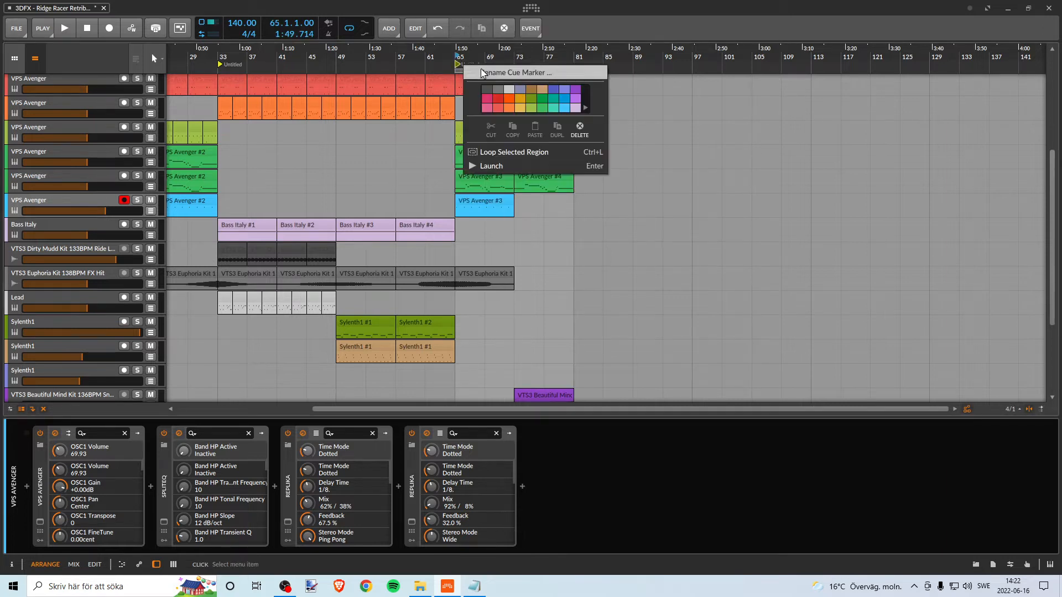
pyautogui.click(482, 71)
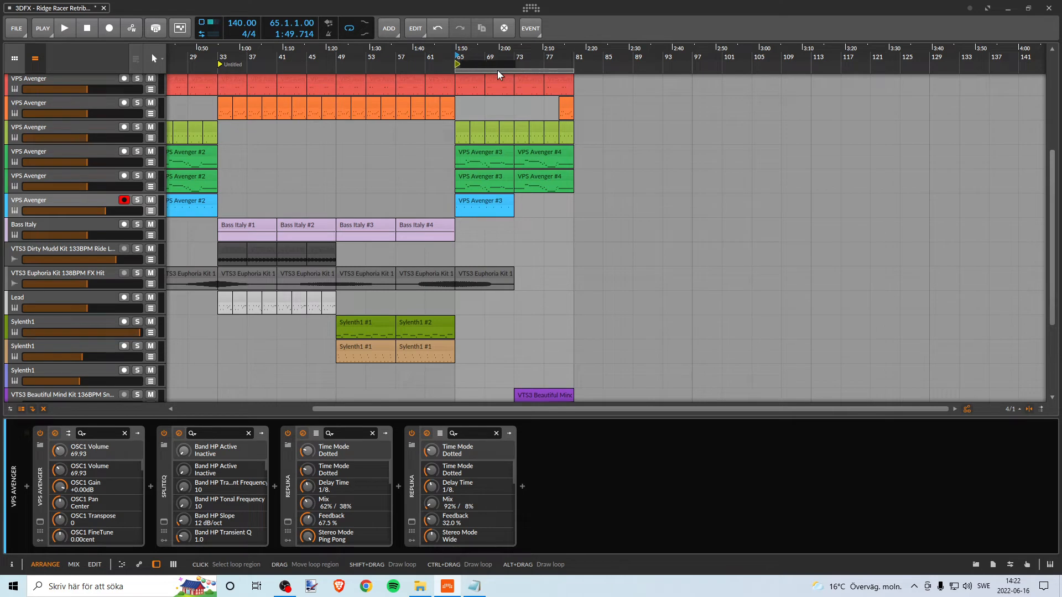
pyautogui.write('Break')
pyautogui.press('Return')
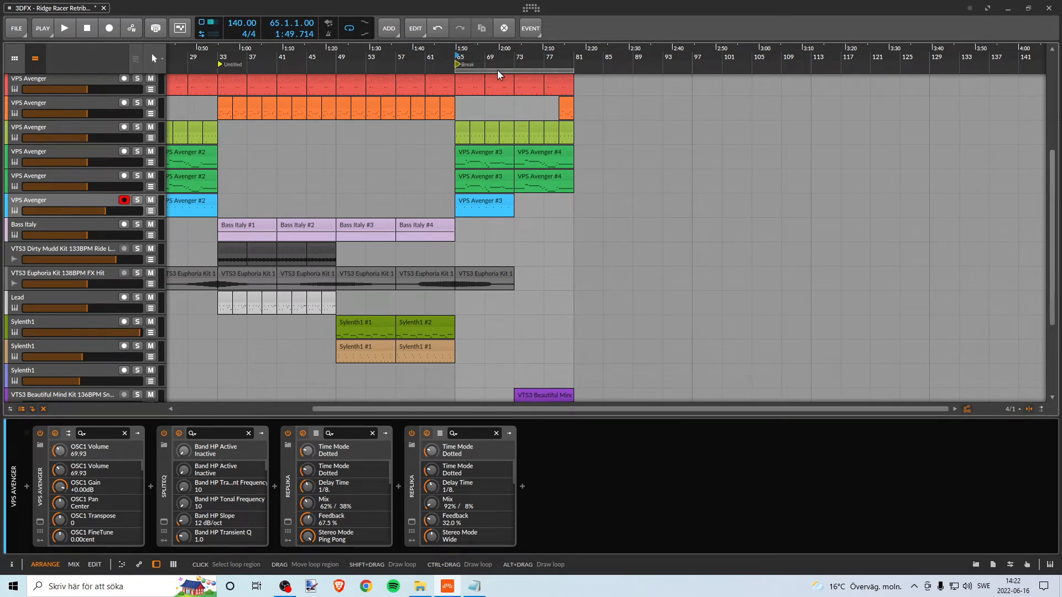
# - Rename the cue marker at bar 17 as Bridge, copying the letter i from the Anteckningar text file
pyautogui.moveTo(280, 55); pyautogui.dragTo(296, 67)
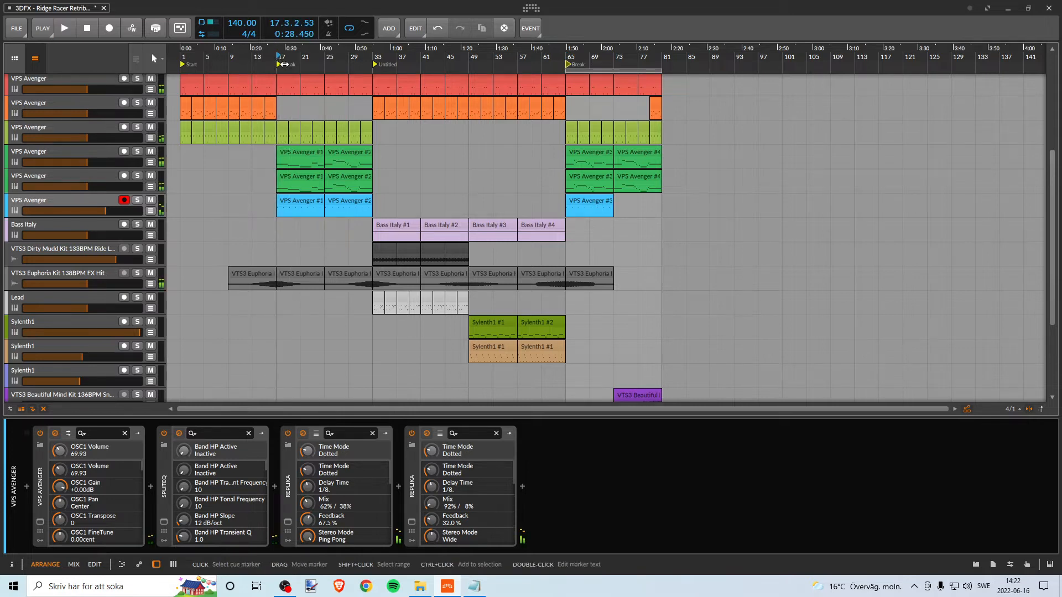
pyautogui.rightClick(281, 64)
pyautogui.click(332, 73)
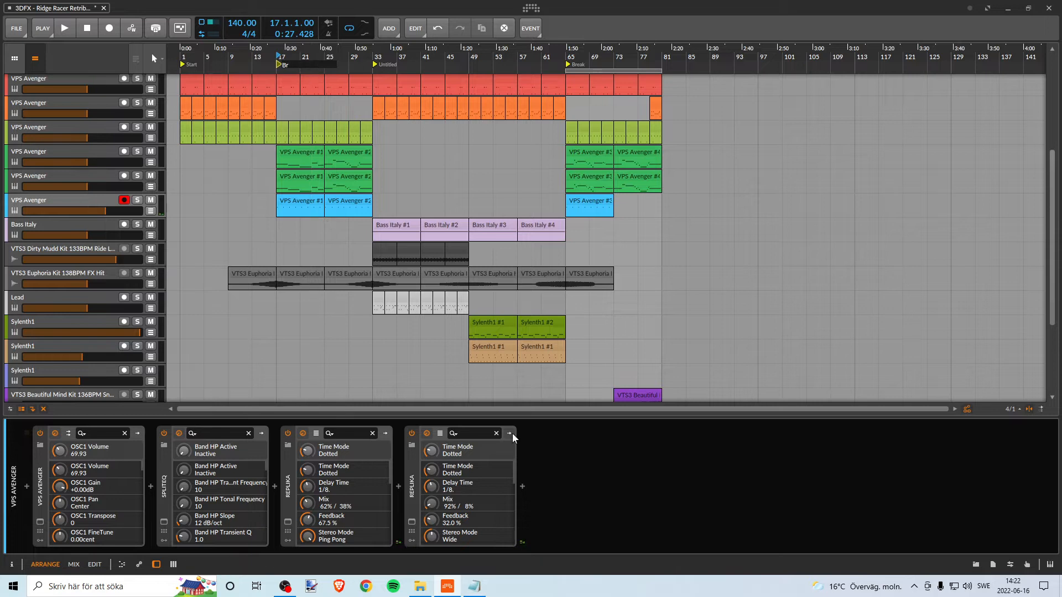
pyautogui.click(474, 586)
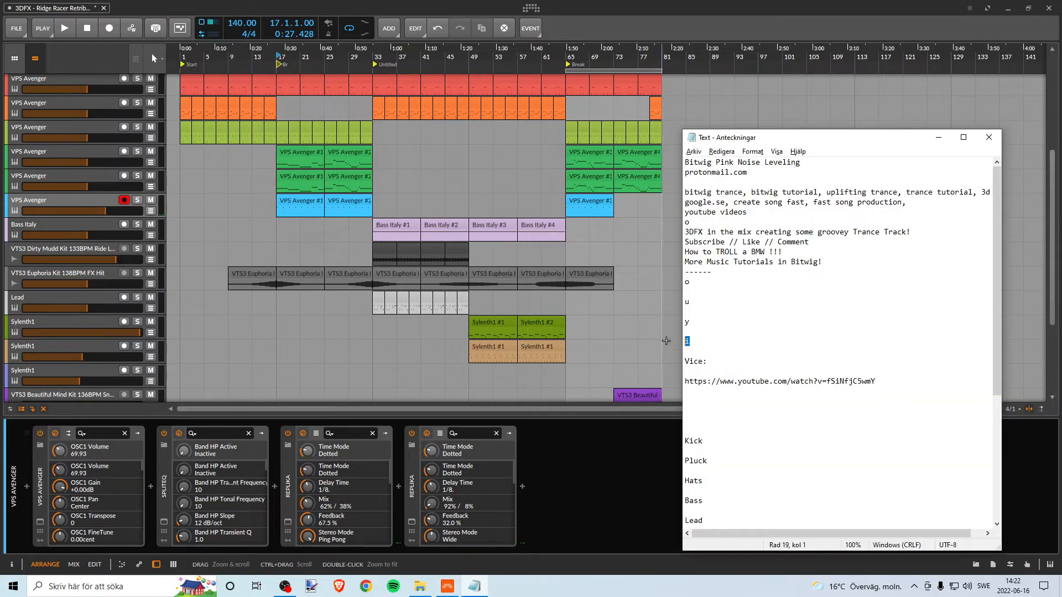
pyautogui.rightClick(281, 64)
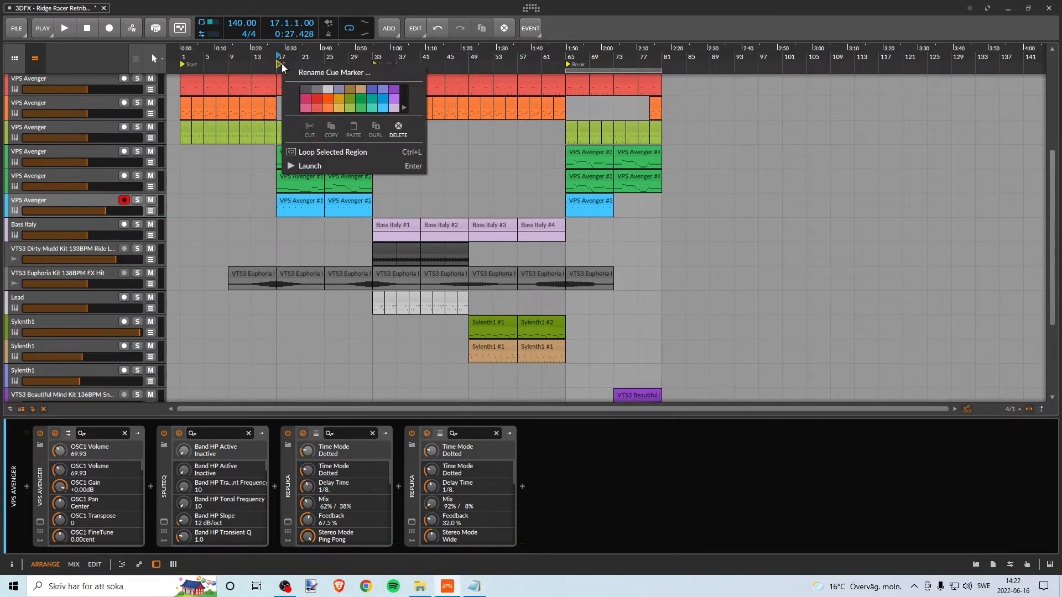
pyautogui.click(313, 72)
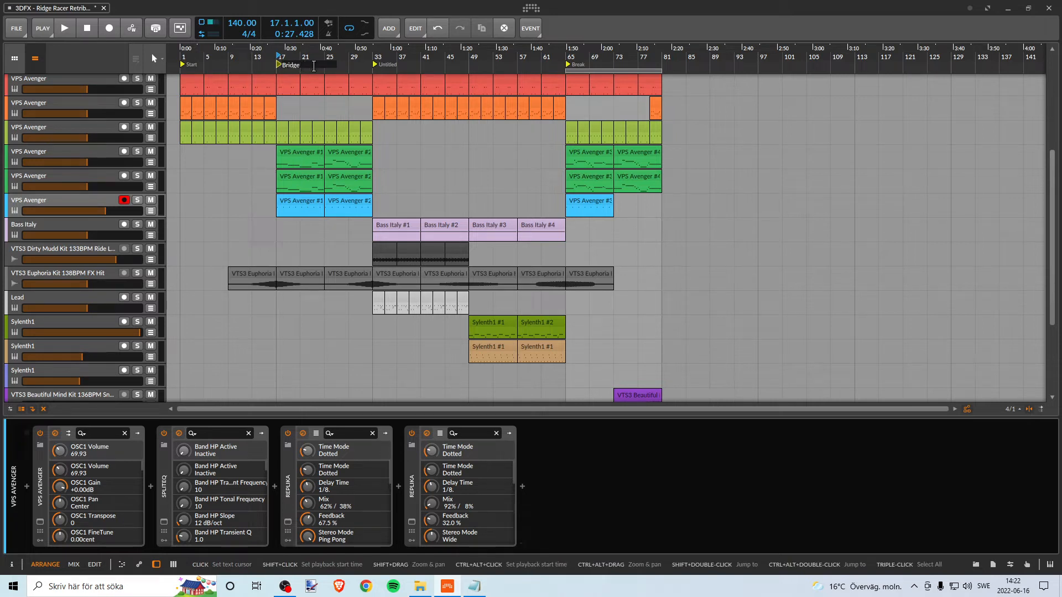
pyautogui.press('Return')
pyautogui.click(376, 57)
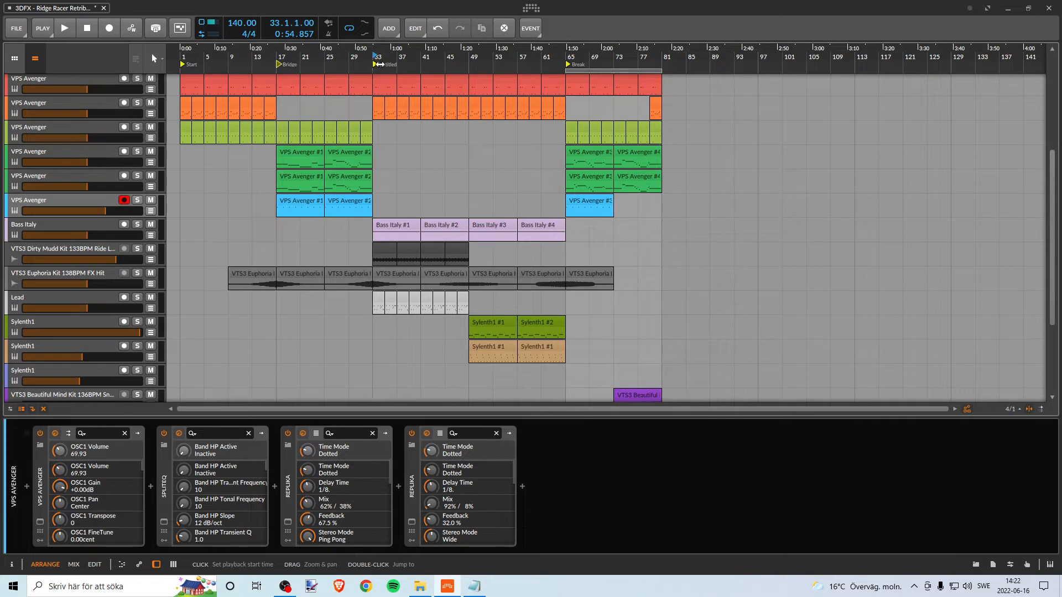
pyautogui.rightClick(382, 63)
pyautogui.click(422, 72)
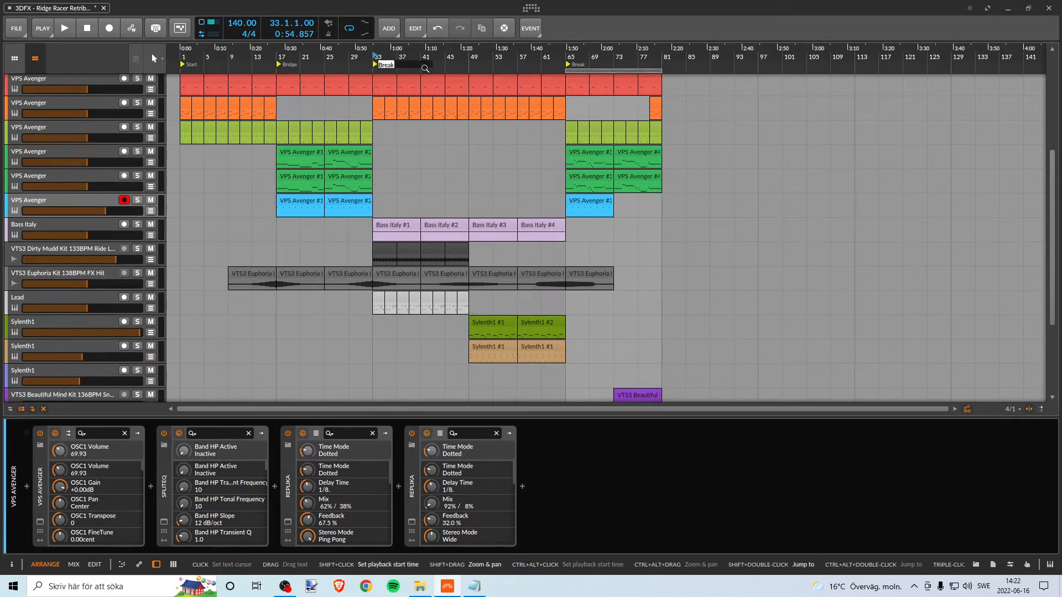
pyautogui.write('Ch')
pyautogui.hotkey('alt', 'Tab')
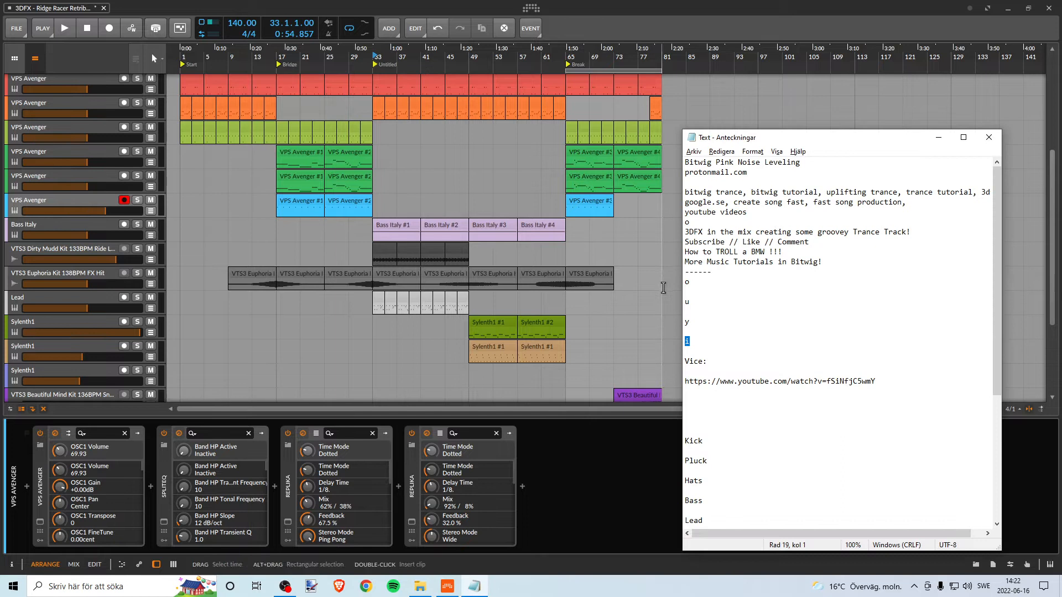
pyautogui.moveTo(690, 284); pyautogui.dragTo(682, 283)
pyautogui.rightClick(384, 65)
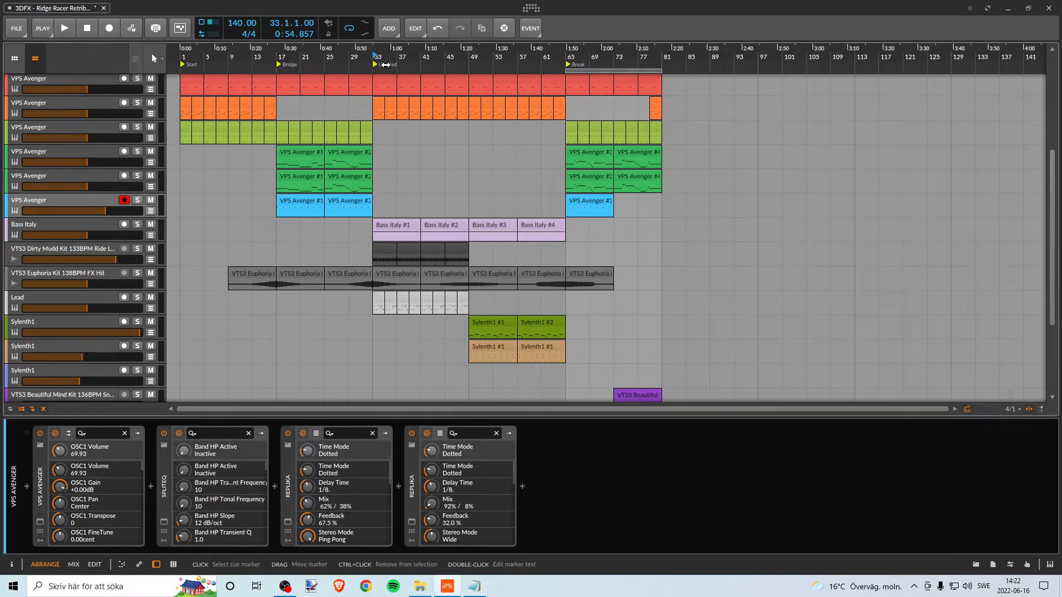
pyautogui.click(422, 74)
pyautogui.write('Chor')
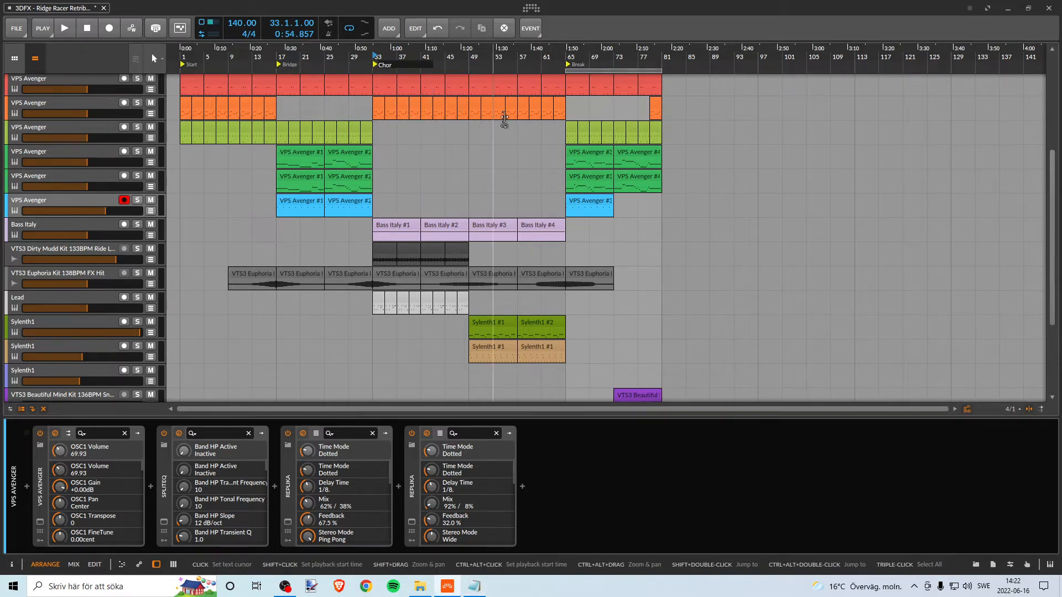
# - Try to rename the cue marker at bar 33 as Chorus, copying the letter u from the Anteckningar text file
pyautogui.hotkey('alt', 'Tab')
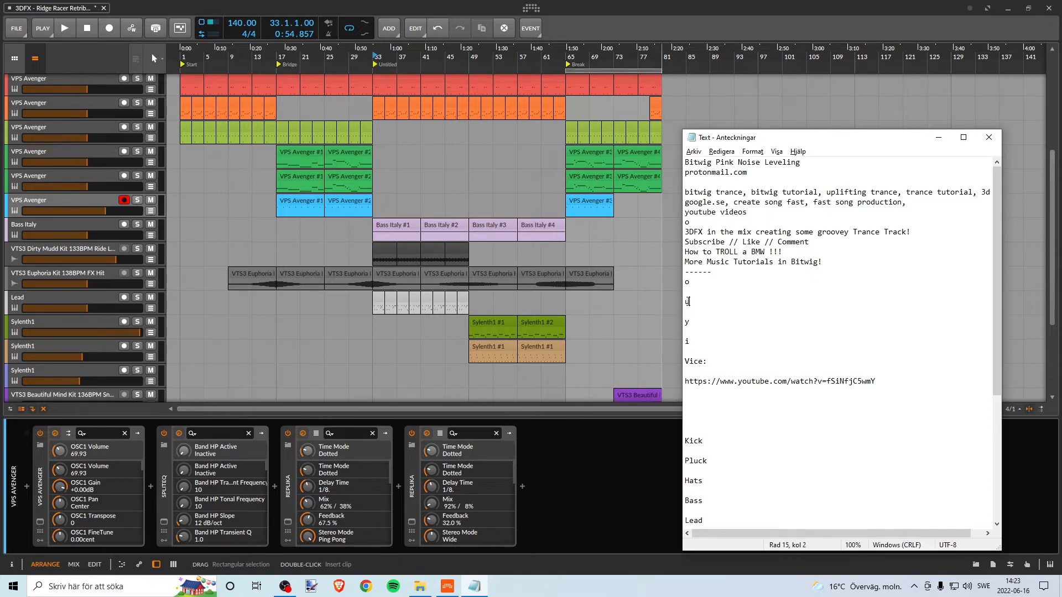
pyautogui.moveTo(689, 301); pyautogui.dragTo(676, 302)
pyautogui.click(384, 64)
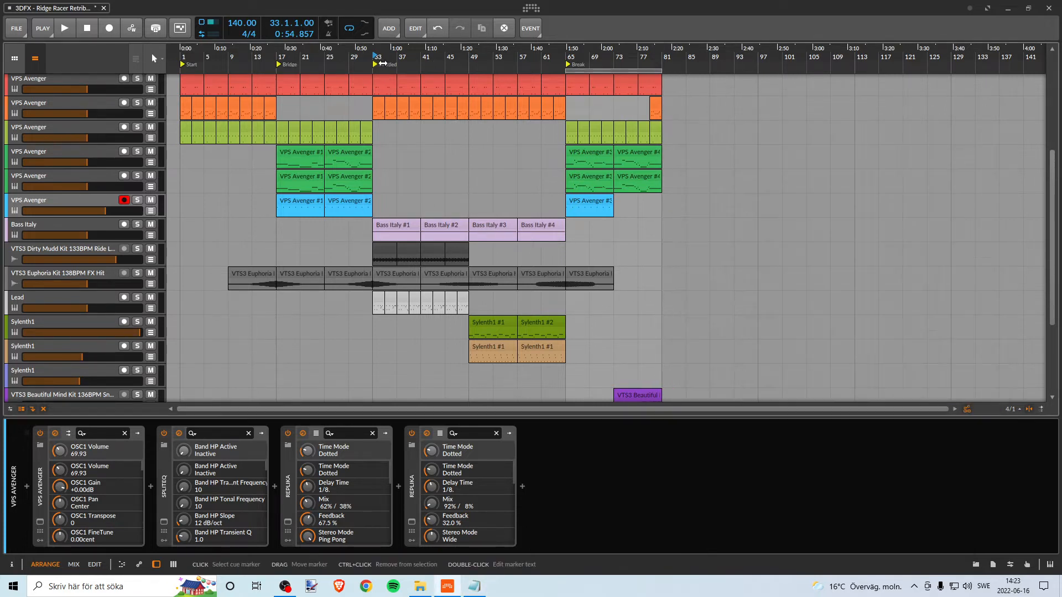
pyautogui.rightClick(384, 64)
pyautogui.click(411, 72)
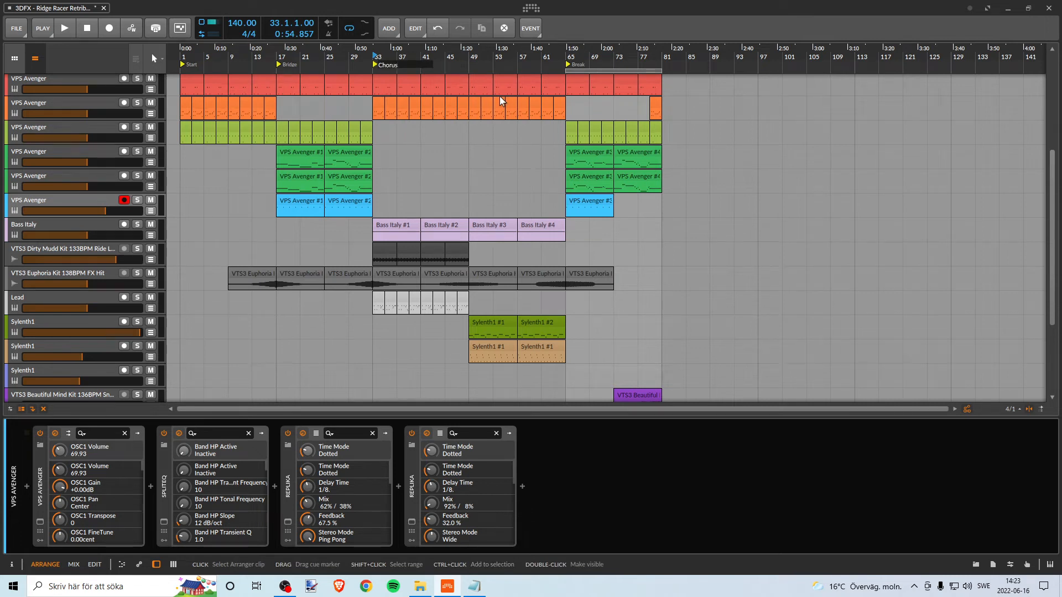
pyautogui.press('Return')
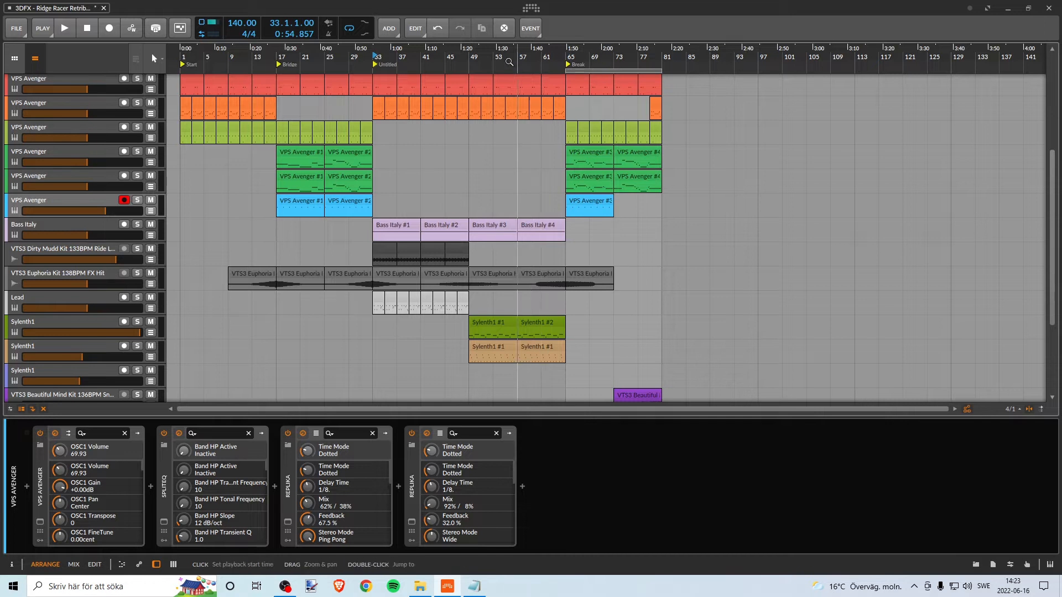
# - Play briefly from bar 33 and try again to give its untitled cue marker the name Chorus
pyautogui.press('space')
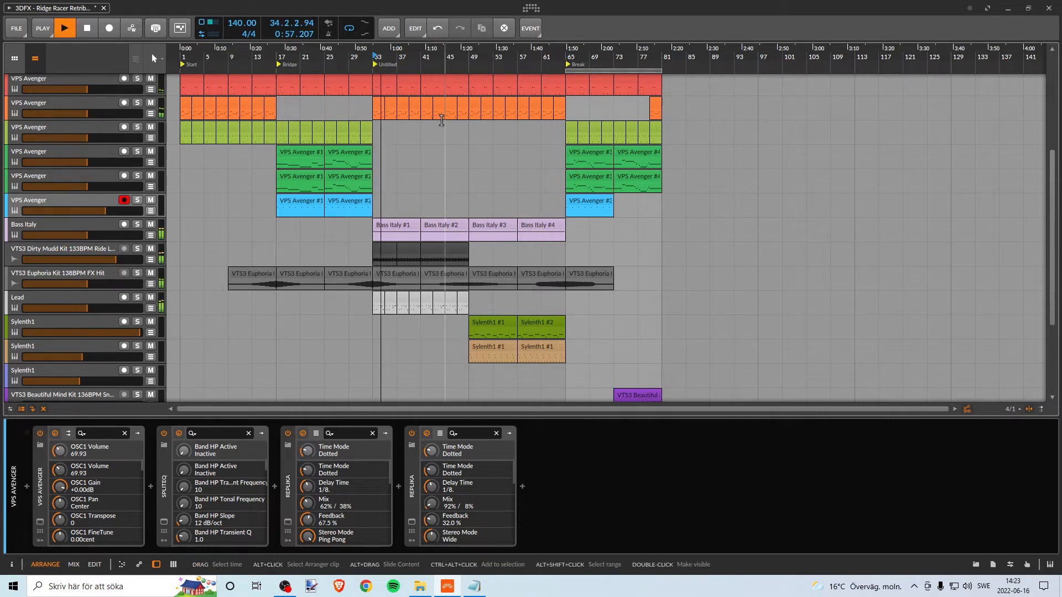
pyautogui.press('space')
pyautogui.rightClick(376, 65)
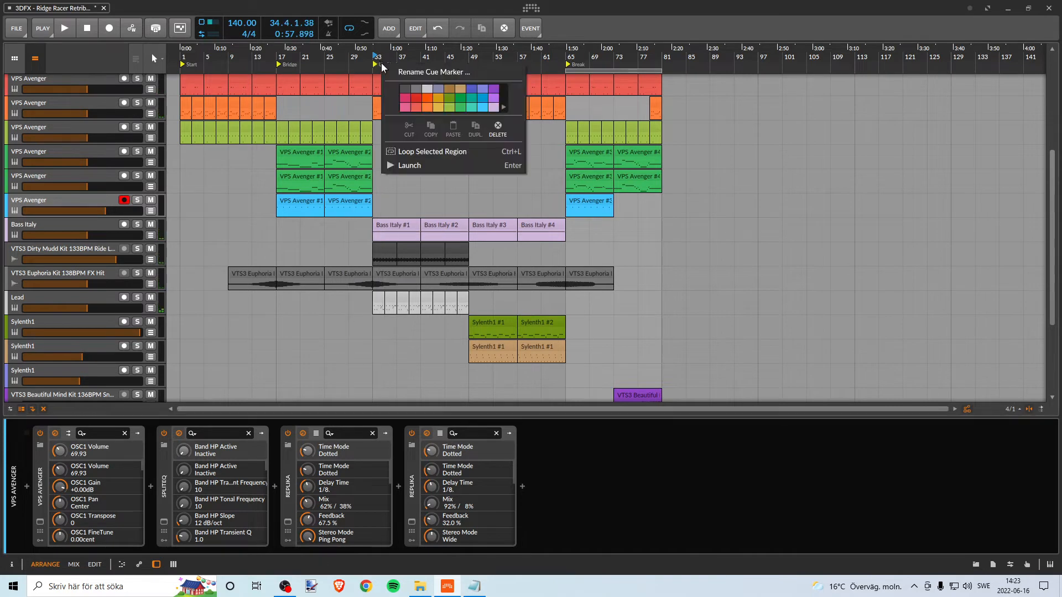
pyautogui.write('Chorus')
pyautogui.press('Return')
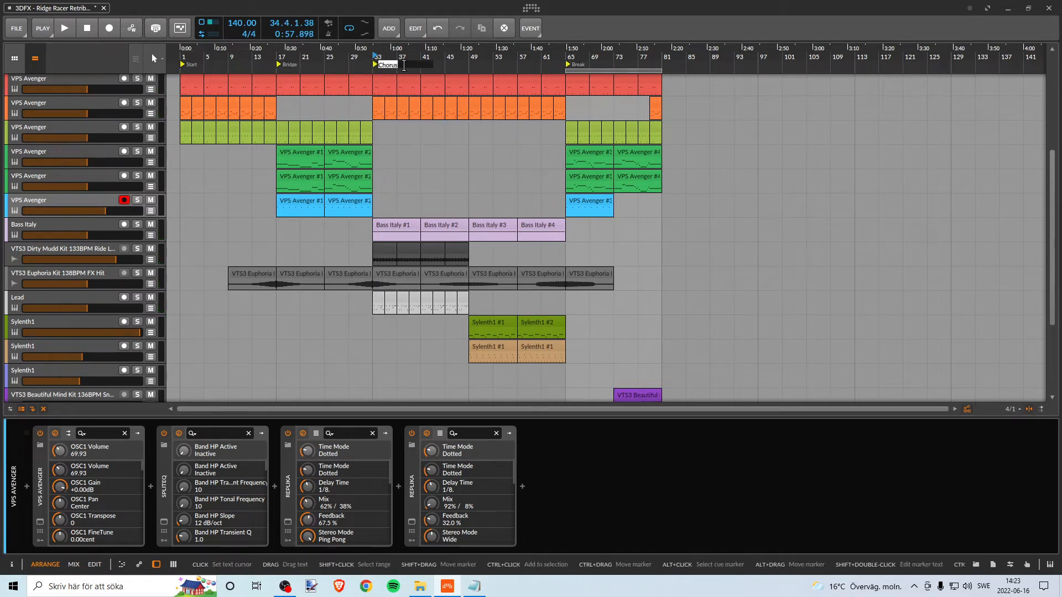
pyautogui.press('Escape')
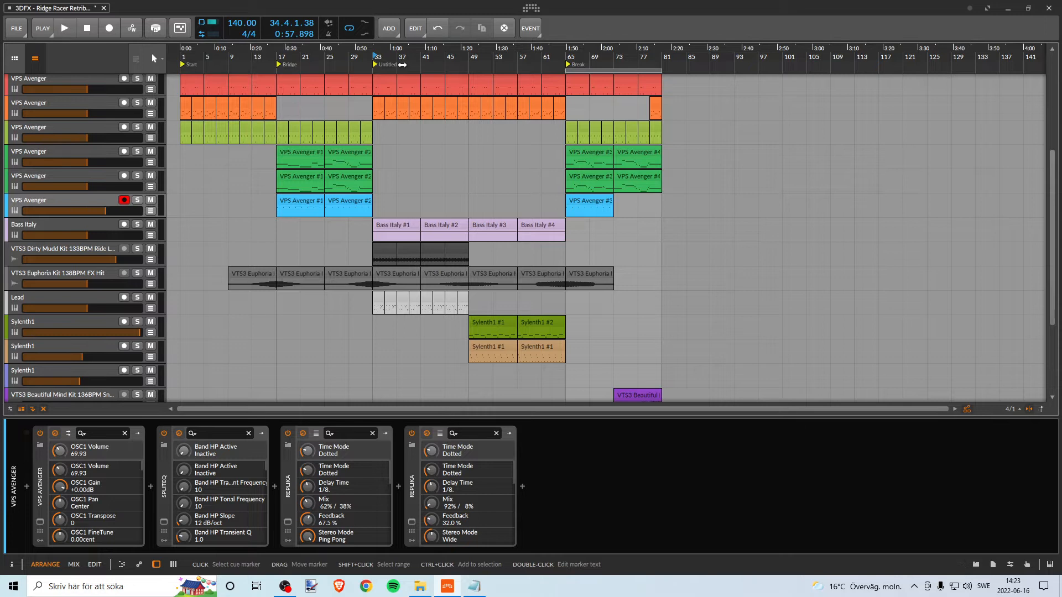
pyautogui.click(385, 66)
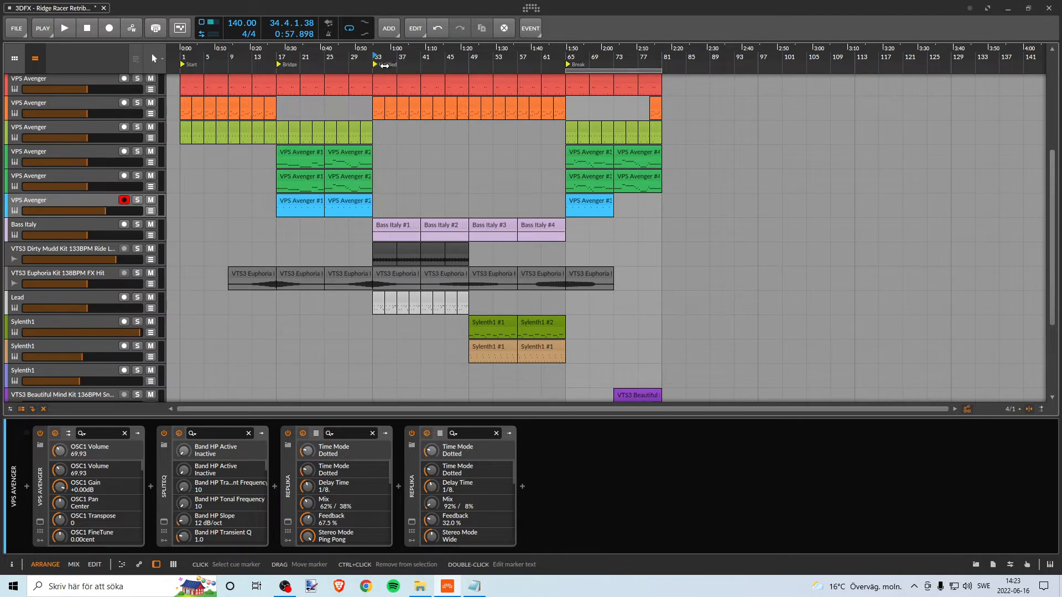
pyautogui.rightClick(384, 66)
pyautogui.click(409, 74)
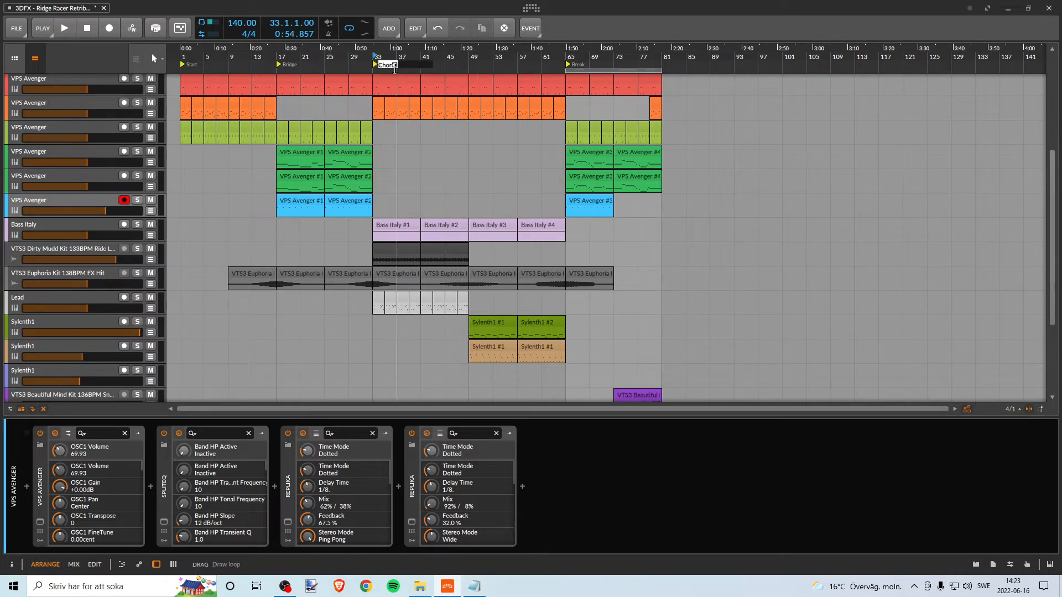
pyautogui.press('Escape')
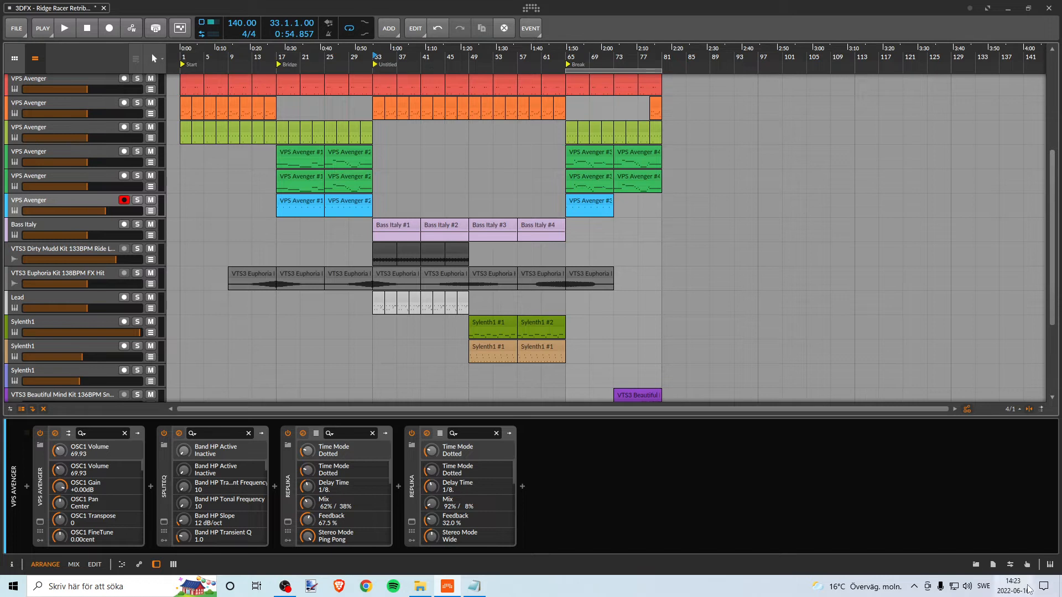
# - Disable the Ethernet network adapter in the Windows network connections and close the settings windows
pyautogui.click(958, 589)
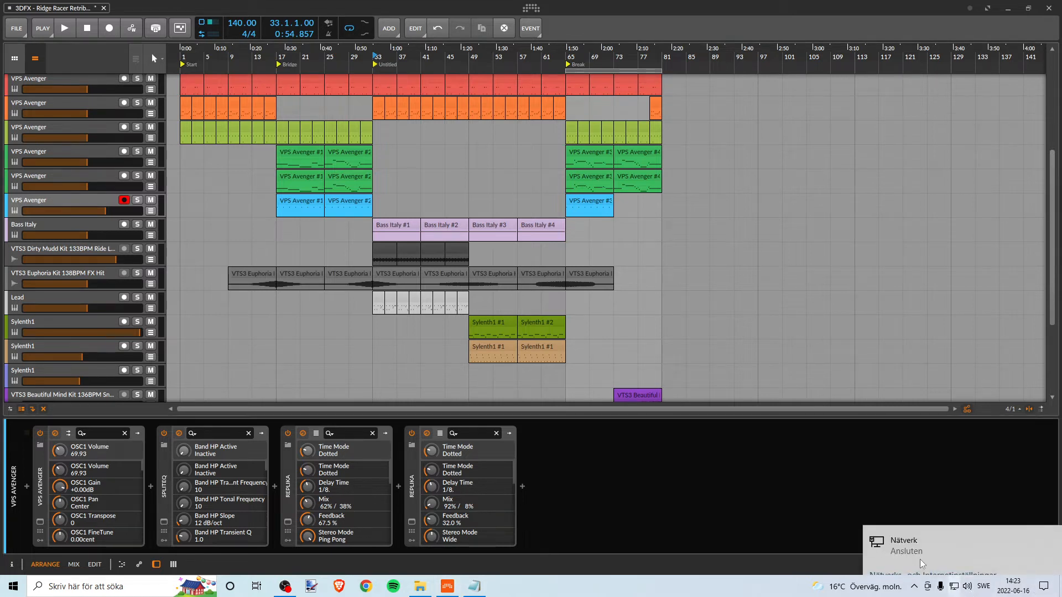
pyautogui.click(923, 555)
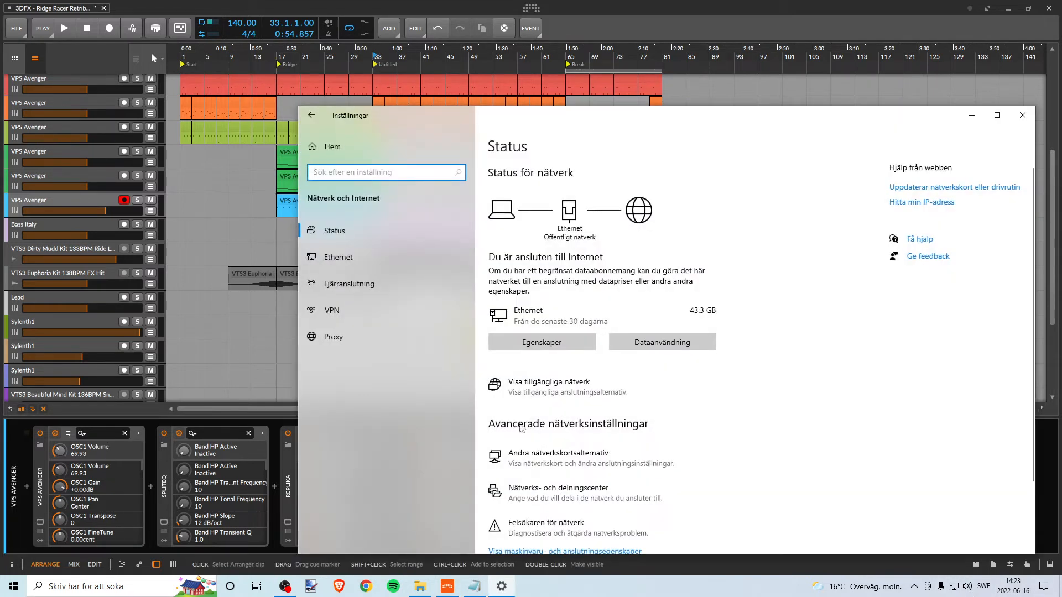
pyautogui.click(823, 334)
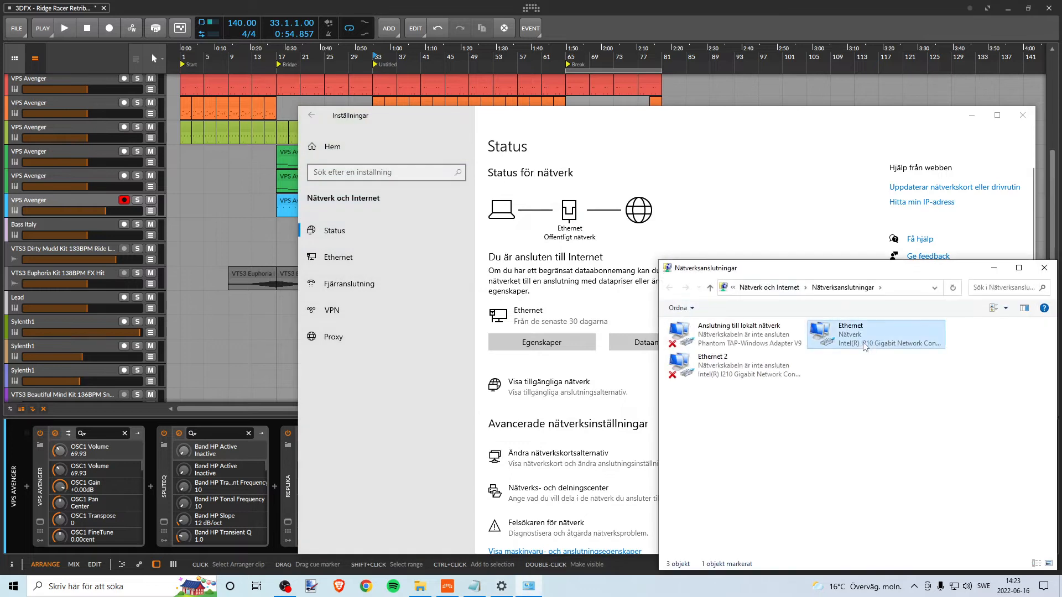
pyautogui.click(738, 308)
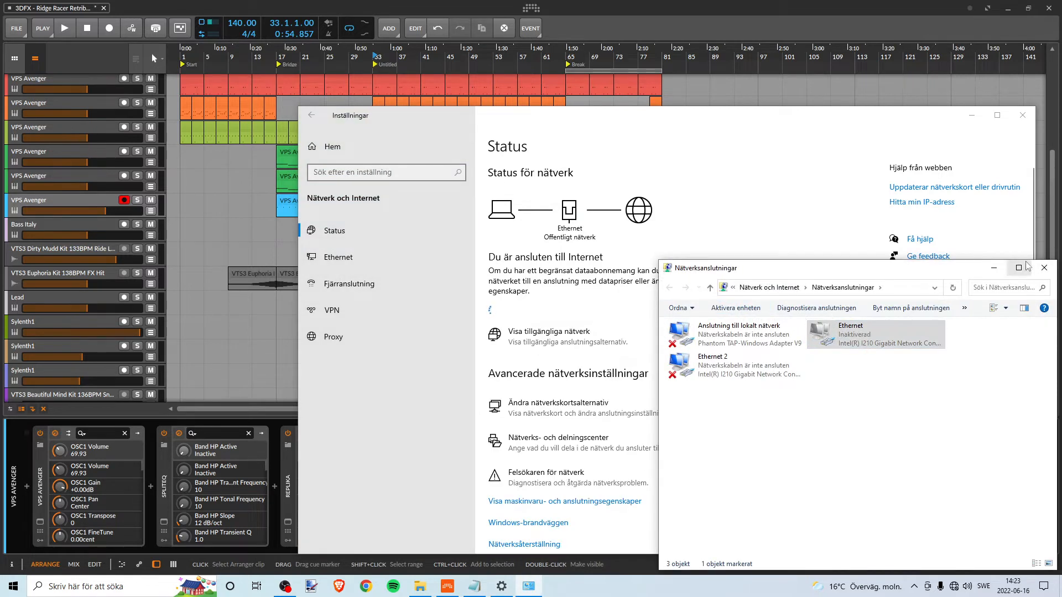
pyautogui.click(1042, 269)
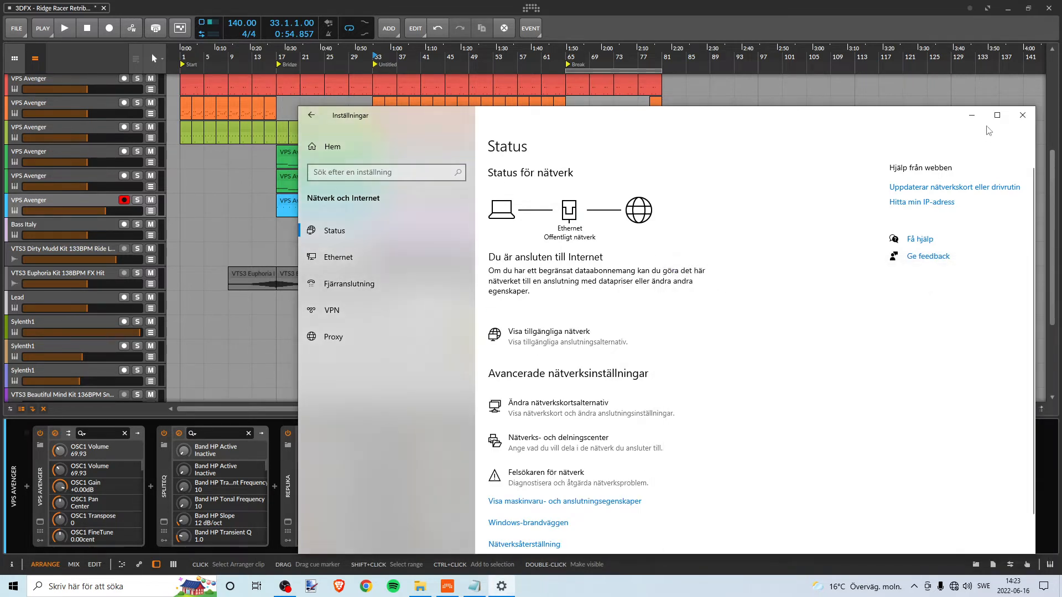
pyautogui.click(1023, 116)
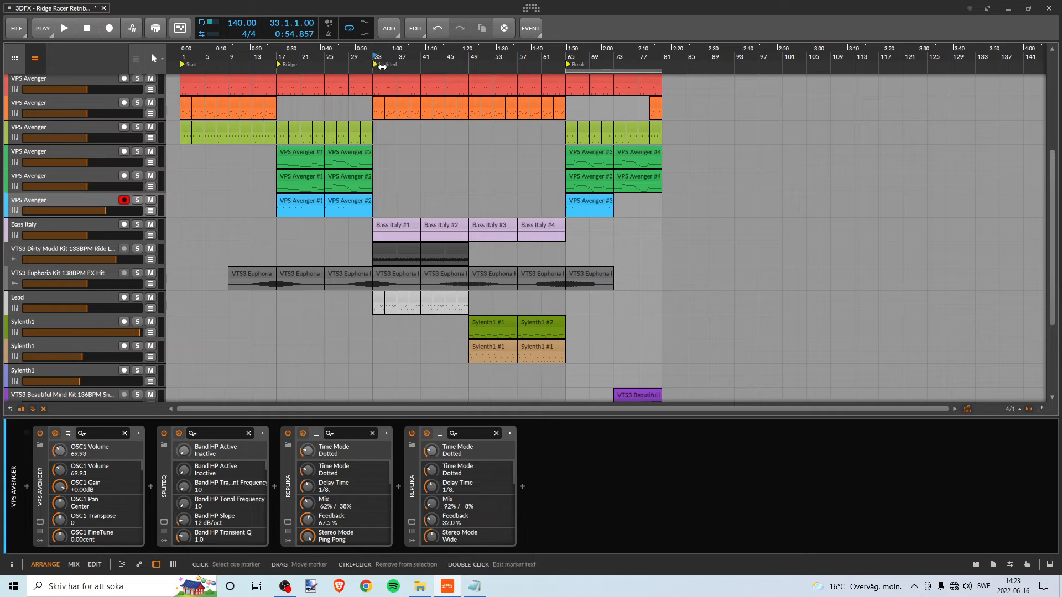
# - Try once more to name the untitled cue marker at bar 33 Chorus
pyautogui.rightClick(383, 64)
pyautogui.click(385, 62)
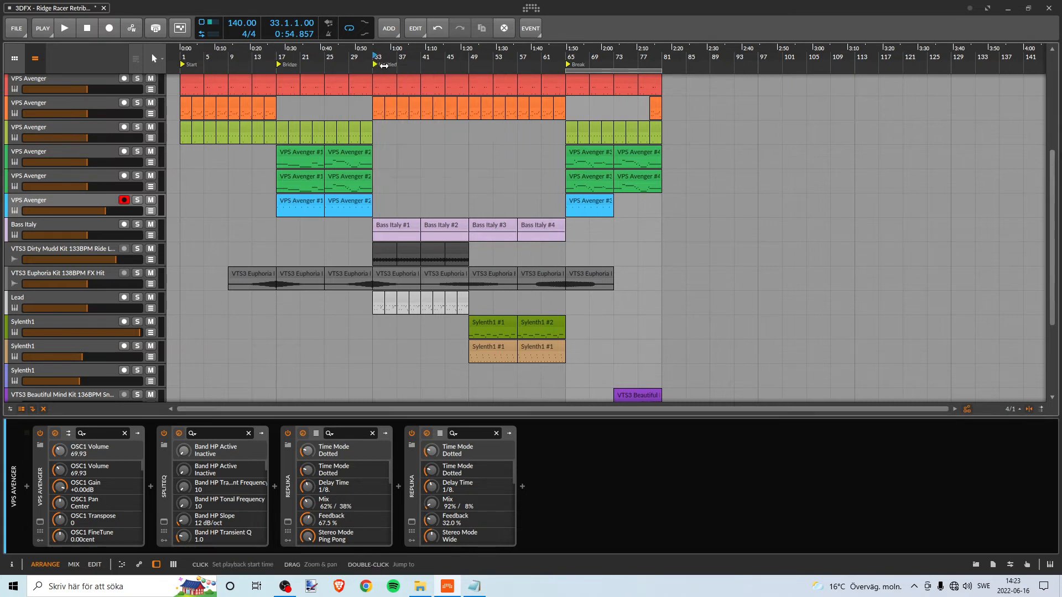
pyautogui.rightClick(385, 66)
pyautogui.click(417, 75)
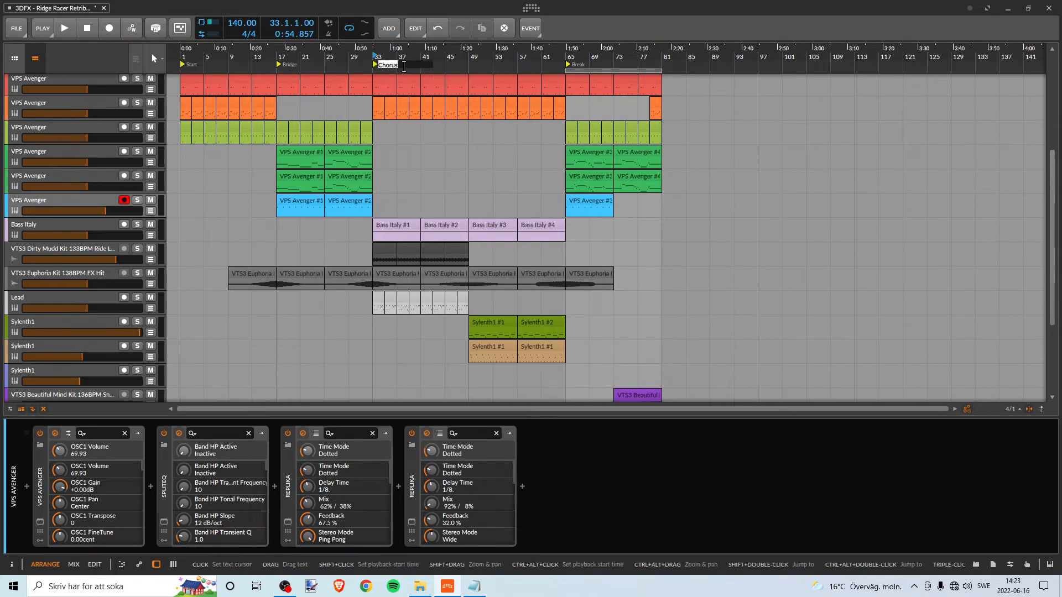
pyautogui.write('Chorus')
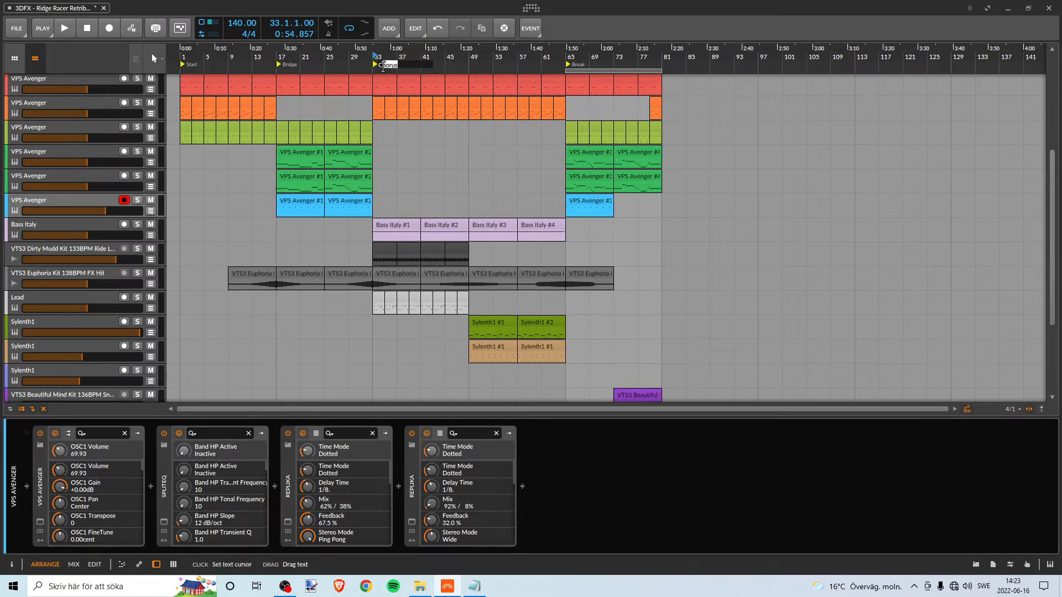
pyautogui.press('Return')
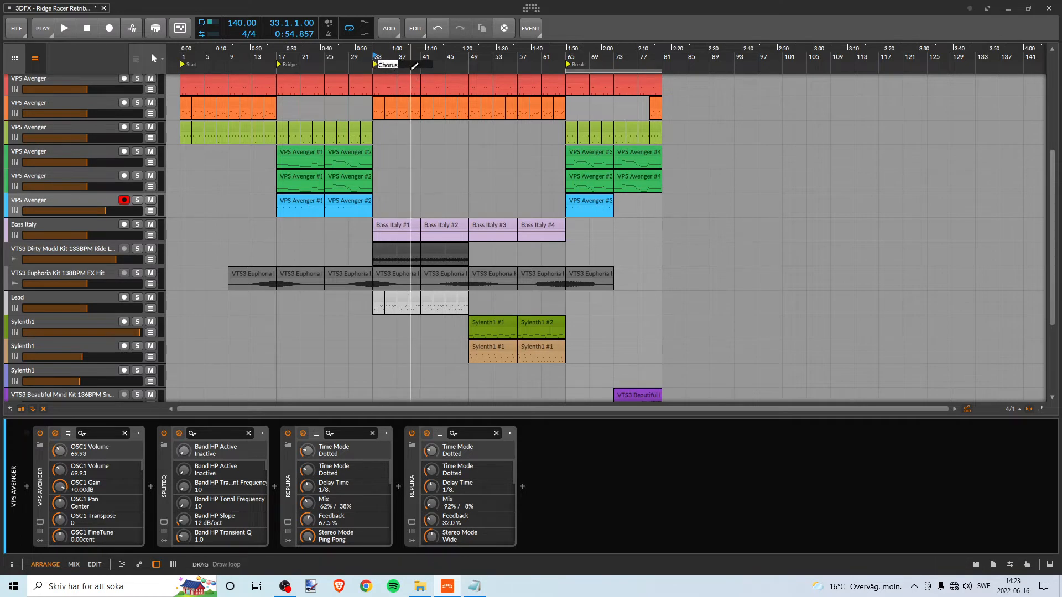
pyautogui.press('BackSpace')
pyautogui.press('Return')
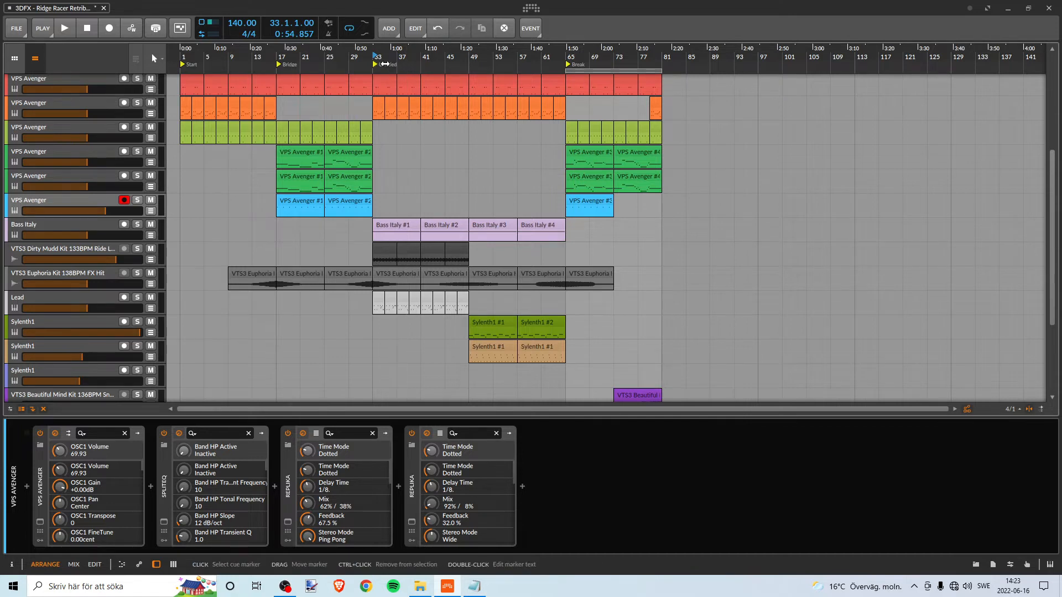
# - Rename the untitled cue marker at bar 33 as Chorus
pyautogui.rightClick(386, 65)
pyautogui.click(416, 71)
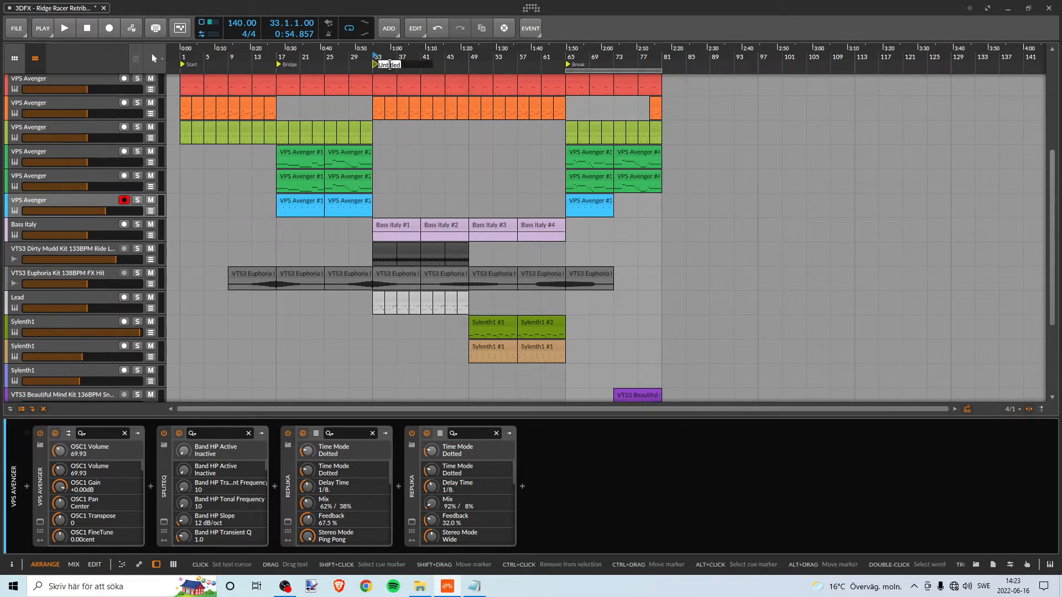
pyautogui.write('Chorus')
pyautogui.press('Return')
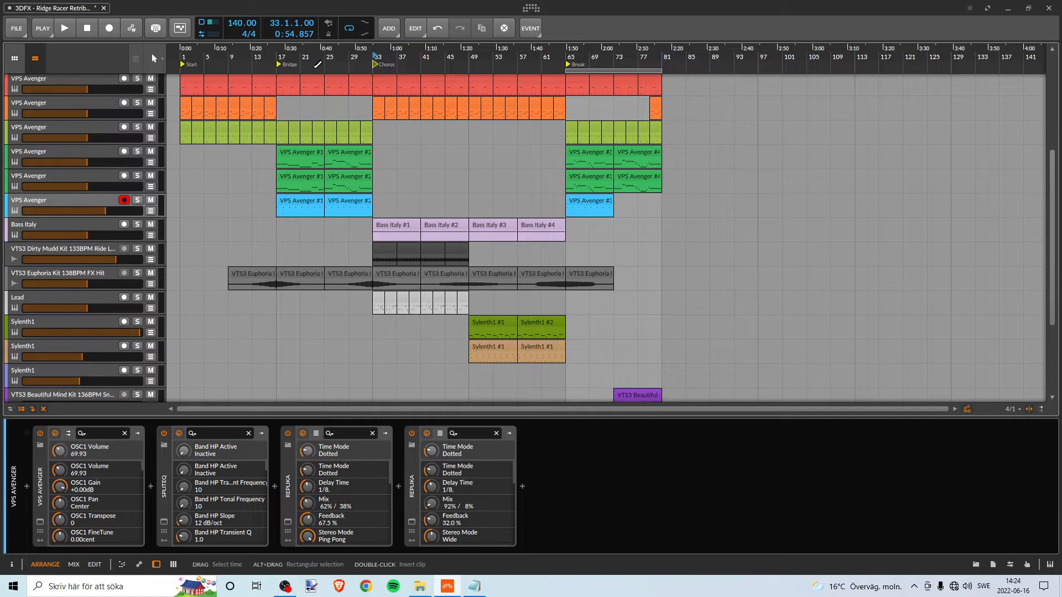
# - Save the project under its existing name
pyautogui.moveTo(199, 54); pyautogui.dragTo(198, 61)
pyautogui.click(136, 61)
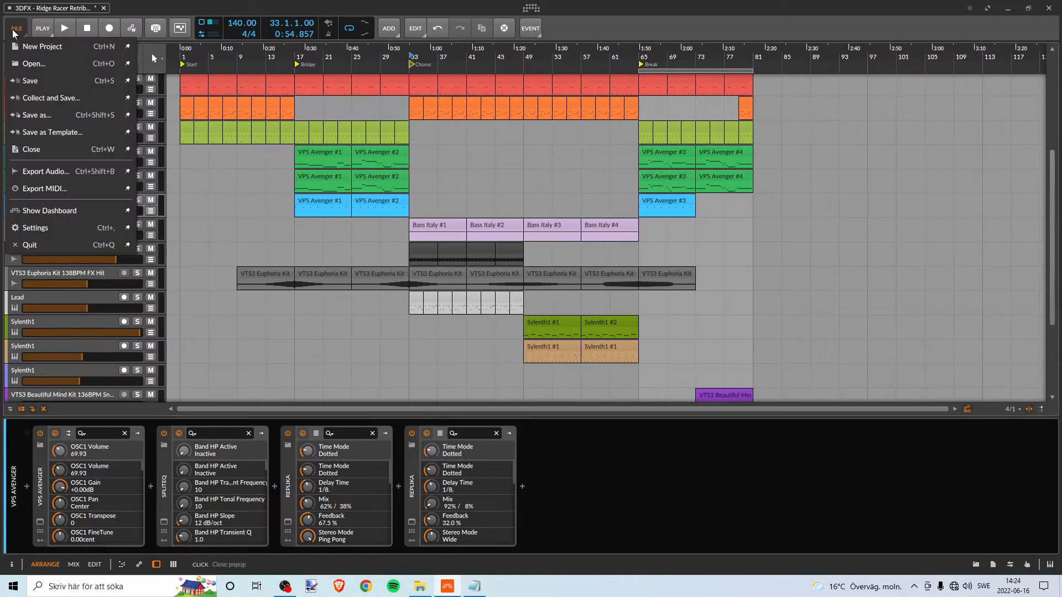
pyautogui.click(42, 79)
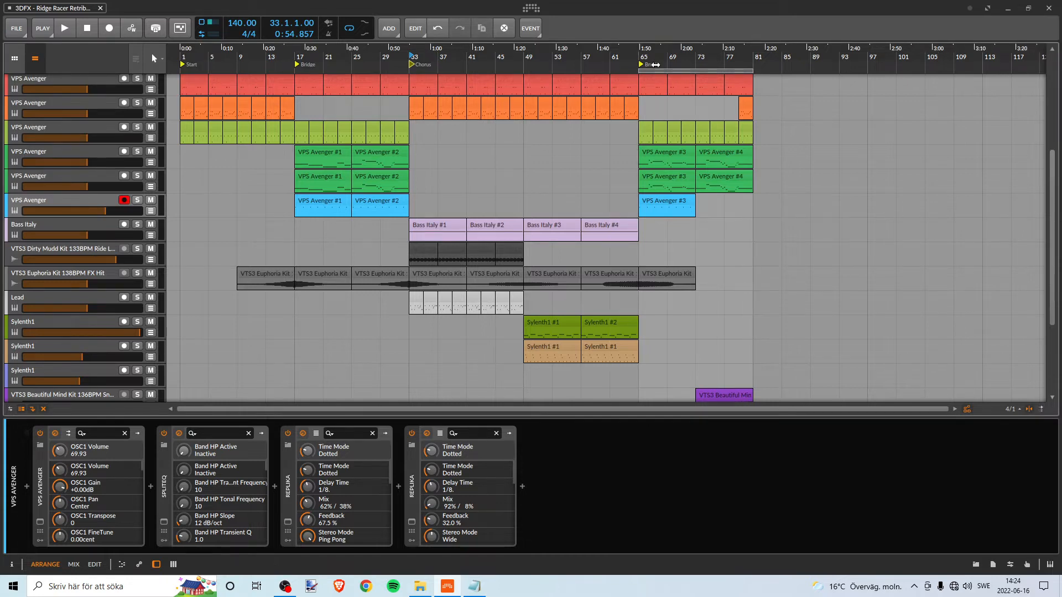
# - Step the loop region through bars 1–17, 33–49 and 49–65, and play back briefly from bar 49
pyautogui.moveTo(639, 68); pyautogui.dragTo(484, 87)
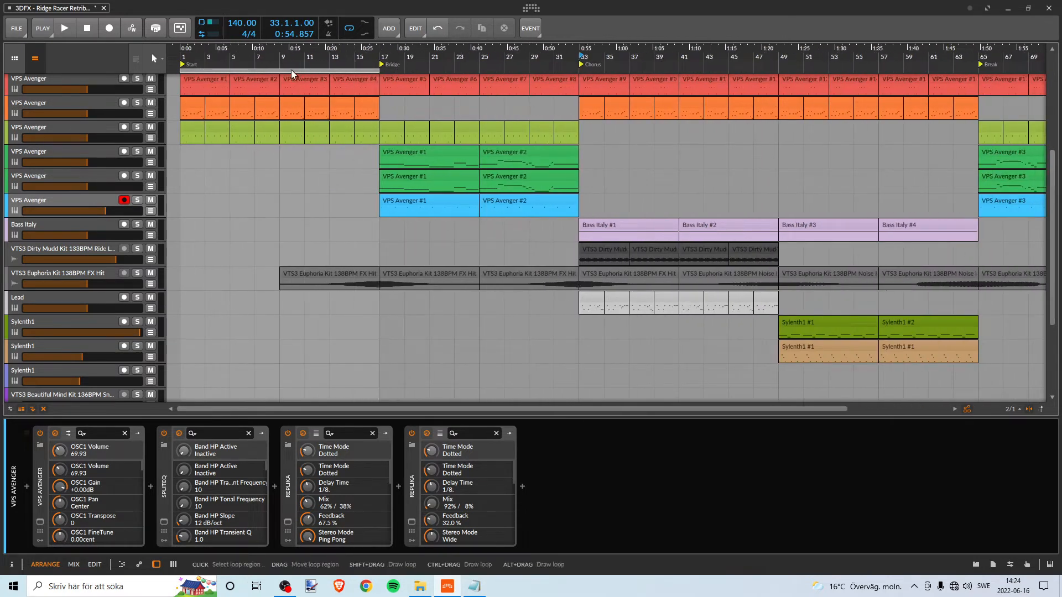
pyautogui.moveTo(291, 69); pyautogui.dragTo(458, 69)
pyautogui.moveTo(361, 68)
pyautogui.mouseDown()
pyautogui.moveTo(507, 75)
pyautogui.moveTo(363, 74)
pyautogui.mouseUp()
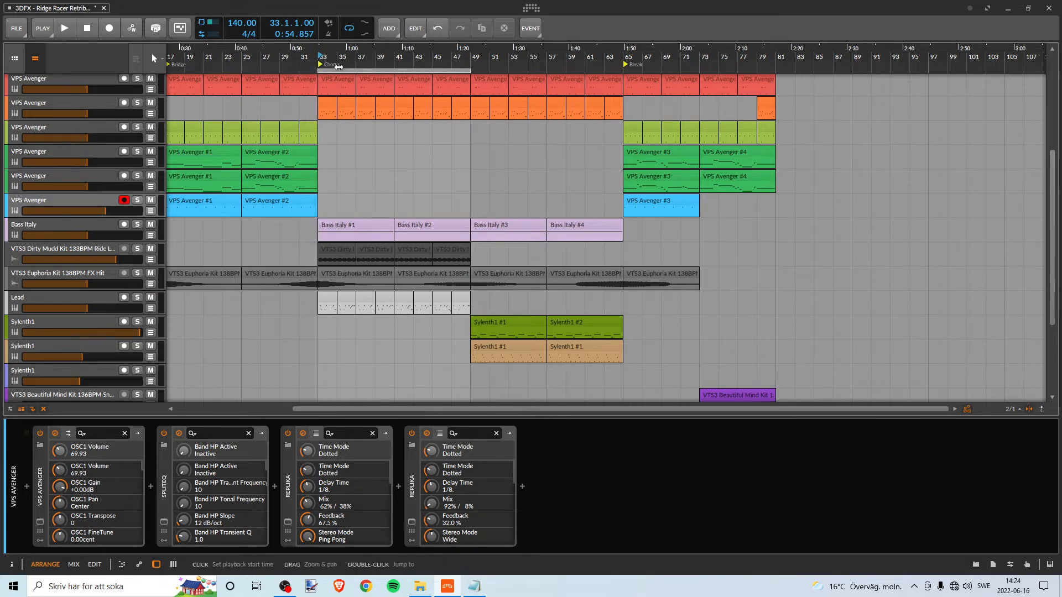
pyautogui.moveTo(350, 71); pyautogui.dragTo(501, 70)
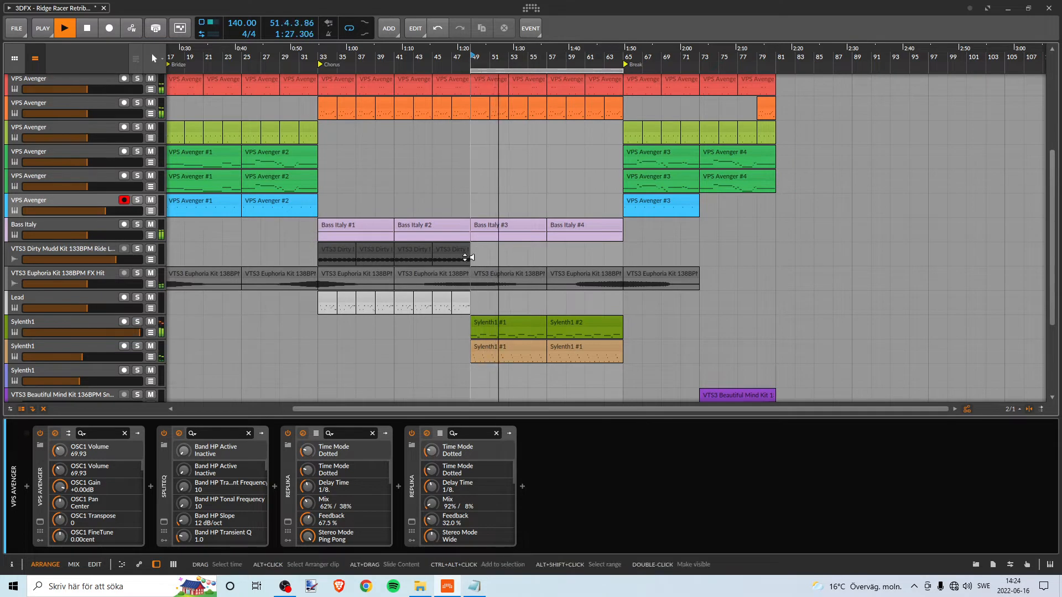
pyautogui.press('space')
# - Move the loop region back to bars 33–49 and solo the Bass Italy track
pyautogui.moveTo(500, 69); pyautogui.dragTo(347, 70)
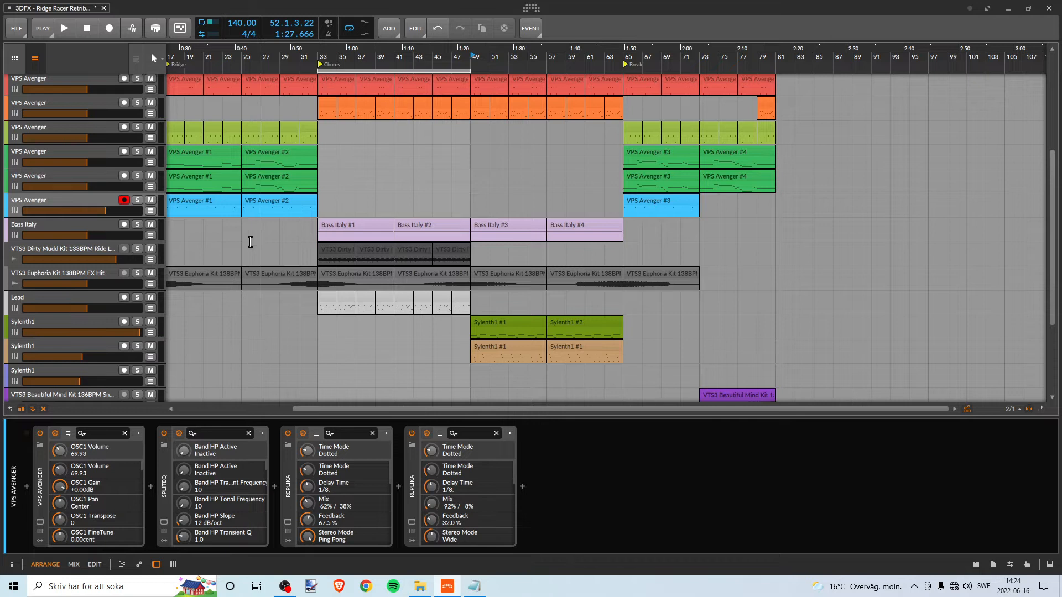
pyautogui.click(137, 225)
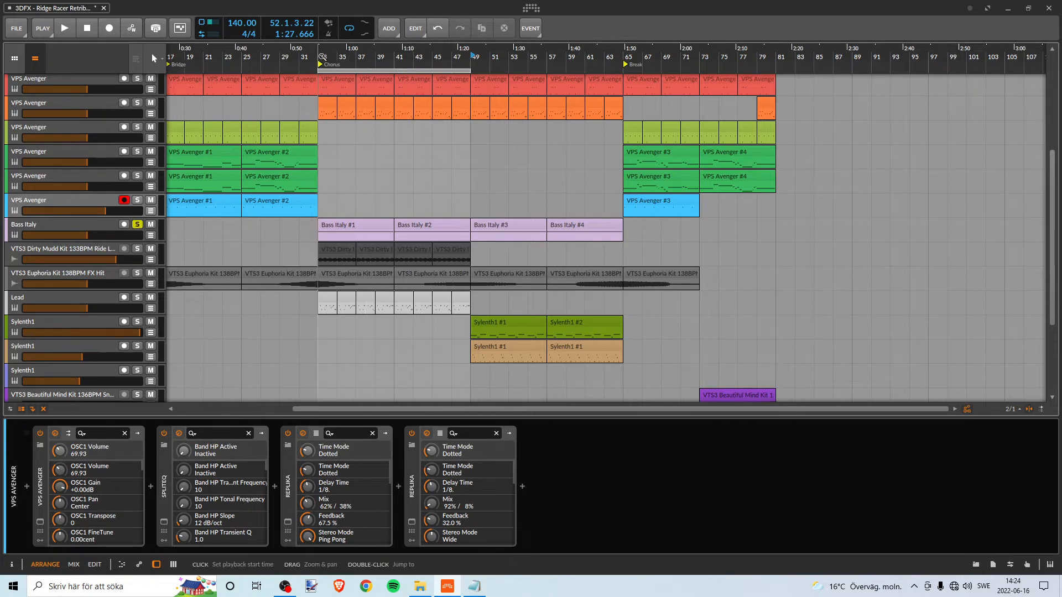
# - Examine the Bass Italy track's Sylenth1 plug-in window, close it, and play the soloed bass from bar 33
pyautogui.click(95, 222)
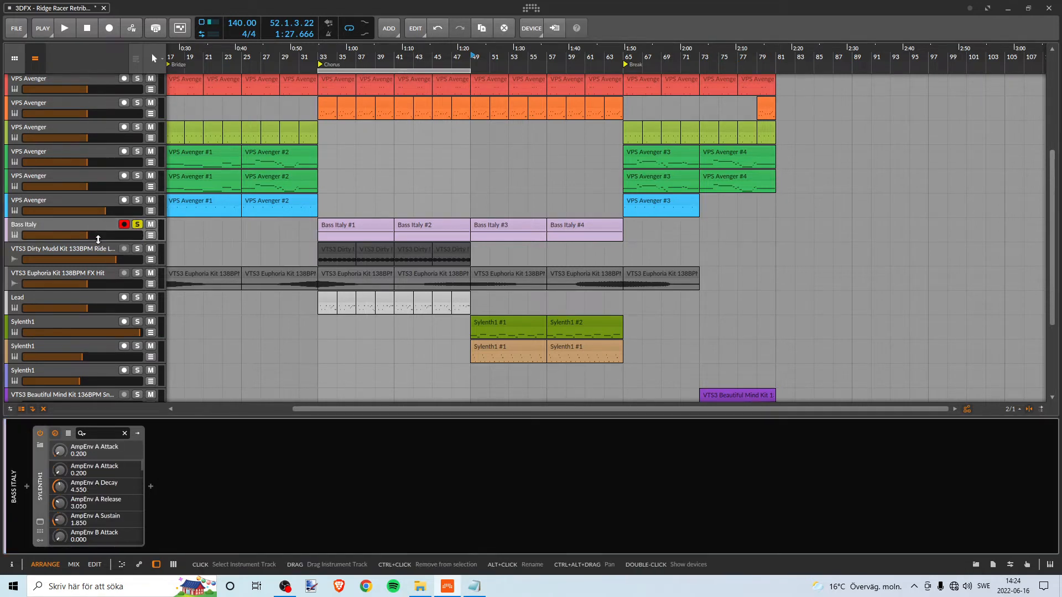
pyautogui.click(39, 523)
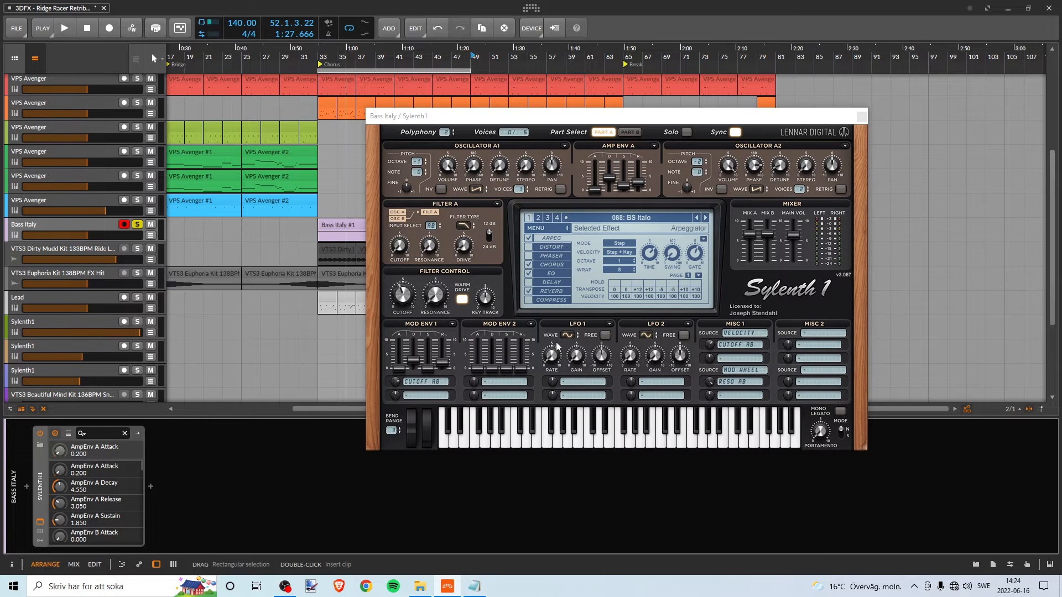
pyautogui.click(861, 116)
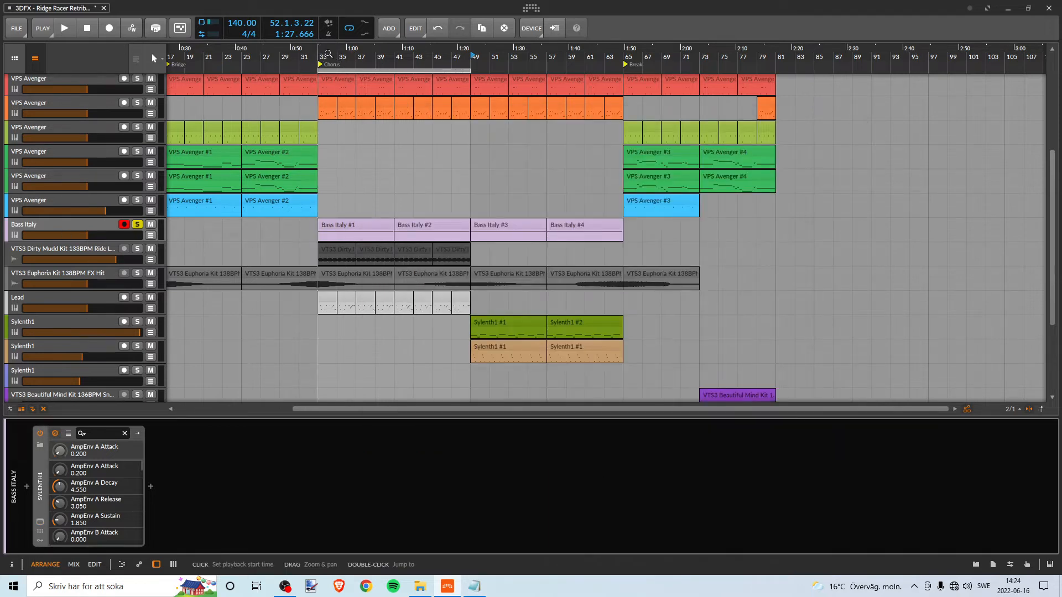
pyautogui.press('space')
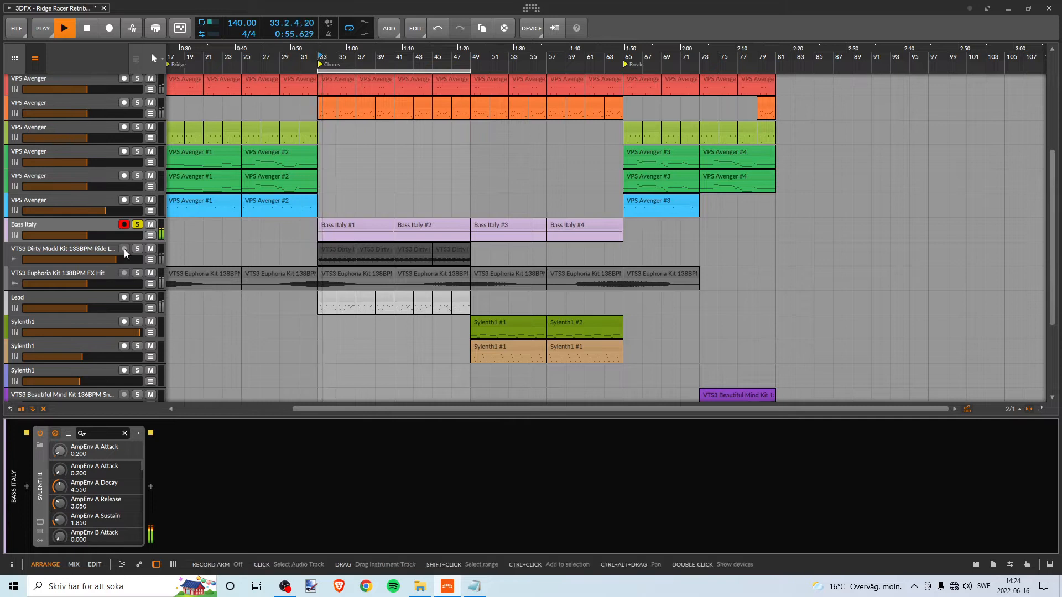
# - Remove the solo from the Bass Italy track and play the full mix from bar 33 briefly
pyautogui.click(94, 224)
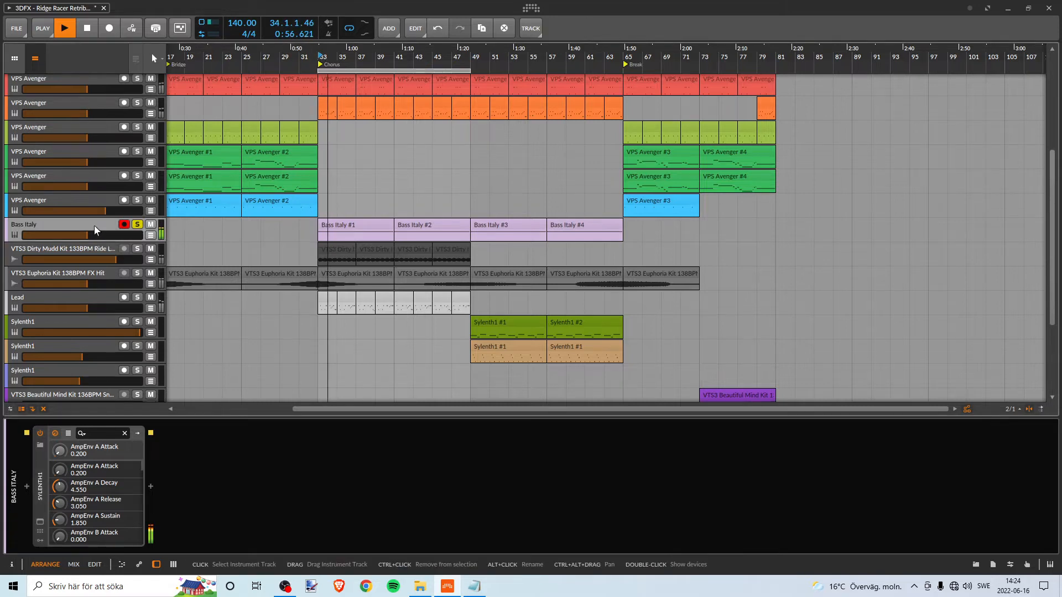
pyautogui.press('space')
pyautogui.click(138, 225)
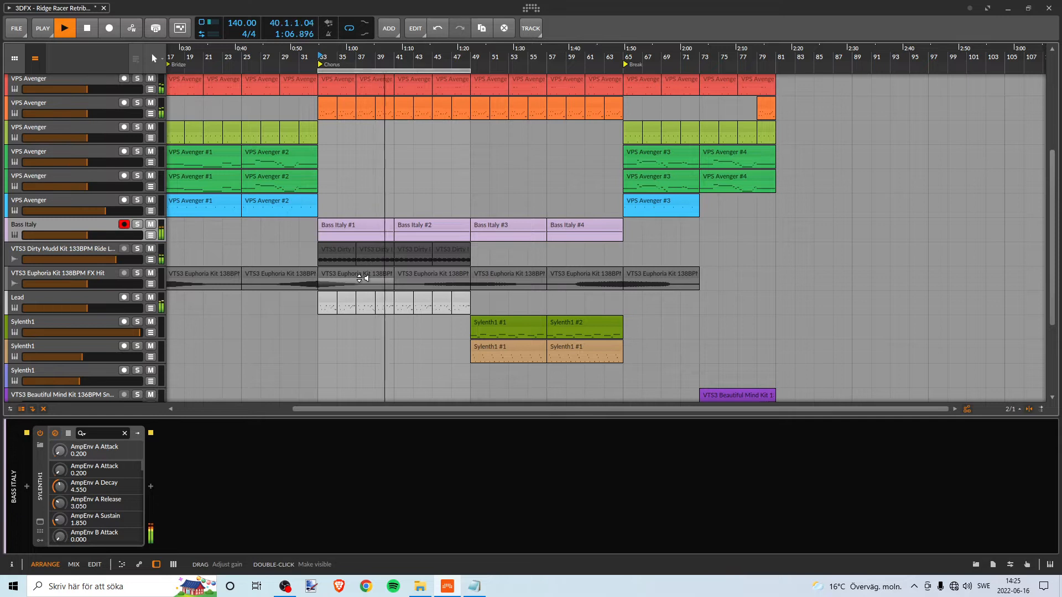
pyautogui.press('space')
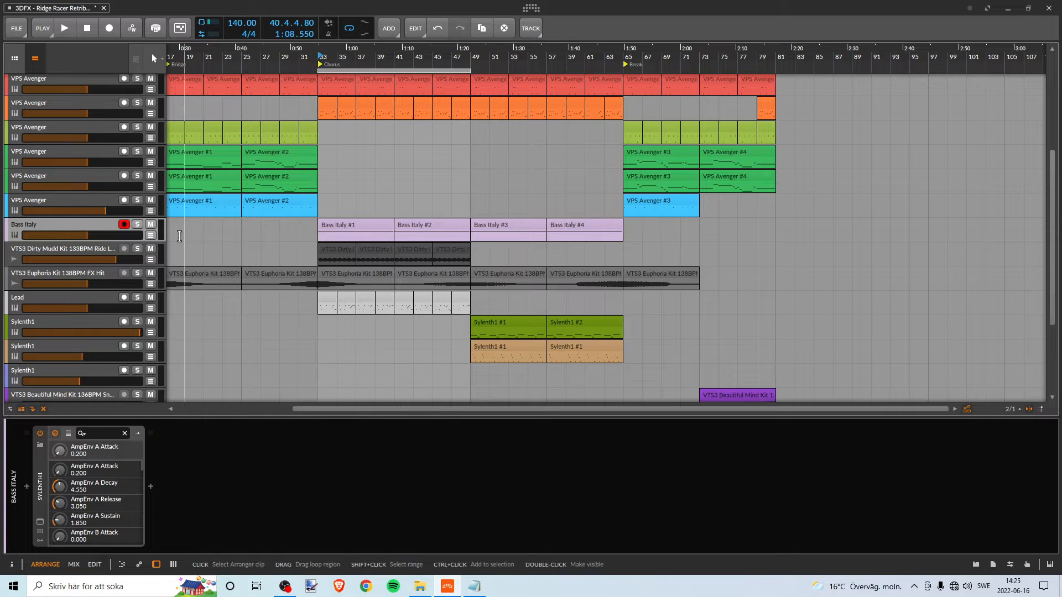
# - Solo the Lead track and play from bar 33, adding the Bass Italy and VTS3 Dirty Mudd Kit ride loop tracks to the solo
pyautogui.click(86, 249)
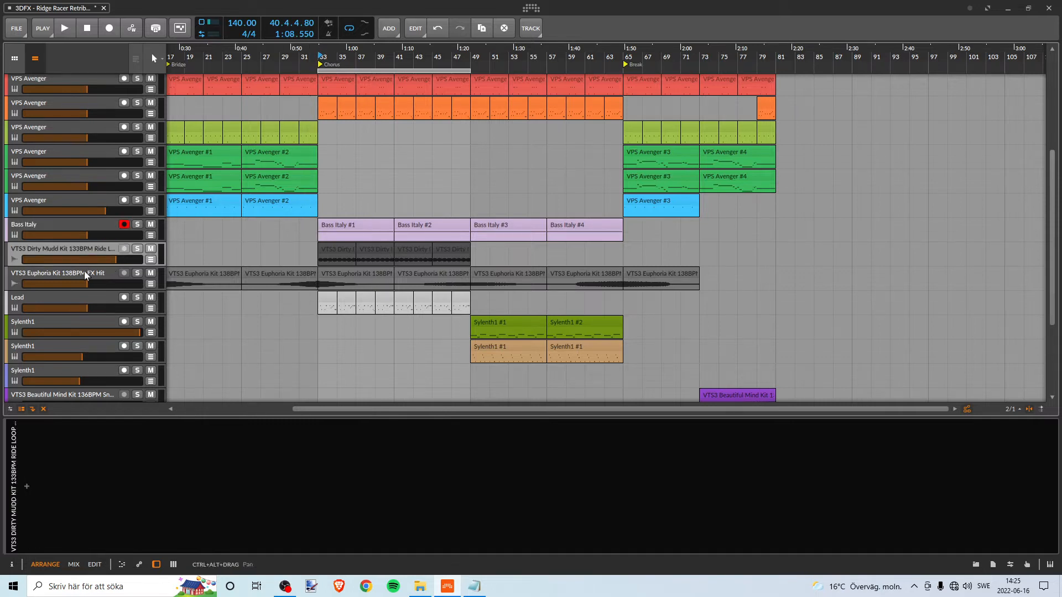
pyautogui.click(86, 274)
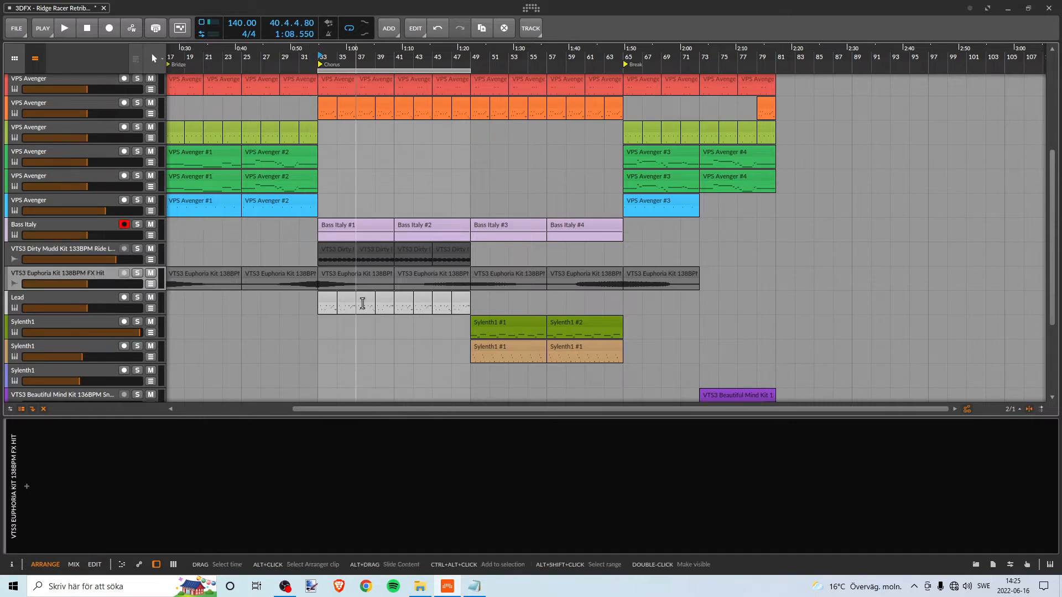
pyautogui.click(100, 299)
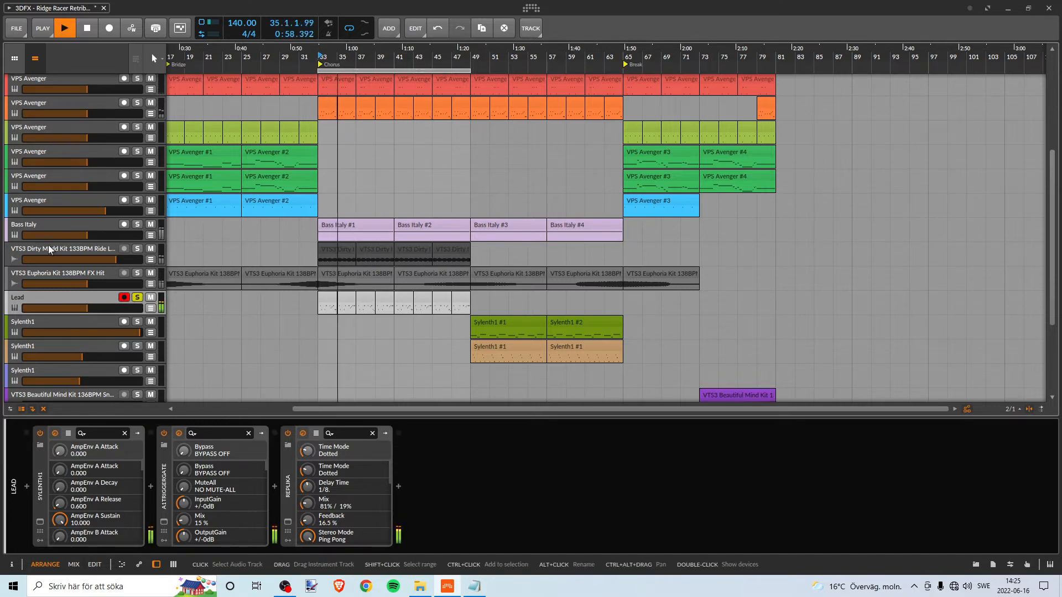
pyautogui.click(62, 225)
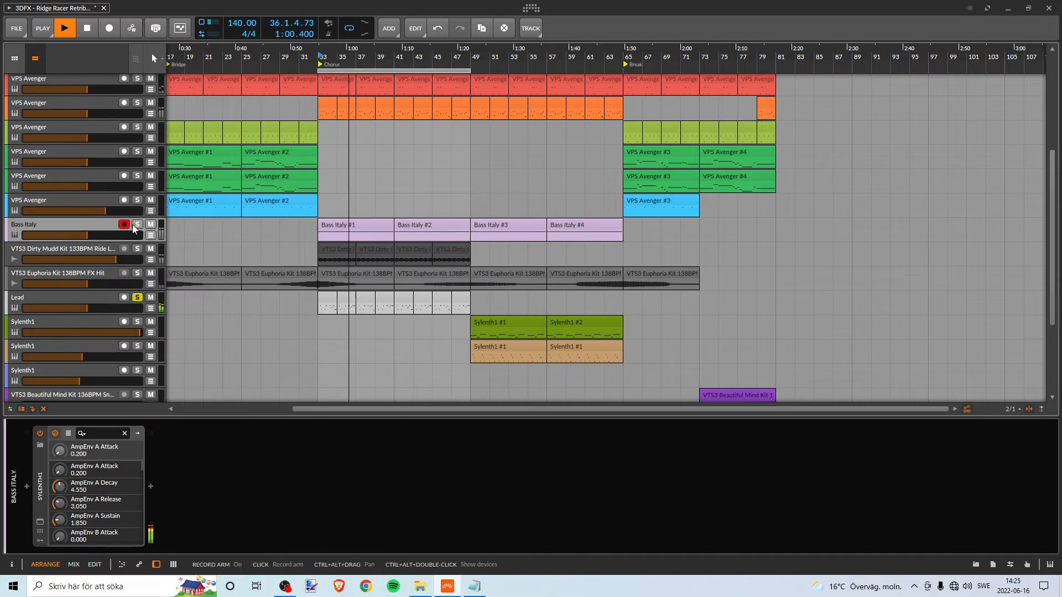
pyautogui.click(137, 225)
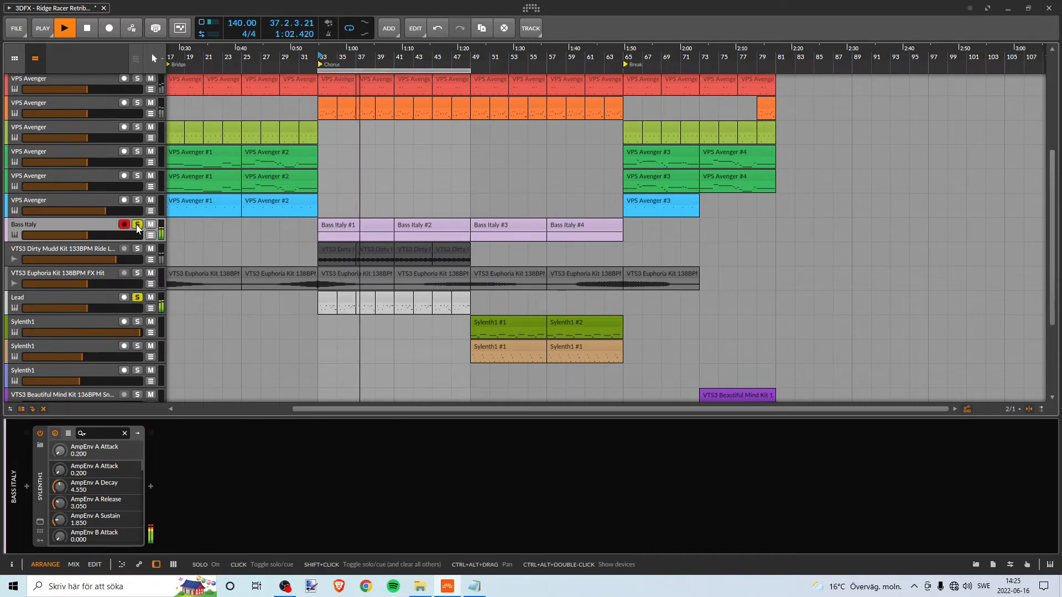
pyautogui.click(137, 250)
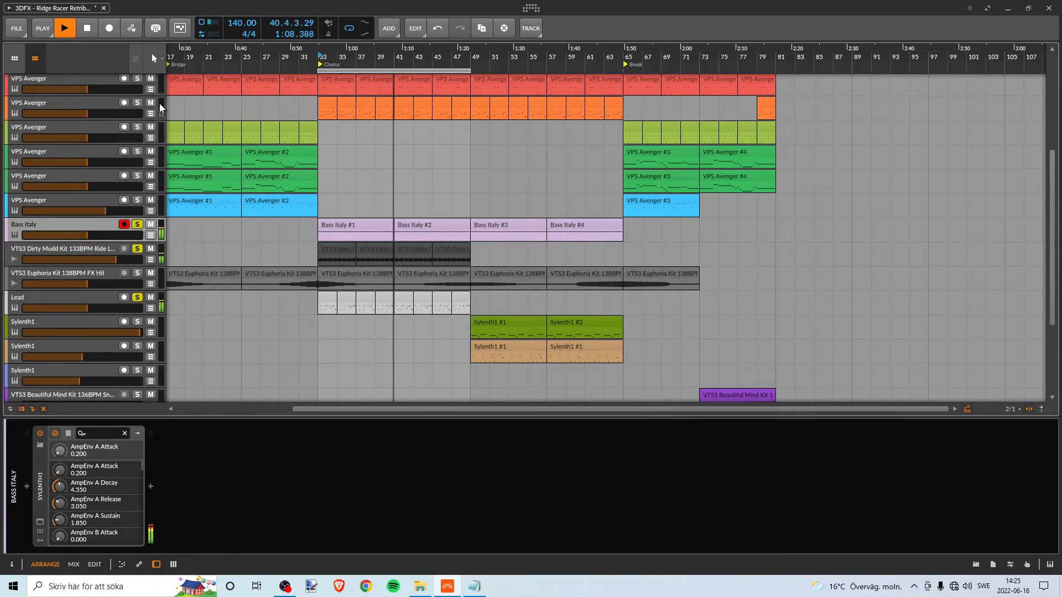
# - Add the three VTS1 Another Day Kit loops, the VTS1 Universe Kit loop, Hats and Kick to the solo one by one during playback
pyautogui.scroll(3, 160, 108)
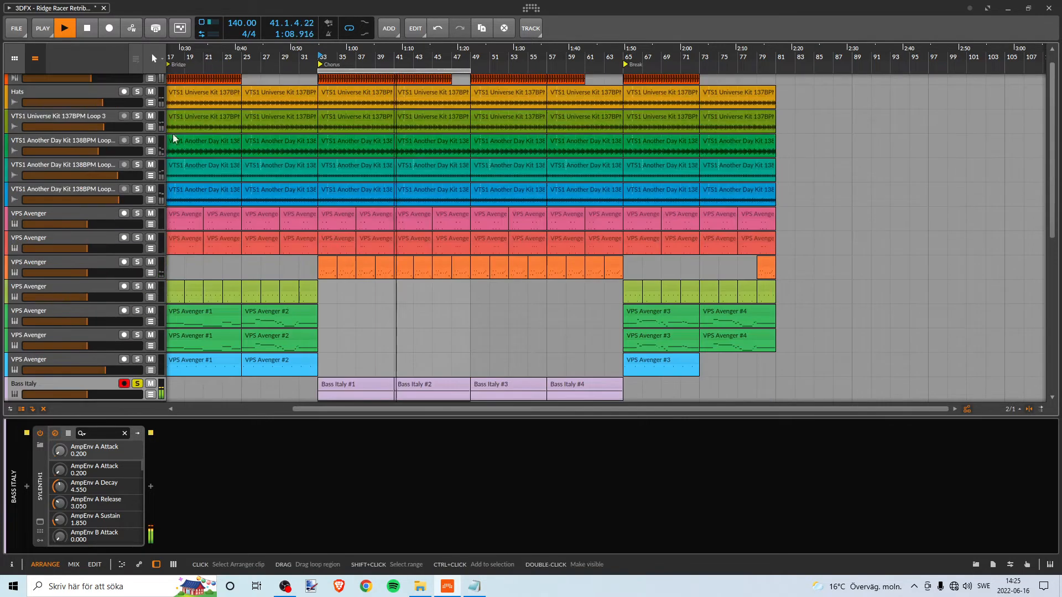
pyautogui.click(137, 190)
pyautogui.click(138, 165)
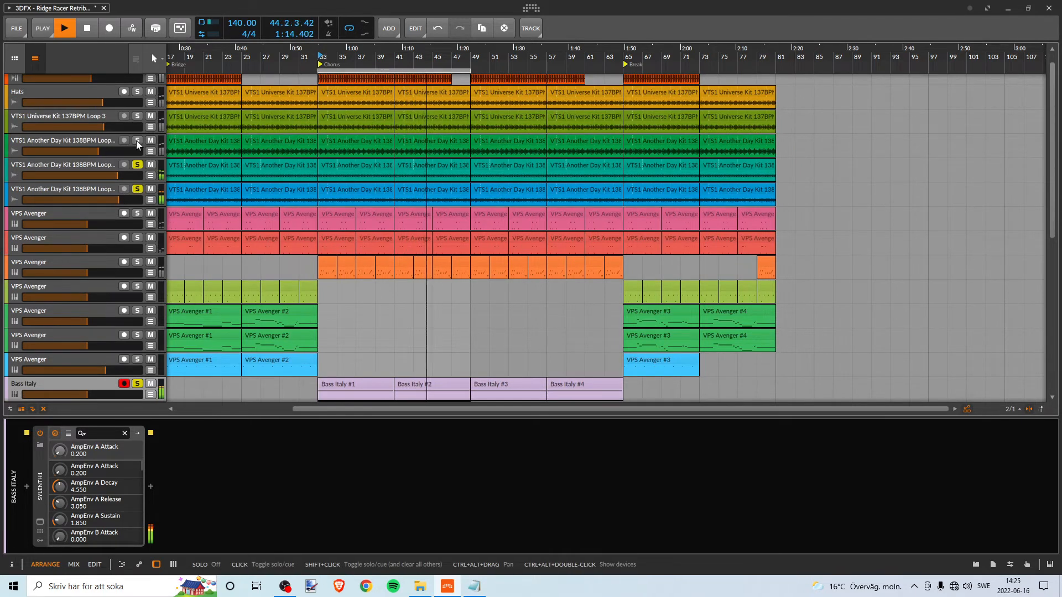
pyautogui.click(137, 140)
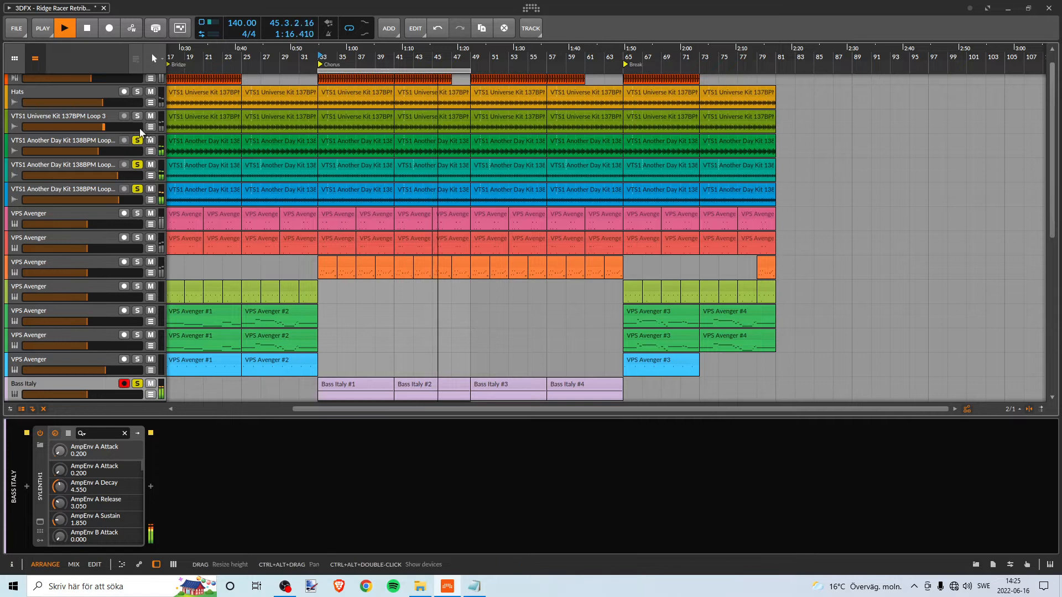
pyautogui.scroll(1, 140, 133)
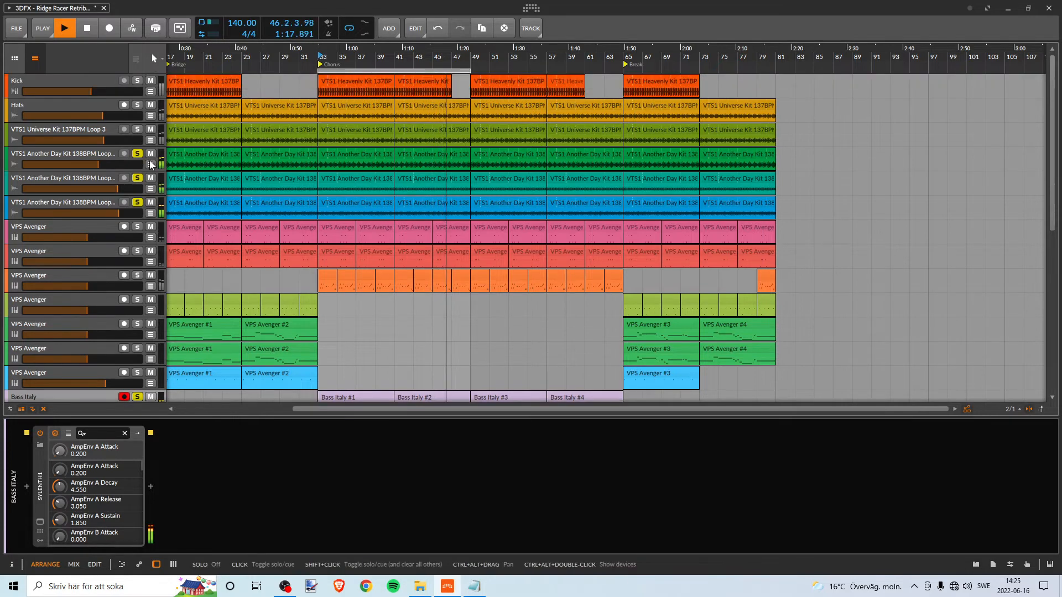
pyautogui.click(138, 128)
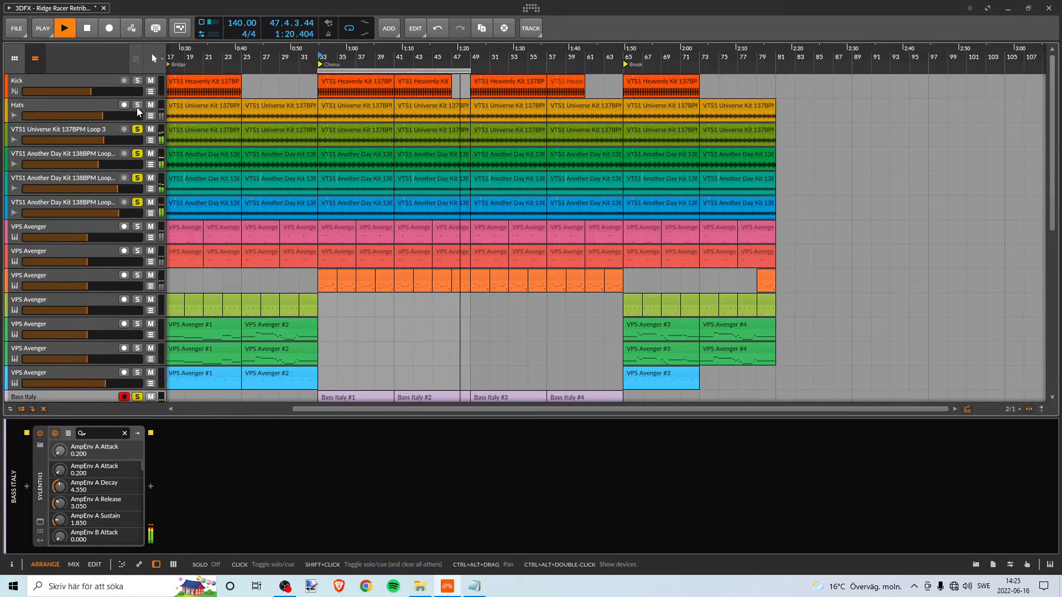
pyautogui.click(137, 105)
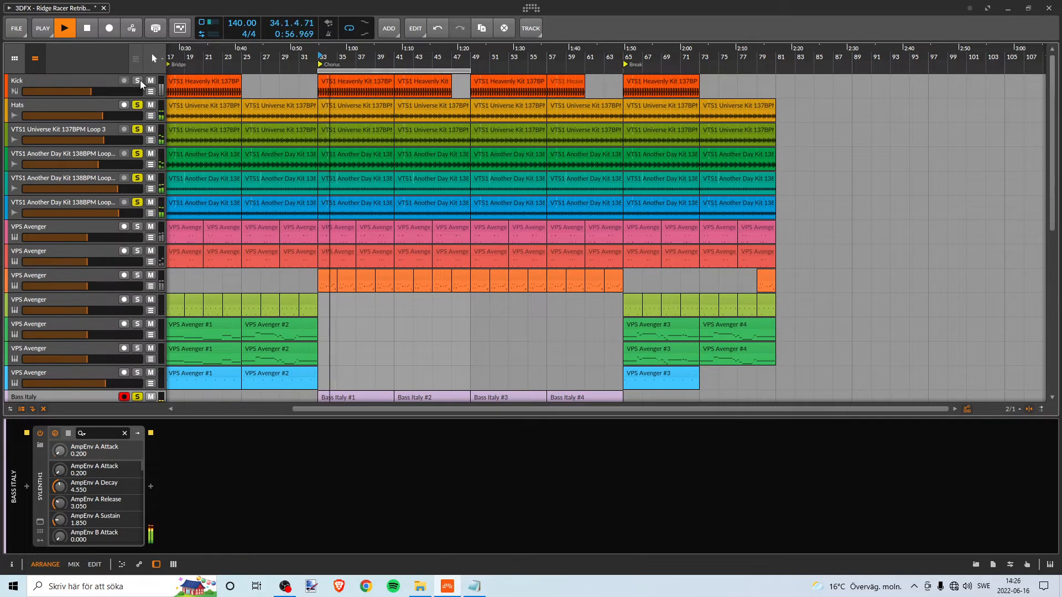
pyautogui.click(138, 81)
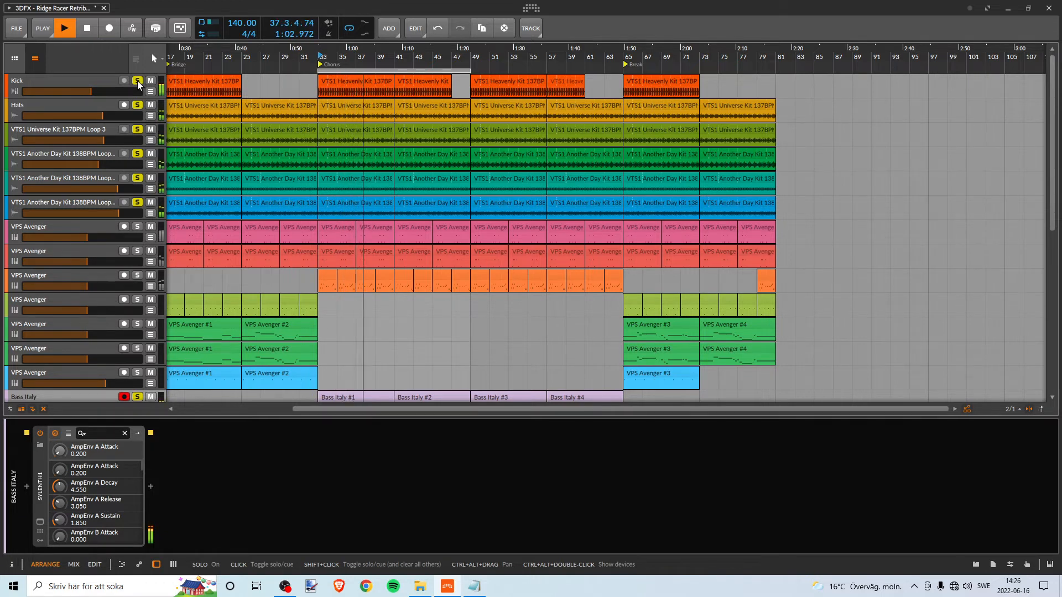
# - Remove the solo from all drum, loop, Bass Italy and Lead tracks while playback continues
pyautogui.click(137, 80)
pyautogui.click(137, 105)
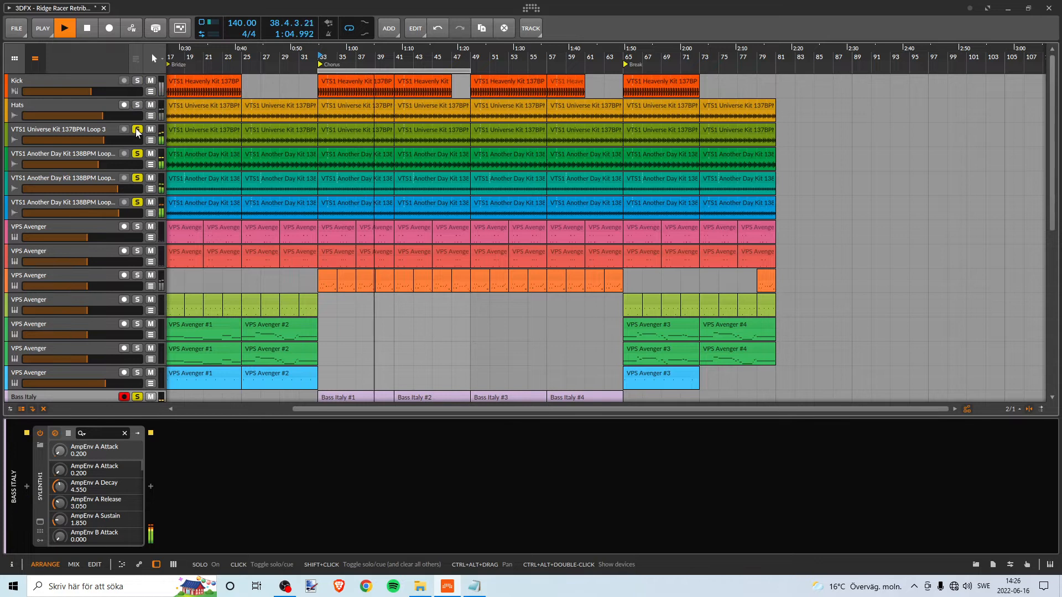
pyautogui.click(138, 129)
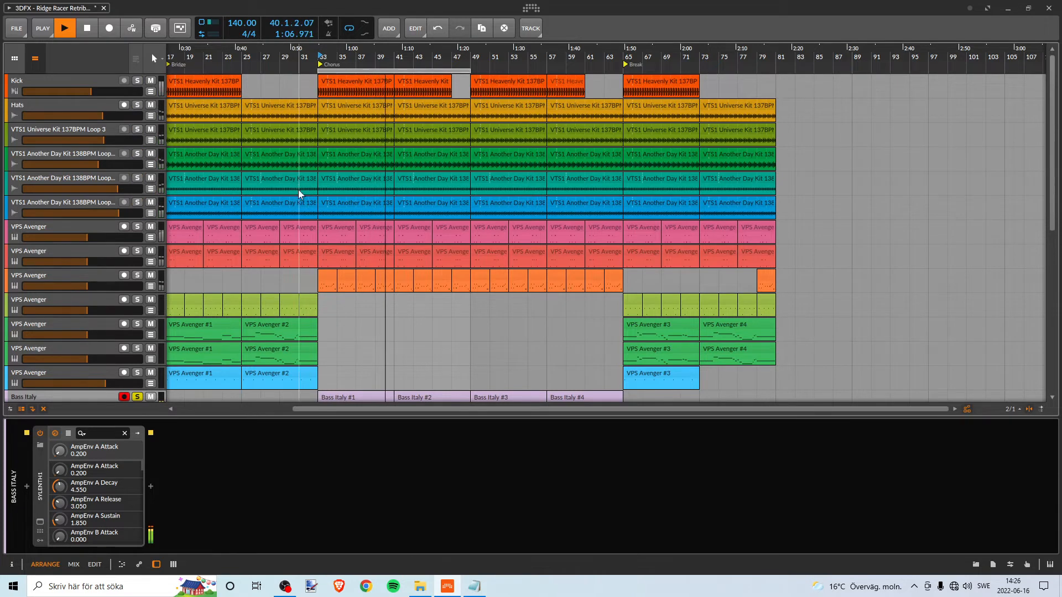
pyautogui.scroll(-5, 299, 193)
pyautogui.scroll(2, 300, 193)
pyautogui.click(137, 198)
pyautogui.click(137, 222)
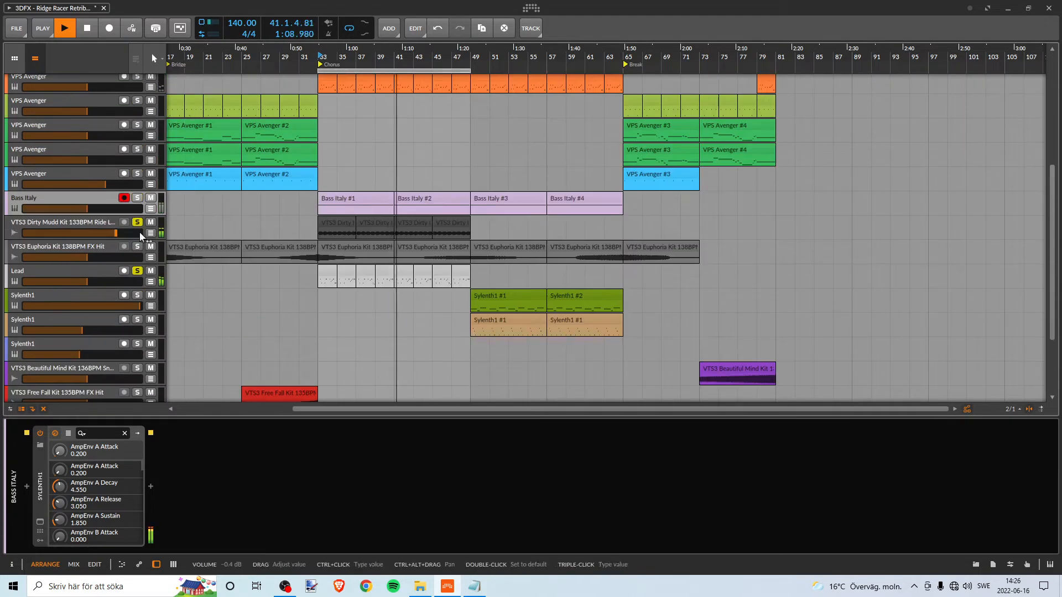
pyautogui.click(138, 271)
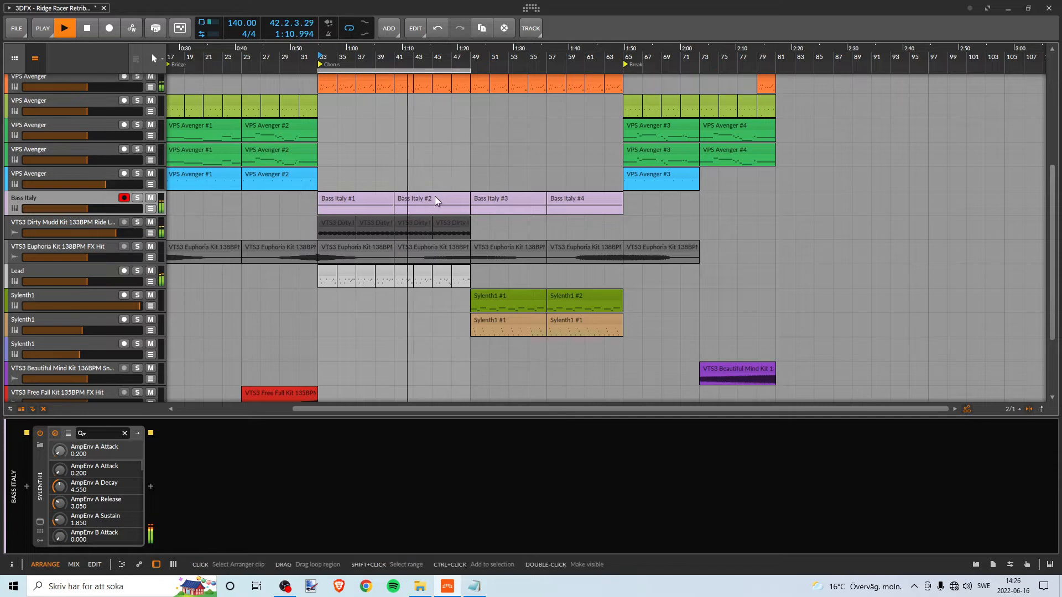
# - Play the arrangement from bar 49 with the loop region moved to bars 49–65, and stop playback
pyautogui.scroll(1, 430, 191)
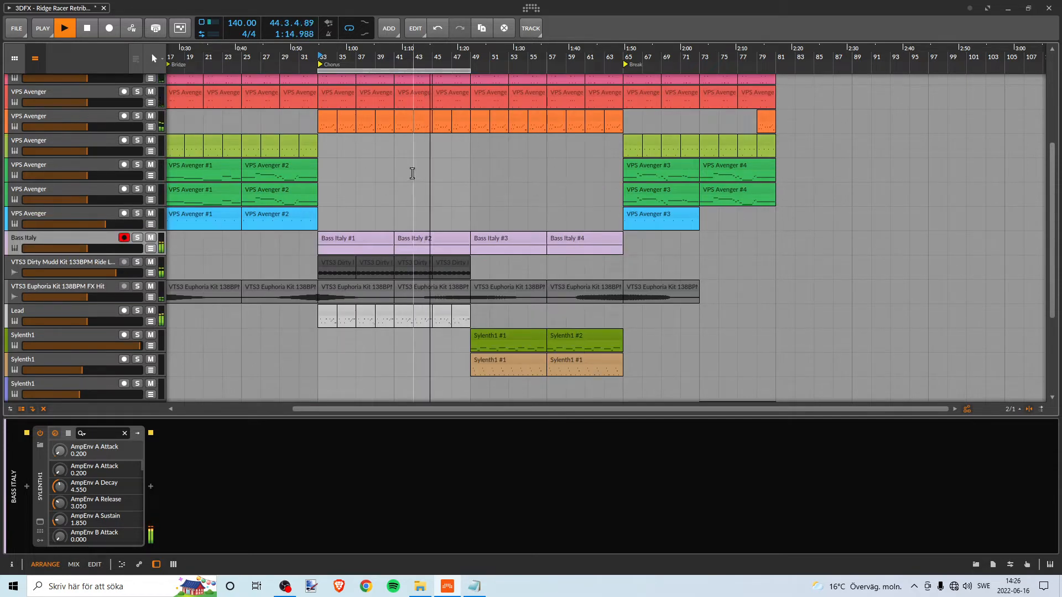
pyautogui.press('space')
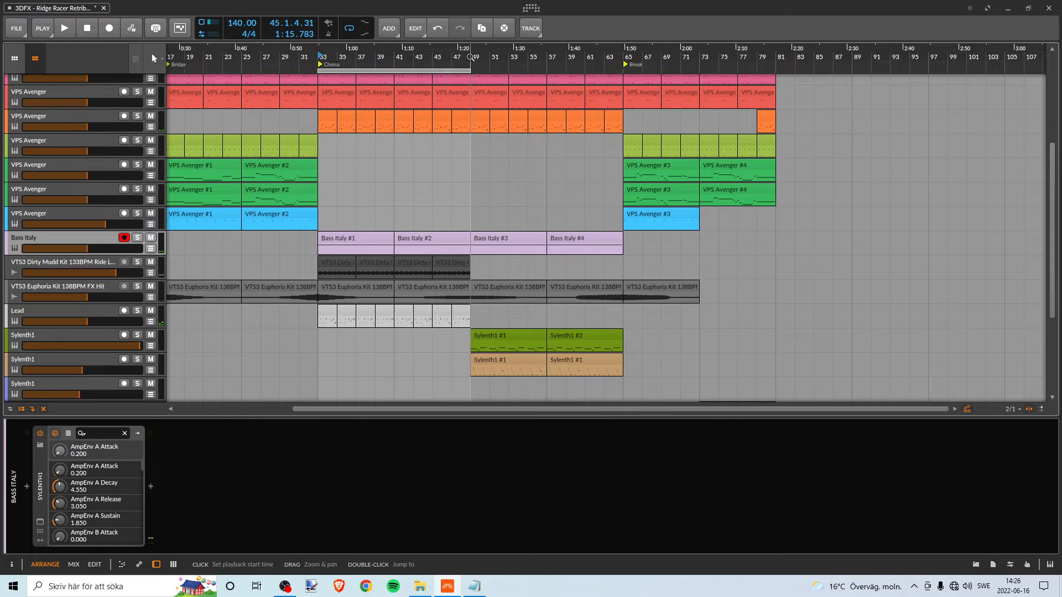
pyautogui.press('space')
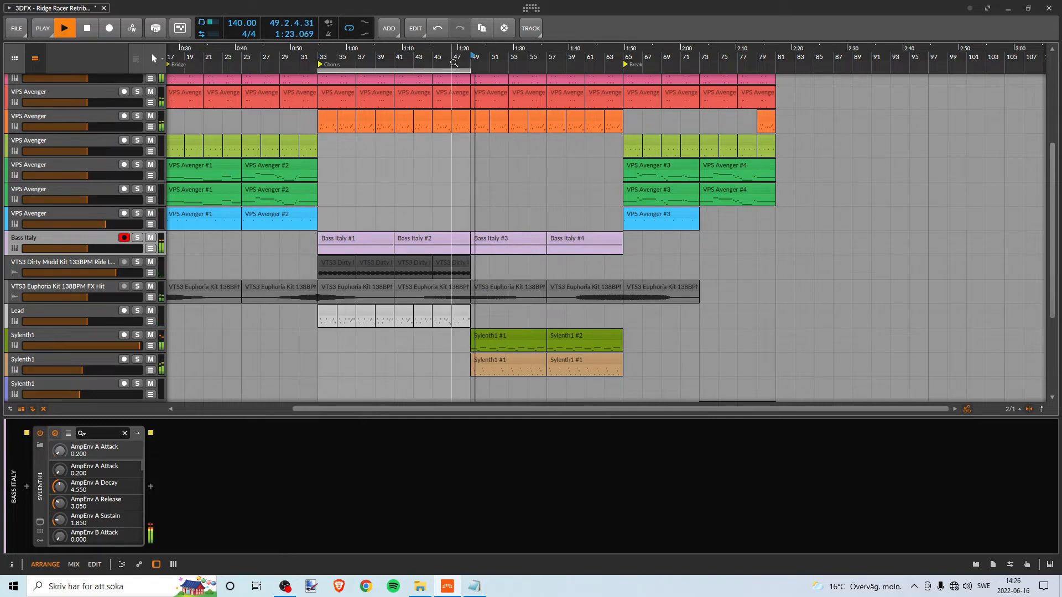
pyautogui.moveTo(441, 72); pyautogui.dragTo(579, 68)
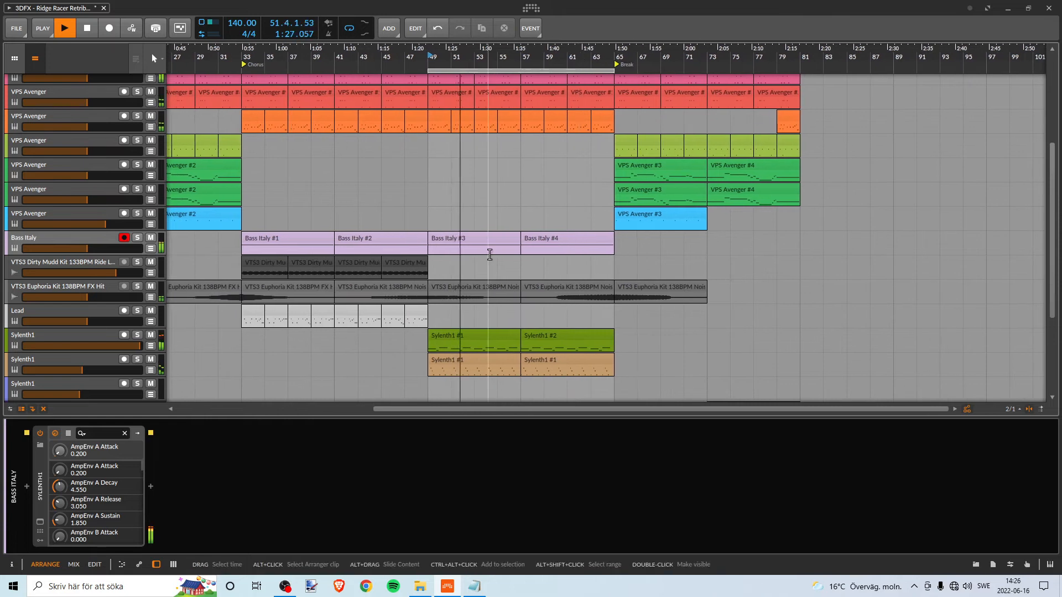
pyautogui.press('space')
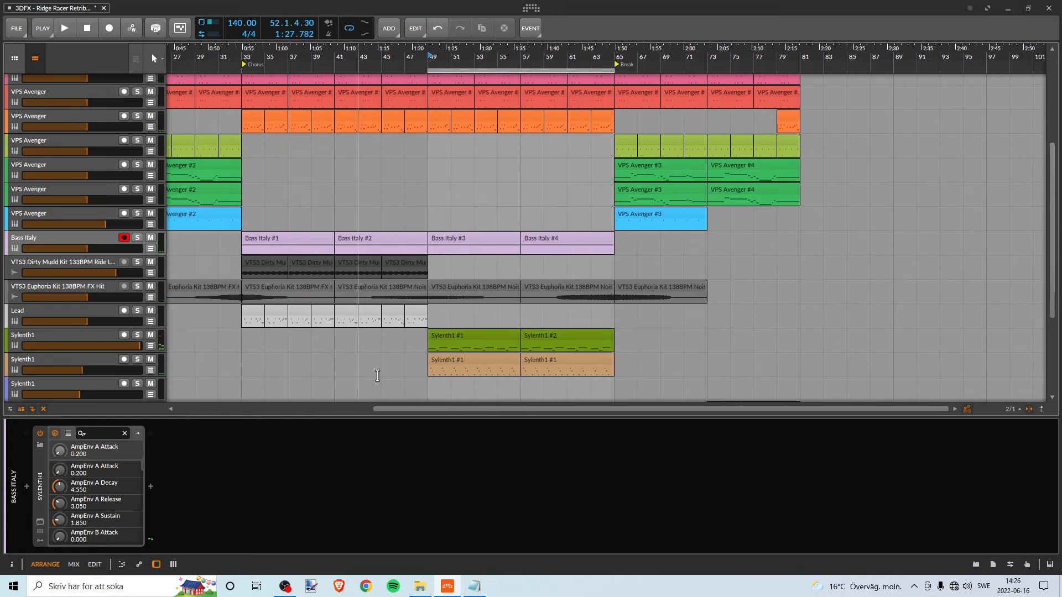
# - Move the loop region back to bars 33–49 and solo the Kick, Hats and pink VPS Avenger tracks
pyautogui.scroll(3, 434, 121)
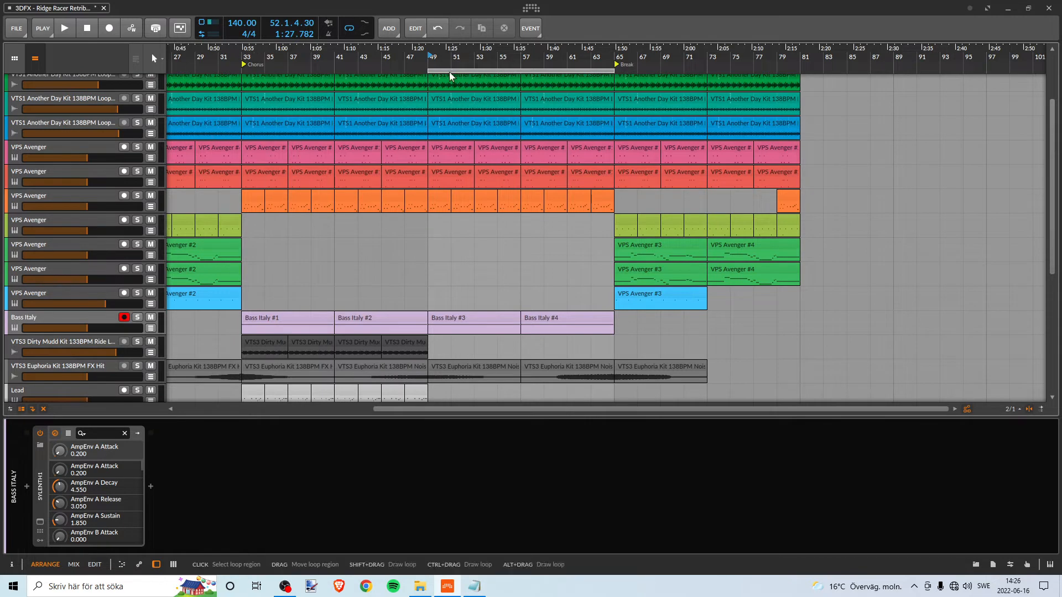
pyautogui.moveTo(449, 71); pyautogui.dragTo(262, 72)
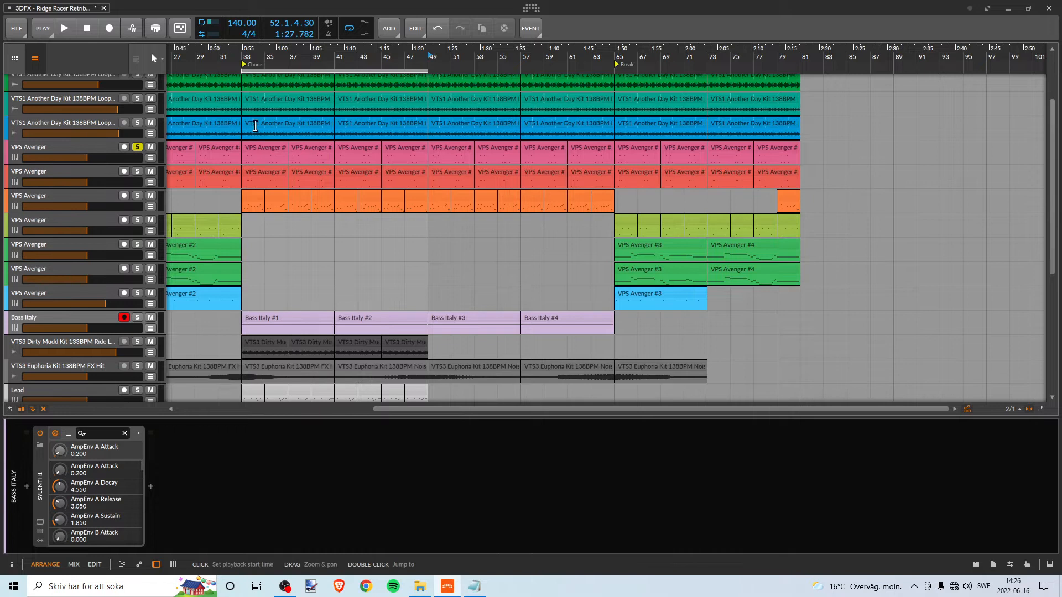
pyautogui.scroll(3, 255, 126)
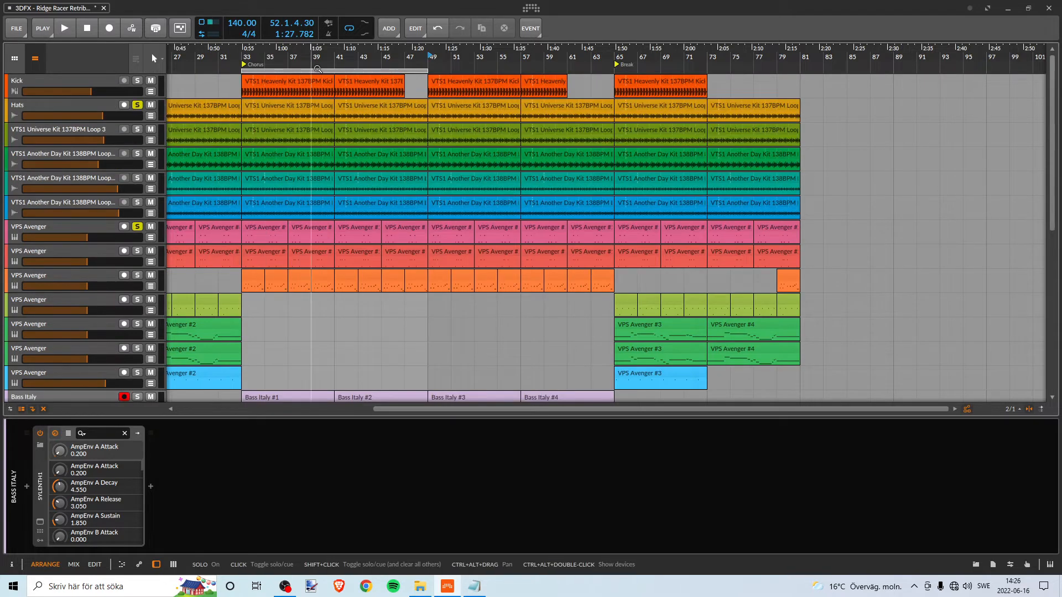
pyautogui.scroll(-2, 310, 117)
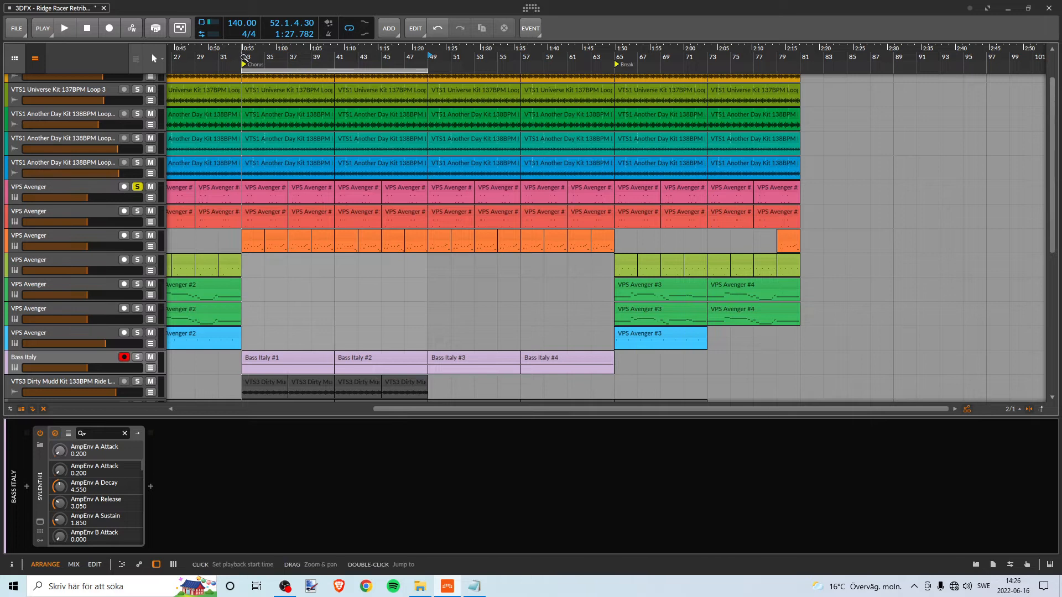
# - Play the soloed tracks from bar 33, adding the red and orange VPS Avenger tracks to the solo
pyautogui.press('space')
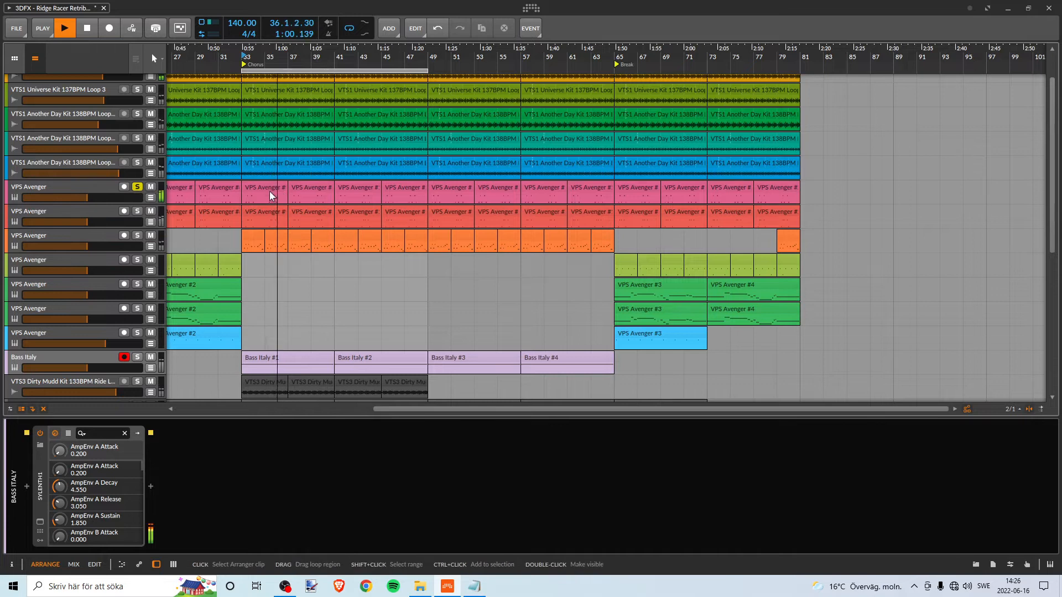
pyautogui.click(137, 212)
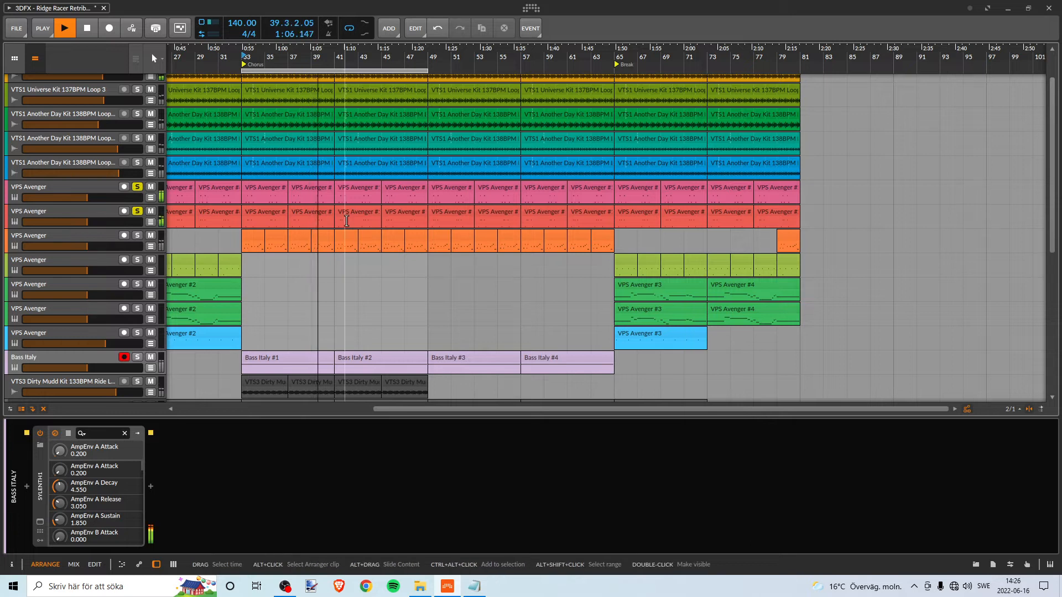
pyautogui.click(138, 235)
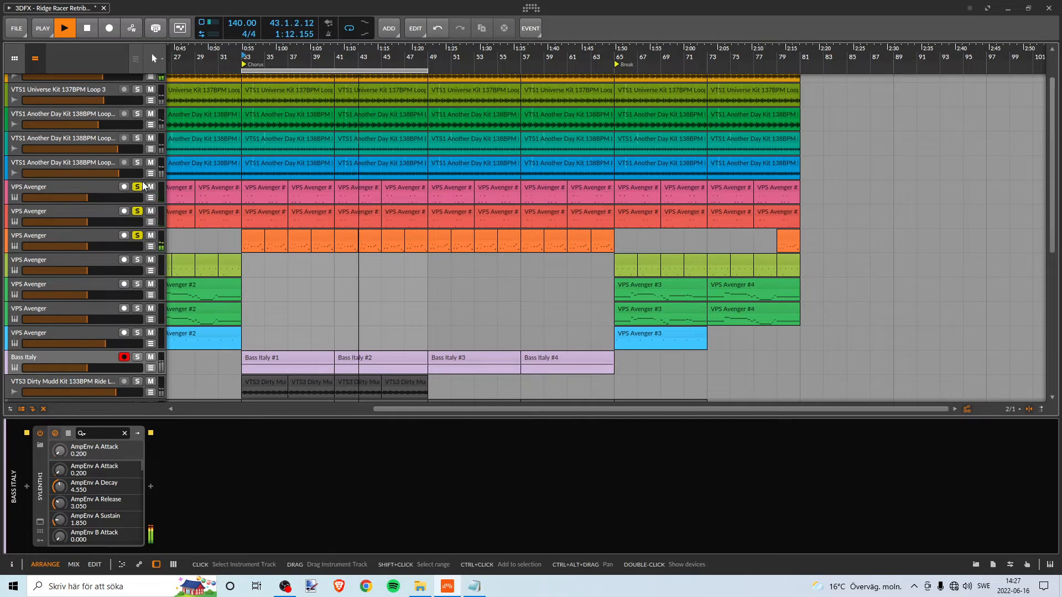
# - Remove the solo from the VPS Avenger, Kick and Hats tracks and restart playback of the full mix from bar 33
pyautogui.click(137, 187)
pyautogui.click(137, 211)
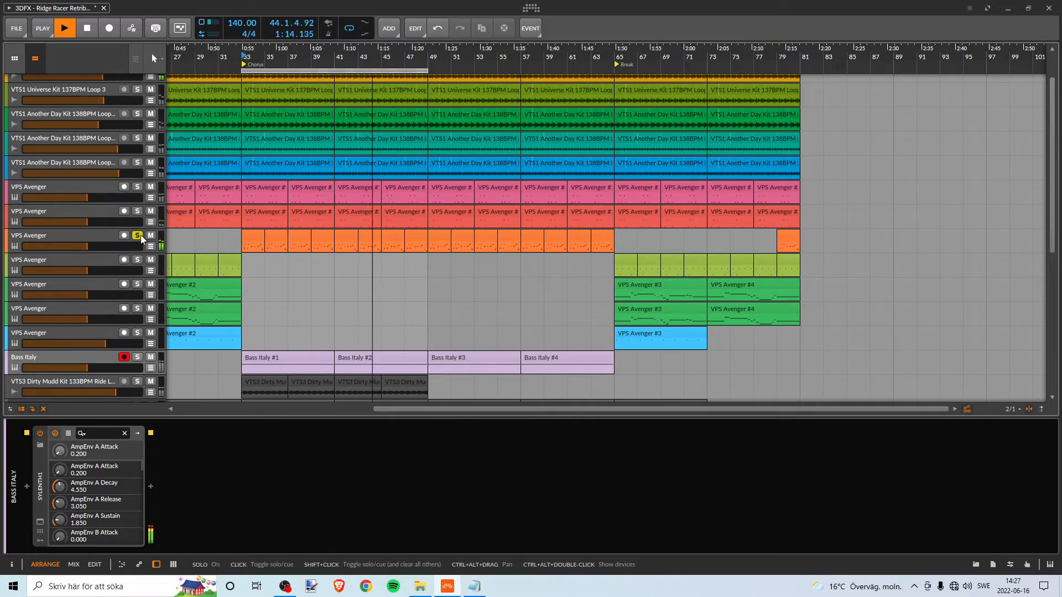
pyautogui.click(137, 236)
pyautogui.scroll(2, 269, 238)
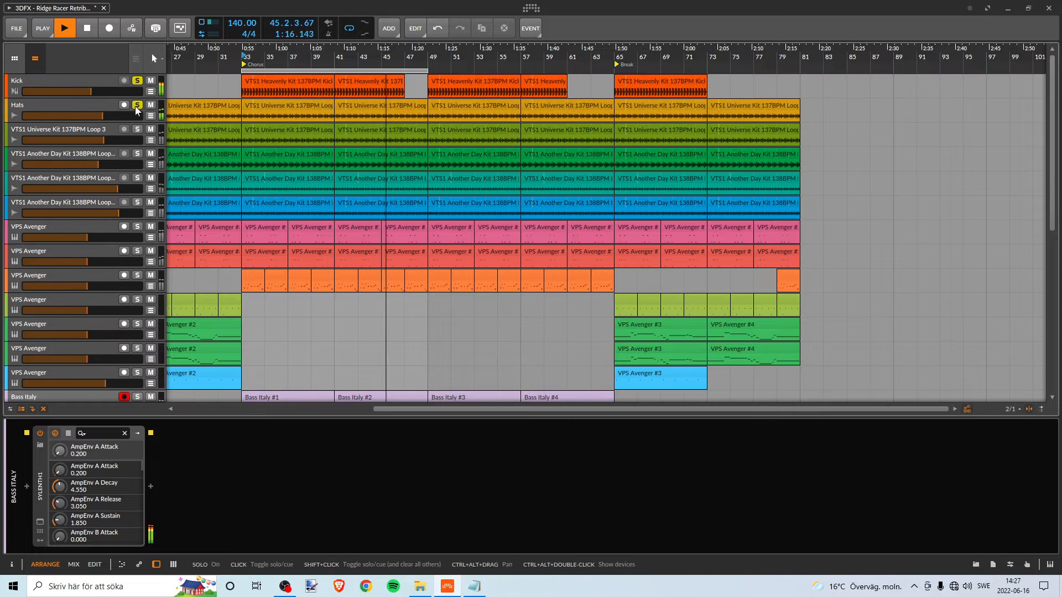
pyautogui.press('space')
pyautogui.press('space')
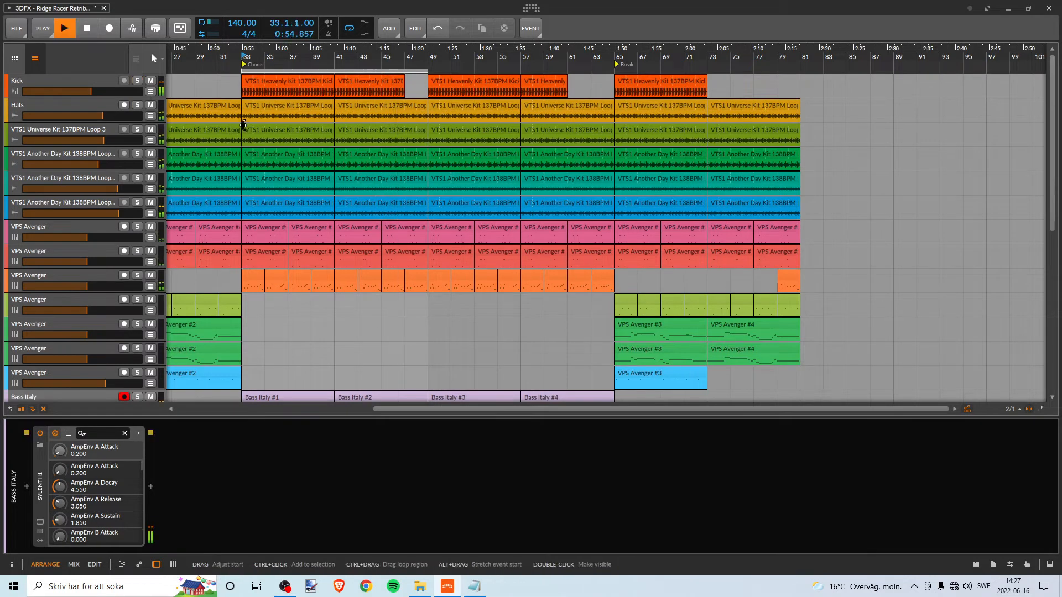
# - Play the arrangement from bar 41 while reviewing the lower tracks, and stop playback
pyautogui.click(336, 58)
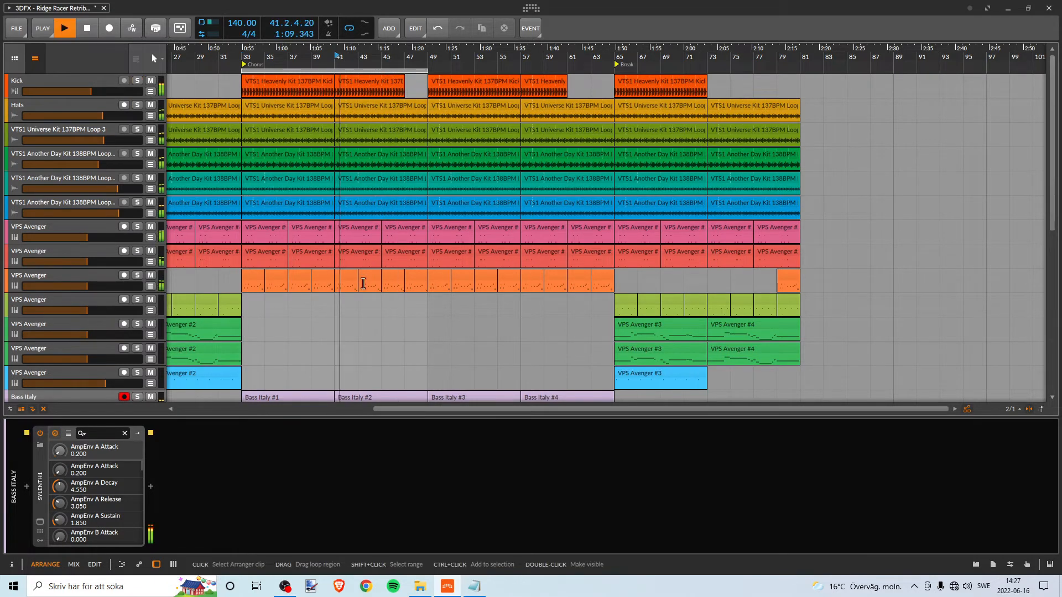
pyautogui.scroll(-4, 360, 266)
pyautogui.scroll(3, 378, 285)
pyautogui.scroll(-4, 378, 285)
pyautogui.scroll(2, 382, 286)
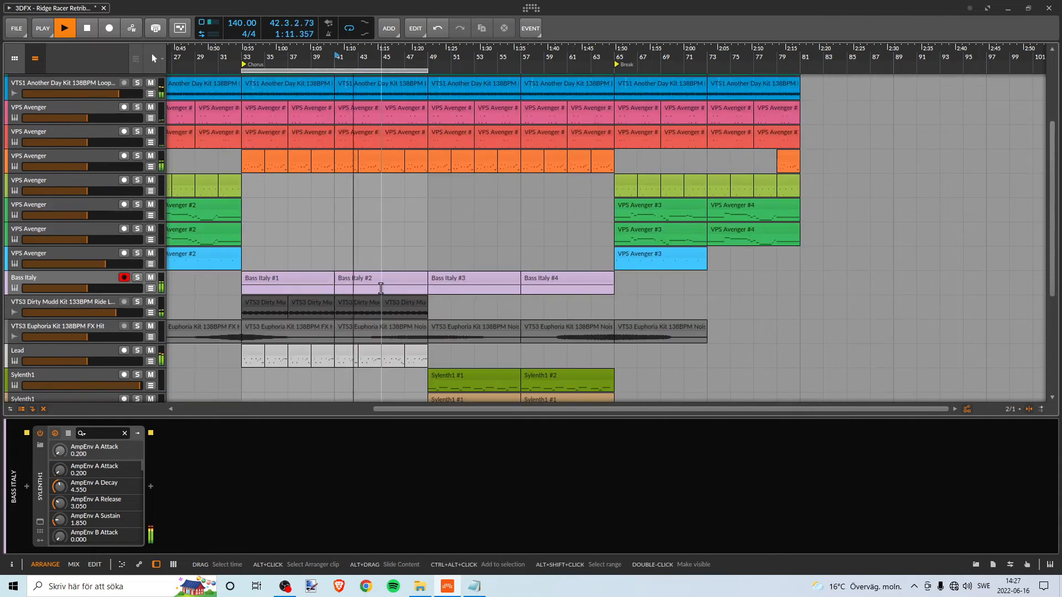
pyautogui.press('space')
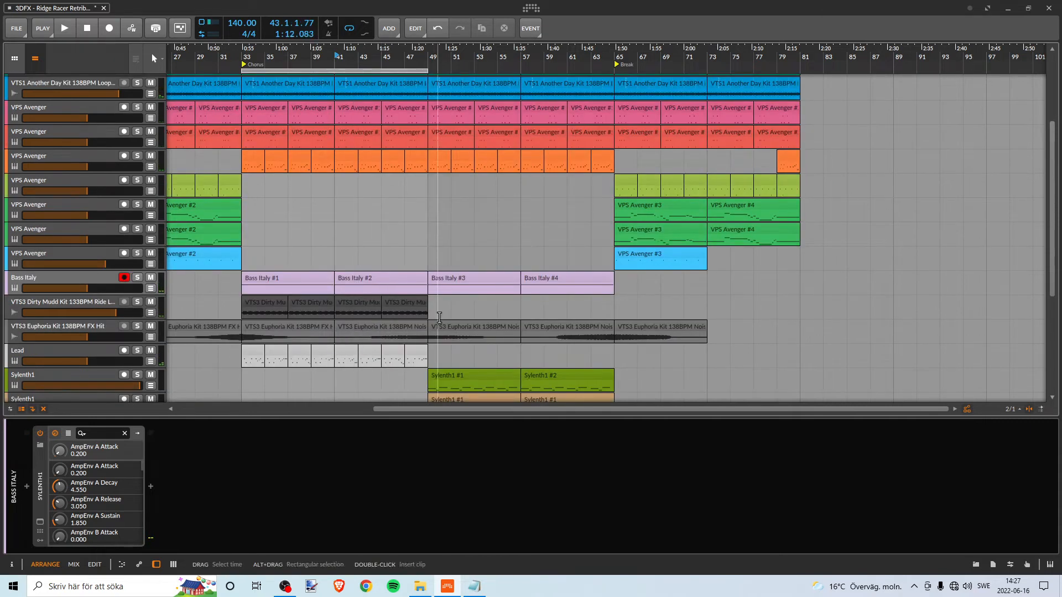
# - Move the loop region to bars 49–65, play the full mix from bar 49, and stop playback
pyautogui.scroll(-3, 399, 299)
pyautogui.scroll(2, 414, 274)
pyautogui.scroll(3, 415, 274)
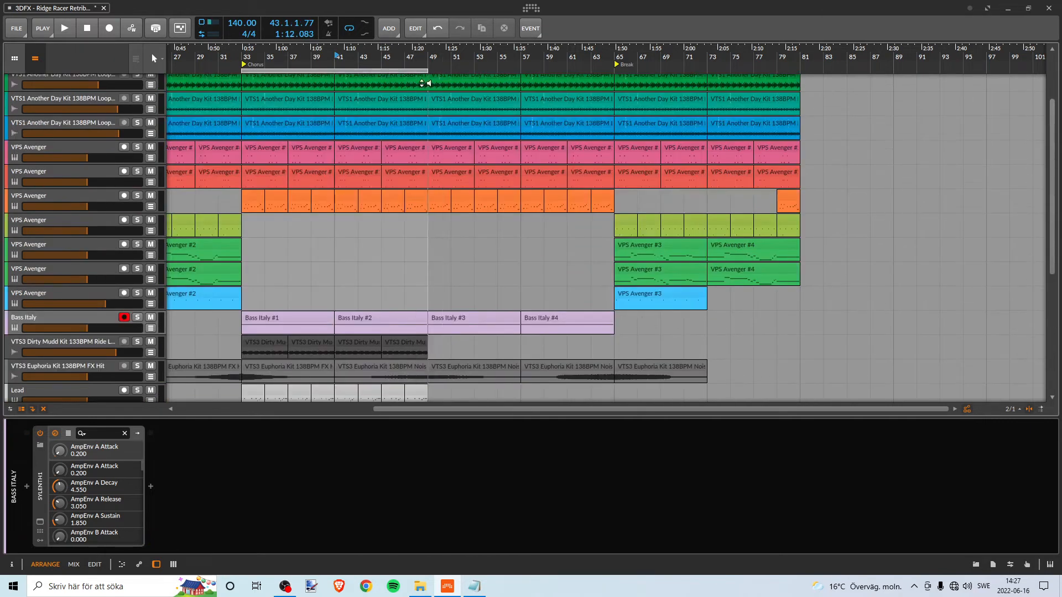
pyautogui.moveTo(406, 71); pyautogui.dragTo(592, 72)
pyautogui.click(429, 57)
pyautogui.press('space')
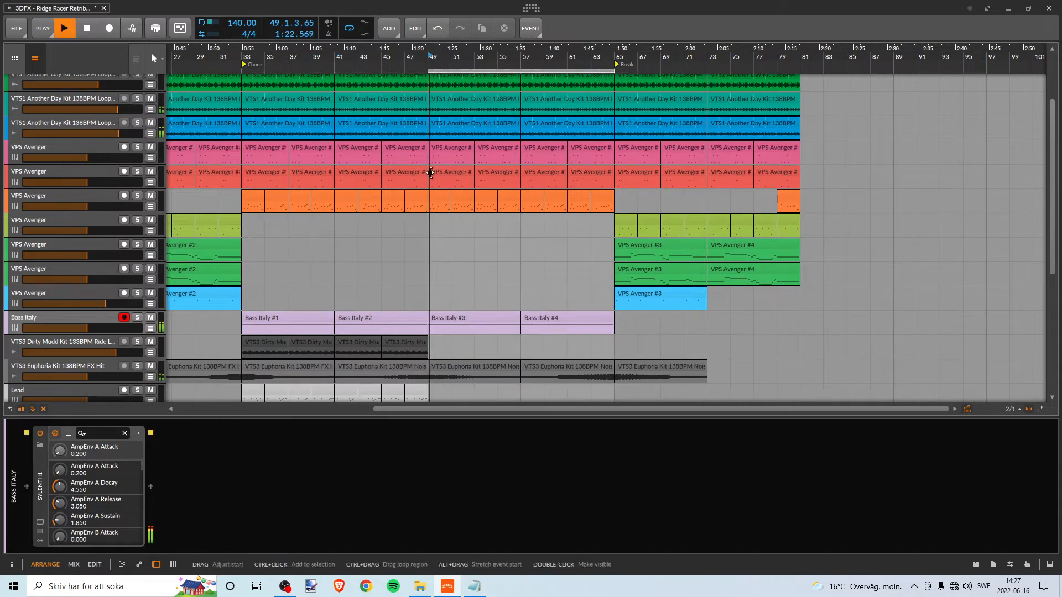
pyautogui.scroll(-6, 476, 221)
pyautogui.scroll(1, 492, 240)
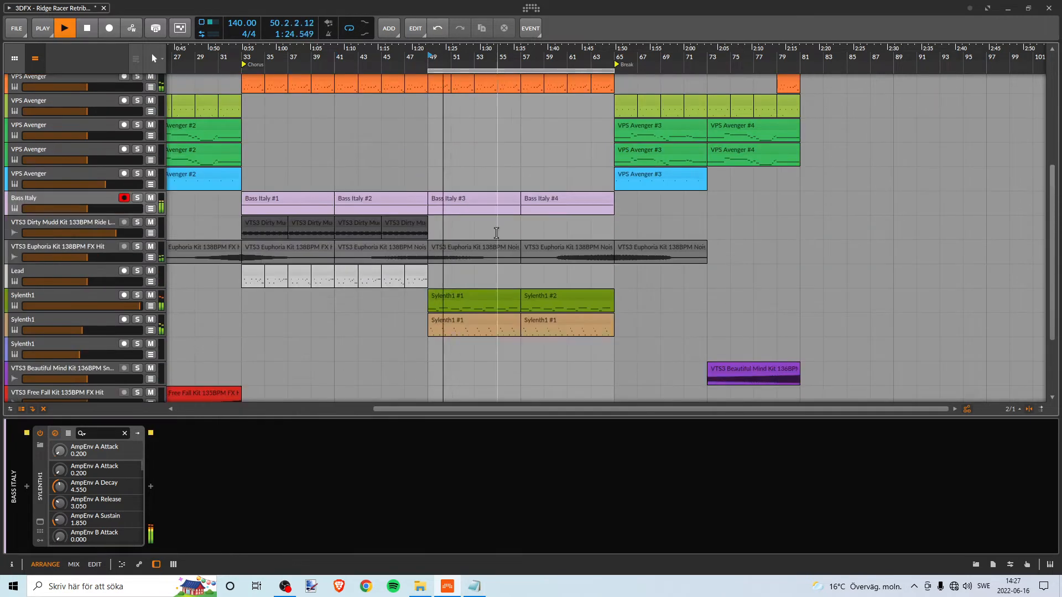
pyautogui.press('space')
# - Place the loop region back at bars 49–65 and audition the tan Sylenth1 track in solo from bar 49
pyautogui.moveTo(440, 51); pyautogui.dragTo(243, 55)
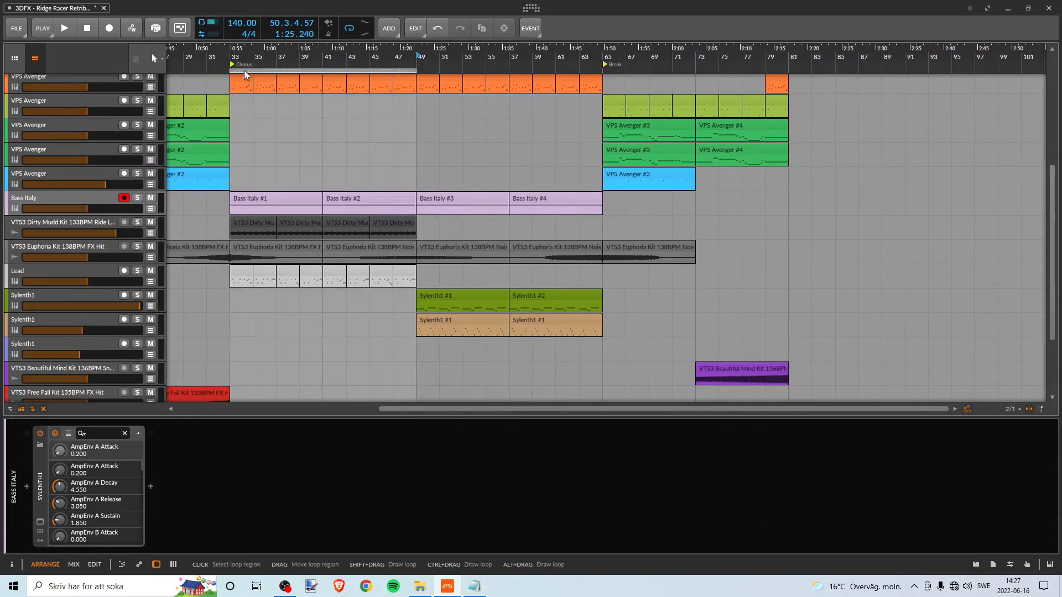
pyautogui.moveTo(244, 70); pyautogui.dragTo(401, 358)
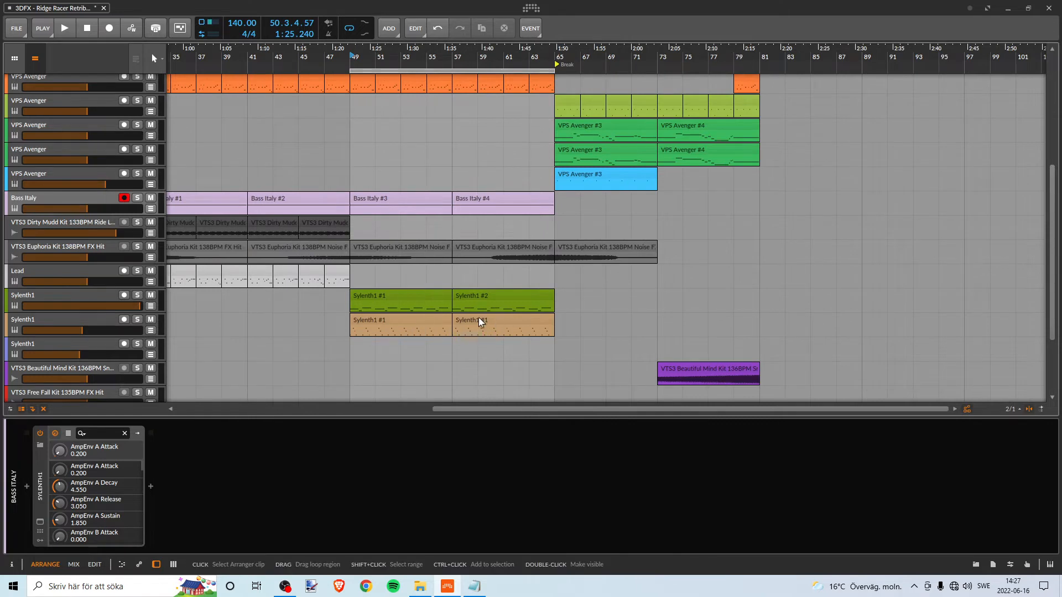
pyautogui.click(401, 321)
pyautogui.click(137, 319)
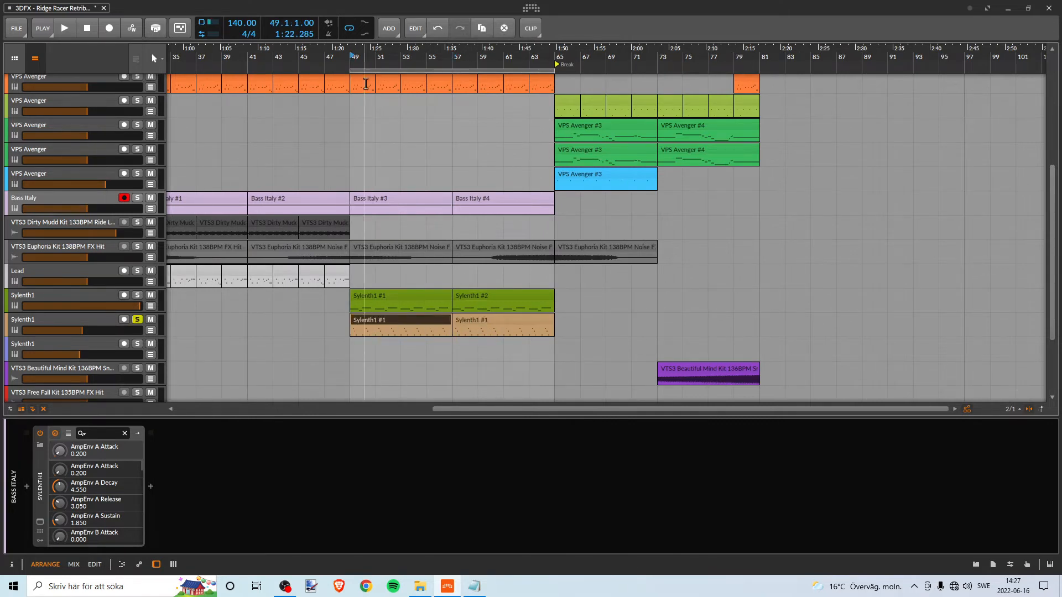
pyautogui.press('space')
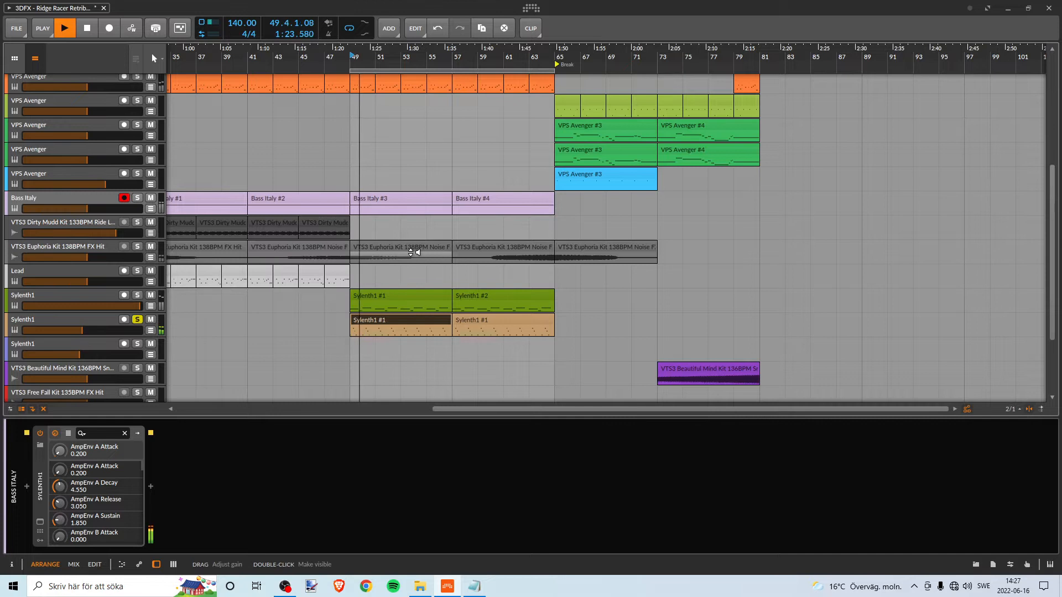
# - Open the tan track's Sylenth1 plugin, compare the sound with and without its Distort effect, and close the plugin
pyautogui.click(107, 318)
pyautogui.click(40, 522)
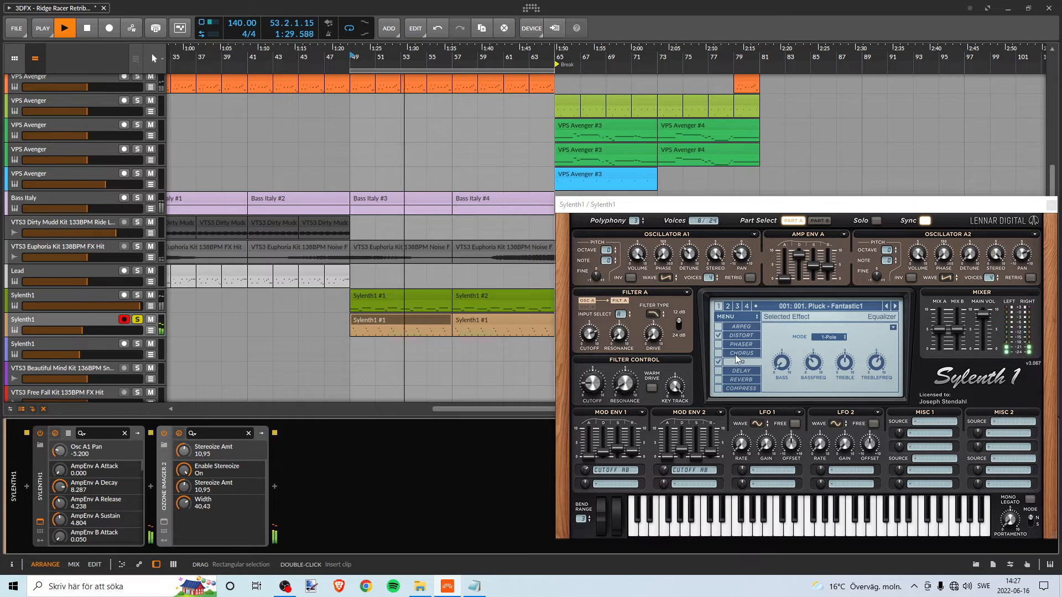
pyautogui.click(739, 338)
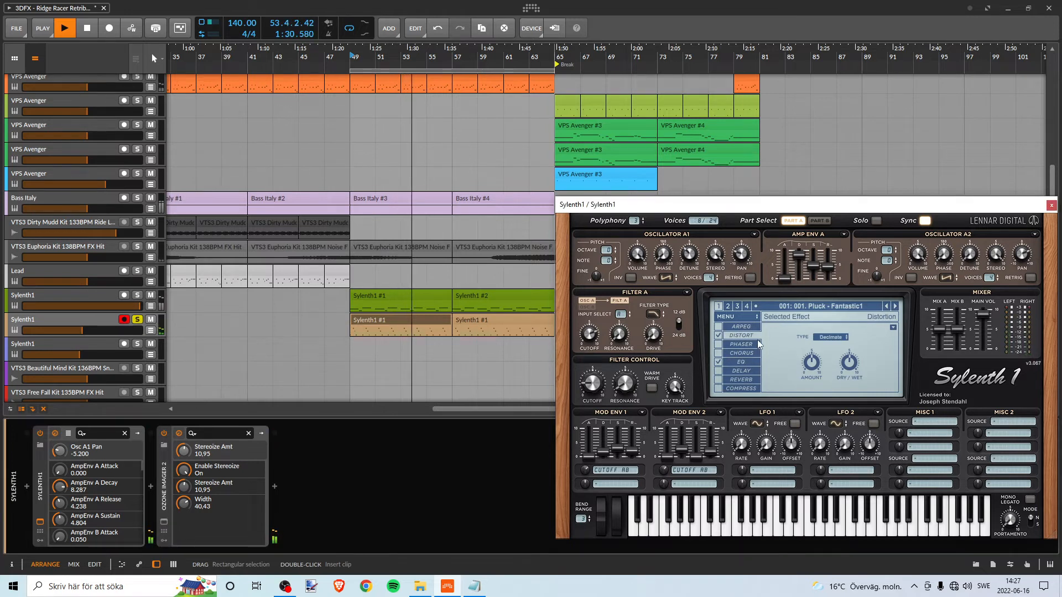
pyautogui.click(718, 336)
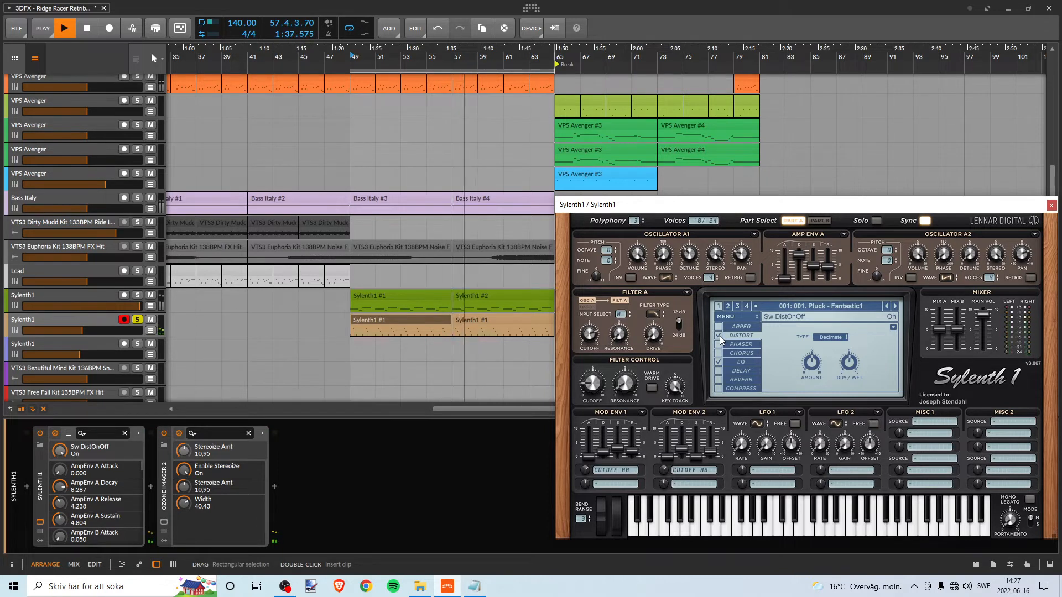
pyautogui.click(1051, 206)
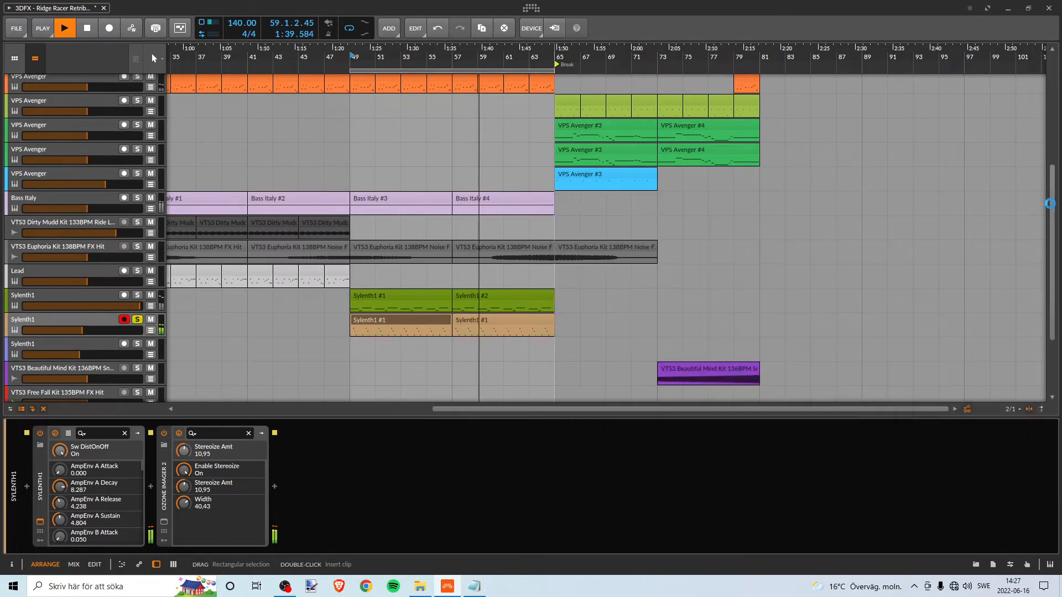
# - Stop playback and switch the solo from the tan to the green Sylenth1 track
pyautogui.press('space')
pyautogui.click(136, 320)
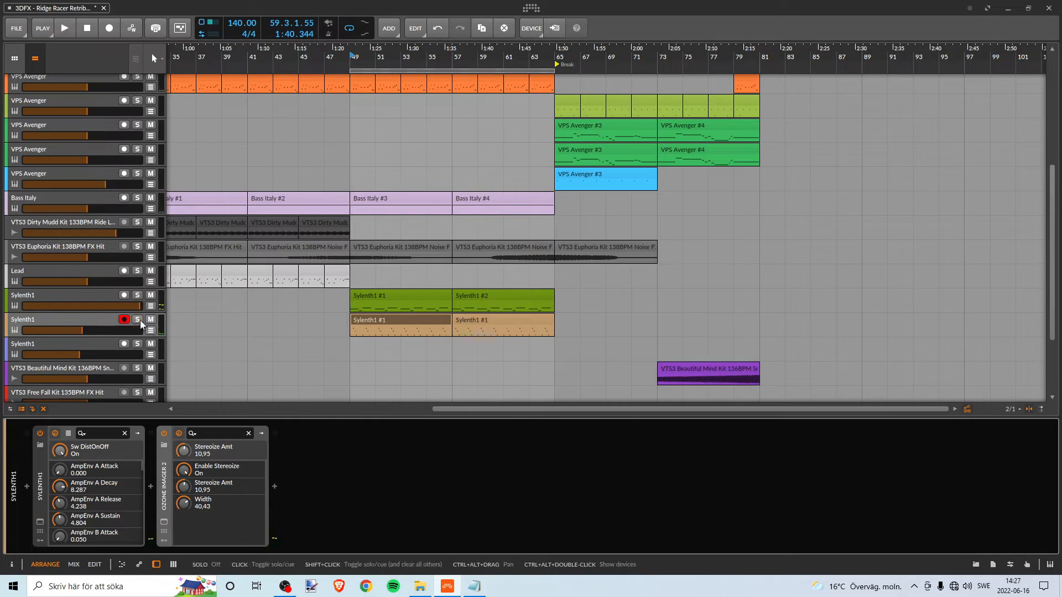
pyautogui.click(137, 295)
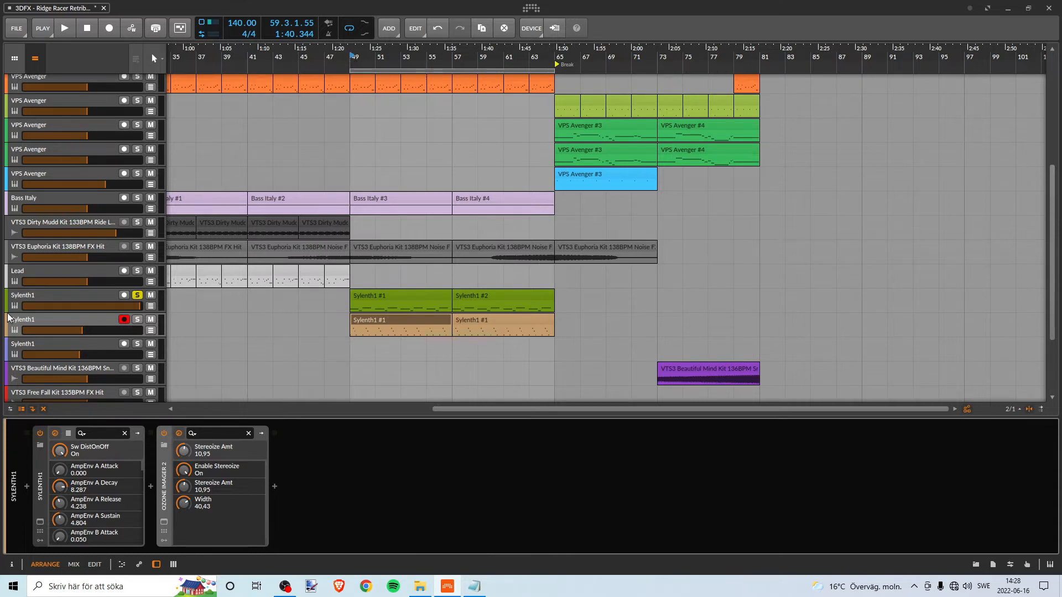
# - Compare the device chains of the green and tan Sylenth1 tracks, ending on the green track
pyautogui.click(47, 297)
pyautogui.click(20, 322)
pyautogui.click(21, 297)
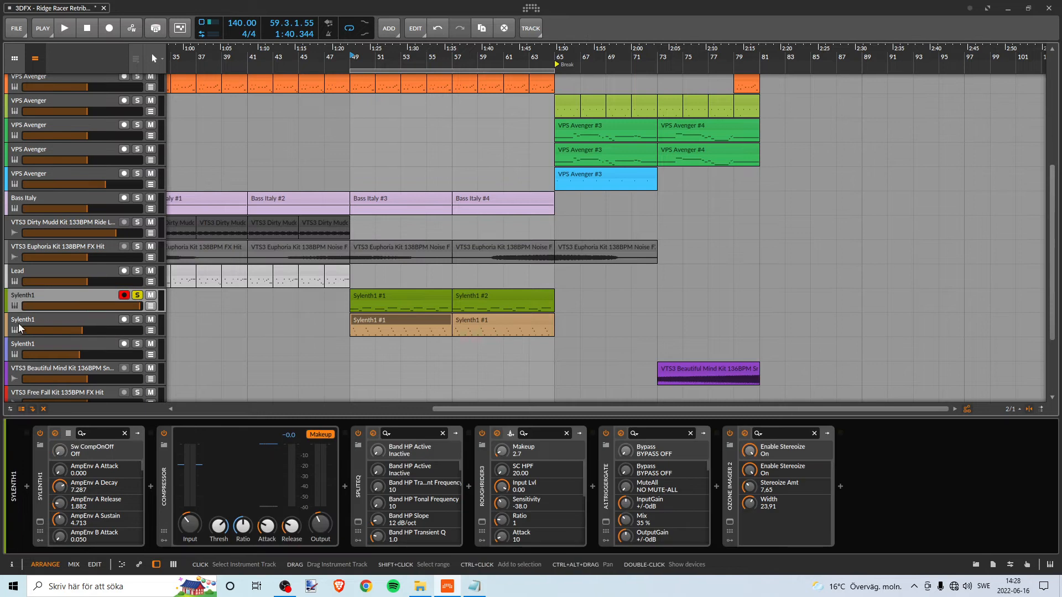
pyautogui.click(18, 323)
pyautogui.click(16, 303)
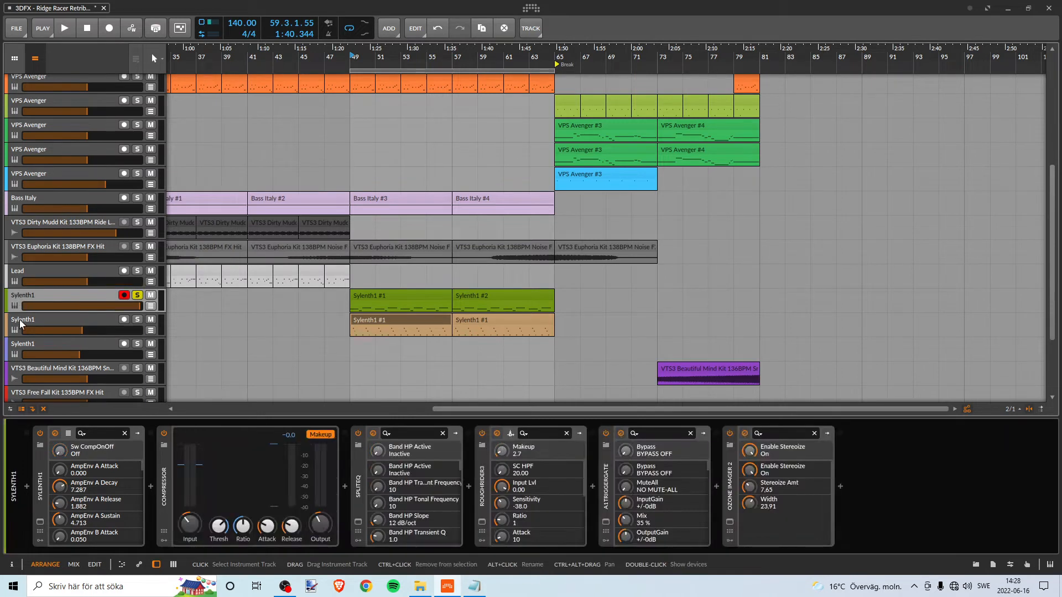
pyautogui.click(20, 323)
pyautogui.click(25, 299)
pyautogui.click(20, 322)
pyautogui.click(23, 297)
pyautogui.click(23, 322)
pyautogui.click(32, 295)
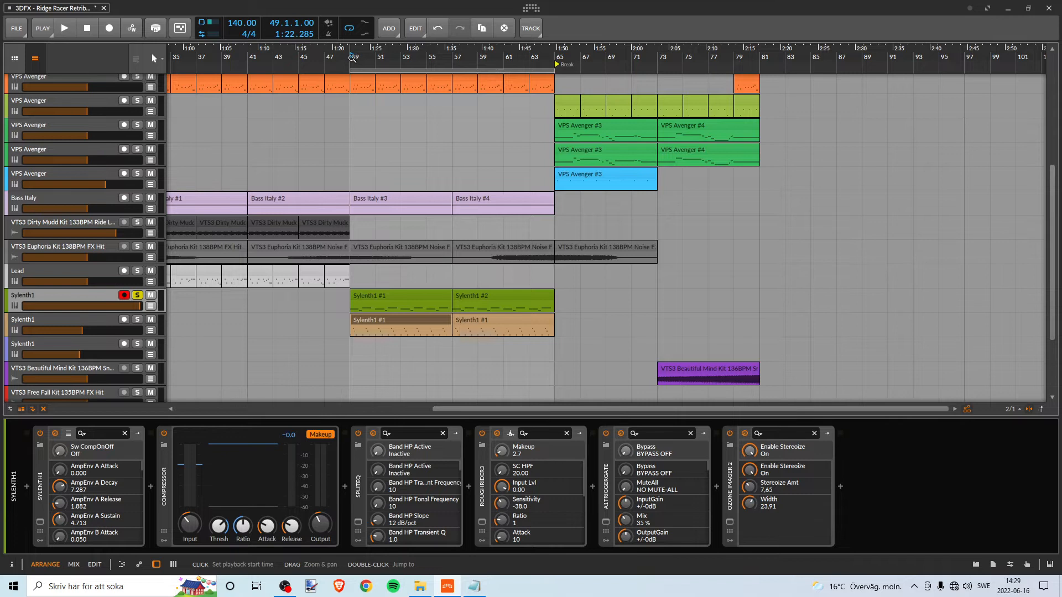
# - Play the soloed green Sylenth1 track from bar 49, select its first clip, and stop playback
pyautogui.press('space')
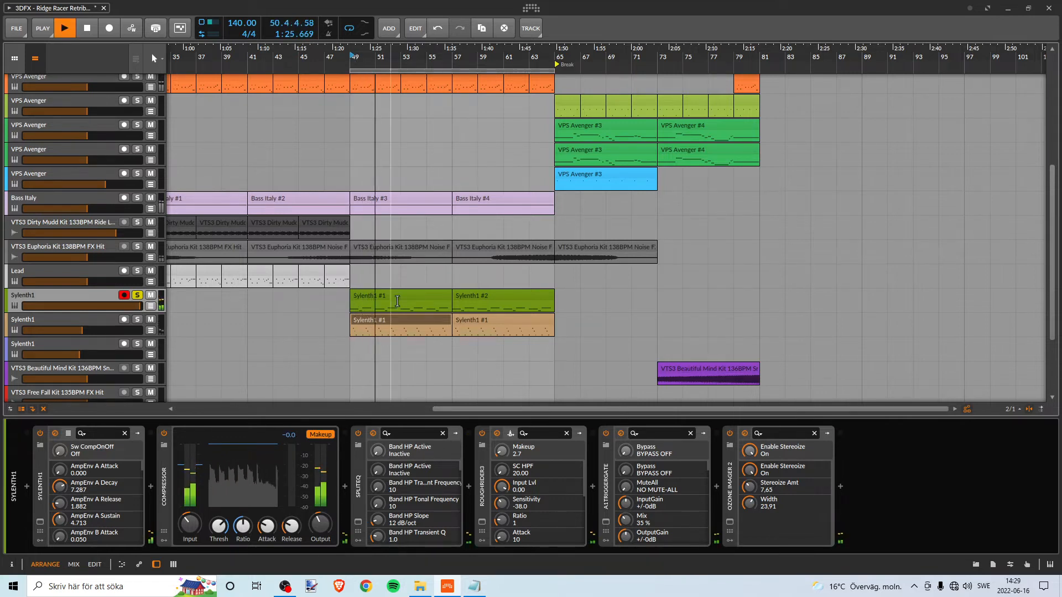
pyautogui.click(369, 302)
pyautogui.press('space')
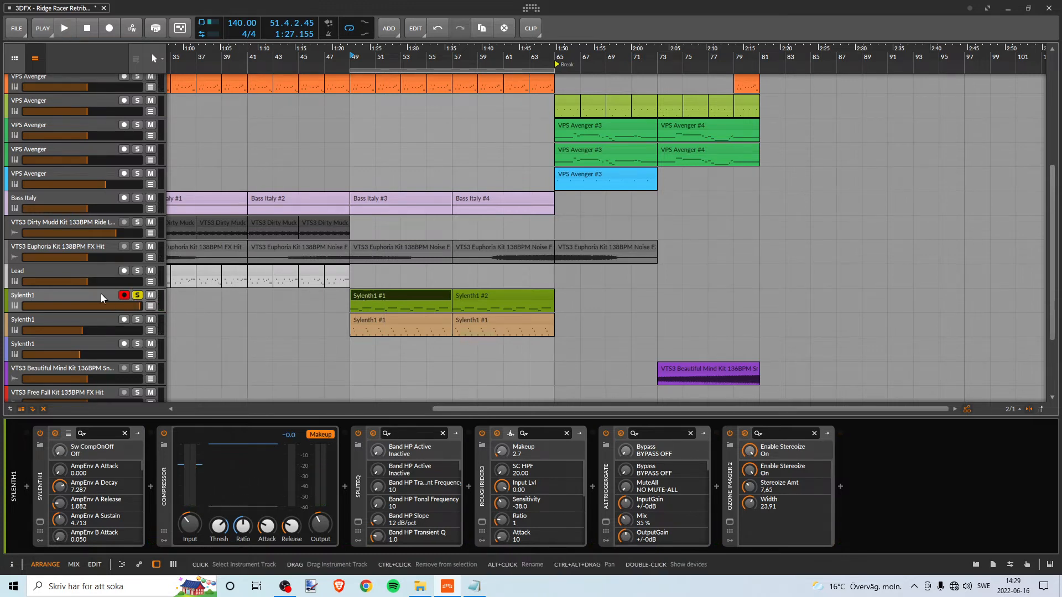
# - Open the green track's Sylenth1 plugin, audition it with the arpeggiator off and back on, and close the plugin
pyautogui.click(40, 522)
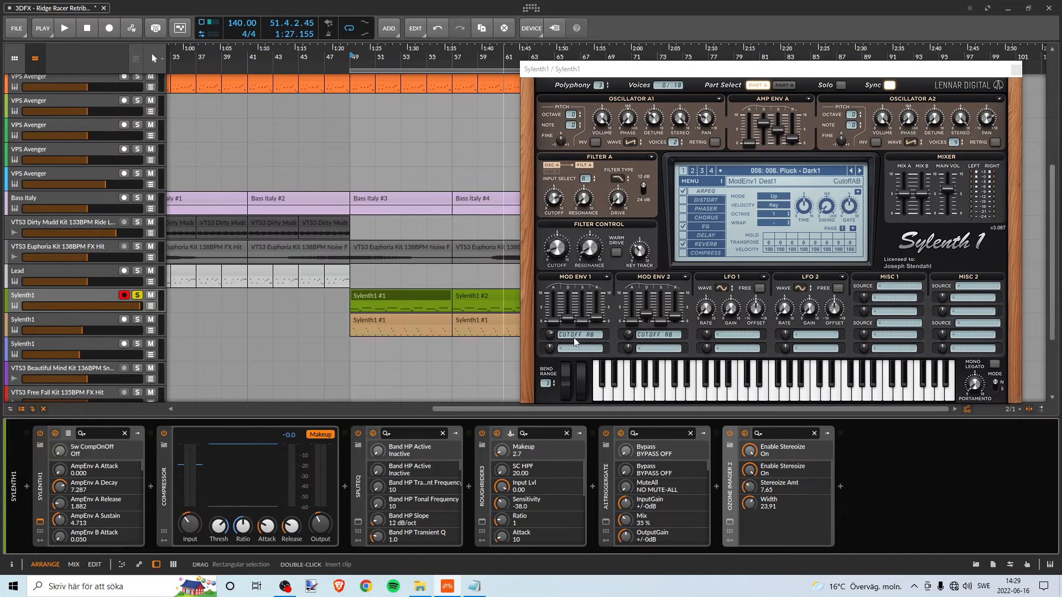
pyautogui.click(684, 191)
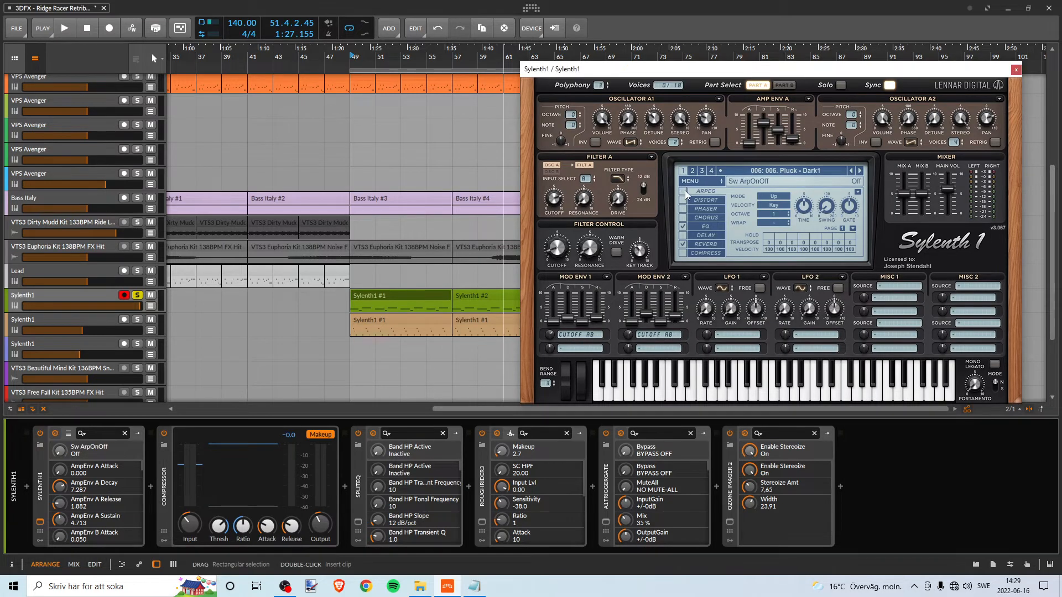
pyautogui.press('space')
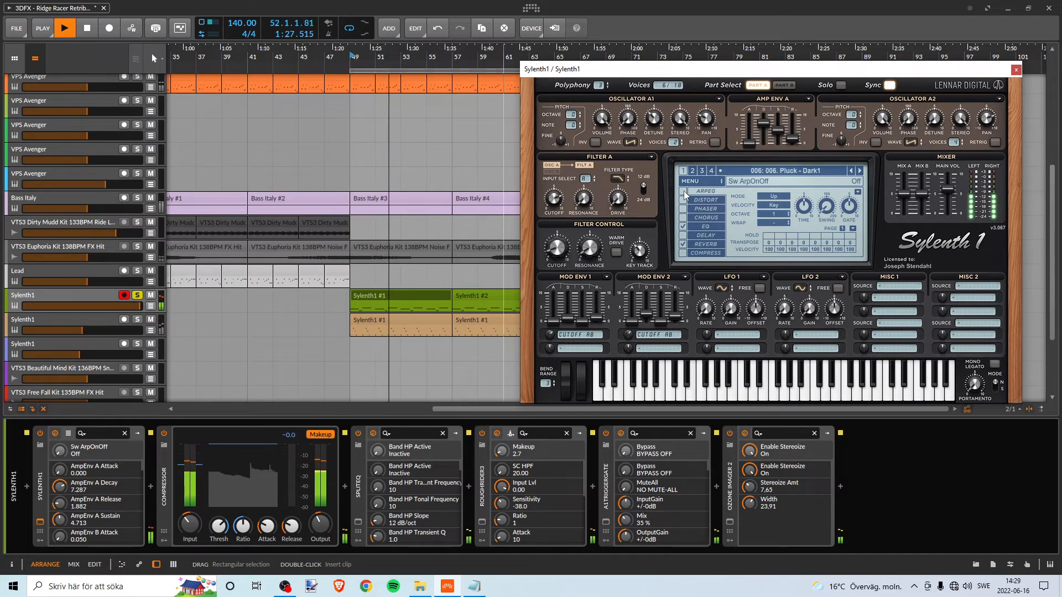
pyautogui.click(684, 192)
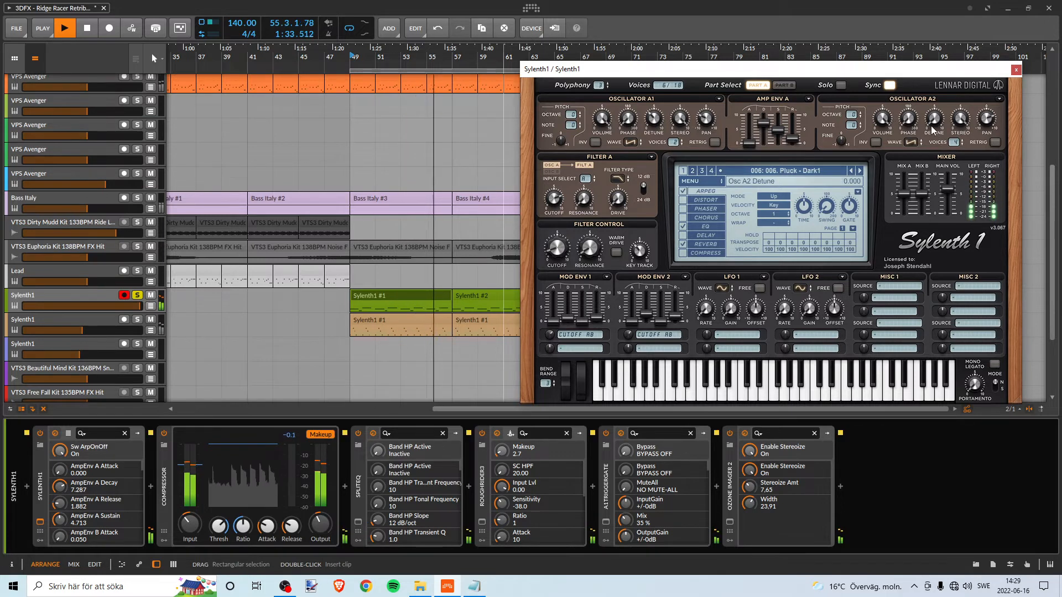
pyautogui.press('space')
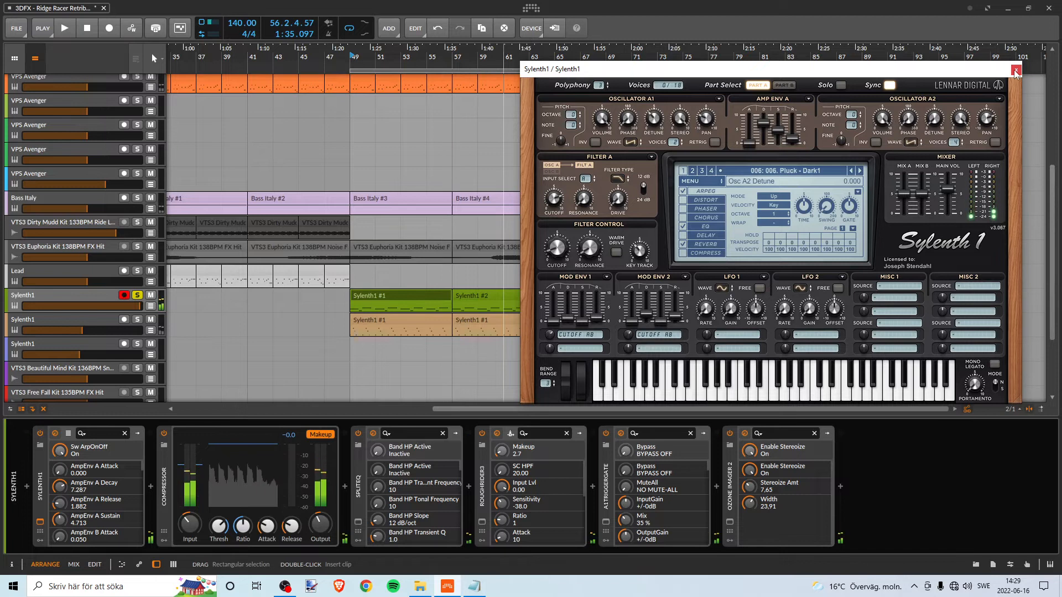
pyautogui.click(1016, 70)
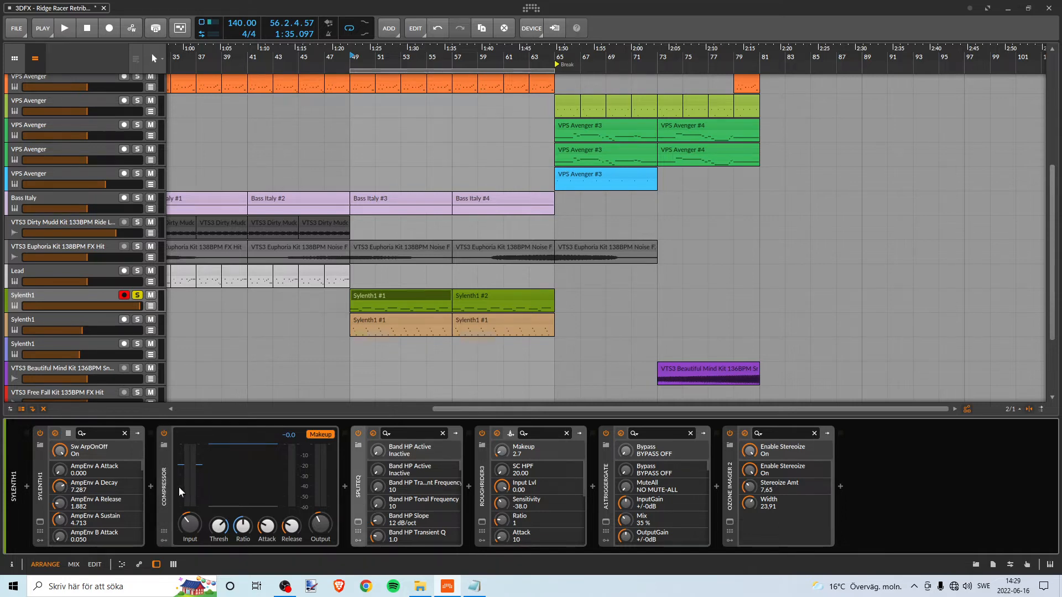
# - Open SplitEQ on the green Sylenth1 track and examine the transient and tonal gains of bands 2 and 3
pyautogui.click(358, 523)
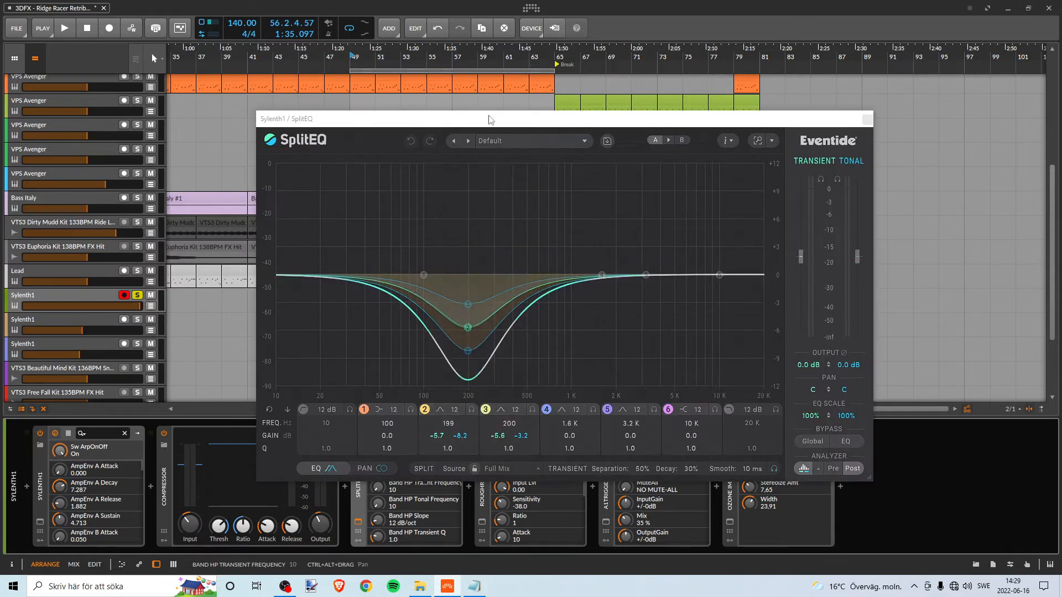
pyautogui.moveTo(485, 117); pyautogui.dragTo(463, 49)
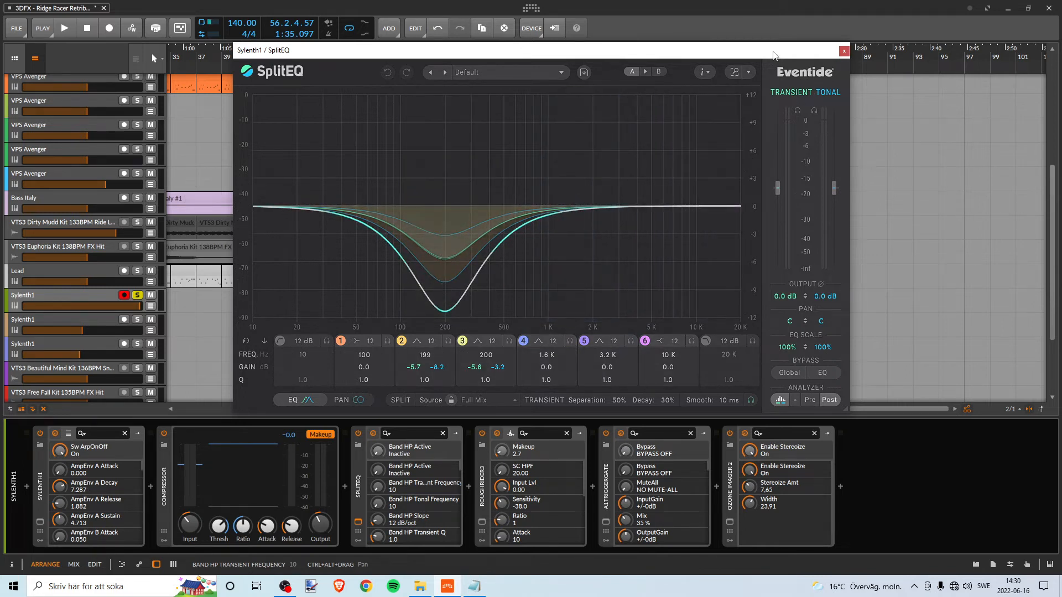
pyautogui.moveTo(773, 50); pyautogui.dragTo(768, 54)
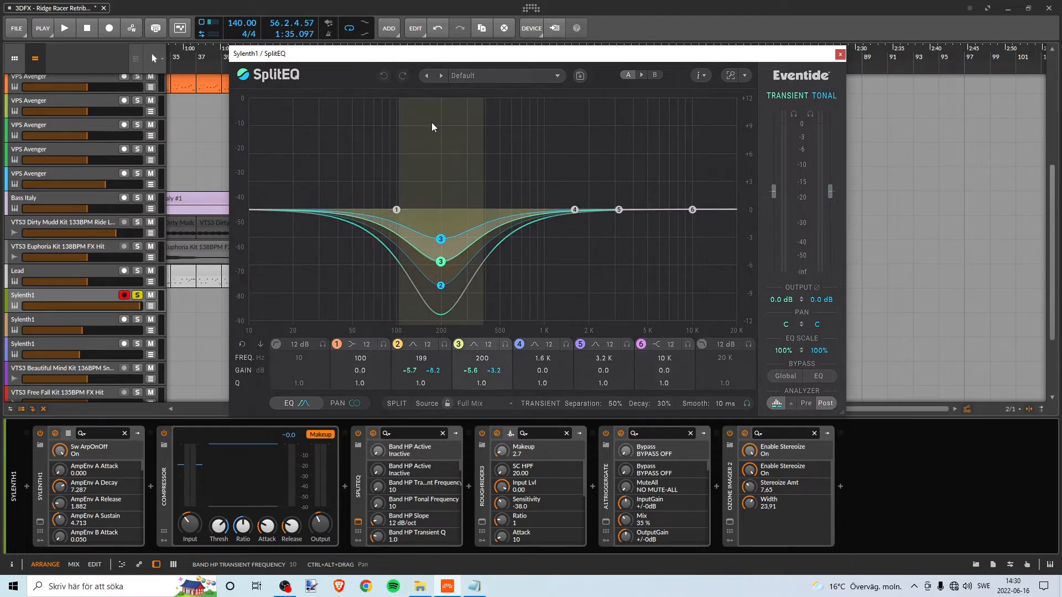
pyautogui.moveTo(288, 57); pyautogui.dragTo(275, 51)
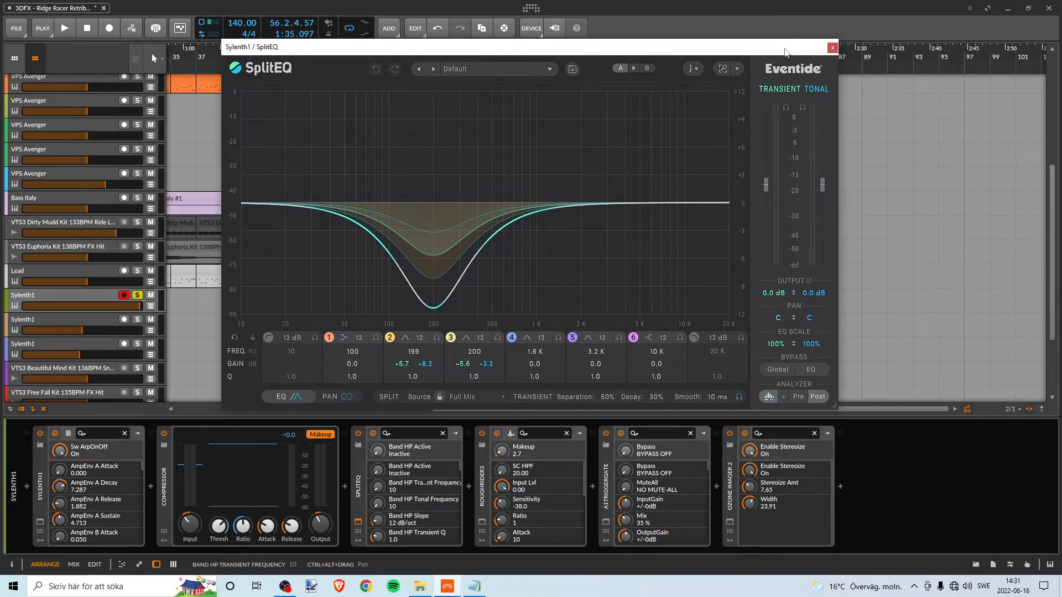
pyautogui.moveTo(785, 52); pyautogui.dragTo(813, 56)
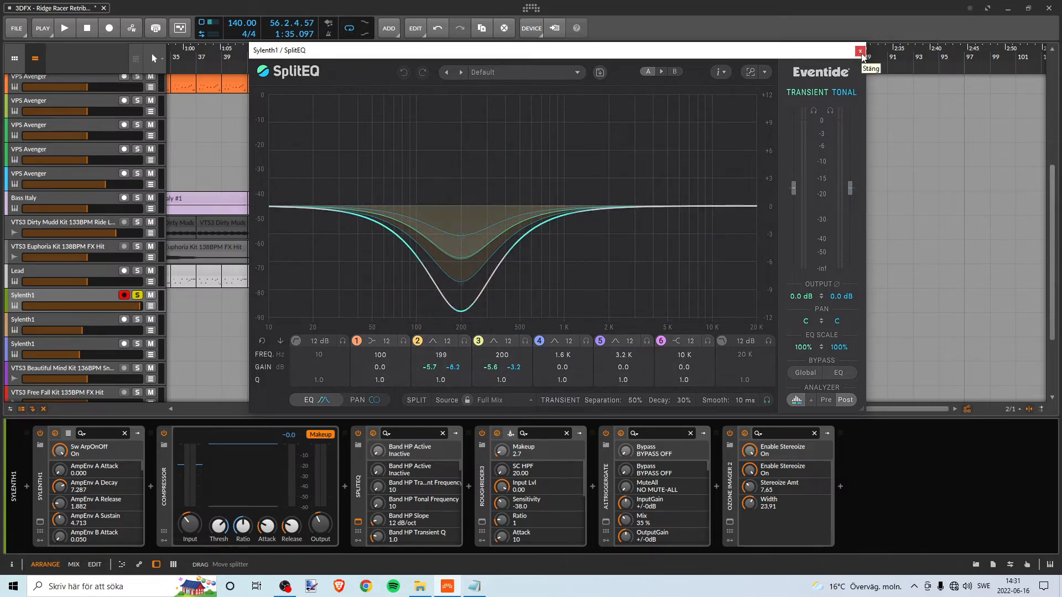
pyautogui.moveTo(840, 54); pyautogui.dragTo(839, 50)
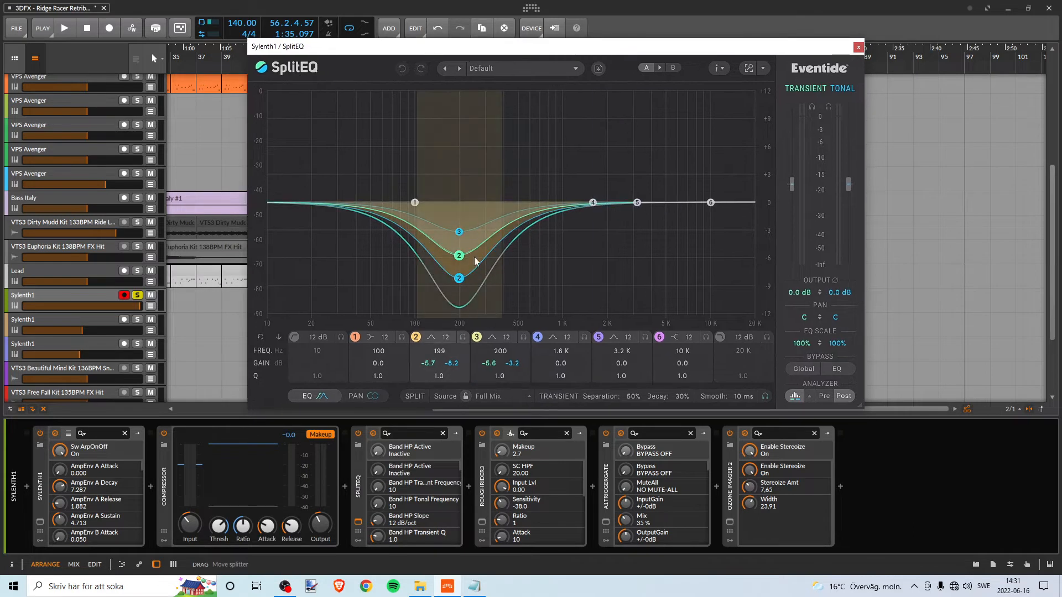
pyautogui.moveTo(797, 51); pyautogui.dragTo(799, 50)
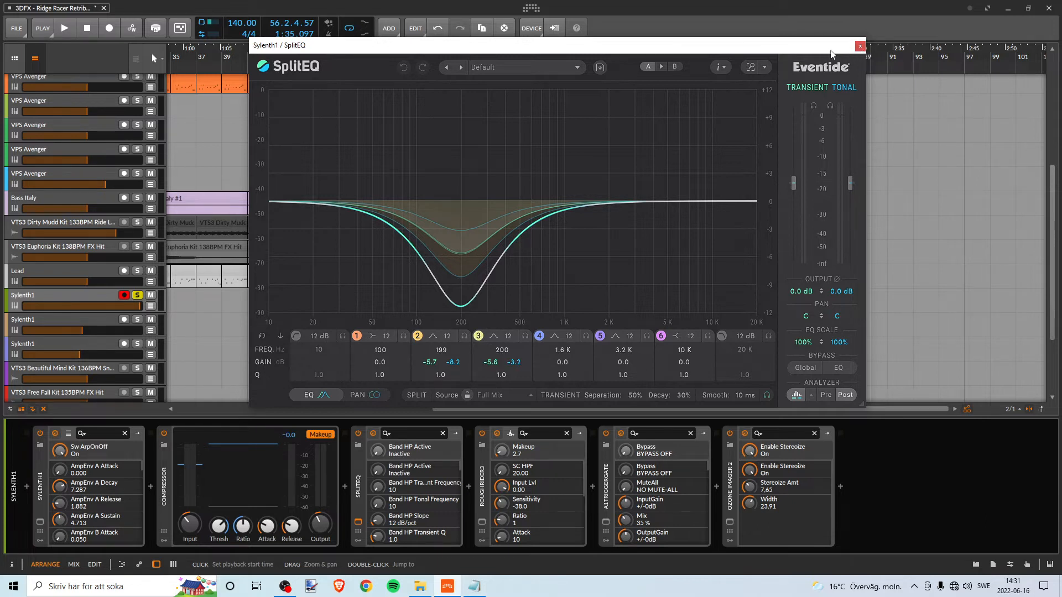
pyautogui.moveTo(832, 53); pyautogui.dragTo(833, 58)
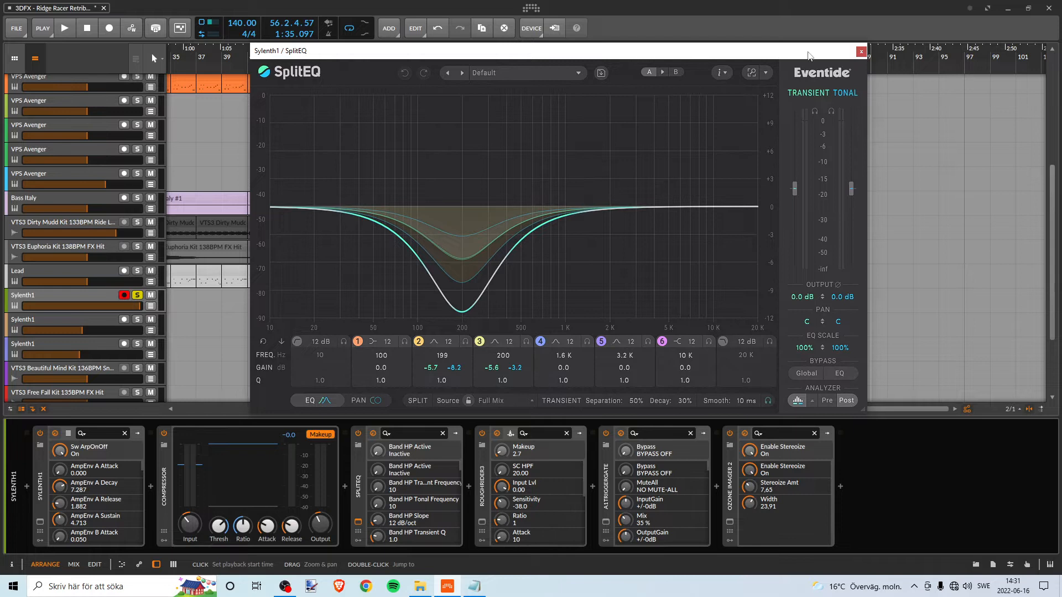
# - Close SplitEQ, open RoughRider3 on the green Sylenth1 track, examine its ratio, sensitivity and makeup settings, and close it
pyautogui.moveTo(807, 53); pyautogui.dragTo(802, 47)
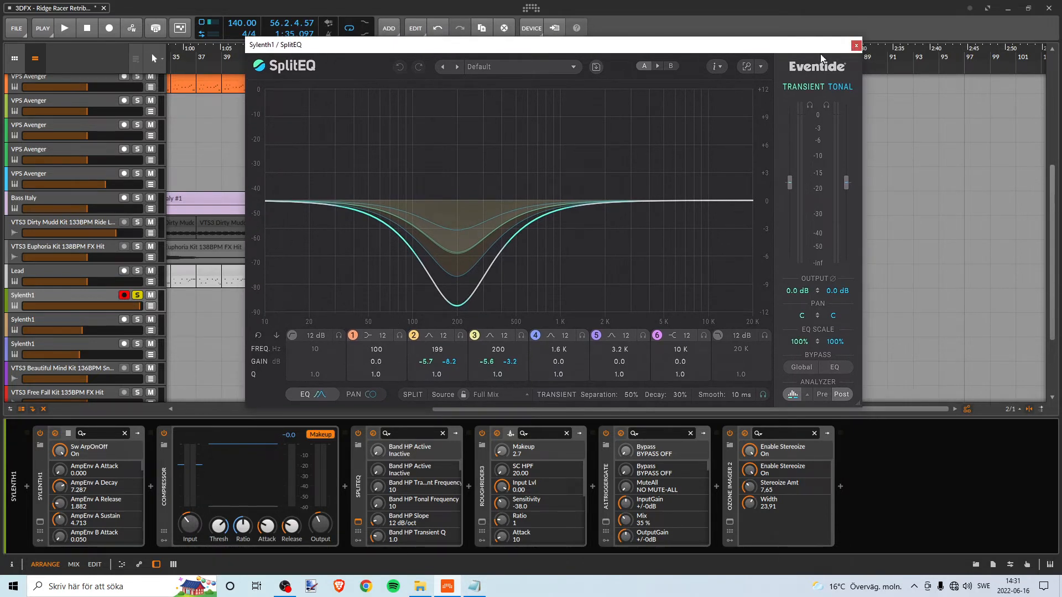
pyautogui.click(857, 46)
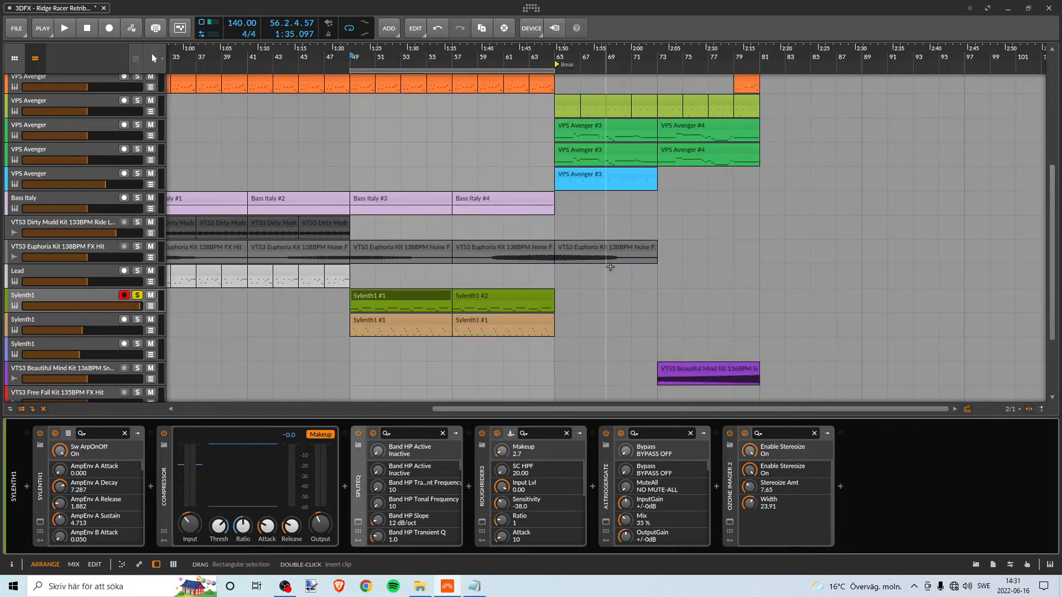
pyautogui.click(482, 522)
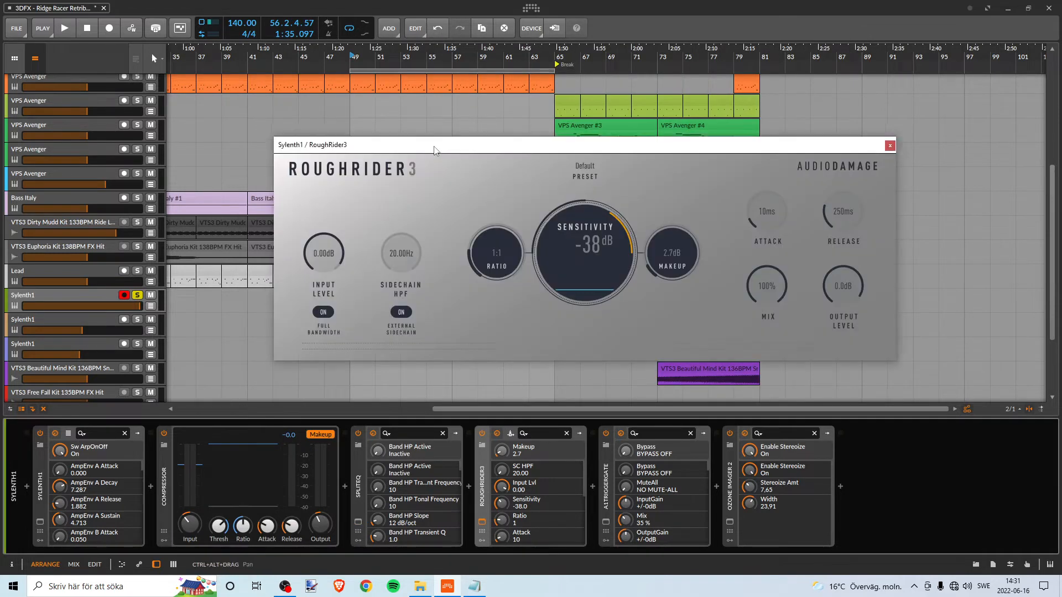
pyautogui.moveTo(435, 146); pyautogui.dragTo(510, 179)
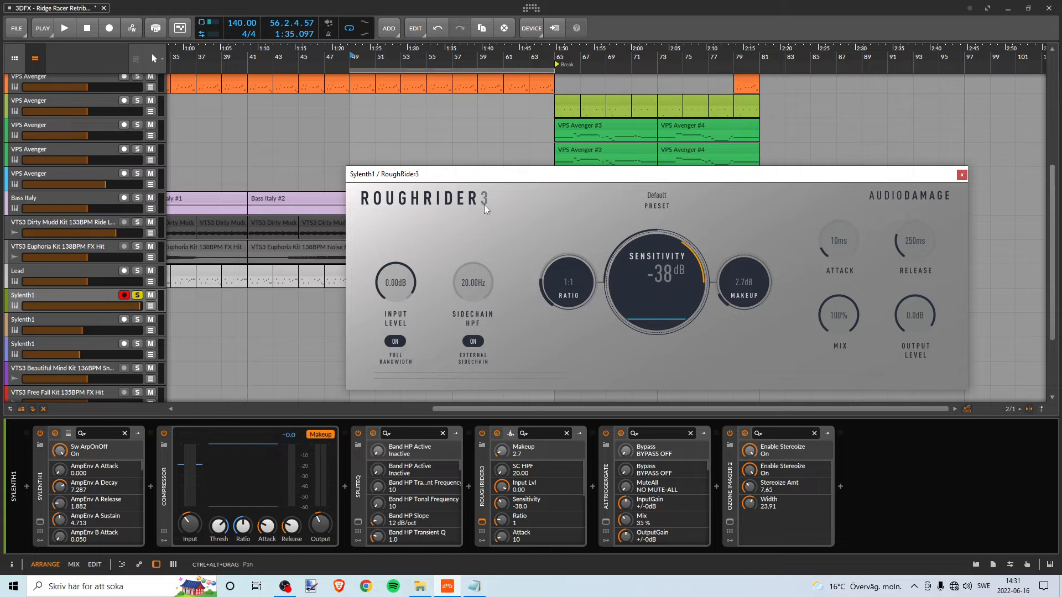
pyautogui.moveTo(456, 176); pyautogui.dragTo(432, 182)
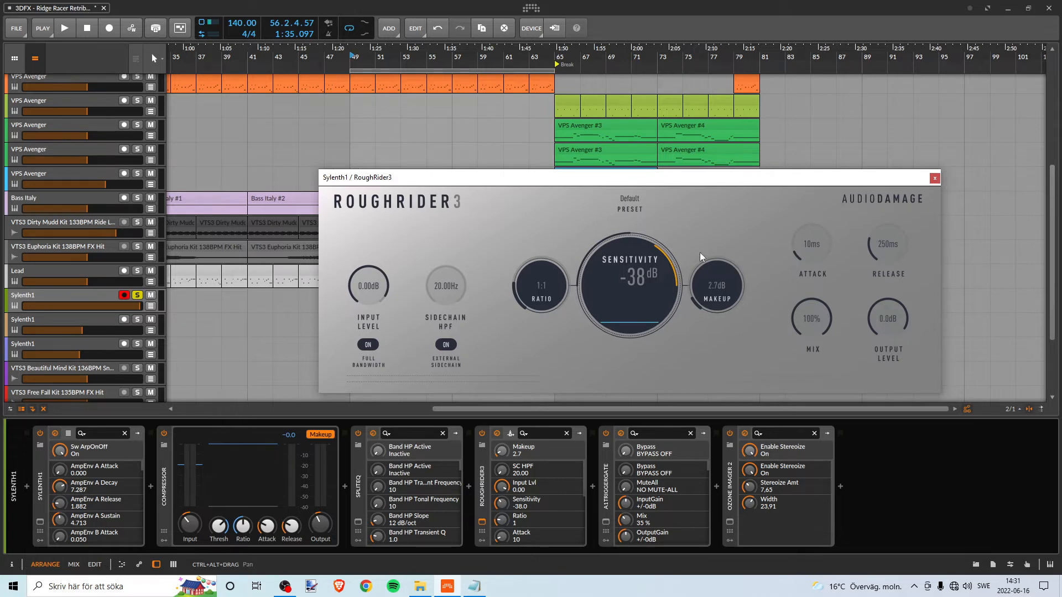
pyautogui.moveTo(527, 182); pyautogui.dragTo(524, 178)
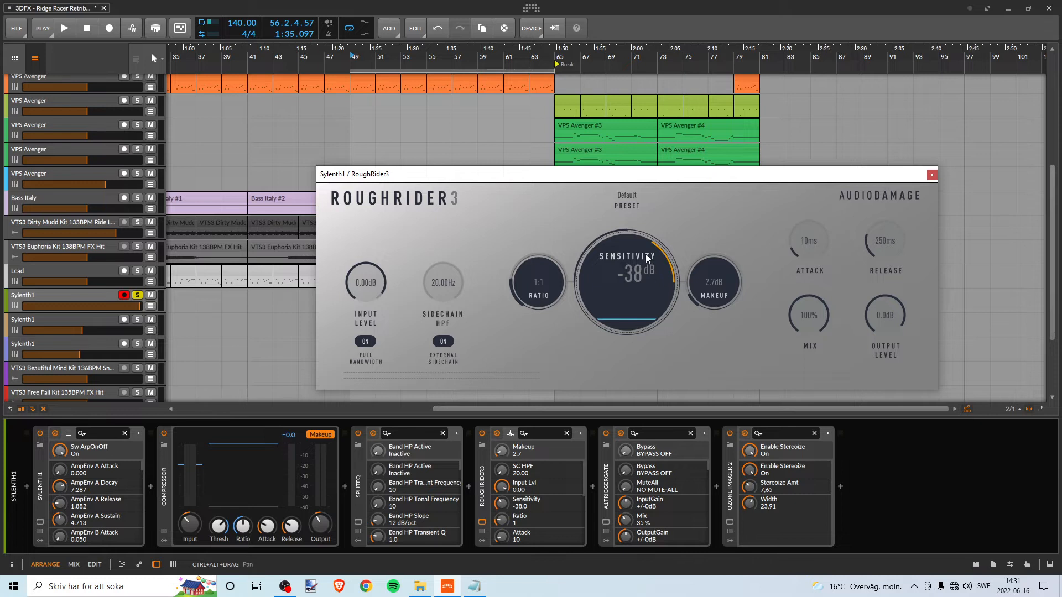
pyautogui.click(932, 176)
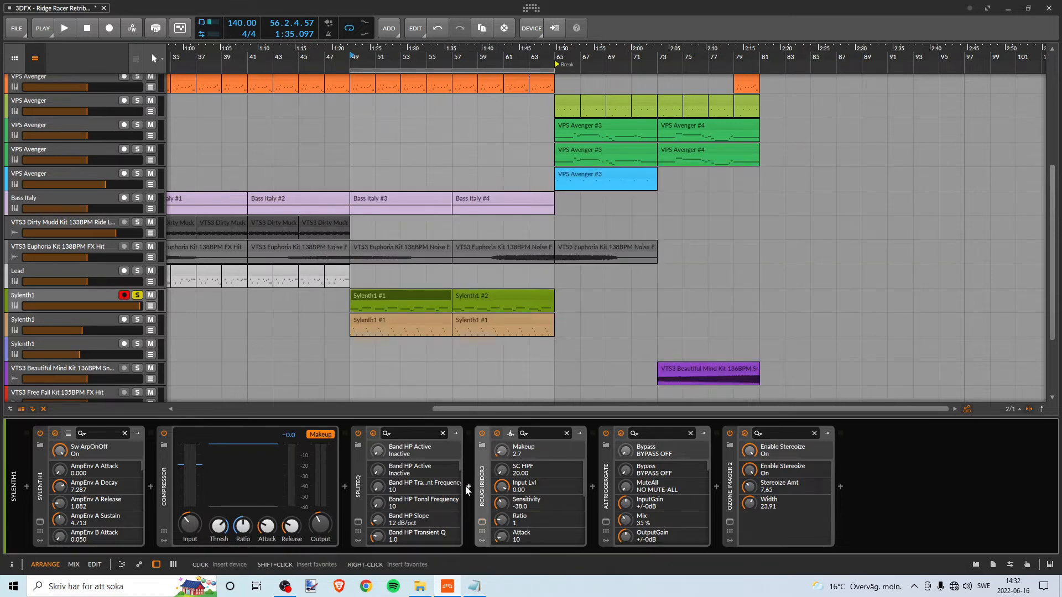
# - Insert the Initial IA-LA1 Compressor between SplitEQ and RoughRider3 on the green Sylenth1 track
pyautogui.click(467, 487)
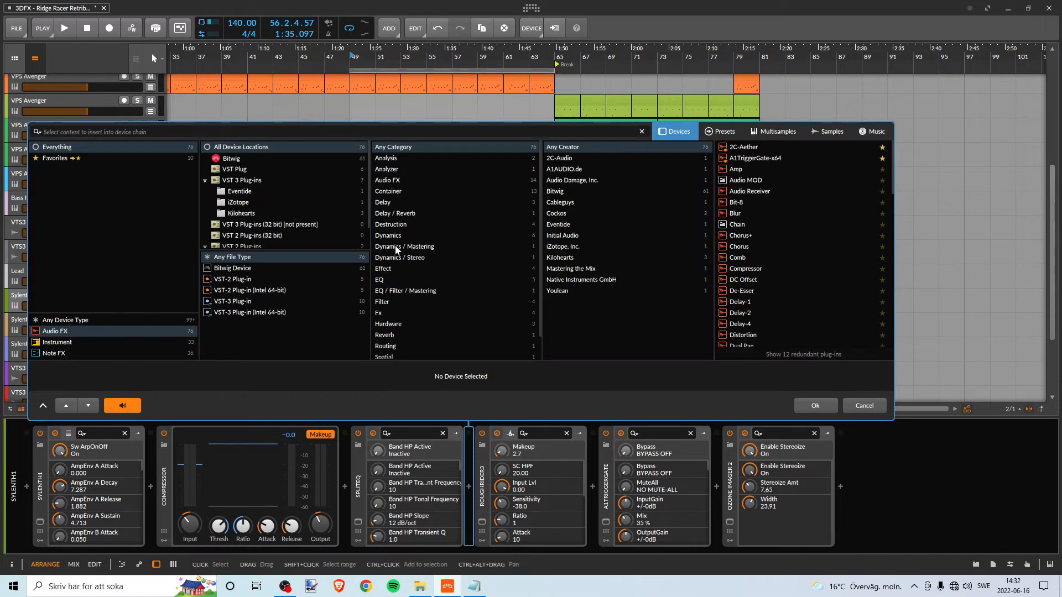
pyautogui.click(474, 586)
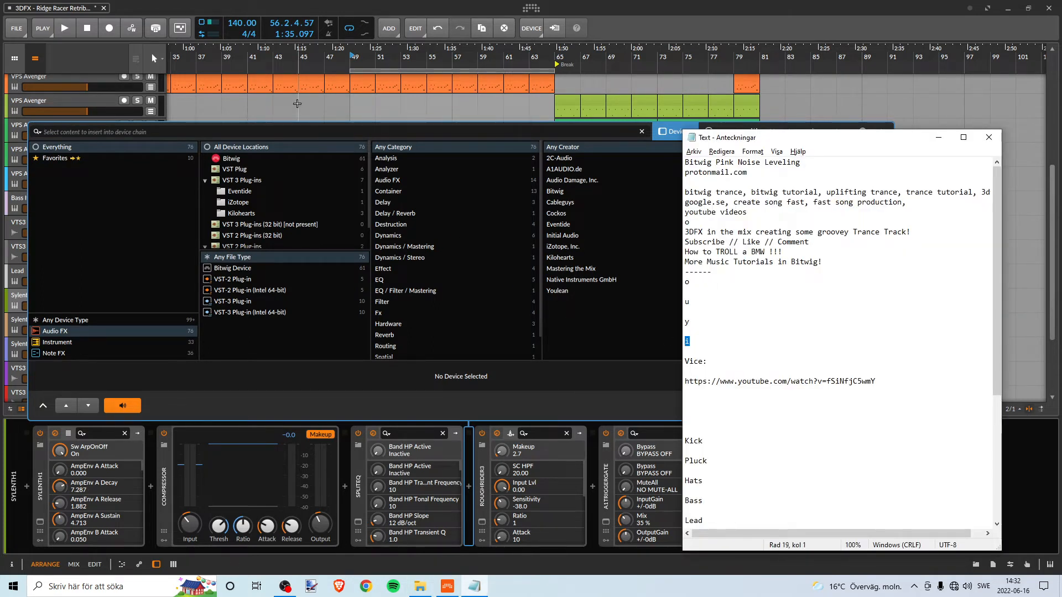
pyautogui.click(333, 131)
pyautogui.write('ia')
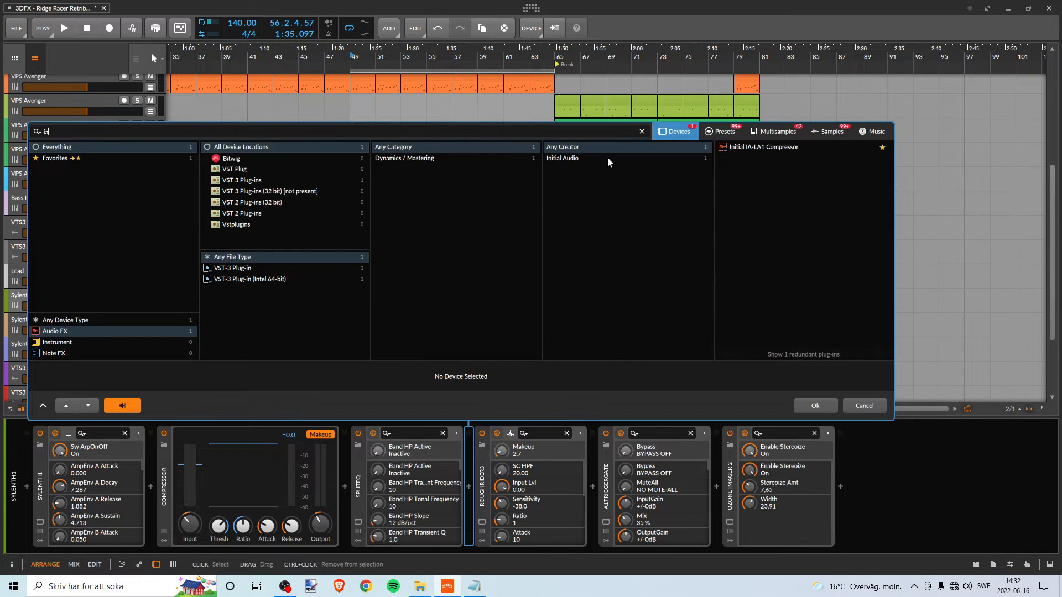
pyautogui.click(777, 150)
pyautogui.doubleClick(776, 150)
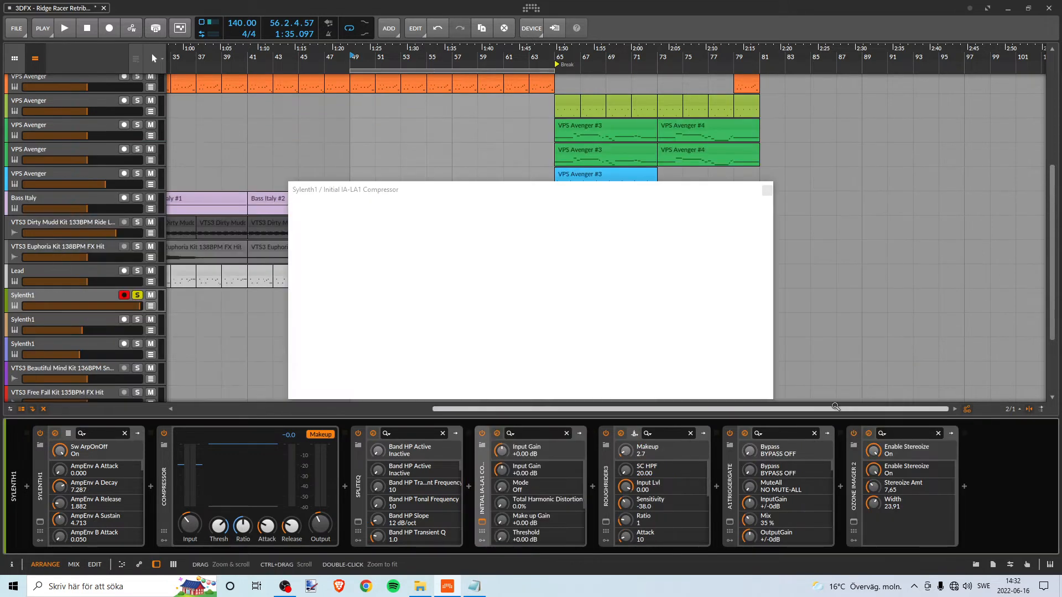
# - Examine the IA-LA1 compressor's Compress/Limit switch, close its window, and delete the compressor from the device chain
pyautogui.moveTo(561, 190); pyautogui.dragTo(536, 154)
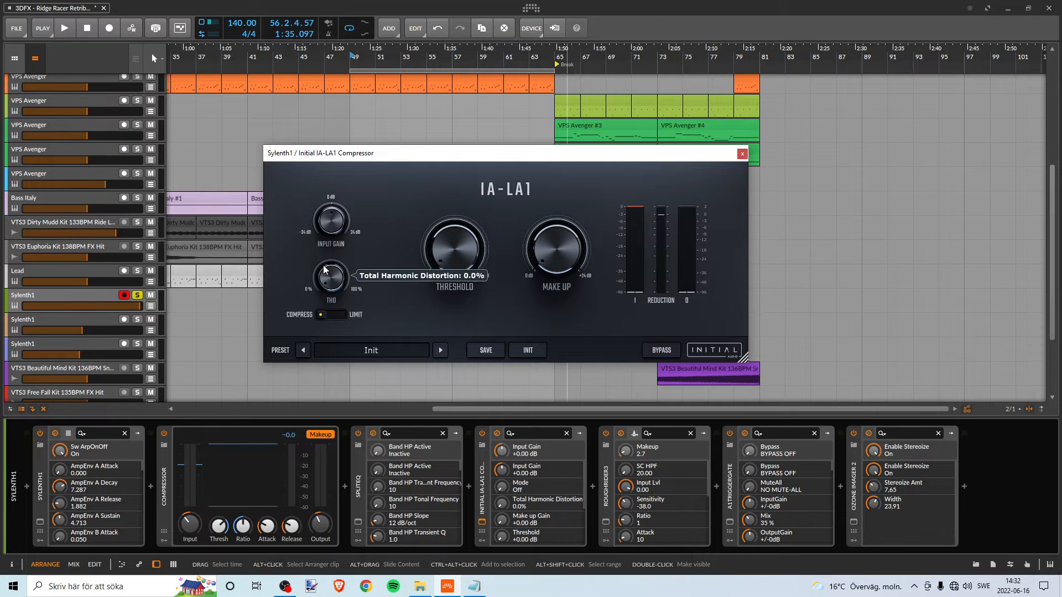
pyautogui.click(321, 317)
pyautogui.click(337, 318)
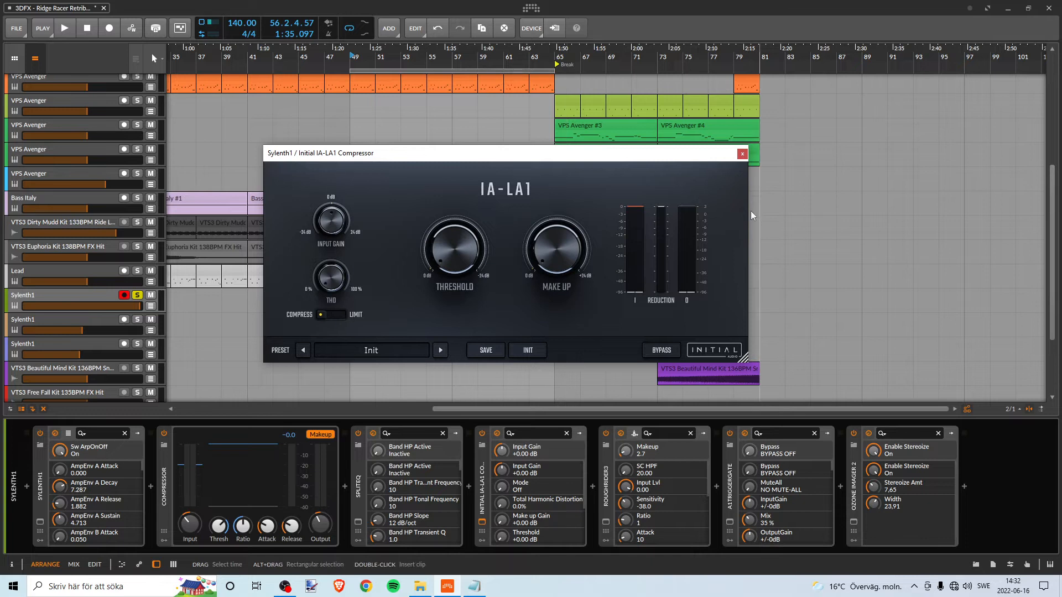
pyautogui.click(742, 155)
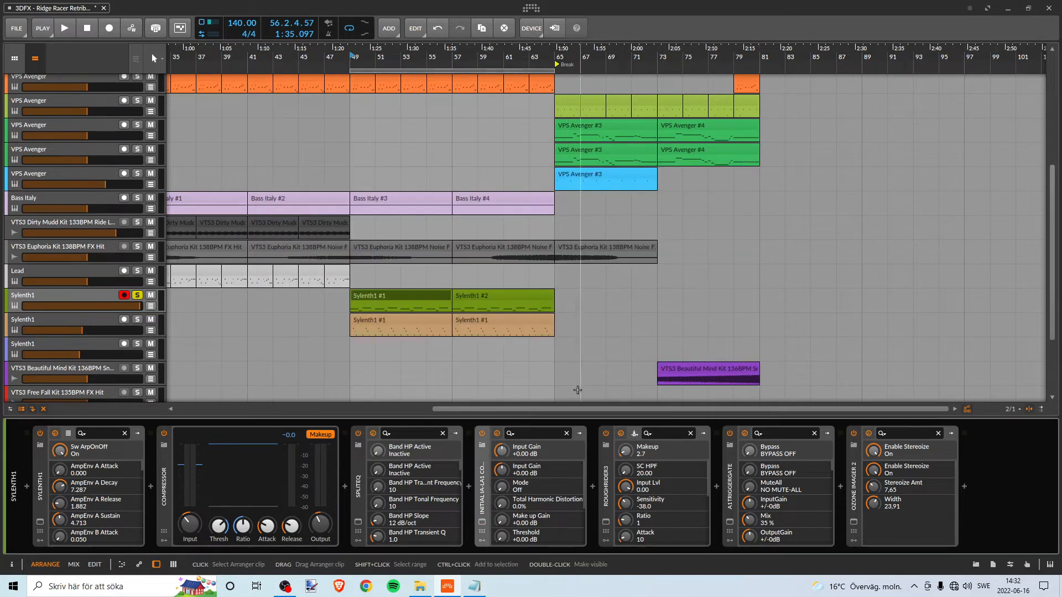
pyautogui.press('Delete')
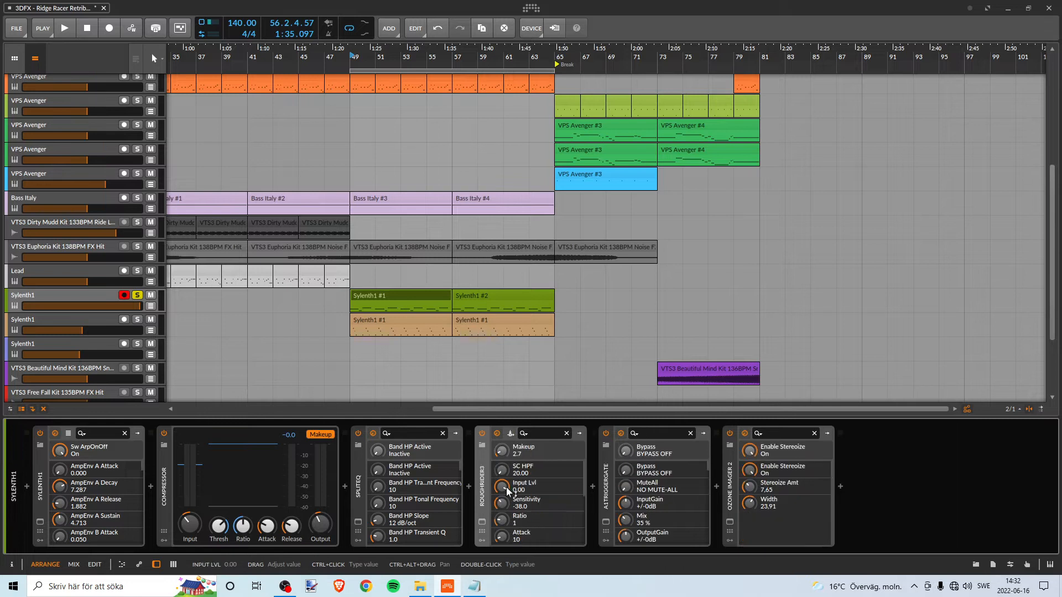
# - Open A1TriggerGate on the green Sylenth1 track, examine its gate pattern and mix, and close it
pyautogui.click(607, 522)
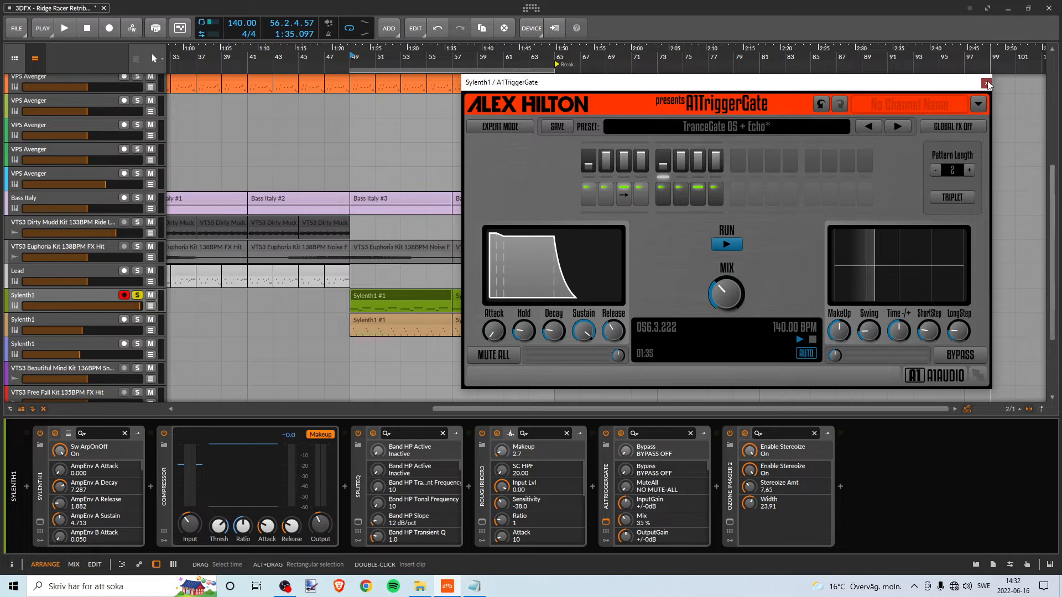
pyautogui.moveTo(987, 84); pyautogui.dragTo(941, 95)
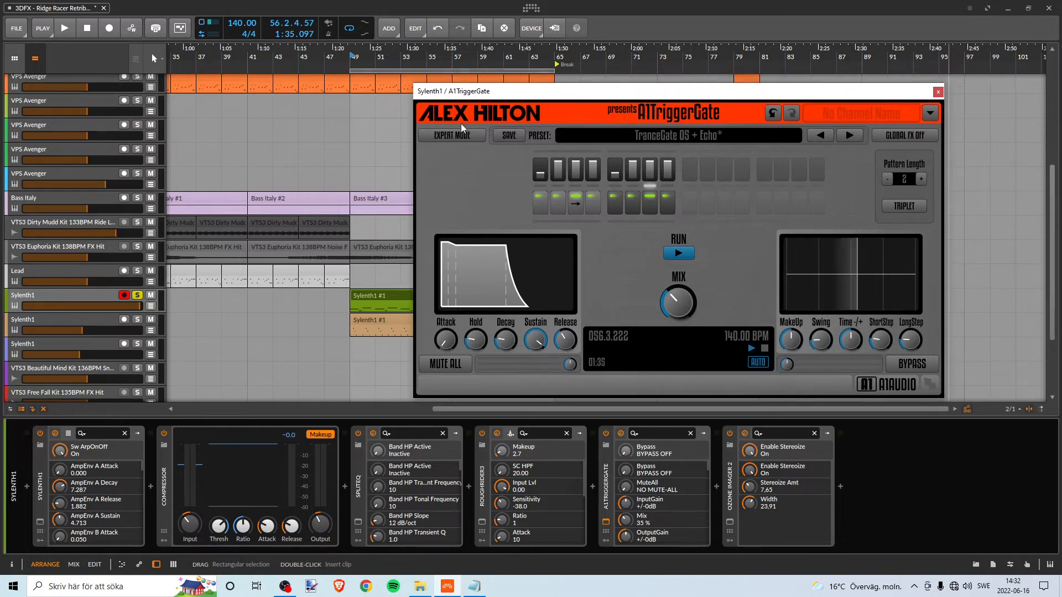
pyautogui.click(939, 92)
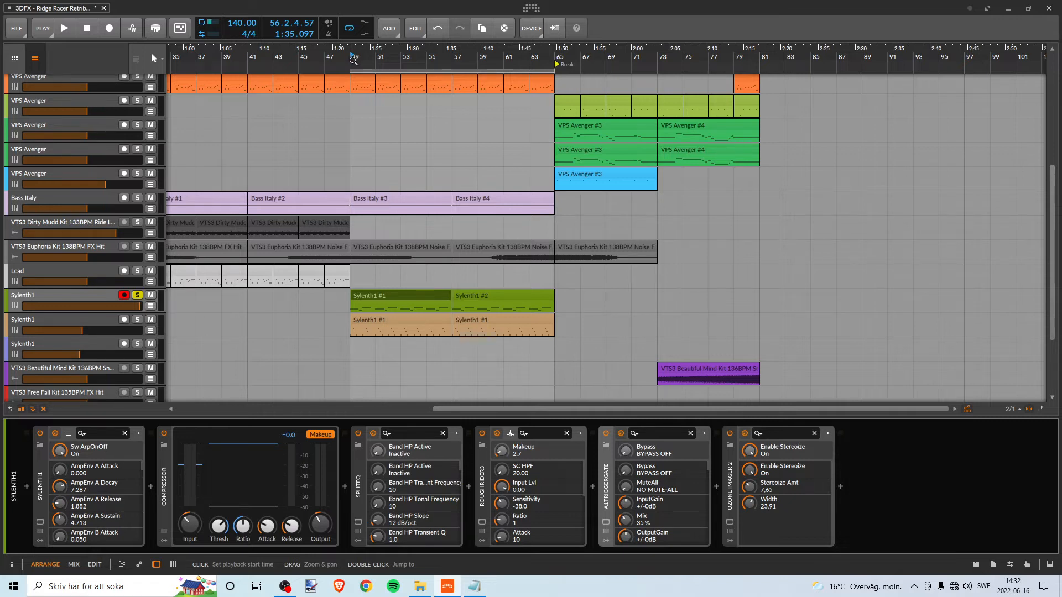
# - Open Ozone Imager 2 on the green Sylenth1 track, examine its Width and Stereoize settings, and close it
pyautogui.click(730, 523)
pyautogui.moveTo(637, 129); pyautogui.dragTo(588, 149)
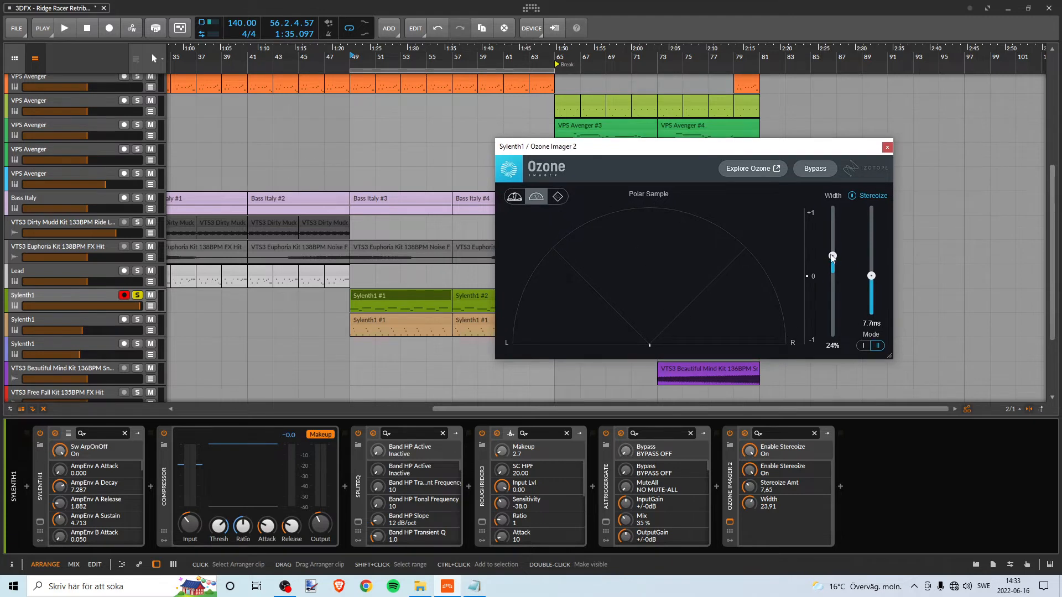
pyautogui.moveTo(566, 150); pyautogui.dragTo(611, 148)
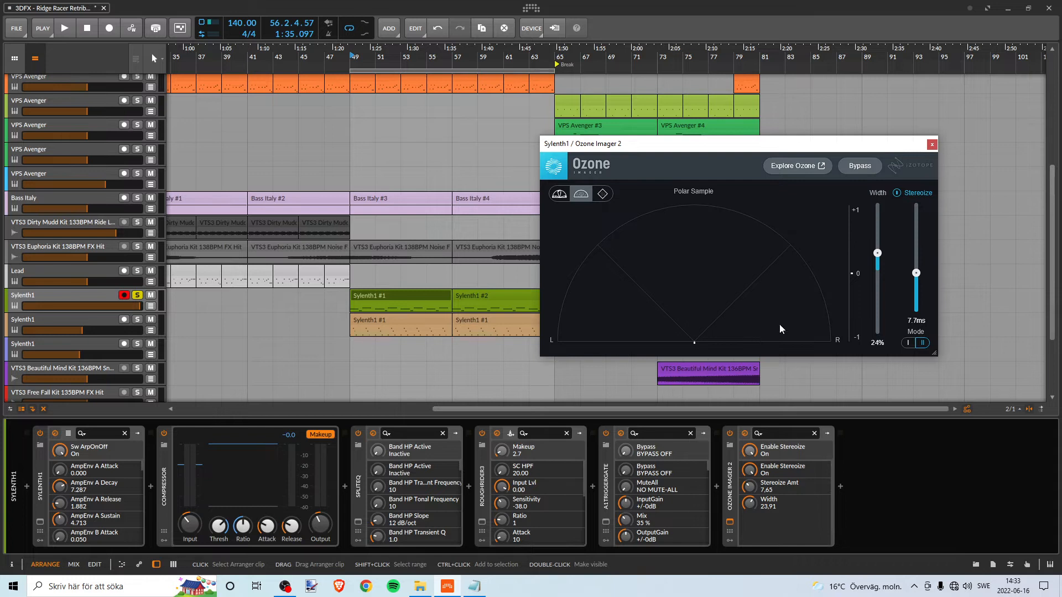
pyautogui.moveTo(639, 152); pyautogui.dragTo(575, 154)
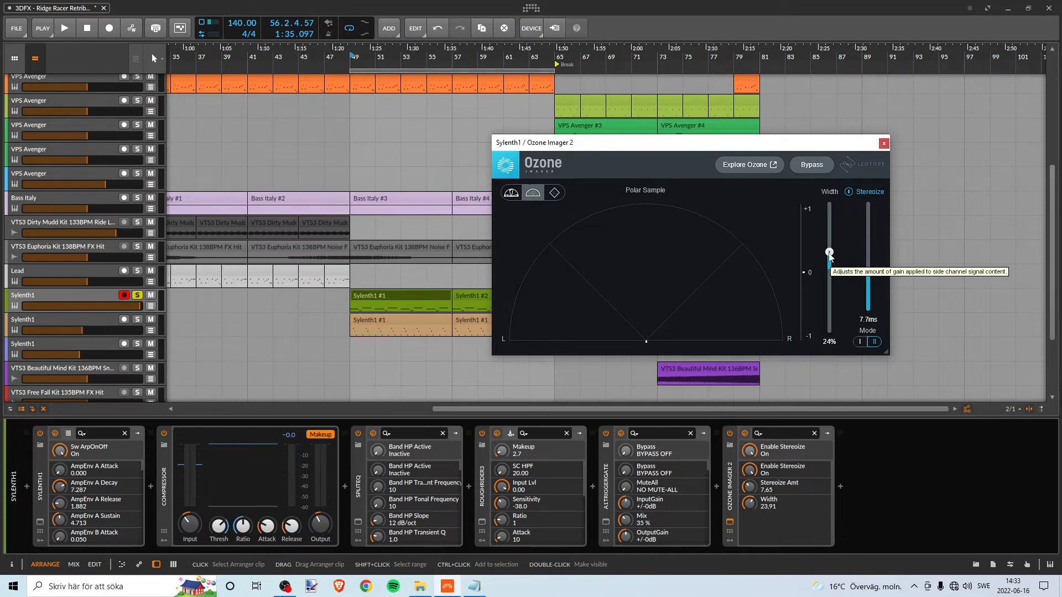
pyautogui.moveTo(701, 143); pyautogui.dragTo(771, 123)
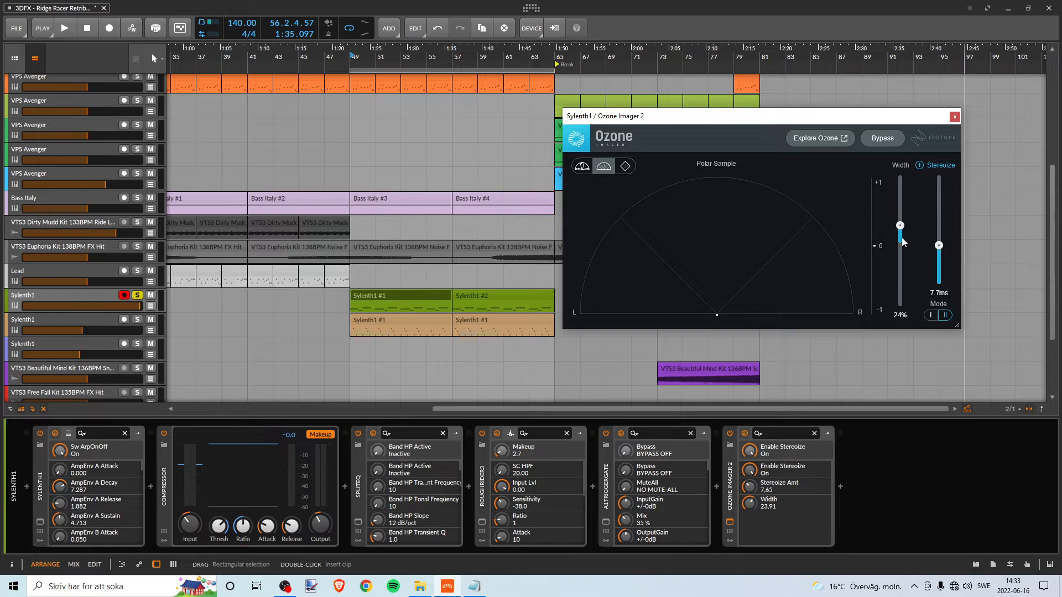
pyautogui.moveTo(758, 127); pyautogui.dragTo(766, 157)
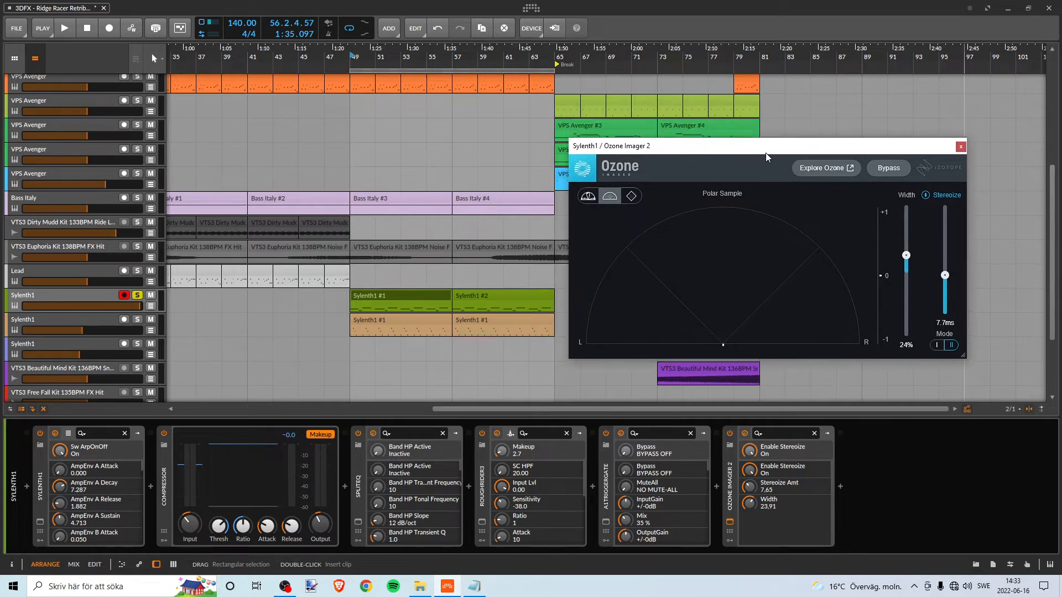
pyautogui.moveTo(688, 149)
pyautogui.mouseDown()
pyautogui.moveTo(660, 142)
pyautogui.moveTo(670, 144)
pyautogui.mouseUp()
pyautogui.moveTo(797, 139)
pyautogui.mouseDown()
pyautogui.moveTo(786, 132)
pyautogui.moveTo(813, 128)
pyautogui.moveTo(803, 155)
pyautogui.mouseUp()
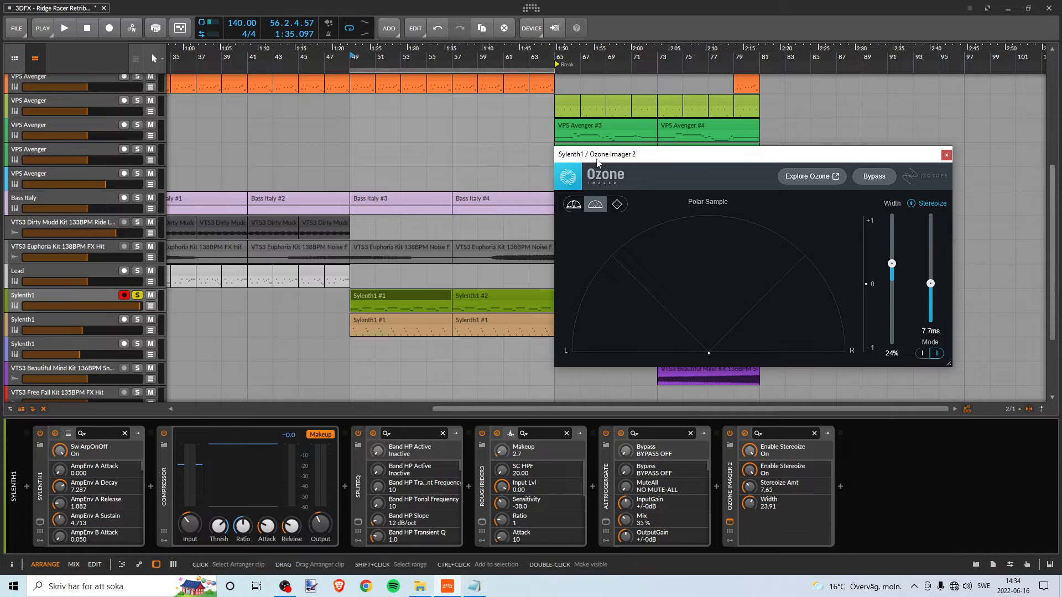
pyautogui.moveTo(599, 160); pyautogui.dragTo(577, 158)
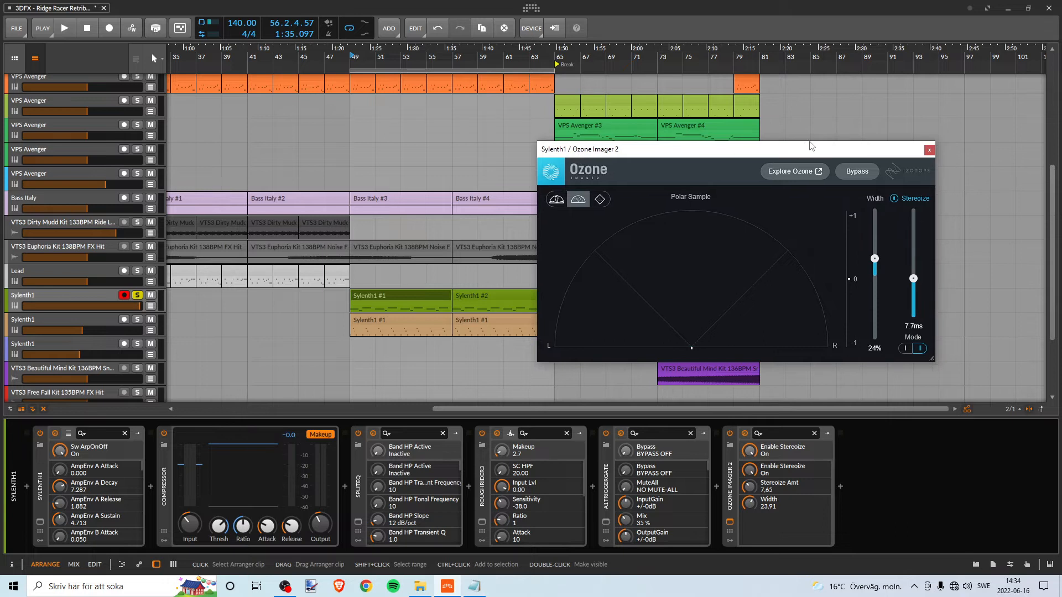
pyautogui.moveTo(823, 144); pyautogui.dragTo(815, 150)
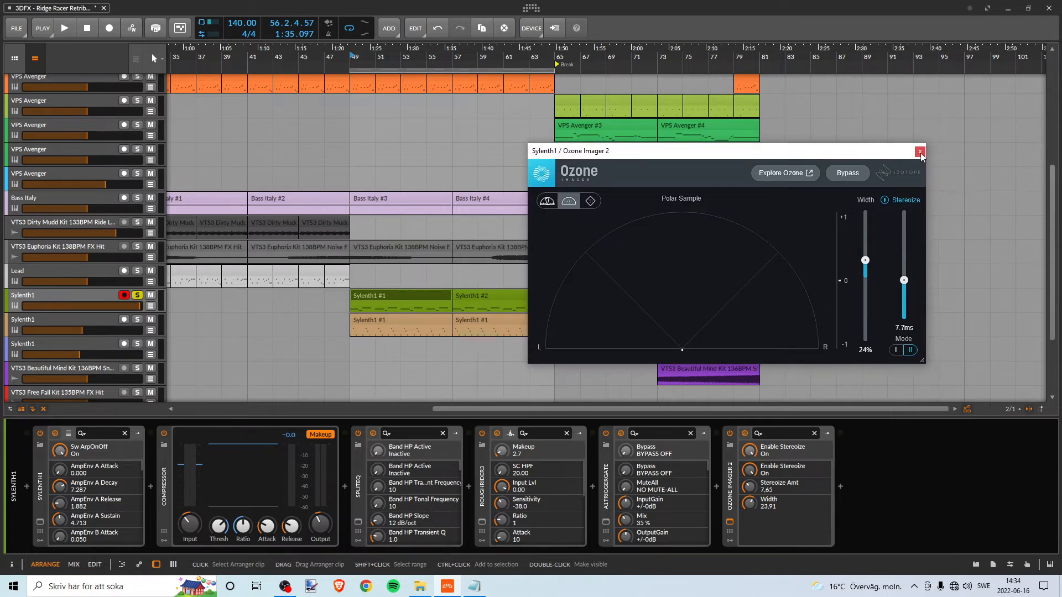
pyautogui.moveTo(838, 158)
pyautogui.mouseDown()
pyautogui.moveTo(843, 151)
pyautogui.moveTo(825, 153)
pyautogui.mouseUp()
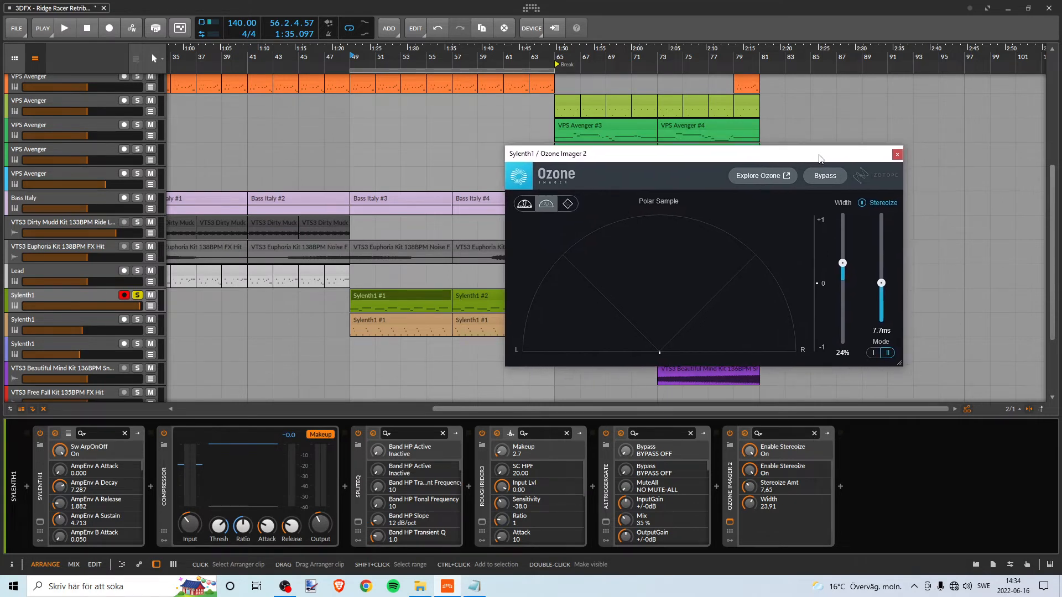
pyautogui.moveTo(904, 157); pyautogui.dragTo(903, 158)
pyautogui.click(897, 158)
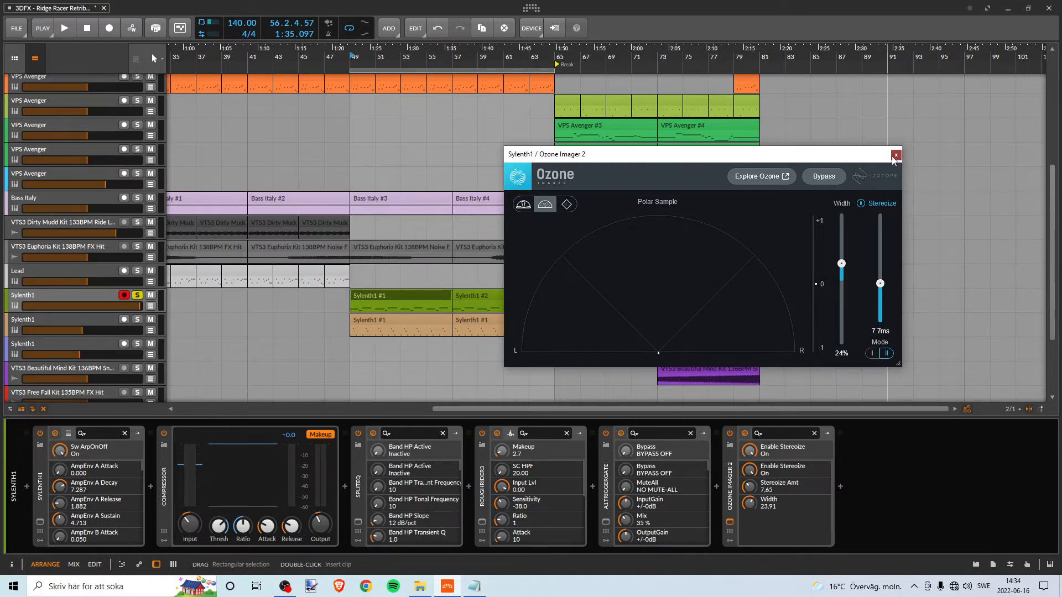
pyautogui.click(895, 156)
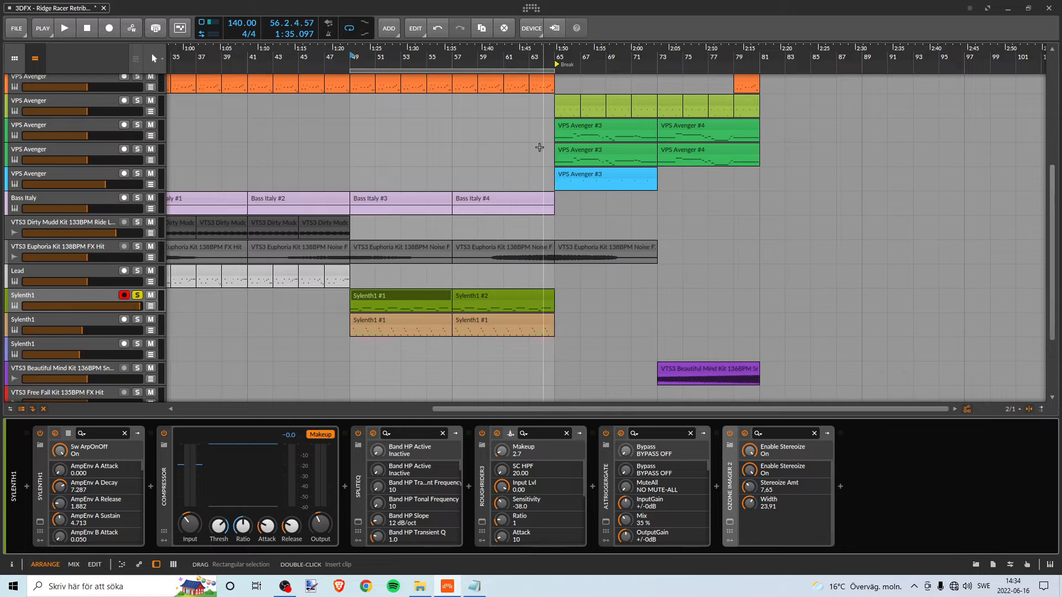
# - Move the loop range to bars 65–81 over the Break section and set the playback start to bar 65
pyautogui.moveTo(479, 68); pyautogui.dragTo(669, 71)
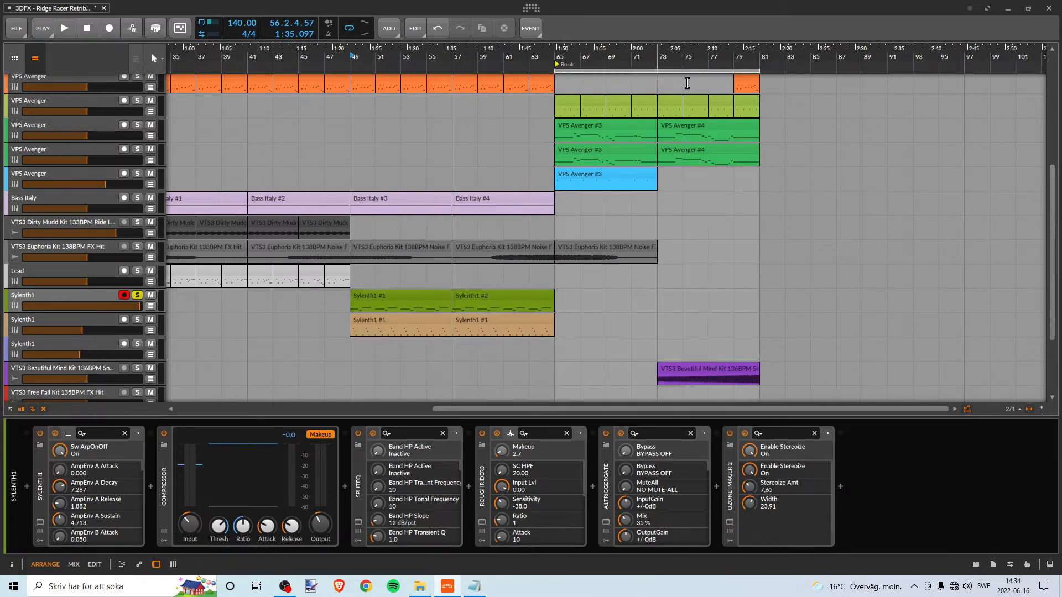
pyautogui.scroll(5, 635, 175)
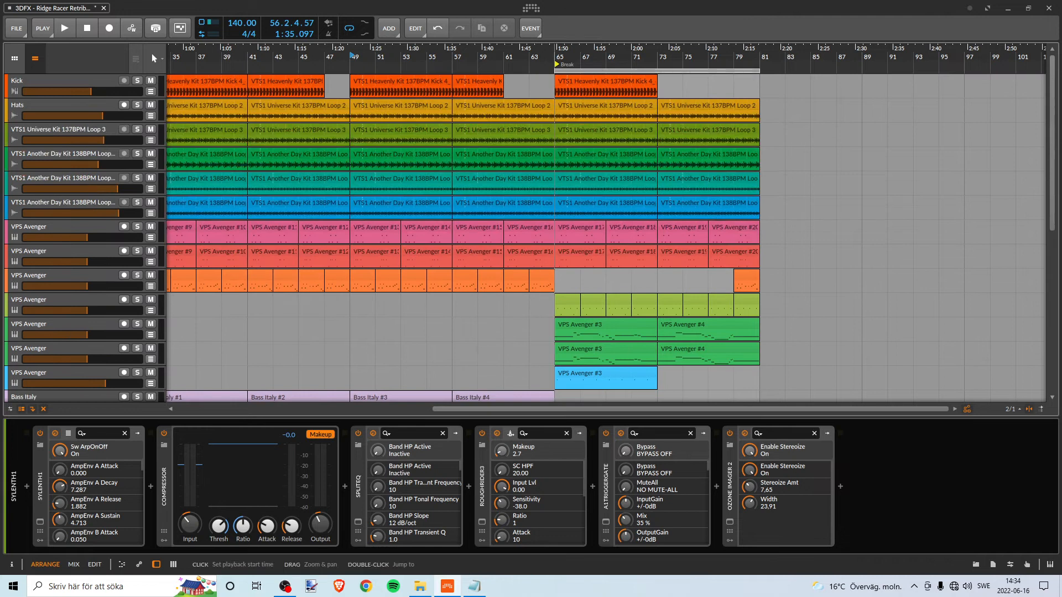
pyautogui.moveTo(553, 59)
pyautogui.mouseDown()
pyautogui.moveTo(554, 36)
pyautogui.moveTo(560, 49)
pyautogui.mouseUp()
pyautogui.scroll(-4, 636, 208)
pyautogui.scroll(-5, 631, 221)
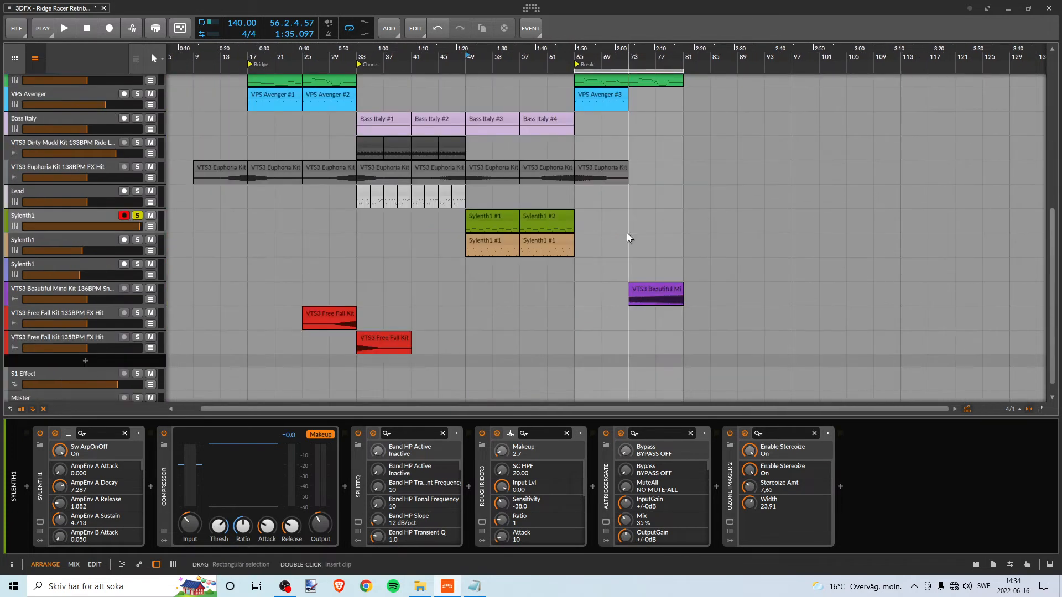
pyautogui.scroll(5, 628, 234)
pyautogui.scroll(-5, 636, 233)
pyautogui.scroll(6, 640, 253)
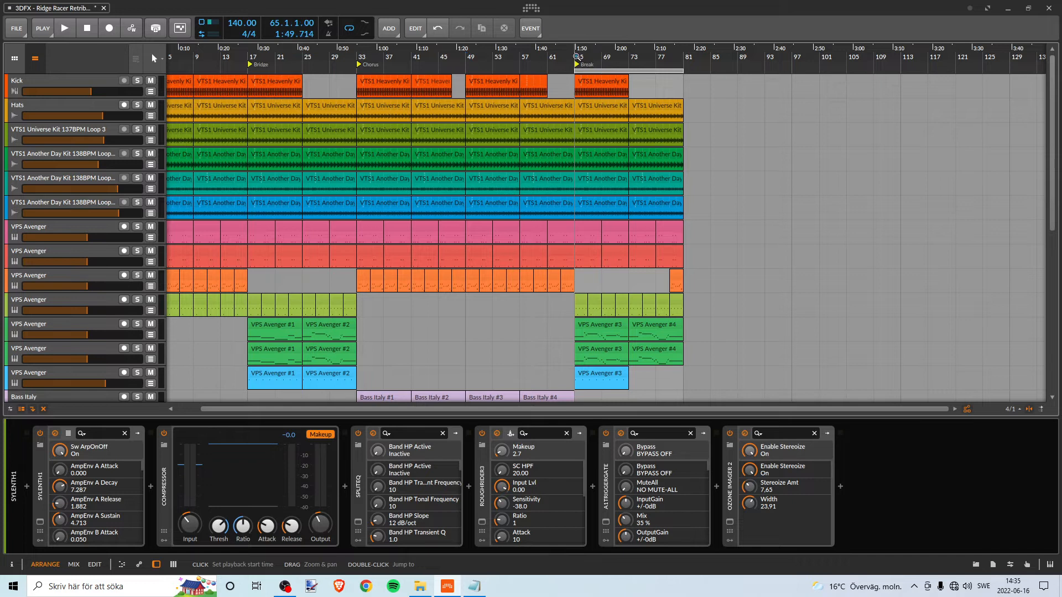
# - Briefly play the Break section from bar 65, stop playback, and unsolo the green Sylenth1 track
pyautogui.press('space')
pyautogui.scroll(-3, 583, 313)
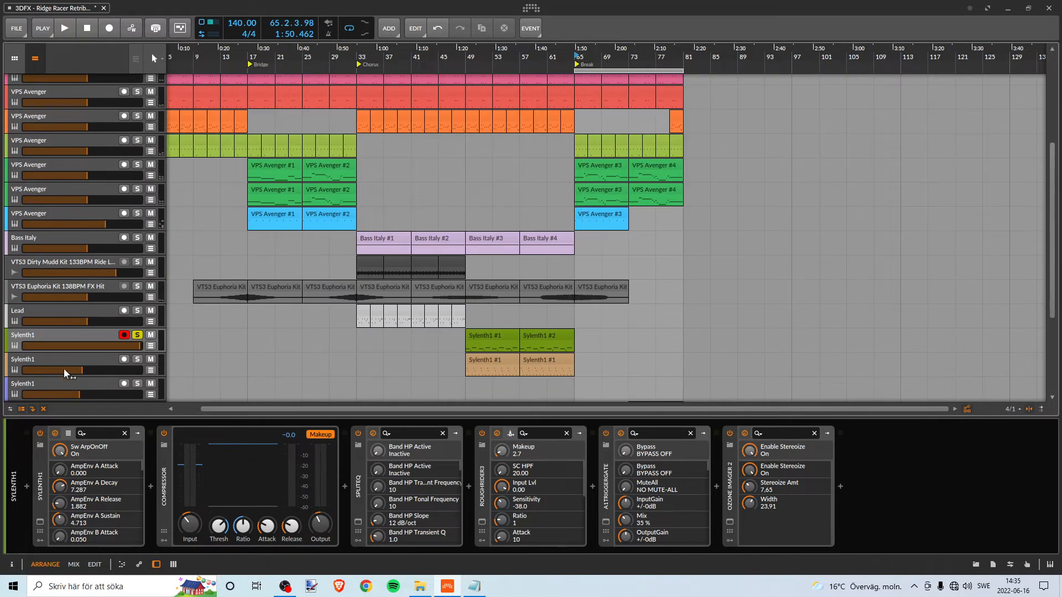
pyautogui.scroll(-3, 222, 332)
pyautogui.scroll(4, 221, 332)
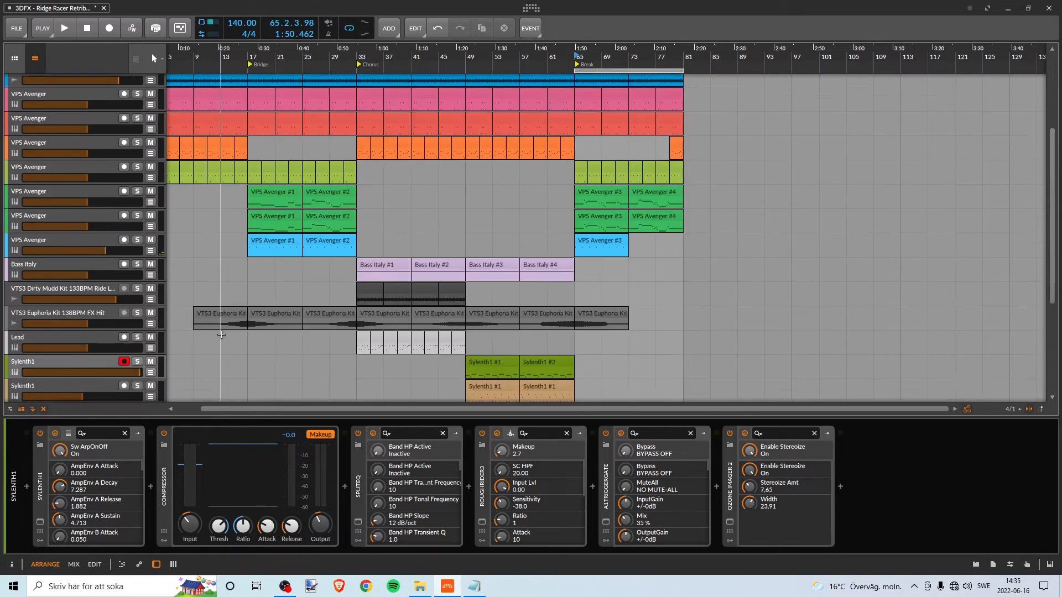
# - Play the Break section from bar 65, look over the tracks active in it, and stop playback
pyautogui.scroll(3, 222, 335)
pyautogui.click(576, 70)
pyautogui.press('space')
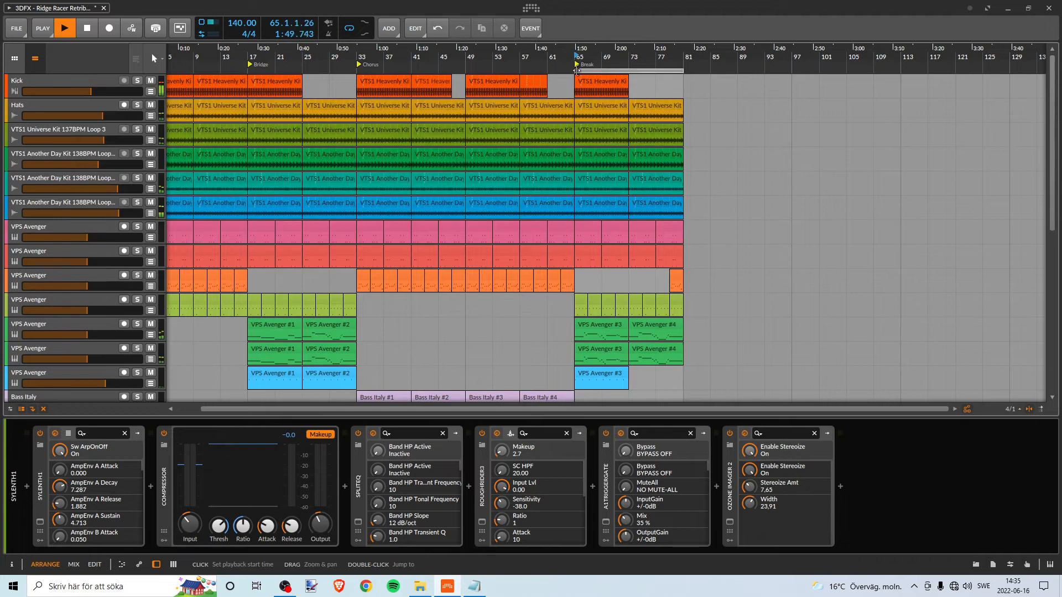
pyautogui.scroll(-3, 534, 276)
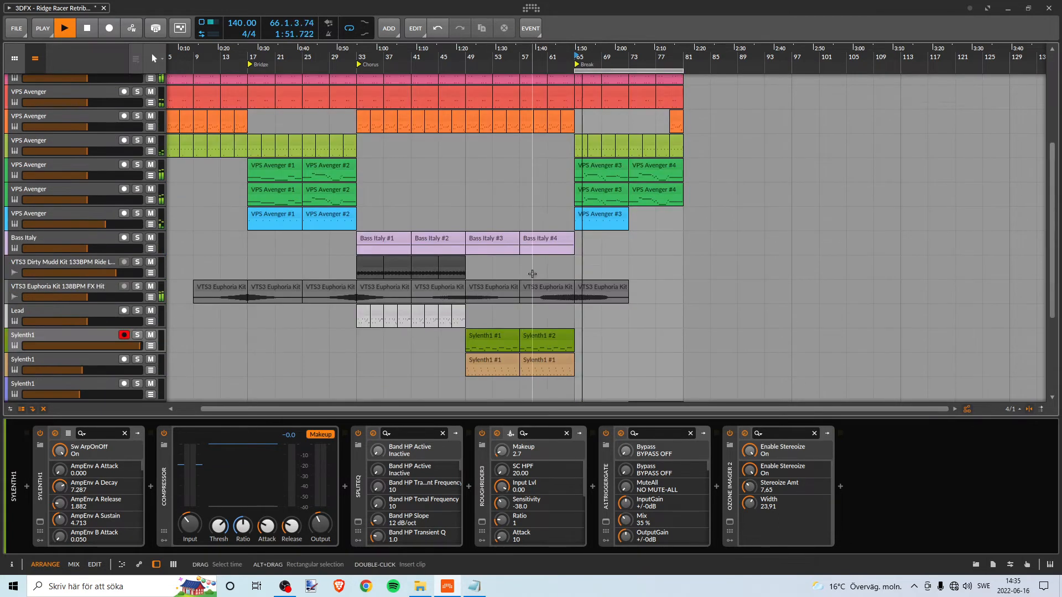
pyautogui.scroll(-3, 533, 274)
pyautogui.scroll(1, 637, 321)
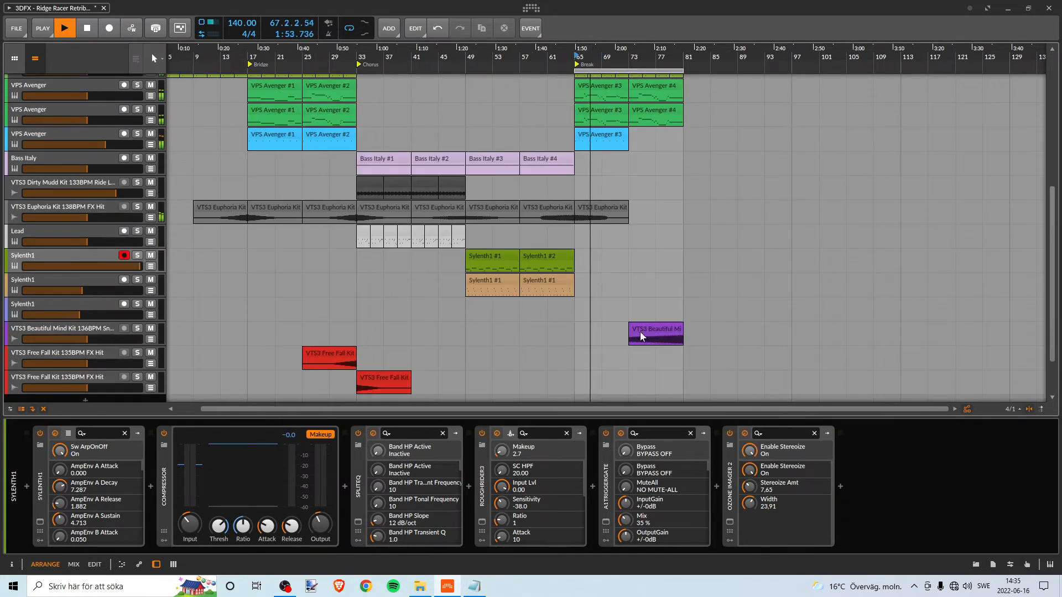
pyautogui.press('space')
# - Switch to File Explorer, go back from the VTS3 Free Fall Kit FX folder to its parent folder, and return to Bitwig Studio
pyautogui.click(421, 587)
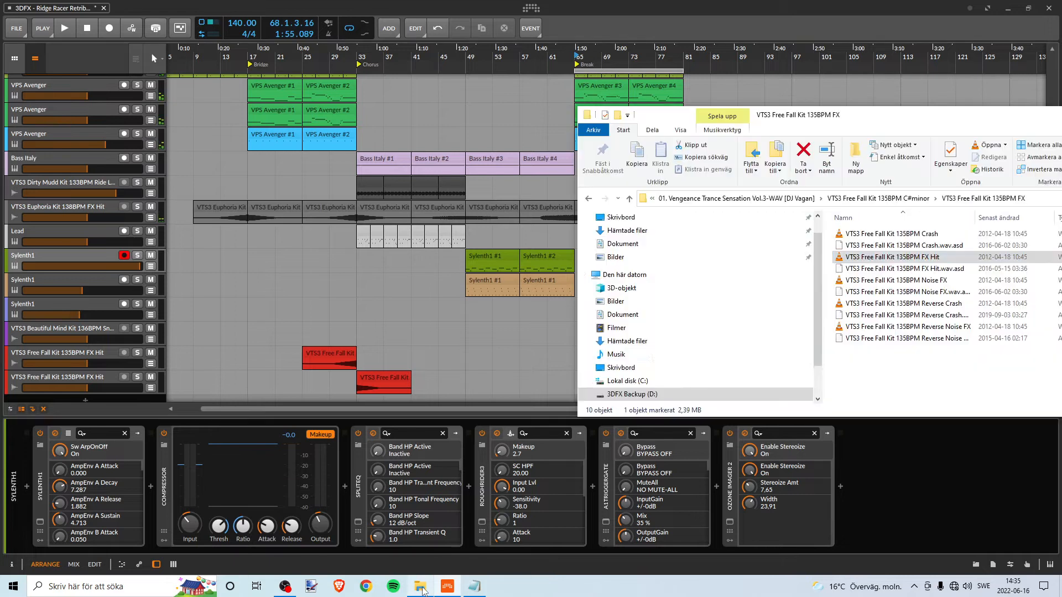
pyautogui.moveTo(779, 107); pyautogui.dragTo(667, 138)
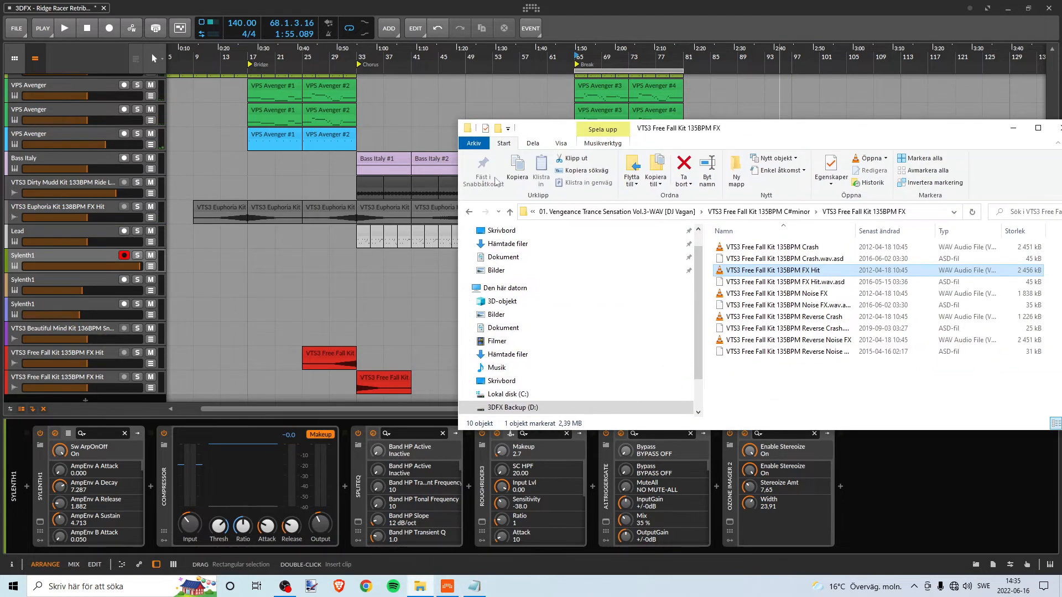
pyautogui.click(470, 213)
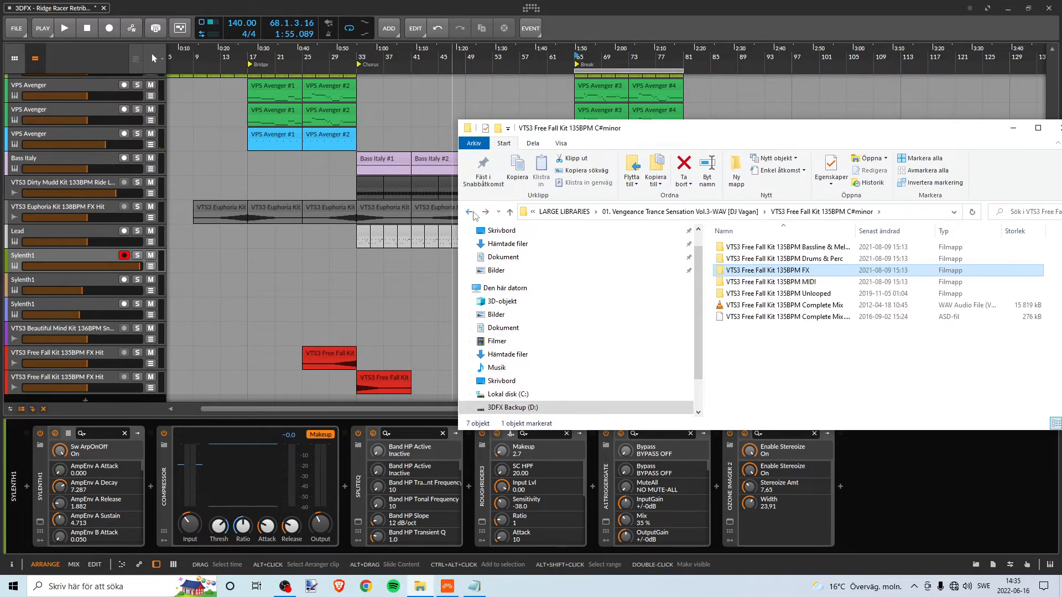
pyautogui.click(470, 213)
pyautogui.click(701, 458)
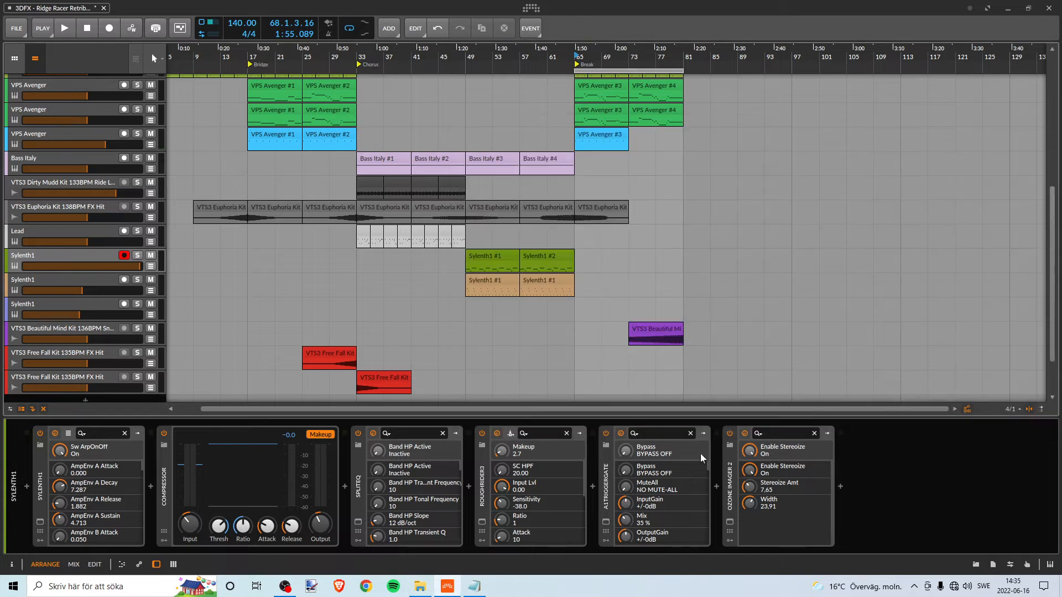
# - Solo the VTS3 Beautiful Mind Kit 136BPM track, play it briefly from bar 73, stop playback, and unsolo it
pyautogui.click(137, 328)
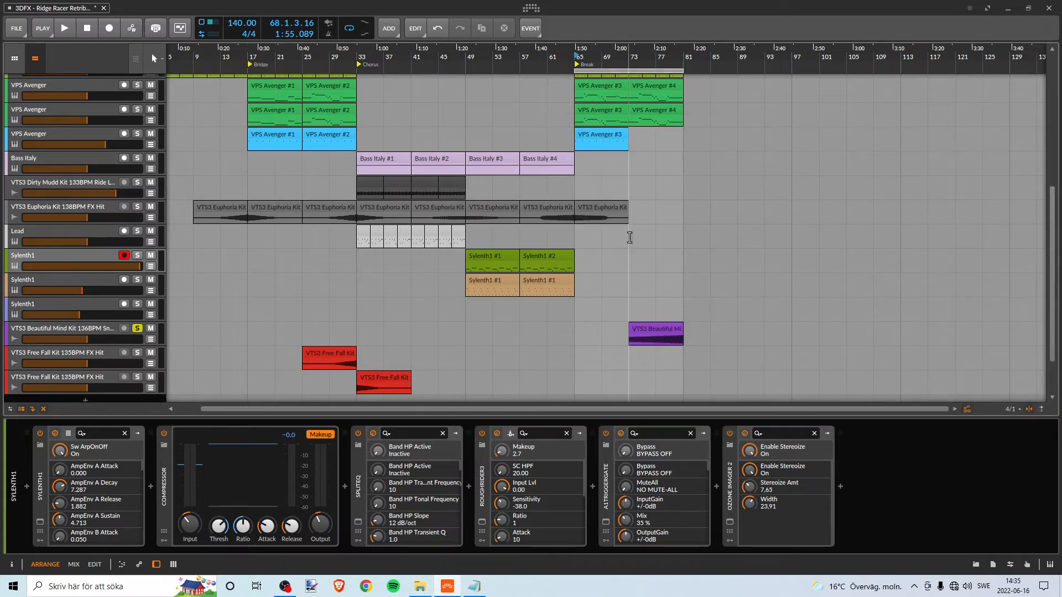
pyautogui.click(630, 64)
pyautogui.press('space')
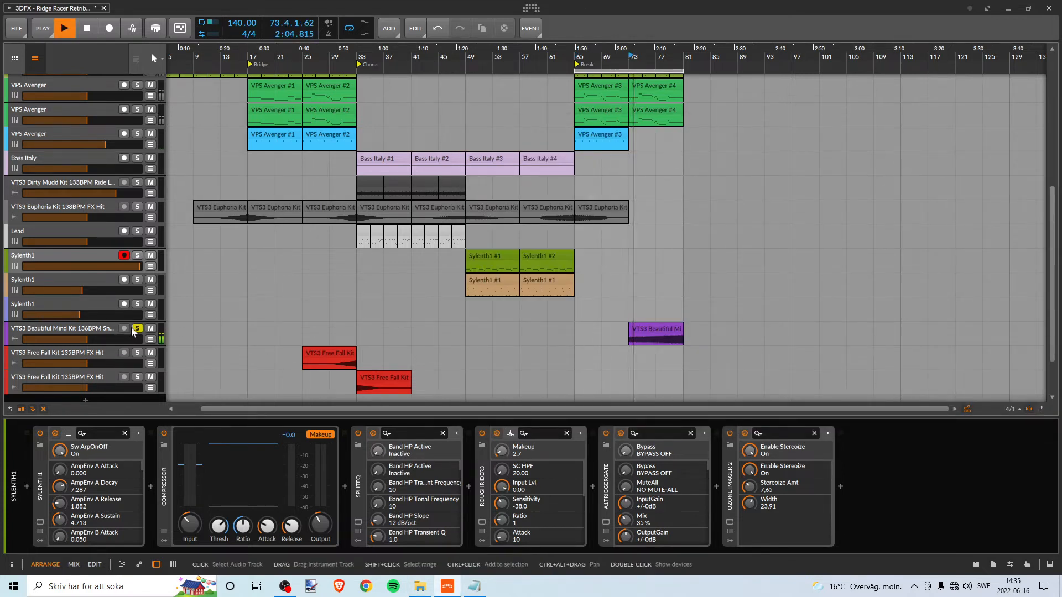
pyautogui.press('space')
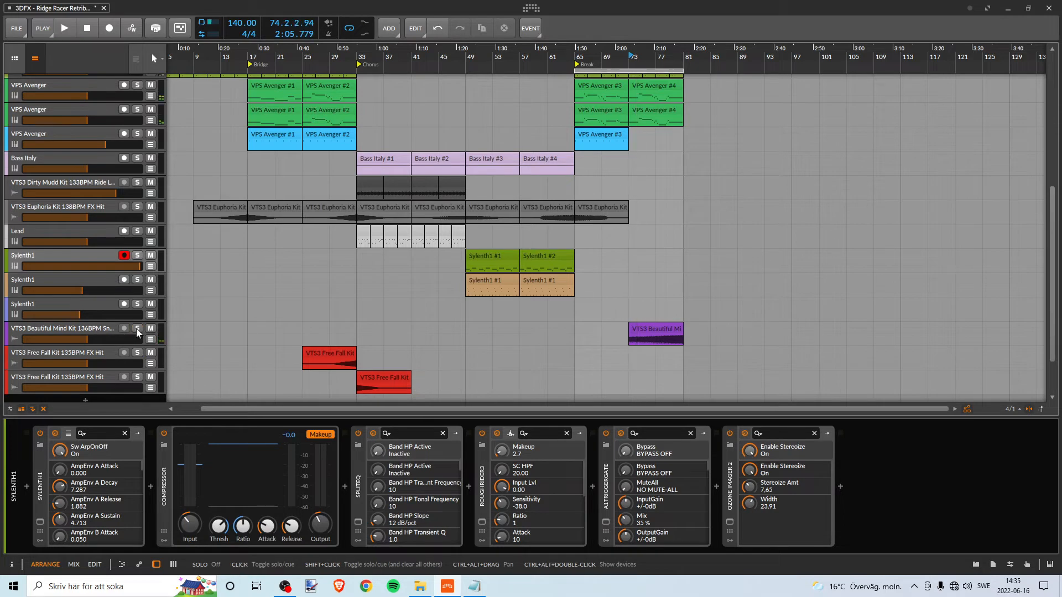
# - Switch to File Explorer, open the VTS3 Free Fall Kit 135BPM FX folder, preview the Noise FX sample in VLC, and close the player
pyautogui.hotkey('alt', 'Tab')
pyautogui.doubleClick(808, 302)
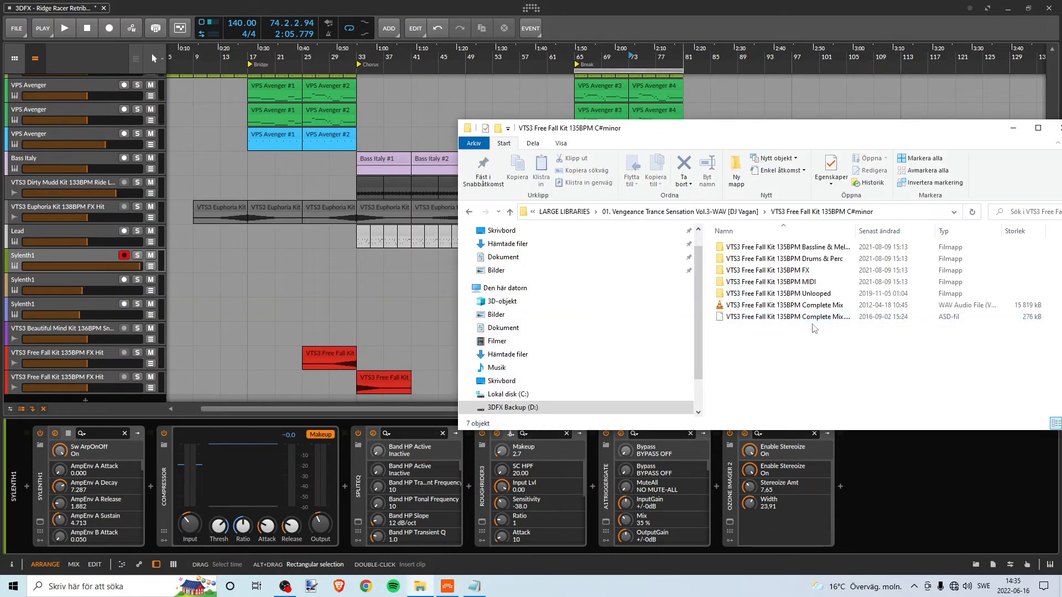
pyautogui.doubleClick(791, 270)
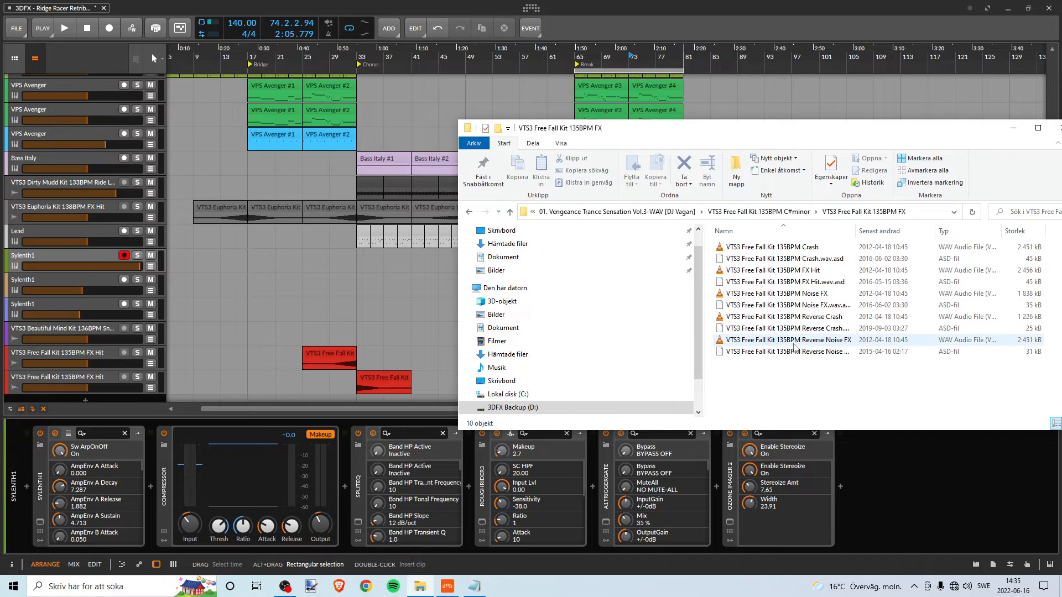
pyautogui.click(809, 298)
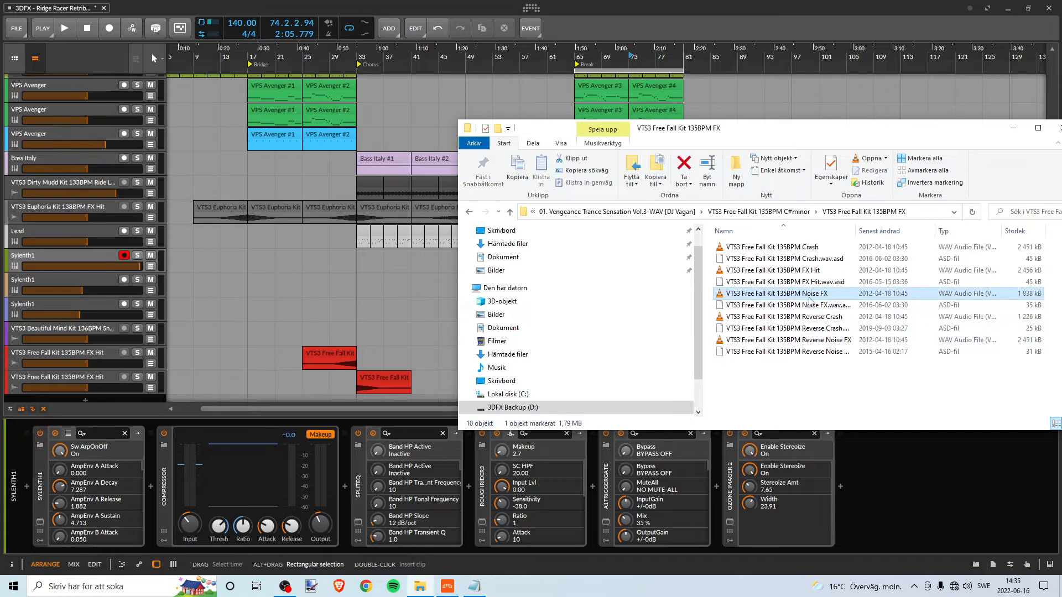
pyautogui.doubleClick(818, 294)
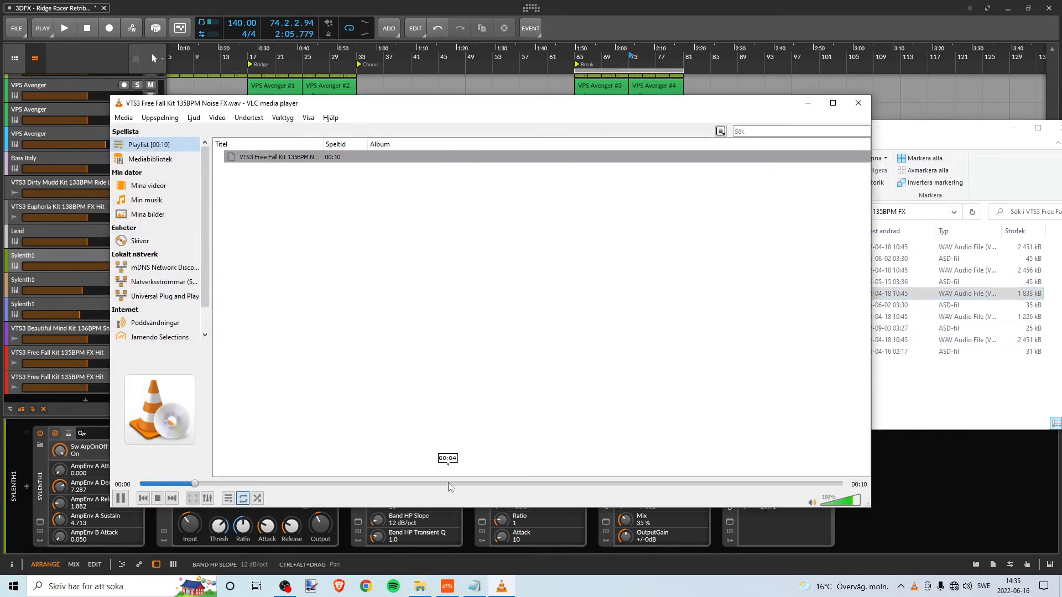
pyautogui.click(448, 483)
pyautogui.click(864, 108)
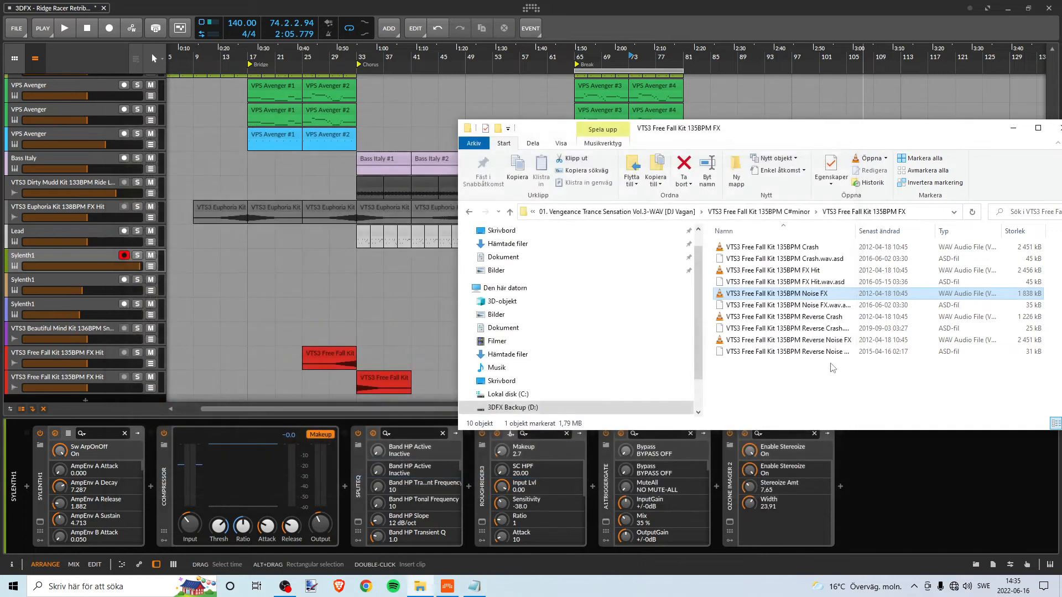
# - Preview the VTS3 Free Fall Kit 135BPM FX Hit sample in VLC, close the player, and return to Bitwig Studio
pyautogui.moveTo(562, 127); pyautogui.dragTo(552, 129)
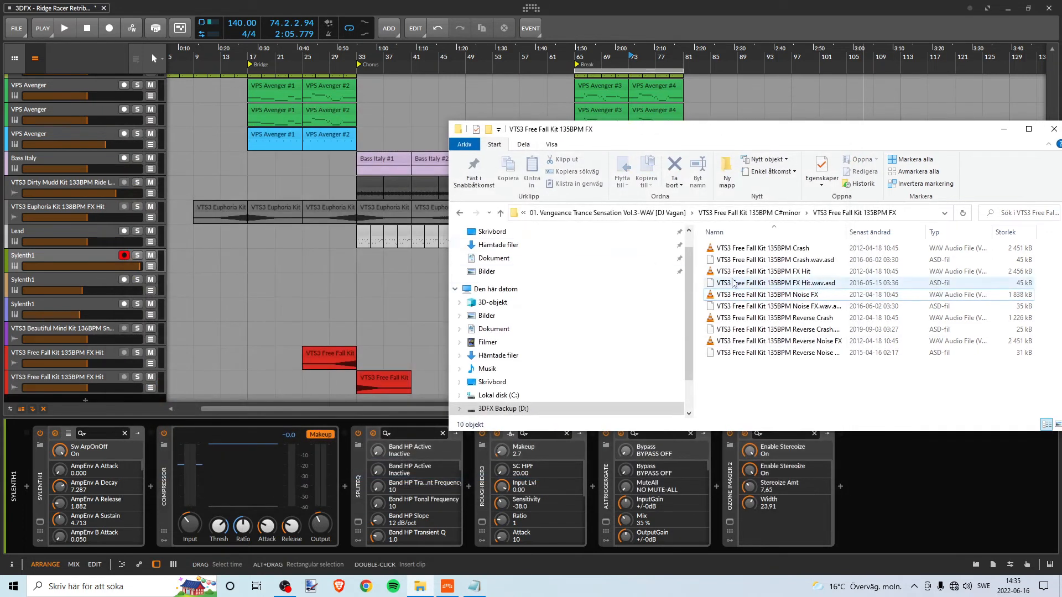
pyautogui.doubleClick(802, 271)
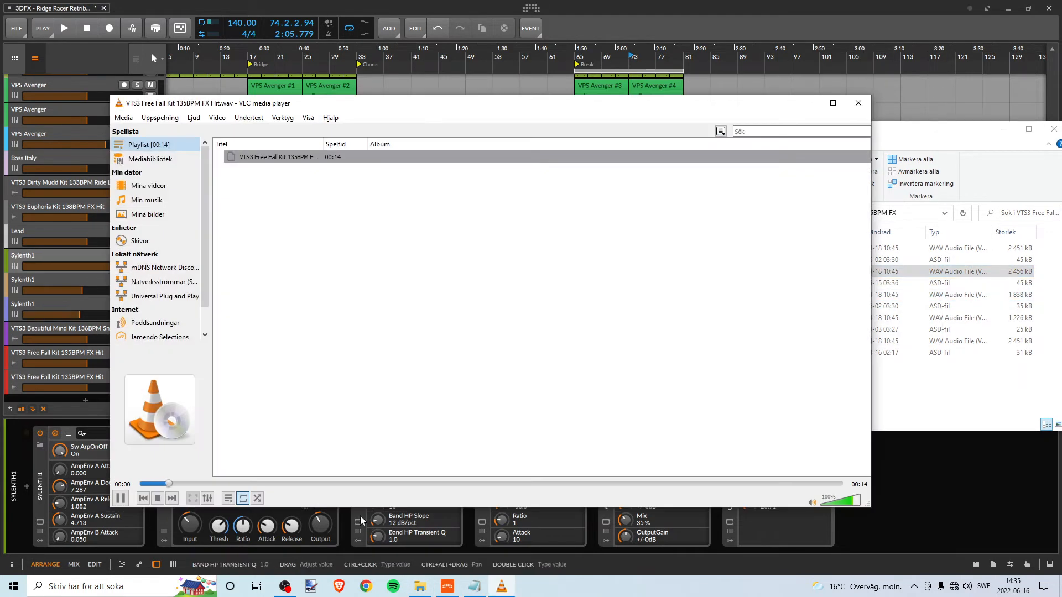
pyautogui.click(858, 104)
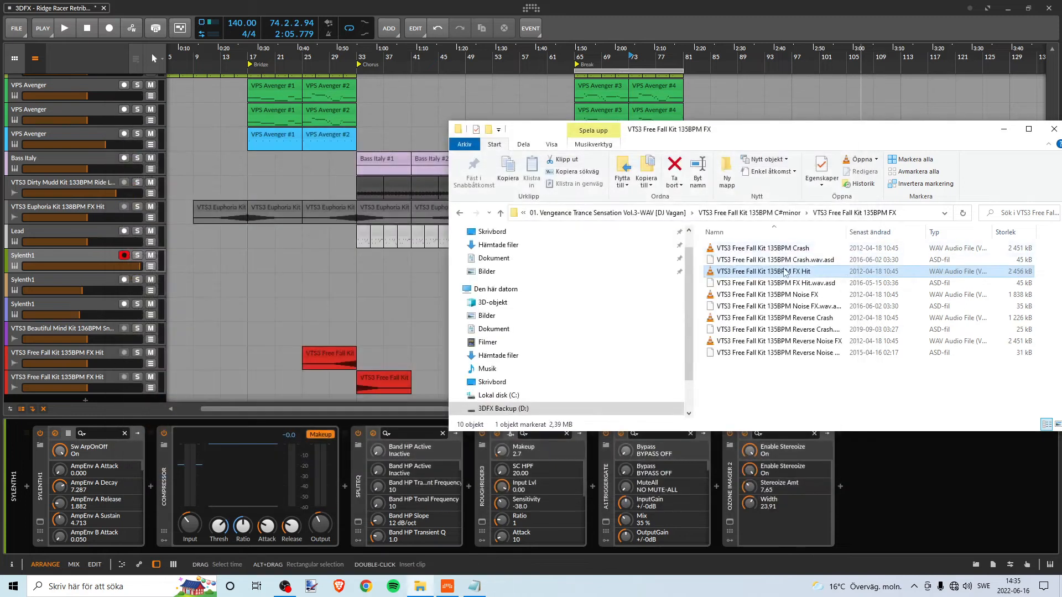
pyautogui.click(744, 26)
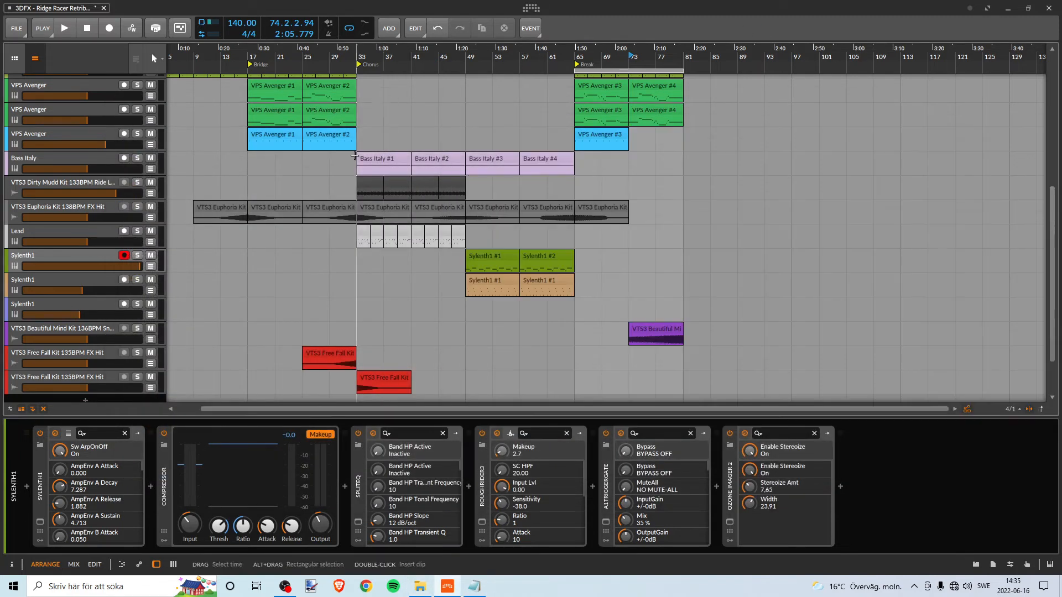
# - Play the Bridge section from bar 17, look over its tracks, and stop playback
pyautogui.scroll(-2, 337, 103)
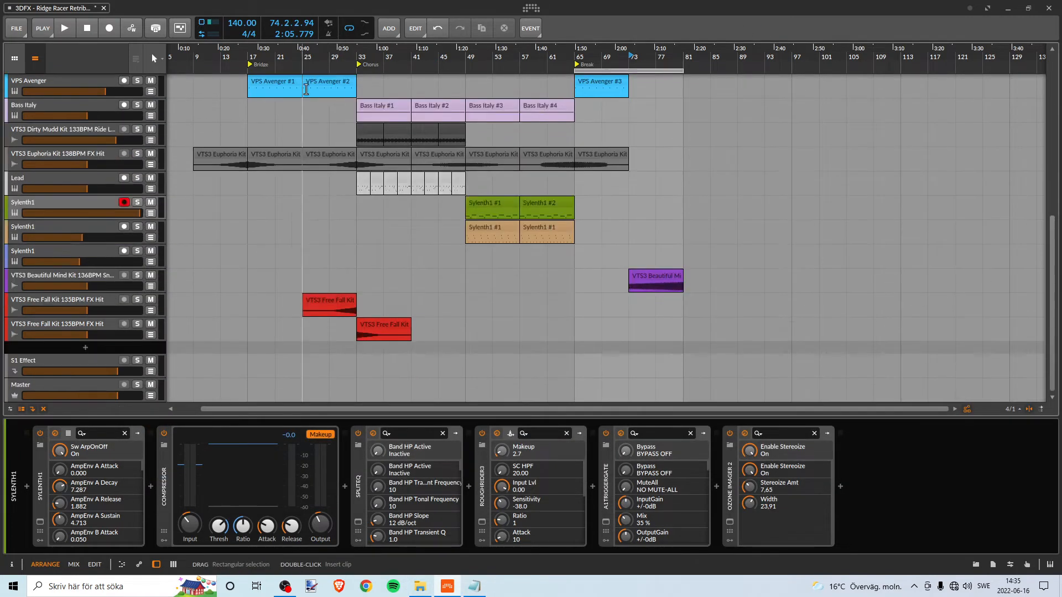
pyautogui.scroll(6, 359, 111)
pyautogui.scroll(-2, 381, 120)
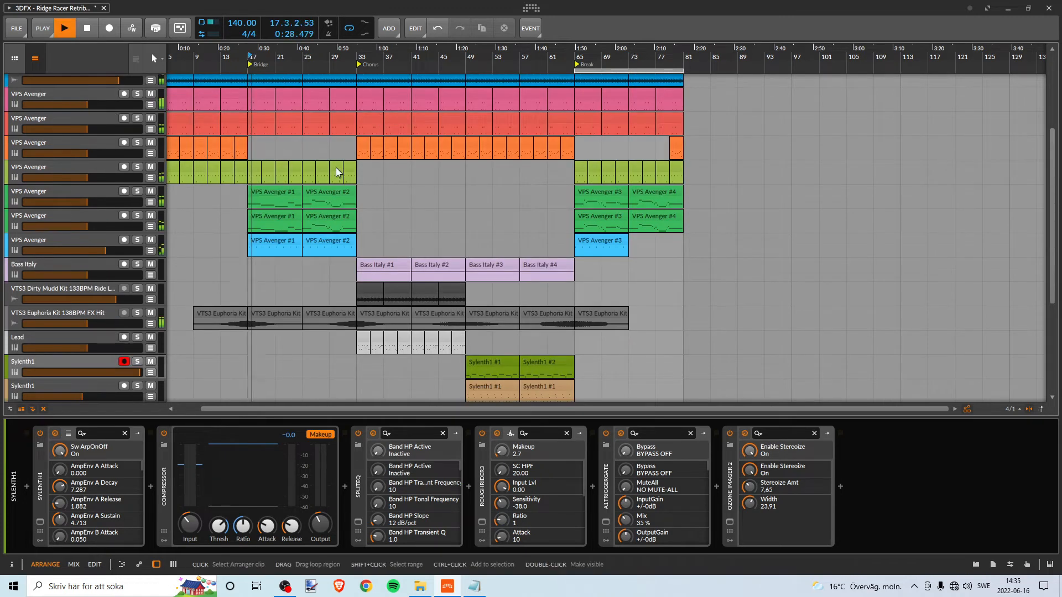
pyautogui.scroll(-3, 337, 164)
pyautogui.scroll(2, 339, 160)
pyautogui.press('space')
# - Play the transition into the Chorus from bar 31 to hear the red FX Hit clips, and stop playback
pyautogui.click(347, 55)
pyautogui.press('space')
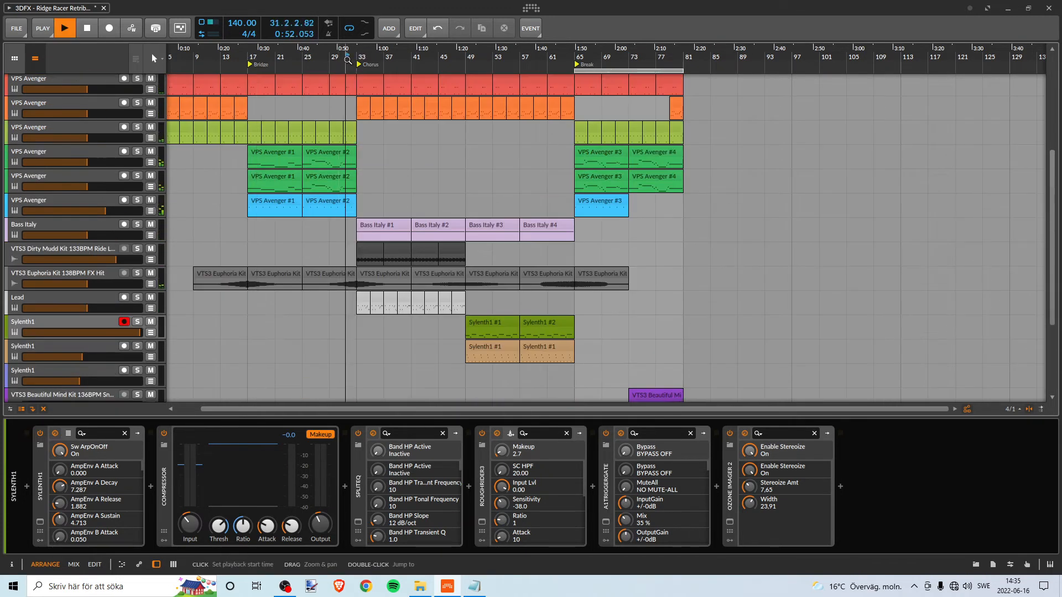
pyautogui.scroll(-3, 359, 299)
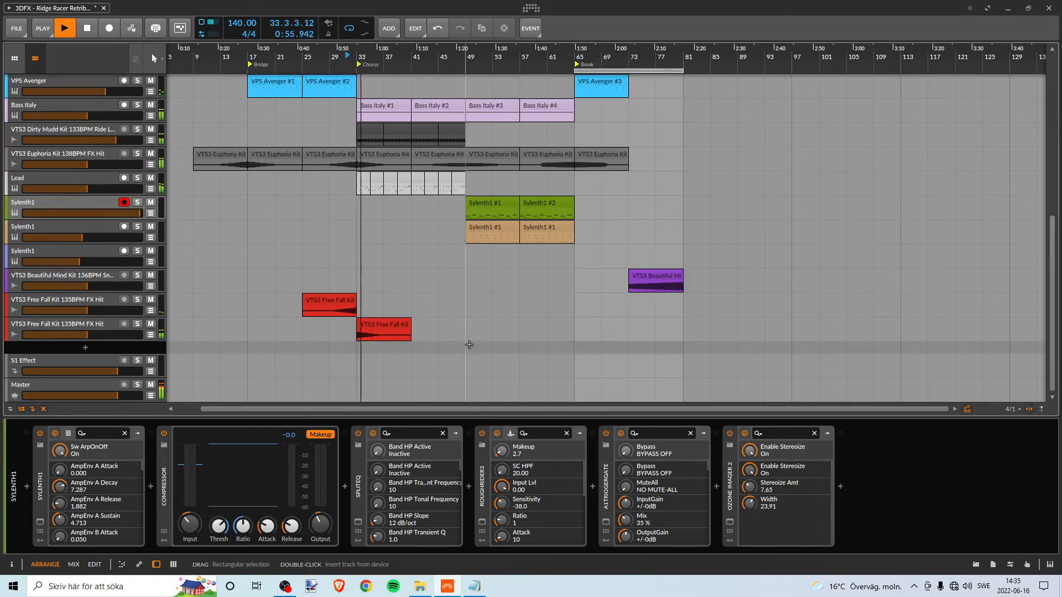
pyautogui.scroll(1, 426, 325)
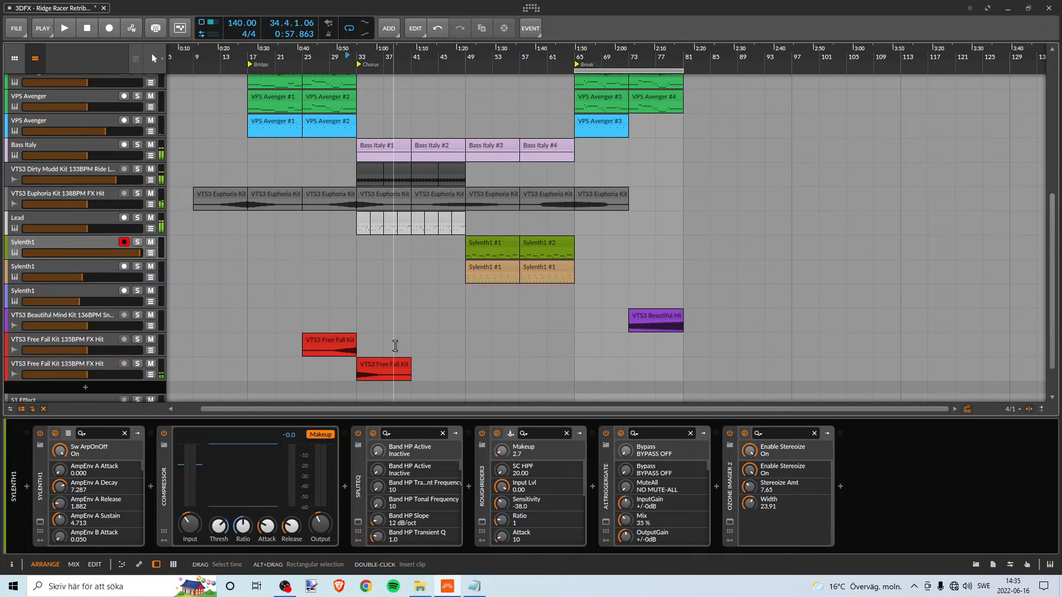
# - Add the VTS3 Free Fall Kit 135BPM FX Hit sample from File Explorer on a new track at bar 33 and mute the red FX Hit track above it
pyautogui.scroll(-2, 395, 346)
pyautogui.hotkey('alt', 'Tab')
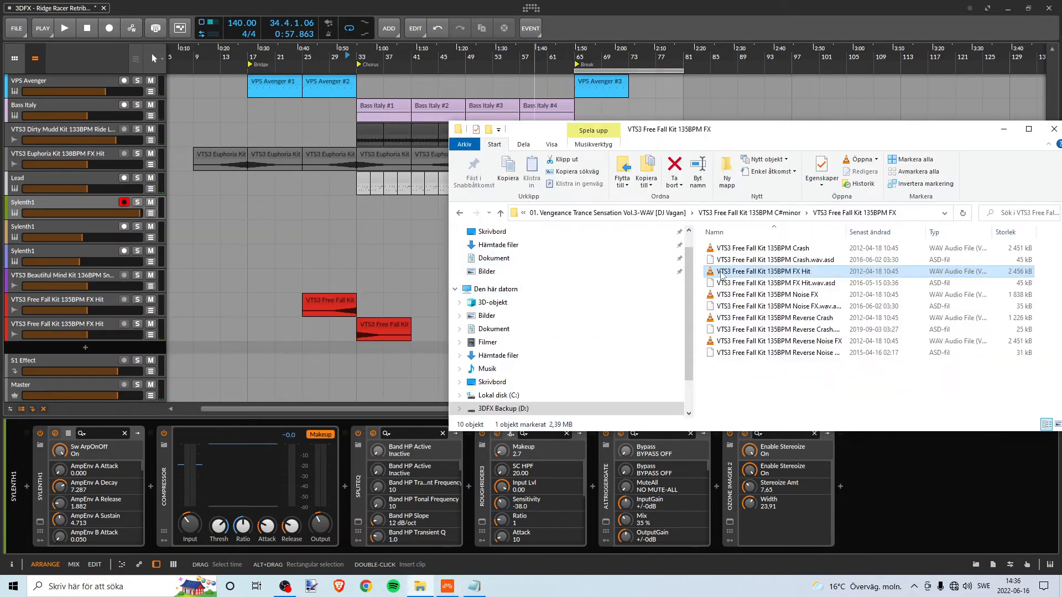
pyautogui.moveTo(722, 275); pyautogui.dragTo(360, 351)
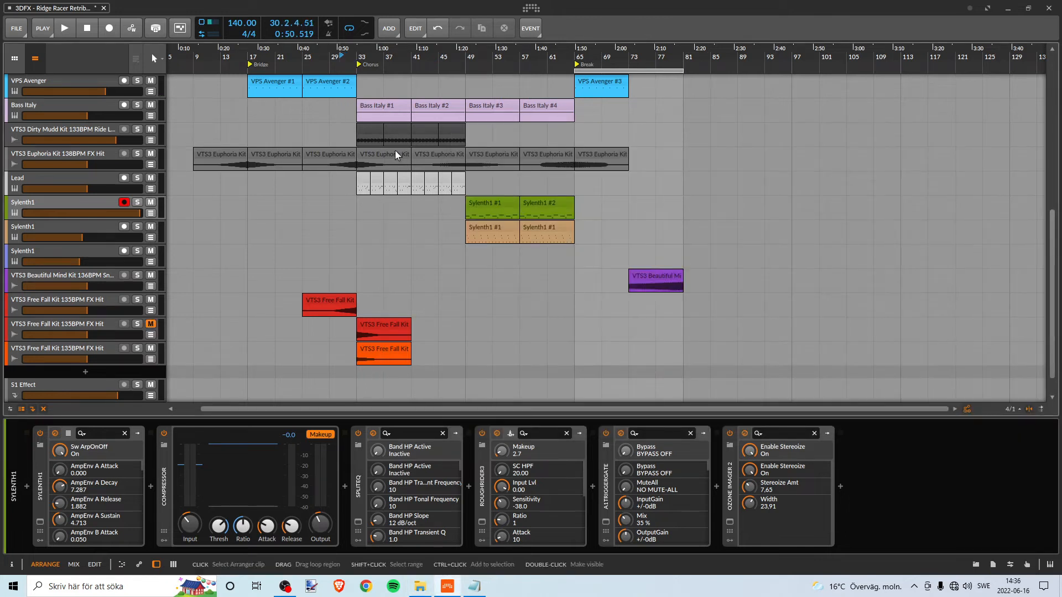
# - Play the transition into the Chorus with the new orange FX Hit clip, adjust the clip's gain, and stop playback
pyautogui.press('space')
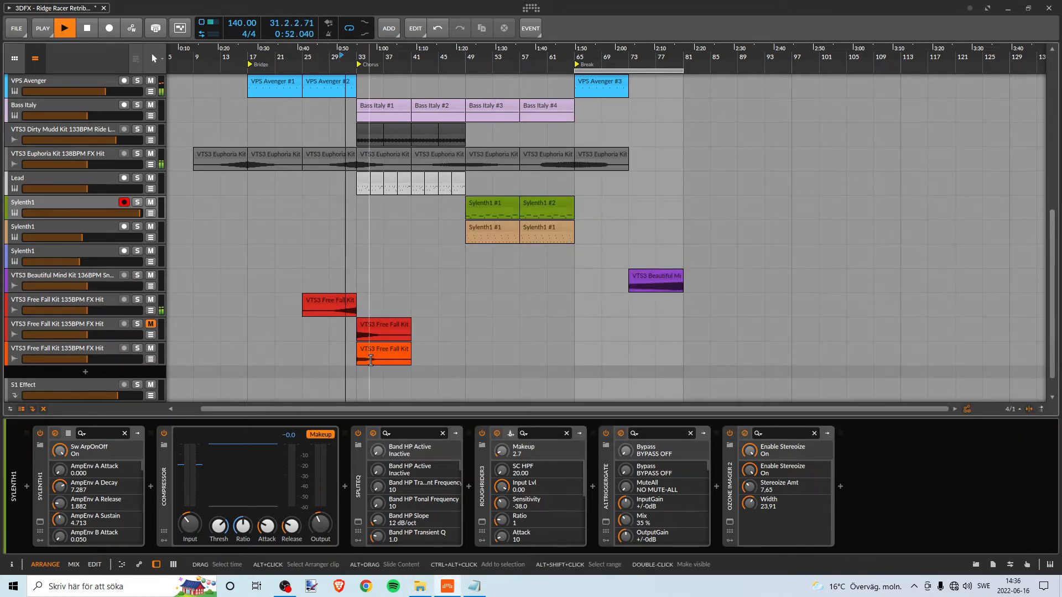
pyautogui.scroll(3, 352, 272)
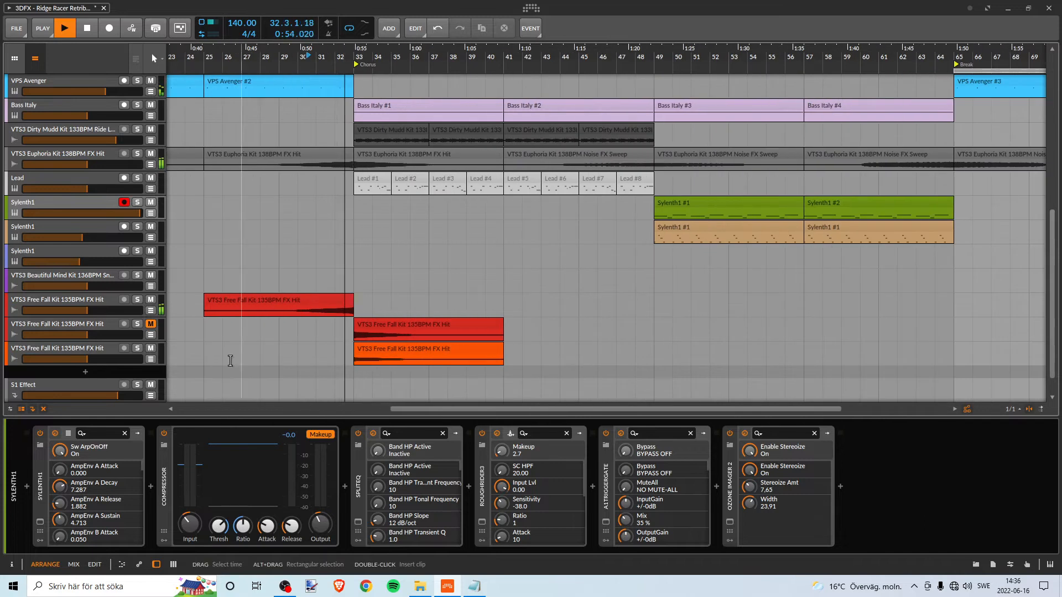
pyautogui.click(382, 358)
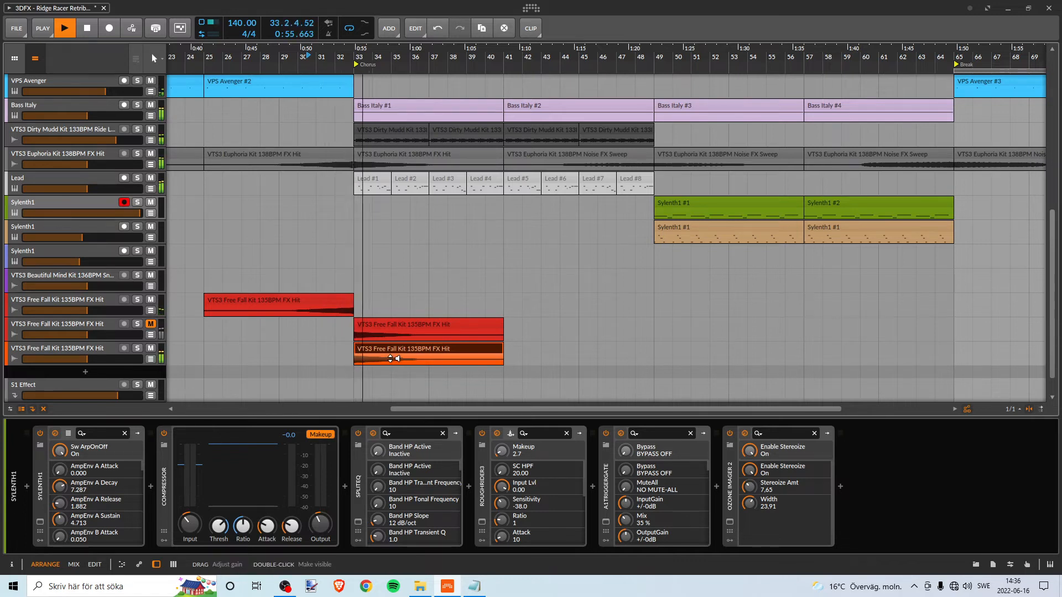
pyautogui.press('space')
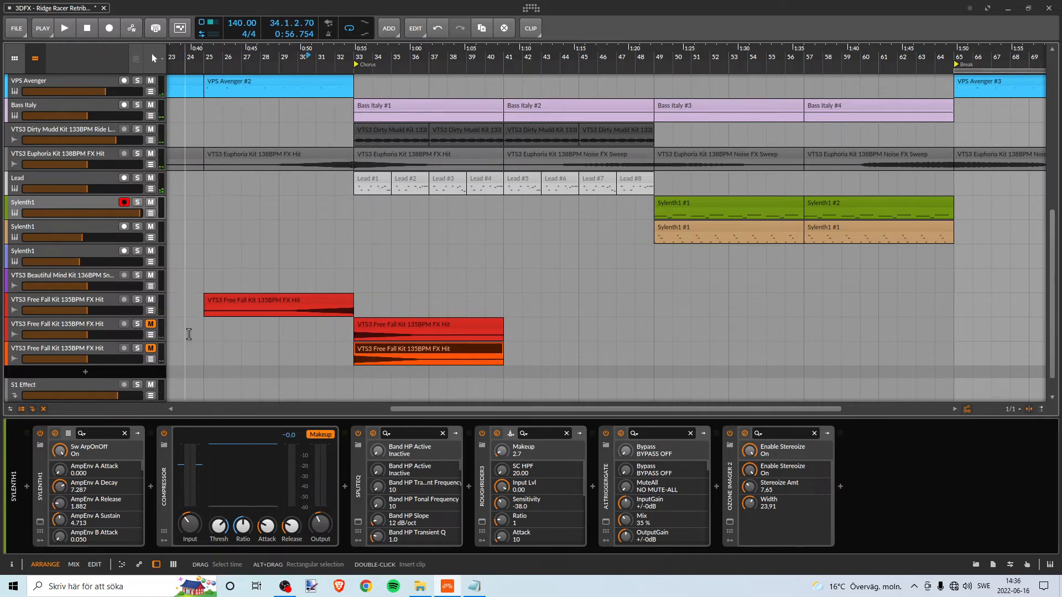
# - Play the transition into the Chorus with the red FX Hit at bar 33 unmuted and the orange one muted, and stop playback
pyautogui.press('space')
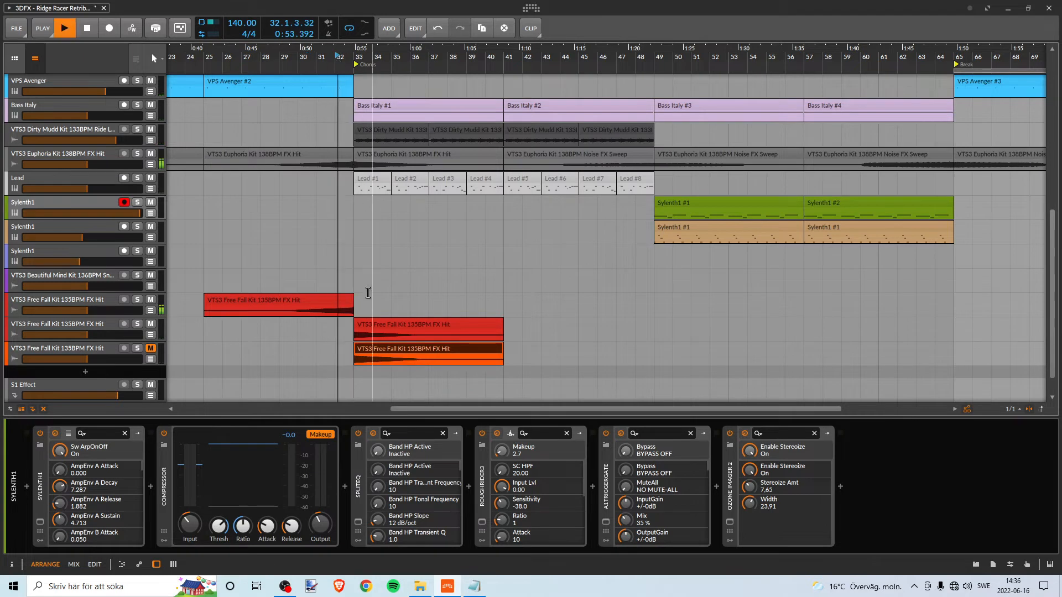
pyautogui.click(390, 322)
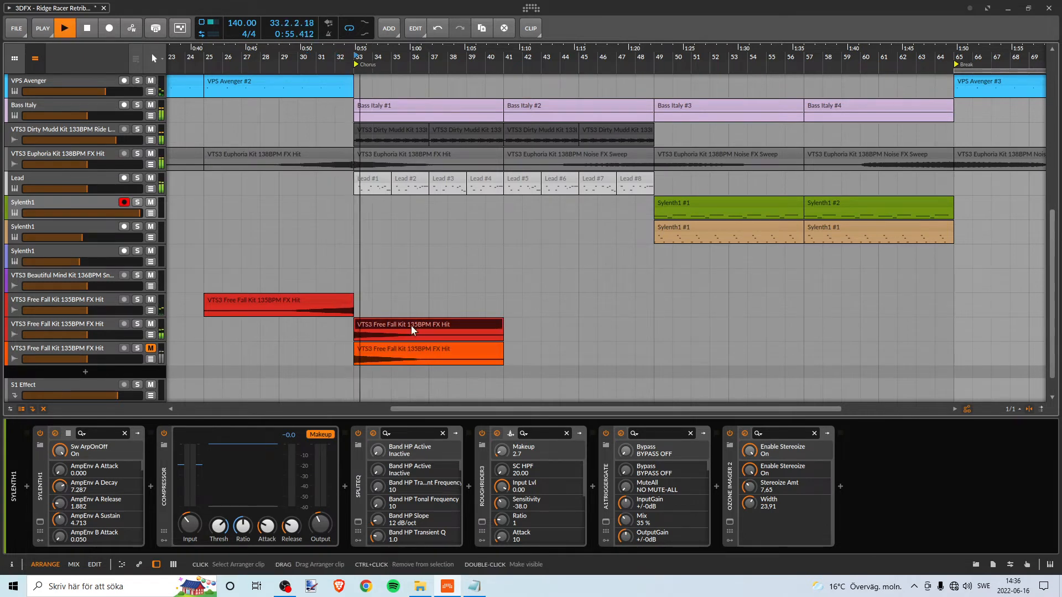
pyautogui.press('space')
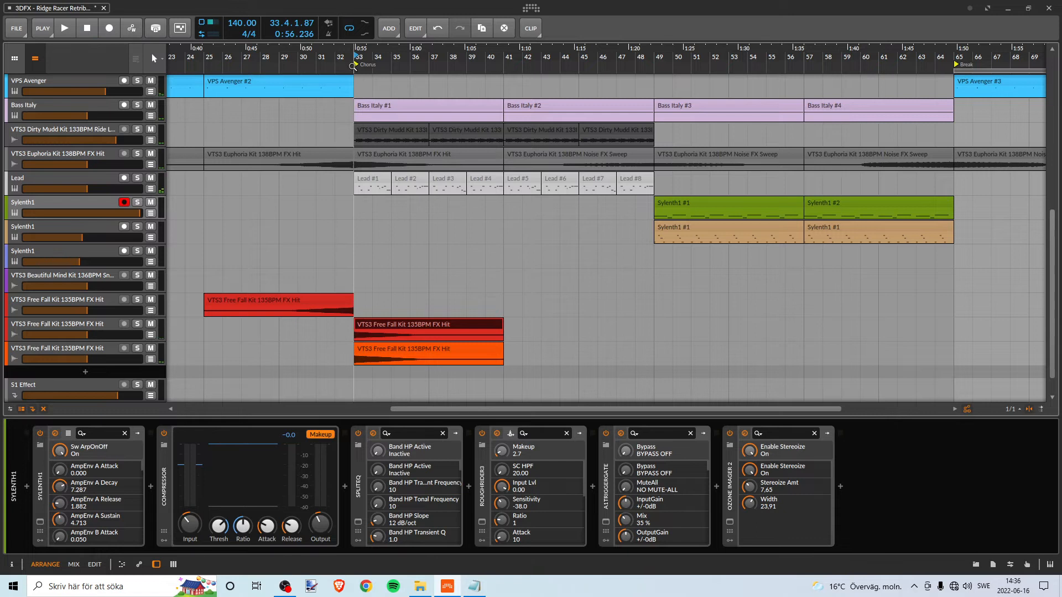
# - Lower the gain of the orange FX Hit clip at bar 33 while replaying the Chorus transition with both FX Hit tracks unmuted
pyautogui.press('space')
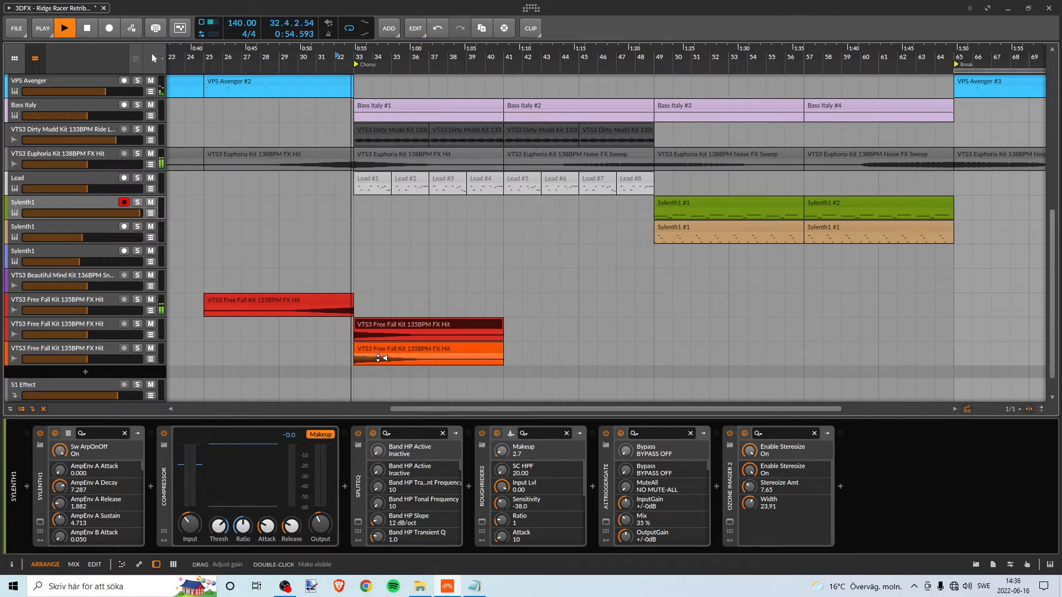
pyautogui.moveTo(378, 359); pyautogui.dragTo(375, 365)
pyautogui.press('space')
pyautogui.press('space')
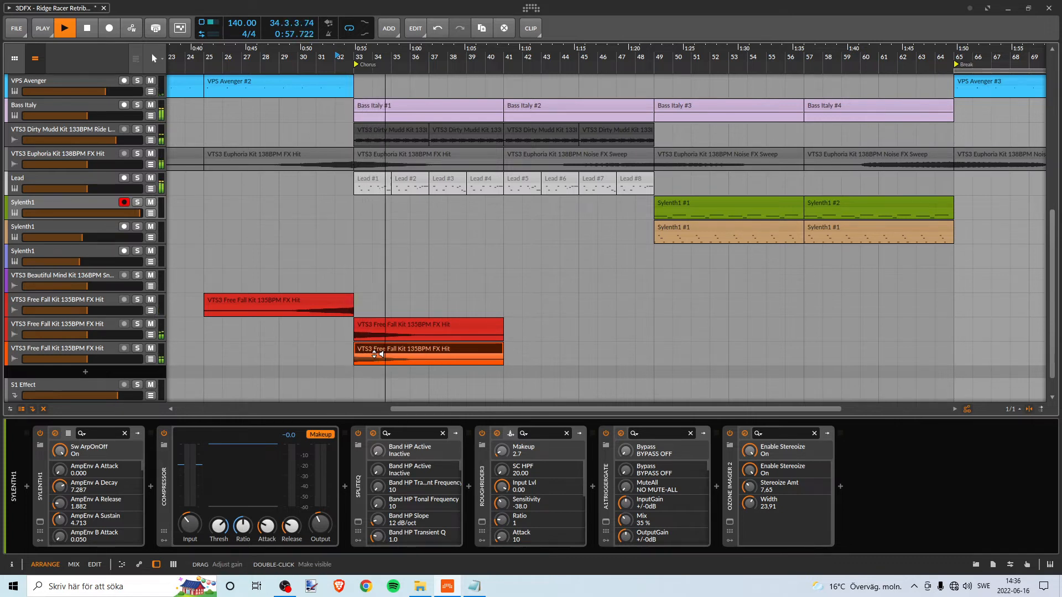
pyautogui.press('space')
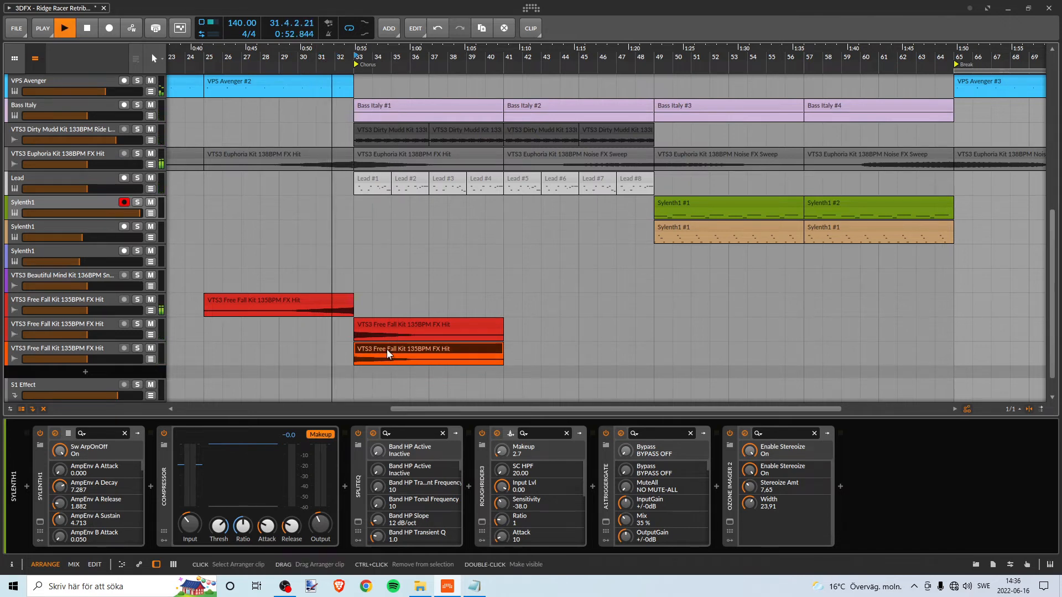
# - Play the transition into the Chorus with the orange FX Hit clip deleted, stop playback, and undo the deletion
pyautogui.press('Delete')
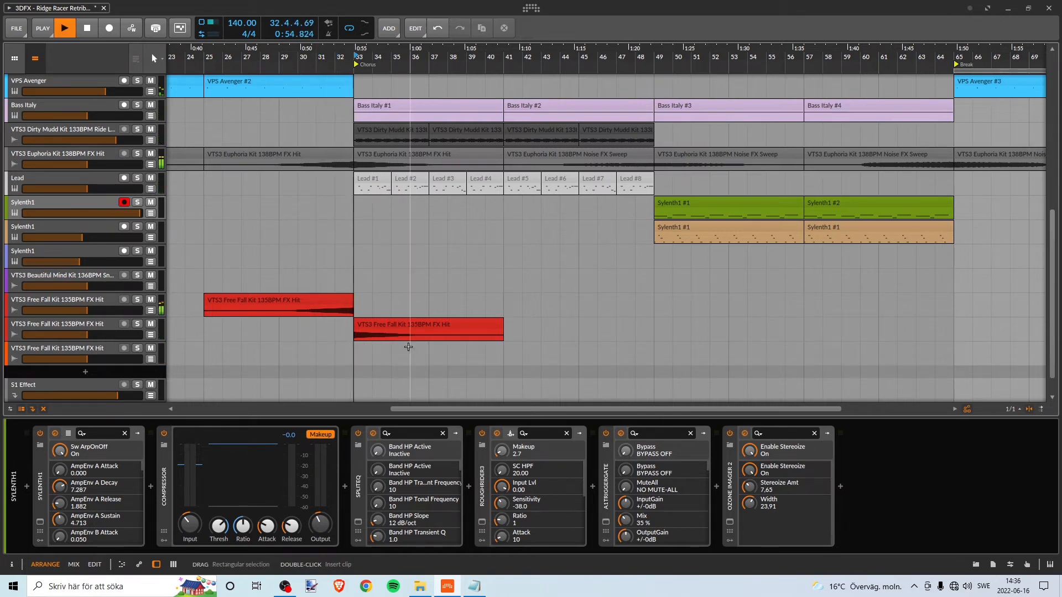
pyautogui.press('space')
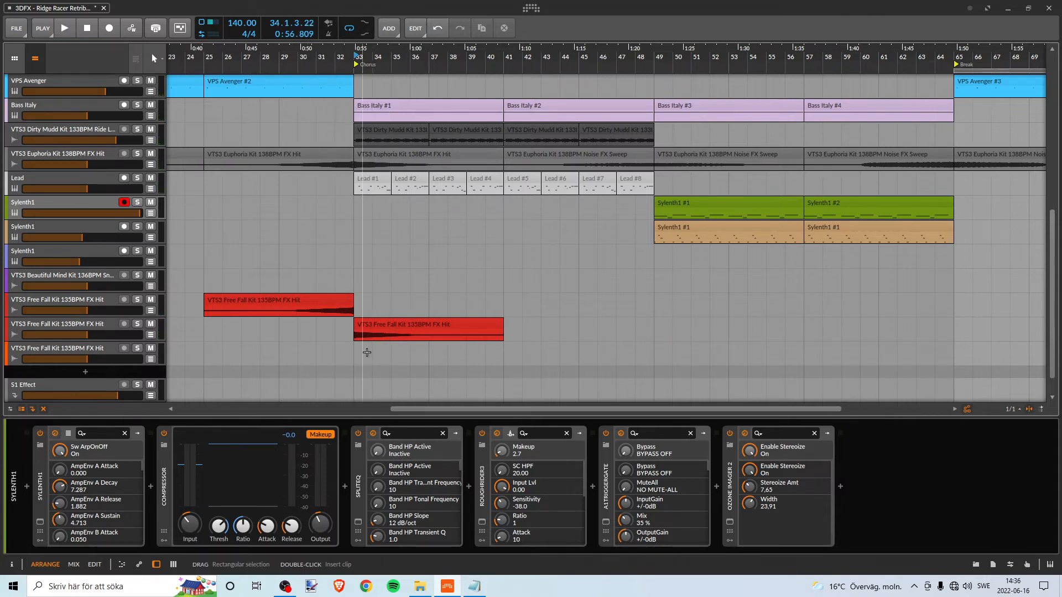
pyautogui.hotkey('ctrl', 'z')
# - Solo the orange FX Hit track, play it from bar 33, raise its clip gain, and replay it
pyautogui.click(138, 348)
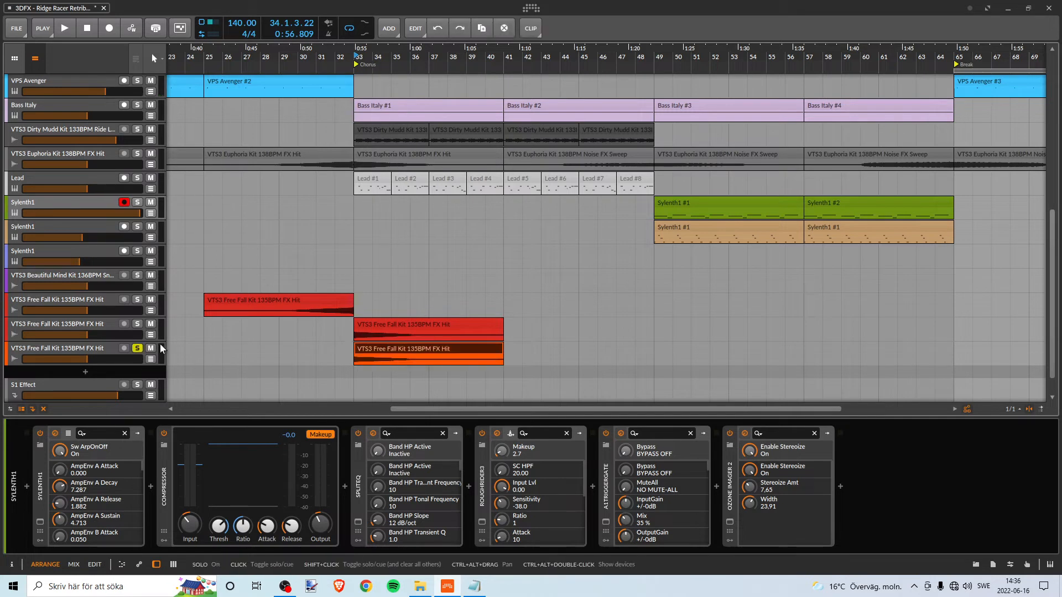
pyautogui.press('space')
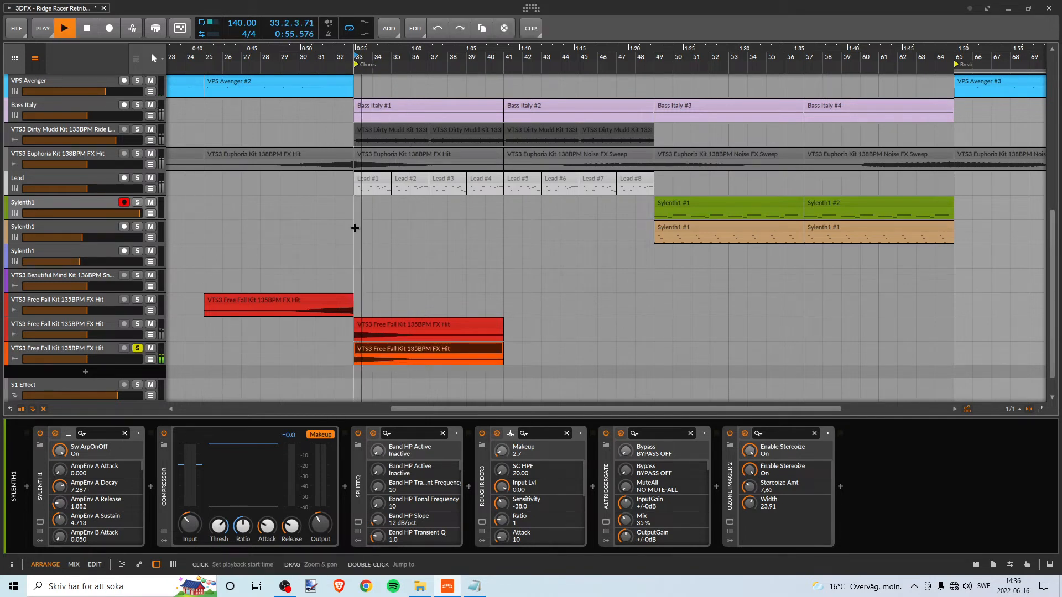
pyautogui.press('space')
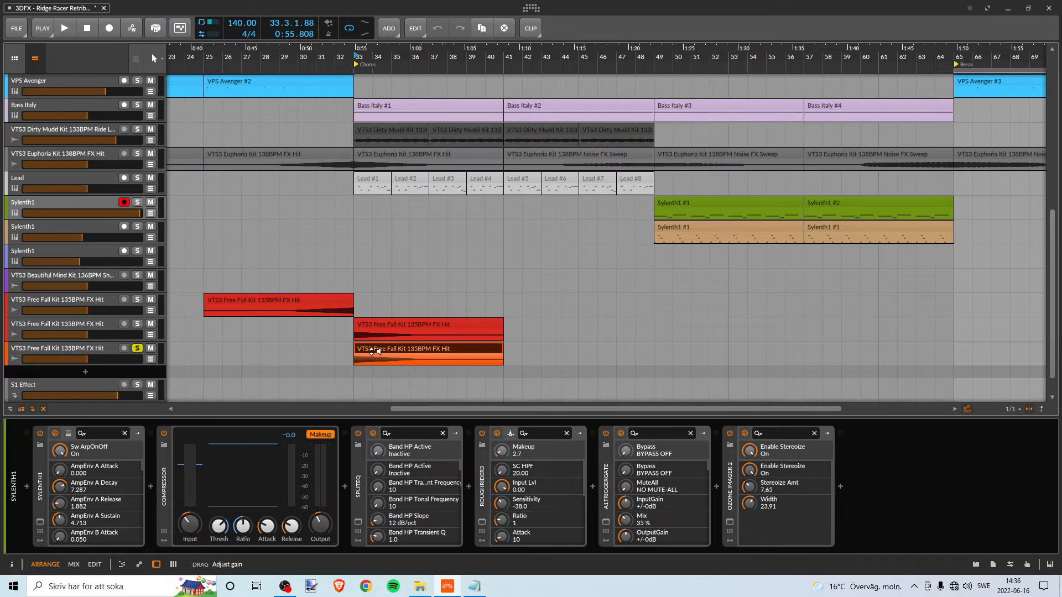
pyautogui.moveTo(369, 346); pyautogui.dragTo(369, 343)
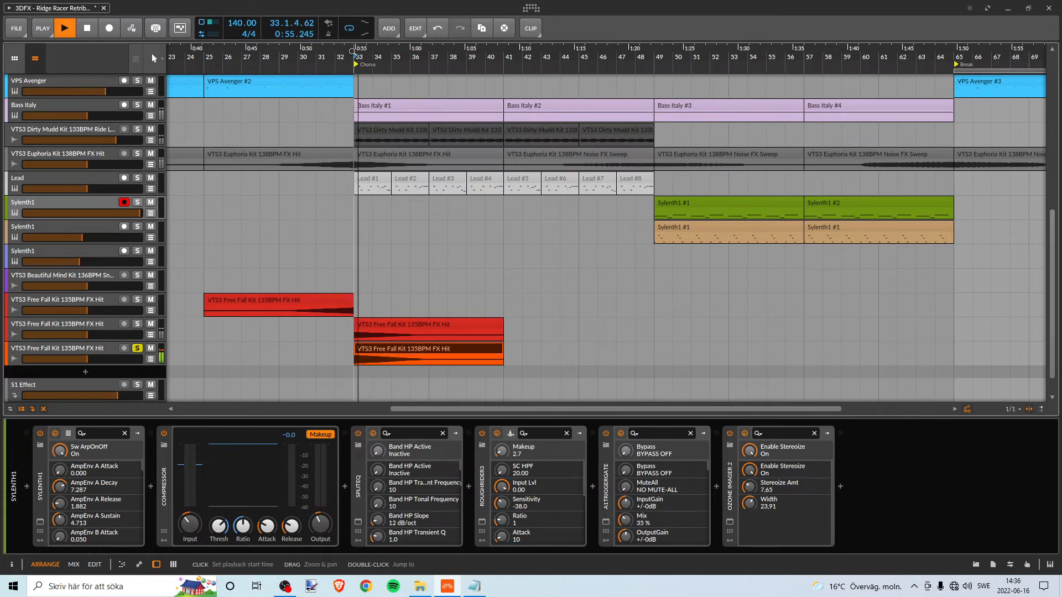
pyautogui.press('space')
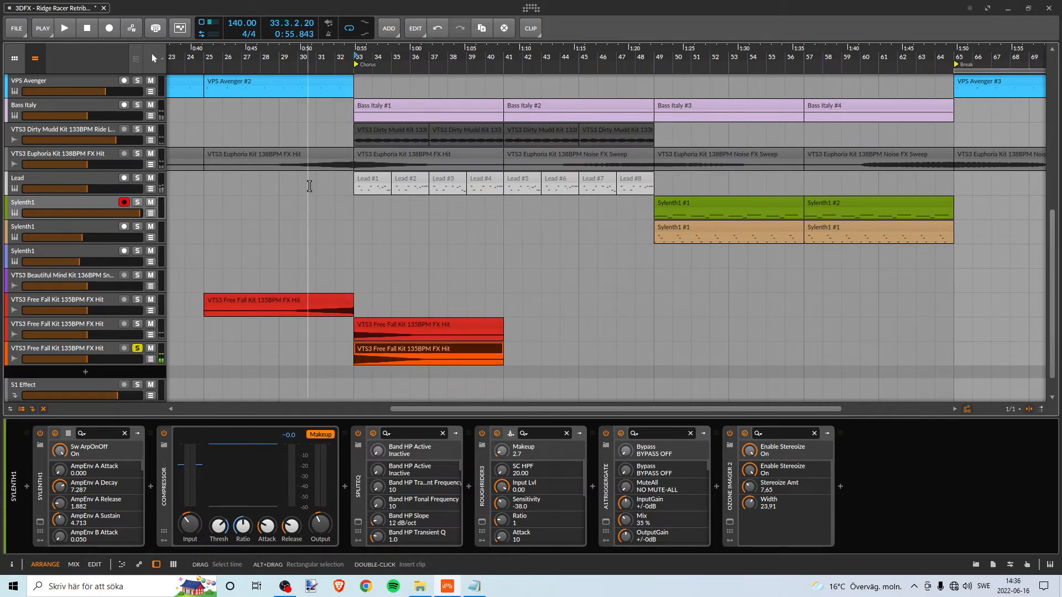
# - Mute the orange FX Hit track, play the red FX Hit soloed from bar 33, clear the solo, and select the red track
pyautogui.click(152, 350)
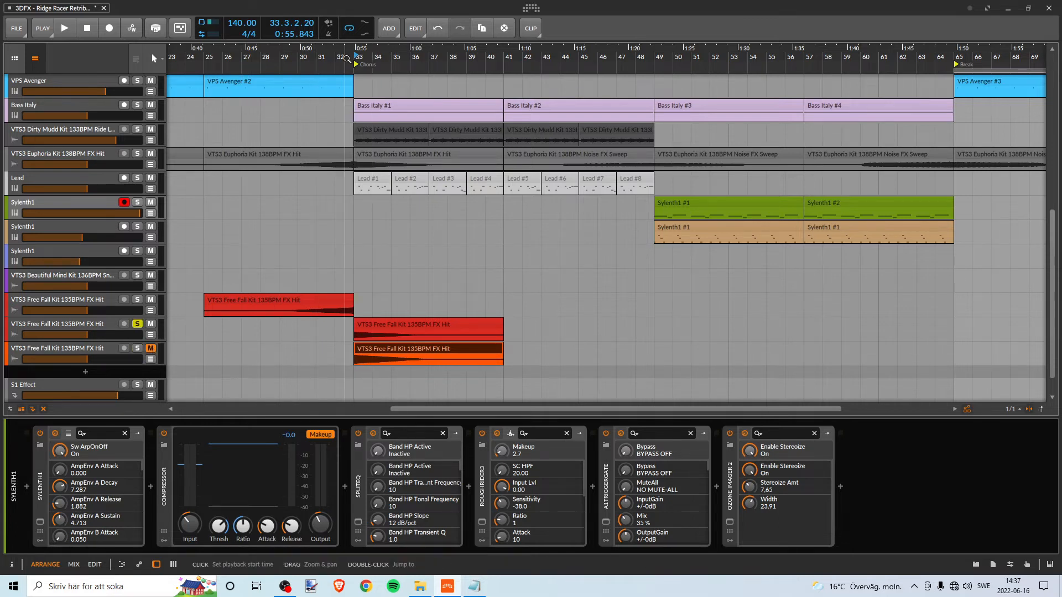
pyautogui.press('space')
pyautogui.click(135, 325)
pyautogui.click(109, 327)
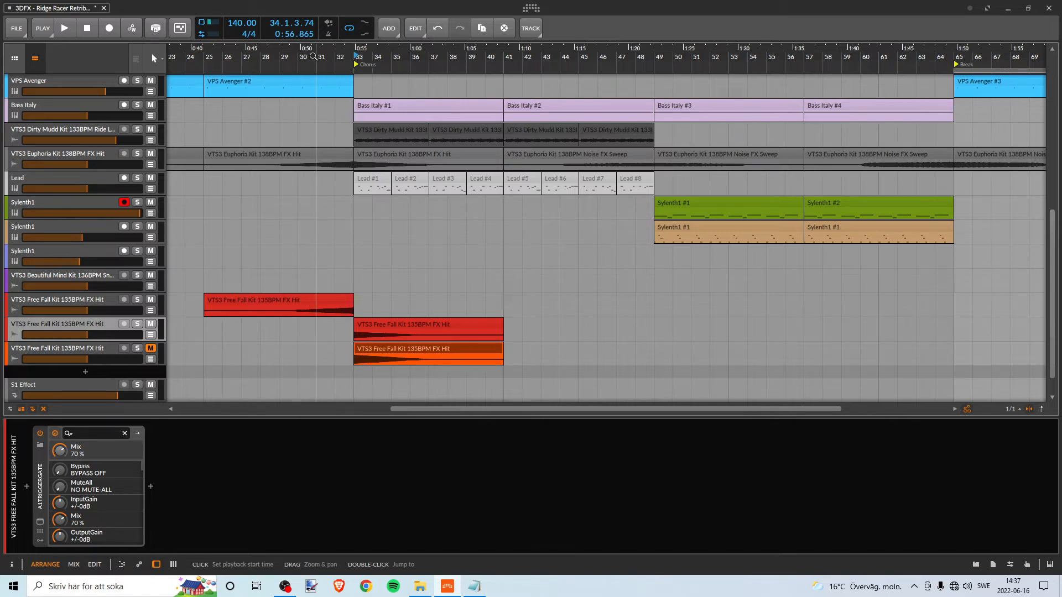
# - Play the transition into the Chorus from bar 31, stop playback, and delete the orange FX Hit track
pyautogui.press('space')
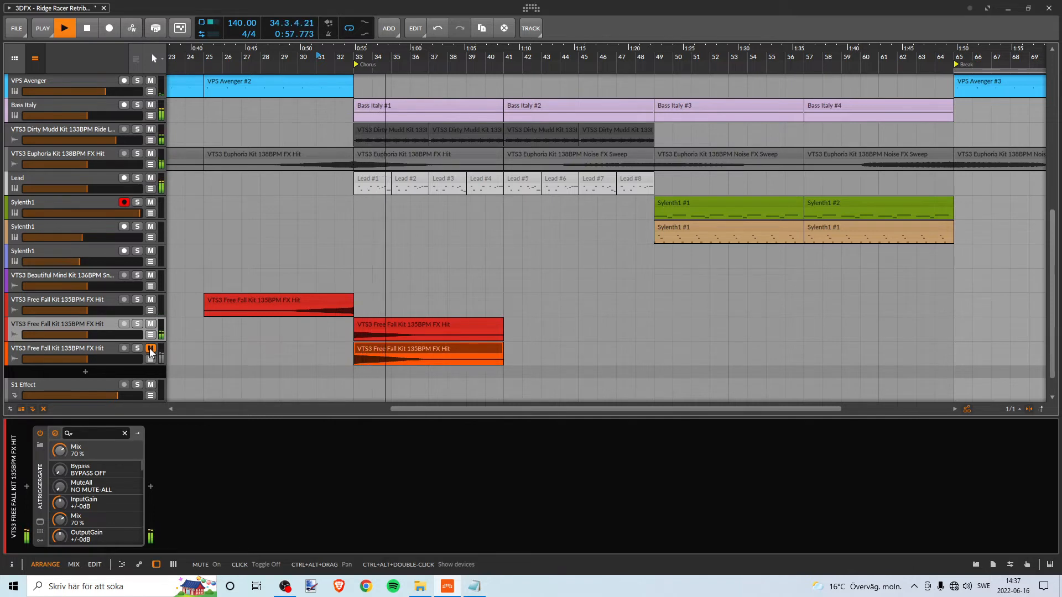
pyautogui.press('space')
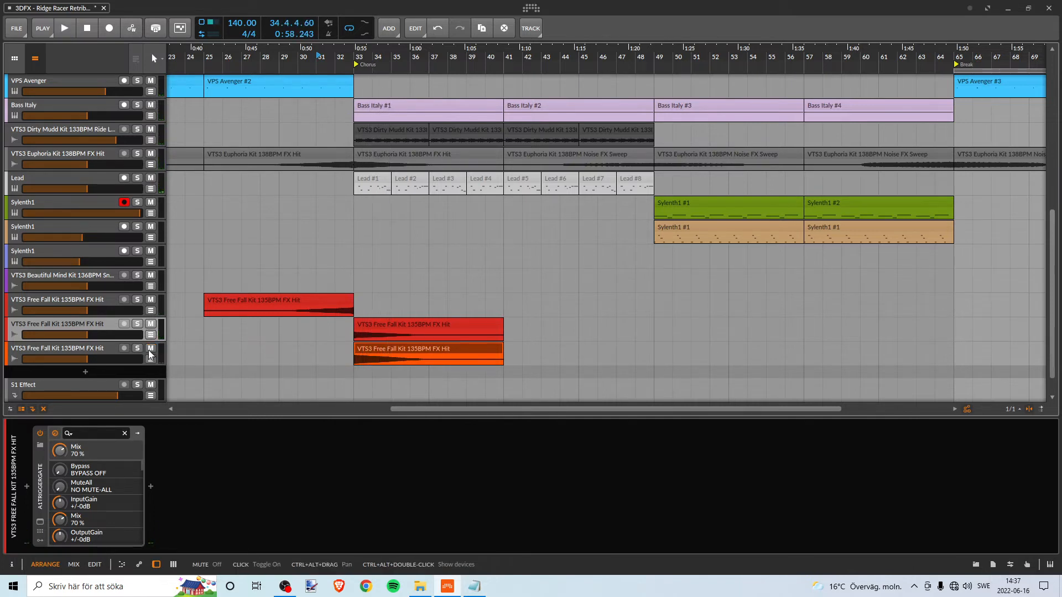
pyautogui.click(150, 348)
pyautogui.click(86, 349)
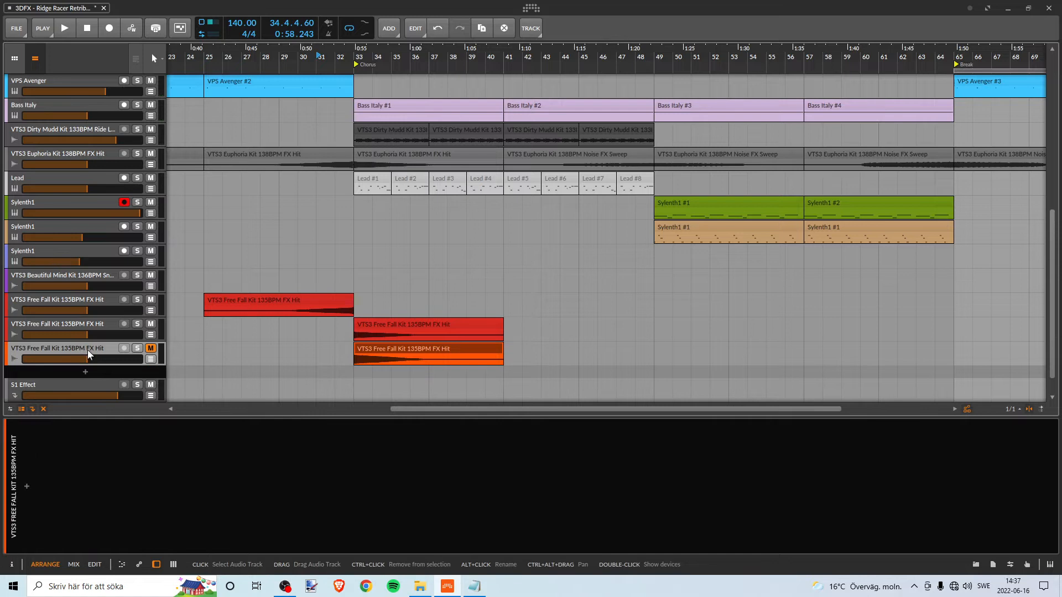
pyautogui.press('Delete')
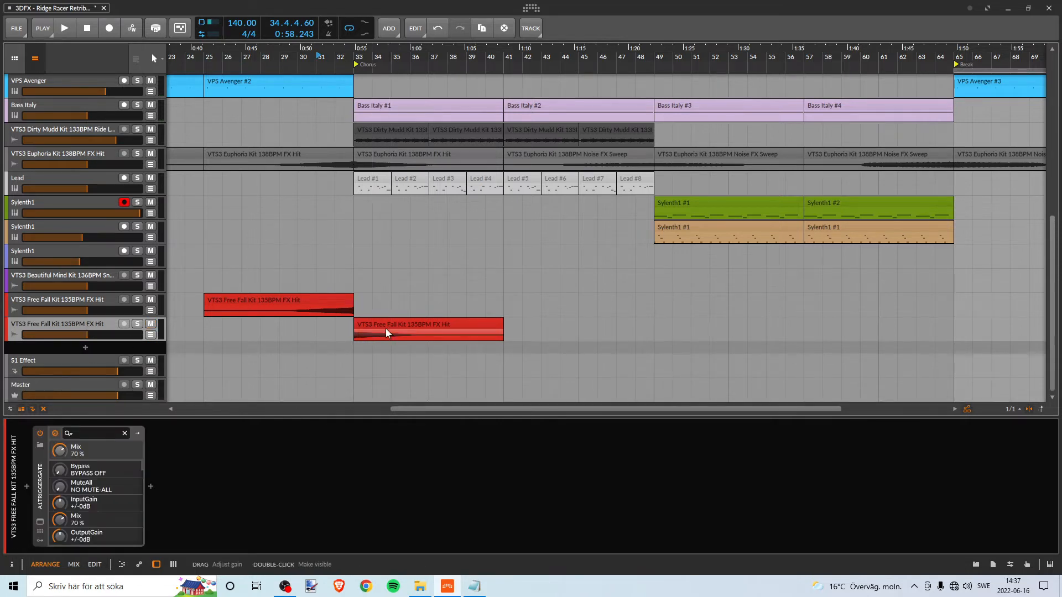
# - Open the A1TriggerGate plugin window on the red FX Hit track whose clip starts at bar 33
pyautogui.click(408, 330)
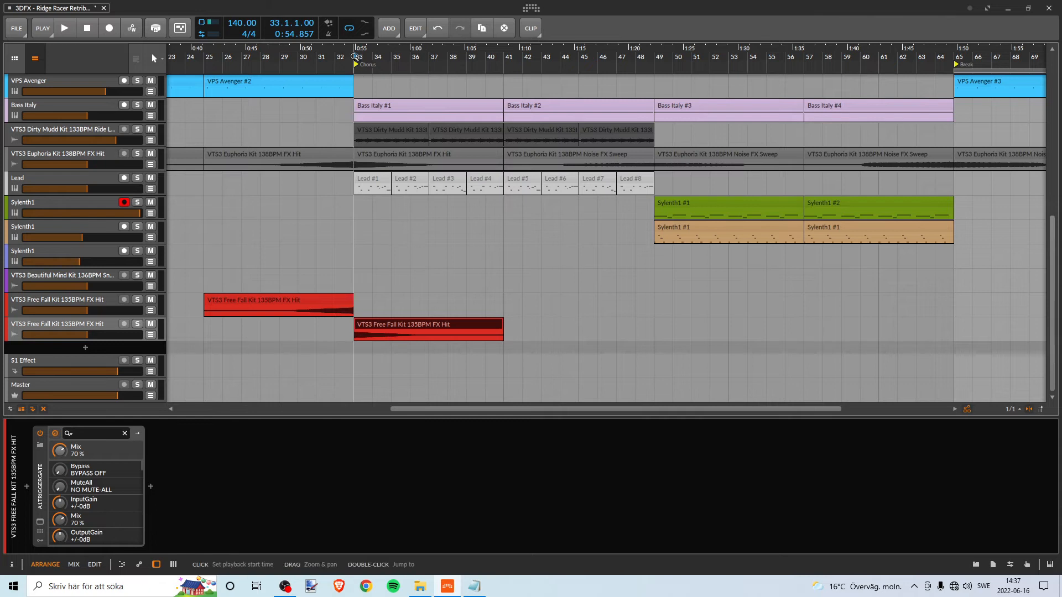
pyautogui.doubleClick(65, 321)
pyautogui.click(40, 521)
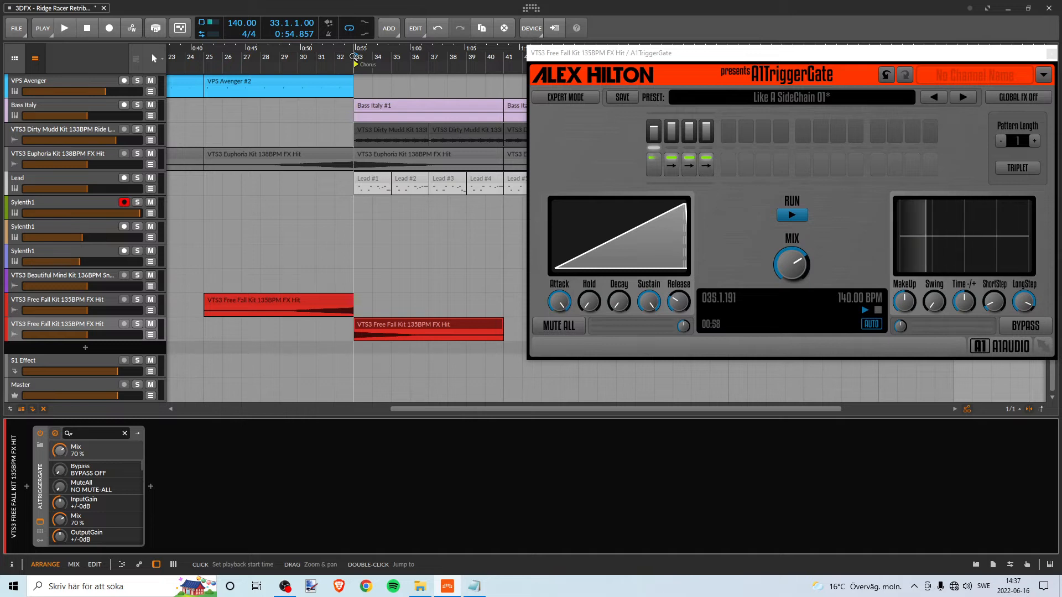
# - Play the gated red FX Hit soloed from bar 33 twice, stop playback, and clear the solo
pyautogui.press('space')
pyautogui.click(137, 324)
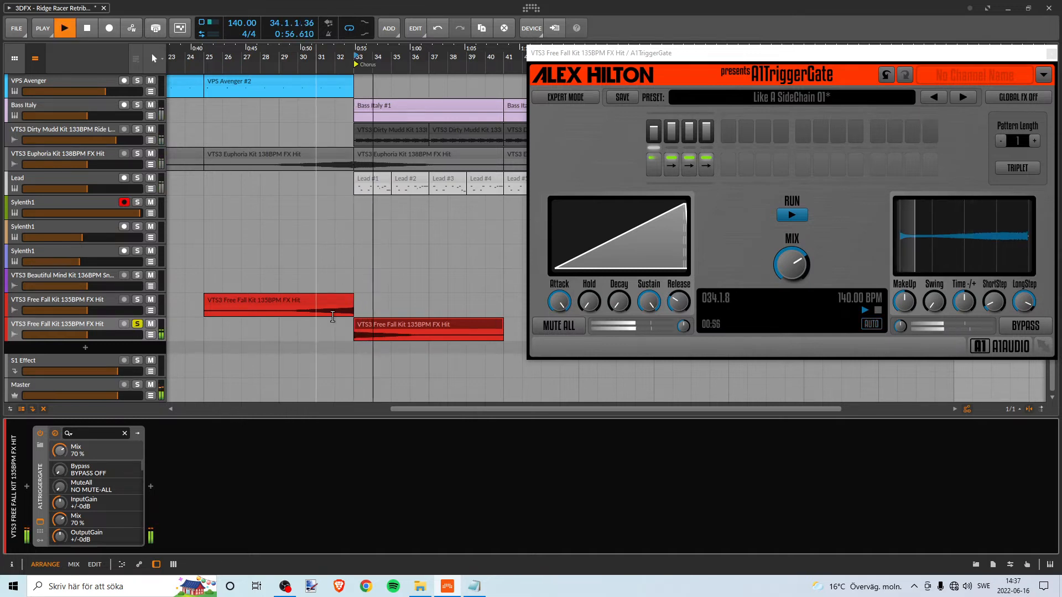
pyautogui.press('space')
pyautogui.press('space')
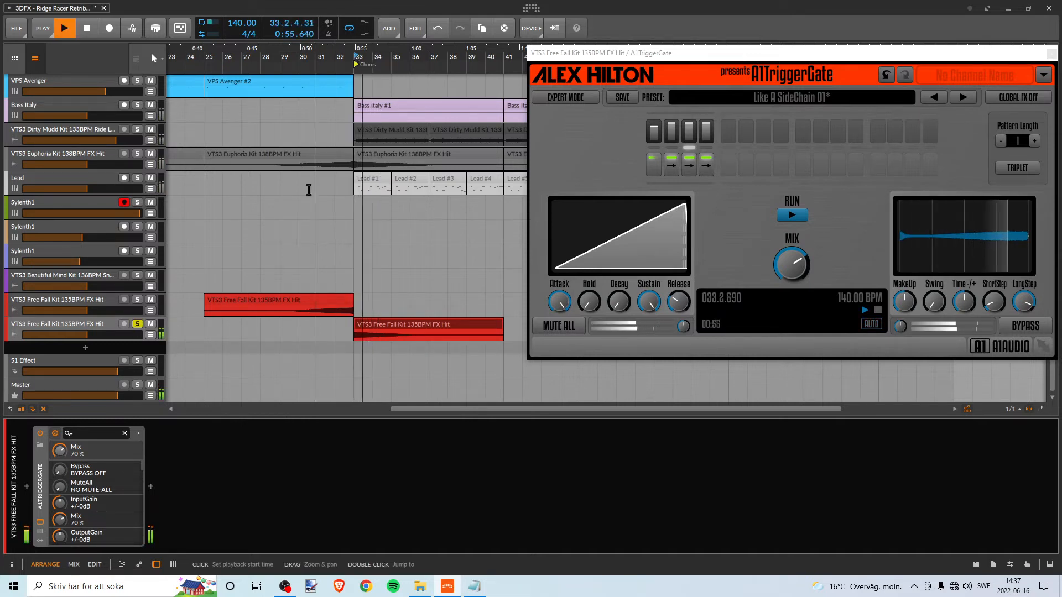
# - Play the Chorus opening from bar 33 with all unmuted tracks and the gated red FX Hit, and stop playback
pyautogui.press('space')
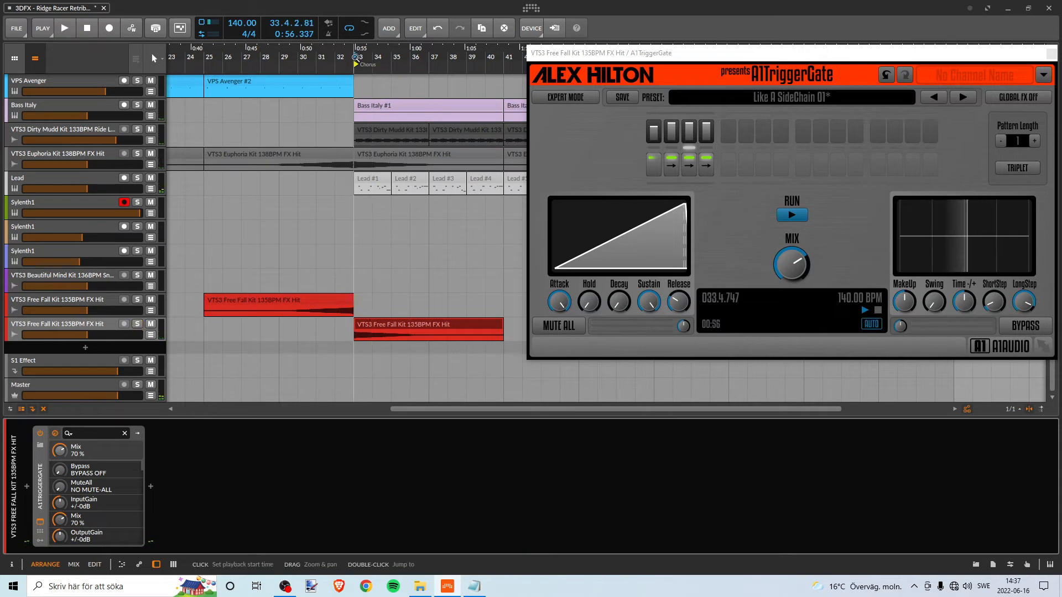
pyautogui.press('space')
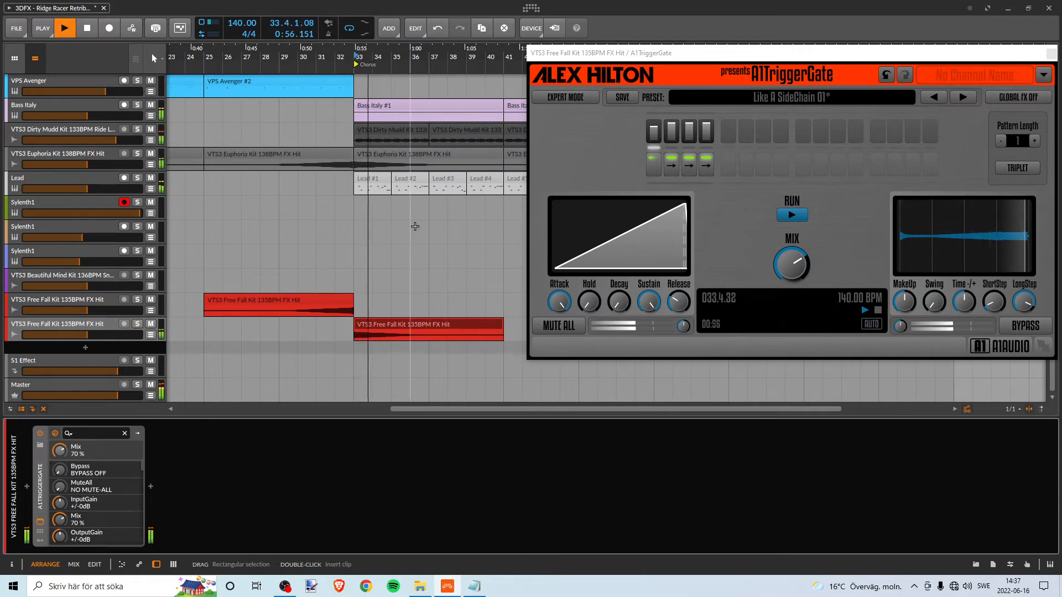
pyautogui.scroll(3, 408, 323)
pyautogui.scroll(-3, 407, 321)
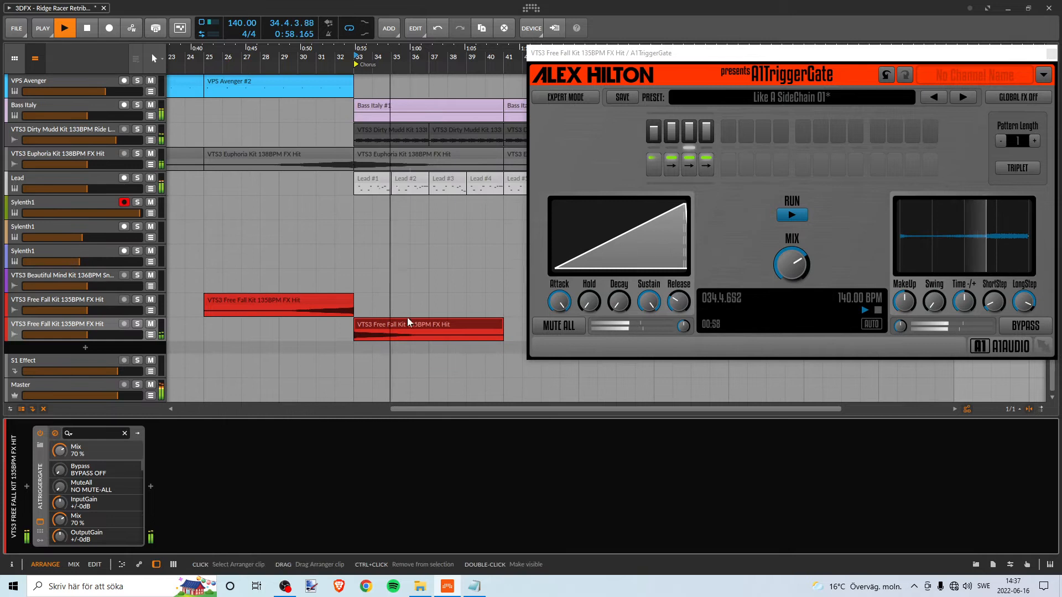
pyautogui.press('space')
# - Mute the VTS3 Dirty Mudd Kit 133BPM Ride track and the VTS3 Euphoria Kit 138BPM FX Hit track
pyautogui.scroll(3, 408, 298)
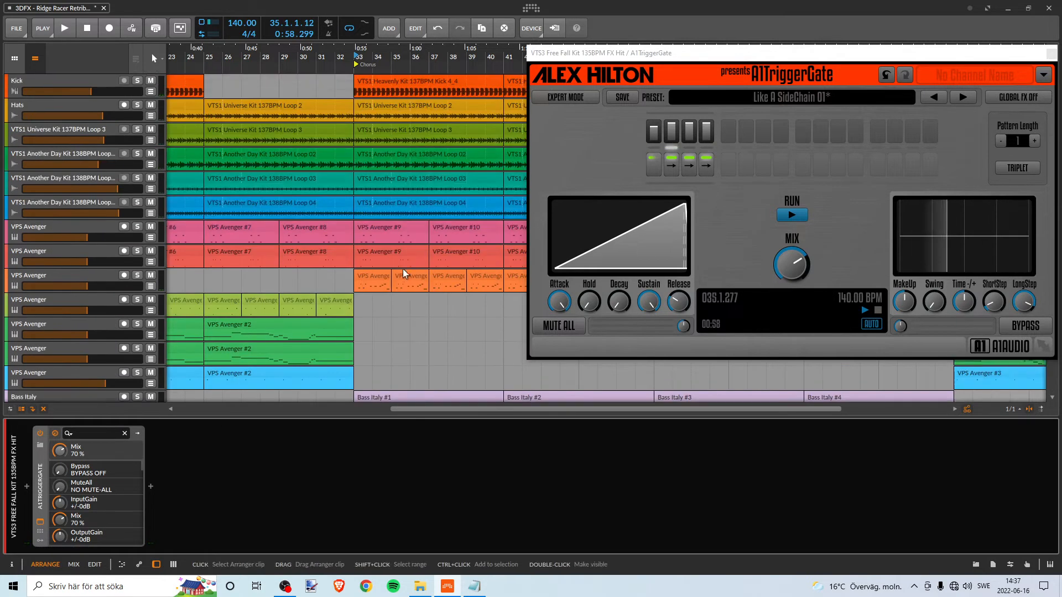
pyautogui.scroll(-5, 404, 260)
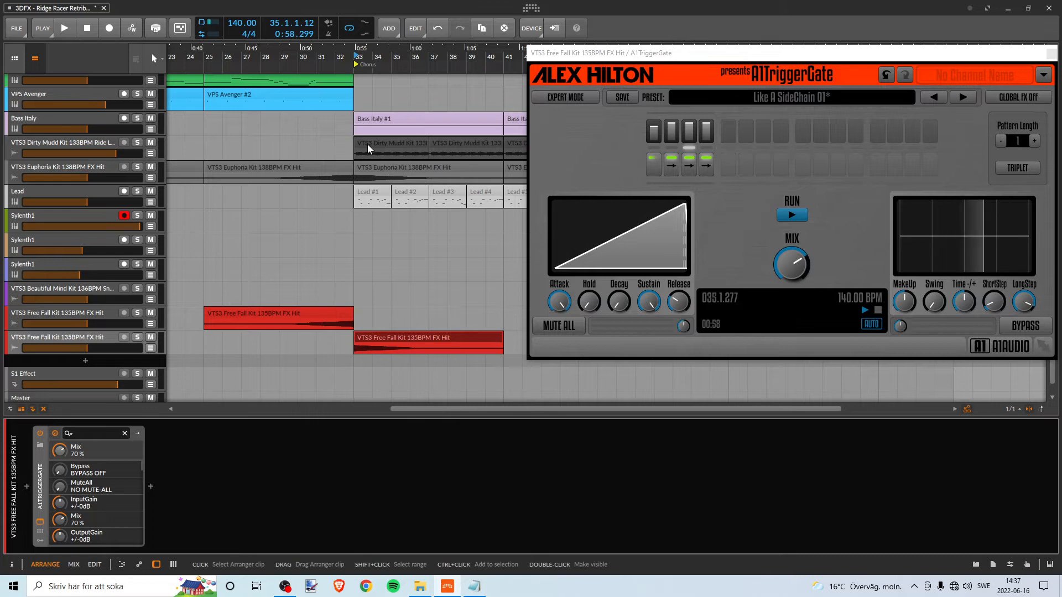
pyautogui.click(151, 143)
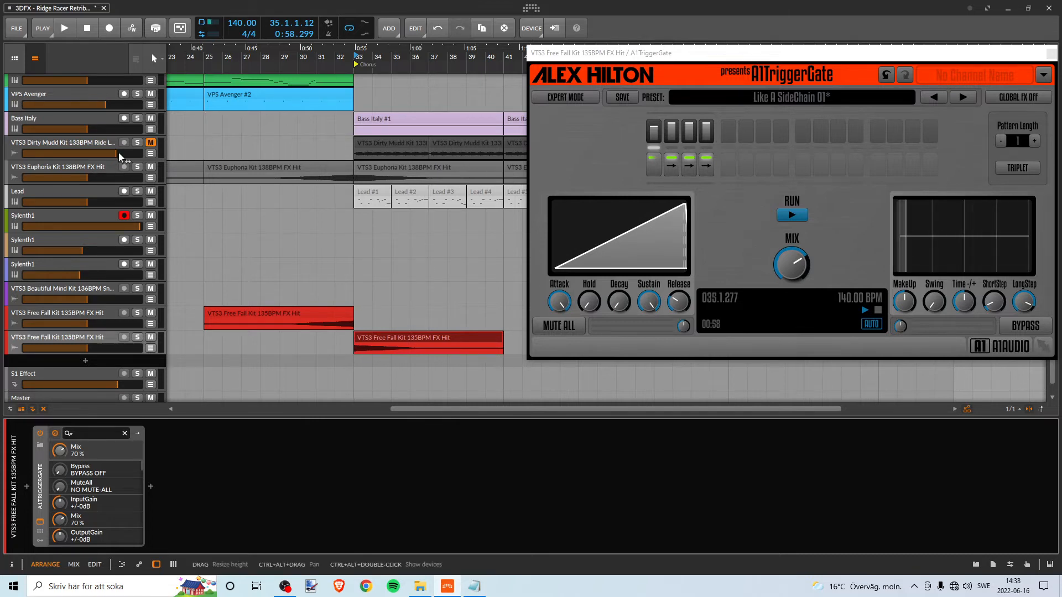
pyautogui.click(151, 166)
# - Play the transition into the Chorus twice from bar 32 with the Ride and Euphoria FX Hit tracks muted, and stop playback
pyautogui.click(345, 59)
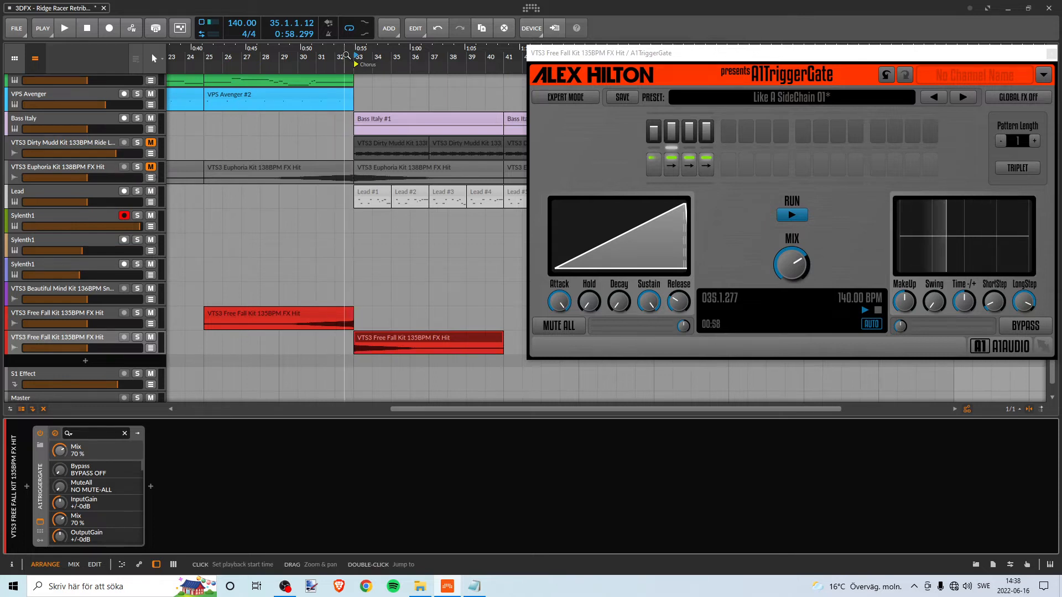
pyautogui.press('space')
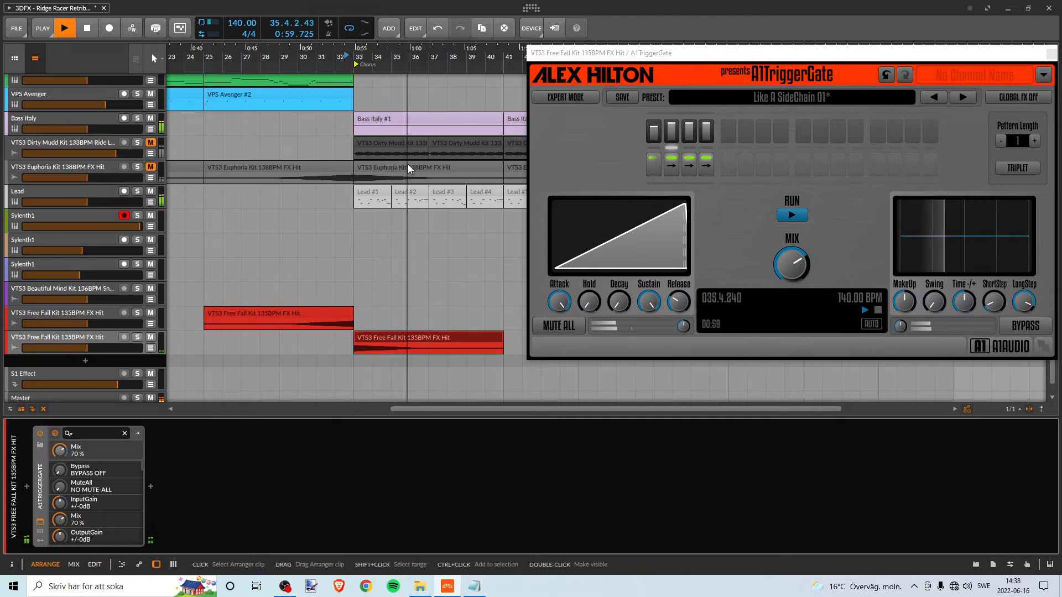
pyautogui.press('space')
pyautogui.press('space')
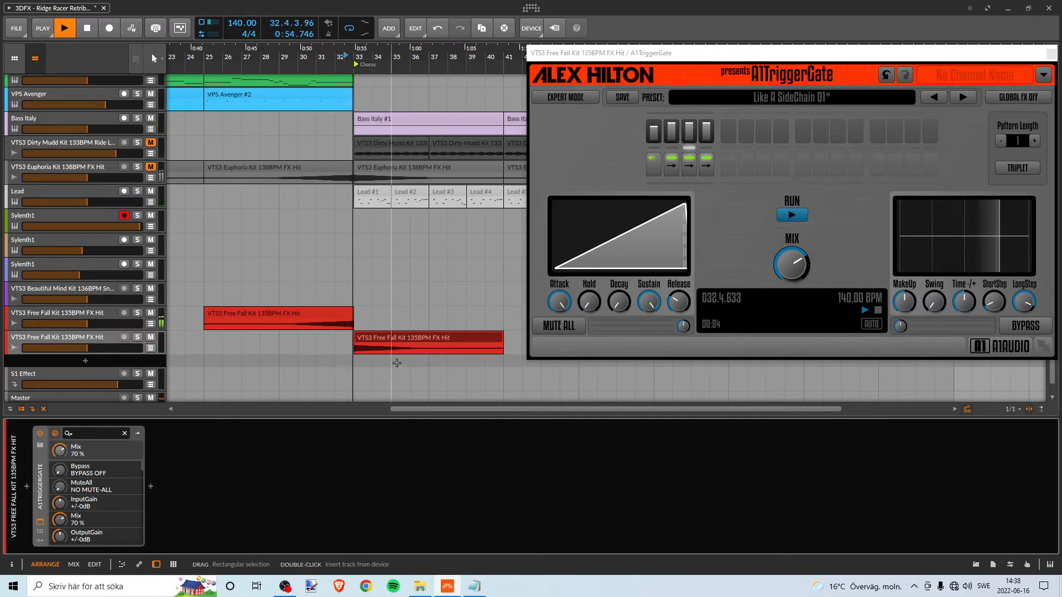
pyautogui.press('space')
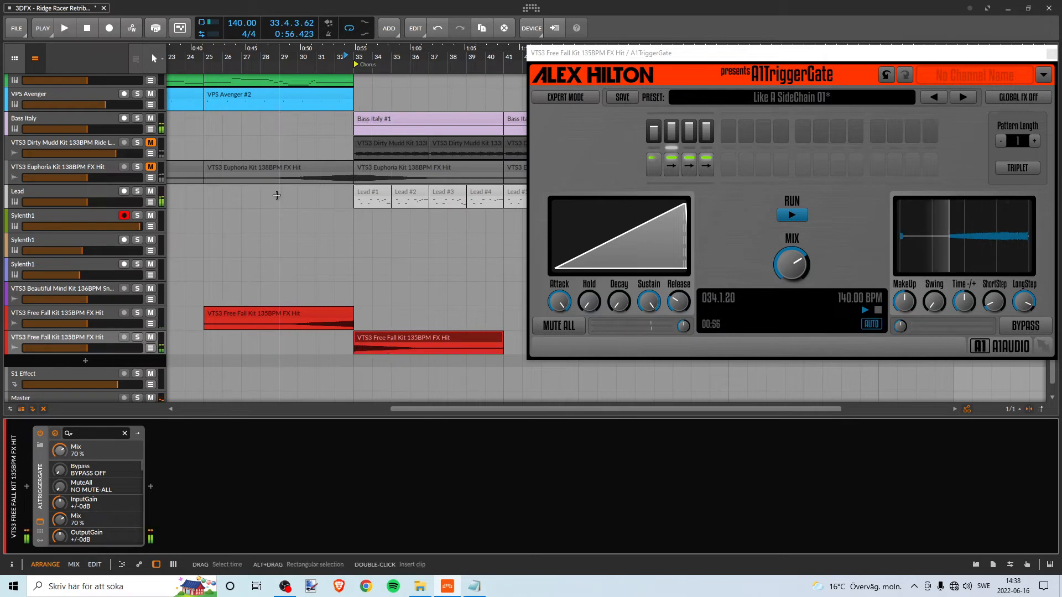
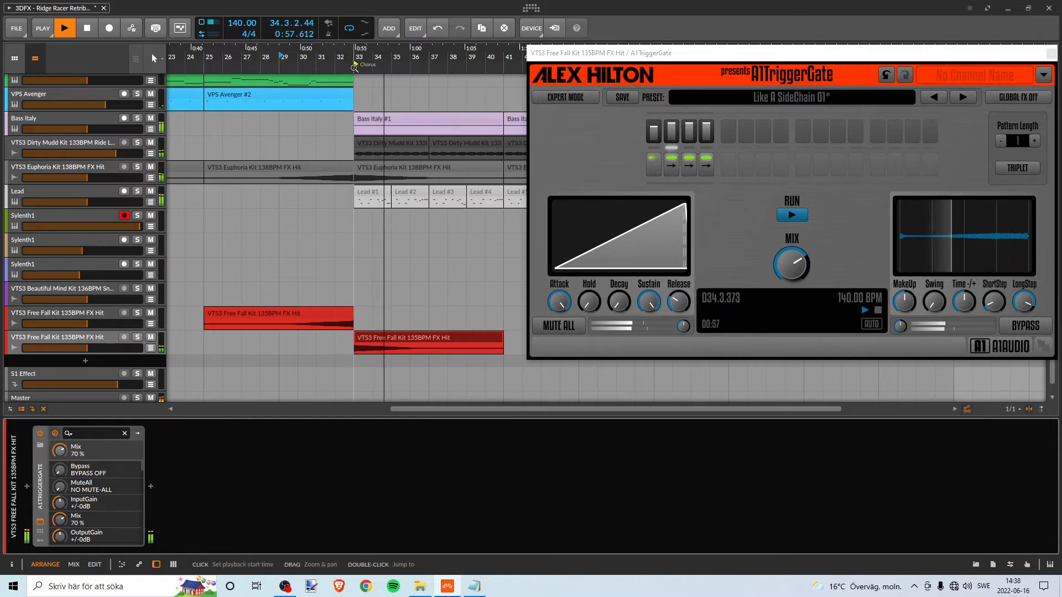
# - Raise the gain of the gated red FX Hit clip at bar 33 slightly and play the transition from bar 32
pyautogui.press('space')
pyautogui.click(373, 339)
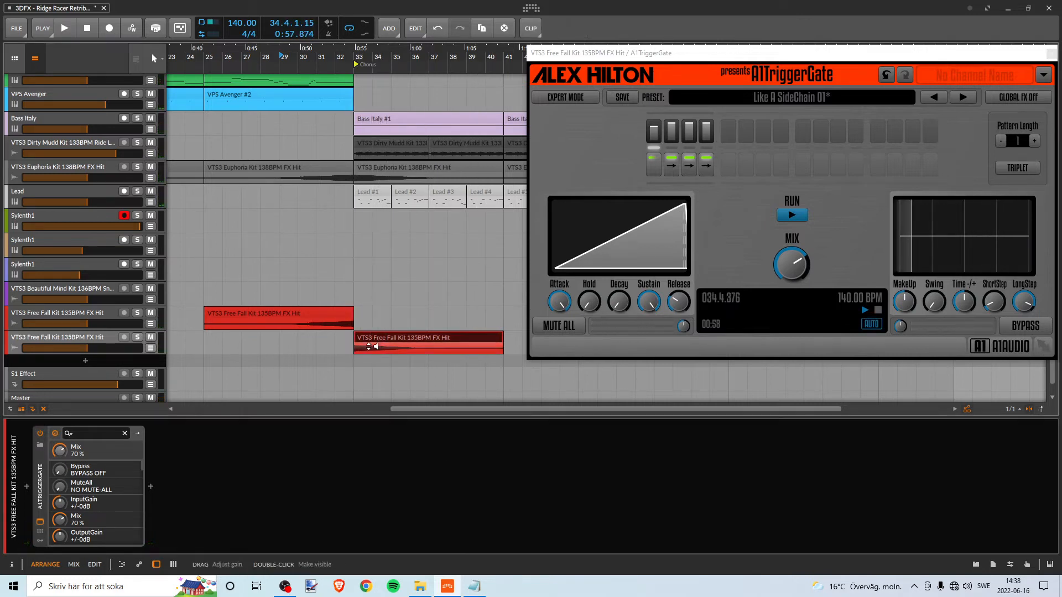
pyautogui.moveTo(367, 334); pyautogui.dragTo(368, 327)
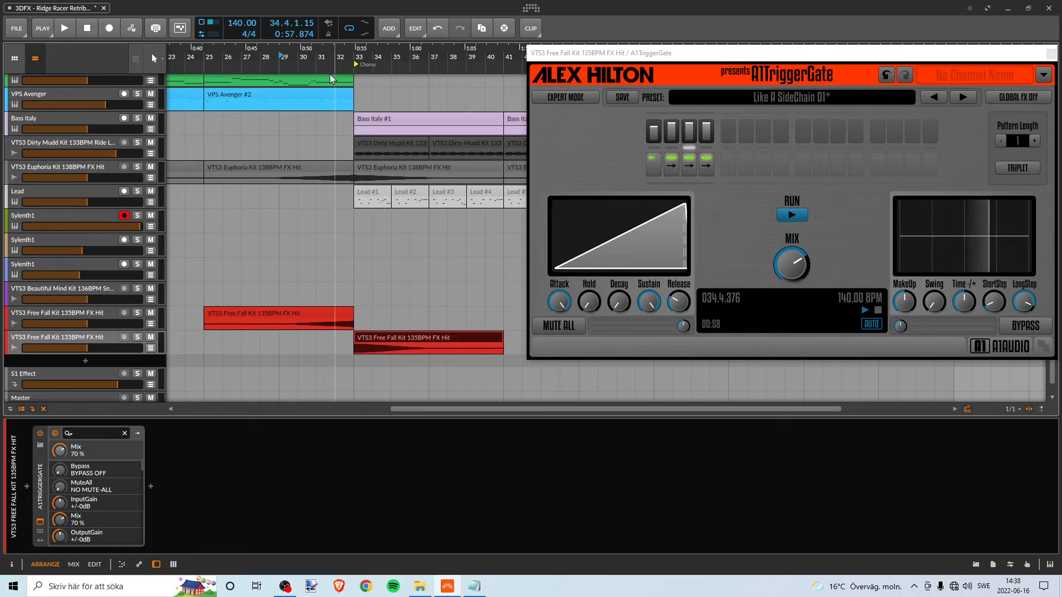
pyautogui.press('space')
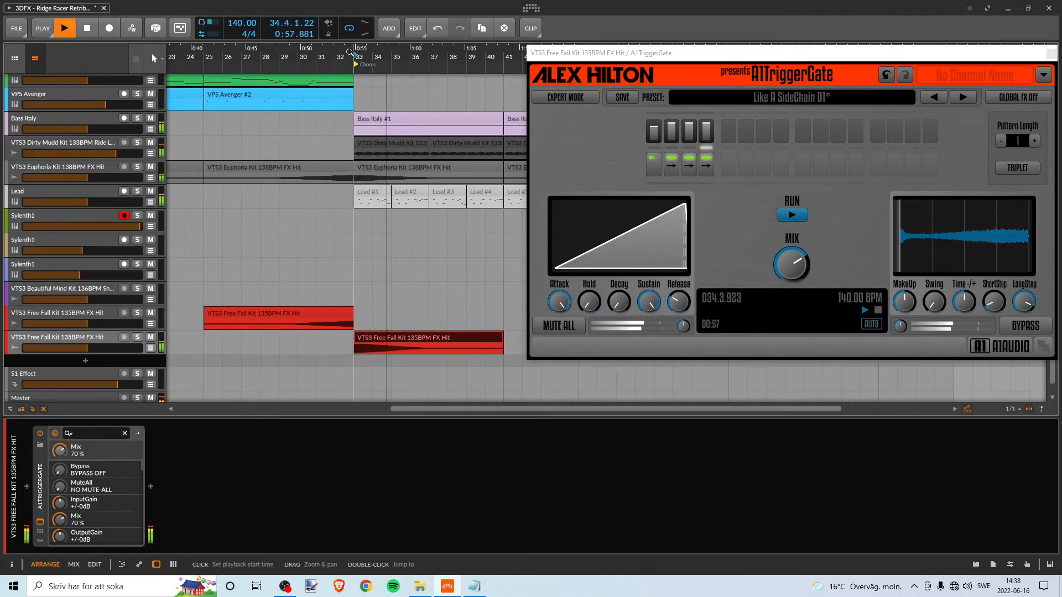
pyautogui.press('space')
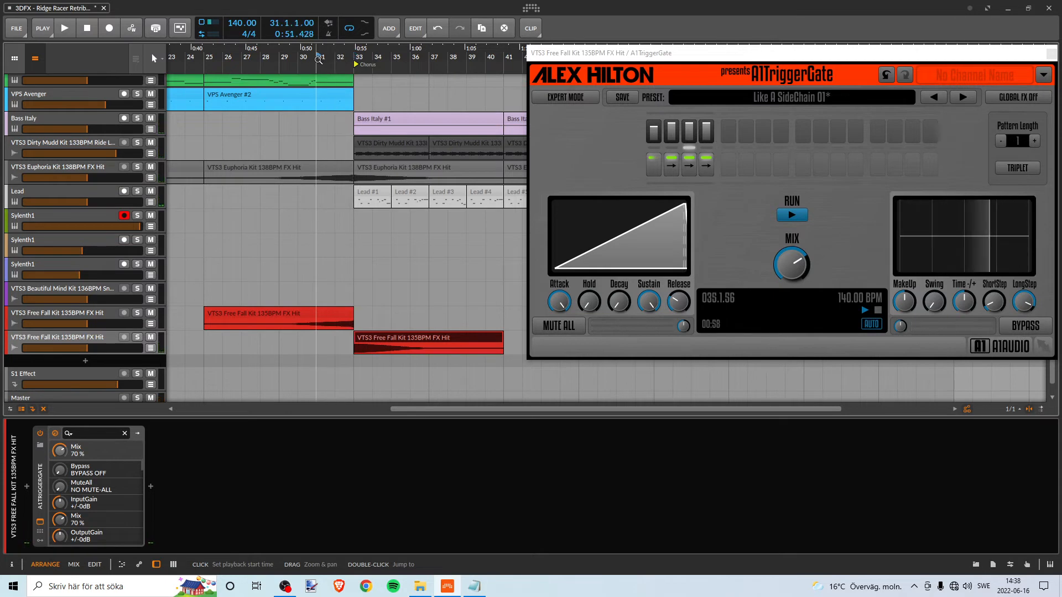
# - Play the transition into the Chorus twice from bar 31 with the louder red FX Hit, and stop playback
pyautogui.press('space')
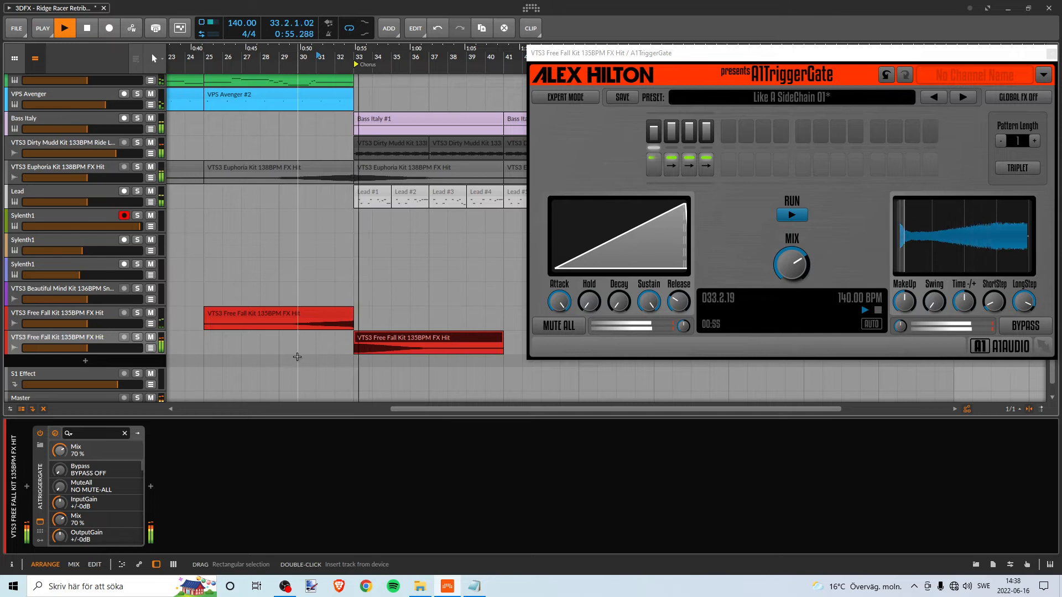
pyautogui.press('space')
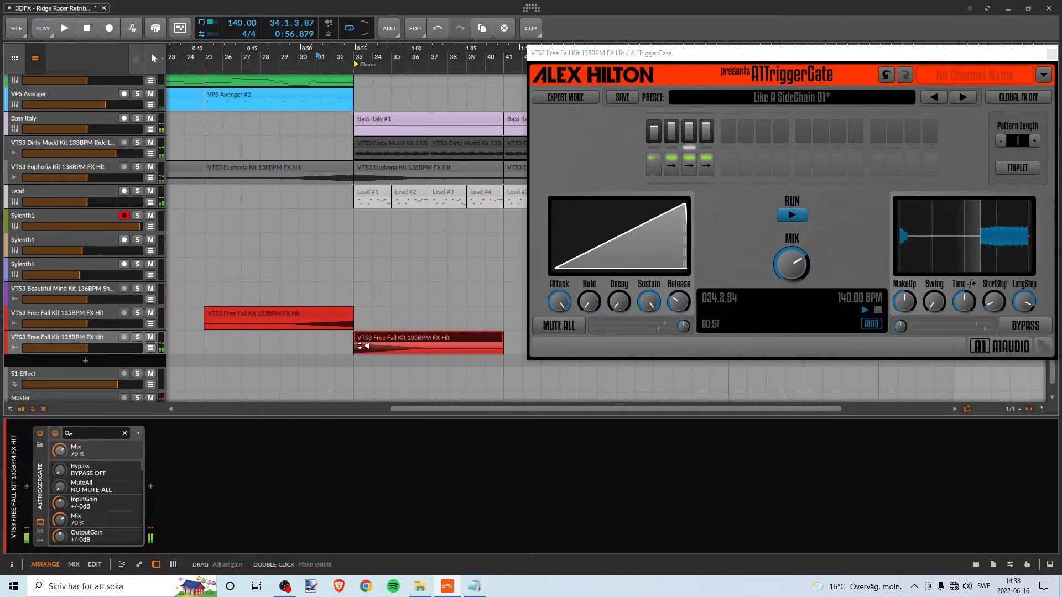
pyautogui.press('space')
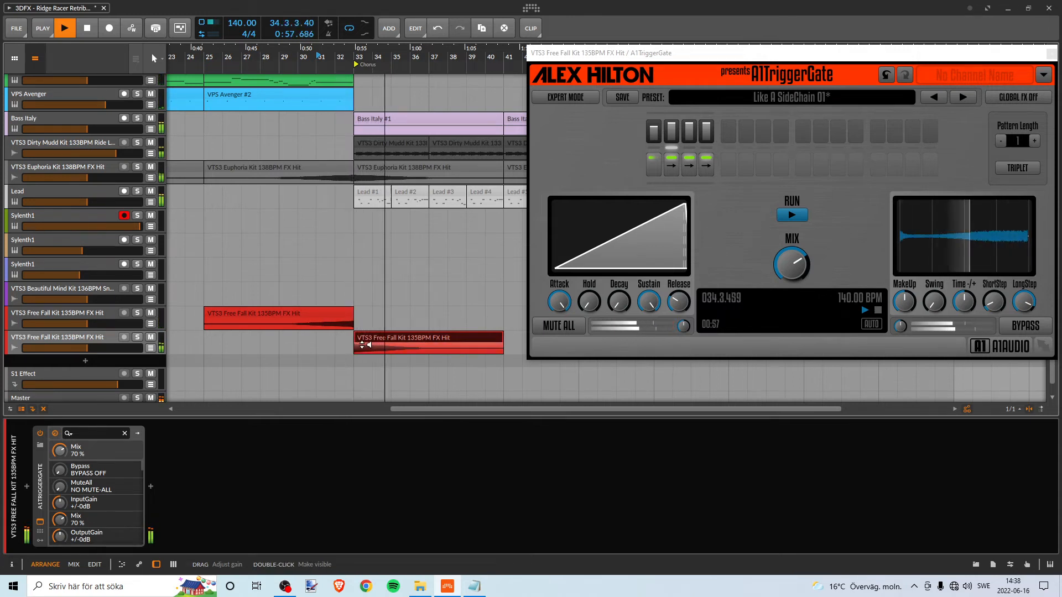
pyautogui.press('space')
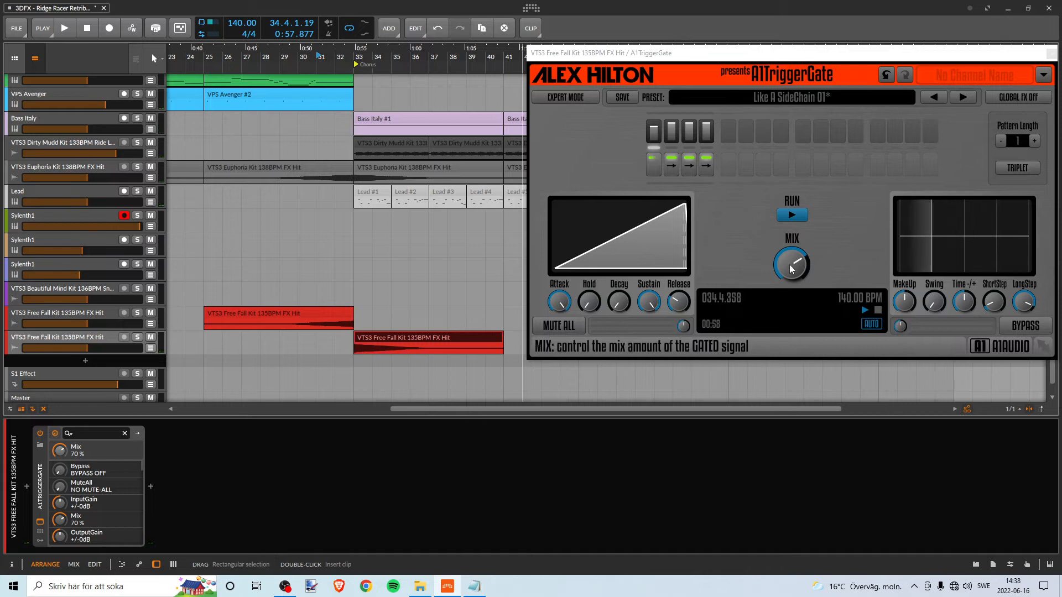
# - Set the A1TriggerGate mix to 80 % and play the transition into the Chorus from bar 32
pyautogui.moveTo(789, 264); pyautogui.dragTo(788, 261)
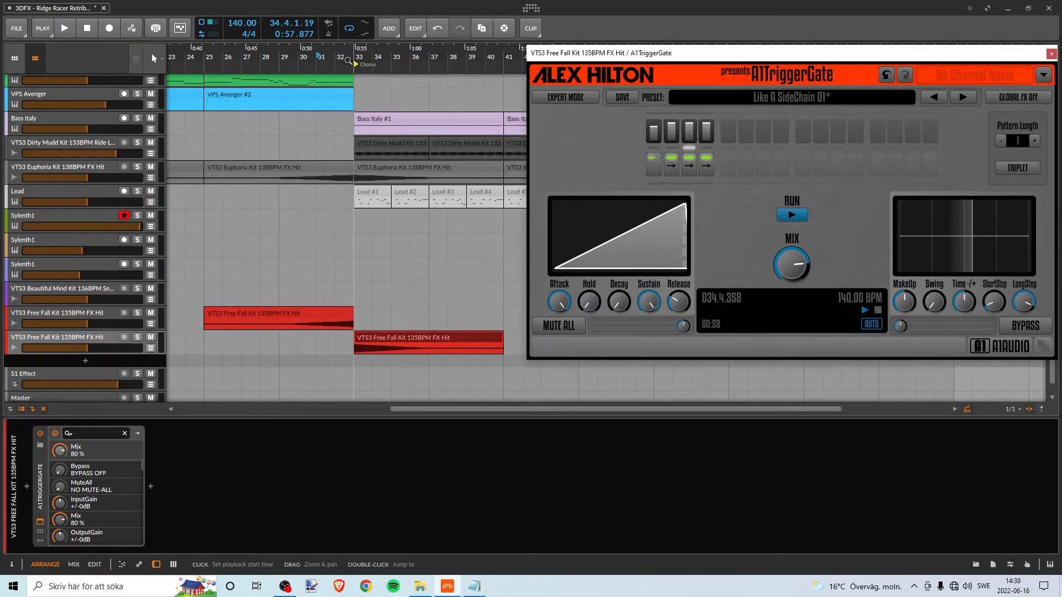
pyautogui.click(348, 61)
pyautogui.press('space')
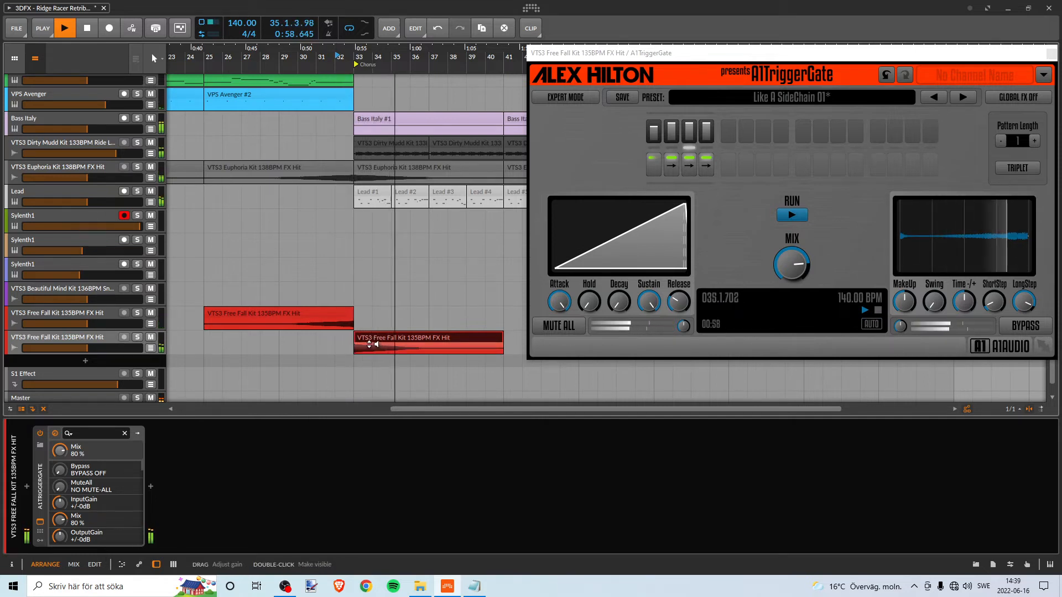
pyautogui.press('space')
# - Set the A1TriggerGate mix to 91 % and play the transition twice from bar 32, stopping playback each time
pyautogui.moveTo(794, 271); pyautogui.dragTo(794, 260)
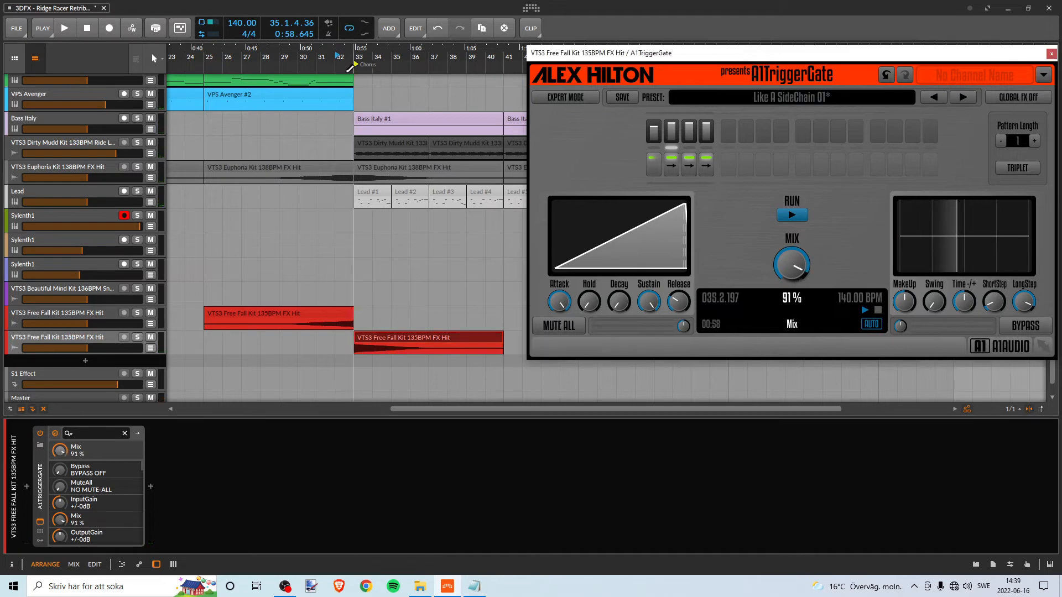
pyautogui.click(65, 28)
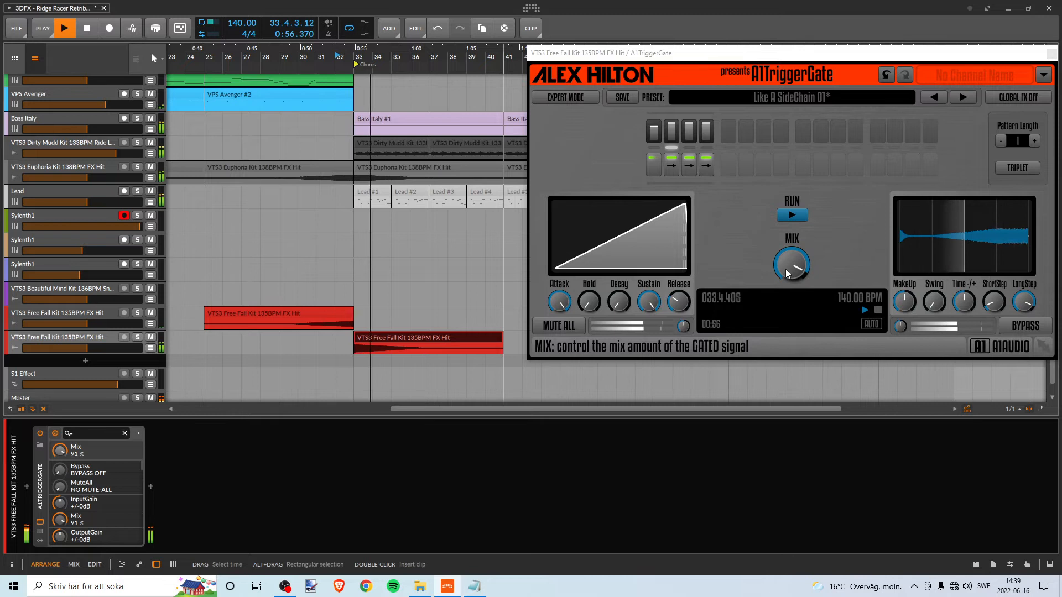
pyautogui.press('space')
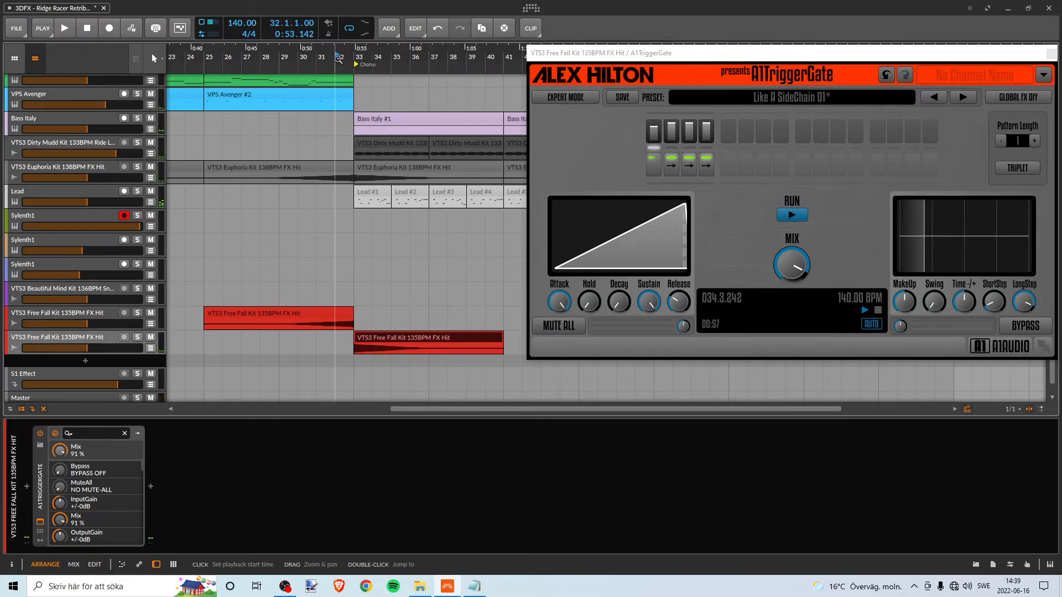
pyautogui.press('space')
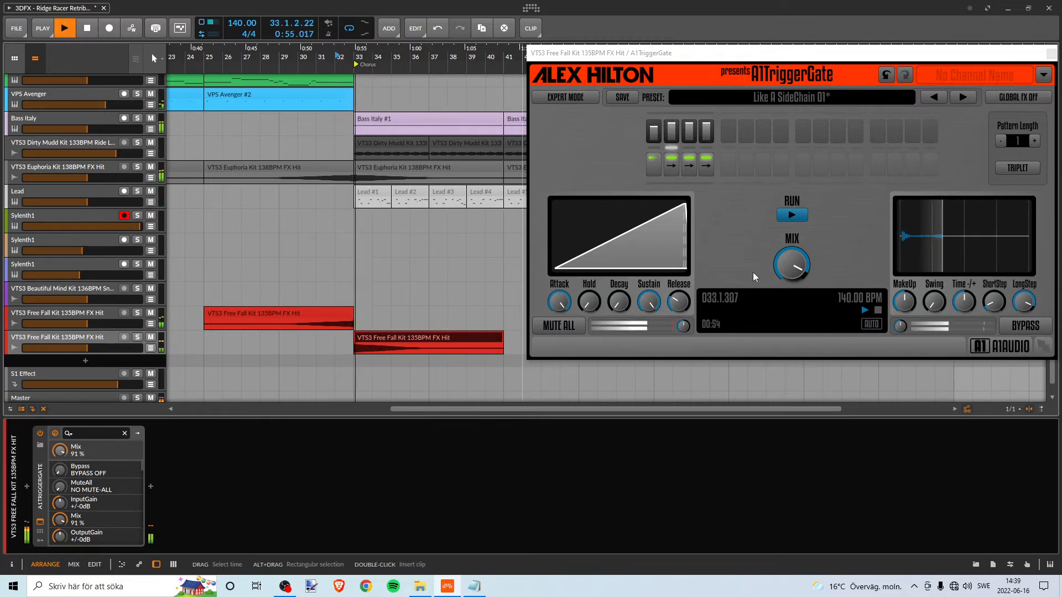
pyautogui.press('space')
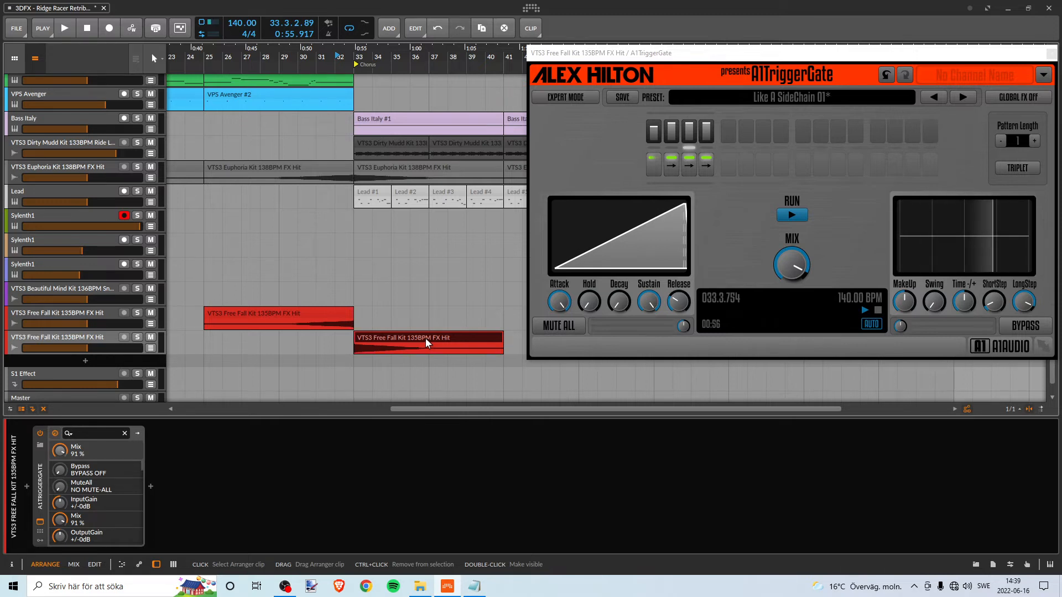
# - Undo the clip gain increase and the unmuting of the Ride and Euphoria FX Hit tracks, and play the transition from bar 32
pyautogui.hotkey('ctrl', 'z')
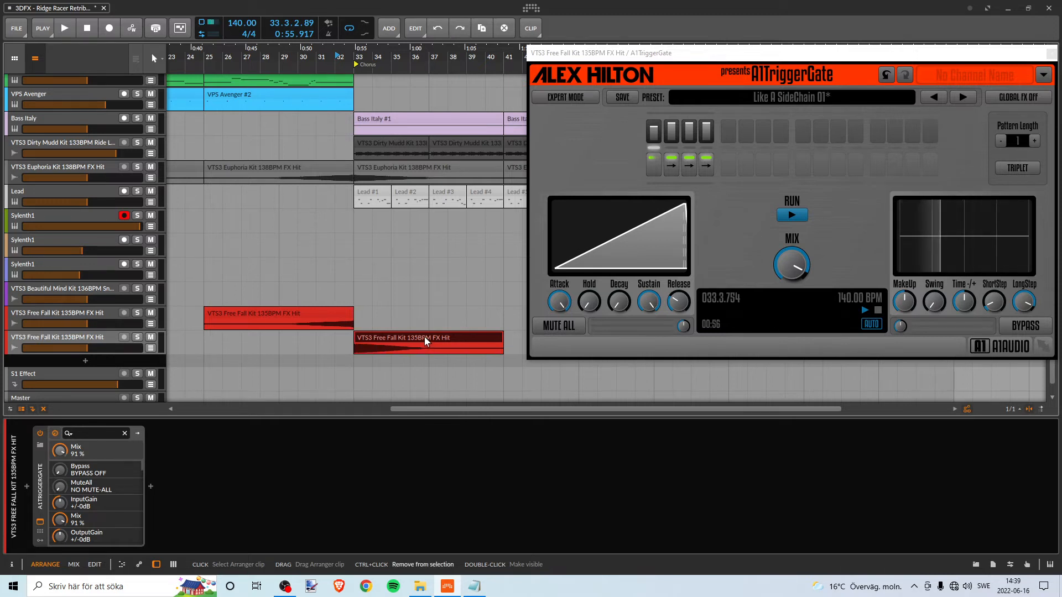
pyautogui.hotkey('ctrl', 'z')
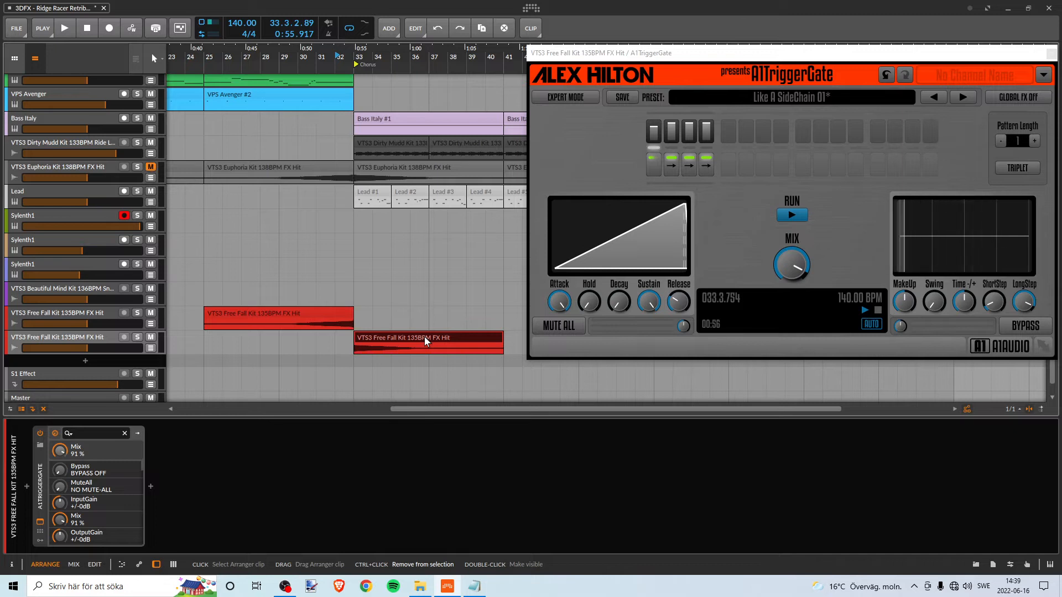
pyautogui.press('space')
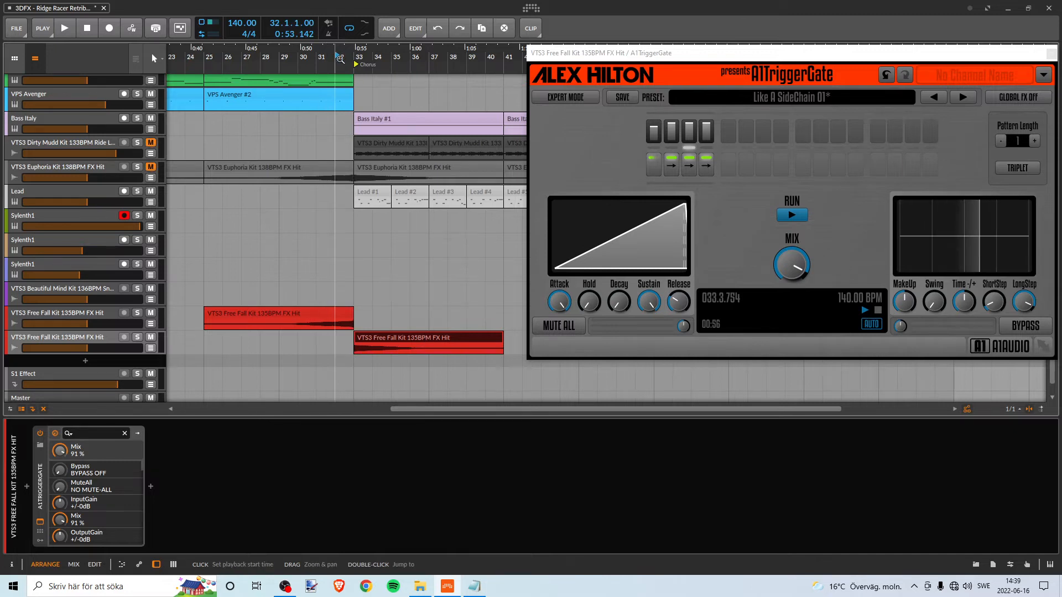
pyautogui.scroll(5, 426, 231)
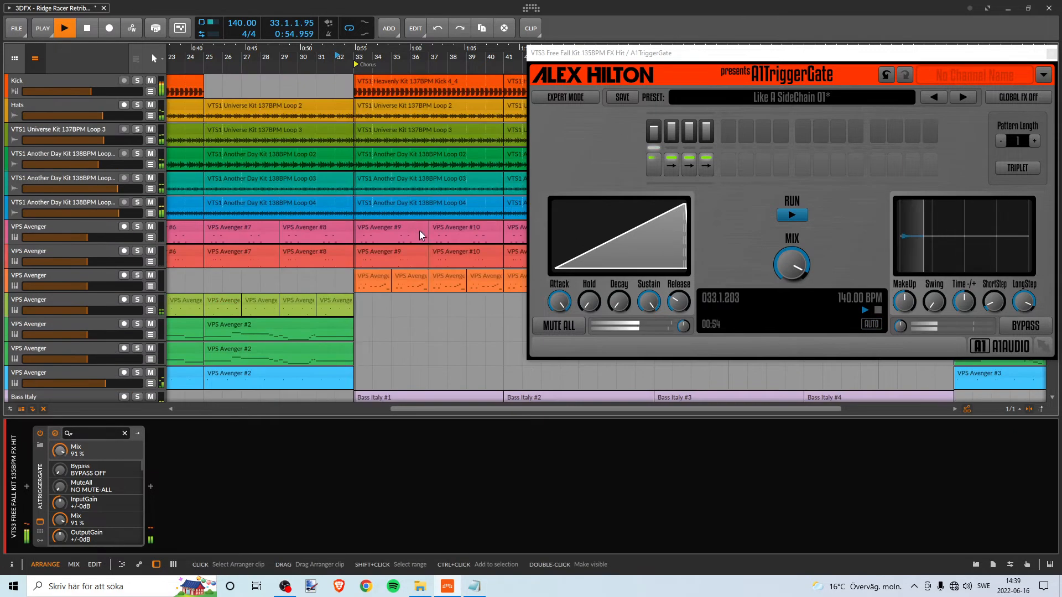
pyautogui.scroll(-5, 426, 230)
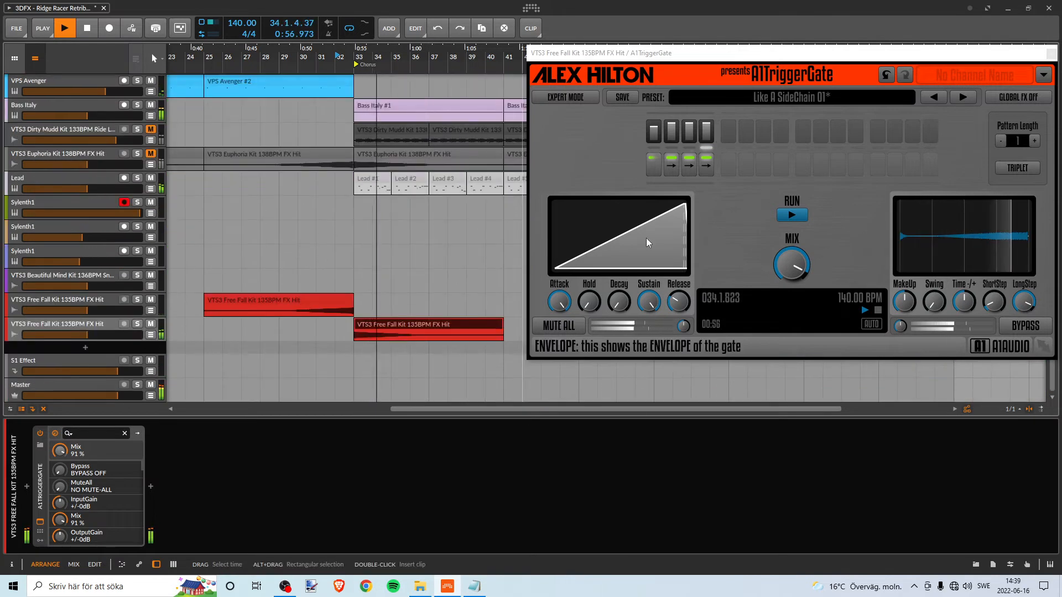
pyautogui.press('space')
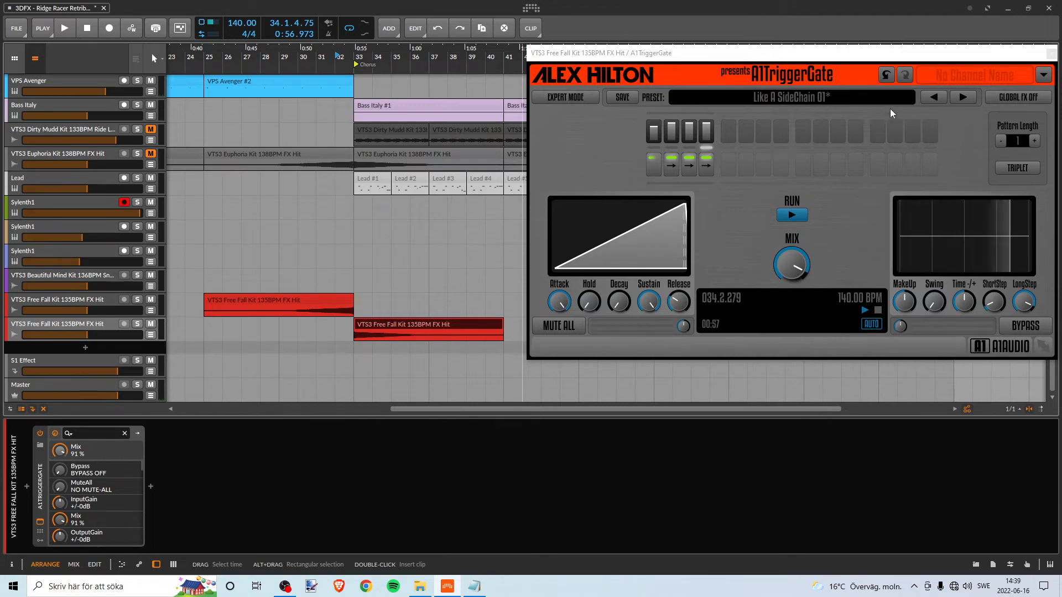
# - Set the A1TriggerGate mix to 70 % and play the transition into the Chorus from bar 32
pyautogui.click(795, 266)
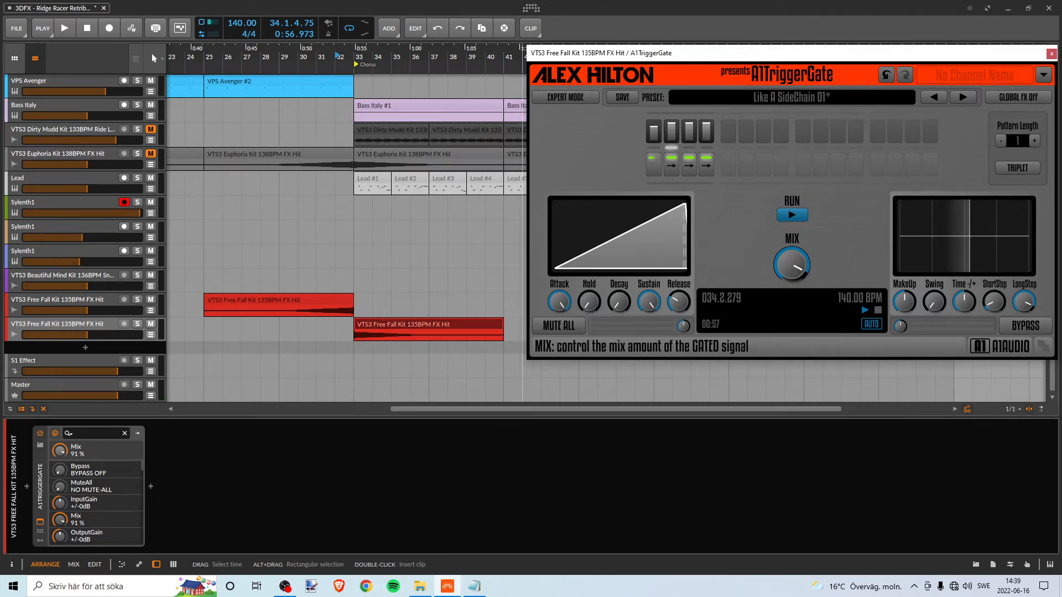
pyautogui.moveTo(796, 266); pyautogui.dragTo(794, 271)
pyautogui.press('space')
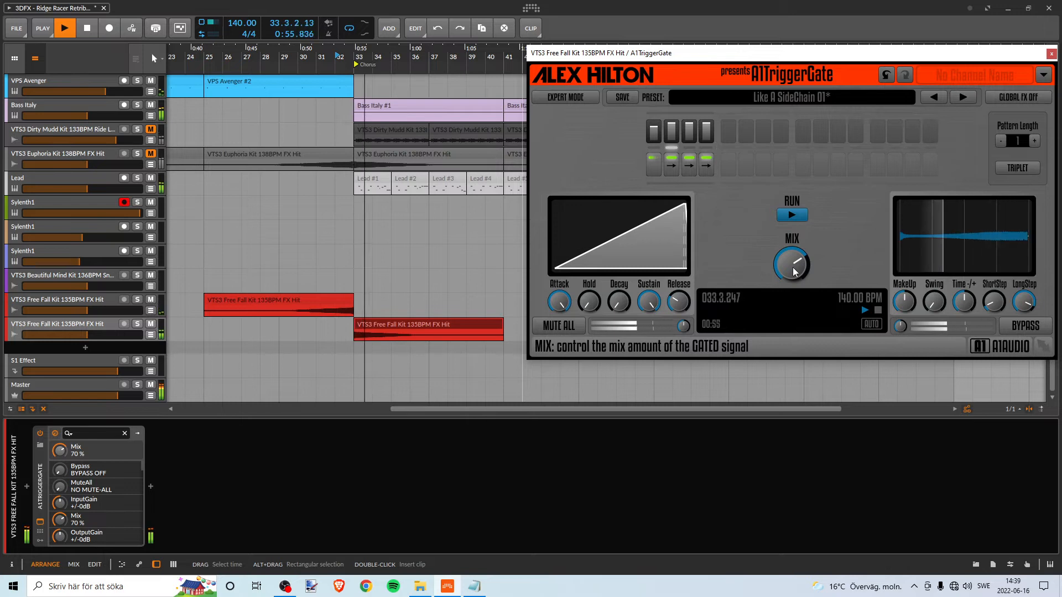
pyautogui.press('space')
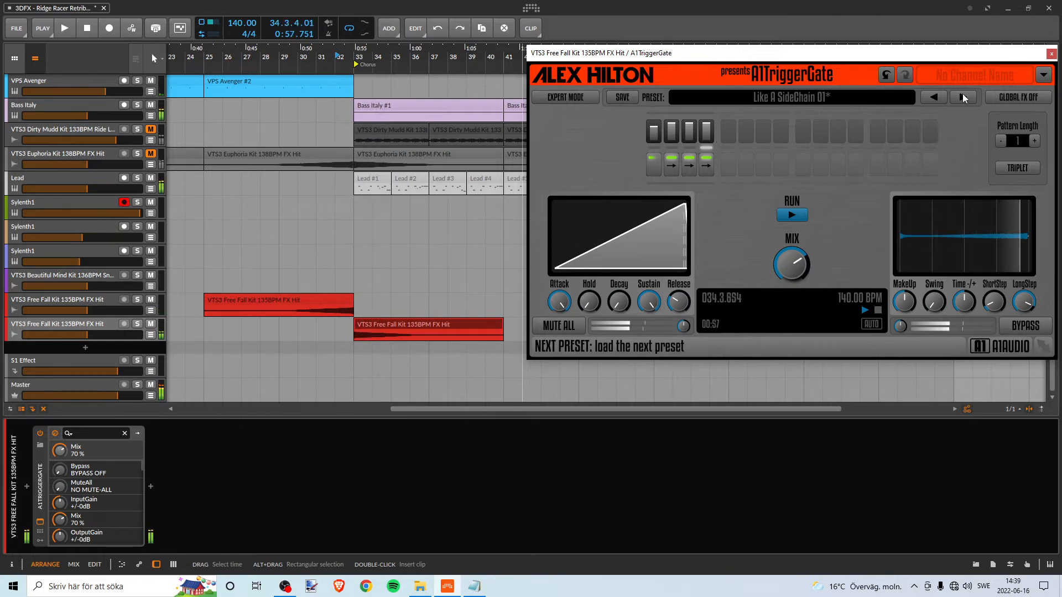
# - Load the A1TriggerGate preset Like A SideChain 02 and play the transition into the Chorus with it
pyautogui.click(963, 97)
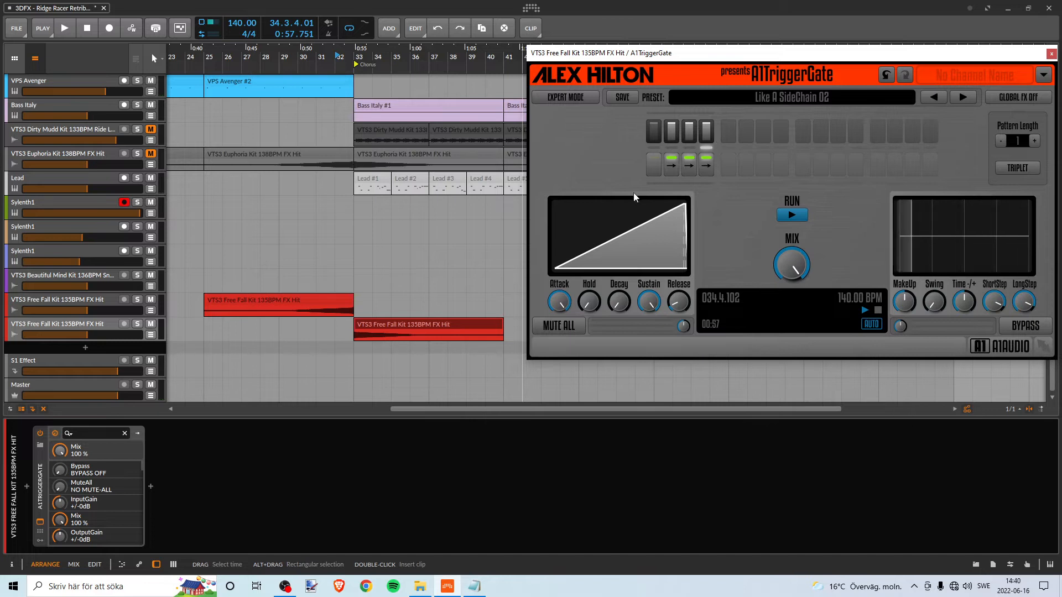
pyautogui.press('space')
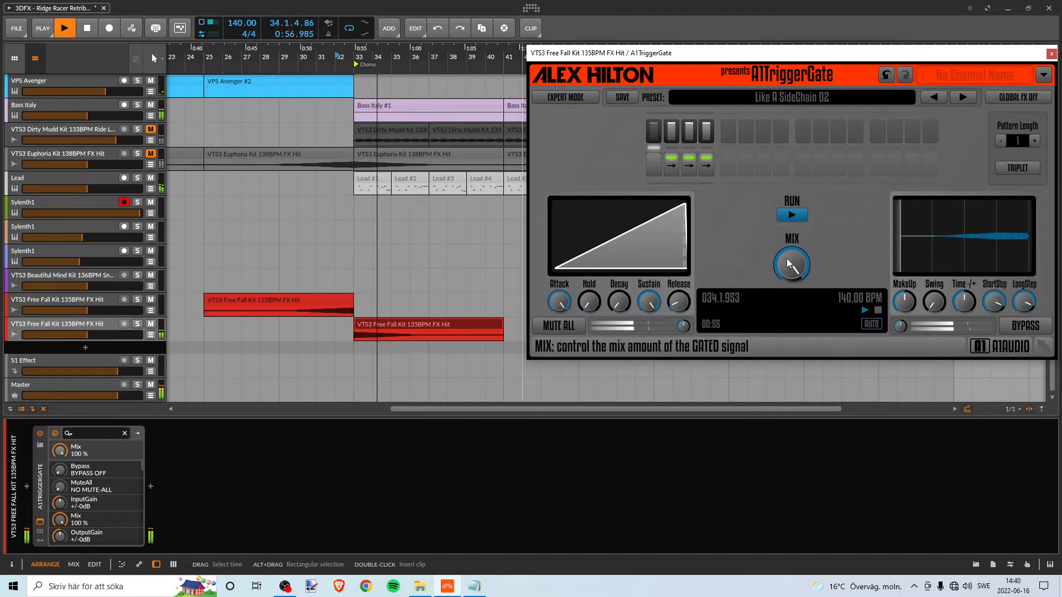
pyautogui.press('space')
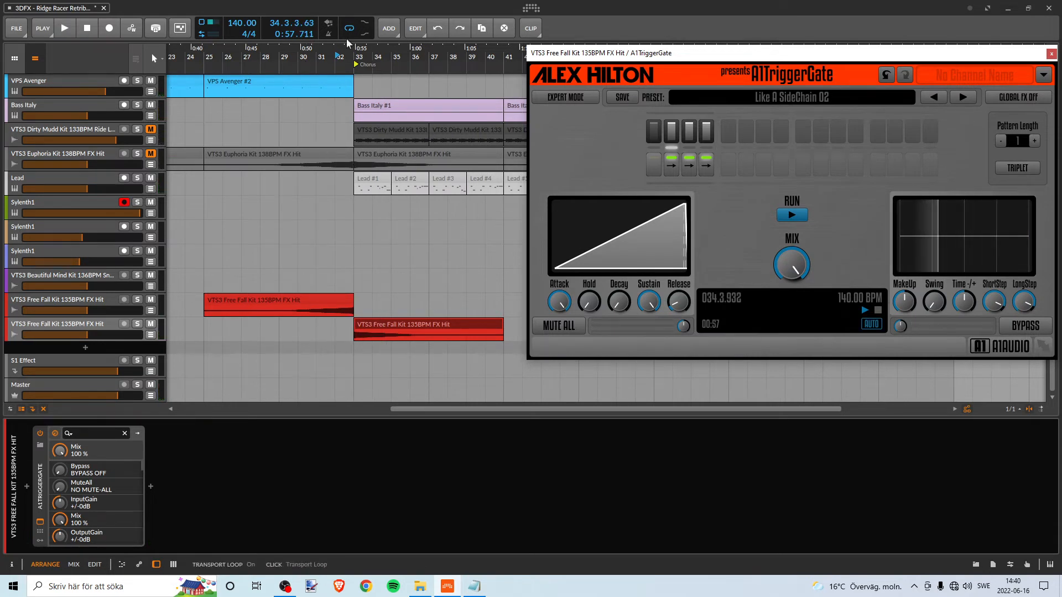
# - Play the Chorus opening from bar 33 and the transition from bar 32 with the Like A SideChain 02 gate
pyautogui.click(347, 57)
pyautogui.press('space')
pyautogui.press('space')
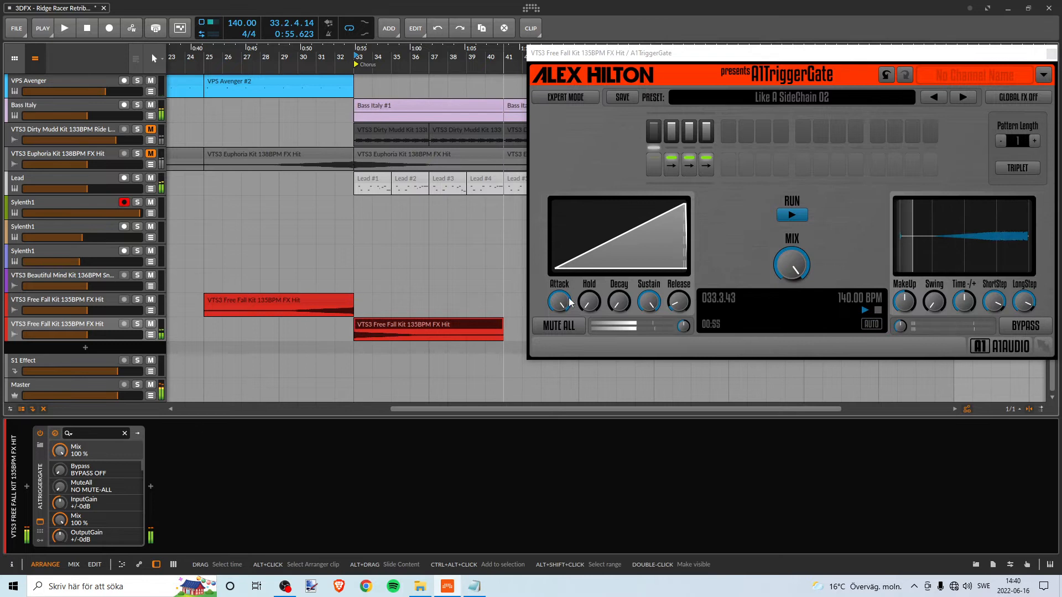
pyautogui.click(340, 57)
pyautogui.press('space')
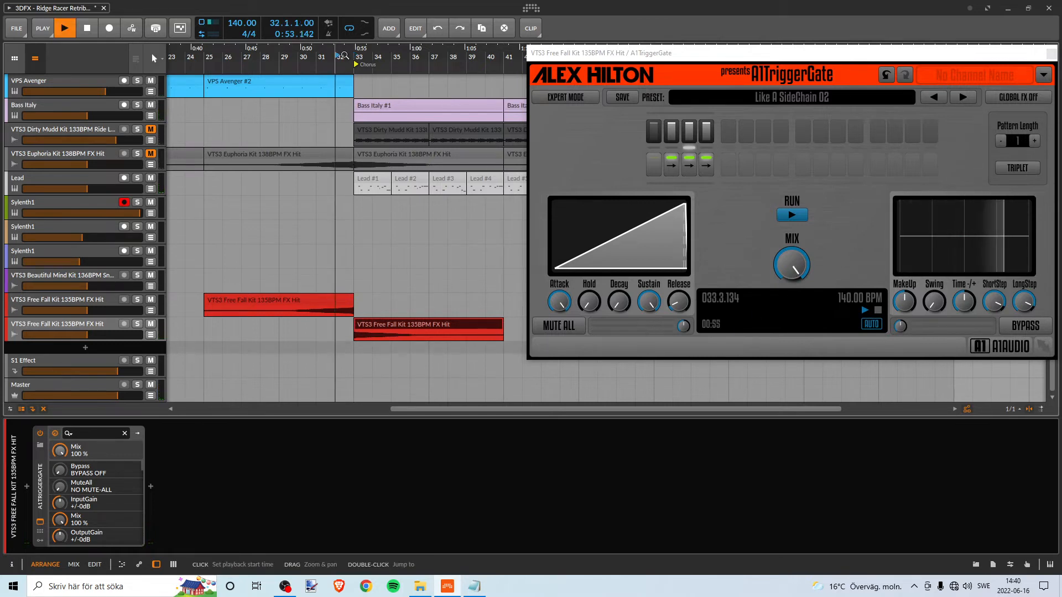
pyautogui.press('space')
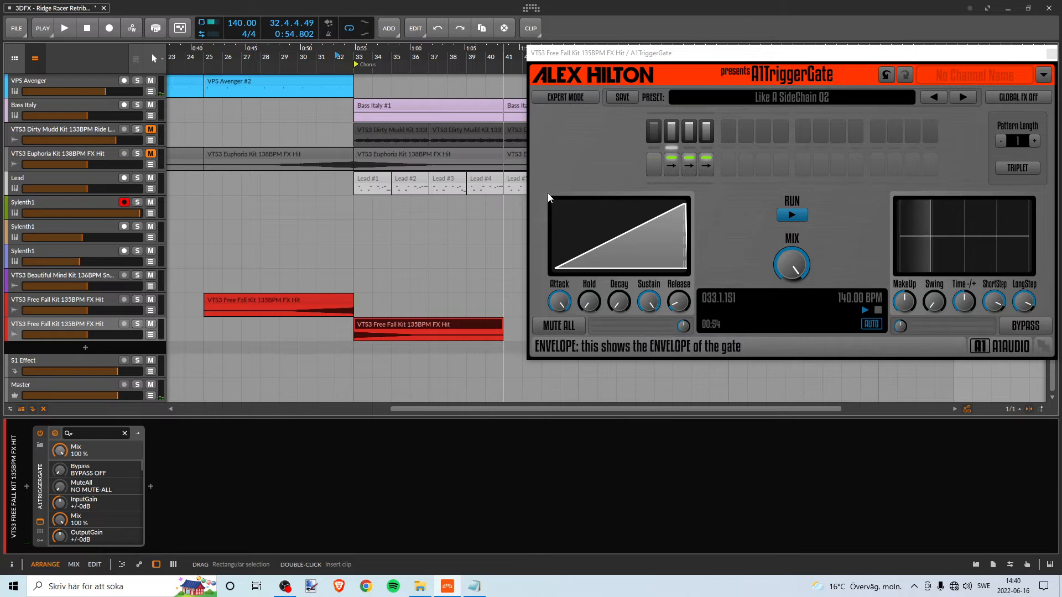
# - Set the Like A SideChain 02 gate's mix to 90 % and play the transition repeatedly from bar 32
pyautogui.moveTo(792, 265); pyautogui.dragTo(792, 271)
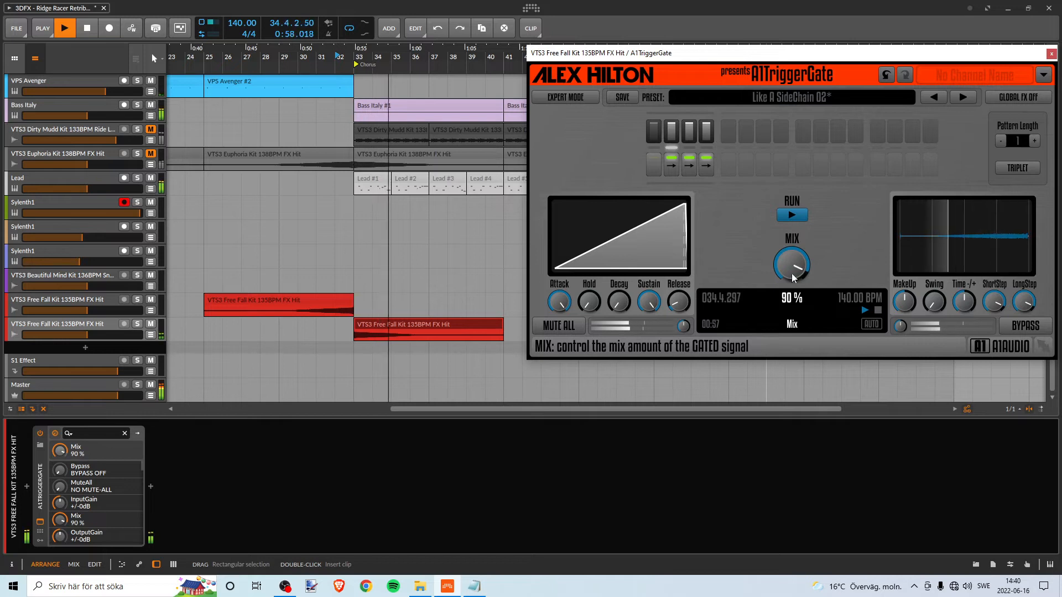
pyautogui.press('space')
pyautogui.click(339, 57)
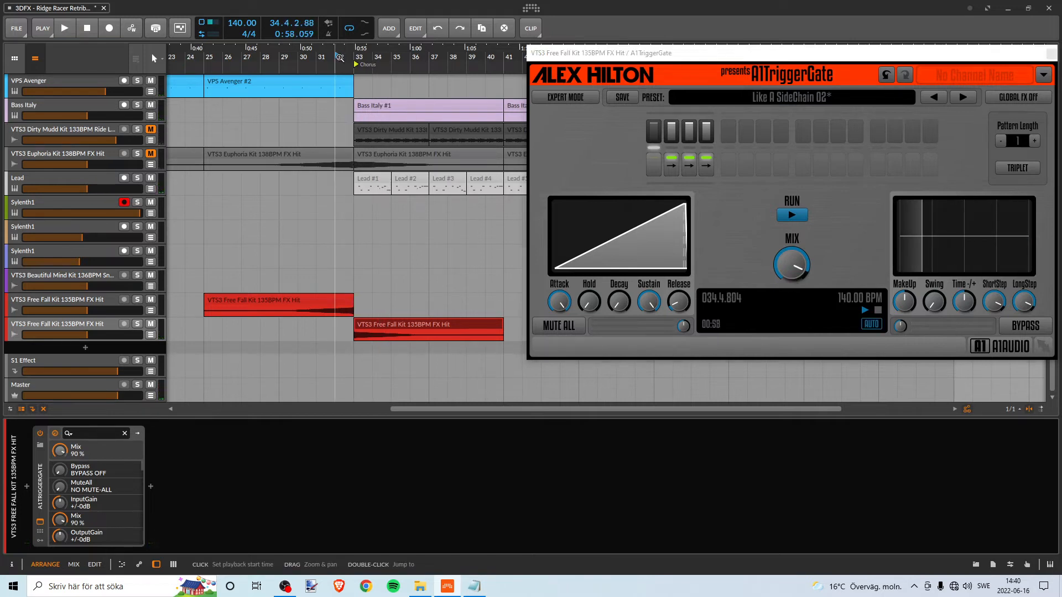
pyautogui.press('space')
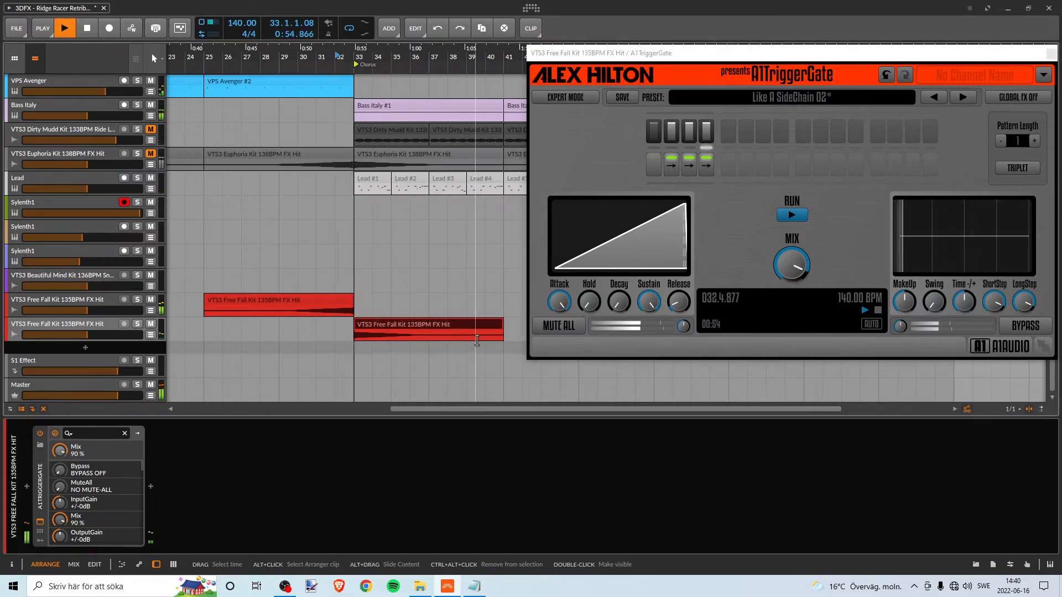
pyautogui.press('space')
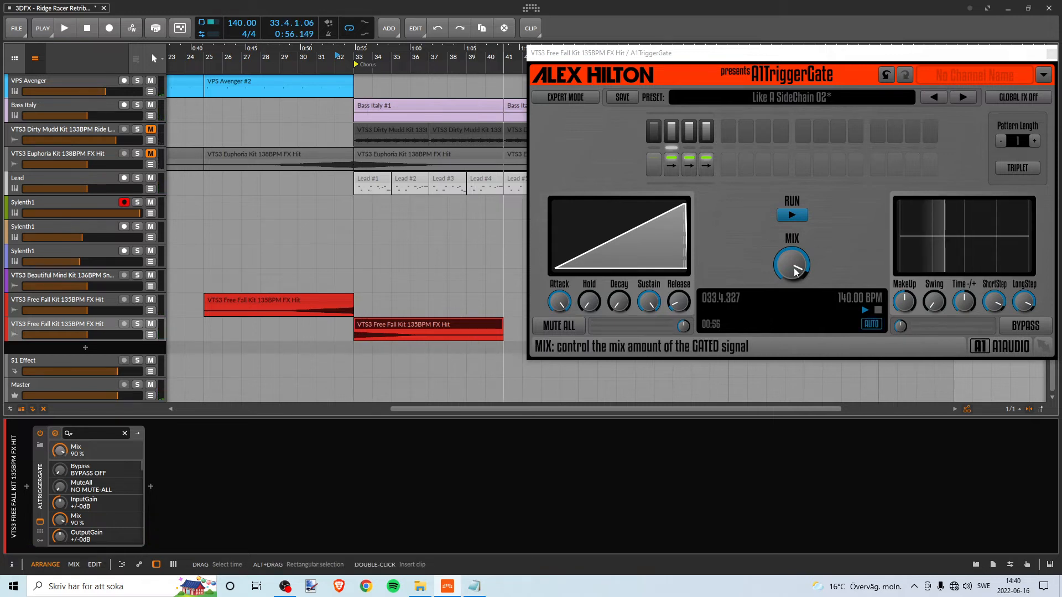
pyautogui.press('space')
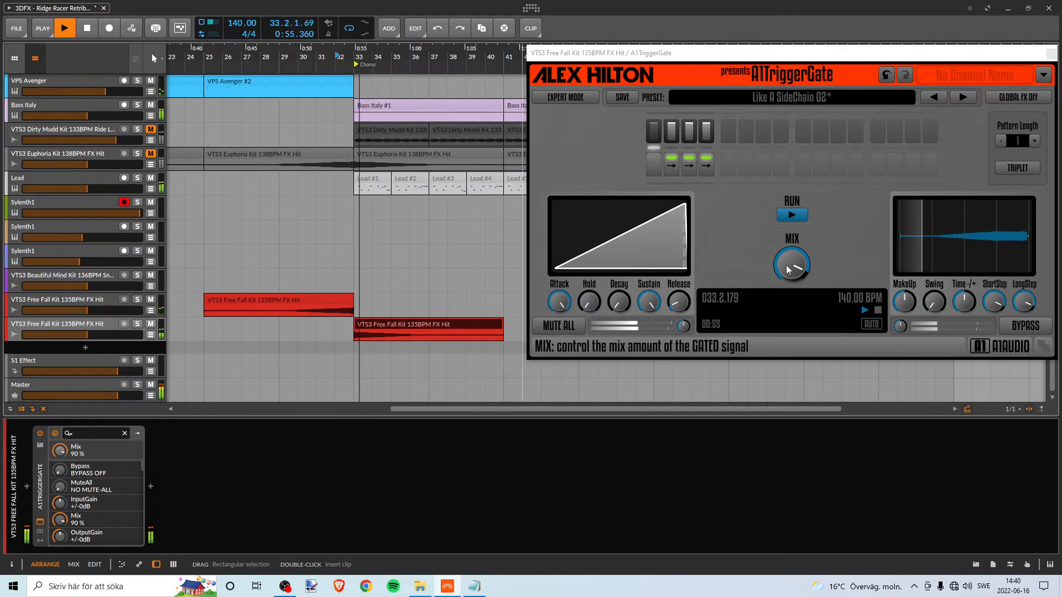
# - Set the Like A SideChain 02 gate's mix to 86 % and play the transition into the Chorus from bar 32
pyautogui.moveTo(786, 264); pyautogui.dragTo(786, 266)
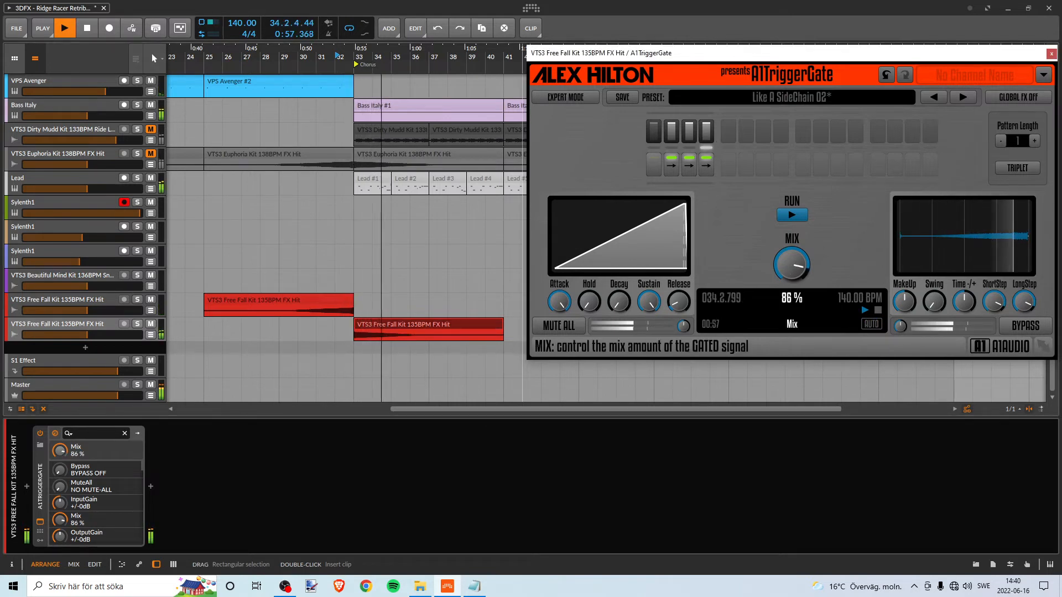
pyautogui.press('space')
pyautogui.press('space')
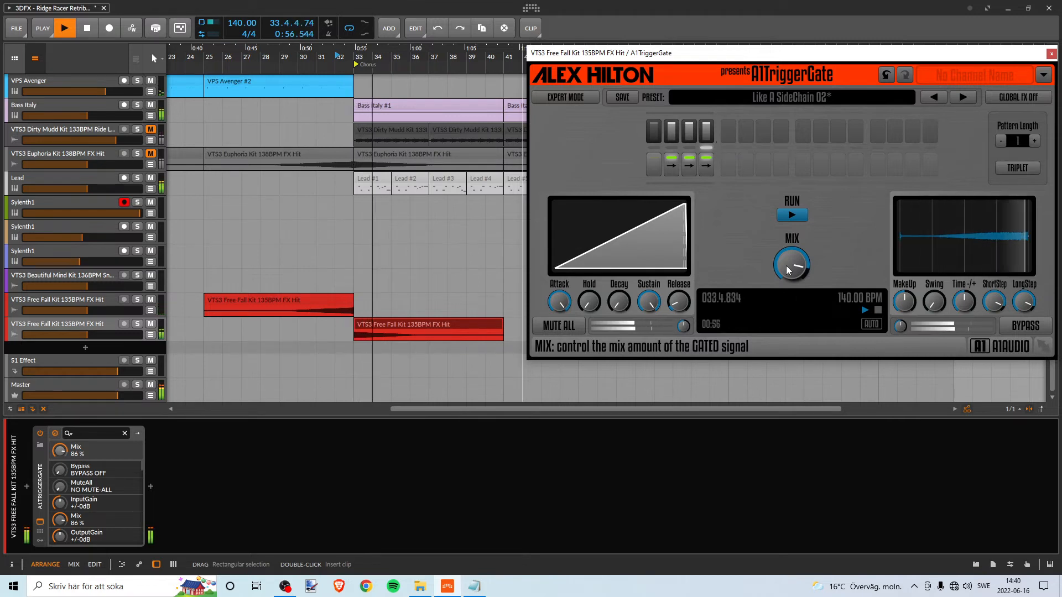
pyautogui.press('space')
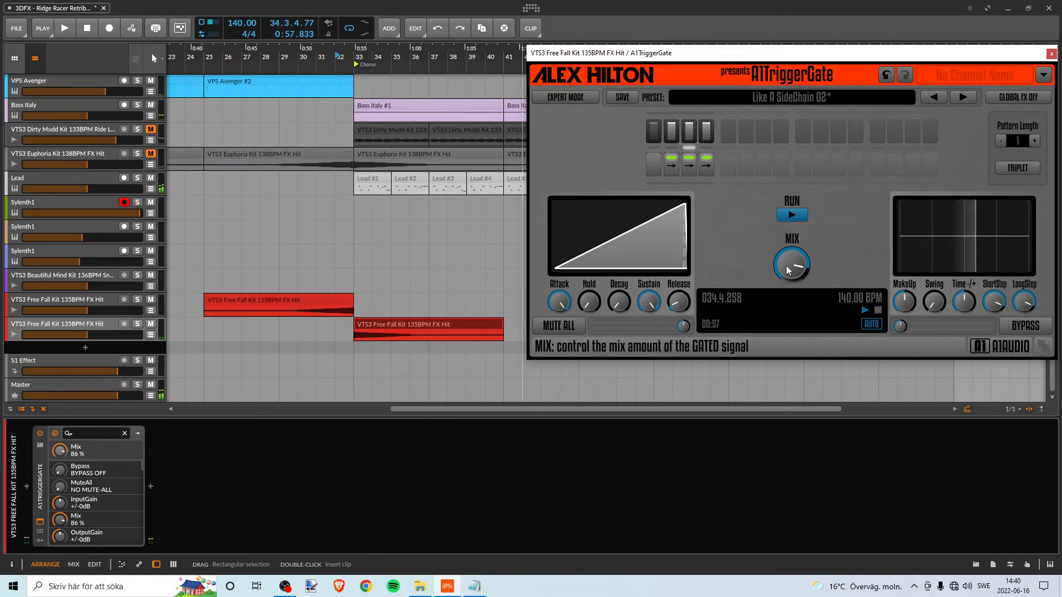
# - Lower the gate's mix through 84 % and 83 % to 80 %, replaying the transition from bar 32
pyautogui.moveTo(787, 267); pyautogui.dragTo(786, 269)
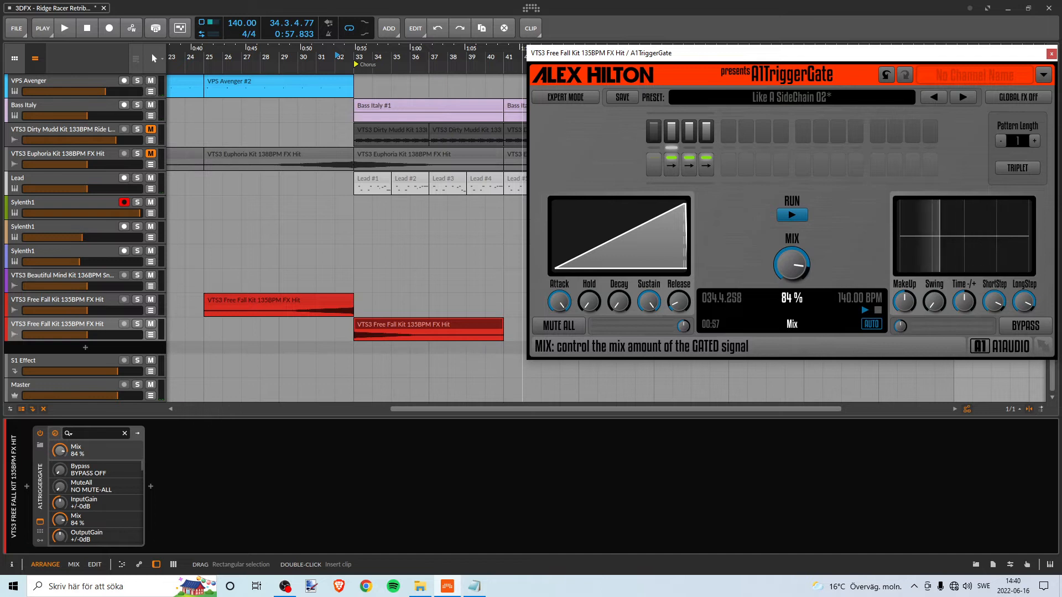
pyautogui.press('space')
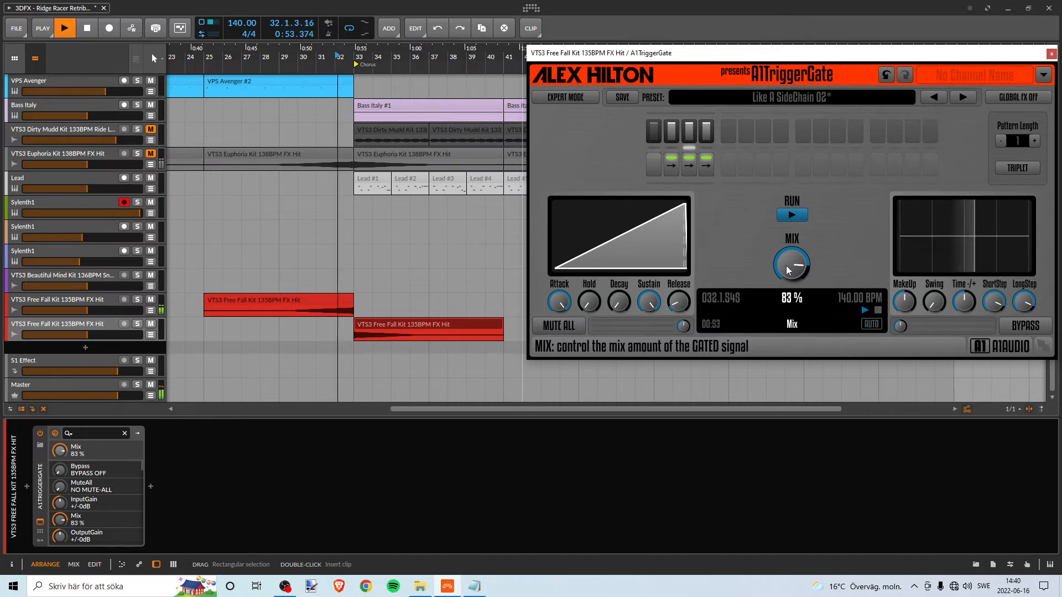
pyautogui.moveTo(787, 268); pyautogui.dragTo(787, 271)
pyautogui.press('space')
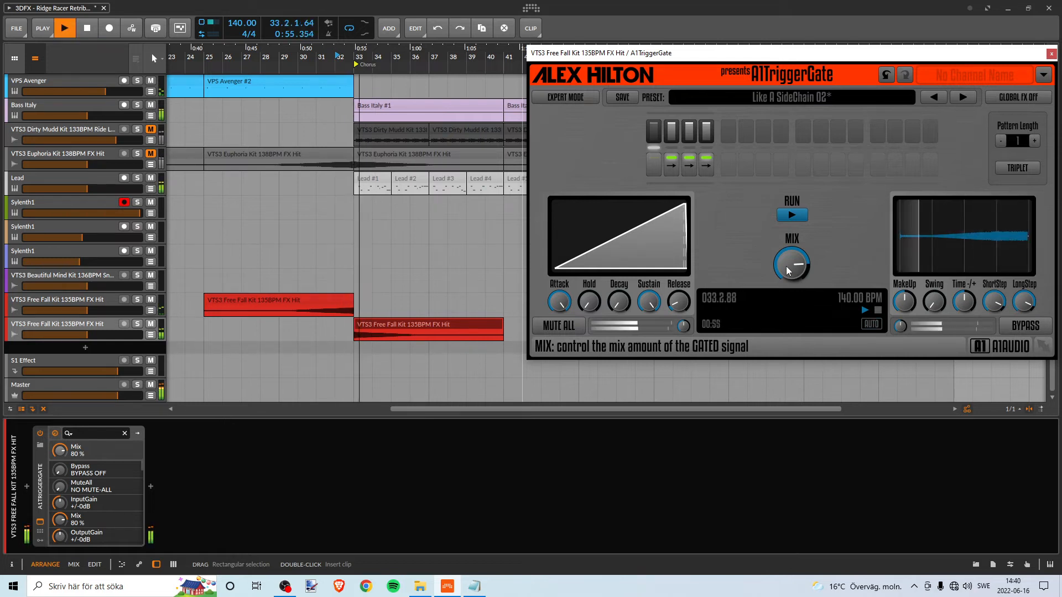
pyautogui.press('space')
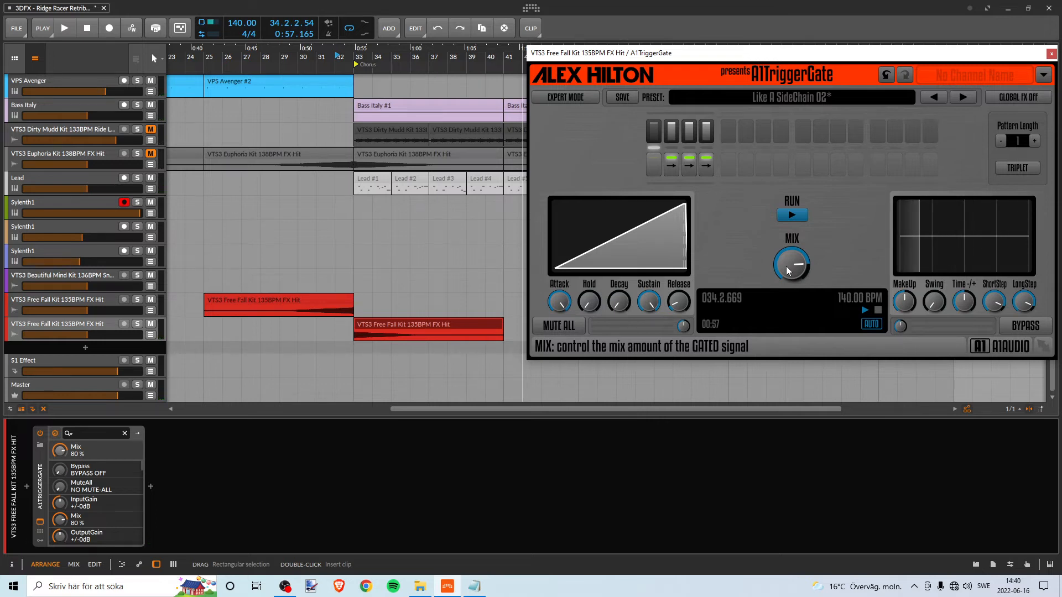
pyautogui.press('space')
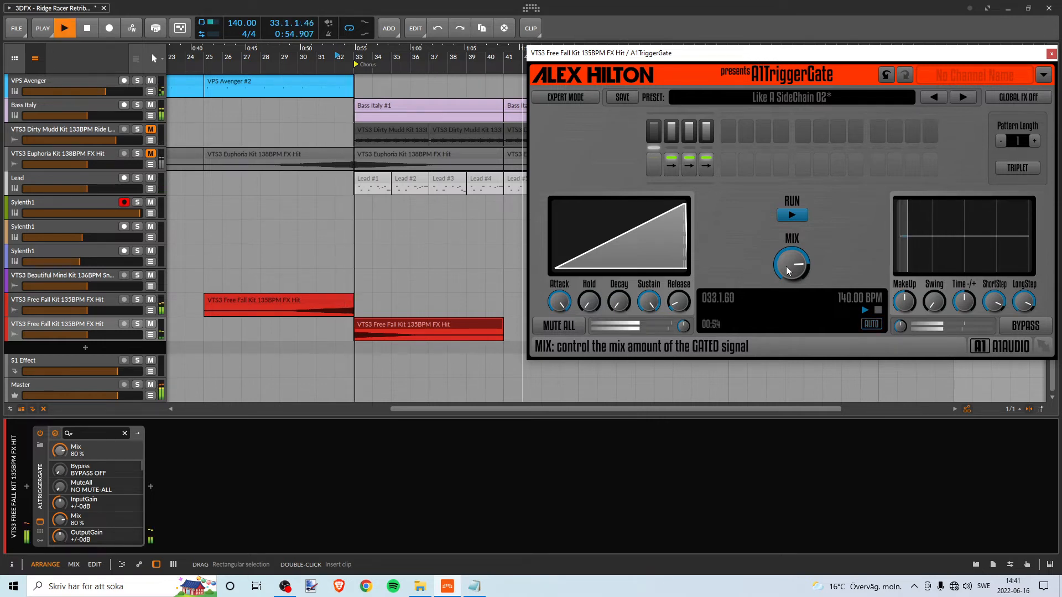
# - Try gate mix amounts of 78 %, 74 % and 75 % while replaying the transition into the Chorus
pyautogui.moveTo(786, 267); pyautogui.dragTo(785, 271)
pyautogui.press('space')
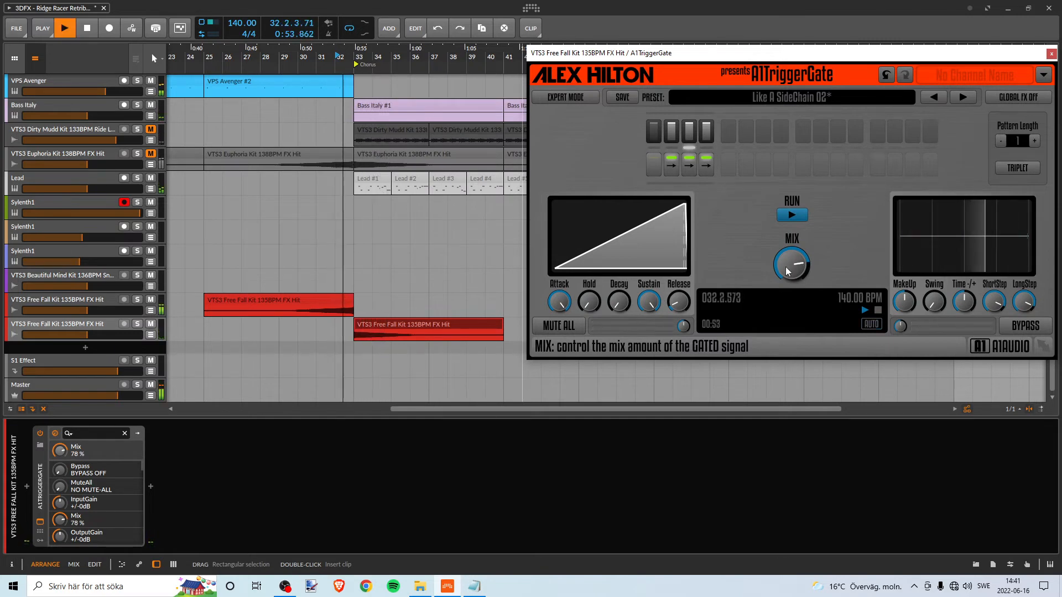
pyautogui.moveTo(785, 267); pyautogui.dragTo(786, 271)
pyautogui.press('space')
pyautogui.press('space')
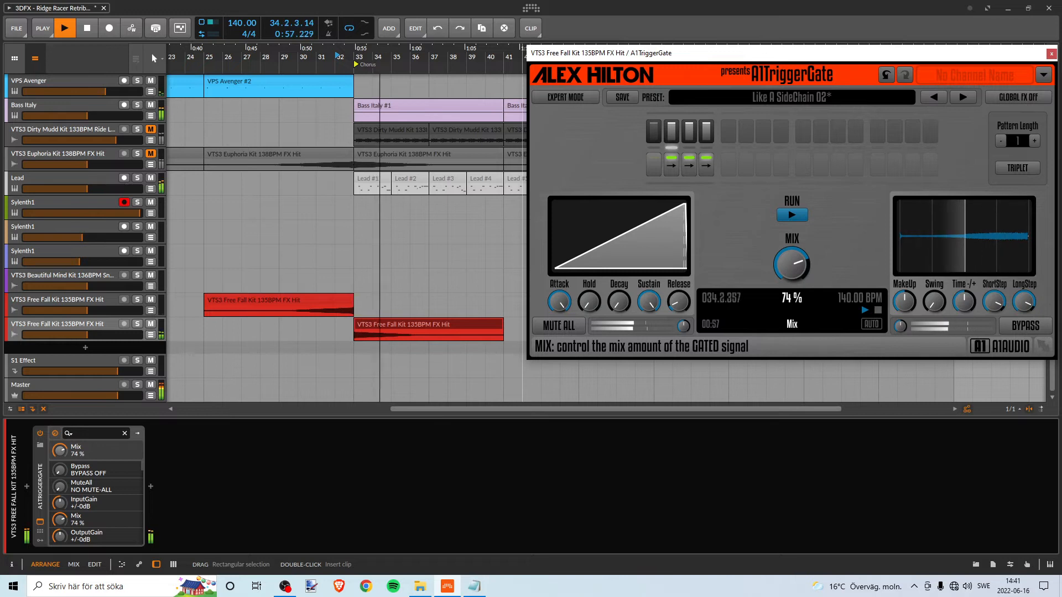
pyautogui.press('space')
pyautogui.press('space')
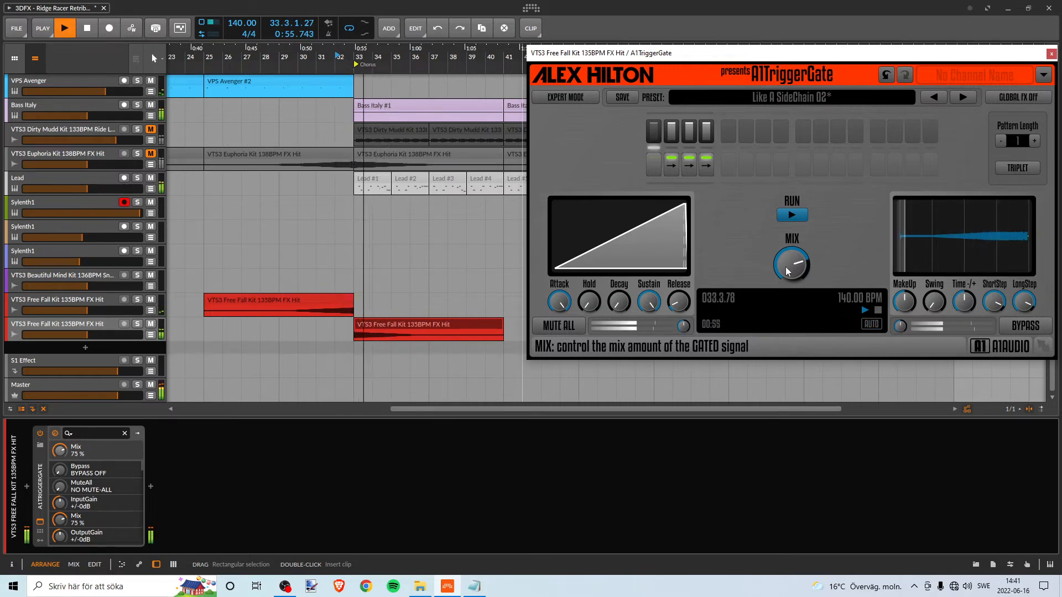
# - Set the gate's mix to 73 % and play the transition into the Chorus again
pyautogui.moveTo(787, 271); pyautogui.dragTo(786, 274)
pyautogui.press('space')
pyautogui.press('space')
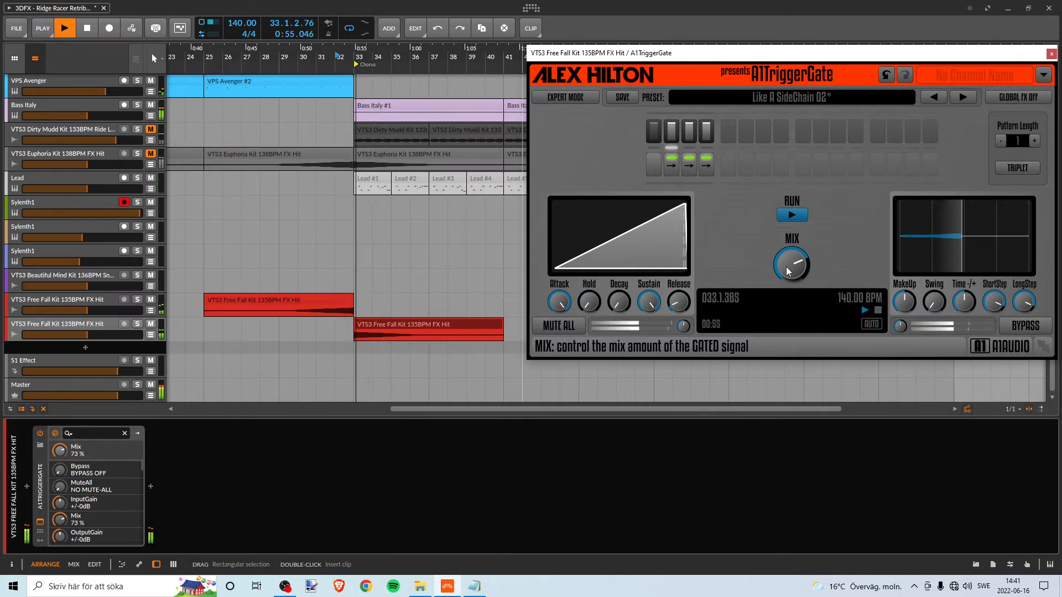
pyautogui.press('space')
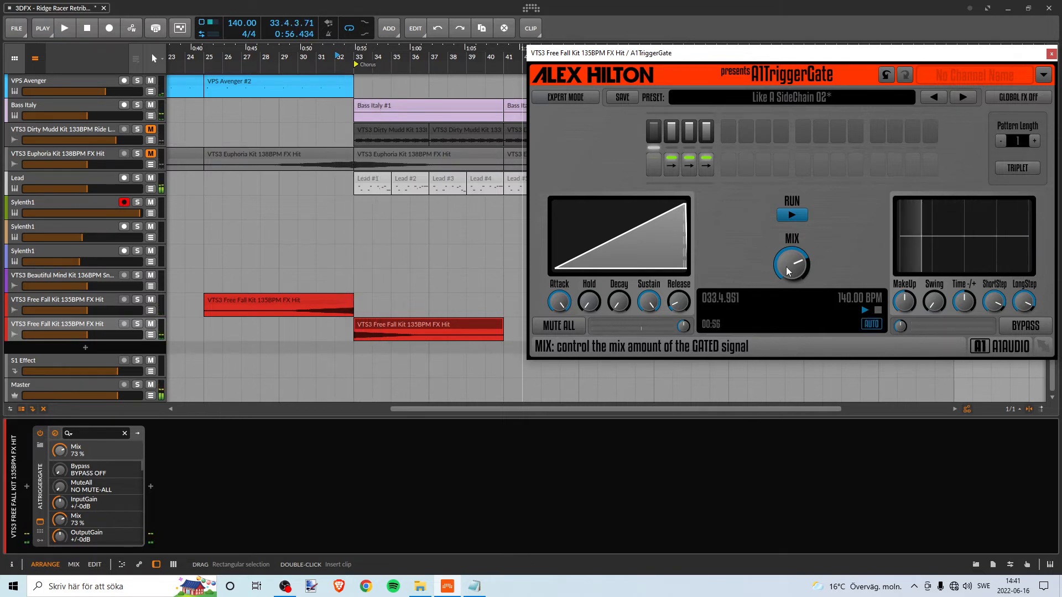
pyautogui.click(15, 37)
pyautogui.click(16, 37)
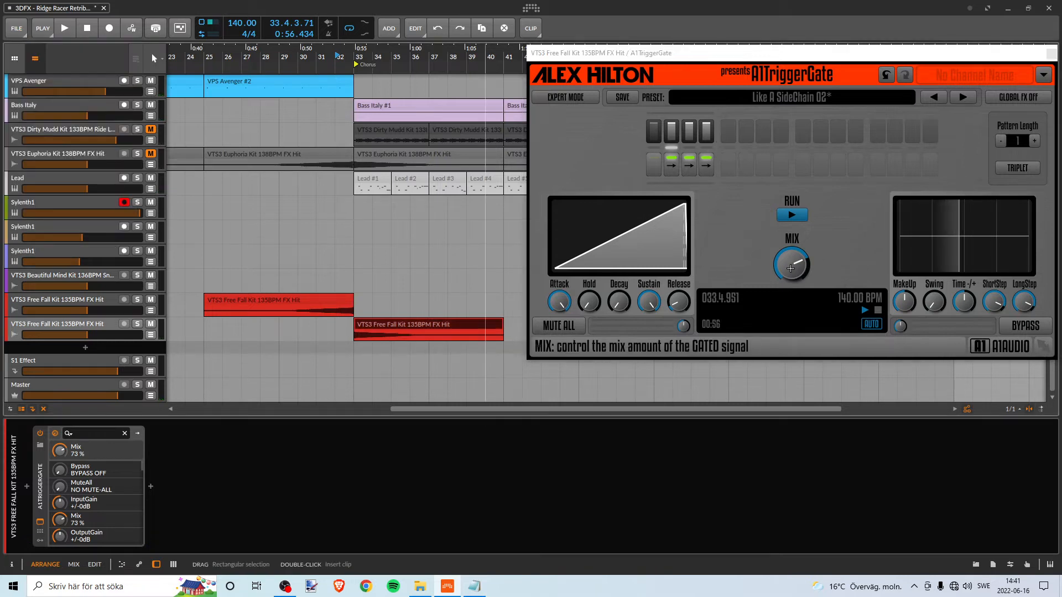
# - Compare the transition with the gate's mix at 70 %, 75 % and 80 %
pyautogui.click(791, 268)
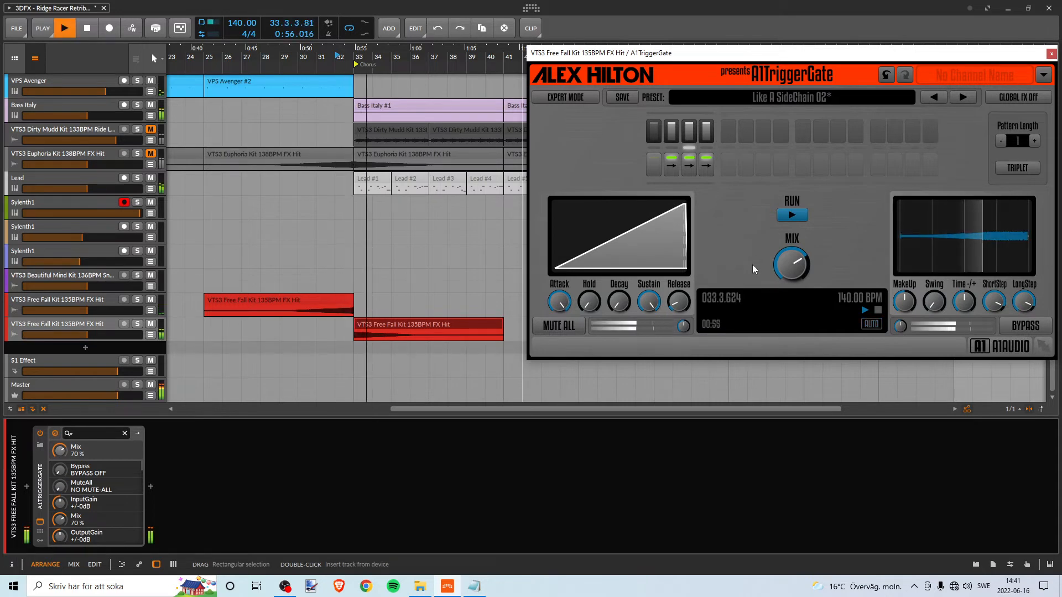
pyautogui.press('space')
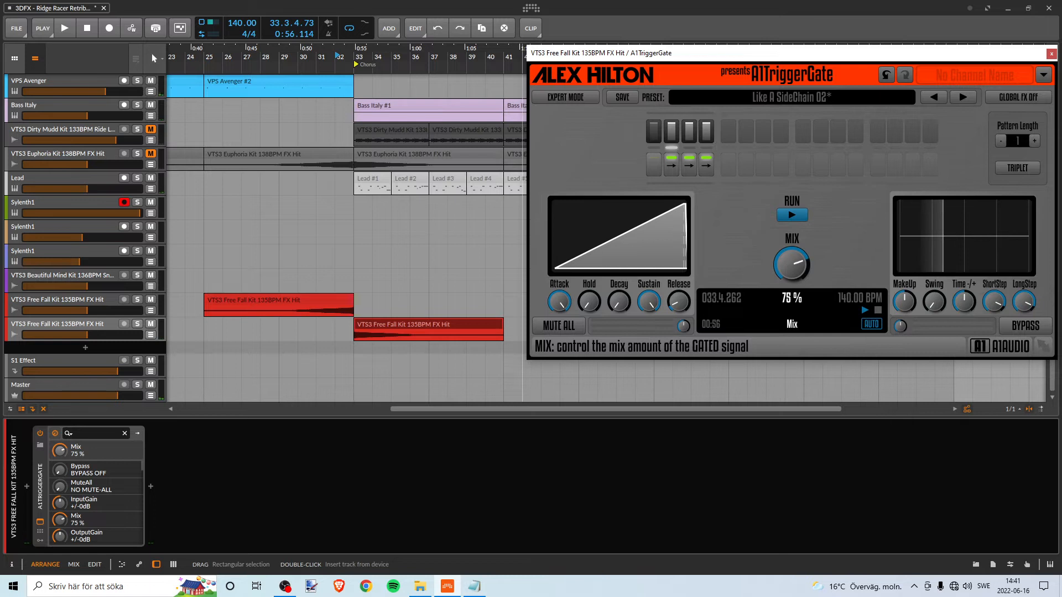
pyautogui.press('space')
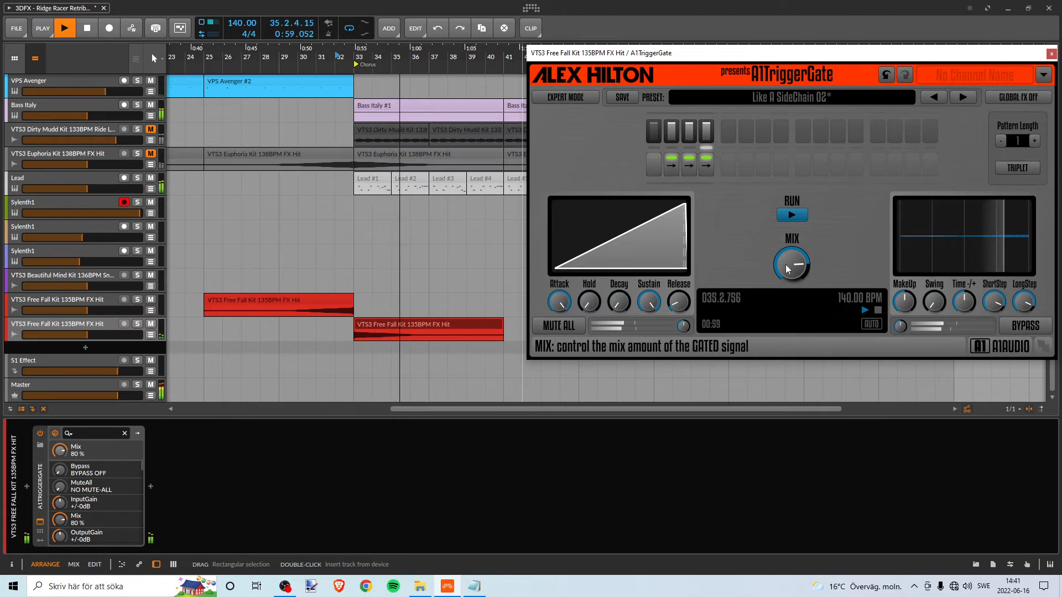
pyautogui.press('space')
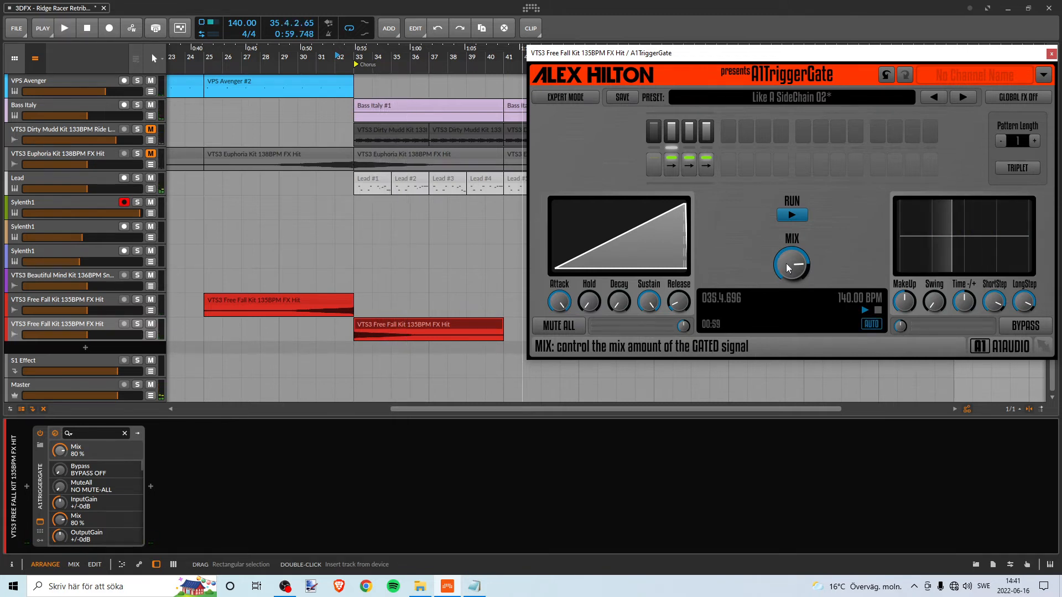
pyautogui.press('space')
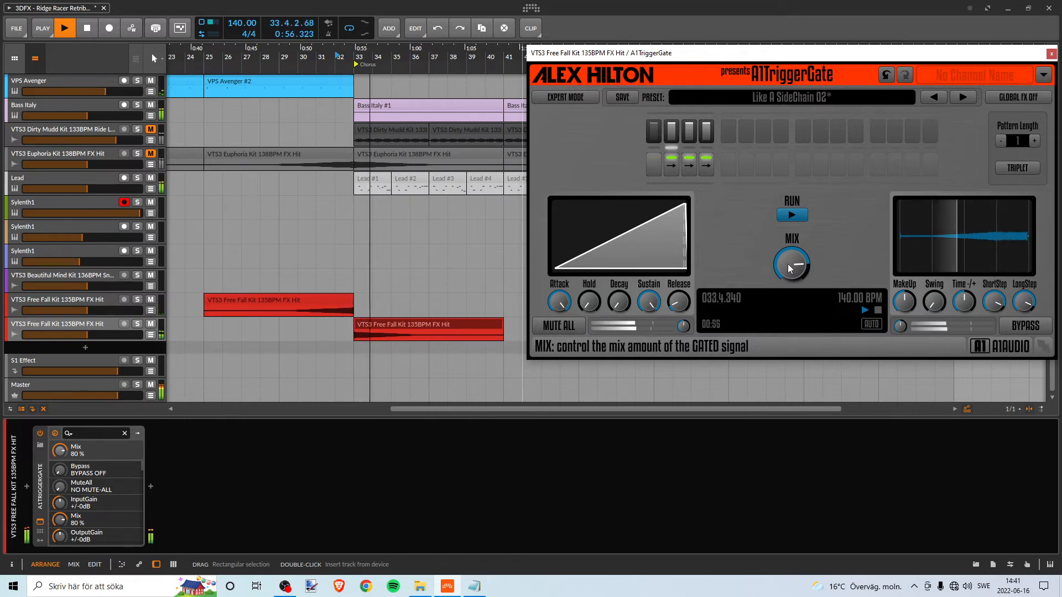
# - Raise the gate's mix to 82 % and 83 % and replay the transition from bar 32
pyautogui.press('space')
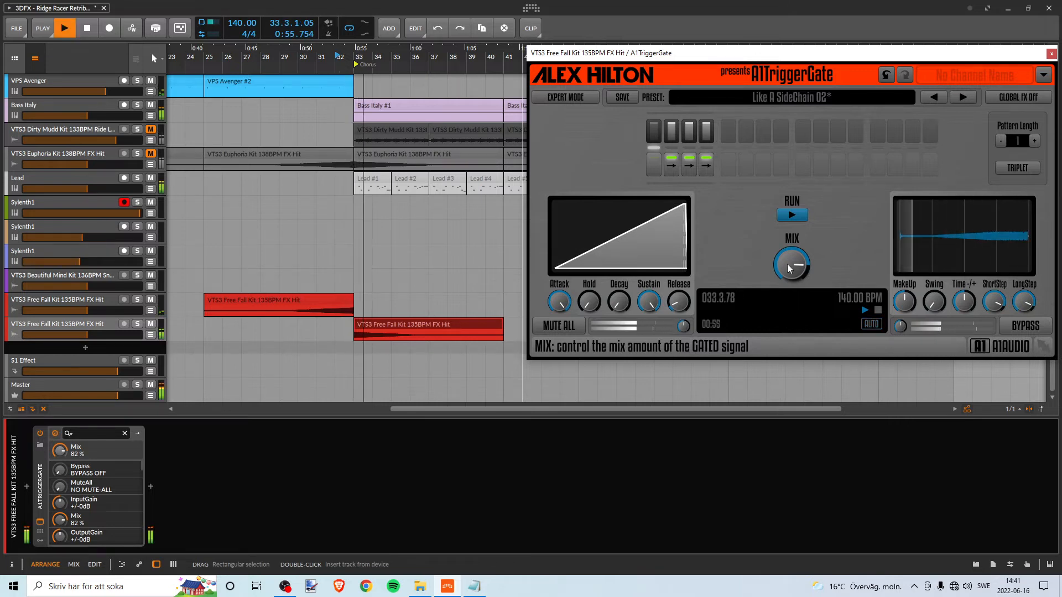
pyautogui.moveTo(784, 263); pyautogui.dragTo(785, 262)
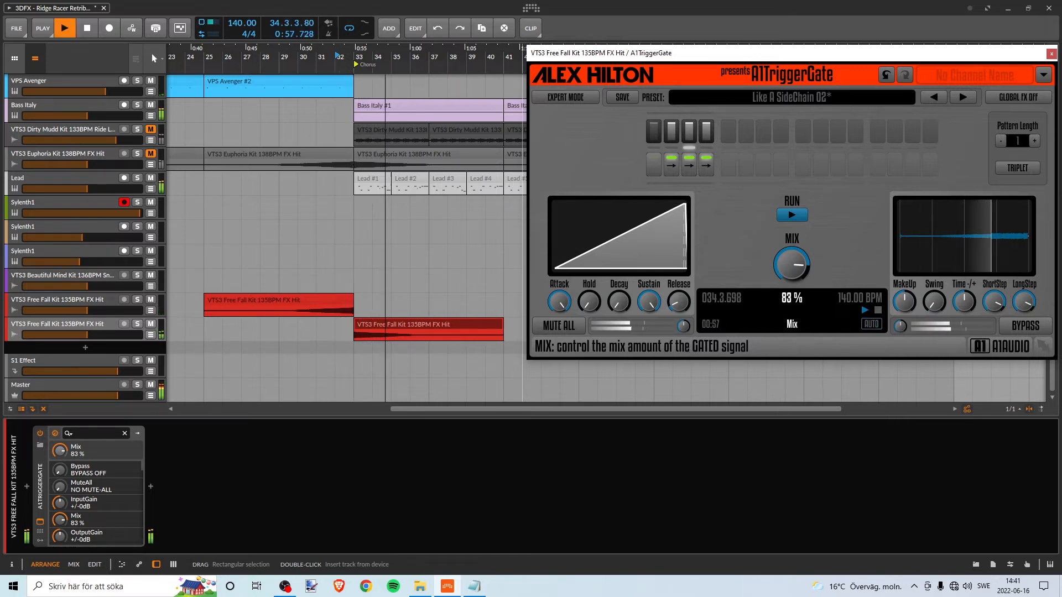
pyautogui.press('space')
pyautogui.press('space')
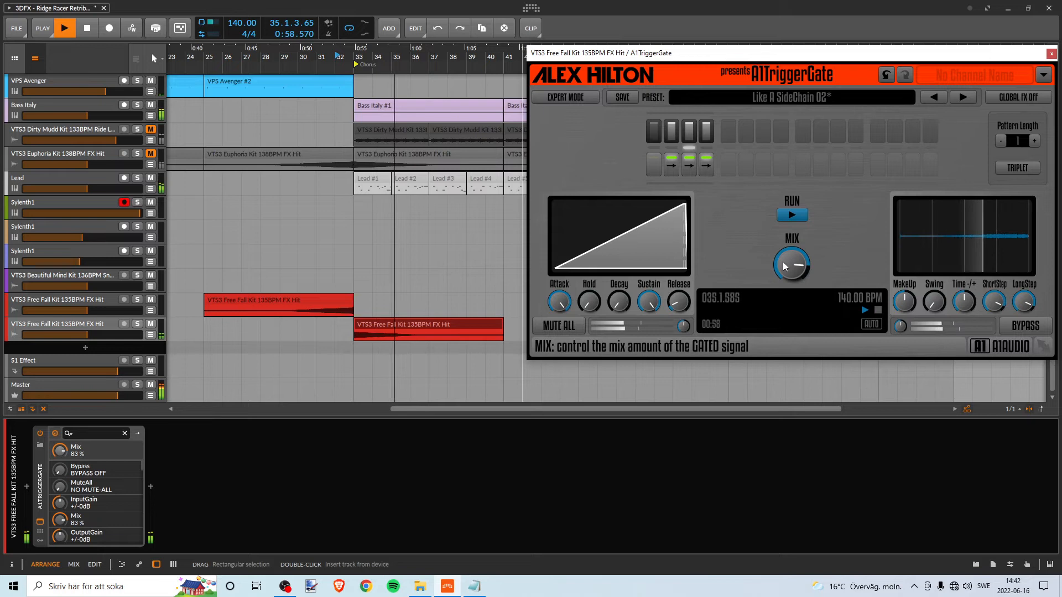
# - Audition the transition with the gate's mix at 85 %, and settle the mix at 83 %
pyautogui.press('space')
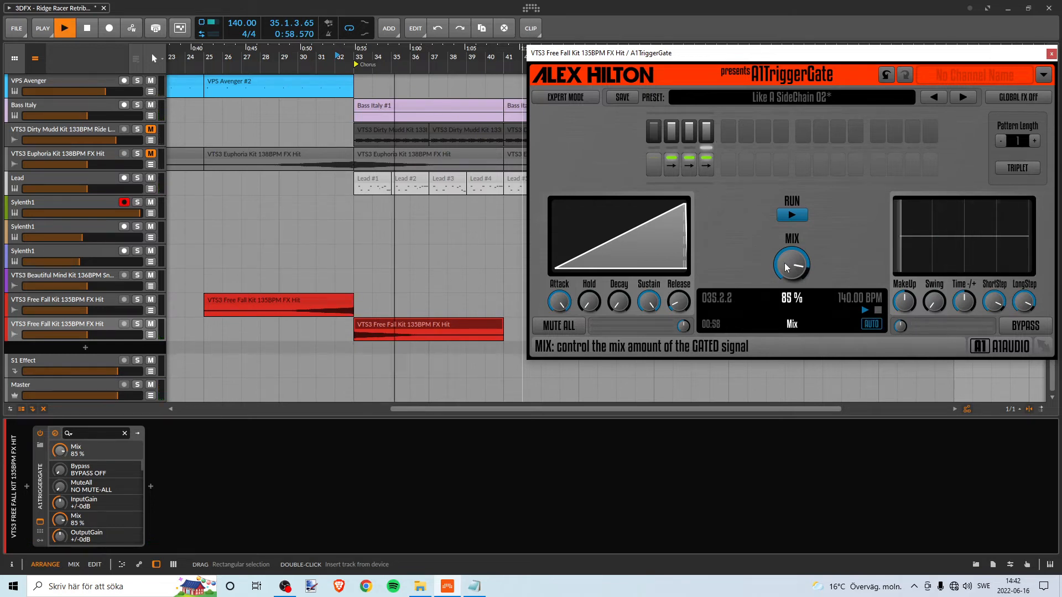
pyautogui.press('space')
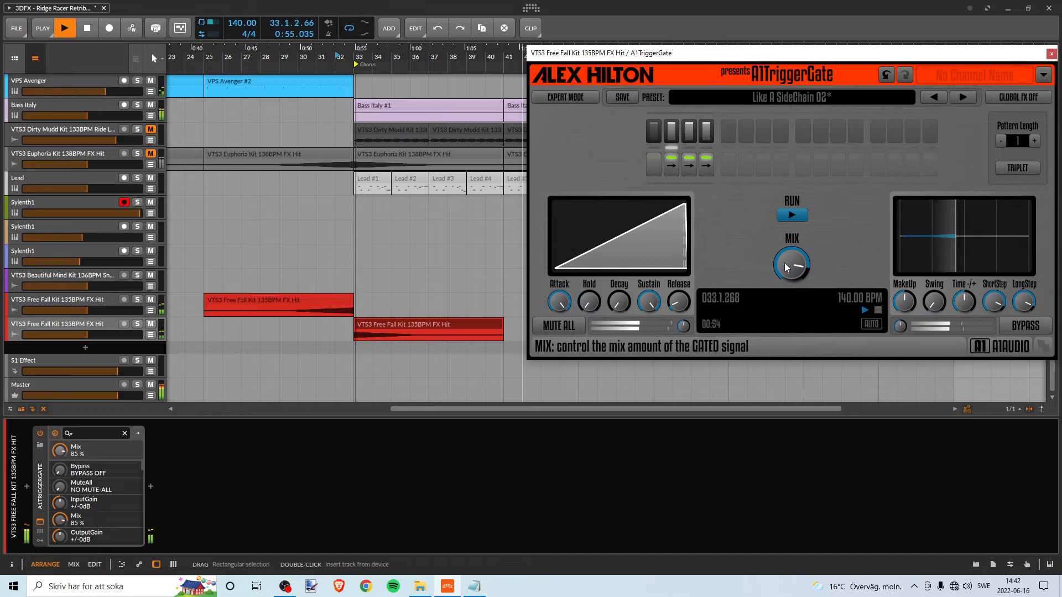
pyautogui.press('space')
pyautogui.moveTo(800, 265); pyautogui.dragTo(800, 268)
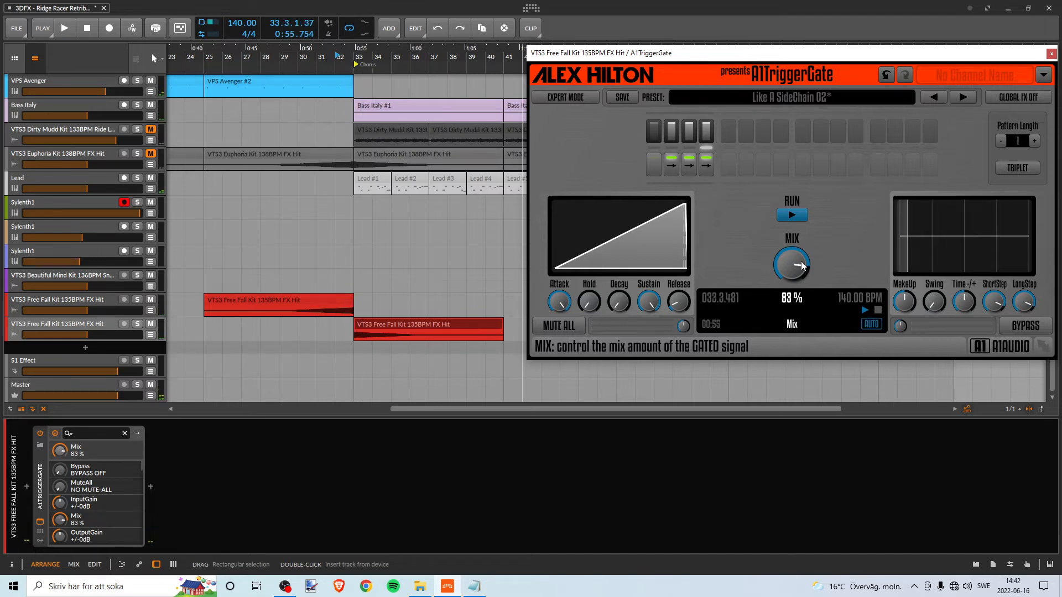
# - Close the A1TriggerGate window and save the project
pyautogui.click(1052, 54)
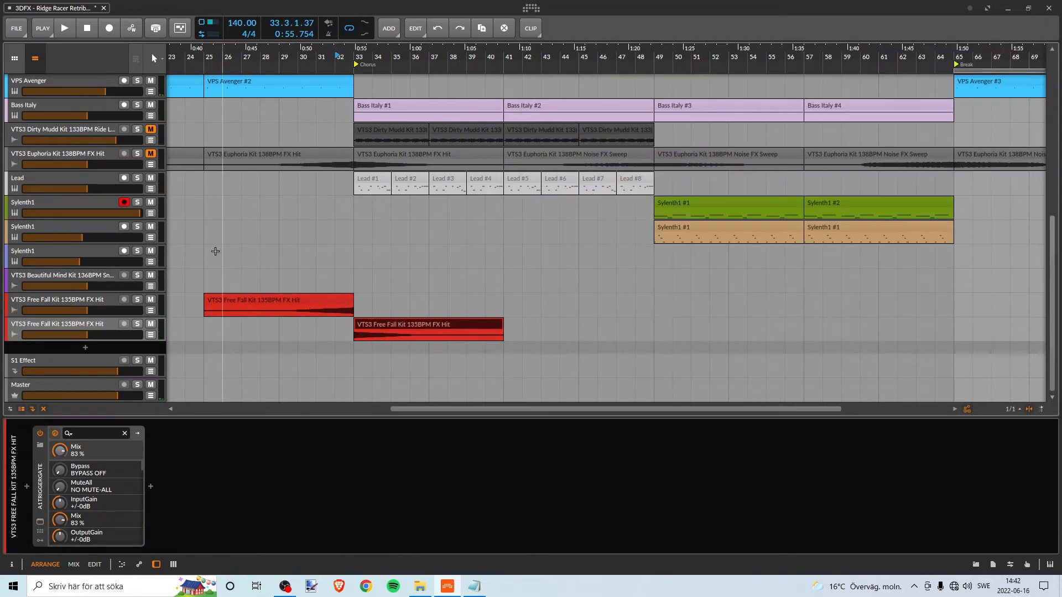
pyautogui.click(23, 28)
pyautogui.click(52, 81)
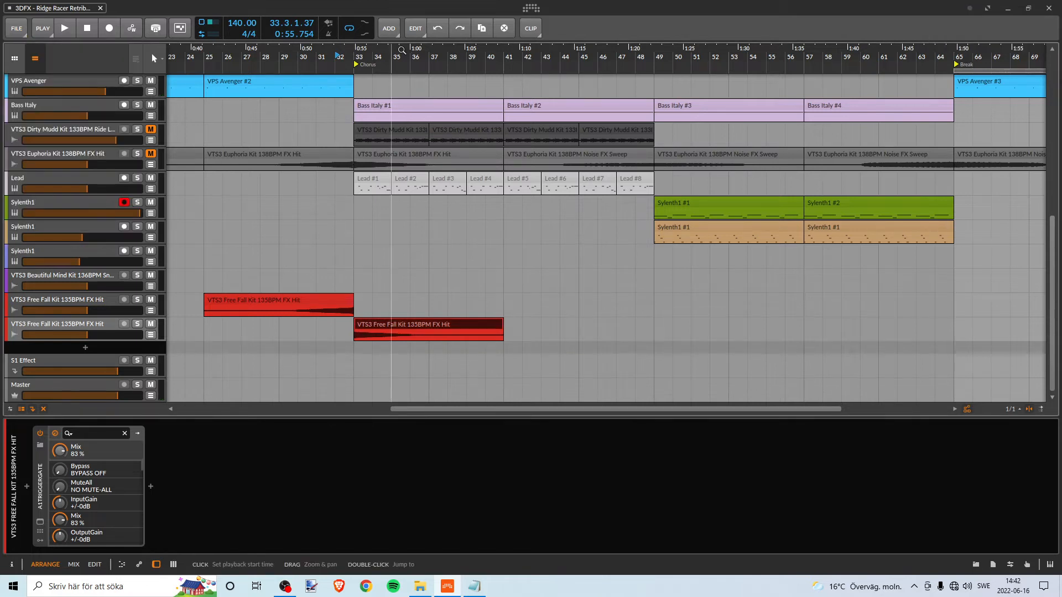
# - Play the full arrangement from bar 32 into the Chorus to review the finished FX hit transition
pyautogui.scroll(-2, 399, 51)
pyautogui.scroll(7, 470, 154)
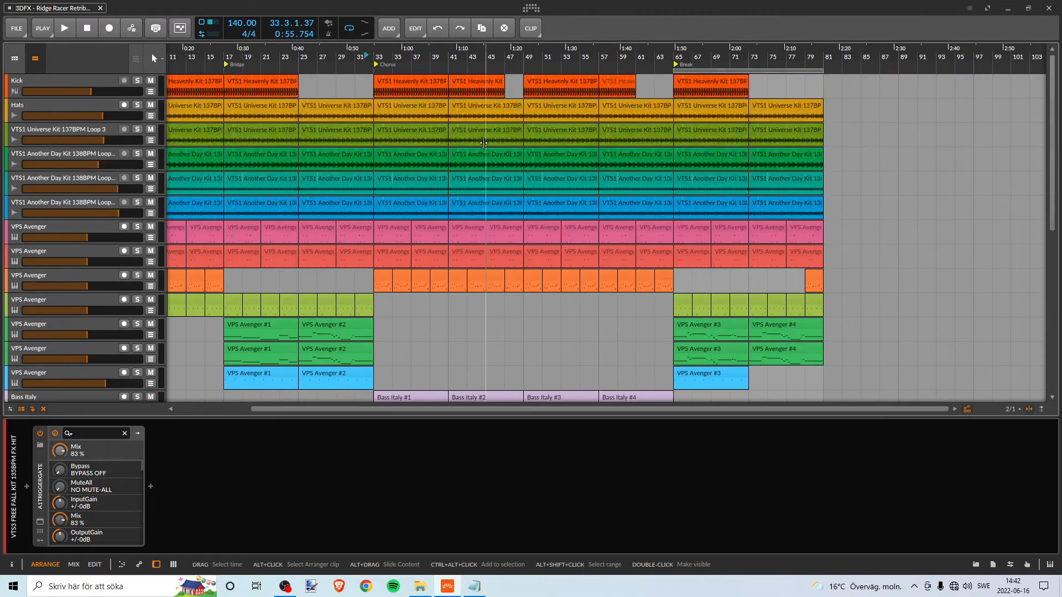
pyautogui.scroll(-10, 481, 144)
pyautogui.press('space')
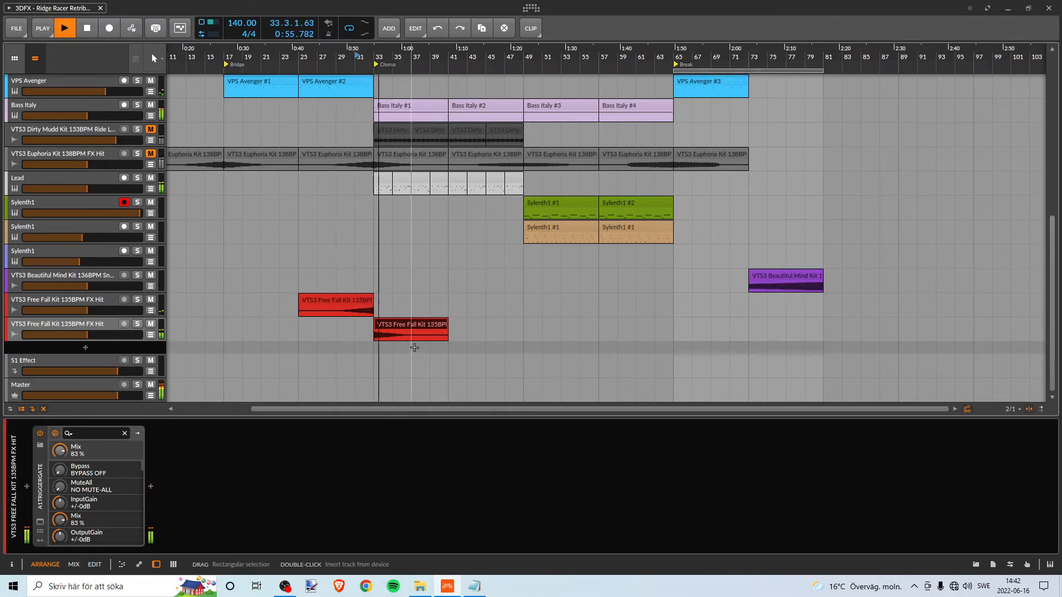
pyautogui.scroll(3, 516, 265)
pyautogui.scroll(-3, 515, 257)
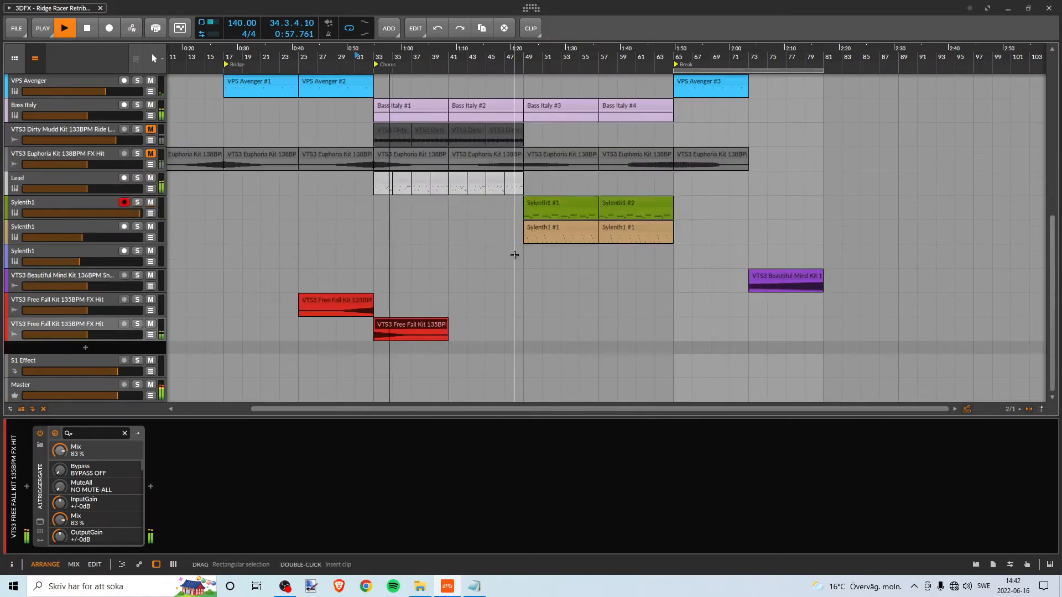
# - Play from bar 47 to hear how the Chorus moves from the Lead clips into the Sylenth1 clips at bar 49
pyautogui.scroll(3, 515, 253)
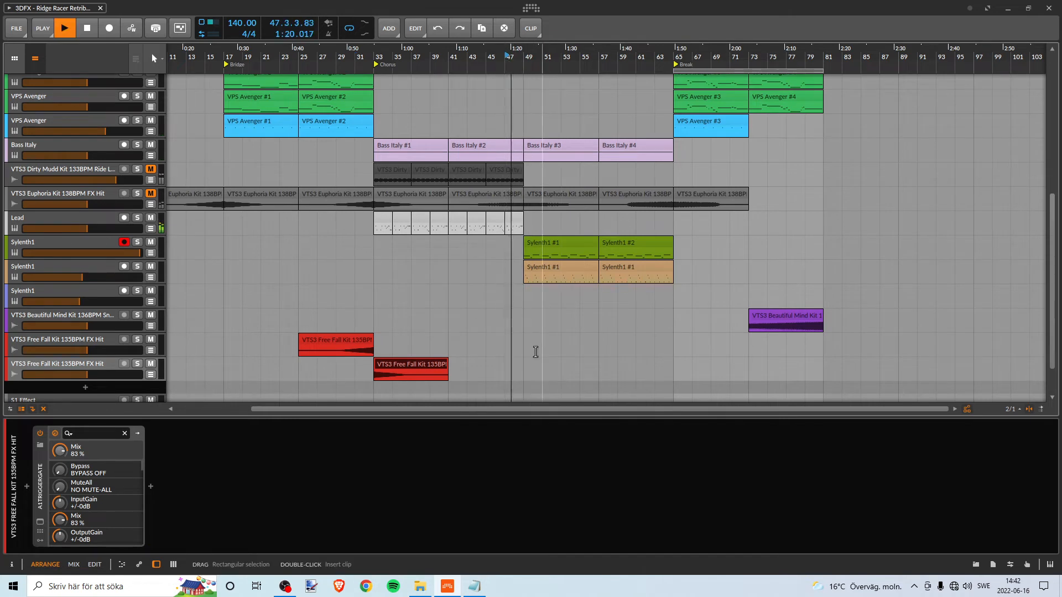
pyautogui.scroll(-3, 528, 324)
pyautogui.scroll(3, 529, 314)
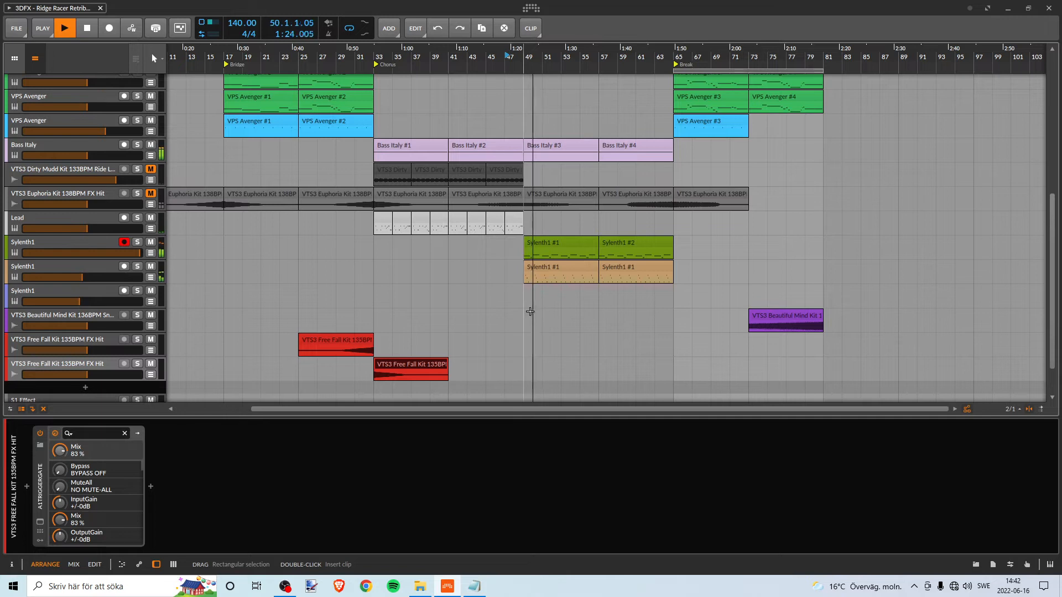
pyautogui.scroll(6, 530, 311)
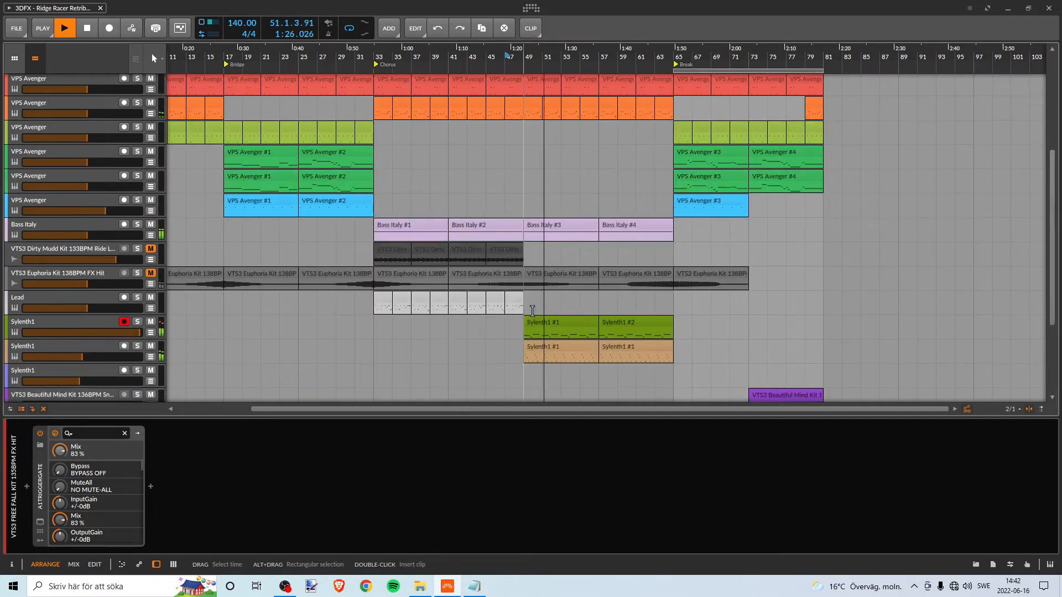
pyautogui.scroll(-6, 539, 299)
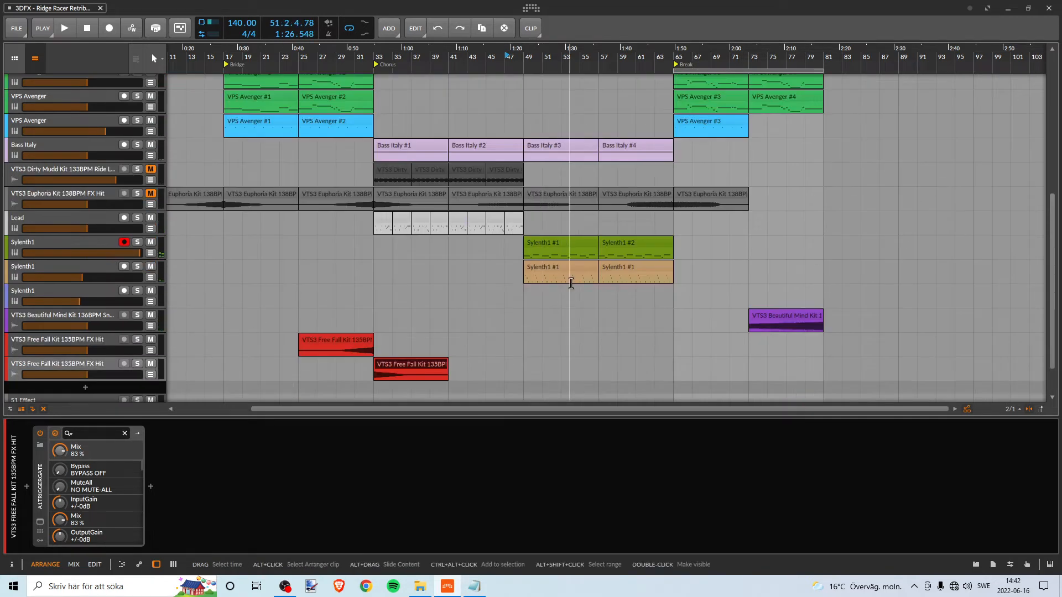
pyautogui.press('space')
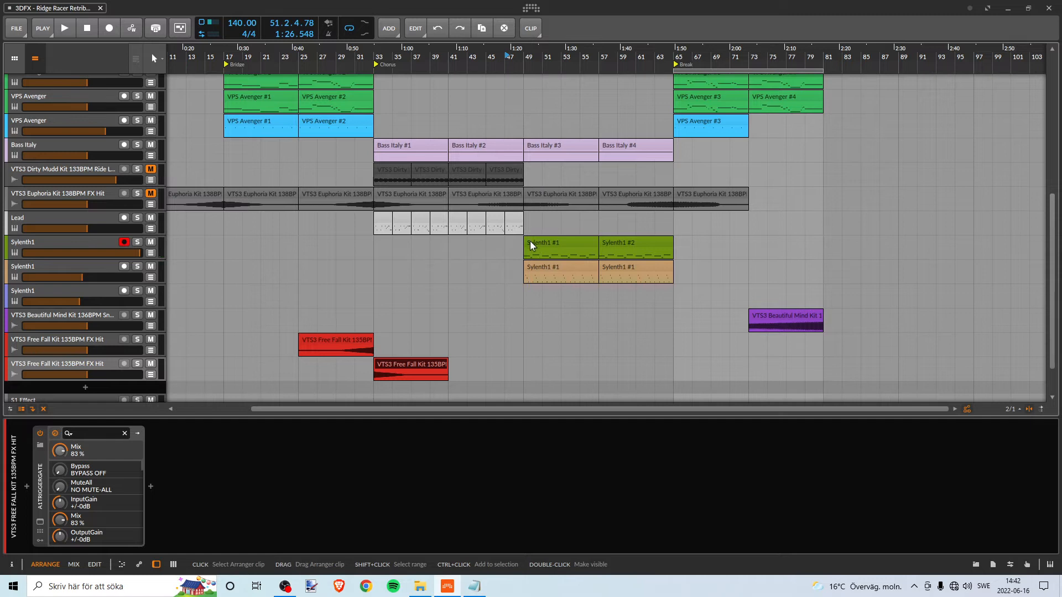
# - Look over the Sylenth1 clips at bar 49 and the Free Fall FX hit clip at bar 33
pyautogui.click(532, 244)
pyautogui.click(535, 266)
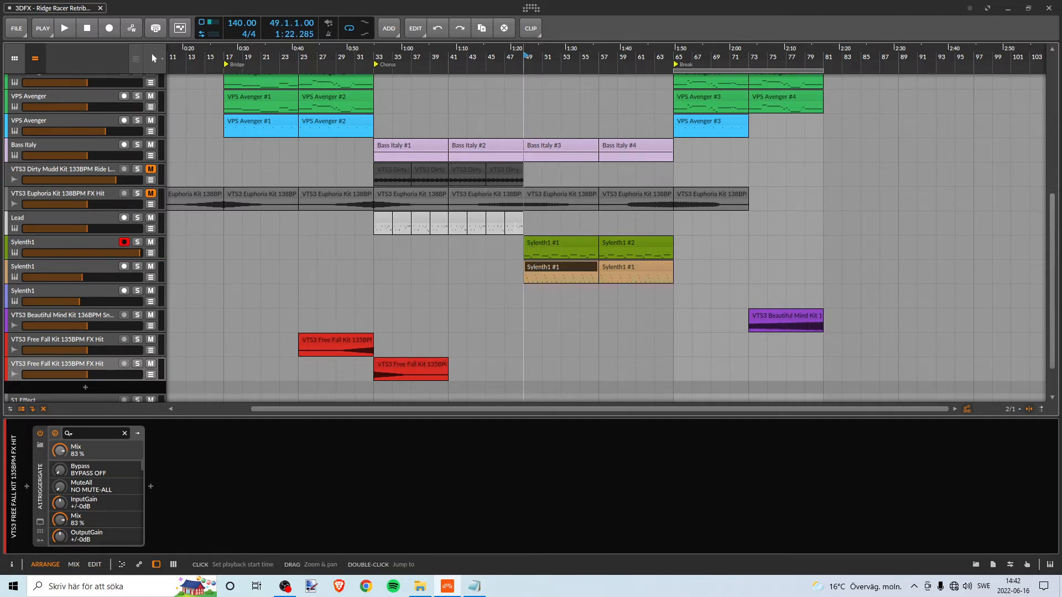
pyautogui.hscroll(3, 268, 325)
pyautogui.click(264, 343)
pyautogui.click(318, 364)
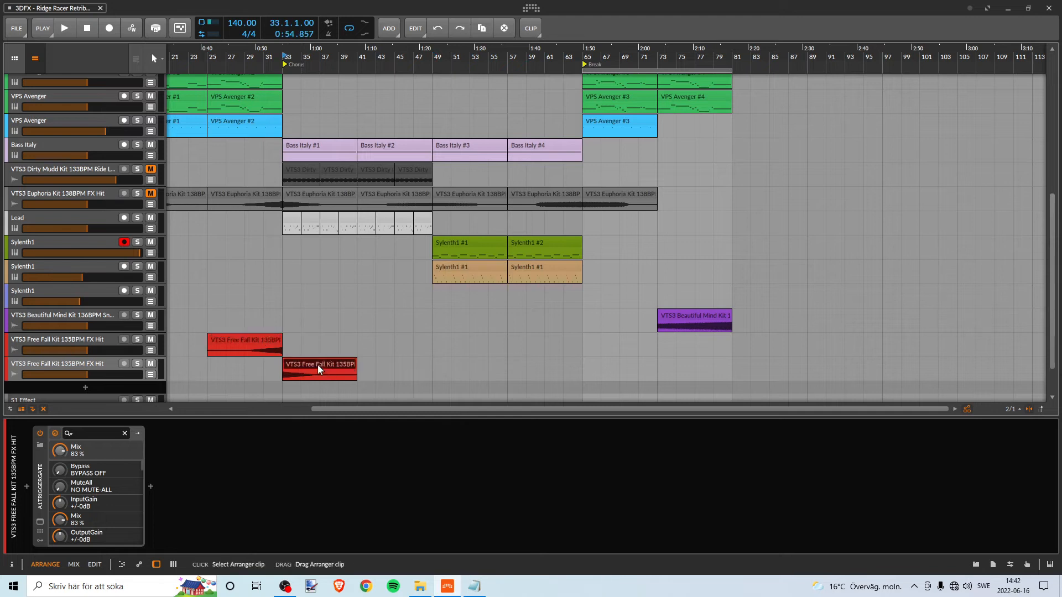
pyautogui.scroll(5, 415, 350)
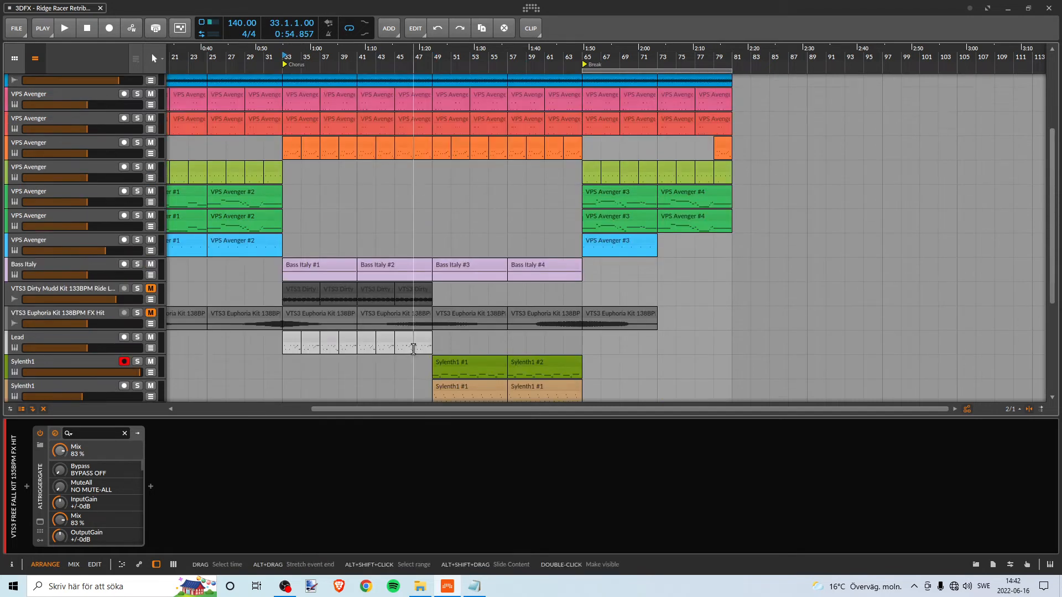
# - Replay the Chorus from bar 47 to about bar 55, reviewing which tracks play under the two Sylenth1 parts
pyautogui.scroll(-2, 423, 299)
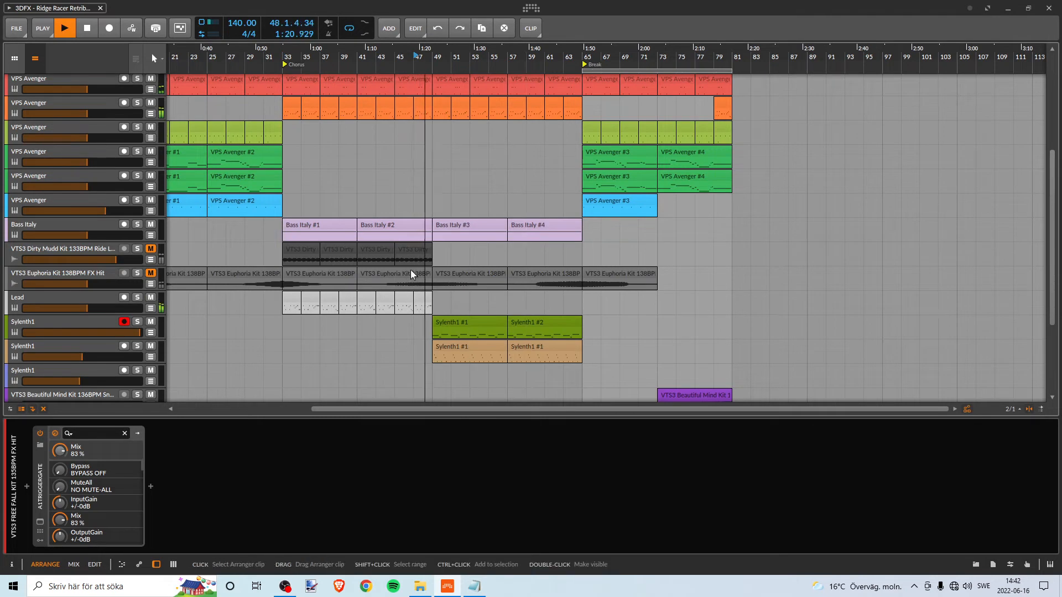
pyautogui.scroll(-3, 489, 306)
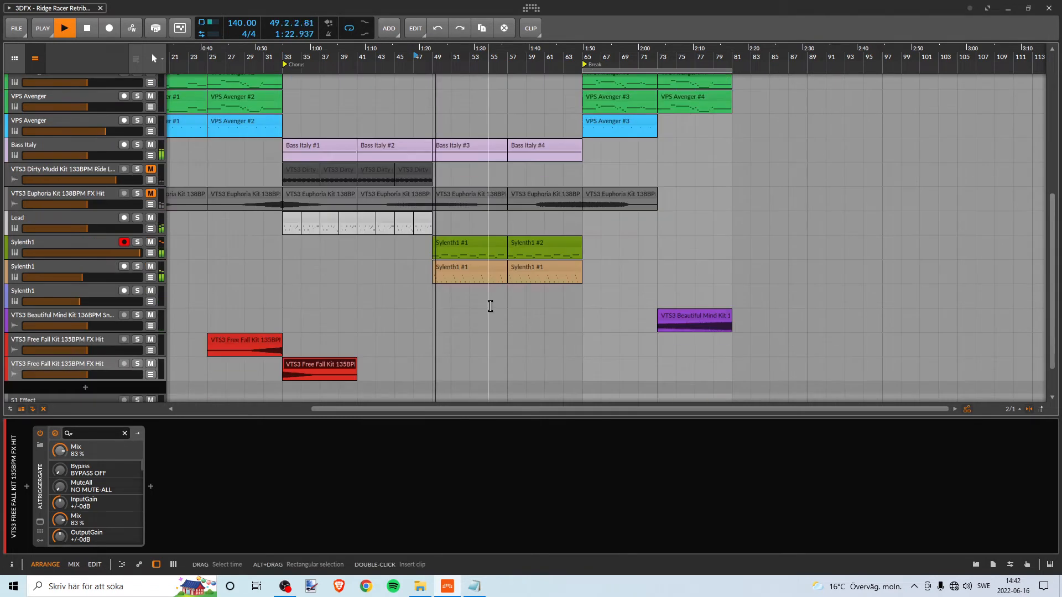
pyautogui.scroll(2, 488, 304)
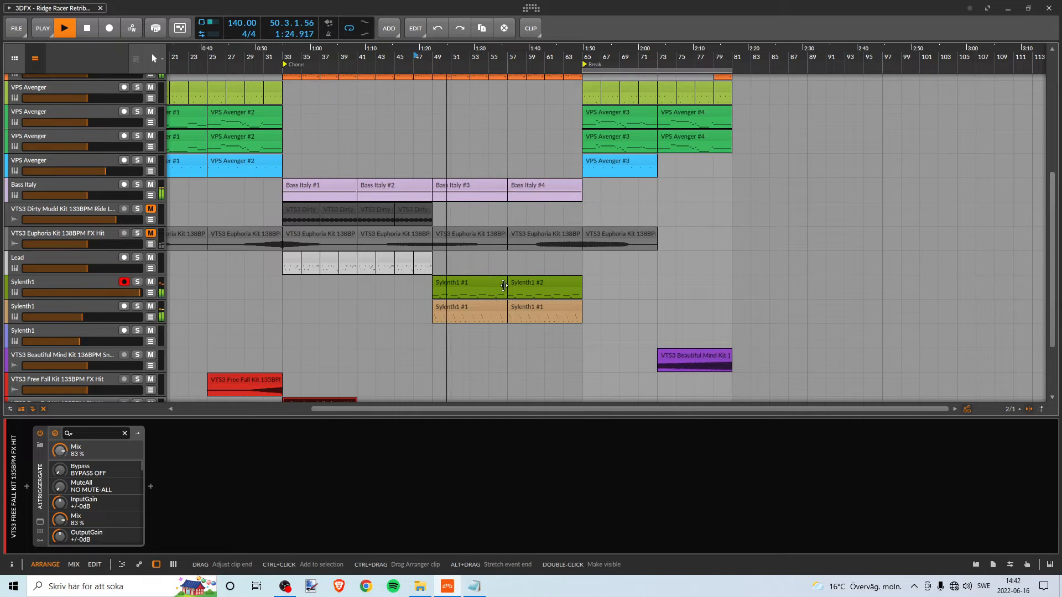
pyautogui.hscroll(3, 487, 142)
pyautogui.scroll(5, 463, 179)
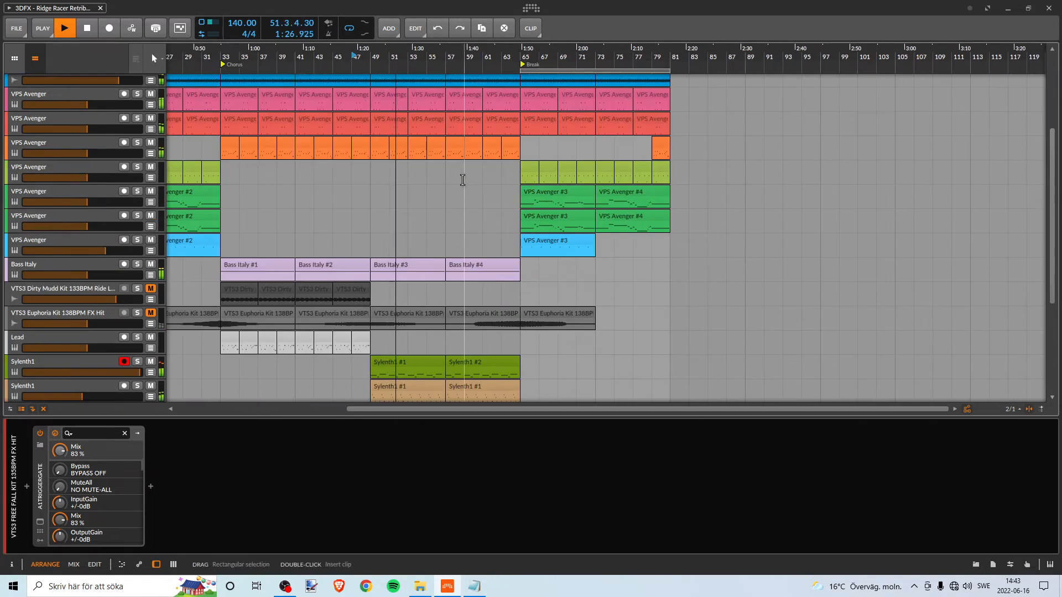
pyautogui.scroll(-5, 461, 175)
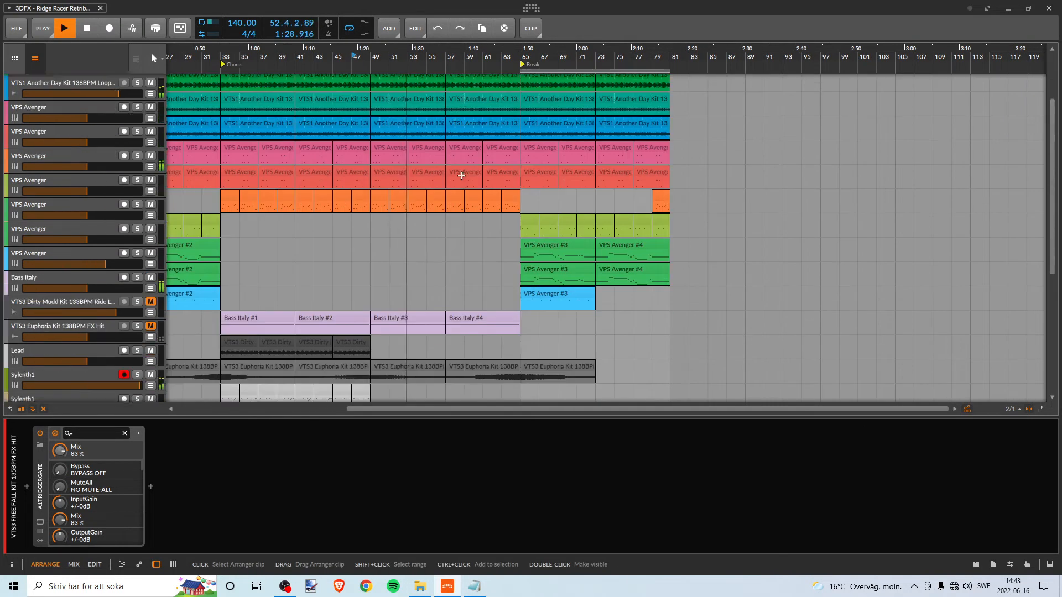
pyautogui.scroll(-1, 462, 176)
pyautogui.scroll(1, 462, 177)
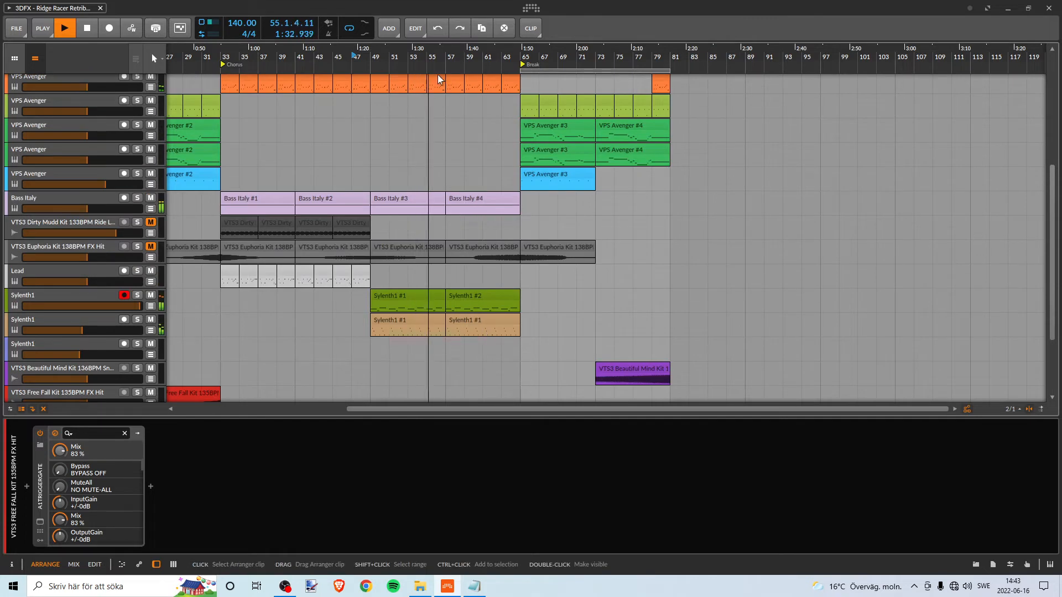
pyautogui.press('space')
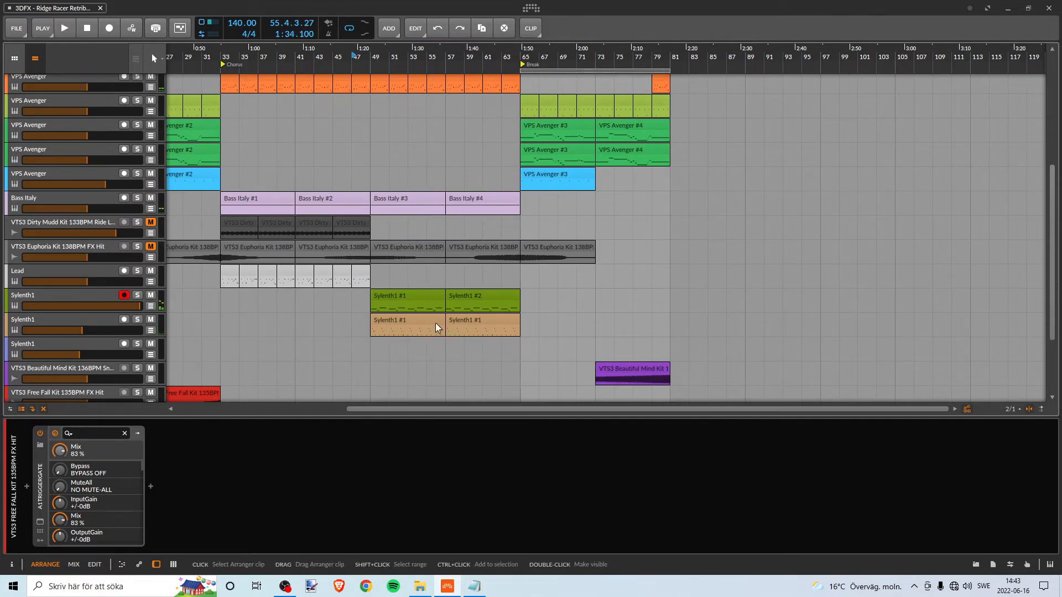
# - Solo the green Sylenth1 track and listen to its first clip from bar 49
pyautogui.click(383, 299)
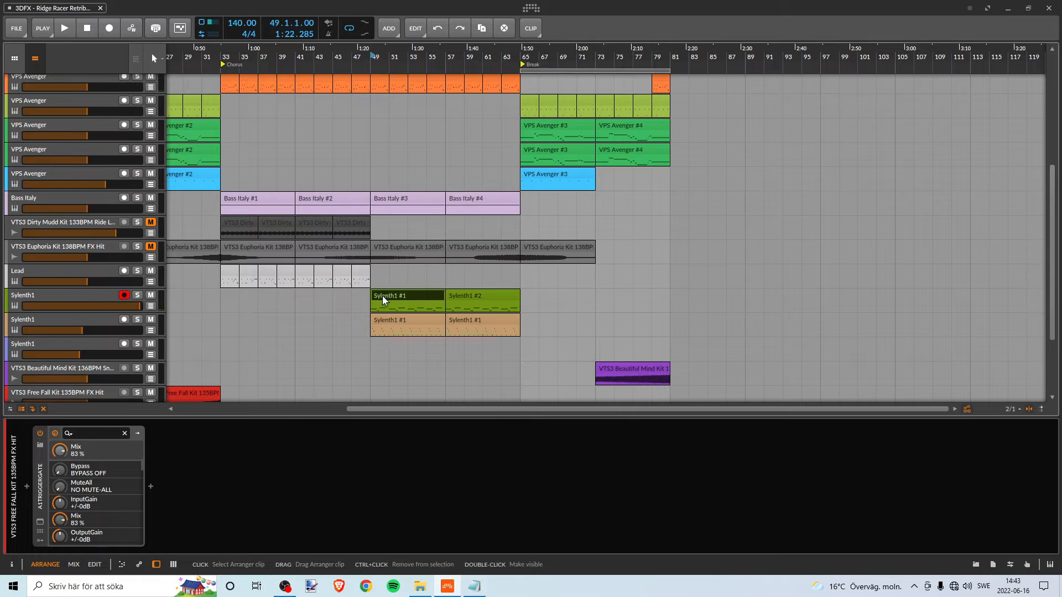
pyautogui.click(138, 295)
pyautogui.click(377, 258)
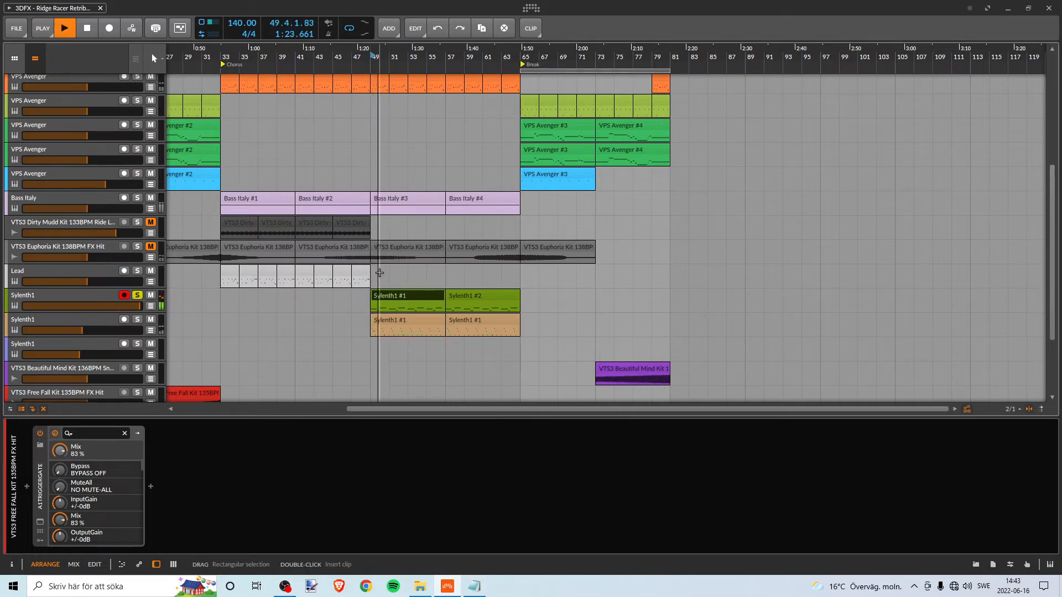
pyautogui.press('space')
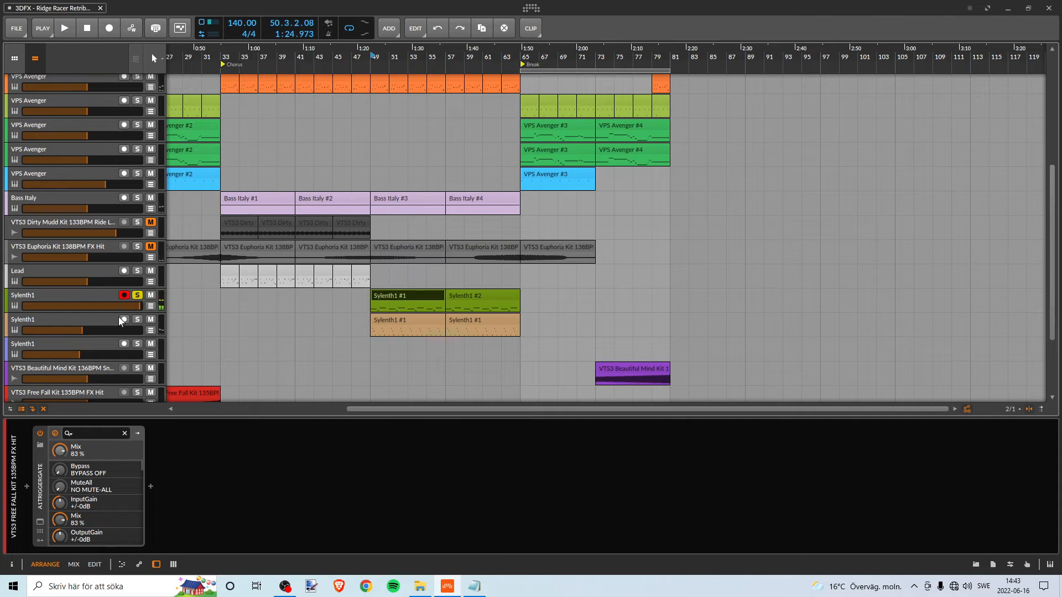
# - Open the green Sylenth1 track's A1TriggerGate window and move it clear of the Chorus clips
pyautogui.click(95, 297)
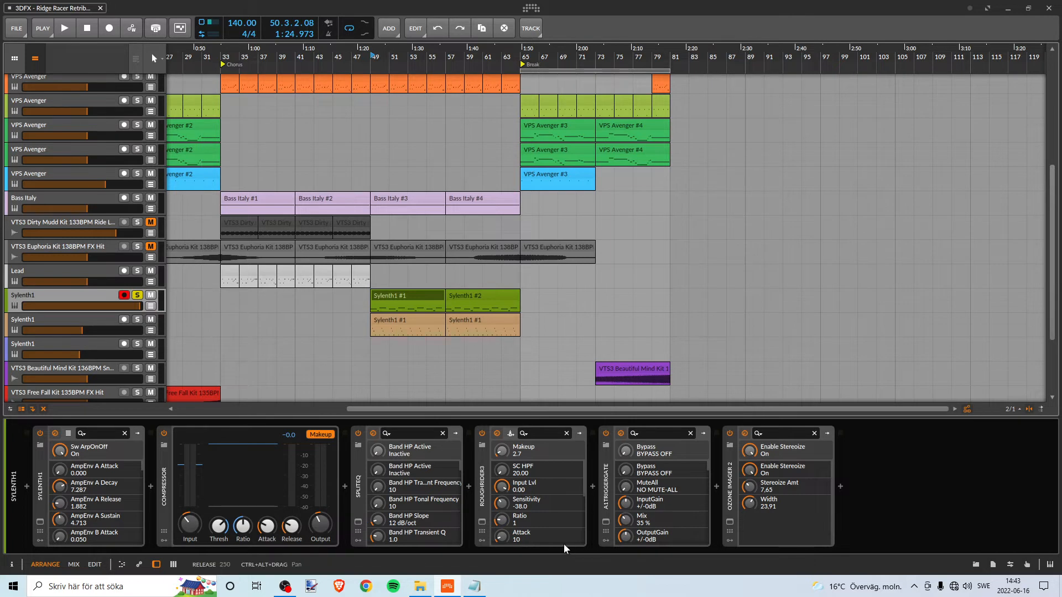
pyautogui.click(606, 522)
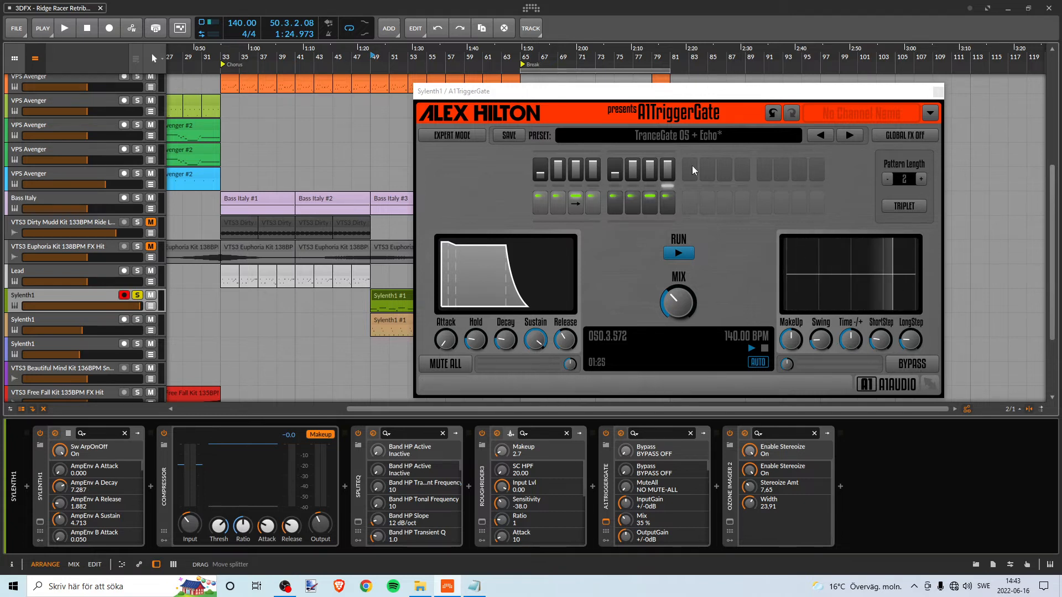
pyautogui.moveTo(692, 91); pyautogui.dragTo(874, 123)
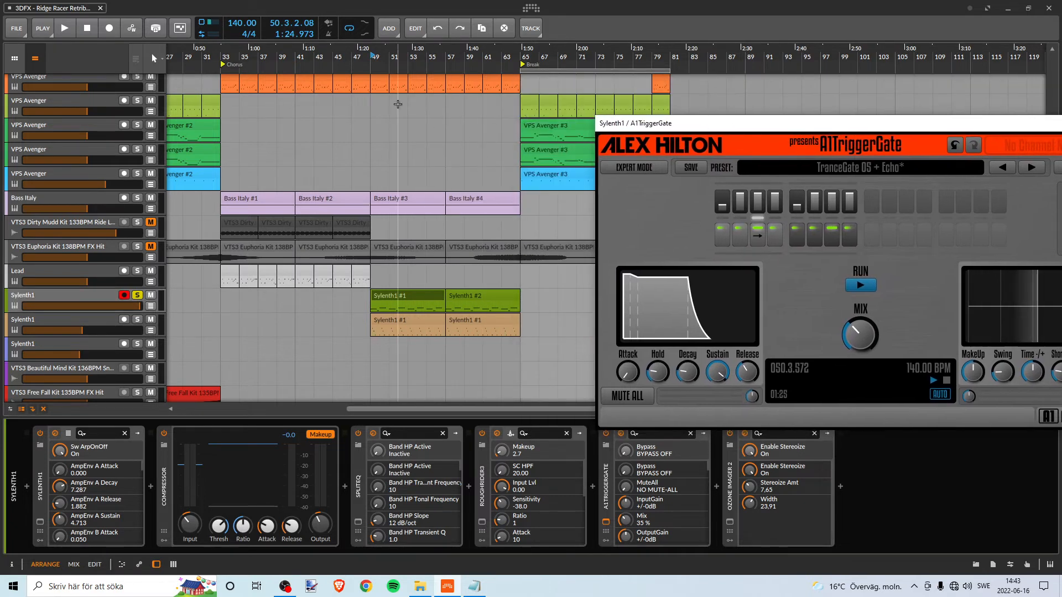
# - Set the loop region to bars 49 to 57 and play the soloed Sylenth1 part with the whole gate window in view
pyautogui.moveTo(534, 71); pyautogui.dragTo(384, 61)
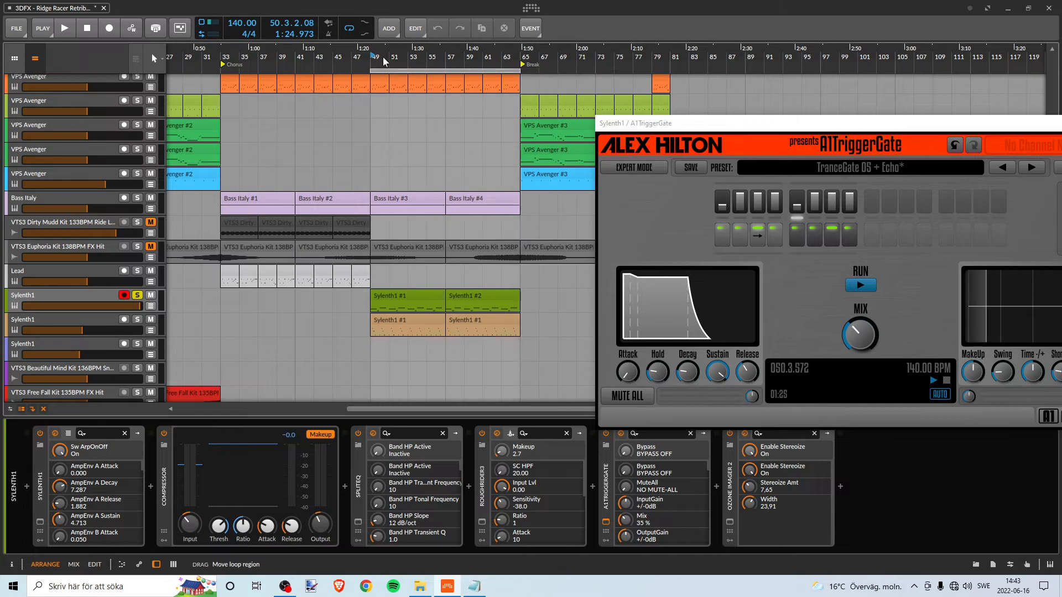
pyautogui.moveTo(520, 69); pyautogui.dragTo(445, 67)
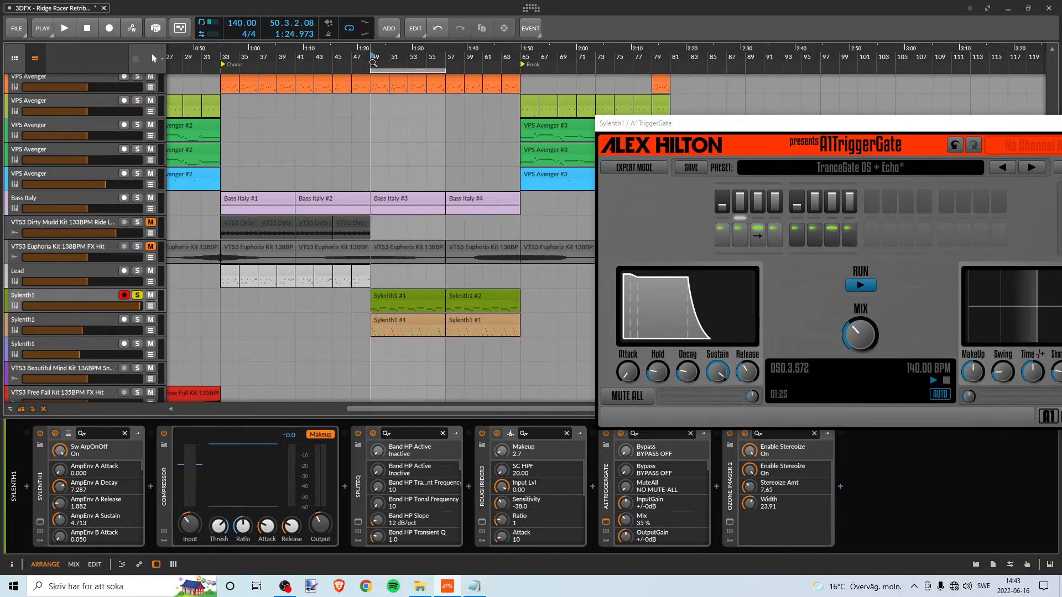
pyautogui.press('space')
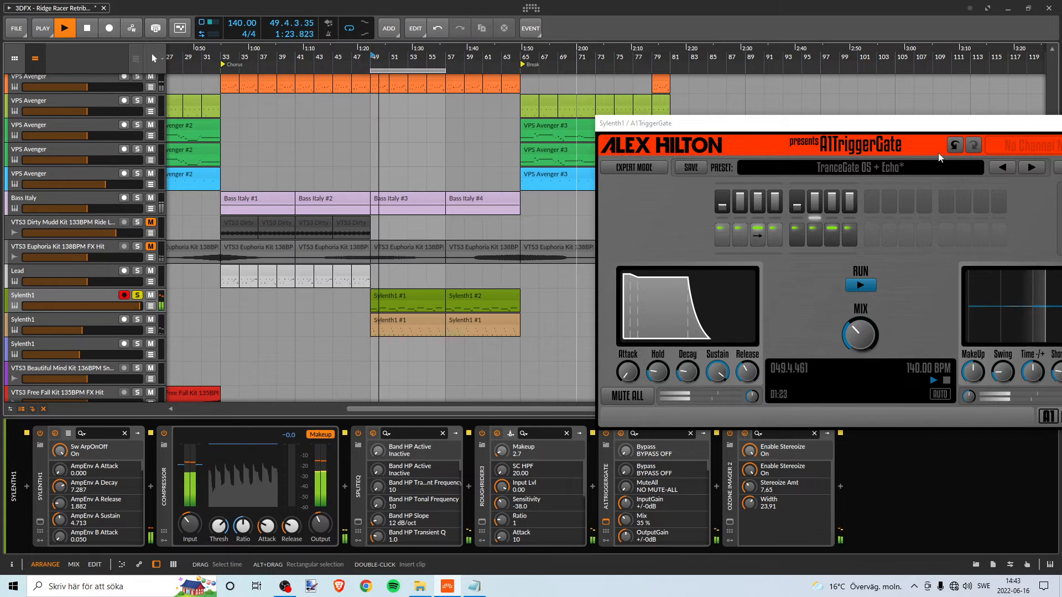
pyautogui.moveTo(921, 128); pyautogui.dragTo(846, 121)
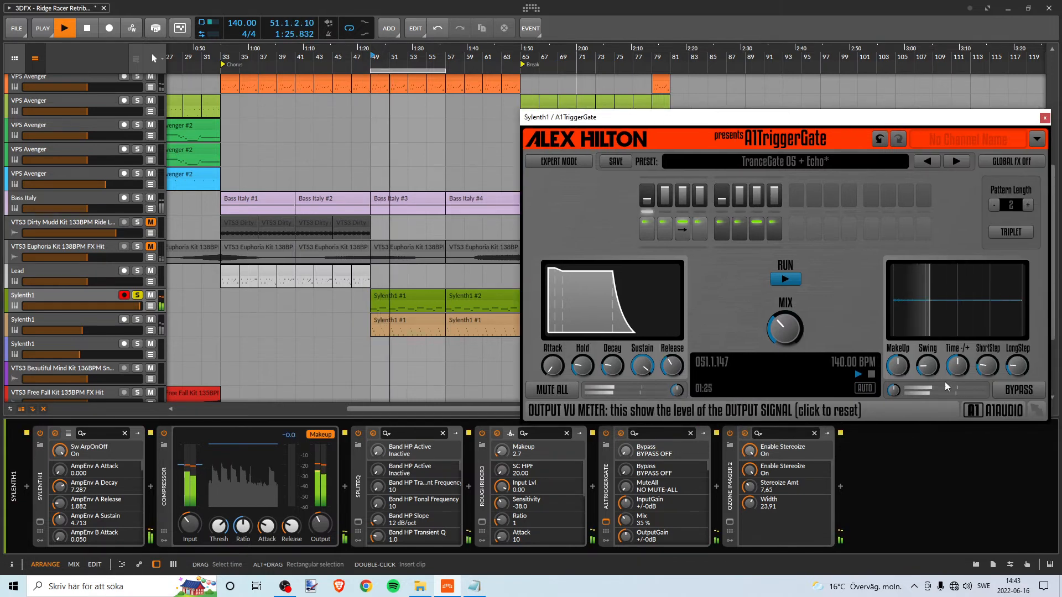
# - Set the A1TriggerGate time offset to +5 % and unsolo the green Sylenth1 track to hear it in the full mix
pyautogui.moveTo(957, 365); pyautogui.dragTo(958, 343)
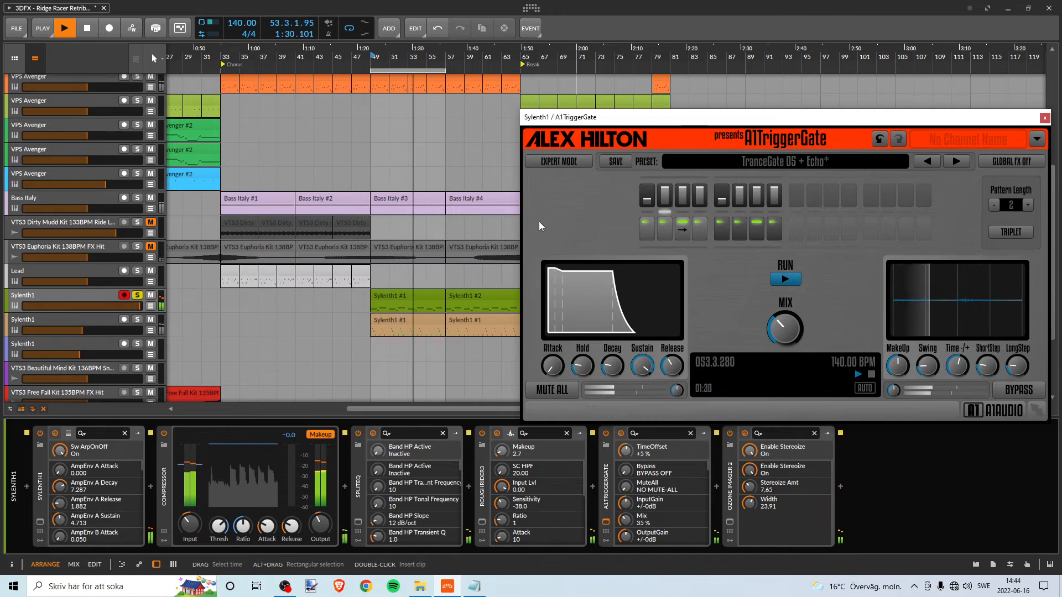
pyautogui.press('space')
pyautogui.click(137, 295)
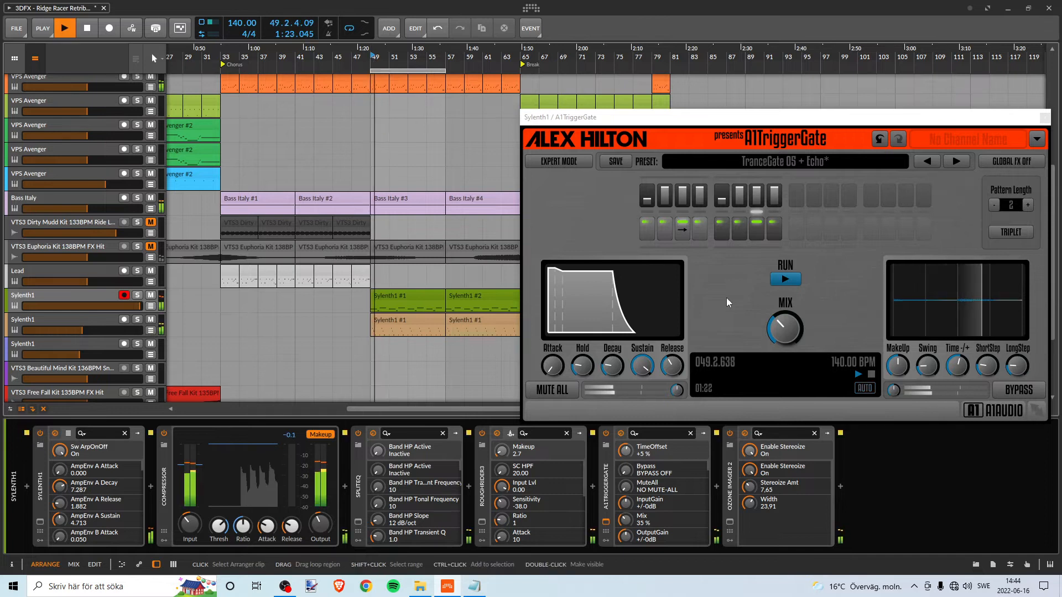
# - Audition A1TriggerGate time offsets of +12 %, +20 % and +30 % in the loop, and settle on +10 %
pyautogui.click(957, 366)
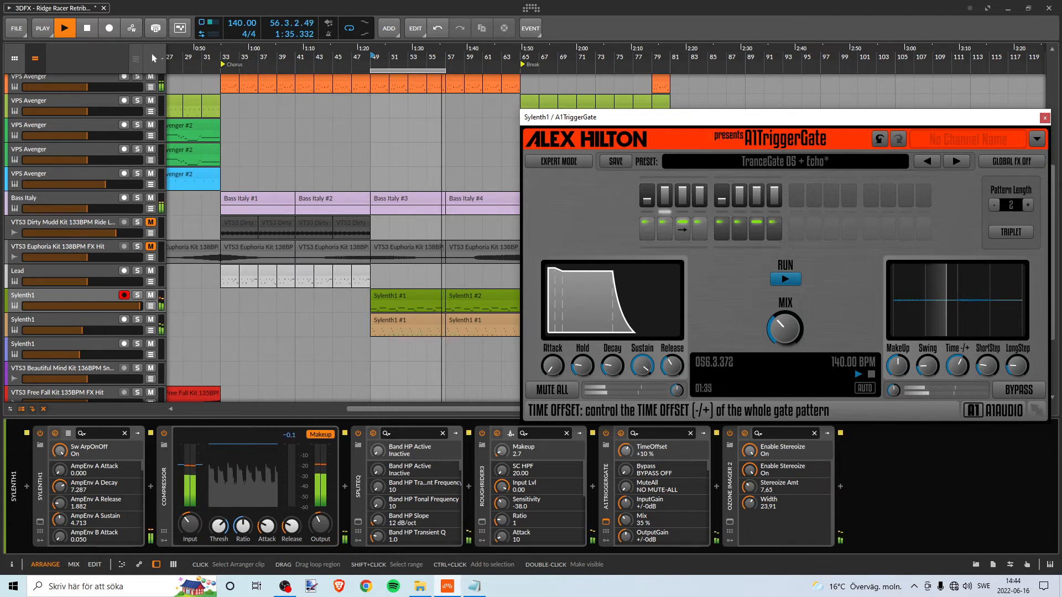
pyautogui.moveTo(957, 365); pyautogui.dragTo(960, 368)
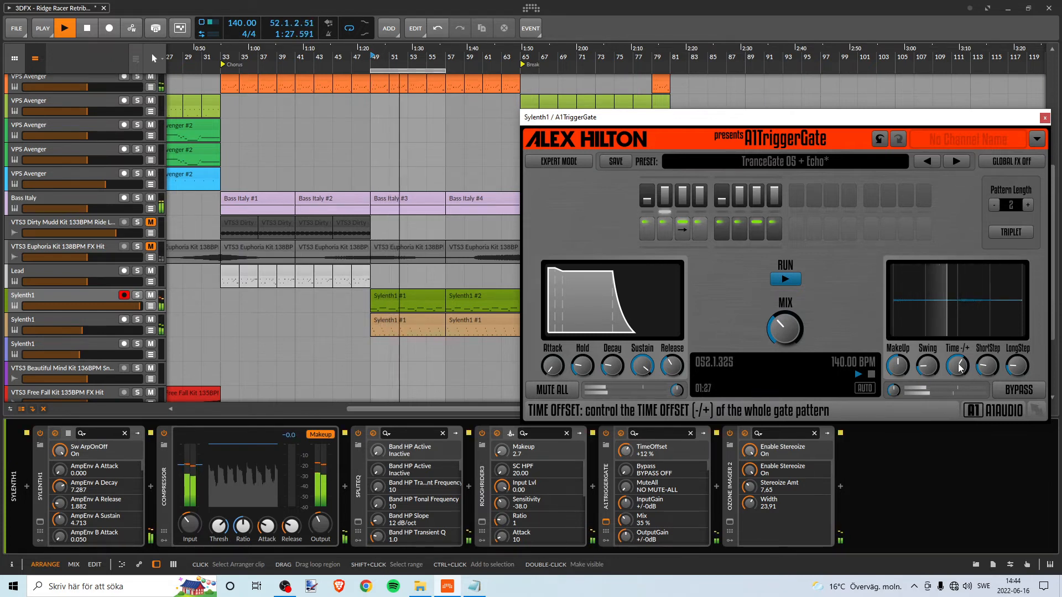
pyautogui.moveTo(957, 366); pyautogui.dragTo(960, 366)
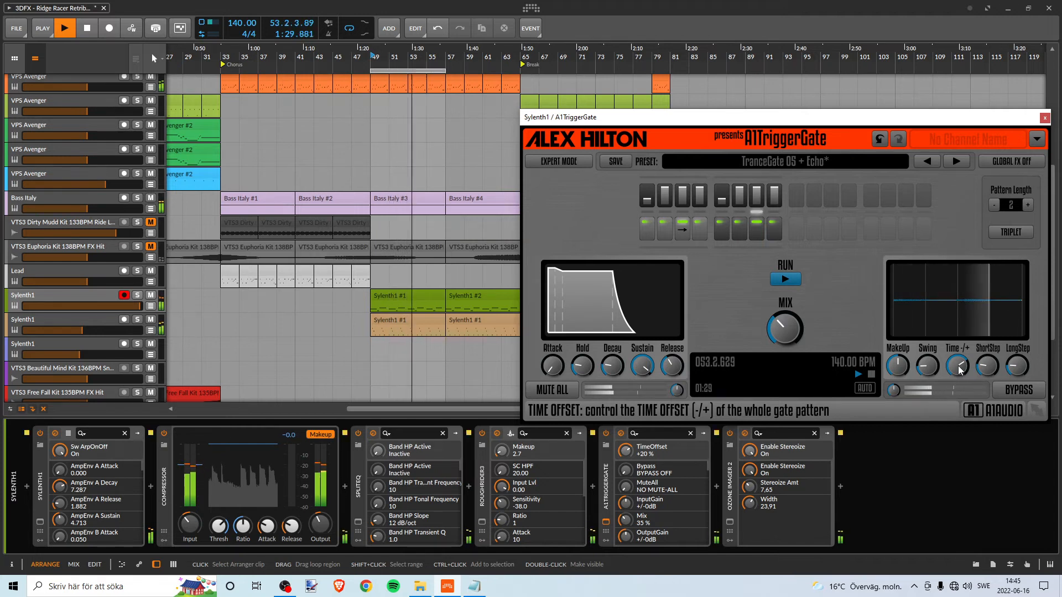
pyautogui.moveTo(958, 365)
pyautogui.mouseDown()
pyautogui.moveTo(957, 352)
pyautogui.moveTo(960, 372)
pyautogui.mouseUp()
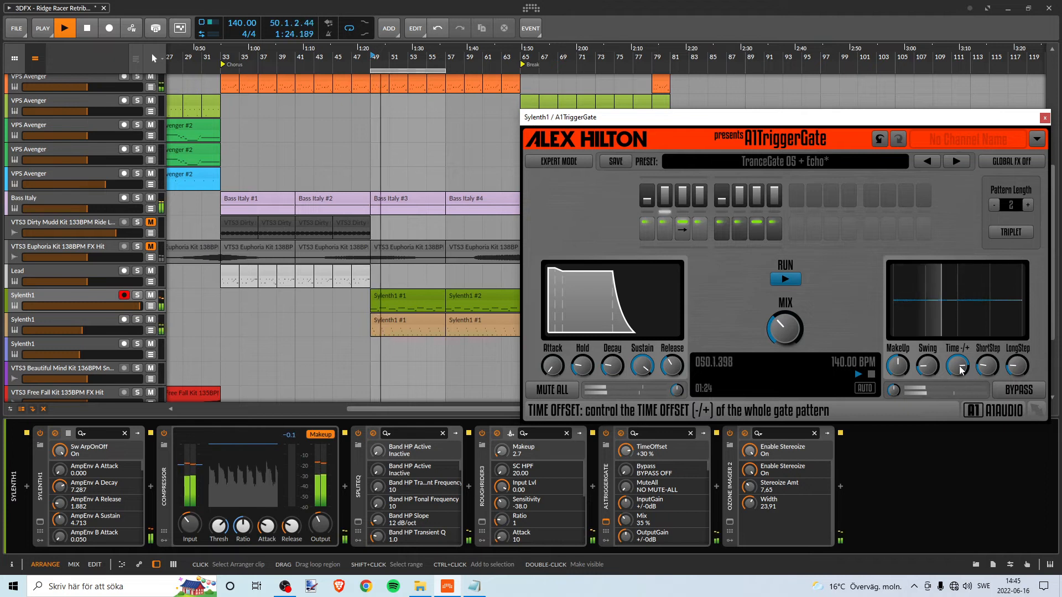
pyautogui.moveTo(958, 367); pyautogui.dragTo(958, 370)
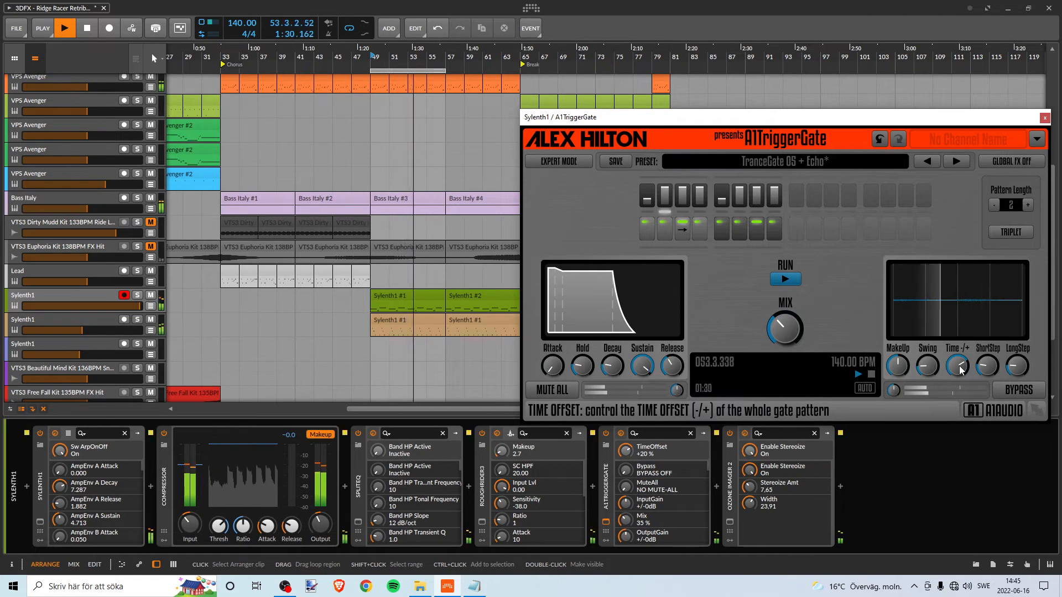
pyautogui.moveTo(960, 368); pyautogui.dragTo(960, 372)
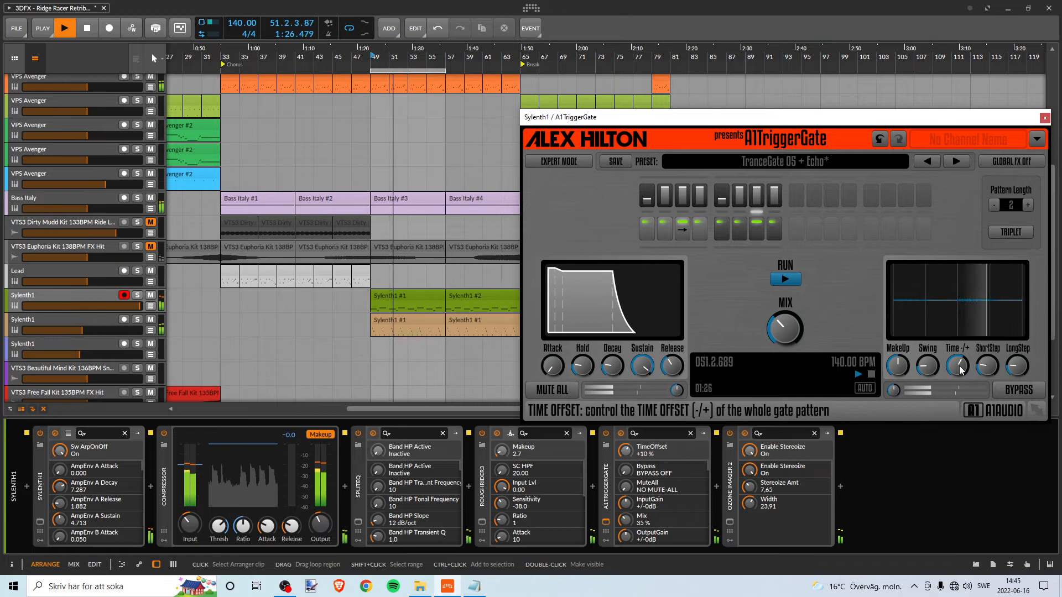
pyautogui.press('space')
# - Return the playback start to bar 49 at the first green Sylenth1 clip and save the project
pyautogui.click(395, 300)
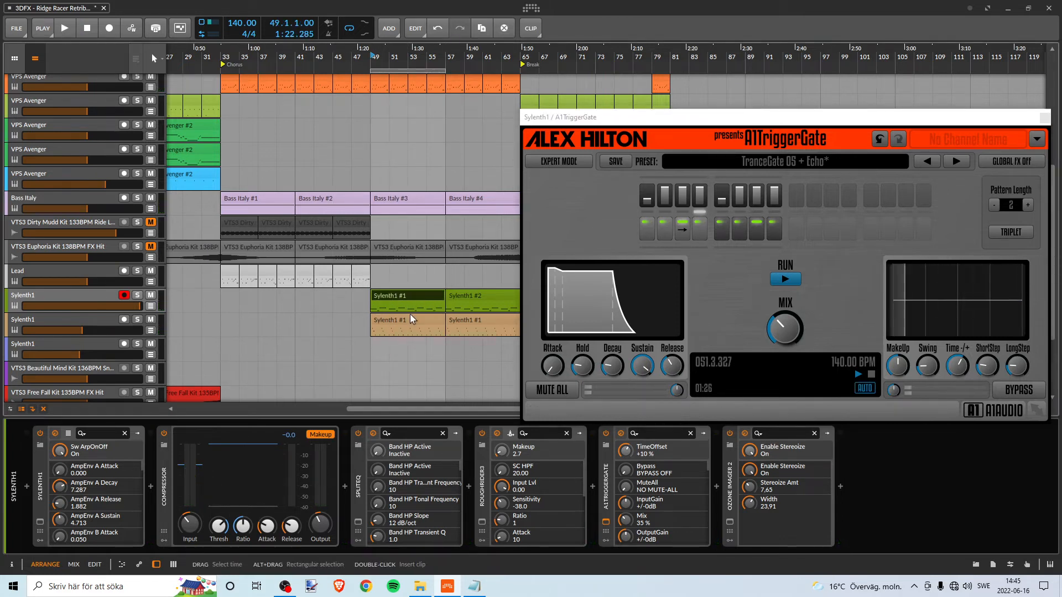
pyautogui.moveTo(399, 65); pyautogui.dragTo(332, 65)
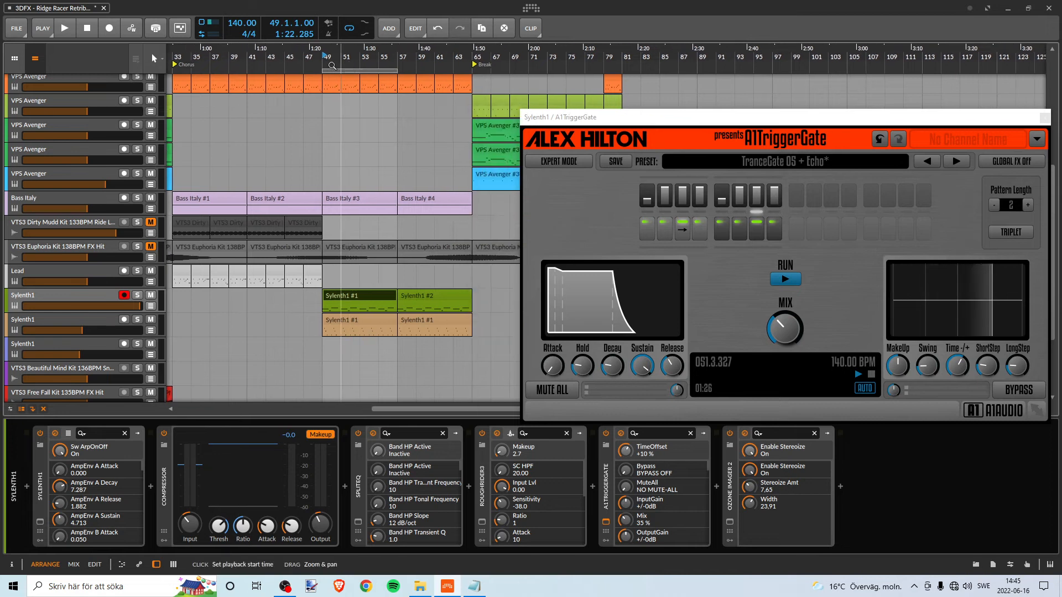
pyautogui.click(14, 33)
pyautogui.click(25, 81)
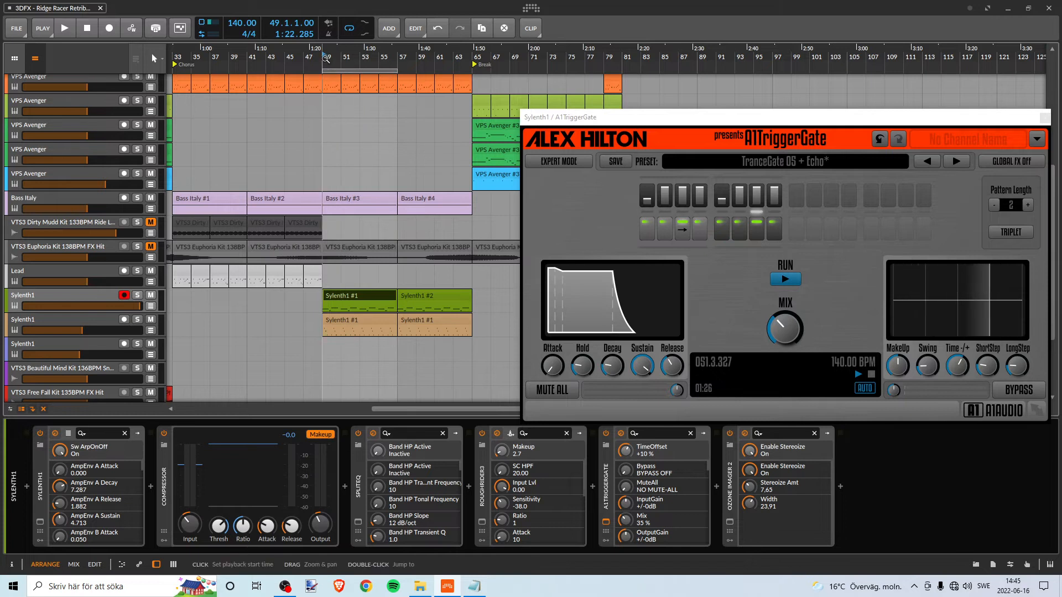
# - Play the full mix from bar 49, restart from the same bar, and solo the tan Sylenth1 track
pyautogui.press('space')
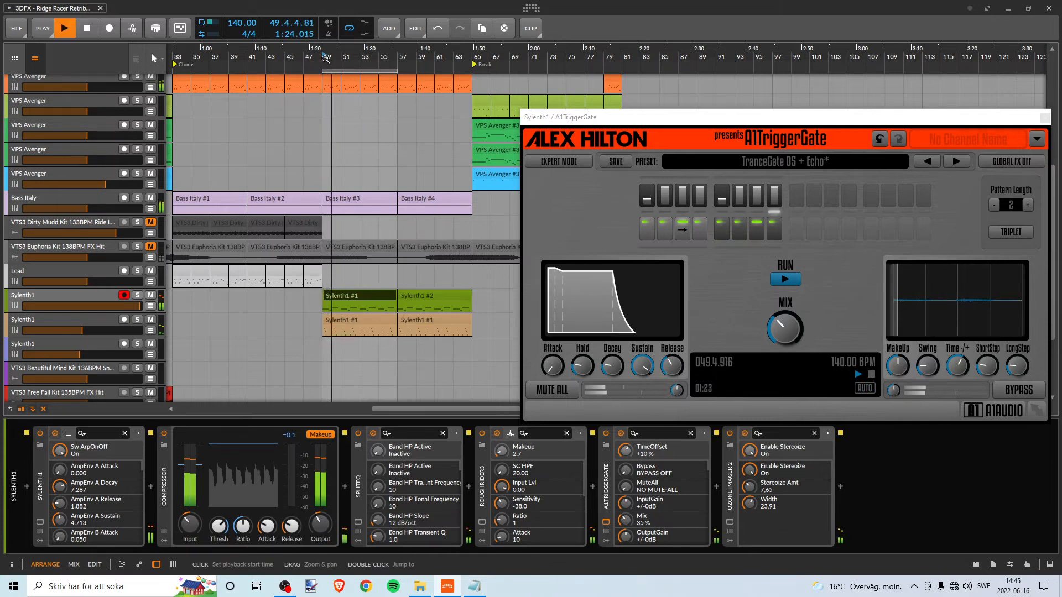
pyautogui.press('space')
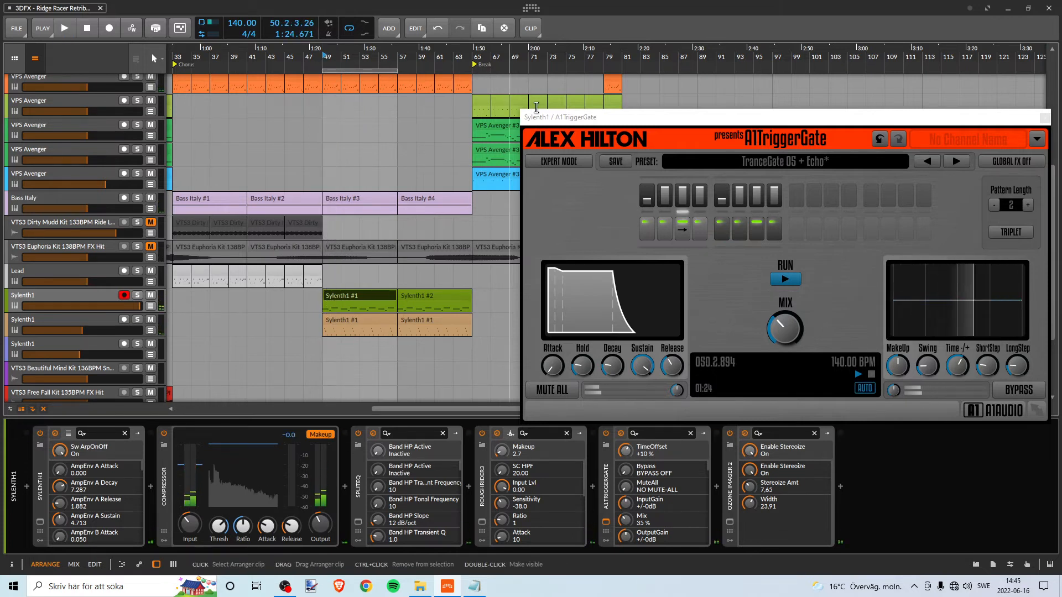
pyautogui.click(326, 57)
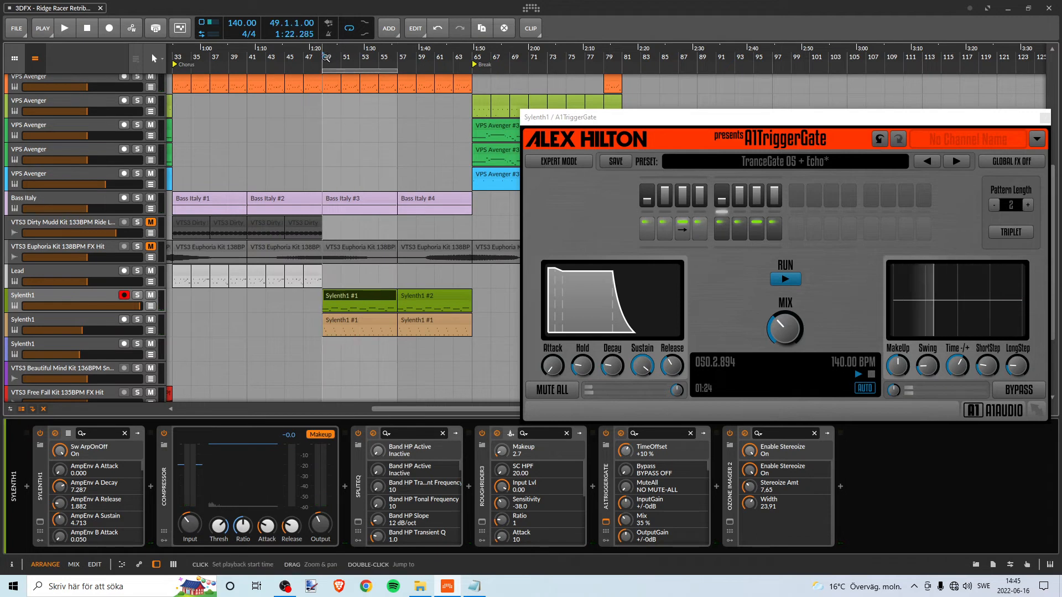
pyautogui.press('space')
pyautogui.click(137, 320)
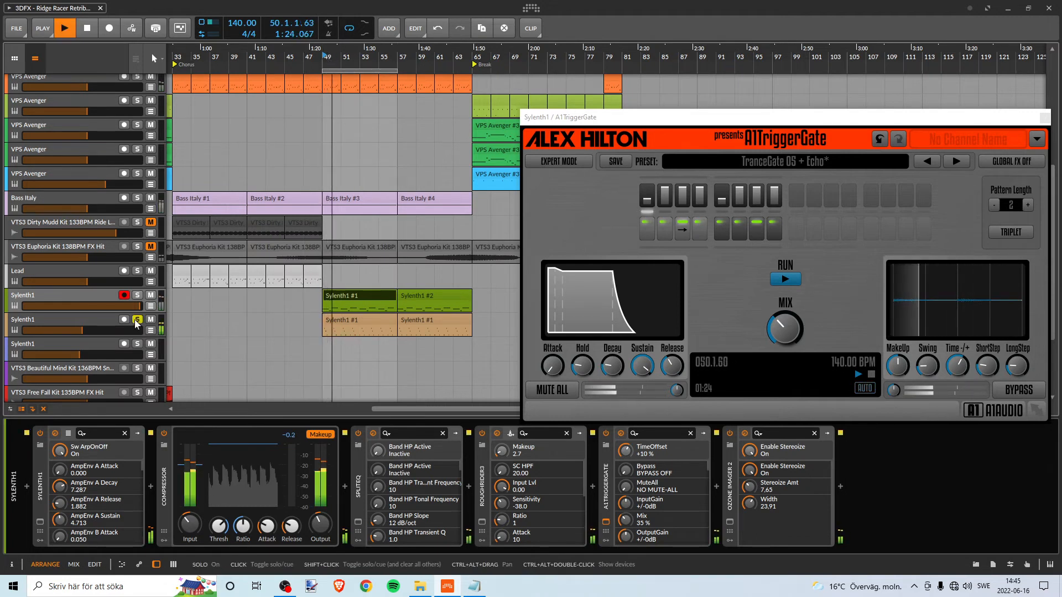
# - Unsolo the tan Sylenth1 track, show its device chain, and play the full mix from bar 49
pyautogui.click(136, 321)
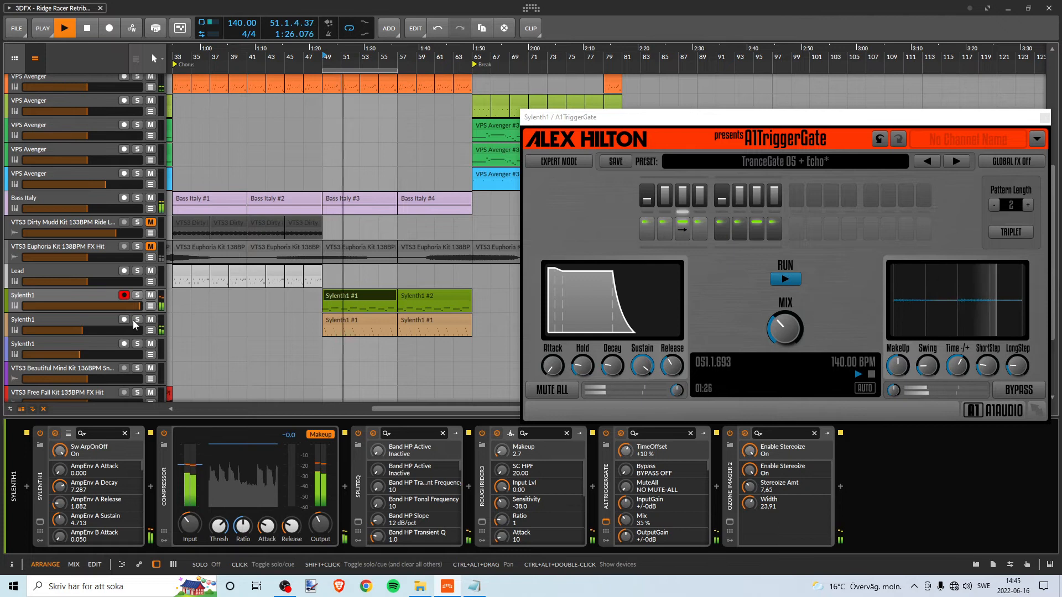
pyautogui.press('space')
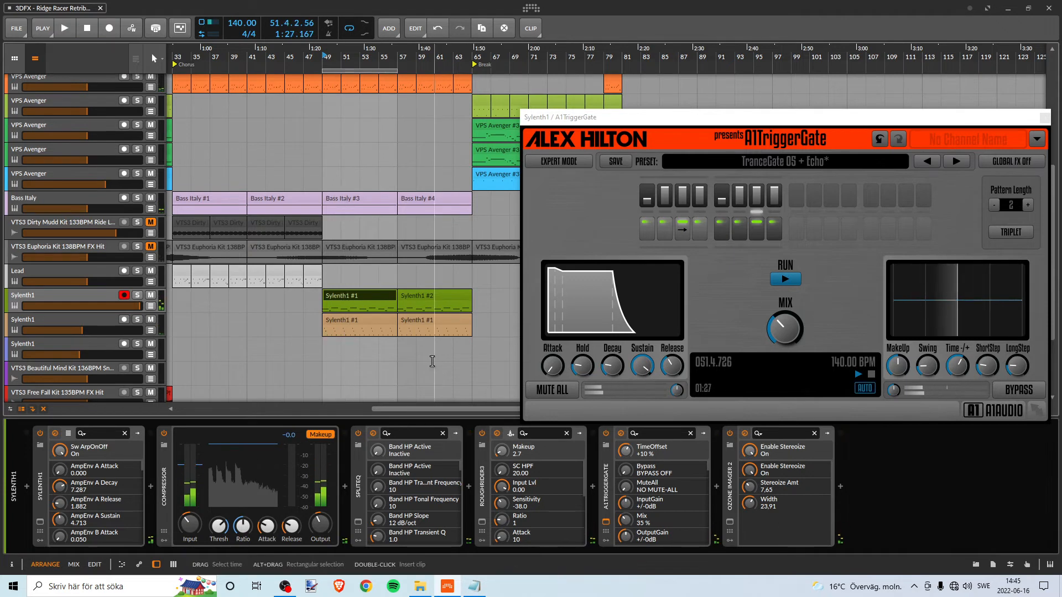
pyautogui.click(354, 322)
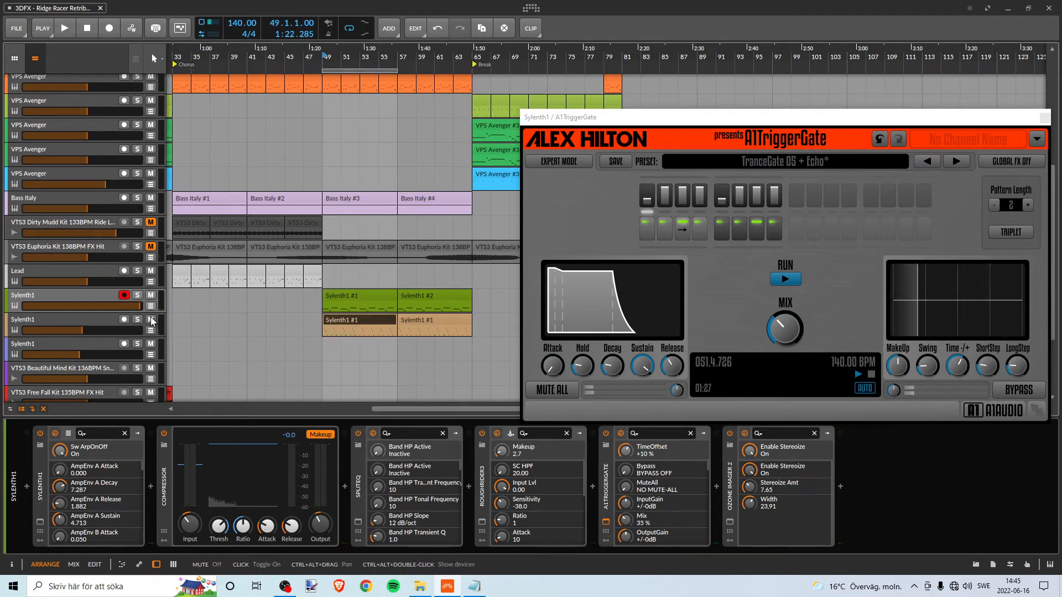
pyautogui.click(92, 319)
pyautogui.click(364, 326)
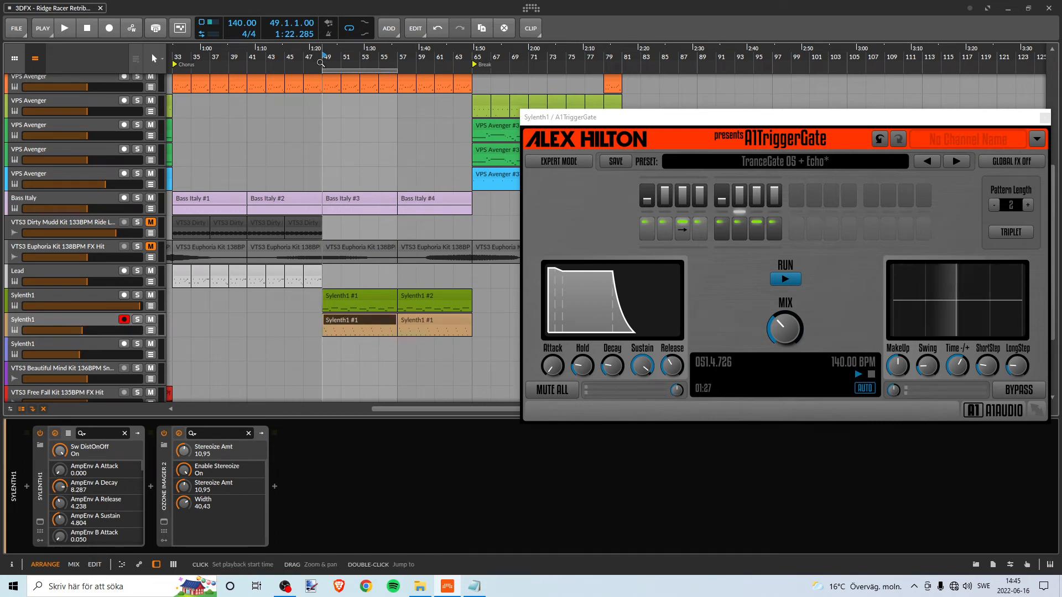
pyautogui.press('space')
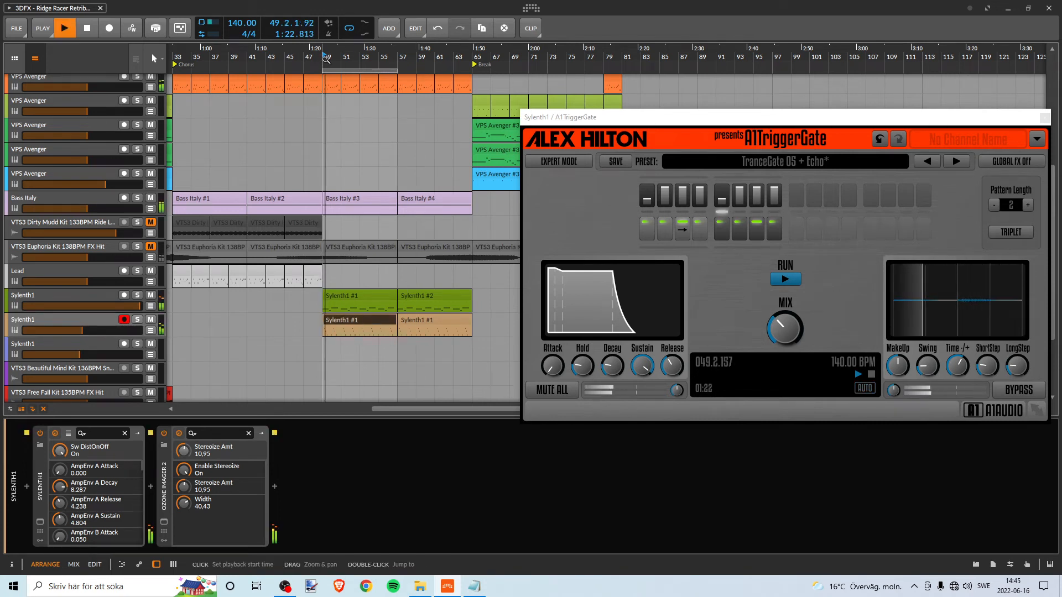
# - Move the loop to bars 65–73 at the start of the Break and play the full mix from bar 65
pyautogui.press('space')
pyautogui.moveTo(372, 70); pyautogui.dragTo(418, 60)
pyautogui.moveTo(410, 59); pyautogui.dragTo(362, 61)
pyautogui.scroll(3, 311, 138)
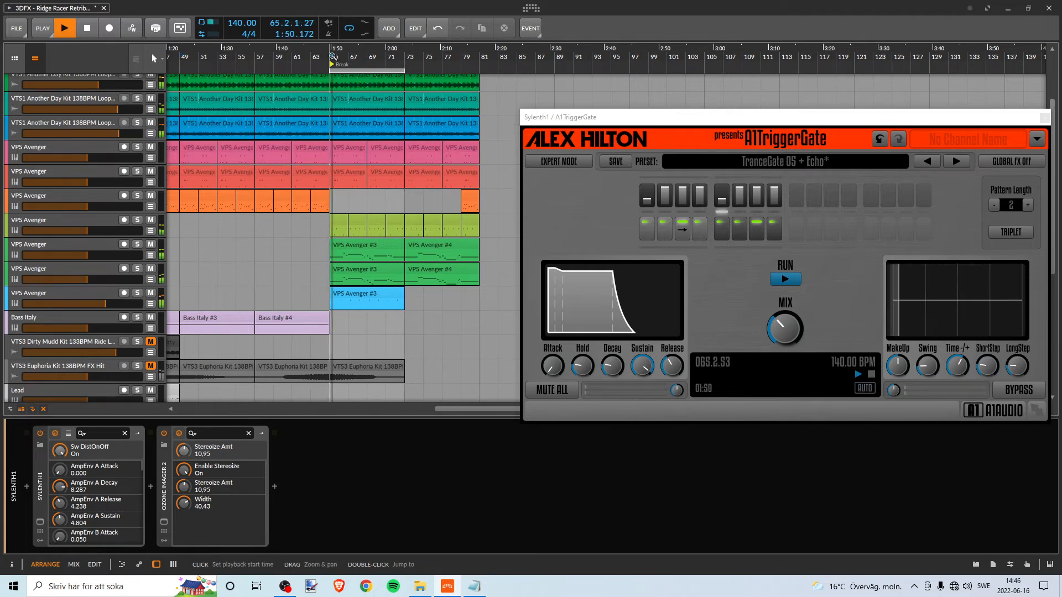
pyautogui.scroll(-5, 409, 236)
pyautogui.scroll(2, 408, 235)
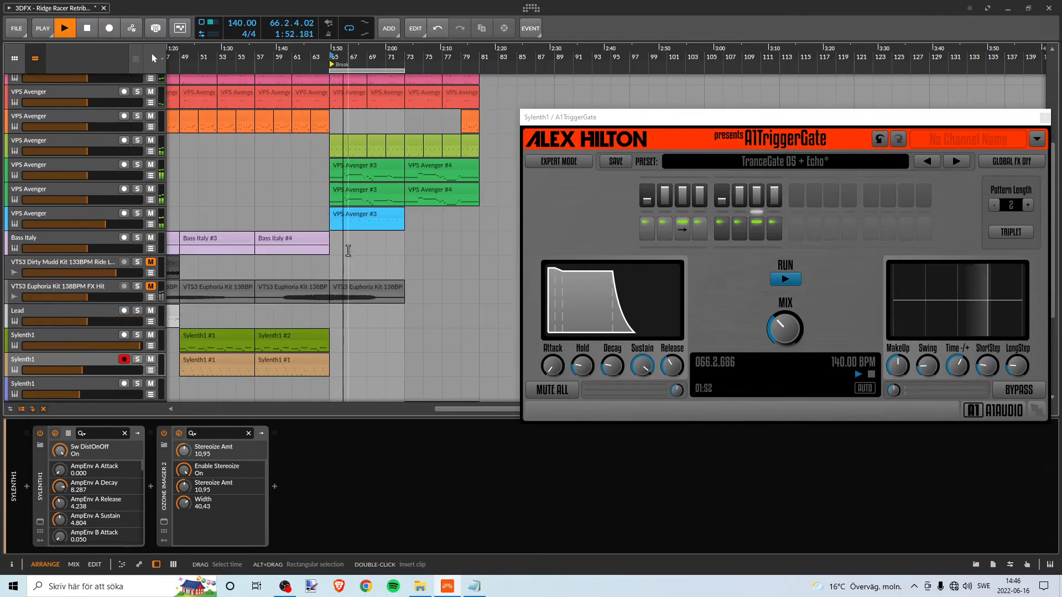
# - Listen to the blue VPS Avenger track solo in the Break, followed by the lime one, and return to the full mix
pyautogui.click(138, 216)
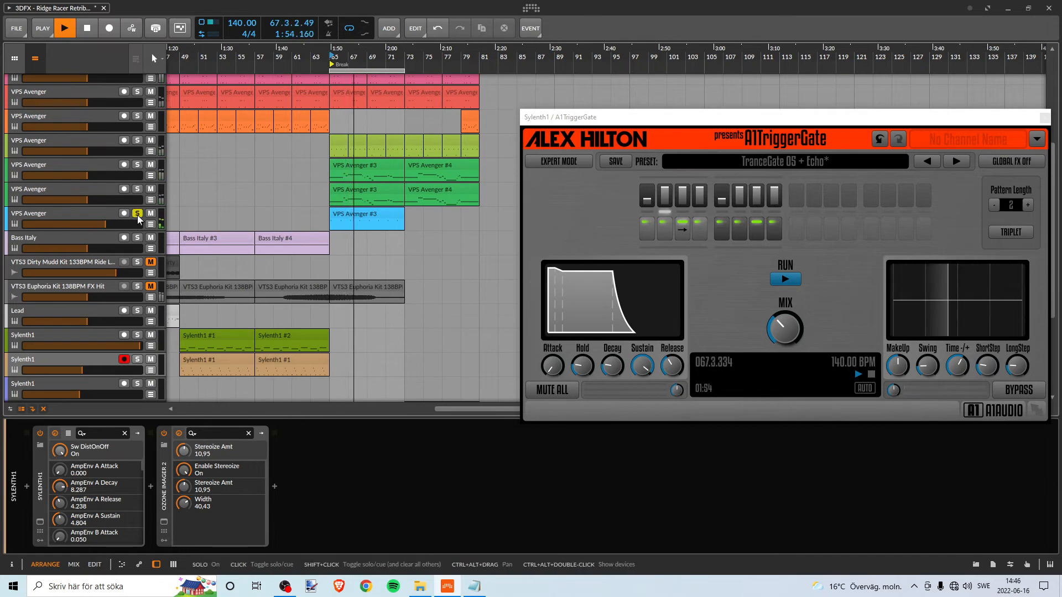
pyautogui.click(138, 141)
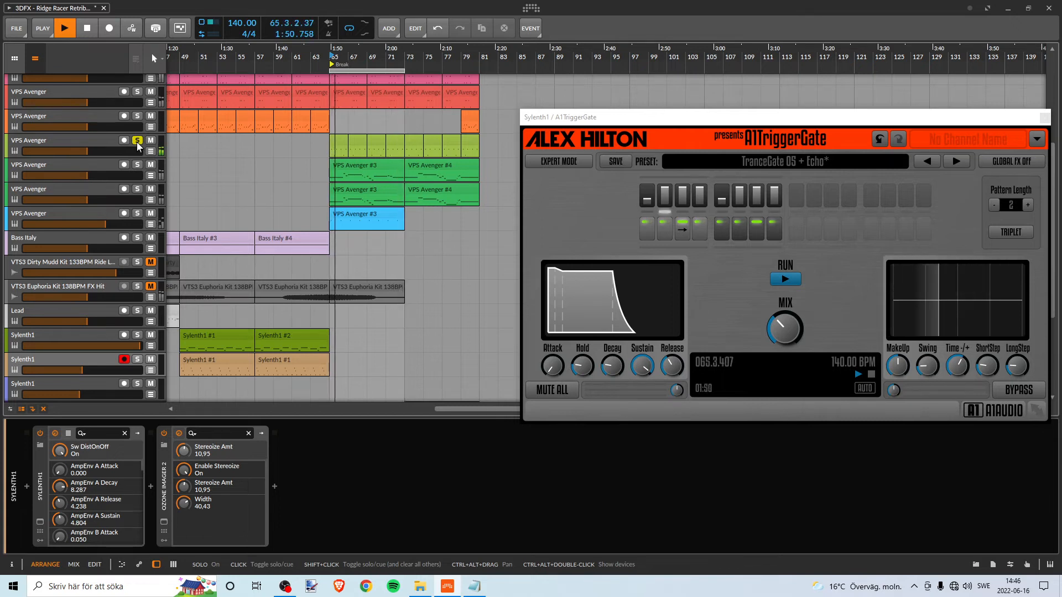
pyautogui.click(138, 142)
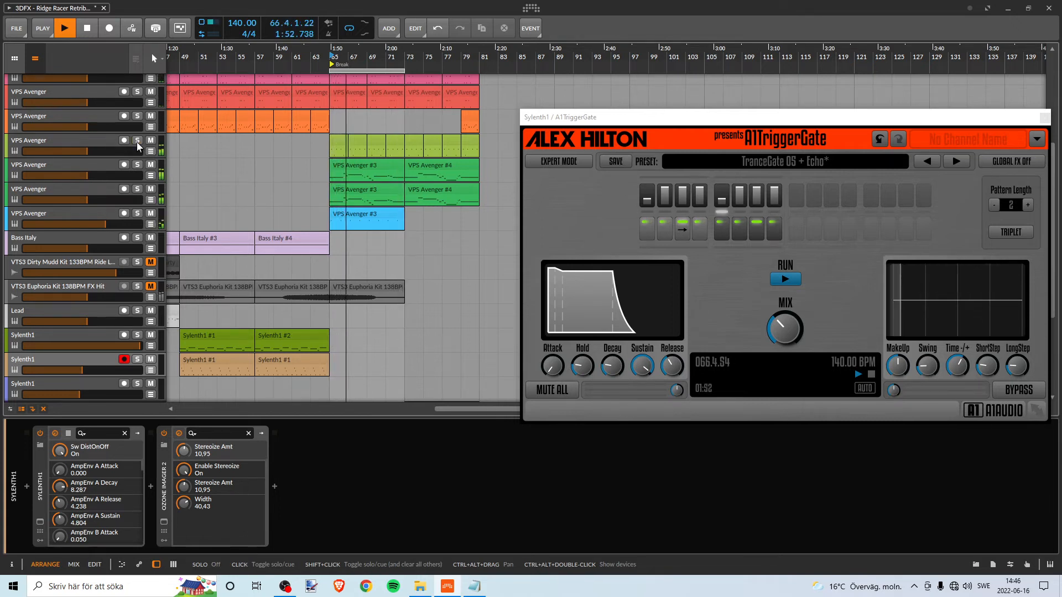
# - Solo the blue VPS Avenger track again, show its device chain, and stop playback
pyautogui.scroll(-5, 361, 197)
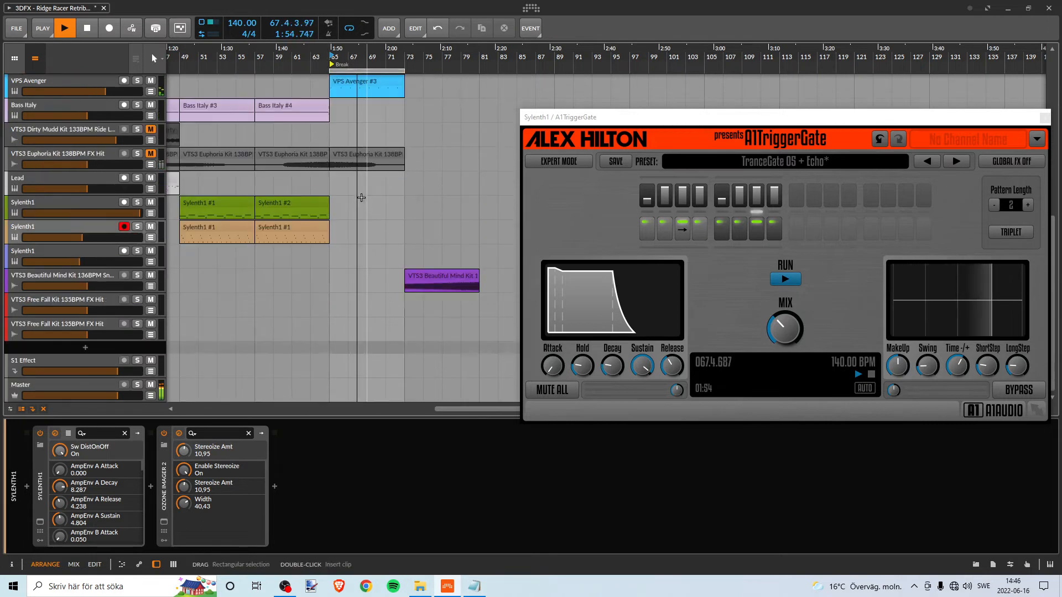
pyautogui.scroll(3, 361, 197)
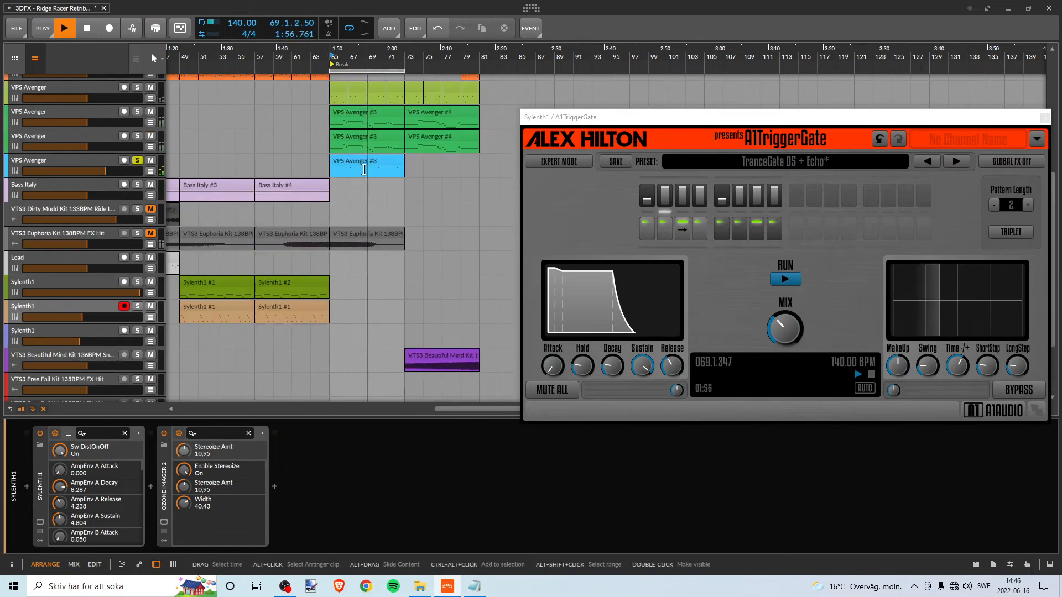
pyautogui.click(83, 164)
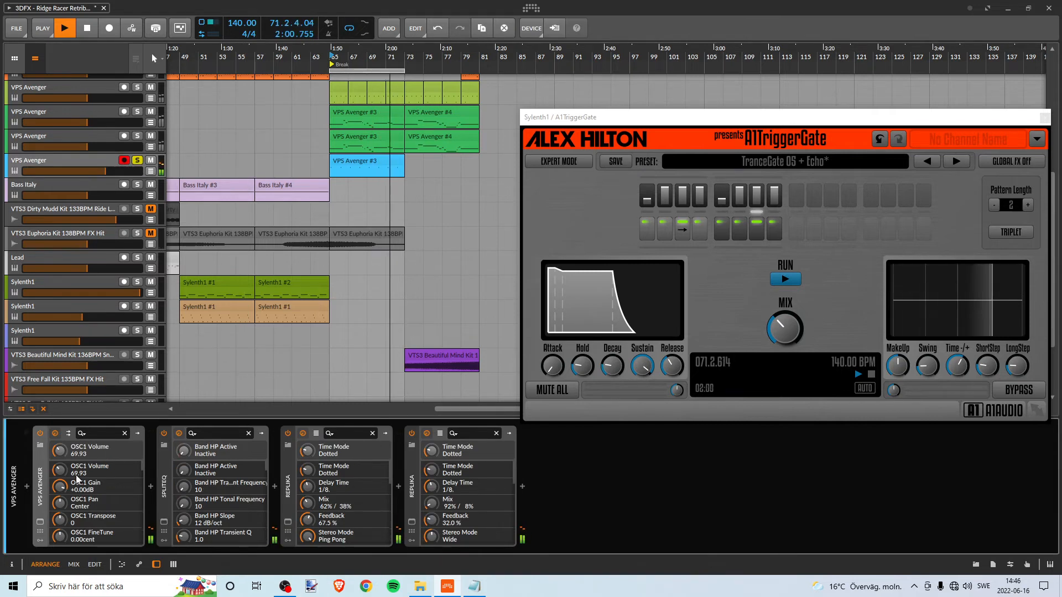
pyautogui.scroll(4, 312, 331)
pyautogui.press('space')
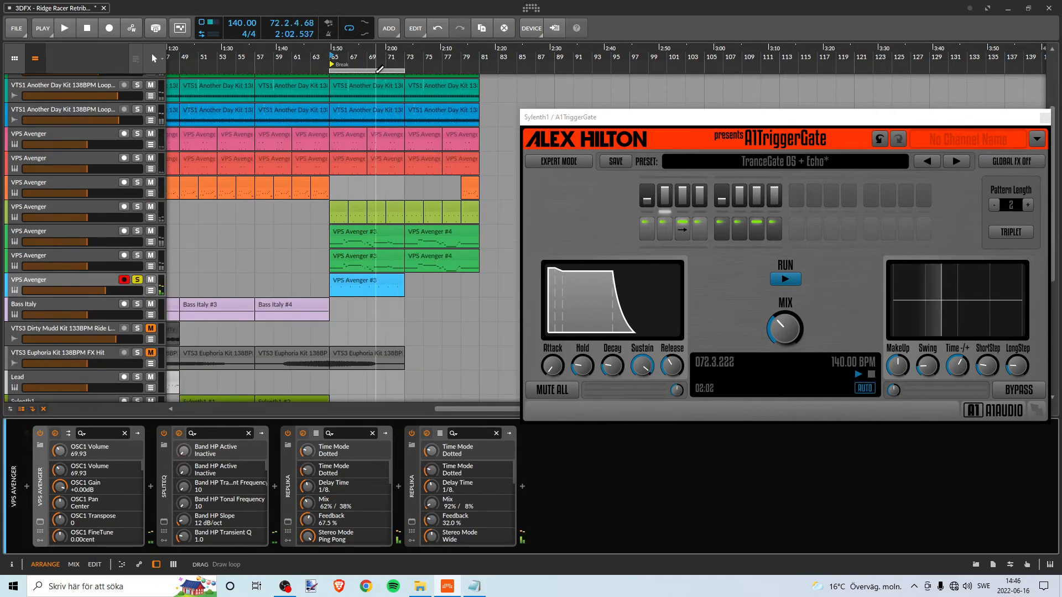
# - Shift the loop to bars 73–81, unsolo the blue VPS Avenger track, and listen briefly from bar 73
pyautogui.moveTo(379, 69); pyautogui.dragTo(453, 69)
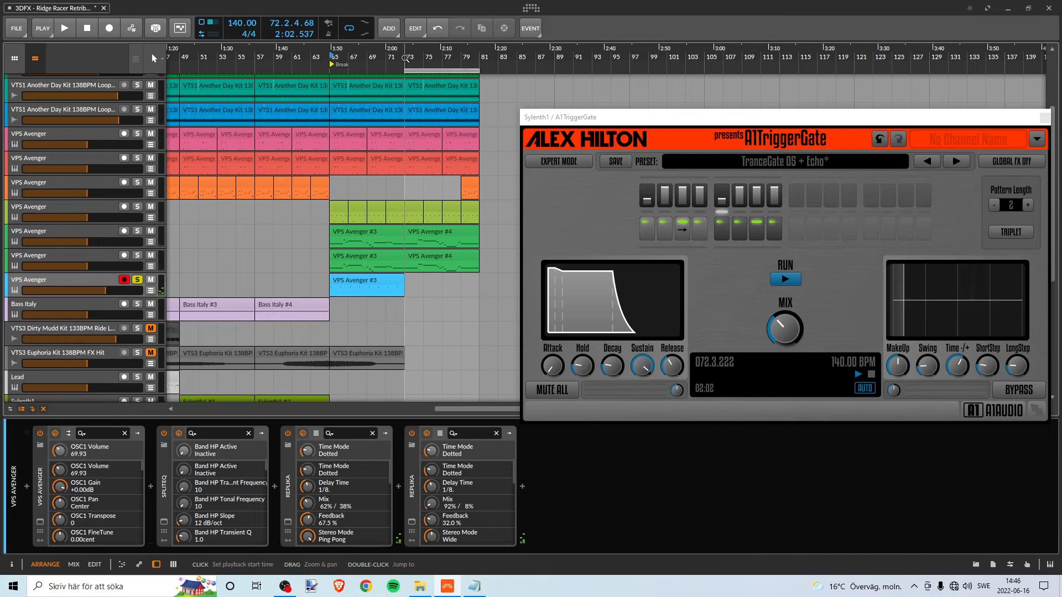
pyautogui.click(136, 281)
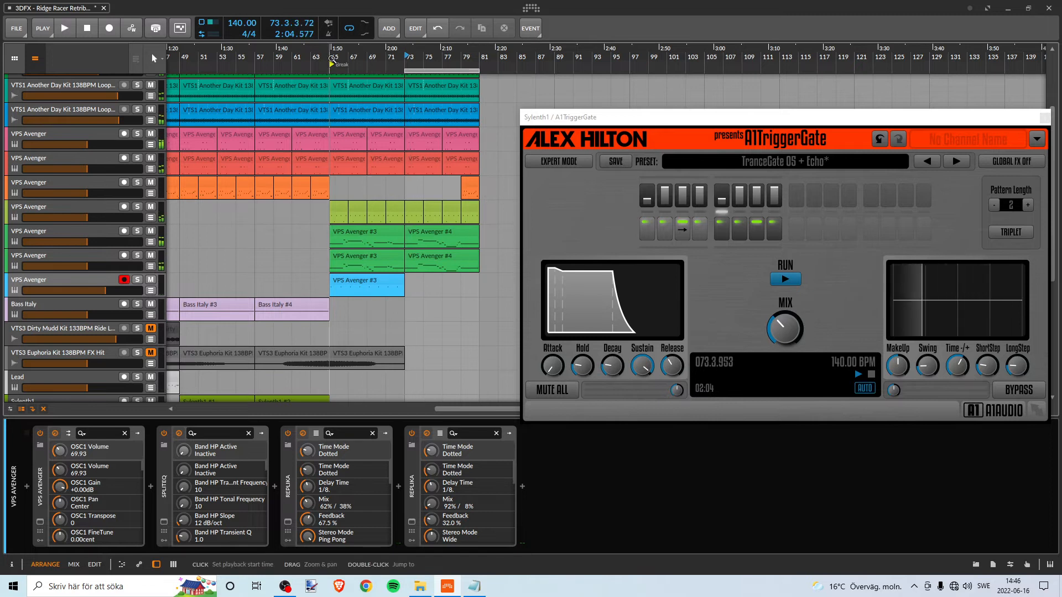
pyautogui.click(410, 74)
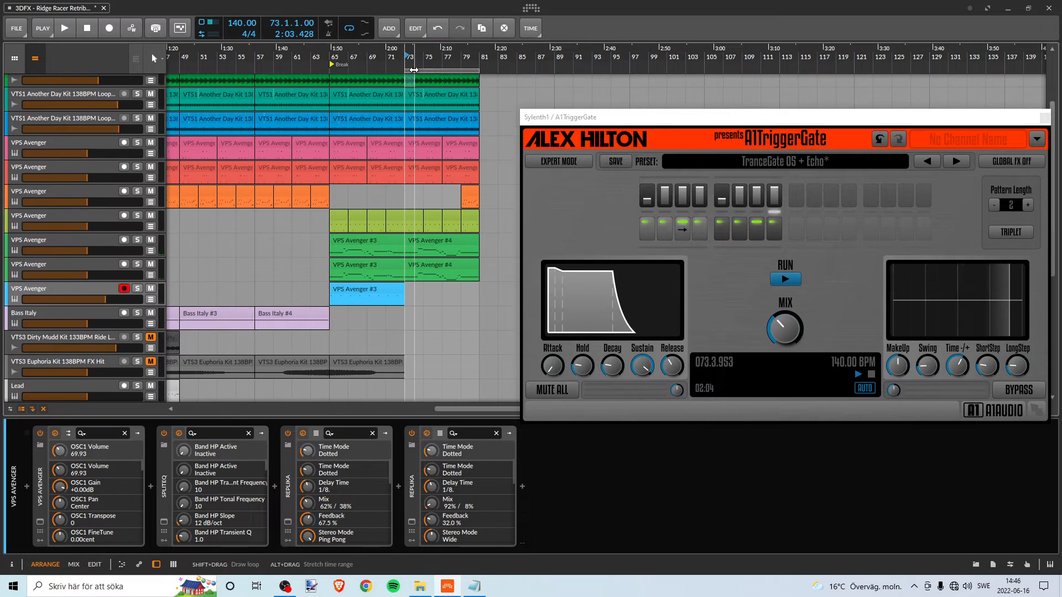
# - Loop the whole Break from bar 65 to 81, play it, and move the A1TriggerGate window off the arrangement
pyautogui.moveTo(331, 71); pyautogui.dragTo(407, 70)
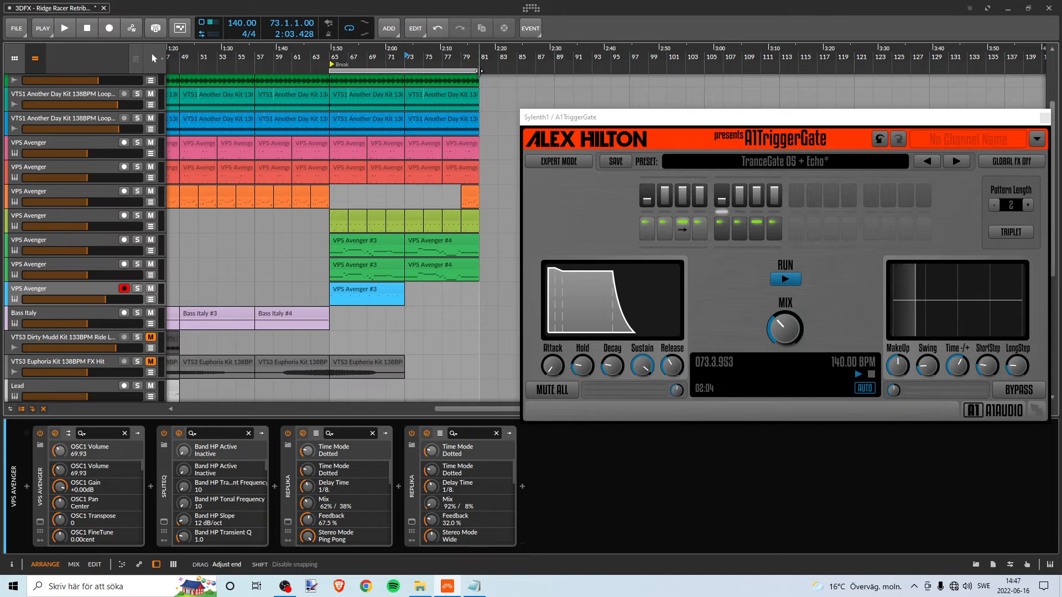
pyautogui.press('space')
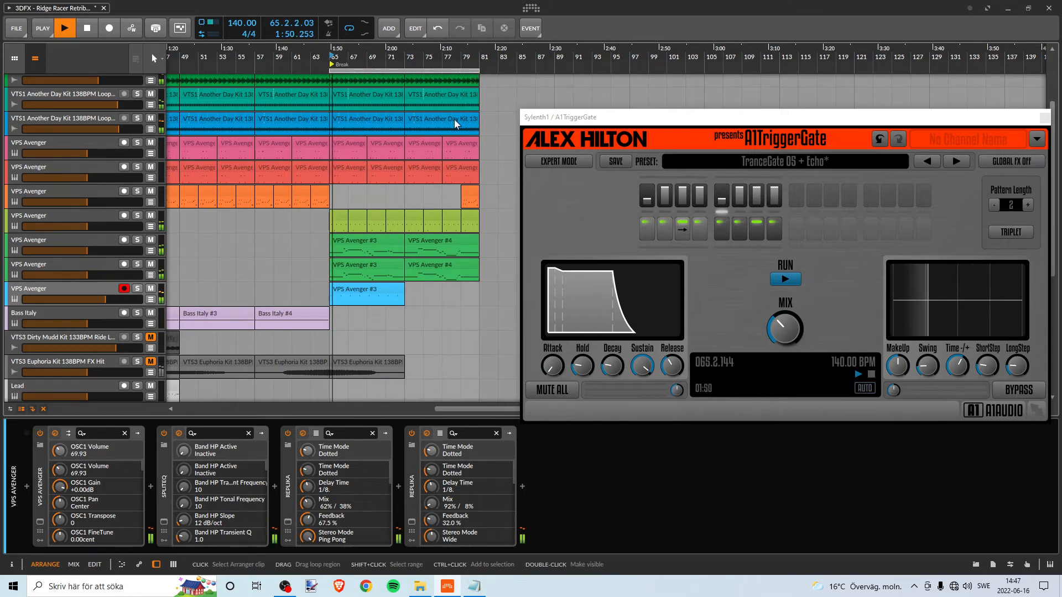
pyautogui.moveTo(545, 117); pyautogui.dragTo(733, 114)
# - Review the drum, VPS Avenger and FX clips across the Break while it plays through, and stop playback
pyautogui.scroll(-5, 463, 332)
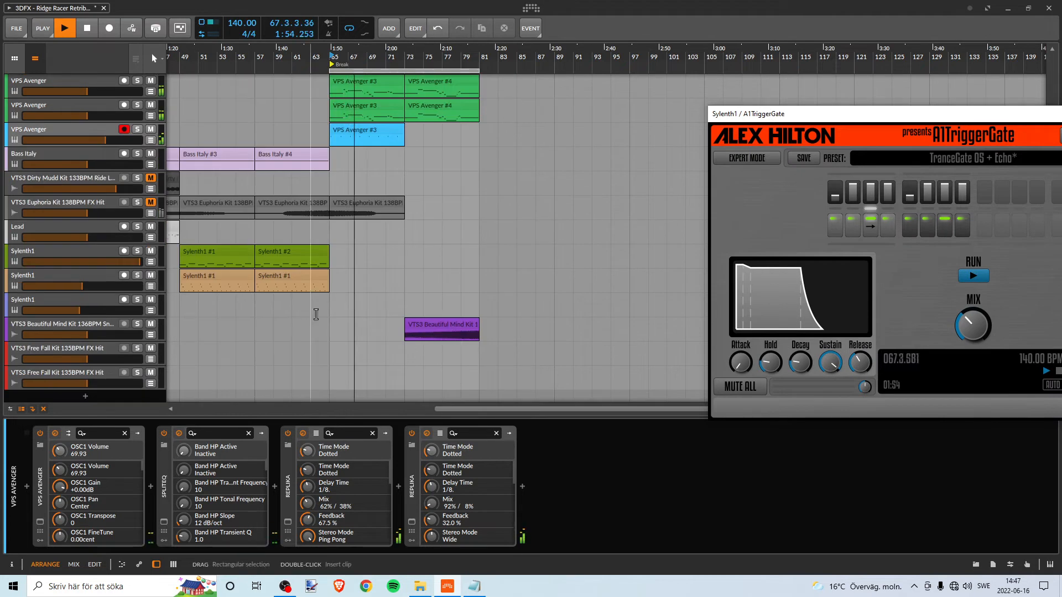
pyautogui.scroll(1, 315, 315)
pyautogui.scroll(5, 321, 305)
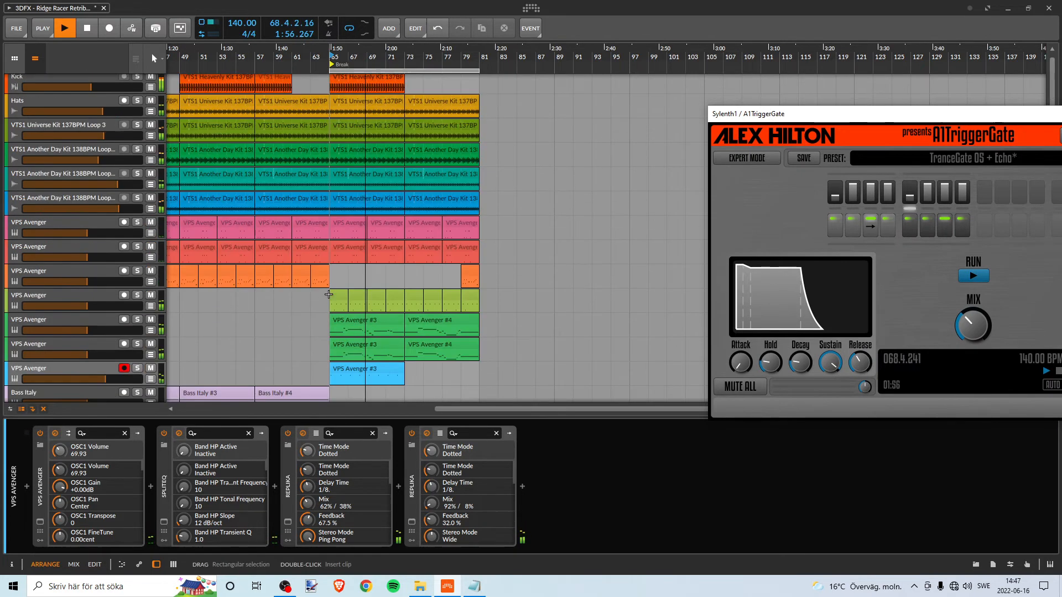
pyautogui.scroll(-5, 327, 293)
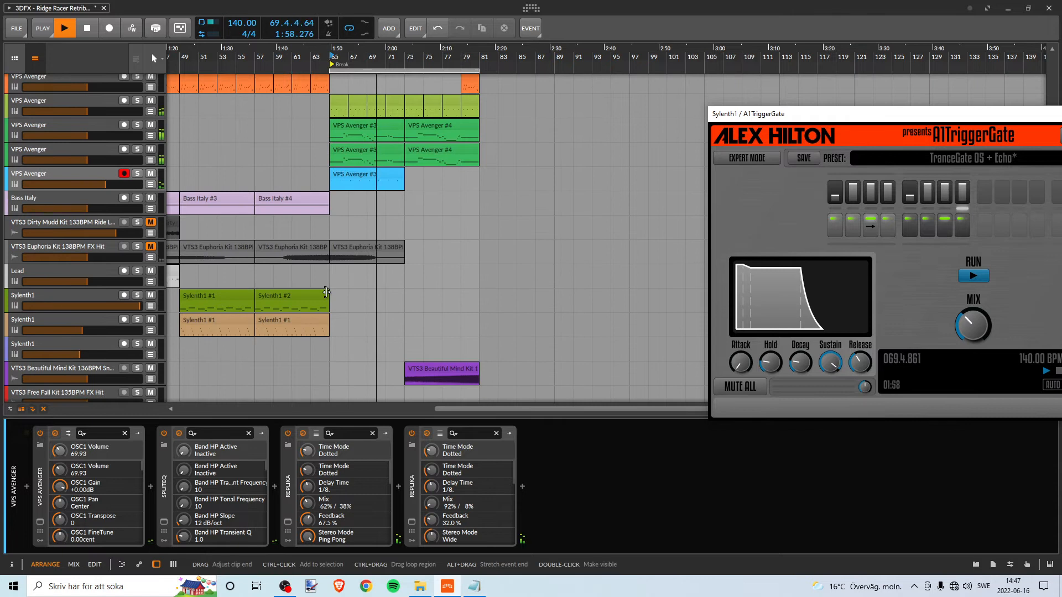
pyautogui.scroll(-2, 326, 292)
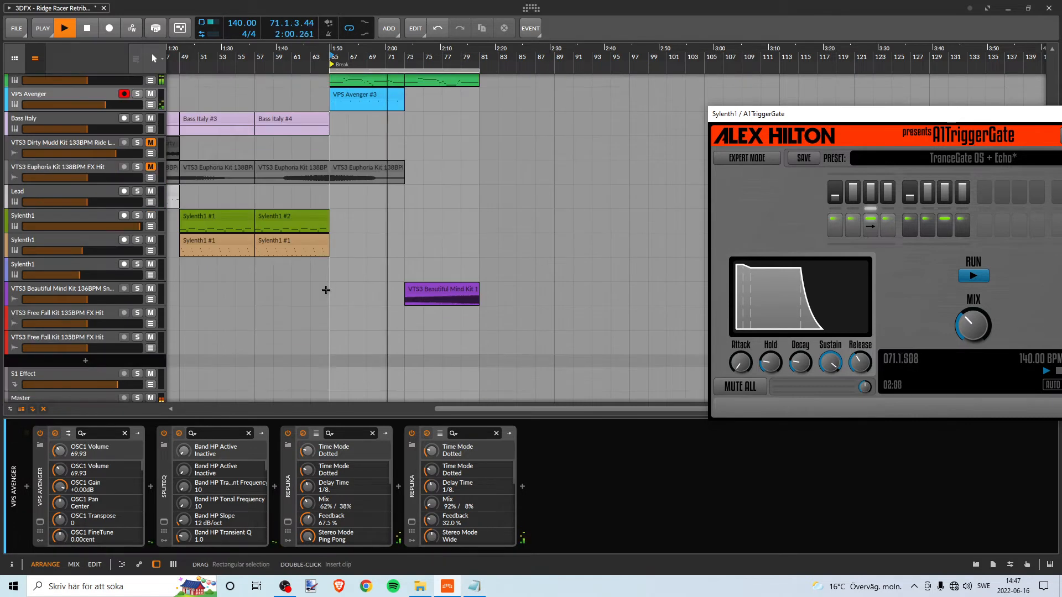
pyautogui.scroll(1, 327, 291)
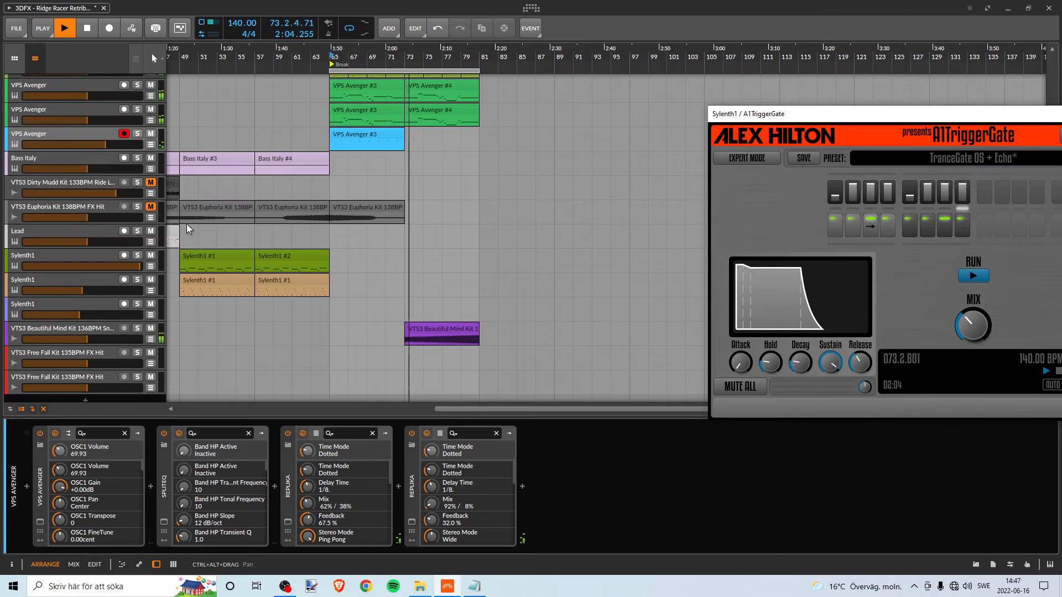
pyautogui.moveTo(383, 59); pyautogui.dragTo(448, 60)
pyautogui.scroll(-2, 451, 138)
pyautogui.scroll(5, 456, 150)
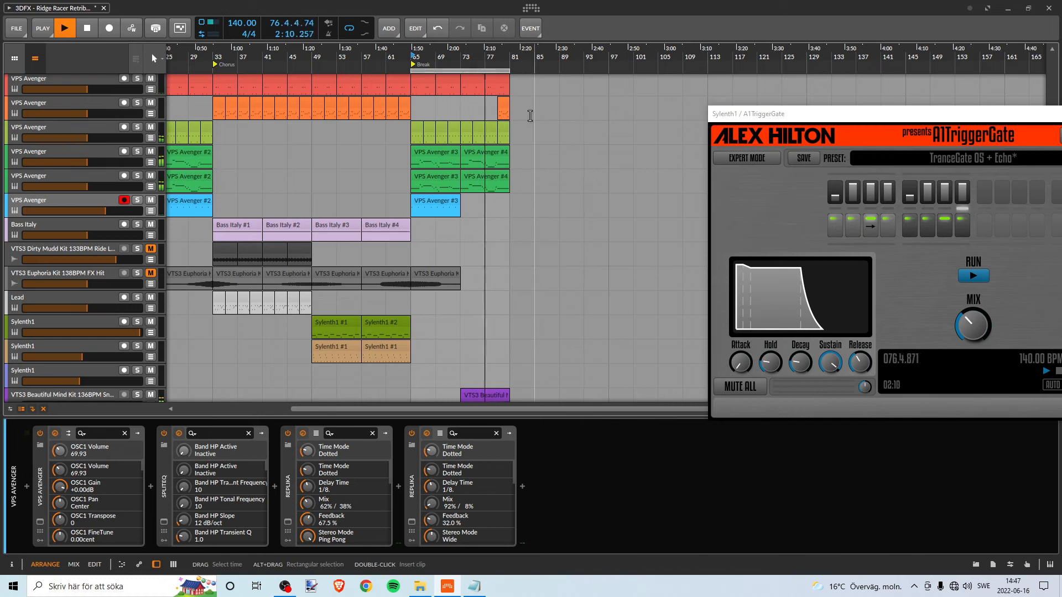
pyautogui.scroll(-3, 508, 146)
pyautogui.scroll(6, 508, 146)
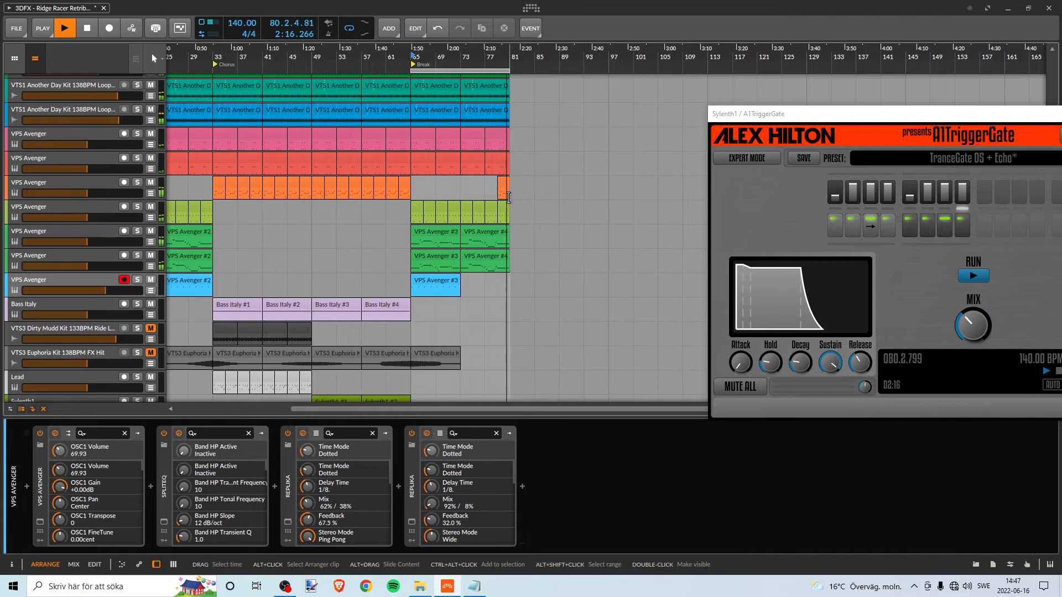
pyautogui.press('space')
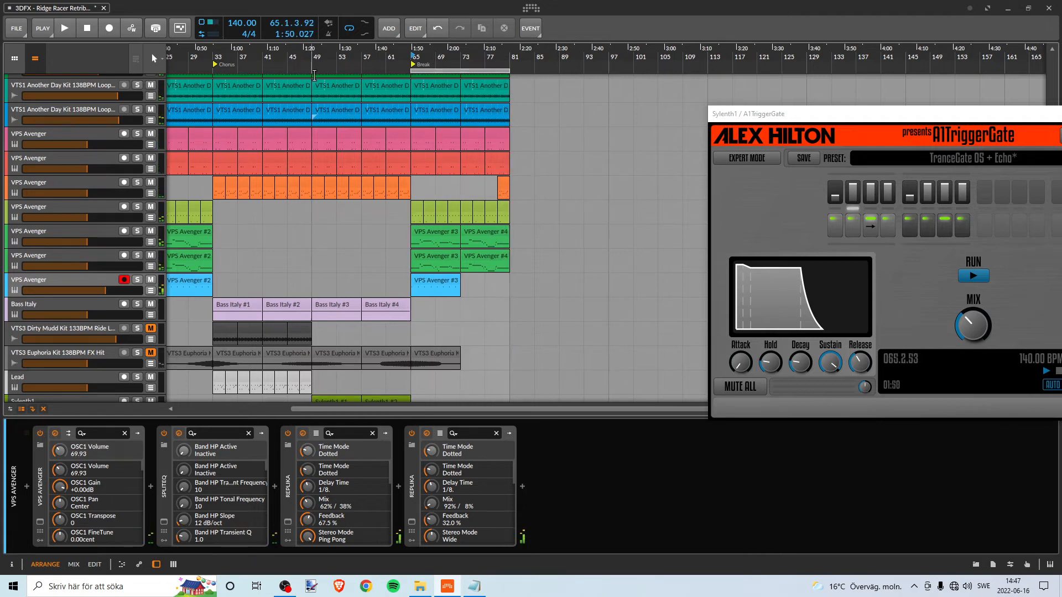
# - Move the loop to bars 33–49 over the first half of the Chorus
pyautogui.hscroll(-5, 501, 139)
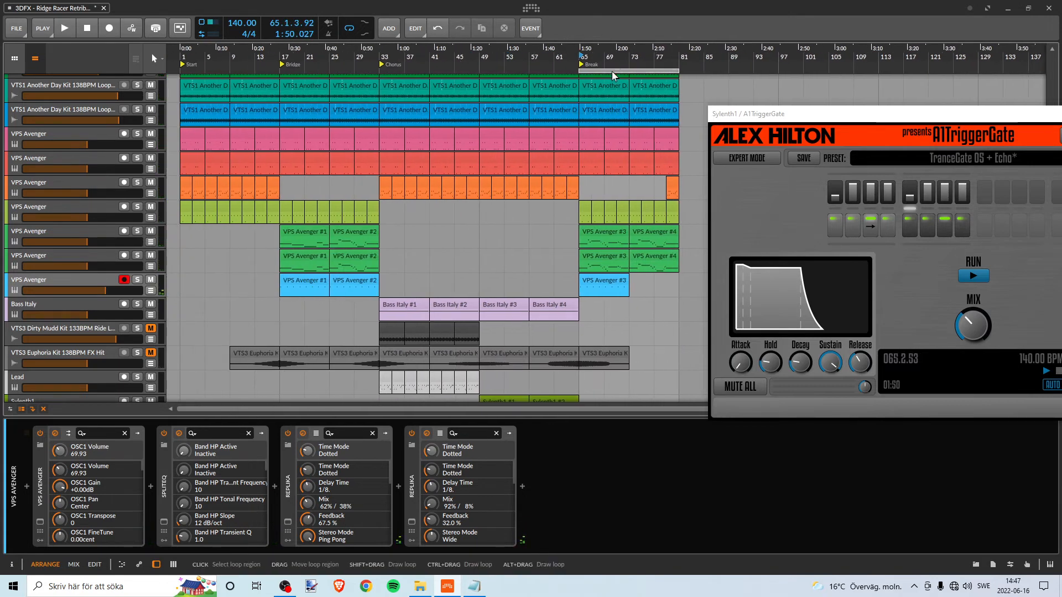
pyautogui.moveTo(604, 71); pyautogui.dragTo(404, 71)
pyautogui.scroll(-5, 417, 131)
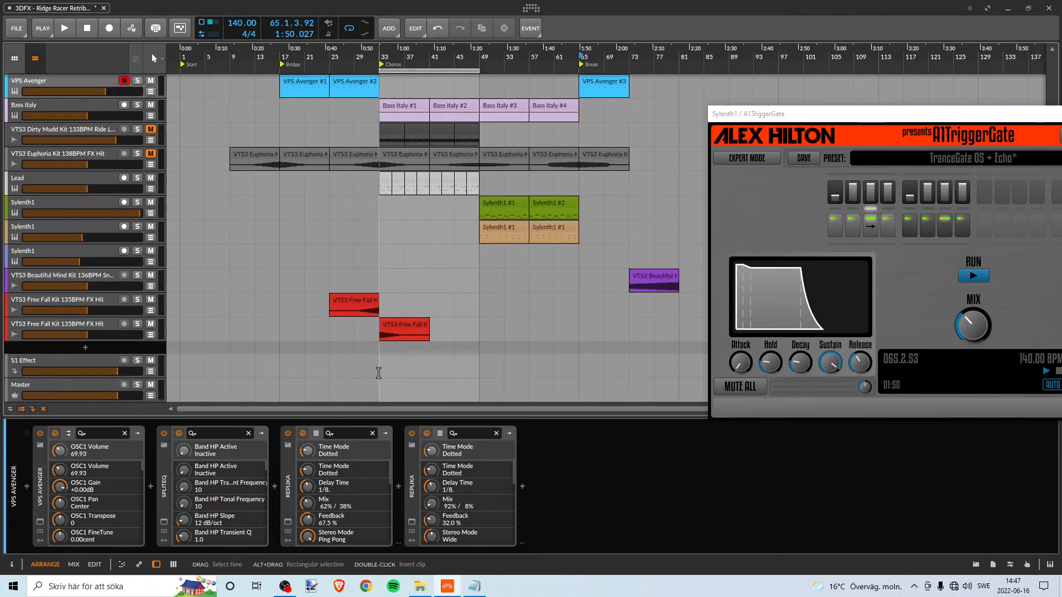
pyautogui.click(382, 372)
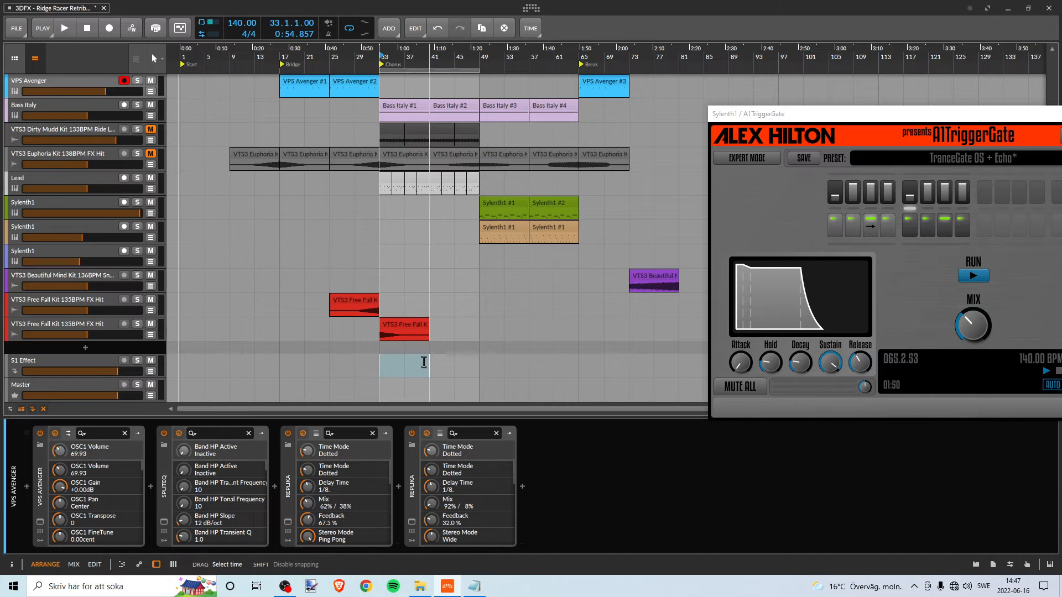
pyautogui.click(415, 363)
pyautogui.moveTo(382, 363)
pyautogui.mouseDown()
pyautogui.moveTo(467, 332)
pyautogui.moveTo(462, 83)
pyautogui.moveTo(453, 387)
pyautogui.moveTo(443, 394)
pyautogui.moveTo(394, 370)
pyautogui.mouseUp()
pyautogui.click(395, 369)
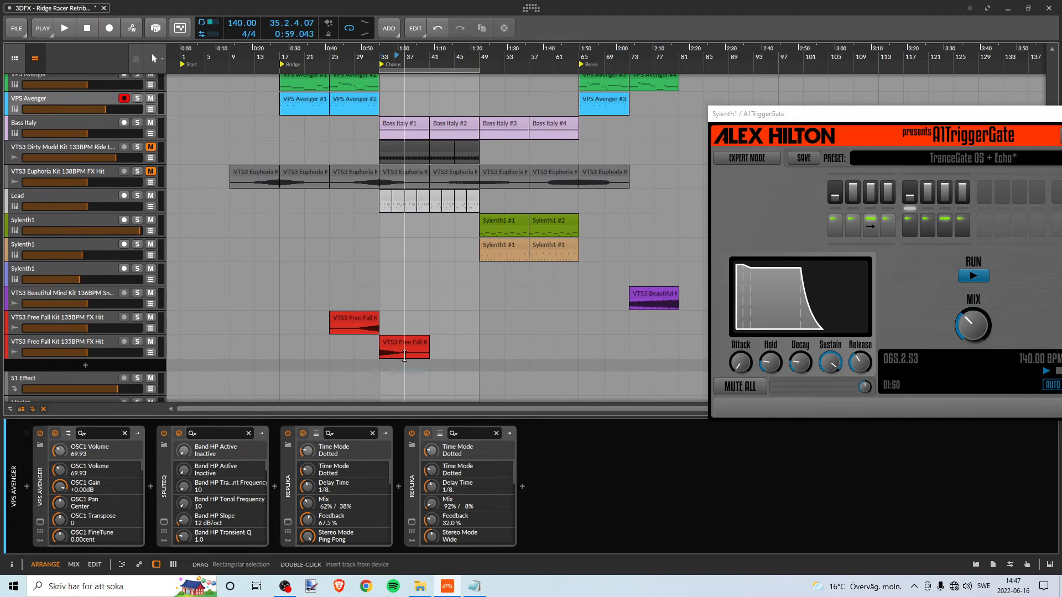
# - Copy all clips of bars 33–49 on every track to bar 81 after the Break, and set the playback start to bar 33
pyautogui.scroll(6, 410, 238)
pyautogui.scroll(-1, 518, 218)
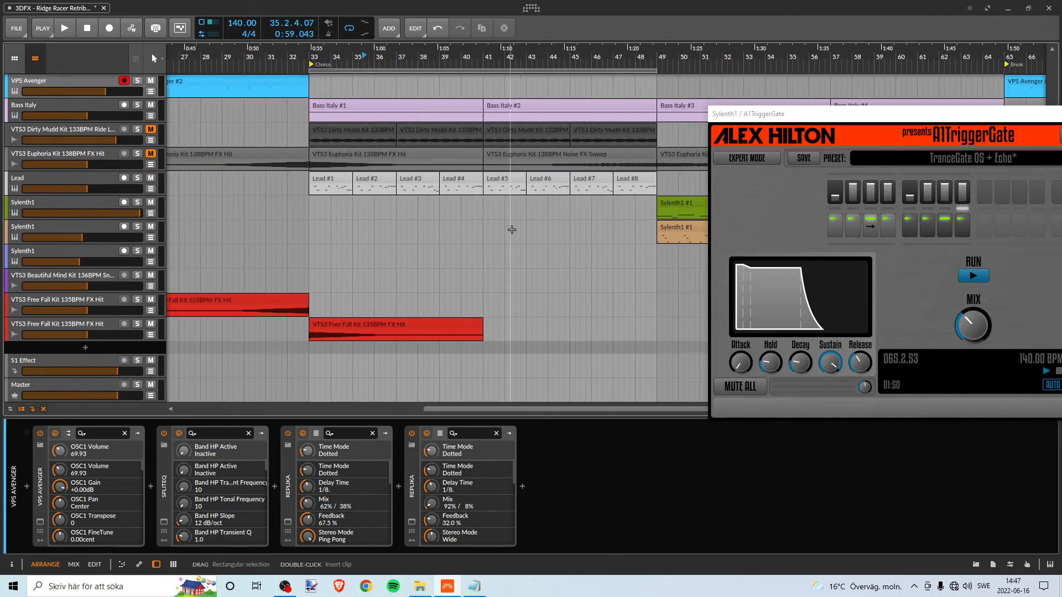
pyautogui.moveTo(309, 365); pyautogui.dragTo(647, 48)
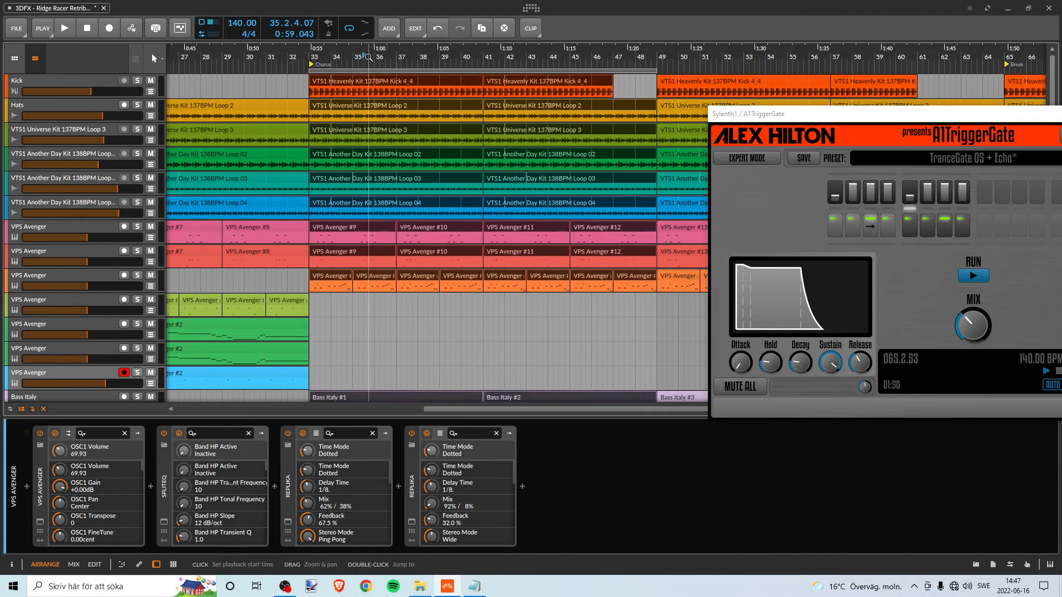
pyautogui.moveTo(368, 57); pyautogui.dragTo(318, 39)
pyautogui.moveTo(354, 83); pyautogui.dragTo(622, 82)
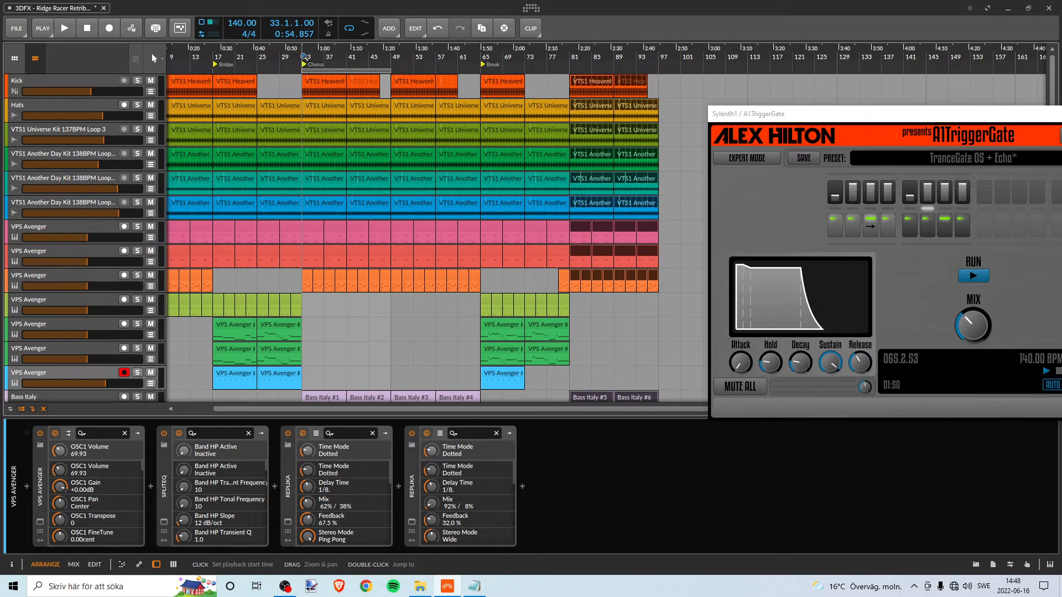
# - Play the full mix from bar 33 and look over the tracks of the copied section
pyautogui.press('space')
pyautogui.scroll(-3, 360, 146)
pyautogui.scroll(3, 363, 145)
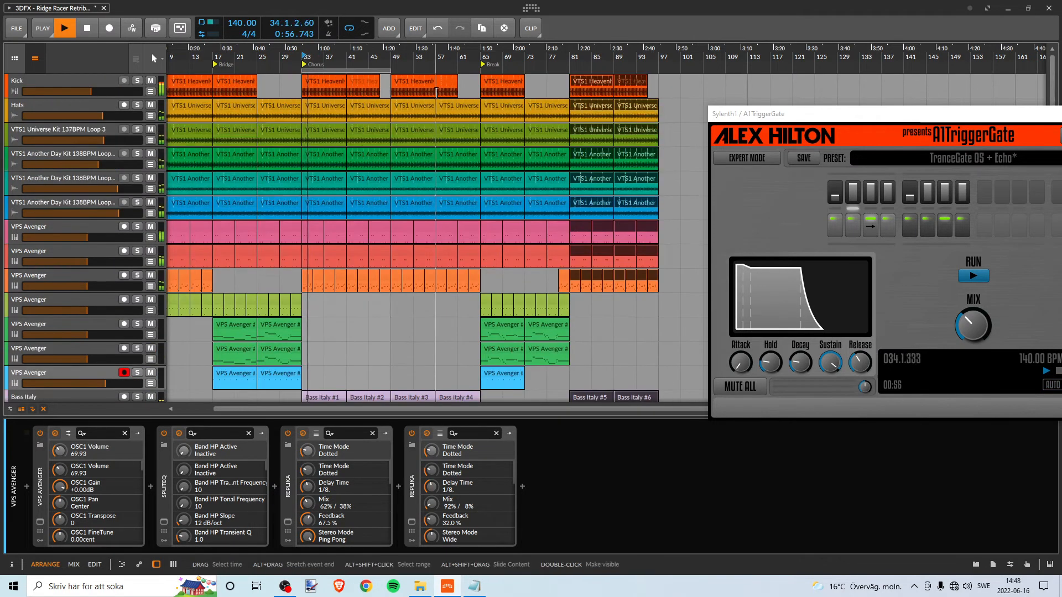
# - Play the Break from bar 65, move the loop to bars 65–81, and look over the section's tracks
pyautogui.click(484, 54)
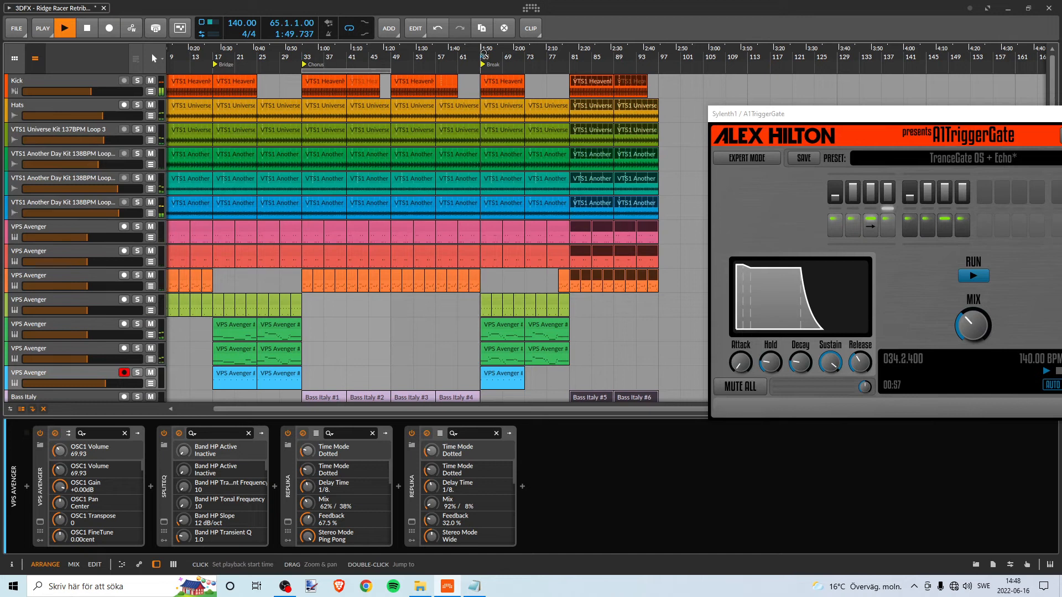
pyautogui.moveTo(356, 70); pyautogui.dragTo(541, 69)
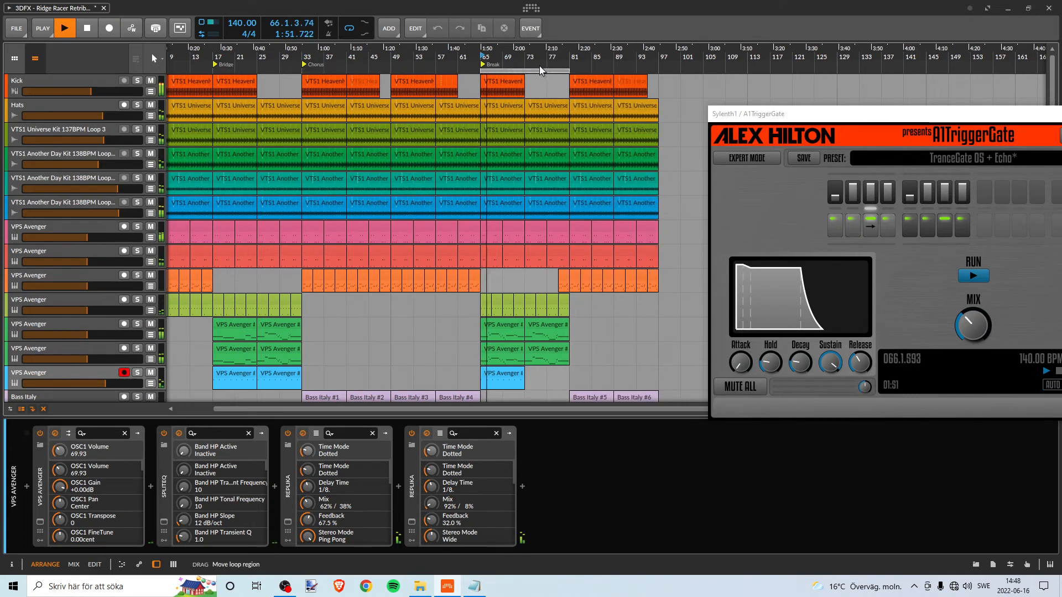
pyautogui.moveTo(607, 57); pyautogui.dragTo(486, 102)
pyautogui.scroll(-3, 496, 167)
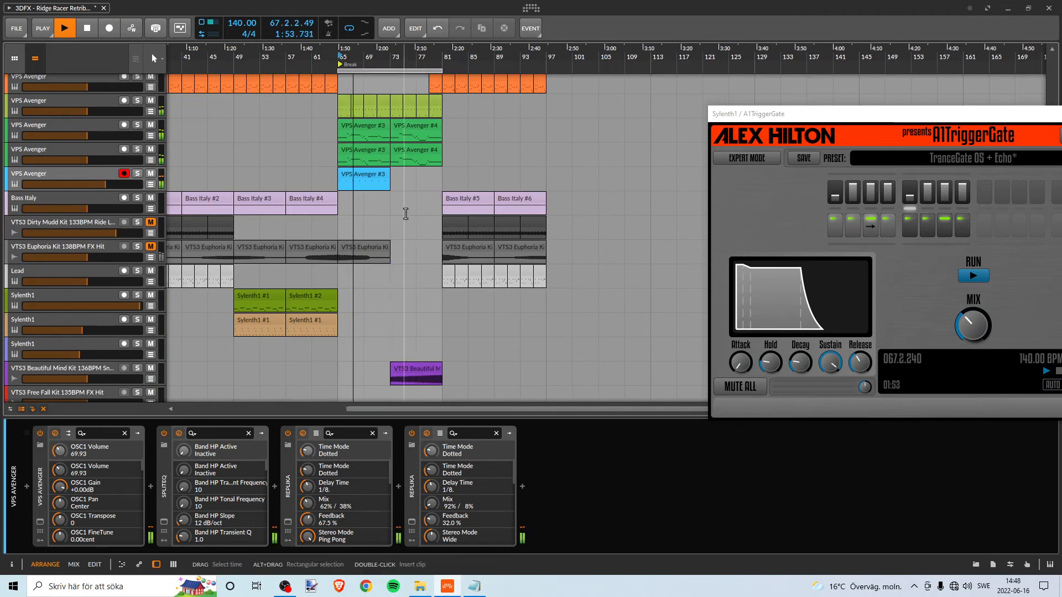
pyautogui.scroll(5, 406, 214)
pyautogui.scroll(-4, 418, 220)
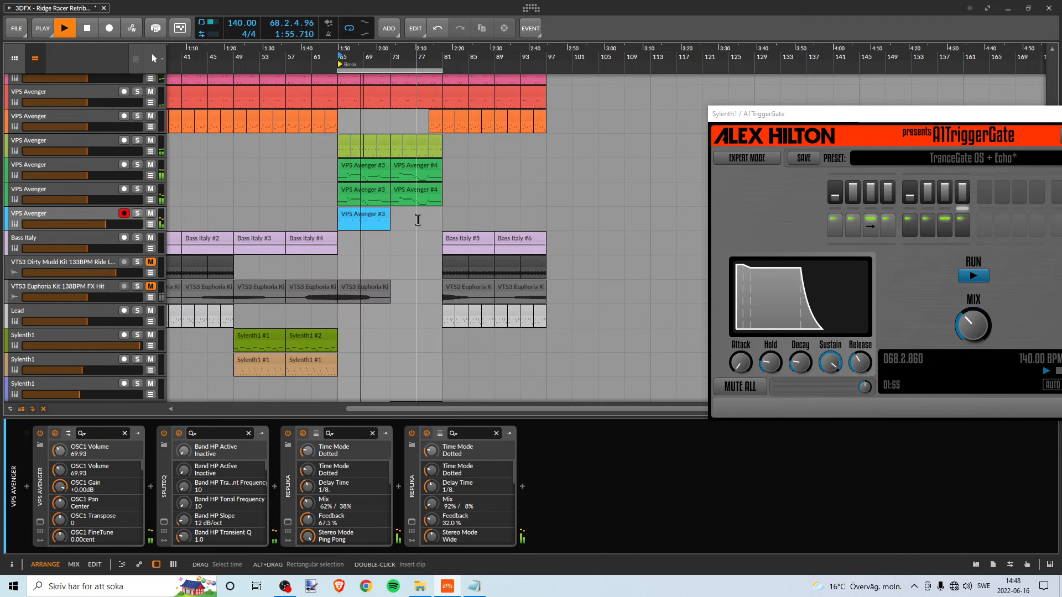
pyautogui.scroll(-4, 426, 215)
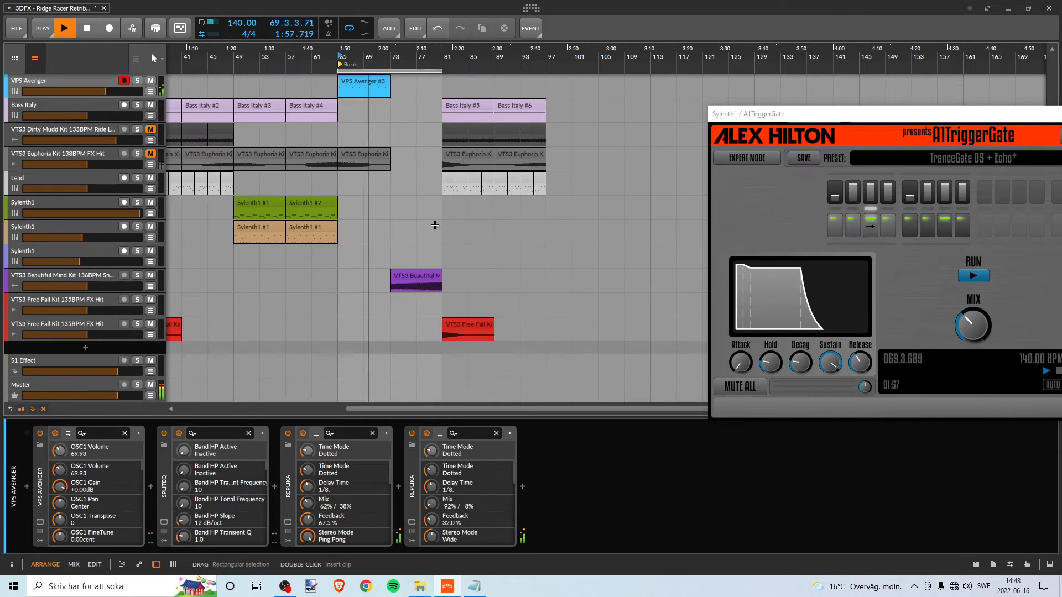
pyautogui.scroll(7, 439, 228)
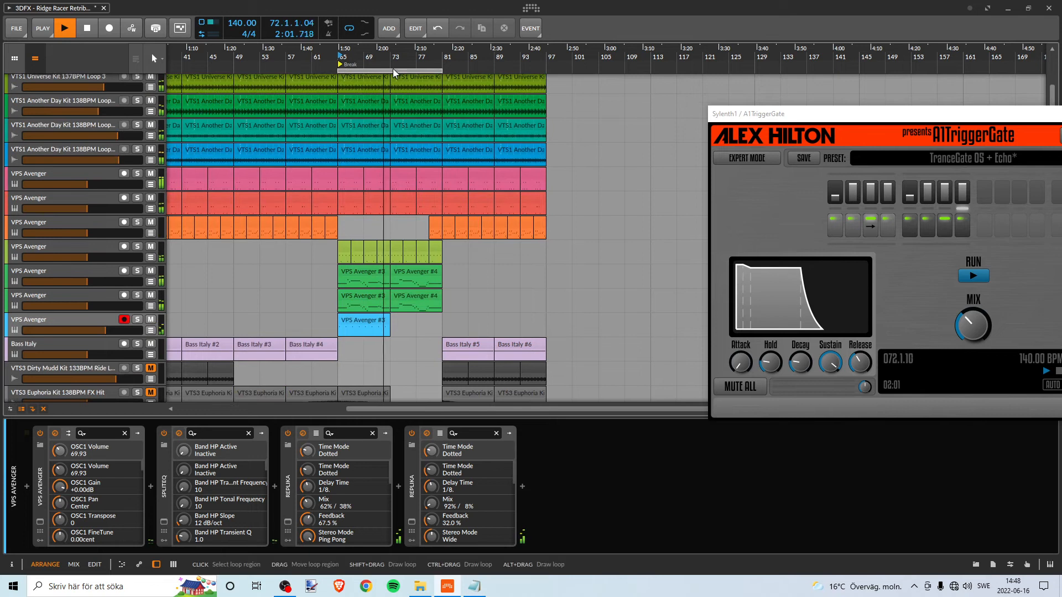
# - Move the loop to bars 81–97, listen to the transition into the copied Chorus while reviewing its tracks, and stop playback
pyautogui.moveTo(393, 69); pyautogui.dragTo(496, 68)
pyautogui.scroll(-4, 443, 235)
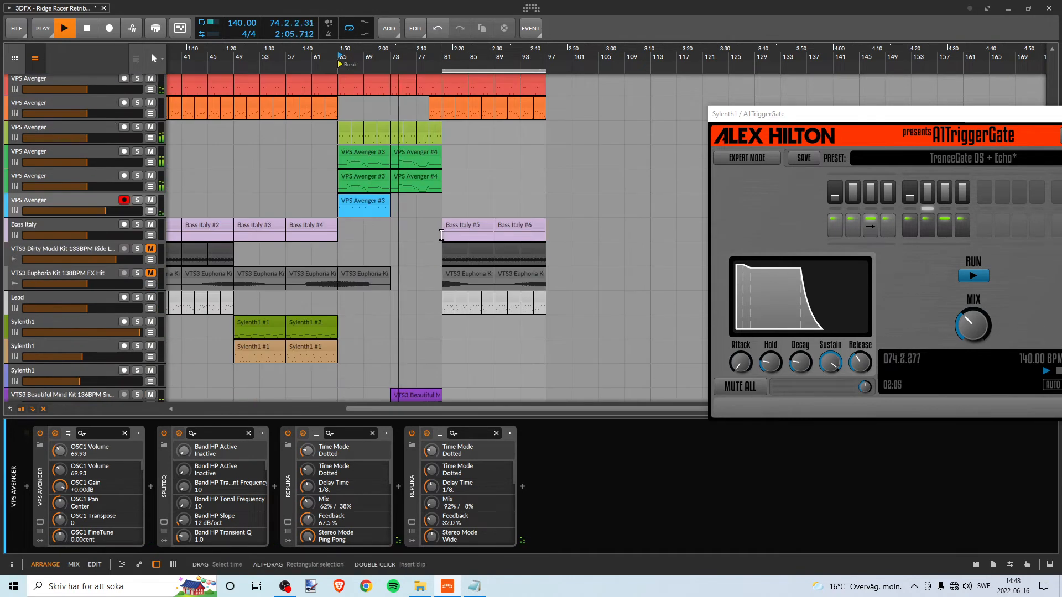
pyautogui.scroll(6, 441, 236)
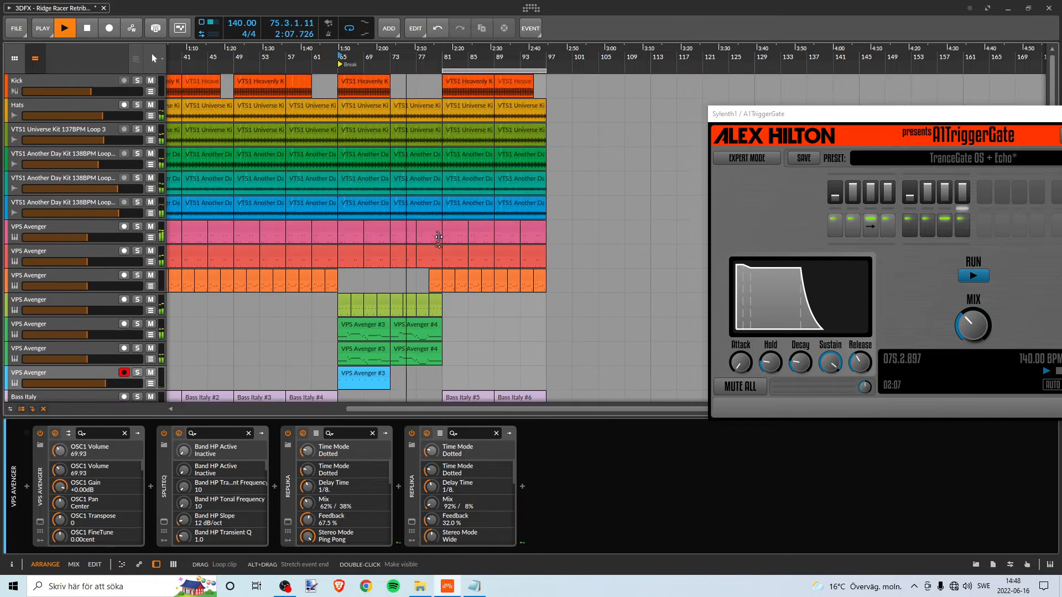
pyautogui.scroll(-7, 454, 249)
pyautogui.scroll(3, 468, 263)
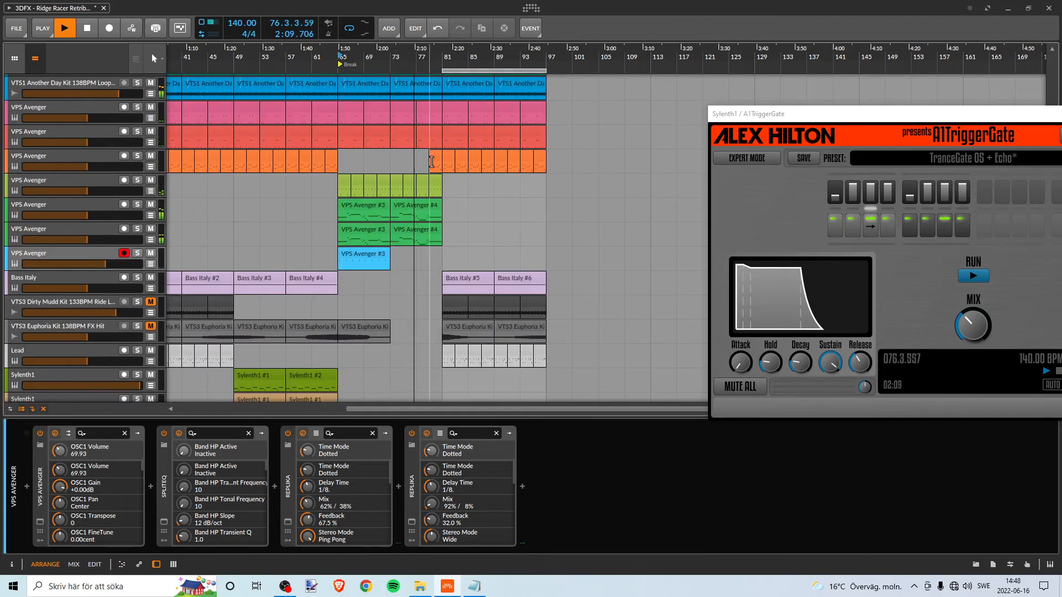
pyautogui.scroll(-3, 419, 226)
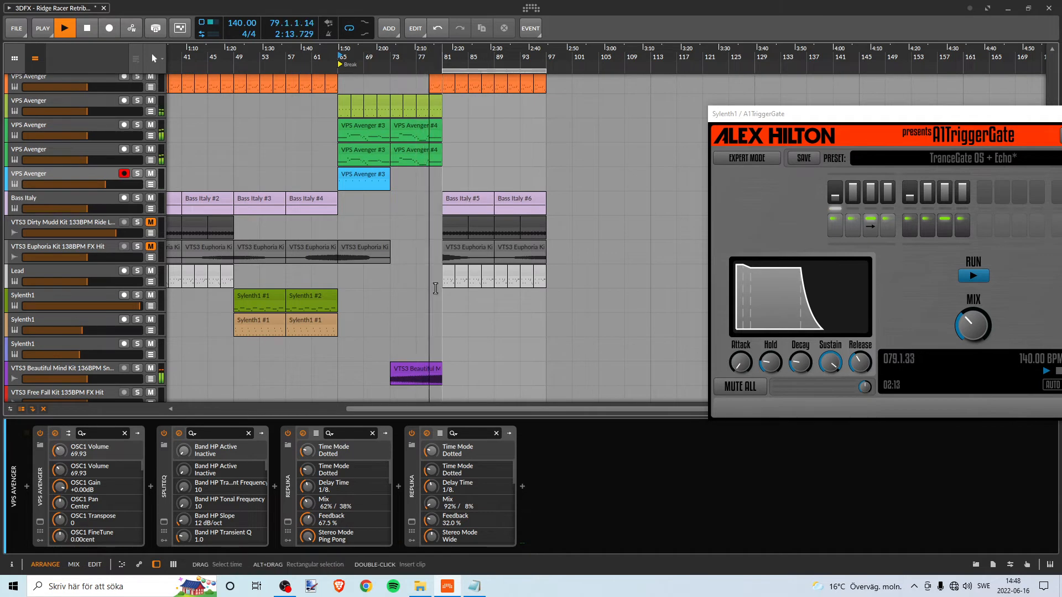
pyautogui.scroll(3, 602, 287)
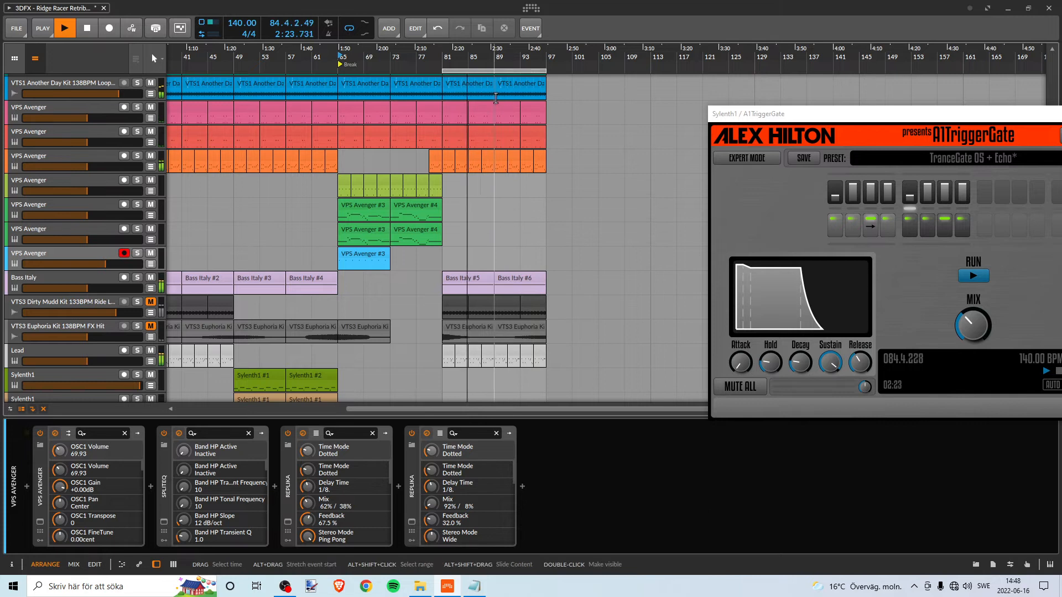
pyautogui.press('space')
# - Delete the four orange VPS Avenger clips in bars 81–89 of the copied Chorus
pyautogui.moveTo(452, 58); pyautogui.dragTo(414, 157)
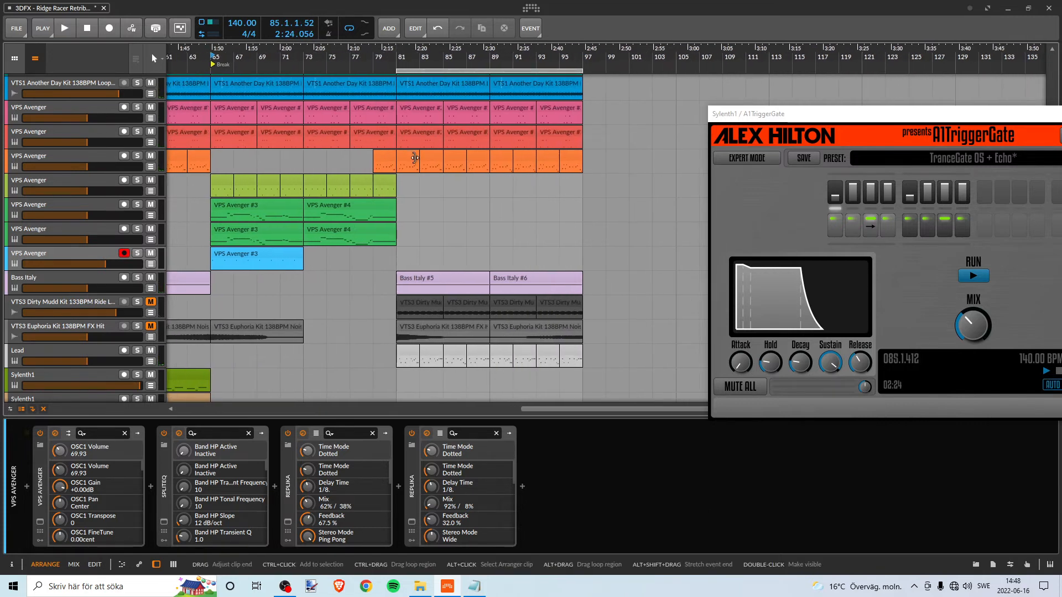
pyautogui.click(410, 156)
pyautogui.keyDown('shift'); pyautogui.click(482, 157); pyautogui.keyUp('shift')
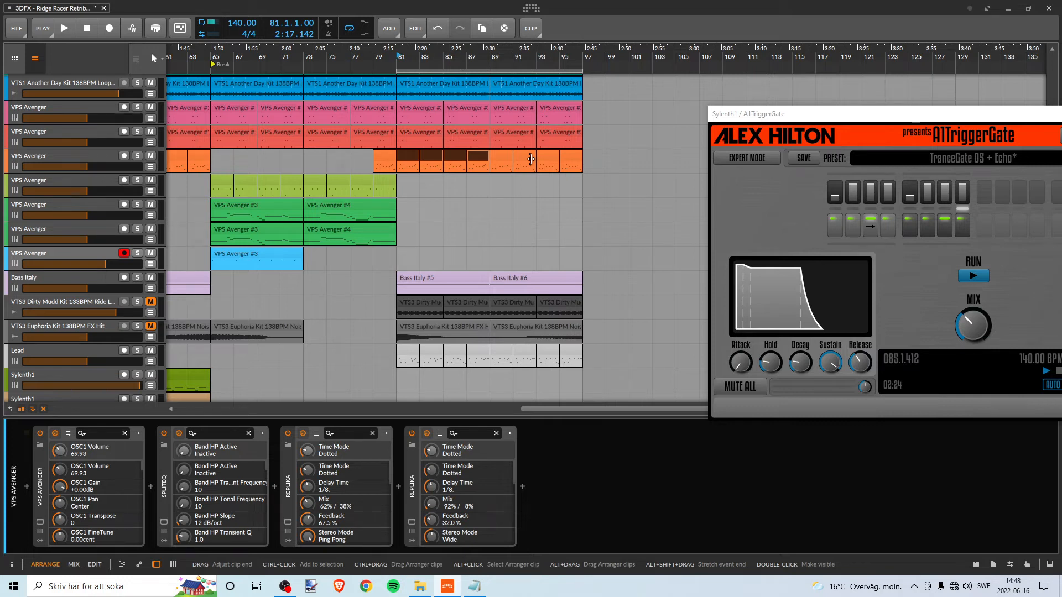
pyautogui.click(410, 158)
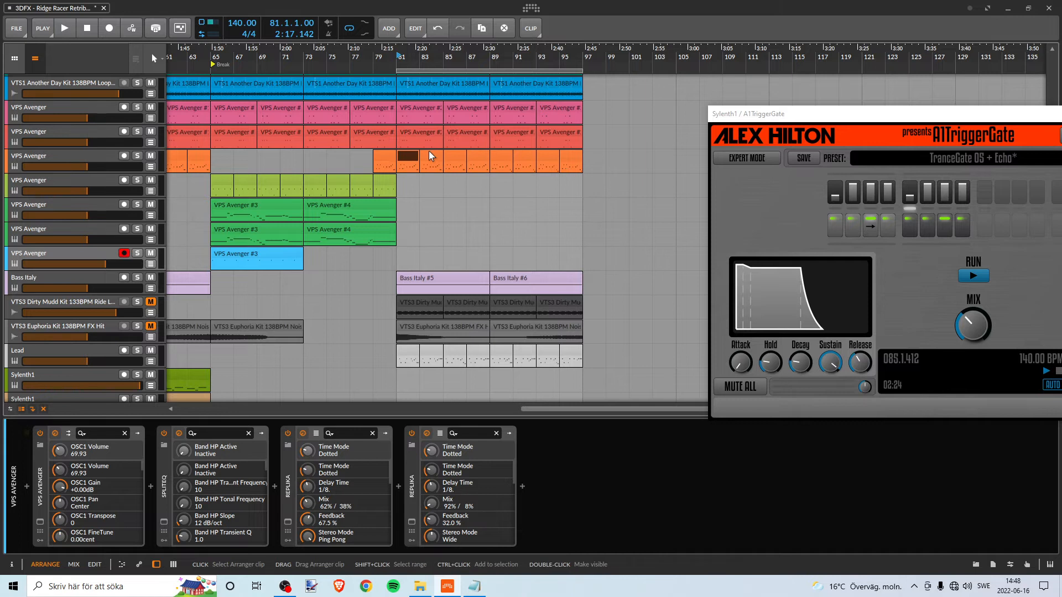
pyautogui.keyDown('shift'); pyautogui.click(479, 153); pyautogui.keyUp('shift')
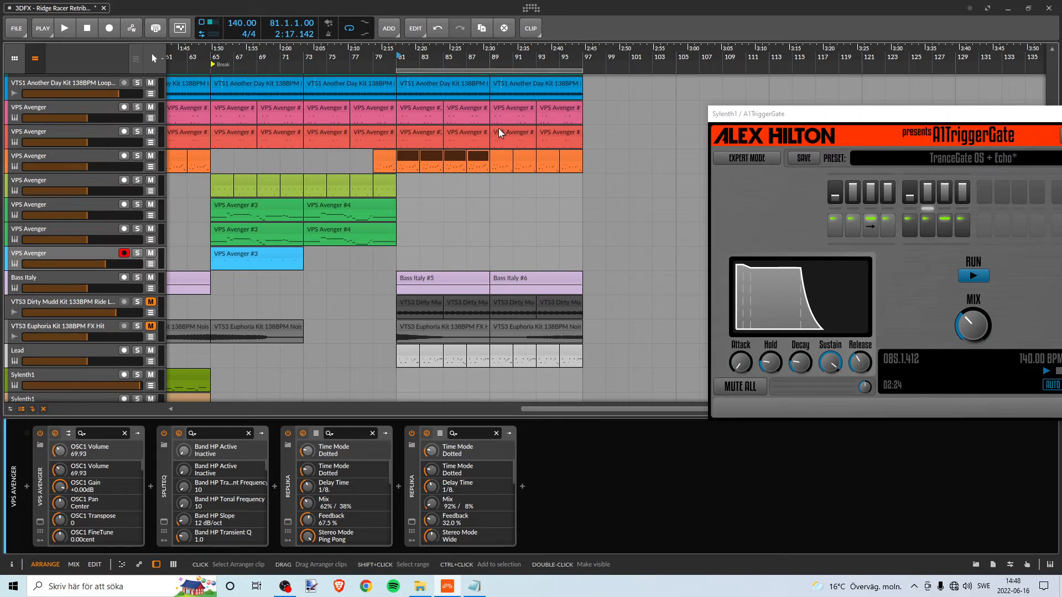
pyautogui.press('Delete')
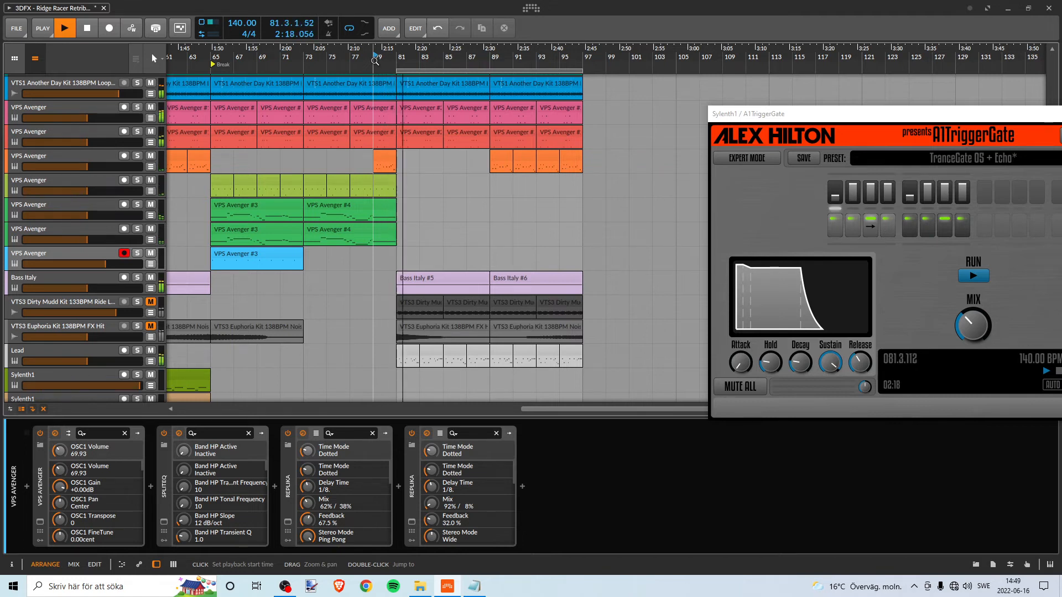
# - Play the mix from bar 79 and review all tracks of the copied Chorus, from Kick to the FX hits
pyautogui.scroll(3, 463, 119)
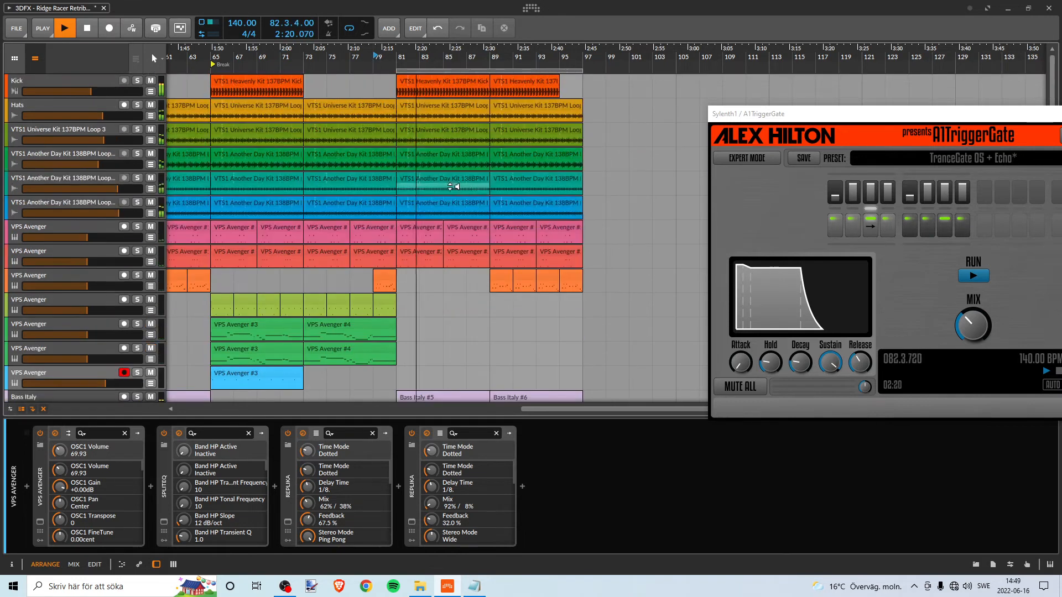
pyautogui.scroll(-3, 447, 208)
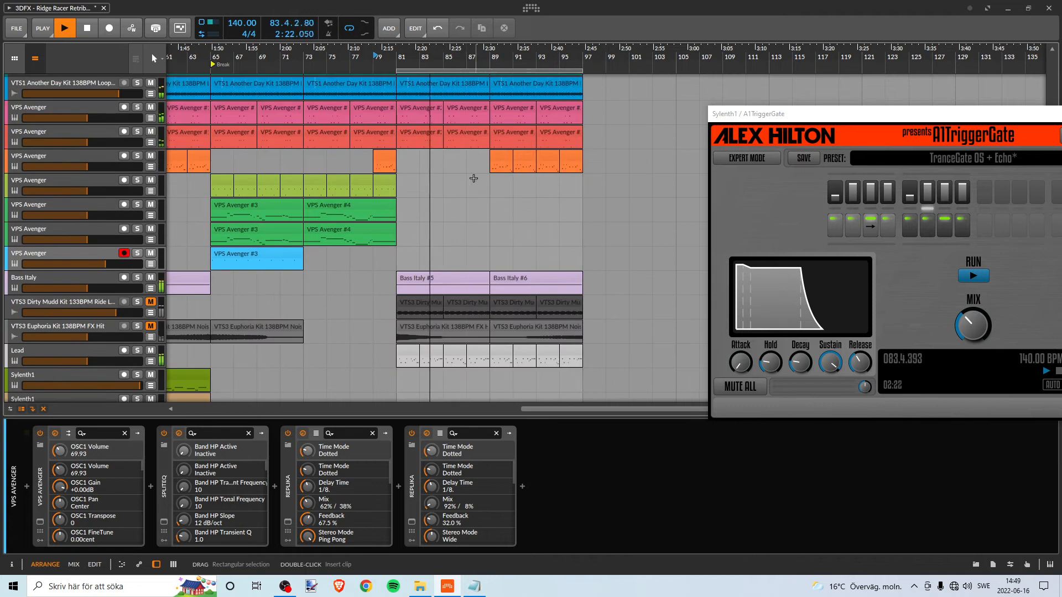
pyautogui.scroll(-3, 483, 195)
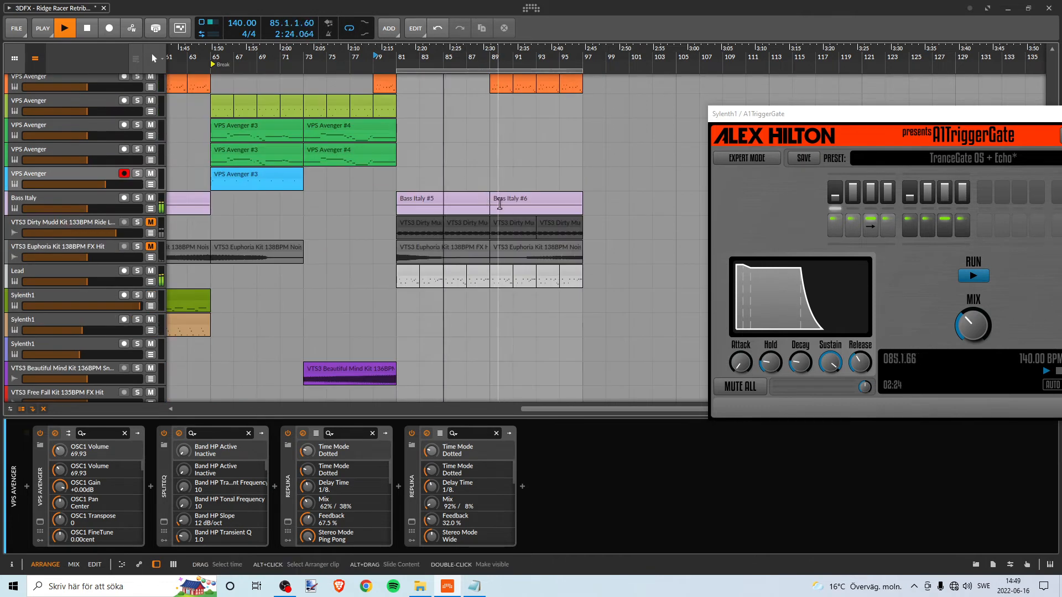
pyautogui.scroll(-3, 476, 216)
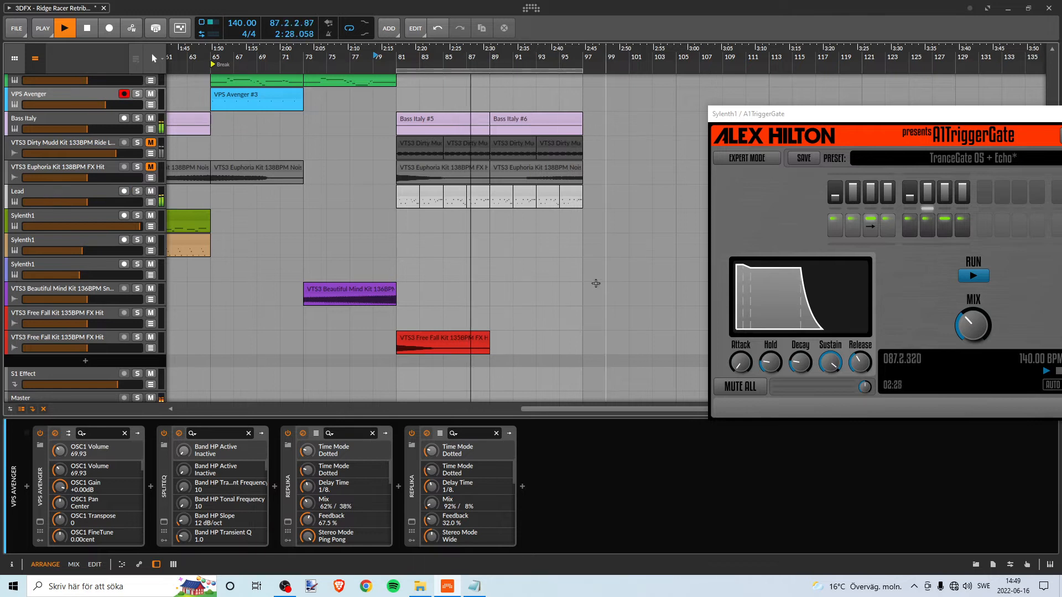
pyautogui.scroll(5, 579, 261)
pyautogui.scroll(-1, 575, 238)
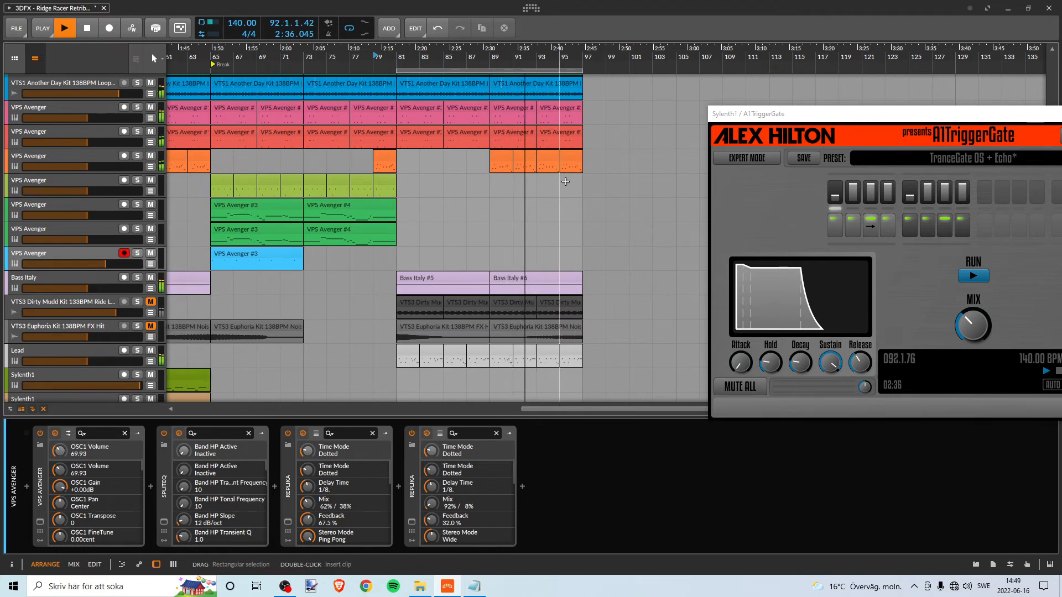
# - Solo the orange VPS Avenger and Lead tracks and listen to them from bar 33, then stop playback
pyautogui.moveTo(444, 55); pyautogui.dragTo(476, 20)
pyautogui.press('space')
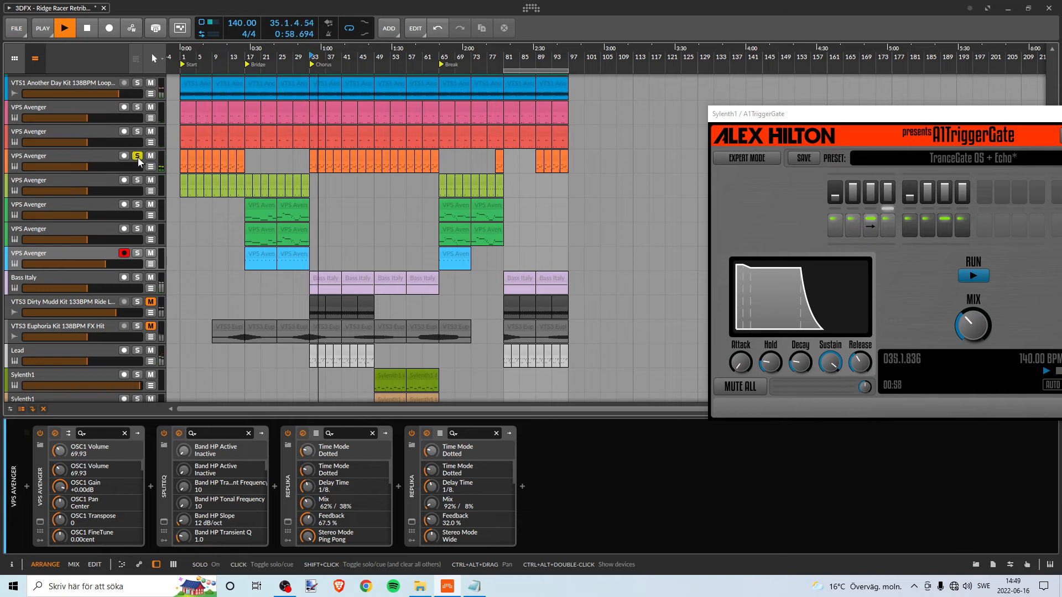
pyautogui.press('space')
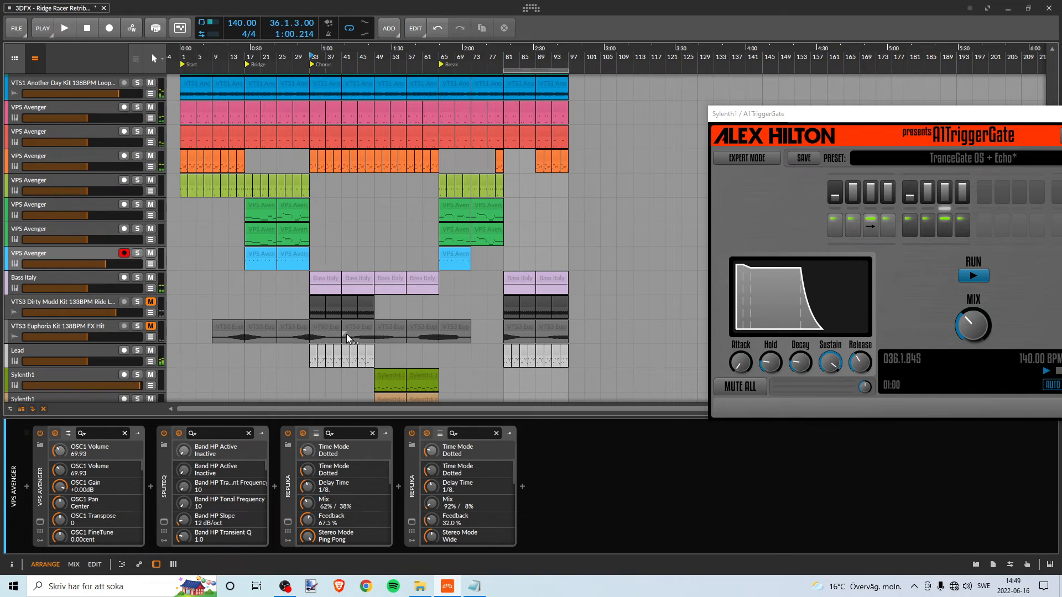
pyautogui.click(138, 351)
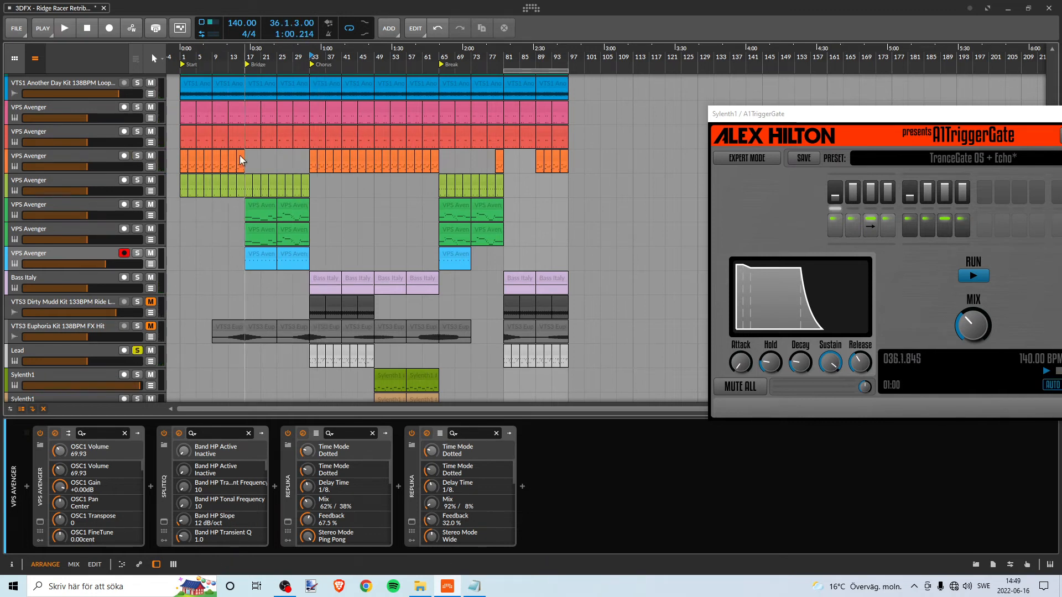
pyautogui.click(137, 156)
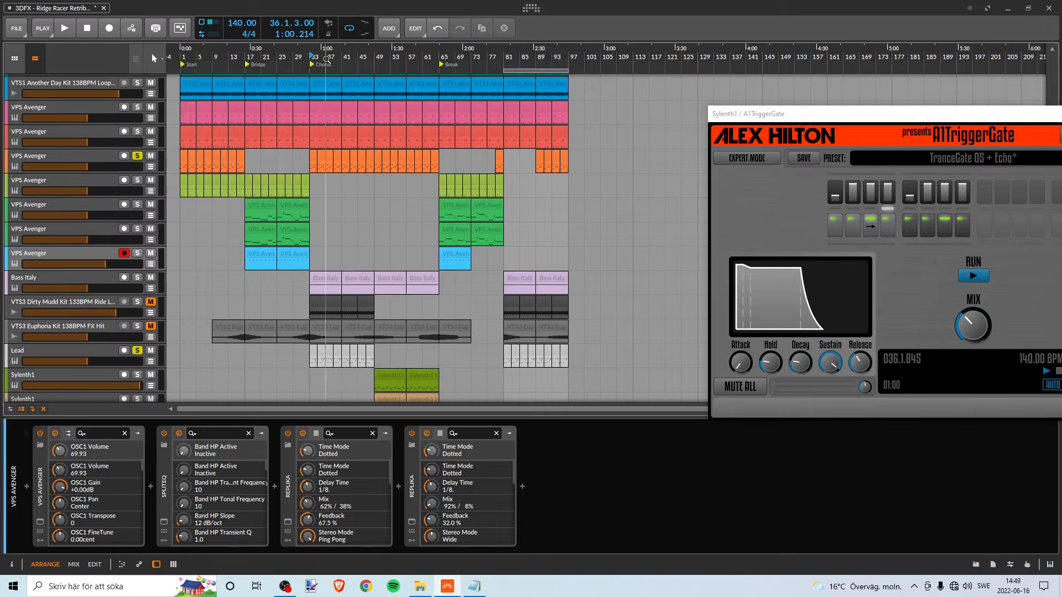
pyautogui.moveTo(326, 59); pyautogui.dragTo(345, 61)
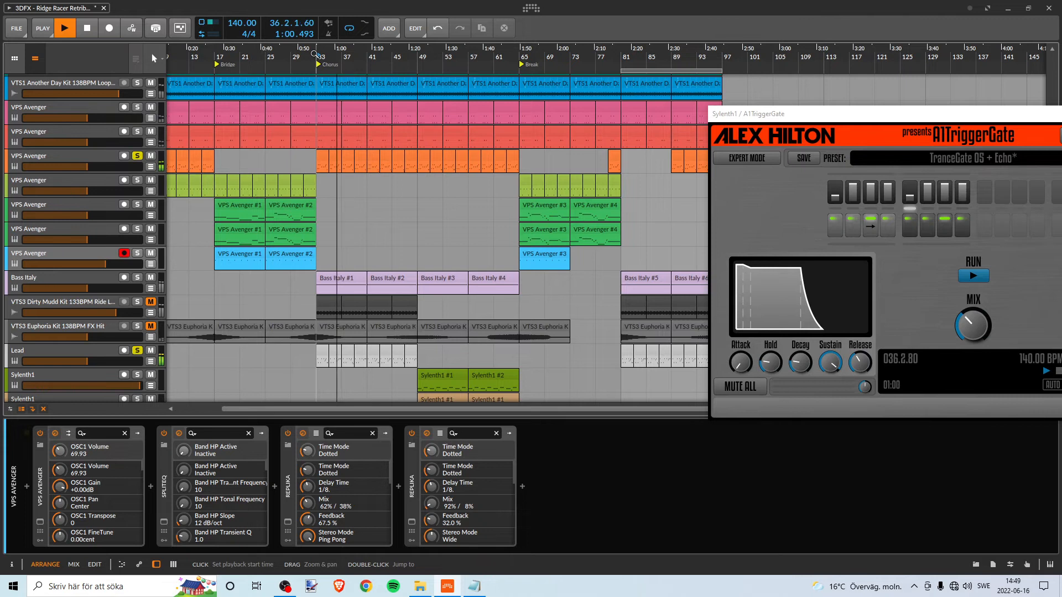
pyautogui.press('space')
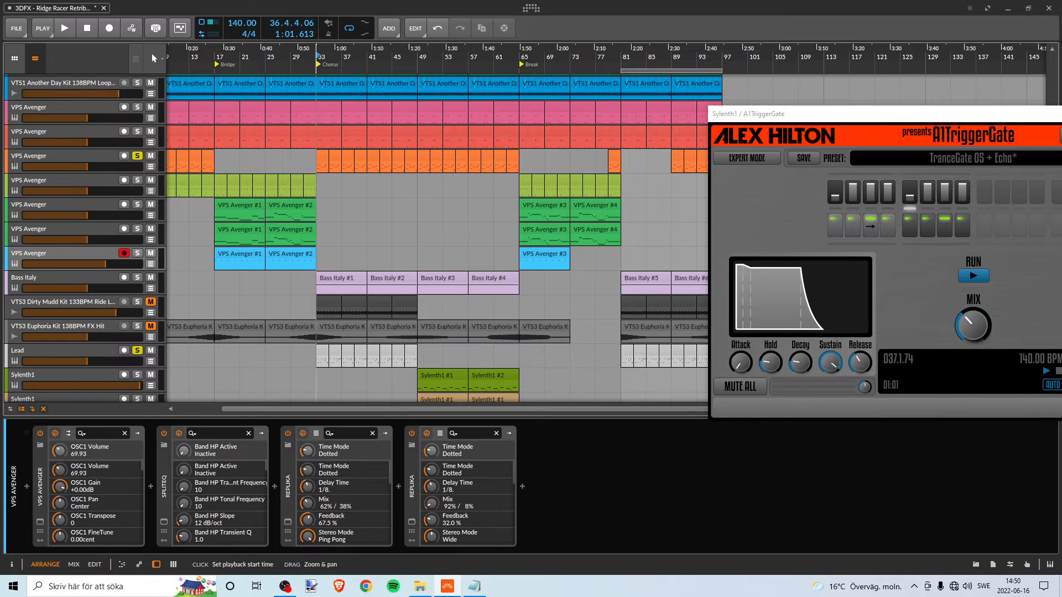
# - Compare the notes of the orange VPS Avenger and Lead clips at bar 33, and replay both soloed tracks
pyautogui.moveTo(317, 54); pyautogui.dragTo(353, 166)
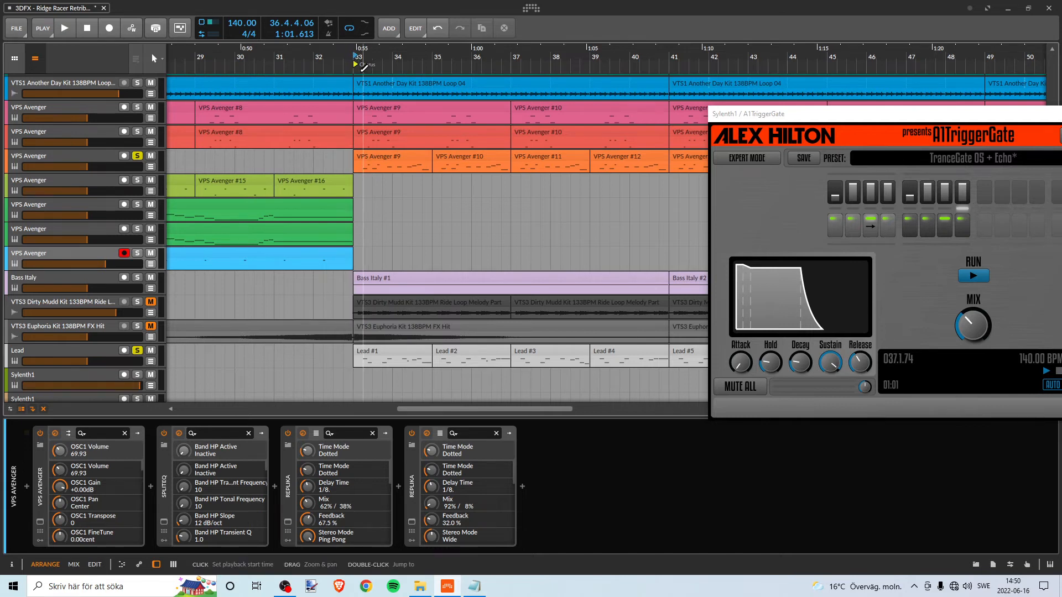
pyautogui.moveTo(389, 59); pyautogui.dragTo(416, 136)
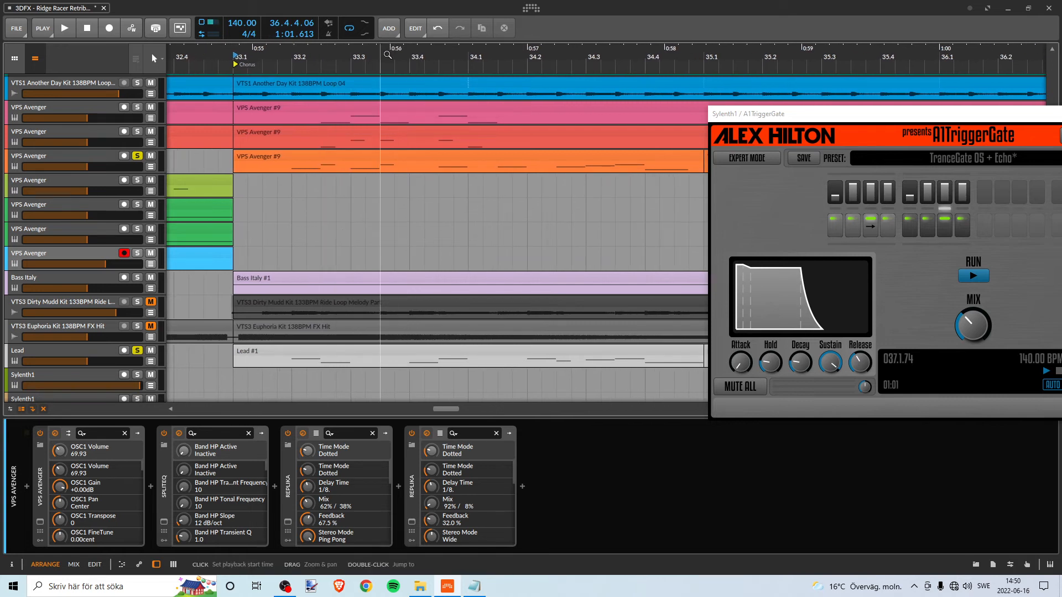
pyautogui.moveTo(388, 54); pyautogui.dragTo(217, 57)
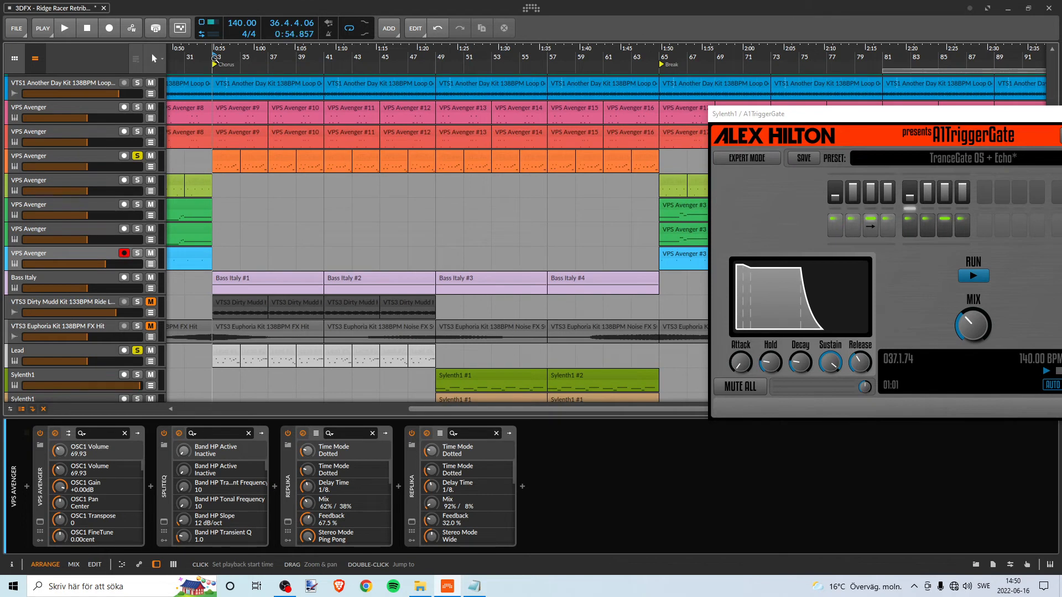
pyautogui.press('space')
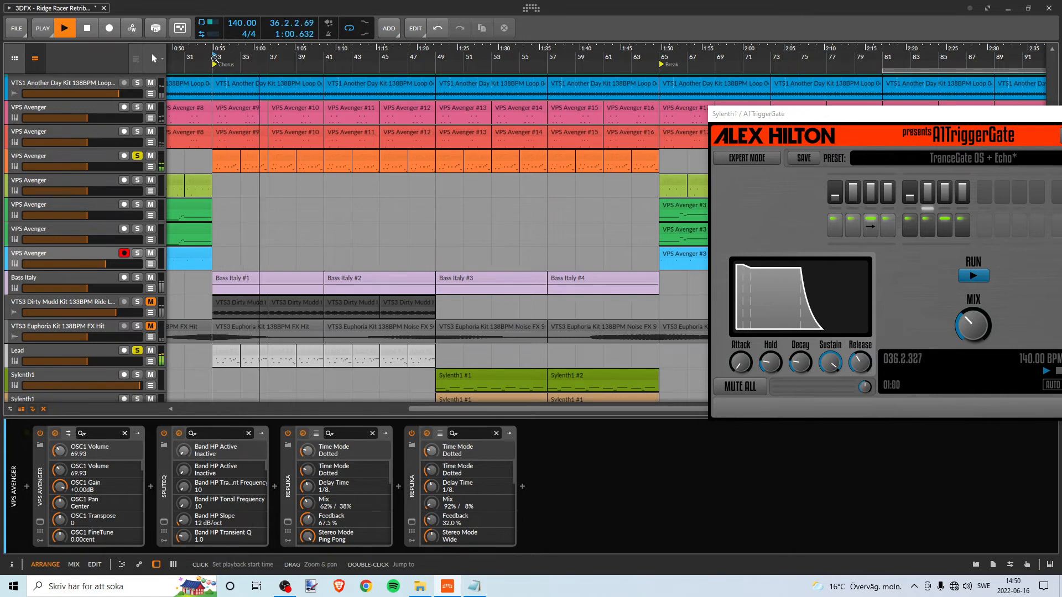
pyautogui.press('space')
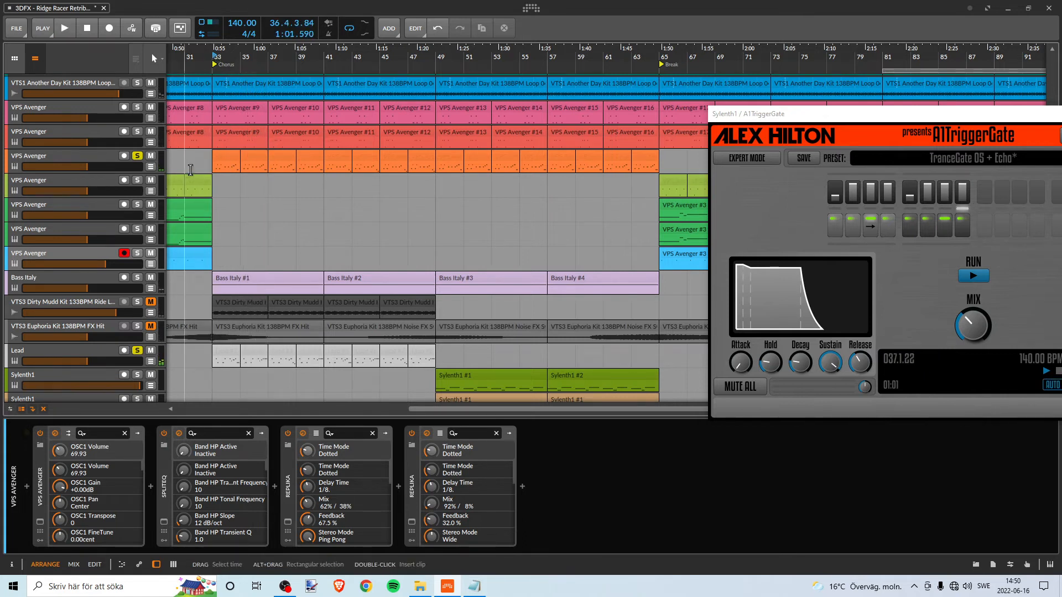
# - Select the orange VPS Avenger track and clear the solo on it and on the Lead track
pyautogui.click(104, 160)
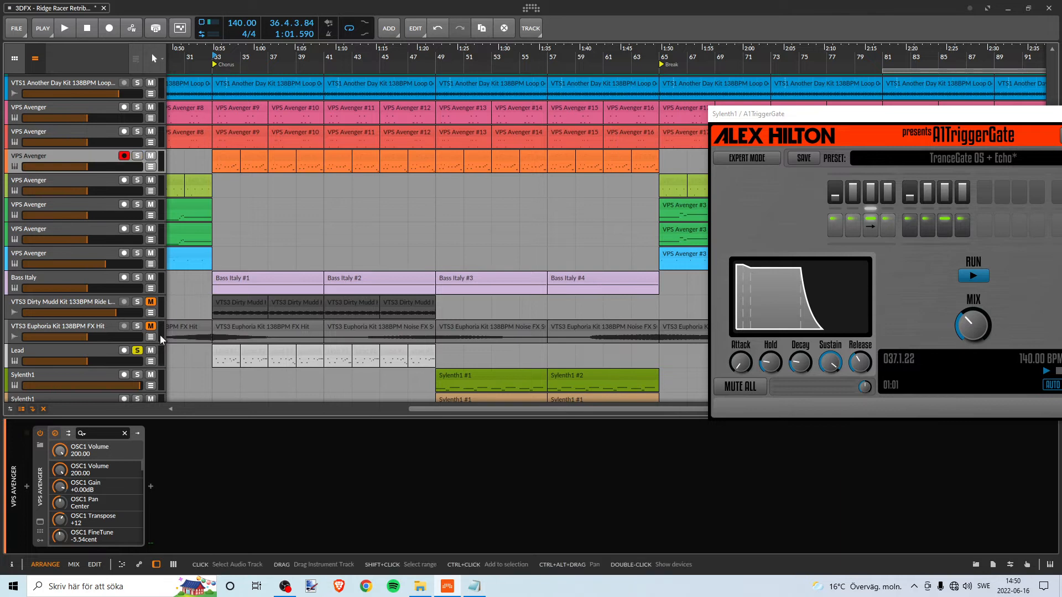
pyautogui.click(139, 352)
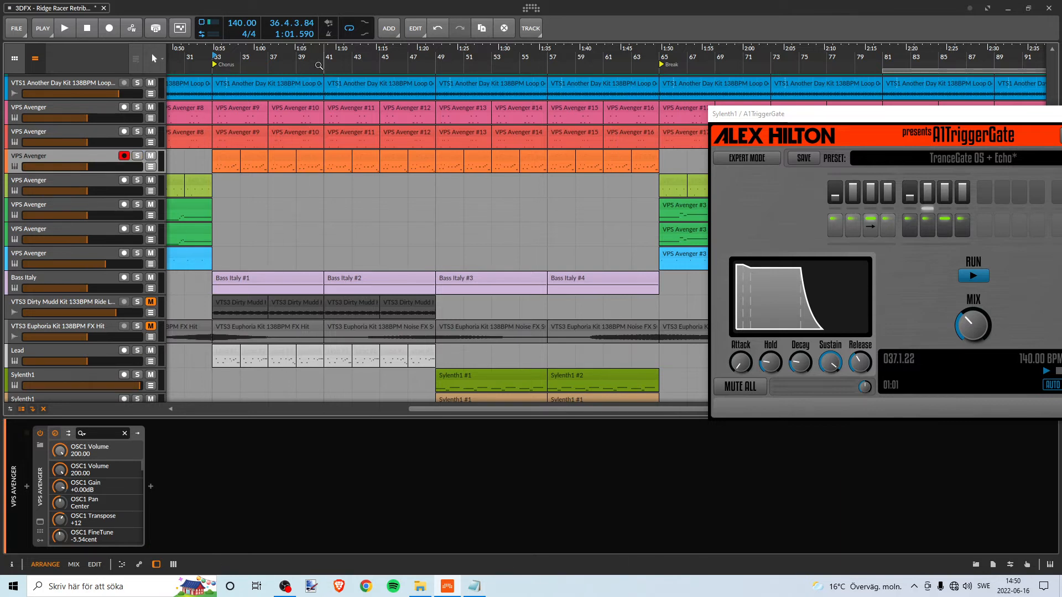
pyautogui.moveTo(325, 56); pyautogui.dragTo(285, 25)
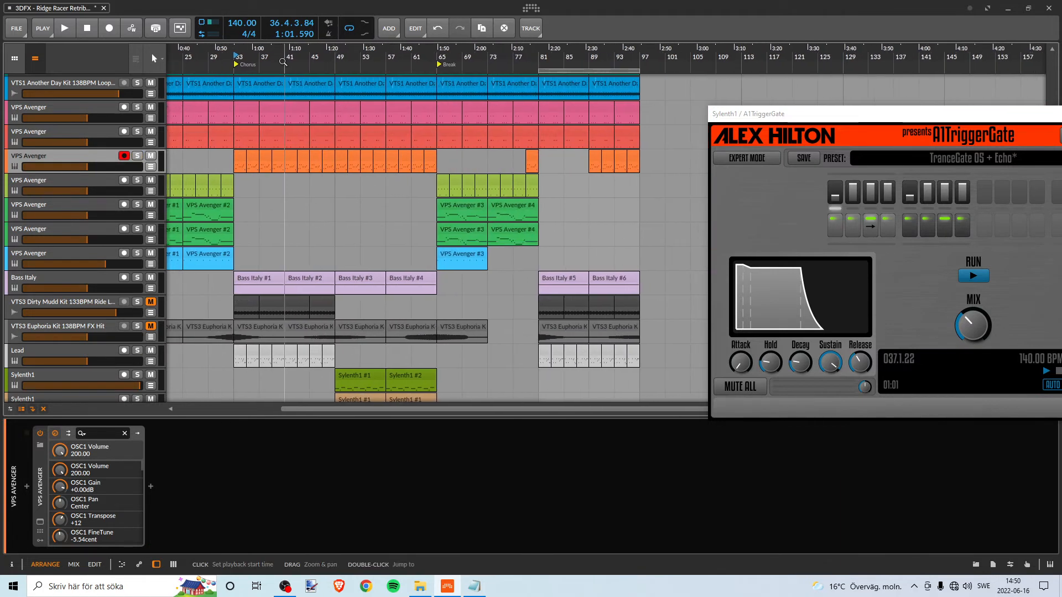
# - Listen briefly to the mix from the Chorus at bar 33 and from the Break at bar 65
pyautogui.moveTo(284, 61); pyautogui.dragTo(303, 170)
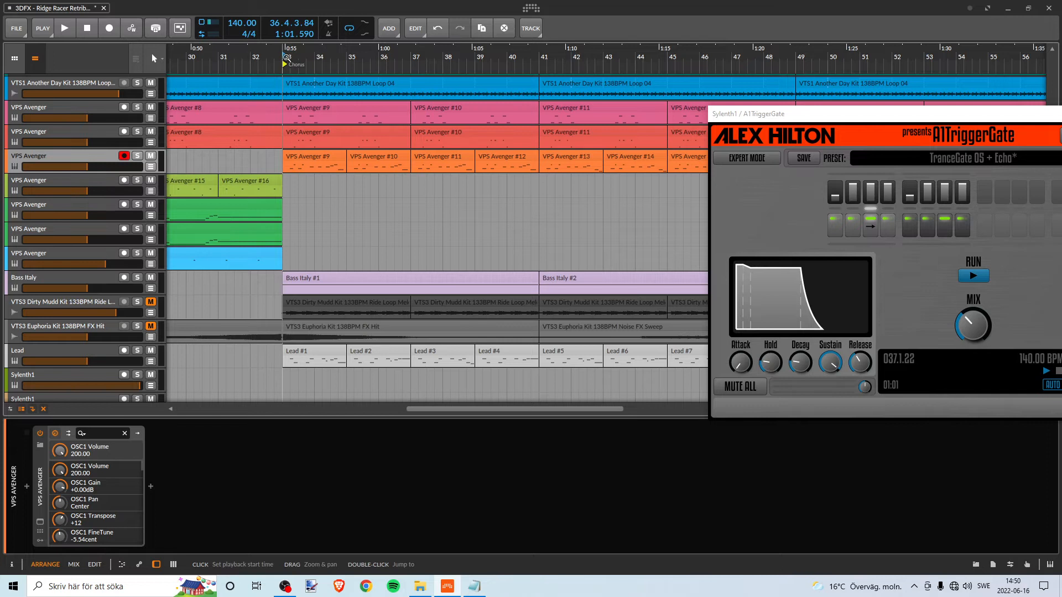
pyautogui.press('space')
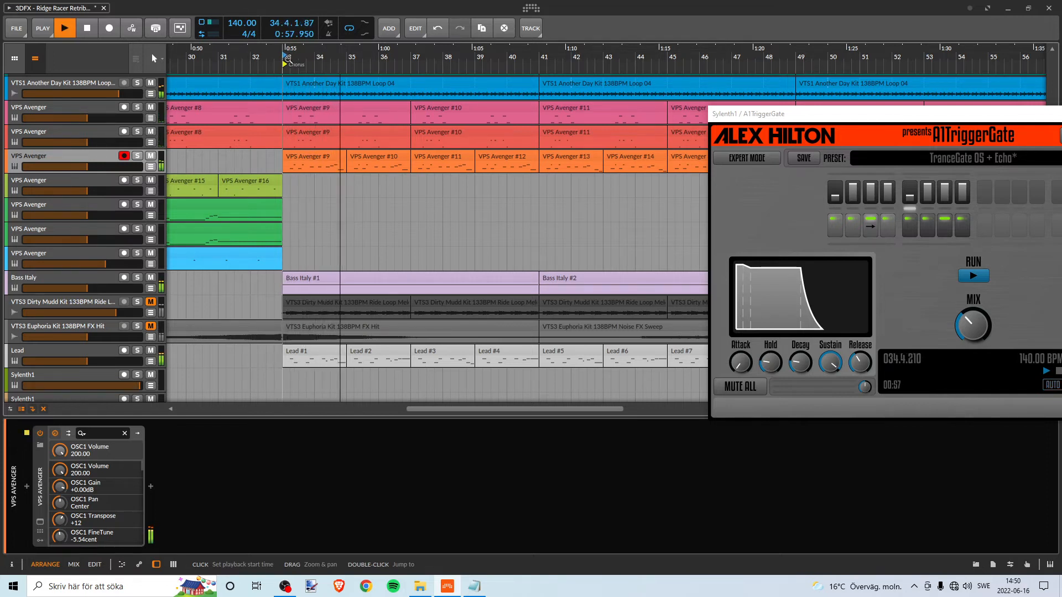
pyautogui.press('space')
pyautogui.moveTo(420, 55); pyautogui.dragTo(349, 36)
pyautogui.moveTo(441, 55); pyautogui.dragTo(311, 56)
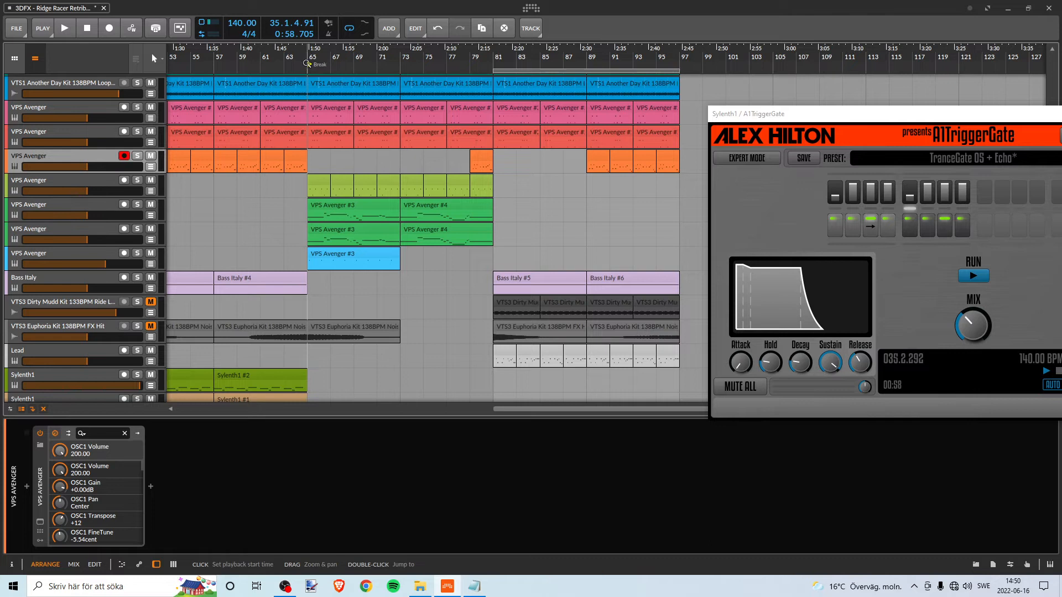
pyautogui.press('space')
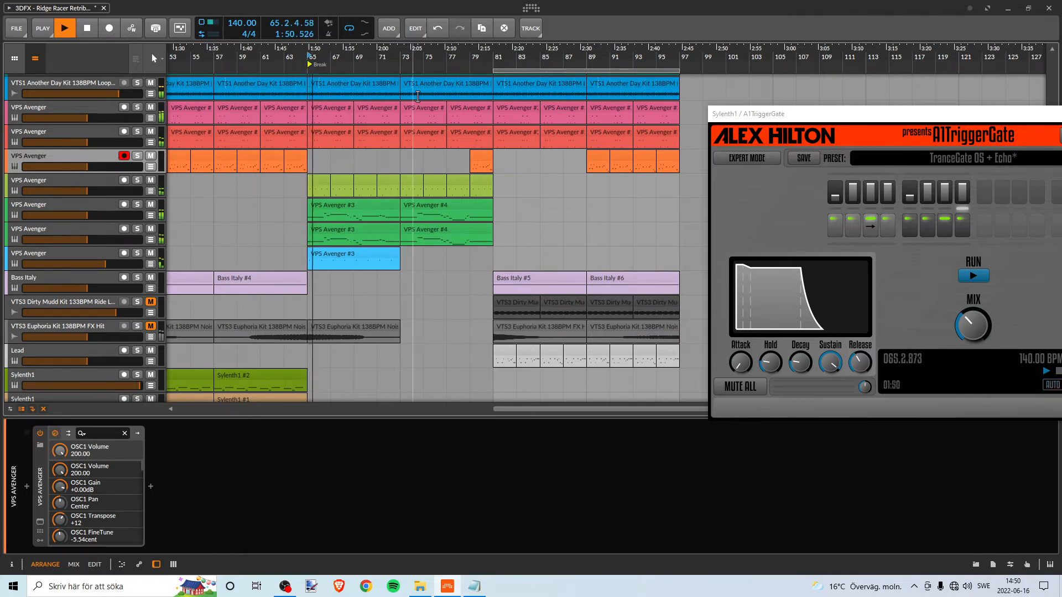
pyautogui.moveTo(494, 55); pyautogui.dragTo(360, 56)
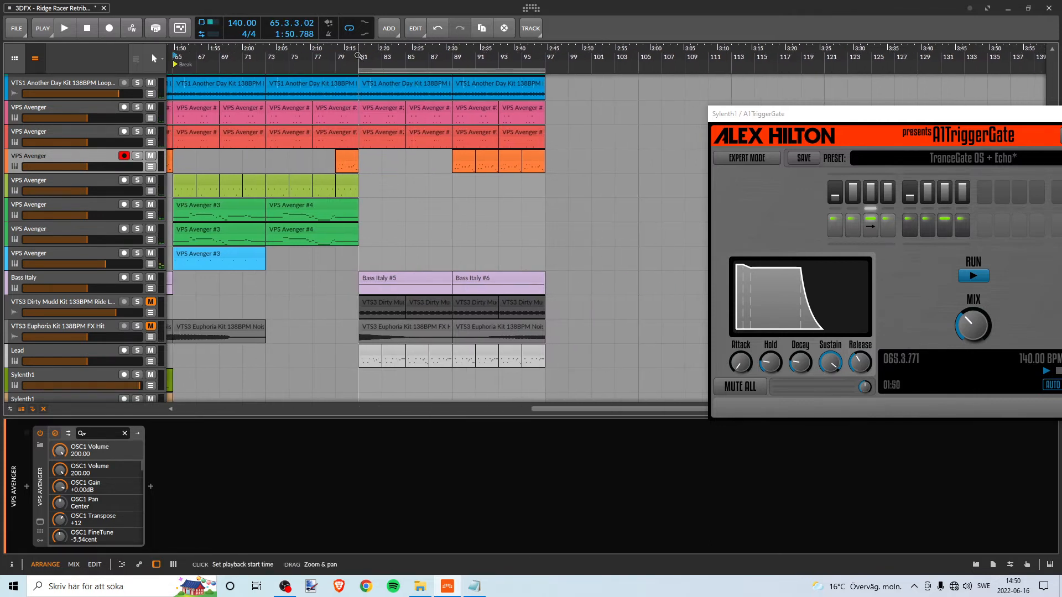
# - Play the copied Chorus from bar 81 and from bar 89, and stop playback
pyautogui.press('space')
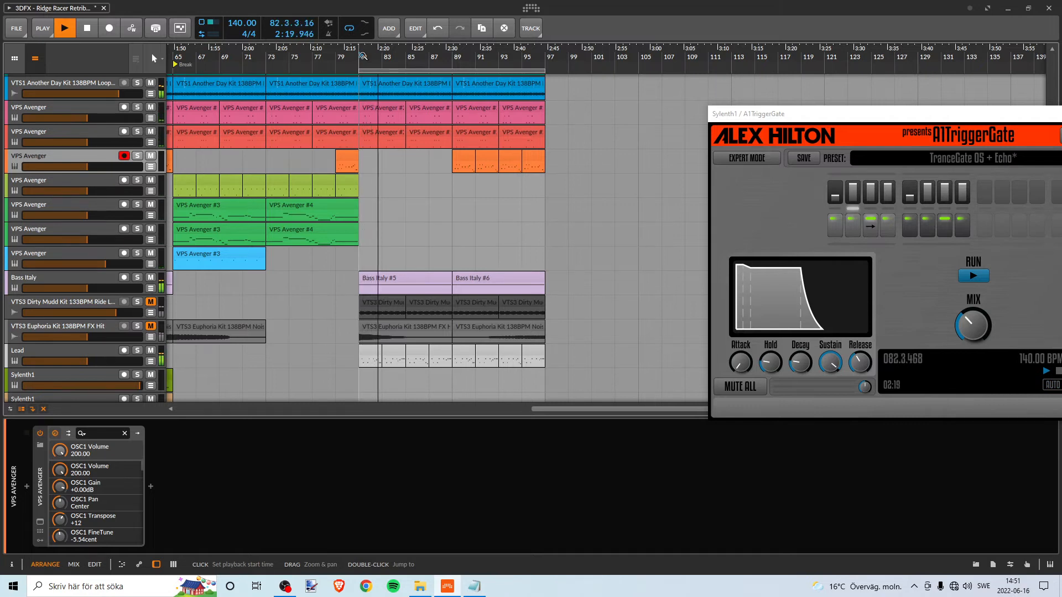
pyautogui.press('space')
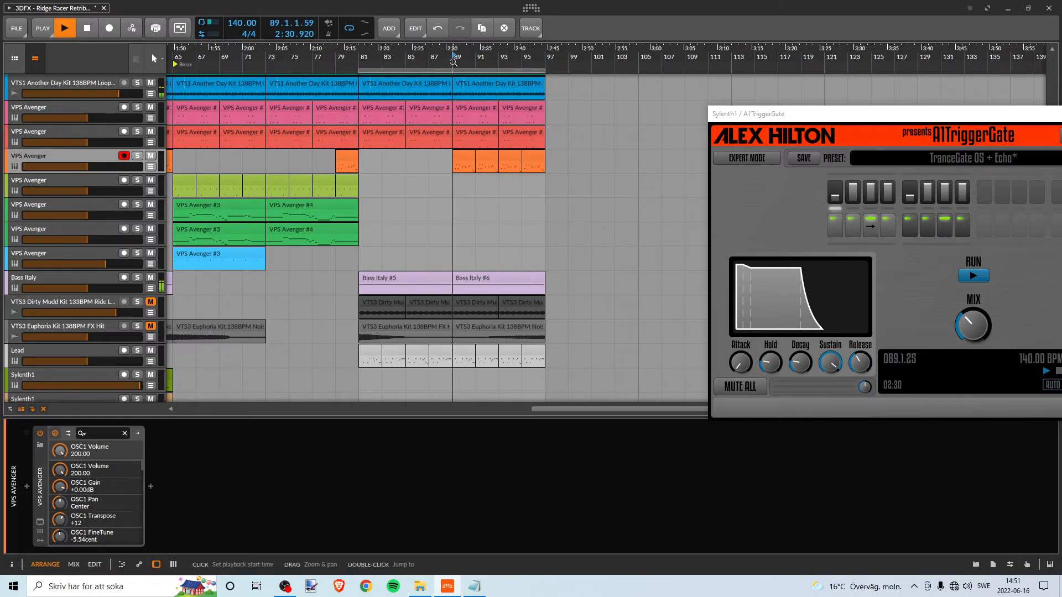
pyautogui.press('space')
# - Play the copied Chorus from bar 81 to its end while examining its tracks, and stop playback
pyautogui.click(360, 60)
pyautogui.press('space')
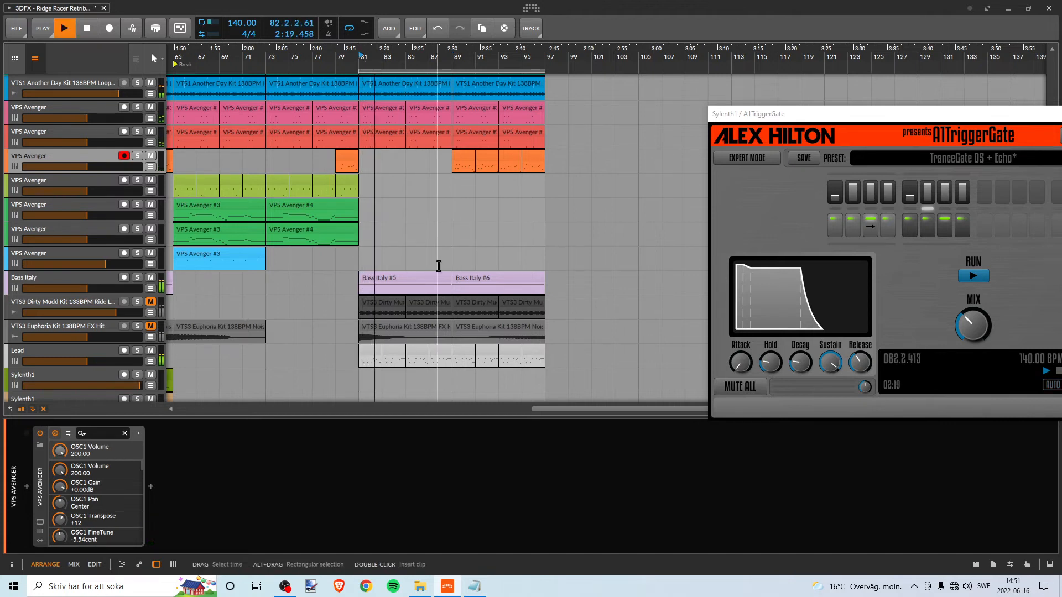
pyautogui.scroll(-5, 443, 247)
pyautogui.scroll(8, 447, 247)
pyautogui.scroll(-3, 451, 244)
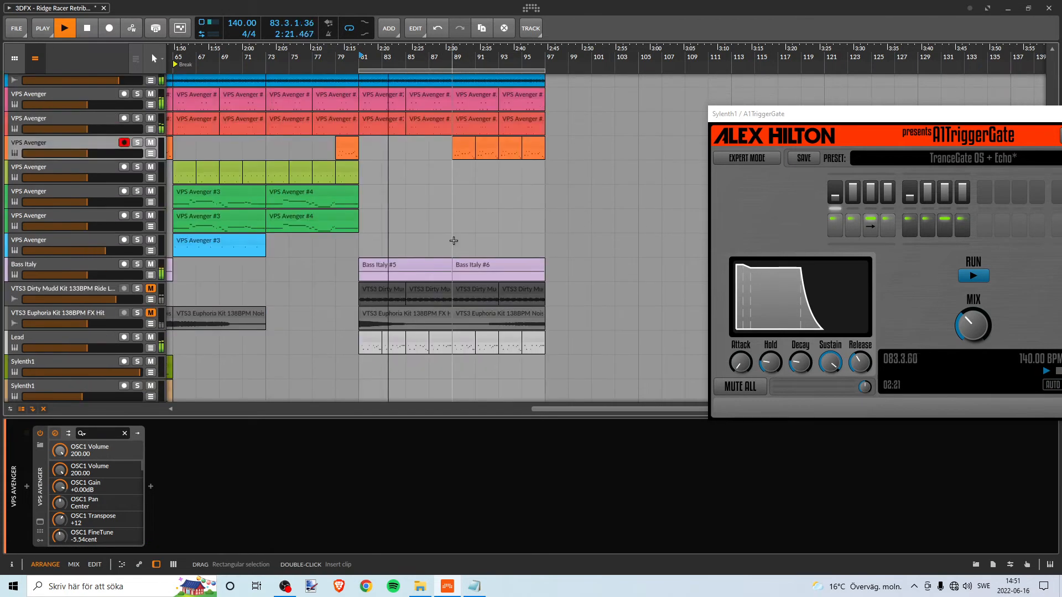
pyautogui.scroll(2, 453, 239)
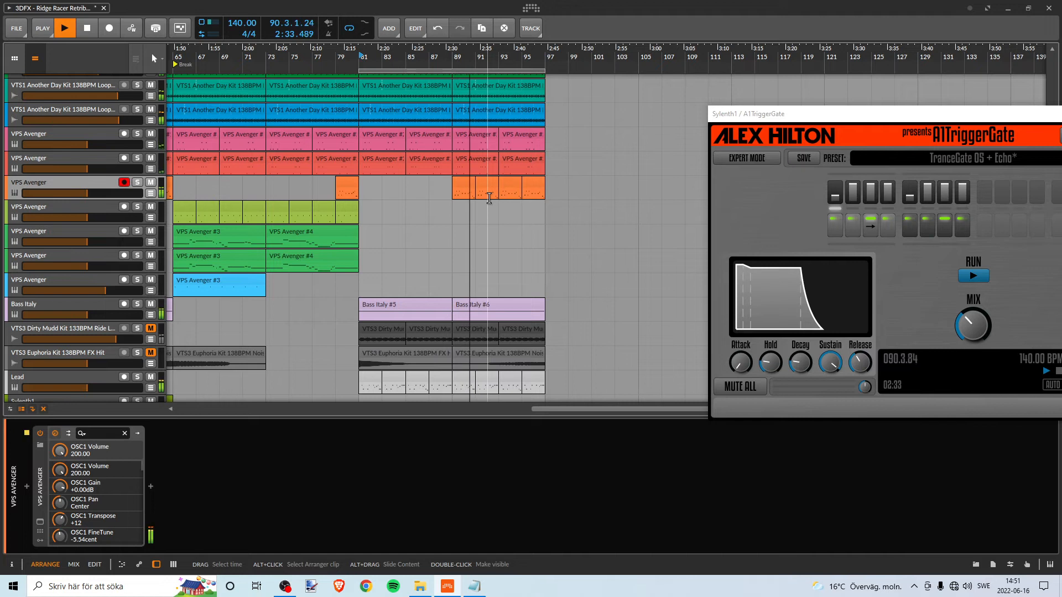
pyautogui.moveTo(476, 57); pyautogui.dragTo(451, 91)
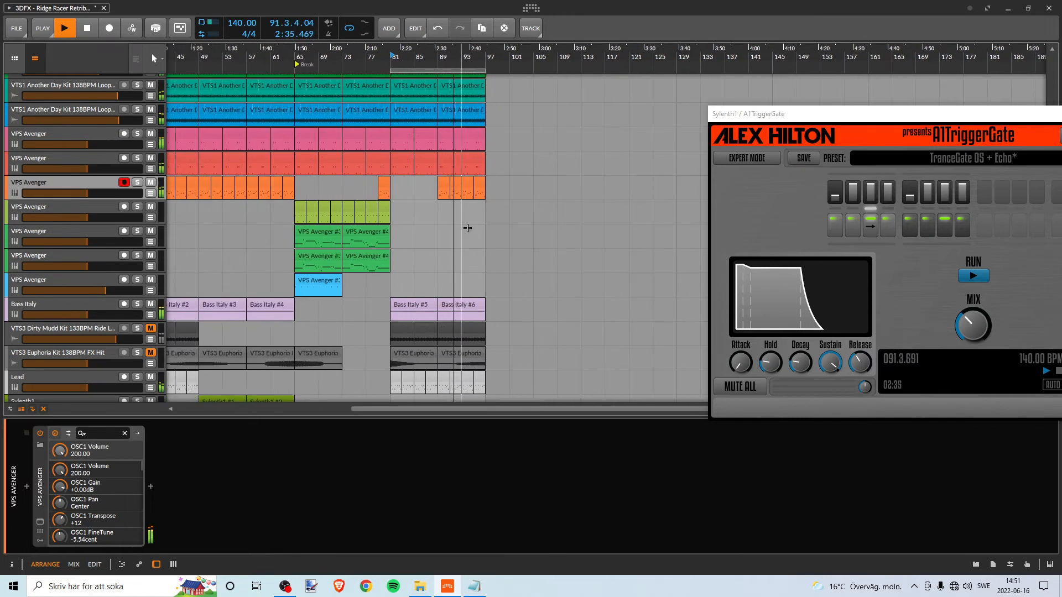
pyautogui.scroll(-8, 463, 228)
pyautogui.scroll(8, 463, 229)
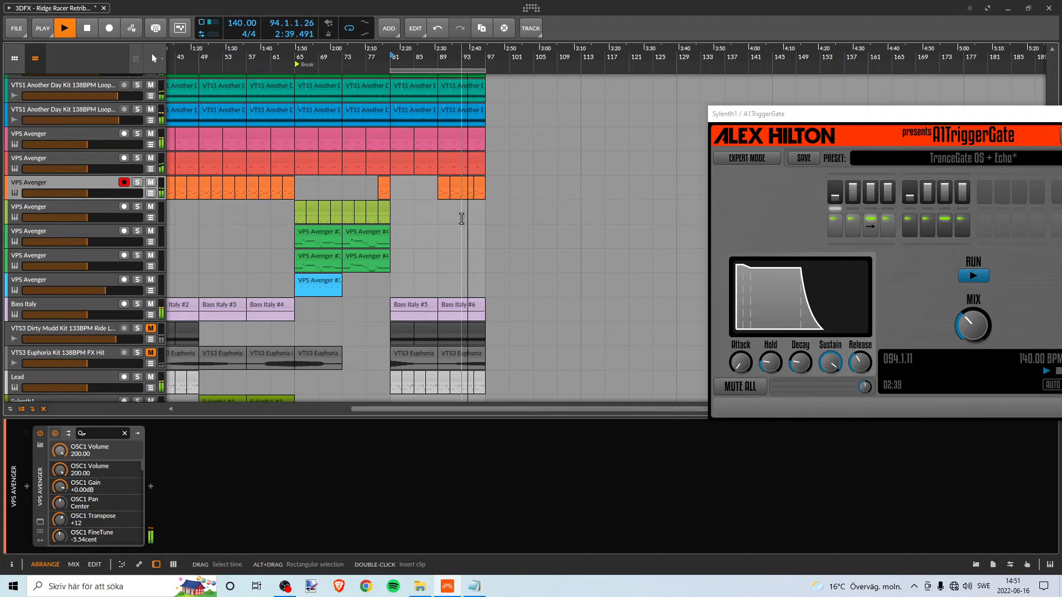
pyautogui.moveTo(366, 57); pyautogui.dragTo(521, 77)
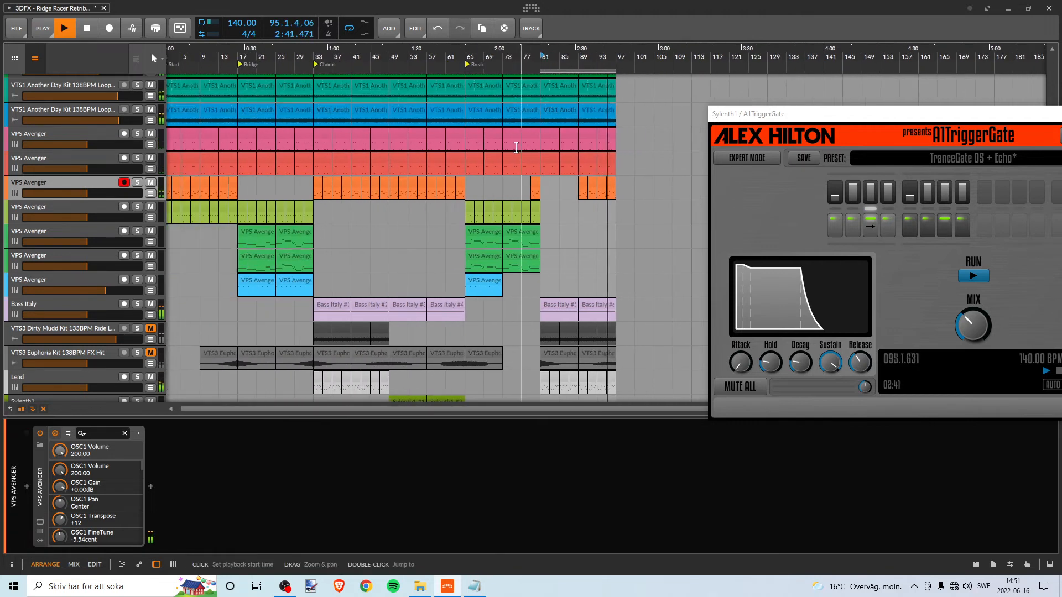
pyautogui.scroll(-3, 512, 148)
pyautogui.scroll(1, 512, 148)
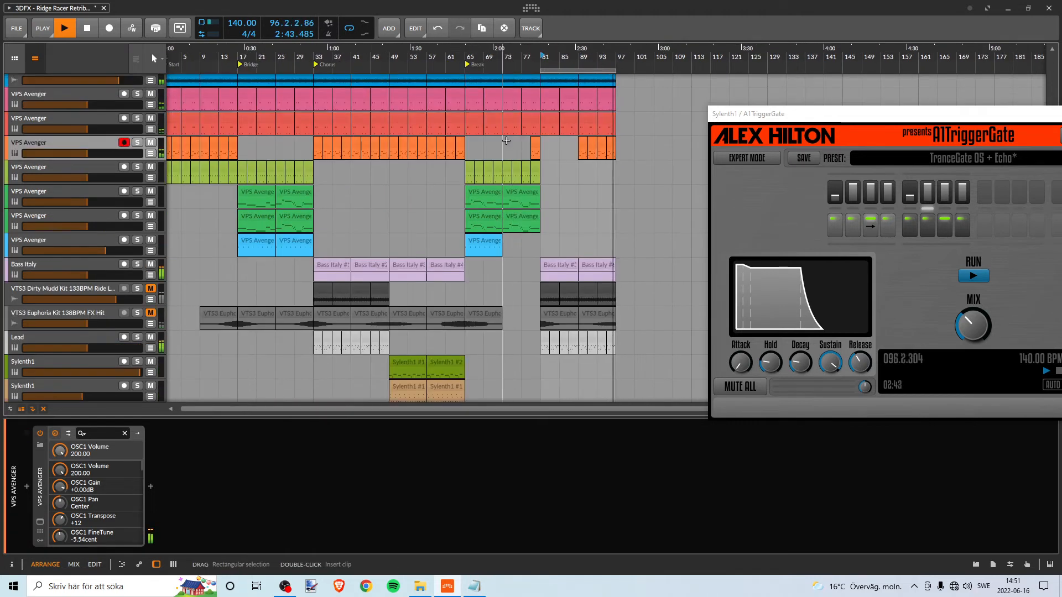
pyautogui.press('space')
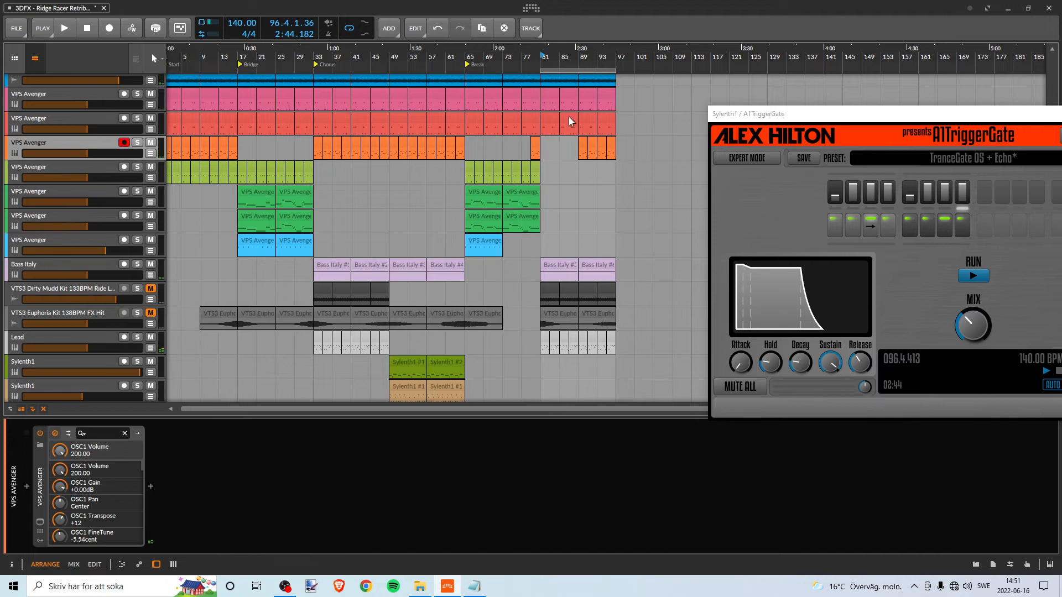
# - Review which tracks, from Kick down to the Sylenth1 layers, have clips in the copied Chorus at bars 81 to 97
pyautogui.moveTo(550, 57); pyautogui.dragTo(487, 203)
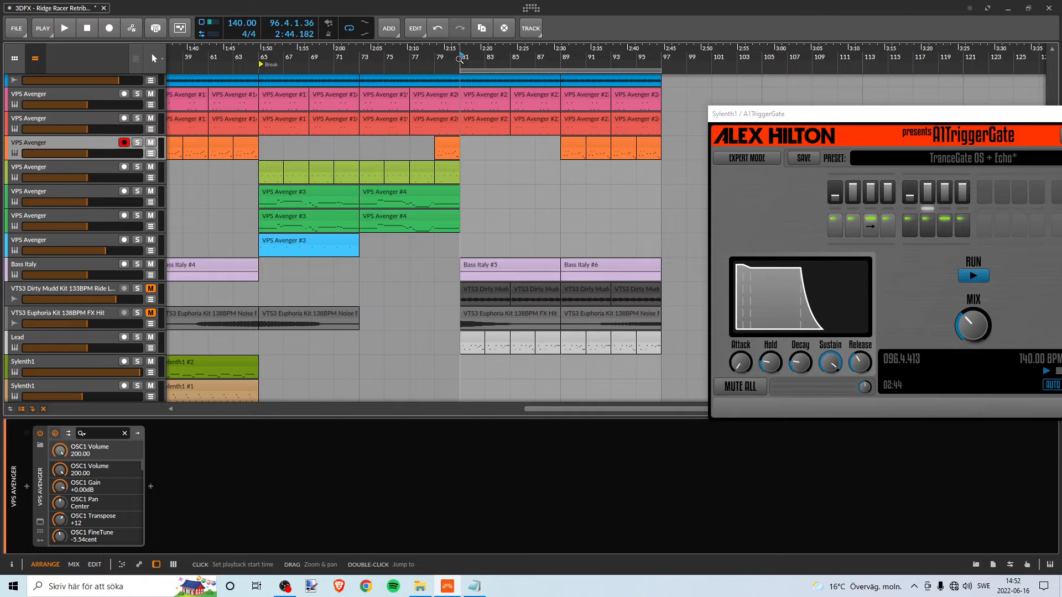
pyautogui.scroll(3, 513, 119)
pyautogui.scroll(1, 519, 127)
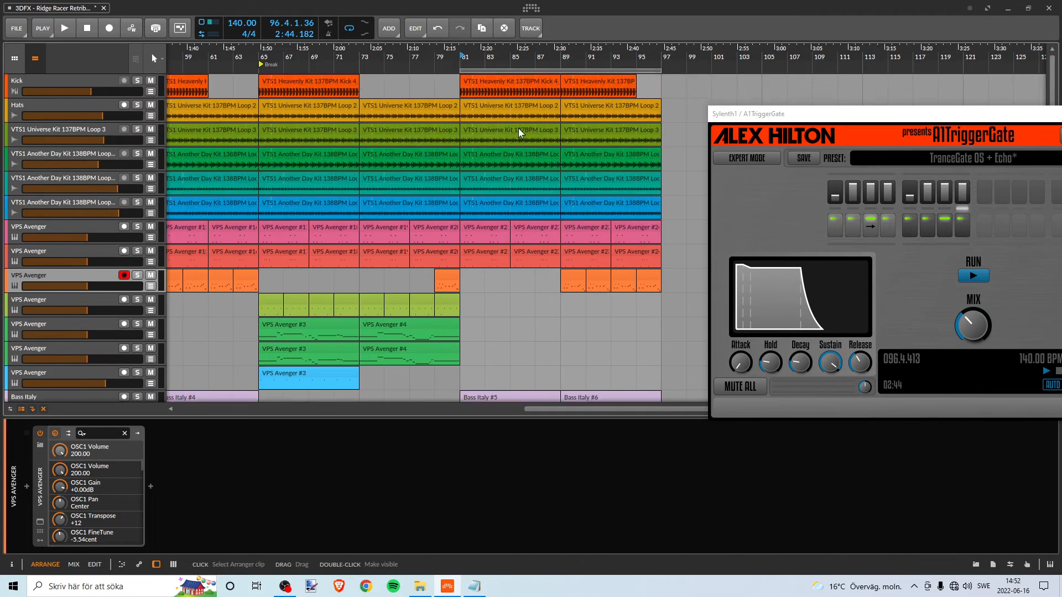
pyautogui.scroll(-3, 519, 127)
pyautogui.scroll(-3, 520, 125)
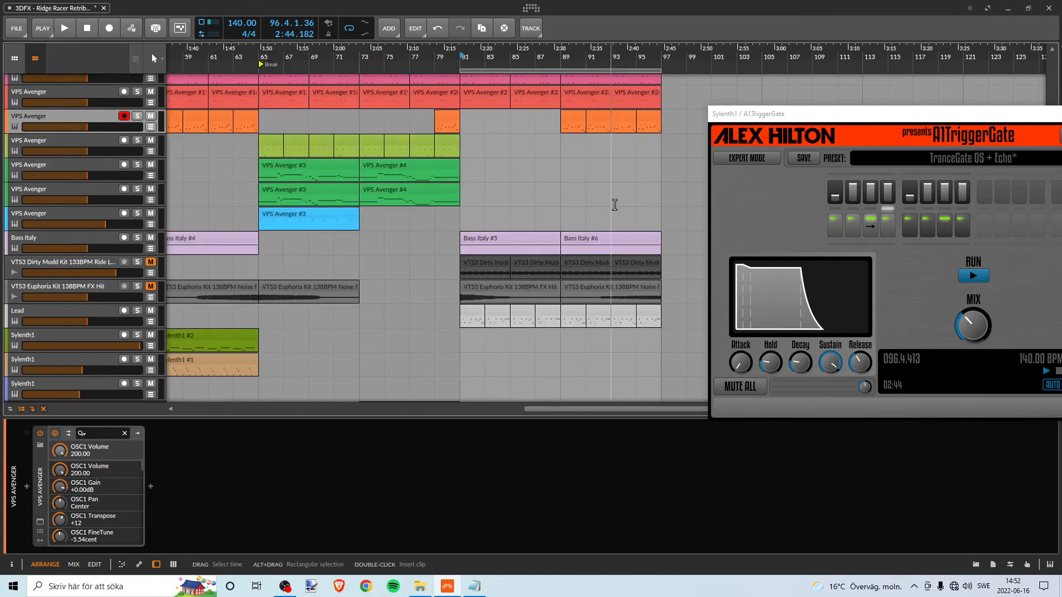
pyautogui.scroll(-10, 413, 247)
pyautogui.scroll(20, 415, 244)
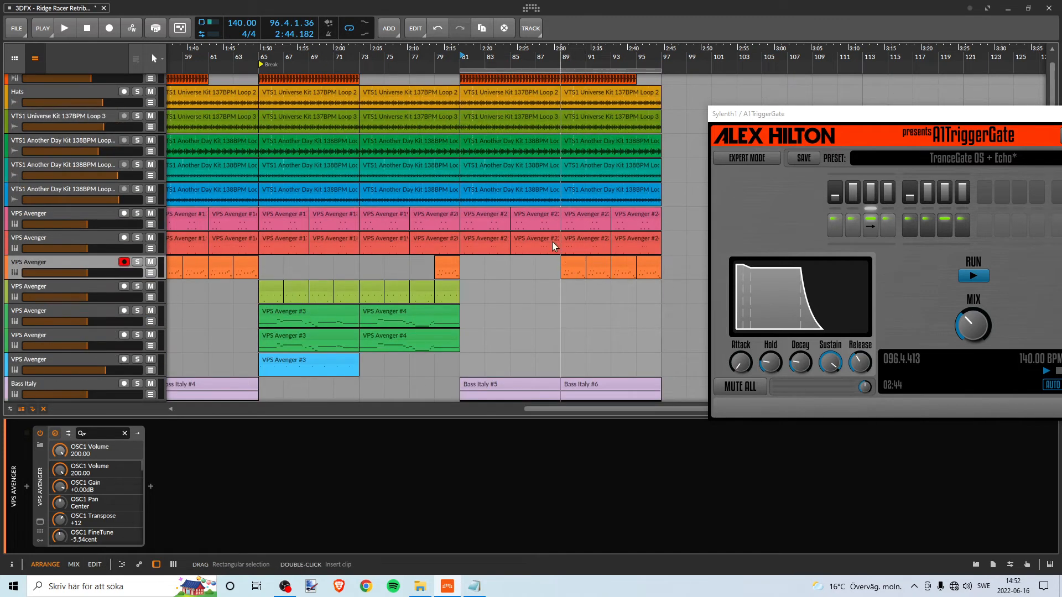
pyautogui.scroll(1, 509, 145)
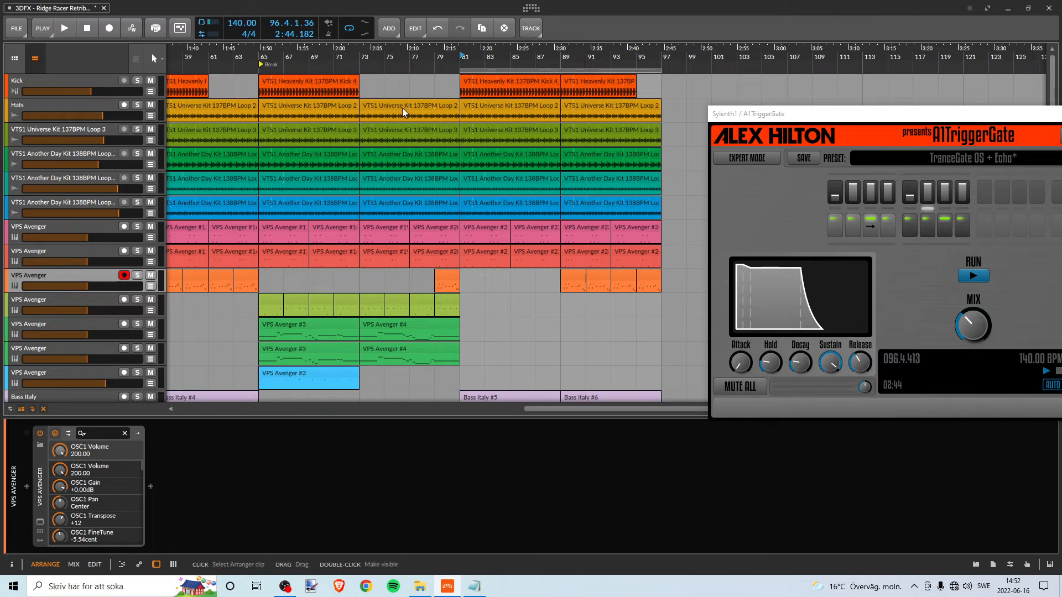
# - Check the copied Chorus down to the FX hit tracks and compare it with the earlier sections of the whole arrangement
pyautogui.moveTo(400, 57); pyautogui.dragTo(443, 55)
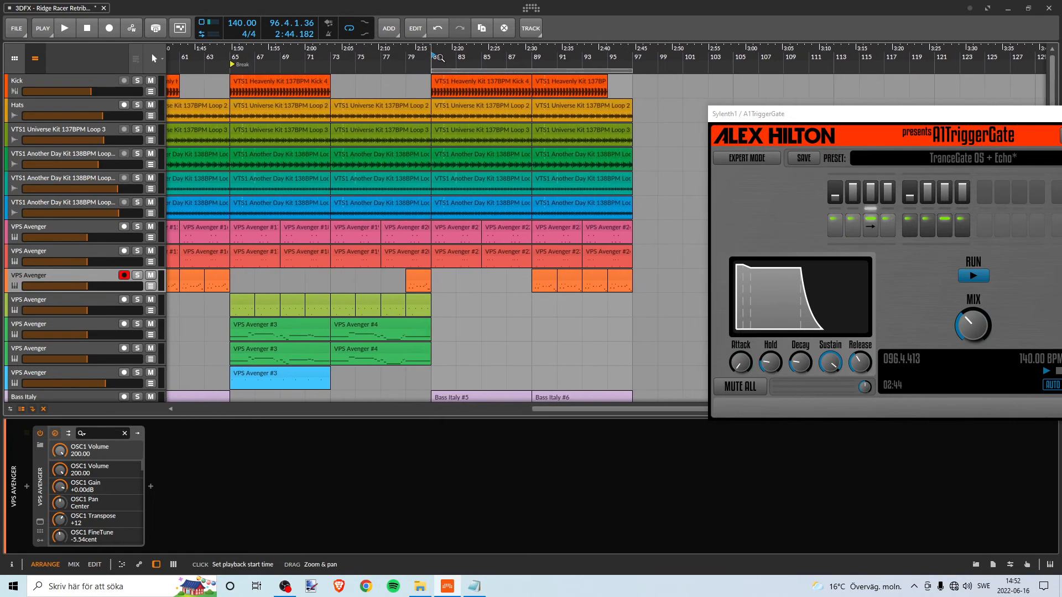
pyautogui.scroll(-5, 585, 158)
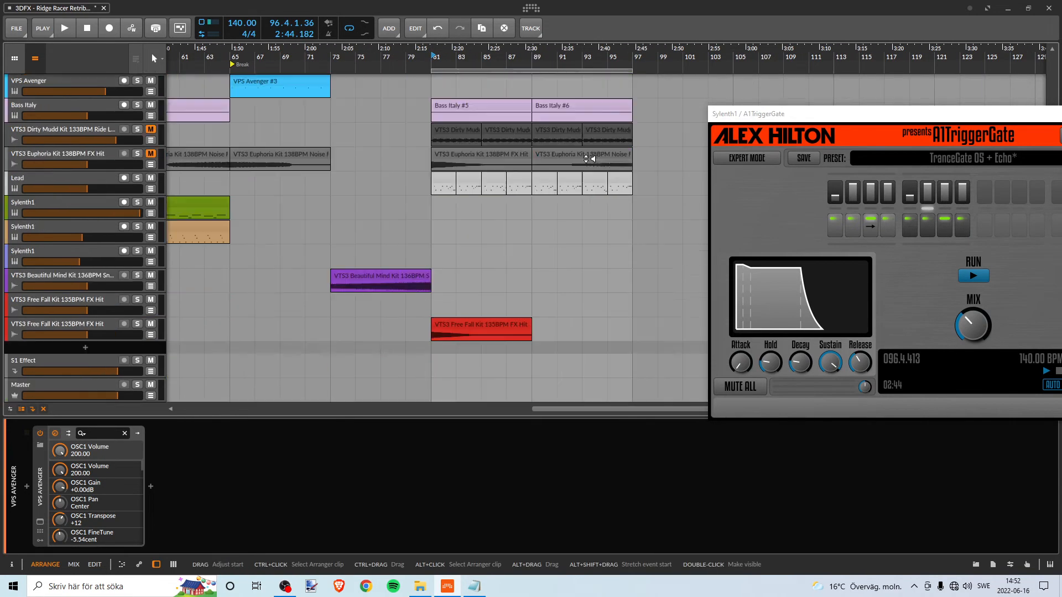
pyautogui.scroll(6, 585, 157)
pyautogui.scroll(-4, 583, 154)
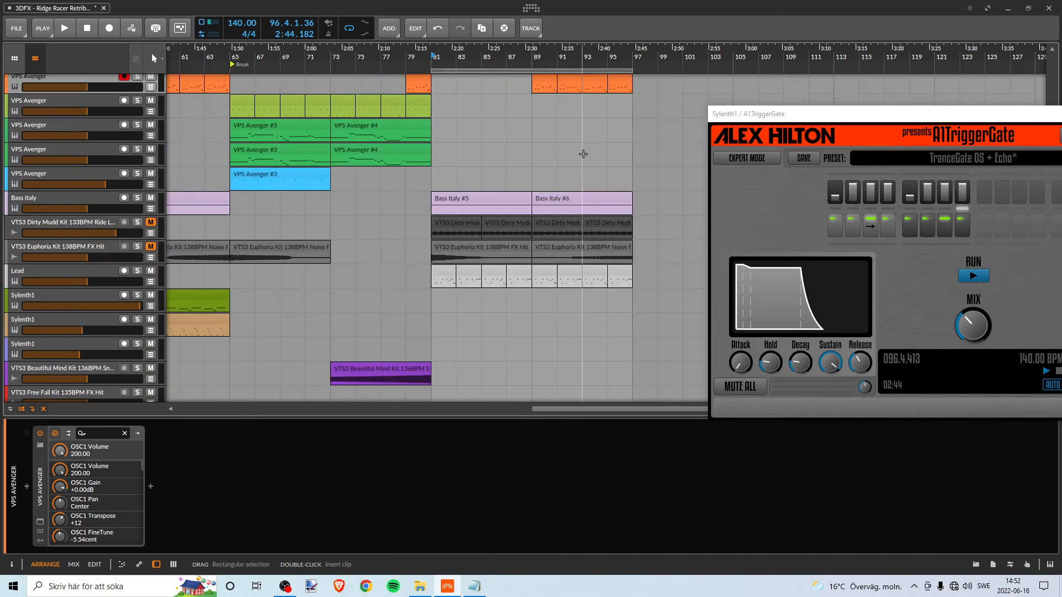
pyautogui.scroll(6, 584, 152)
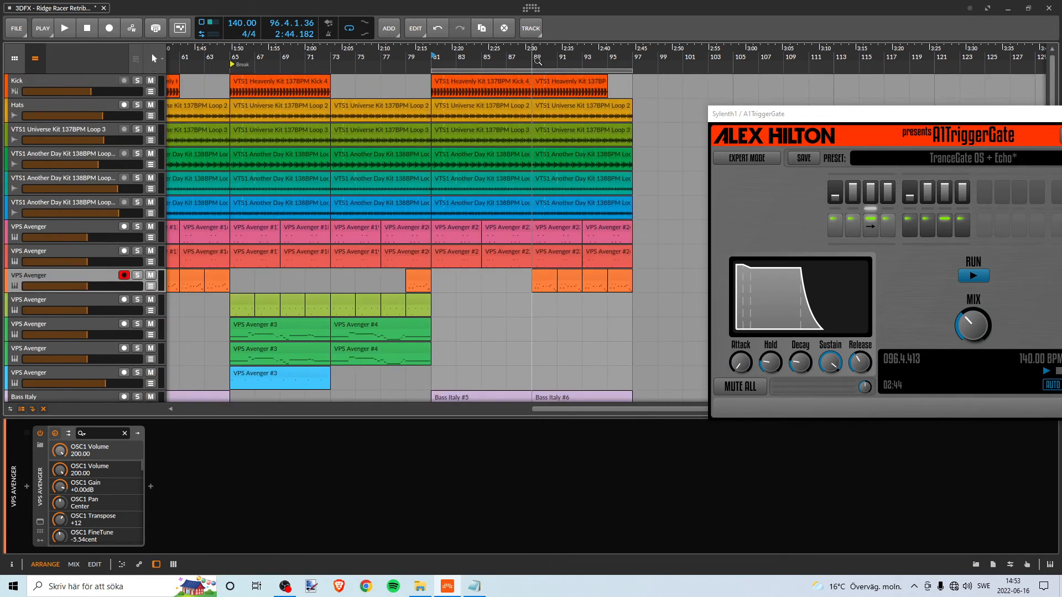
pyautogui.moveTo(538, 60); pyautogui.dragTo(527, 99)
pyautogui.scroll(-5, 515, 124)
pyautogui.scroll(5, 519, 119)
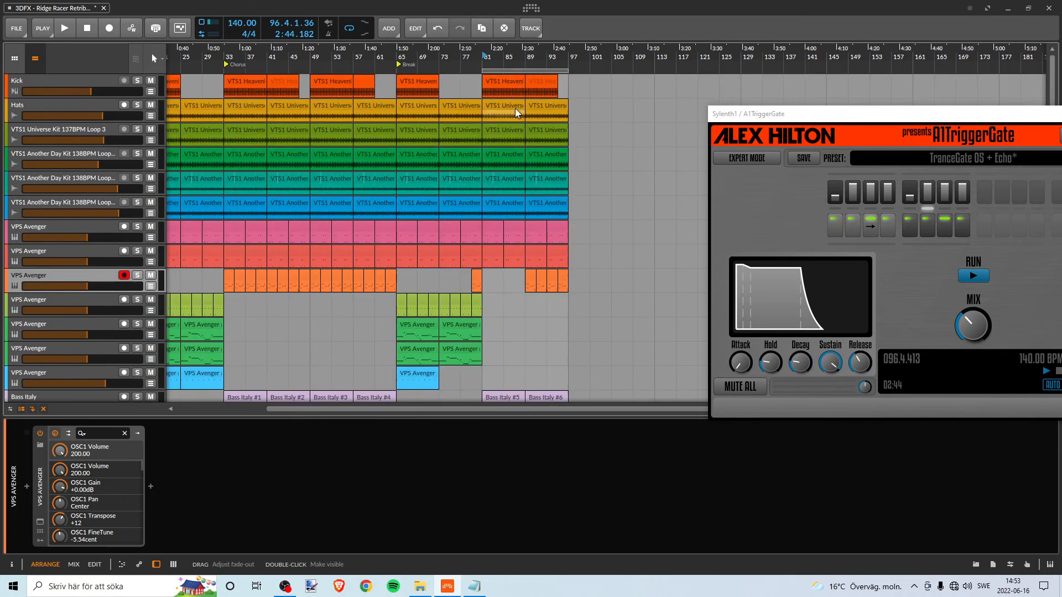
pyautogui.moveTo(479, 61); pyautogui.dragTo(490, 101)
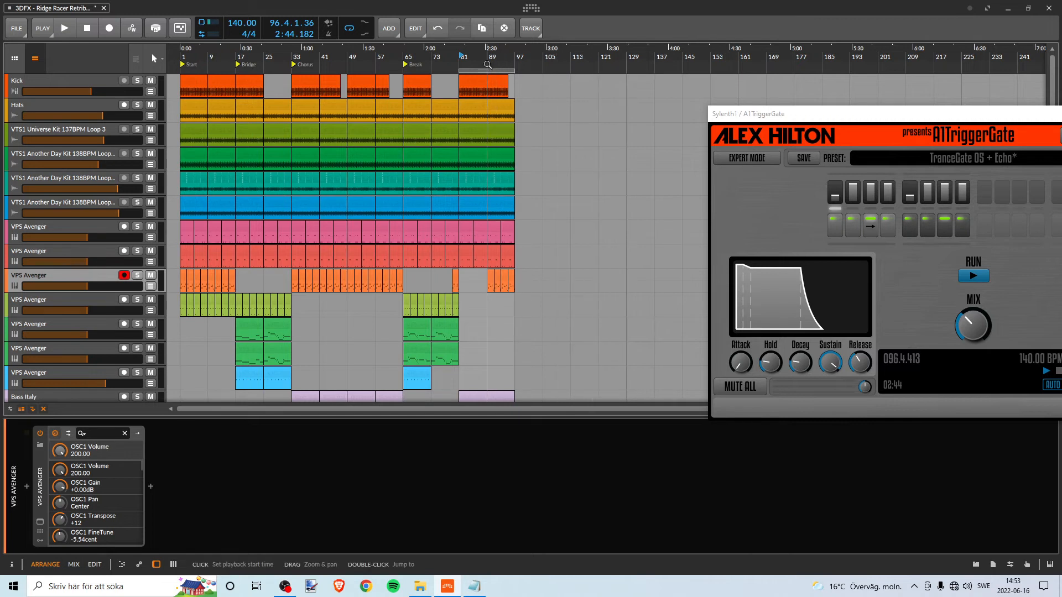
pyautogui.moveTo(416, 65)
pyautogui.mouseDown()
pyautogui.moveTo(402, 61)
pyautogui.moveTo(413, 65)
pyautogui.mouseUp()
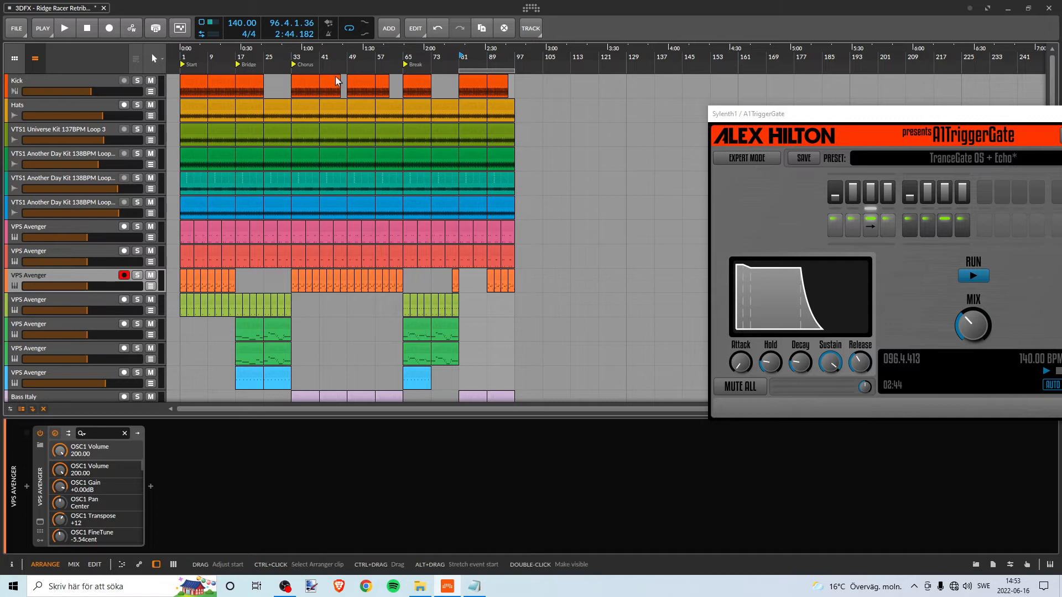
# - Set the playback start to bar 49 and examine all tracks in the second half of the first Chorus
pyautogui.moveTo(379, 54); pyautogui.dragTo(448, 69)
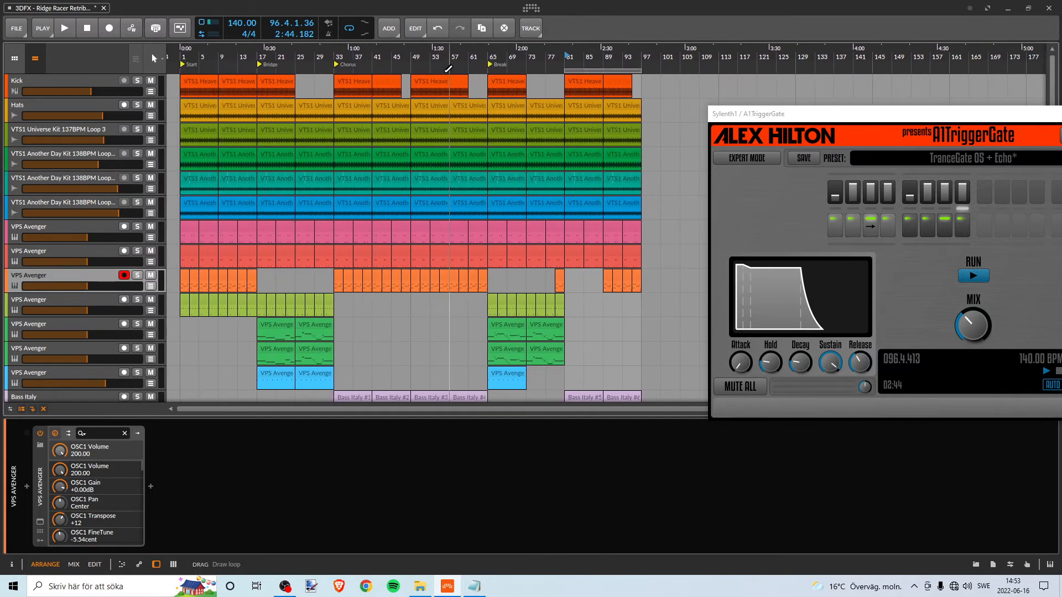
pyautogui.click(413, 59)
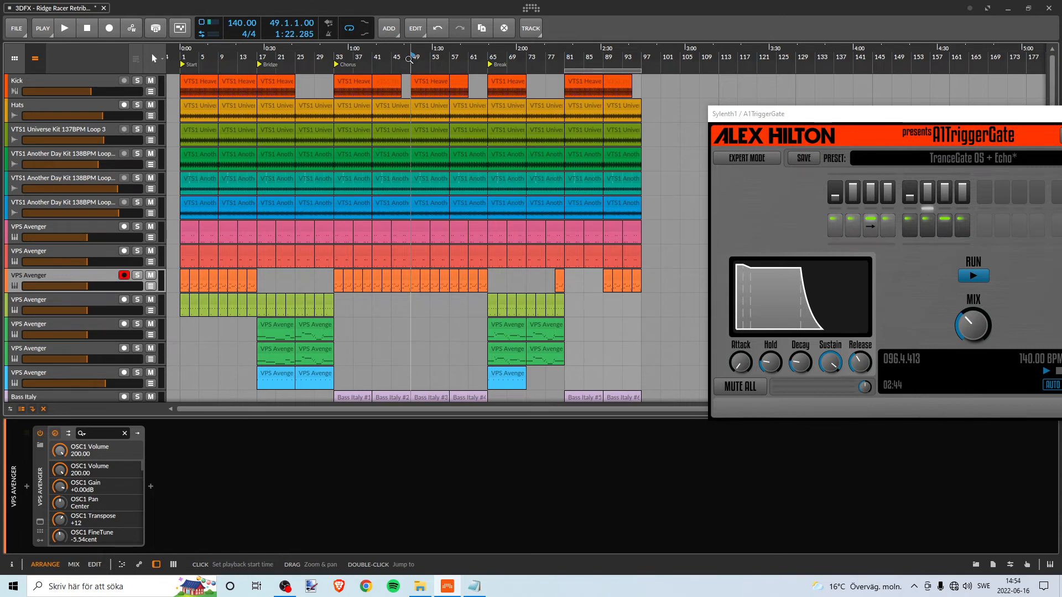
pyautogui.scroll(-1, 401, 167)
pyautogui.scroll(1, 400, 166)
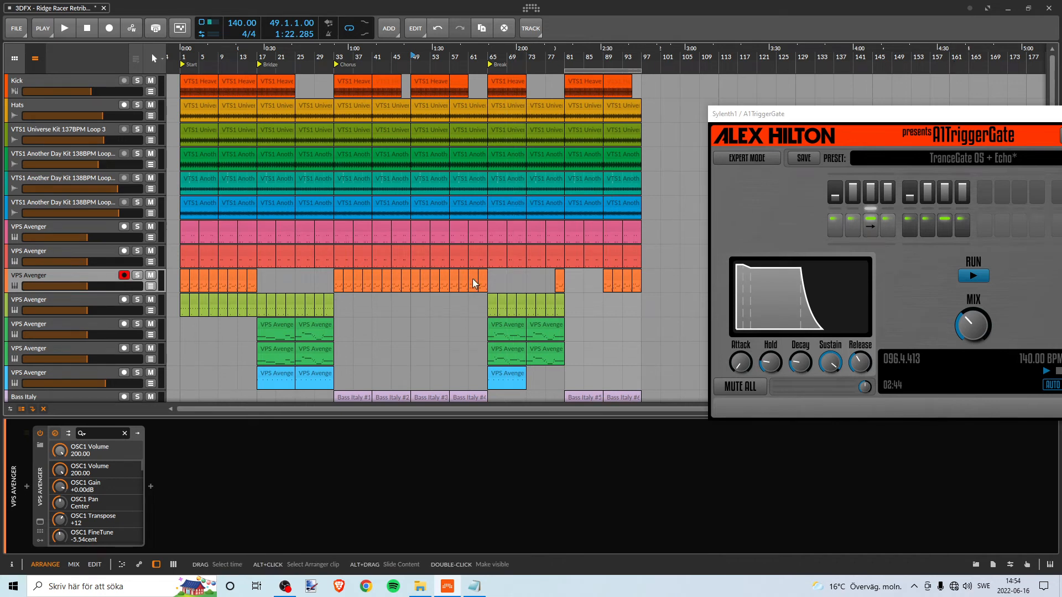
pyautogui.scroll(-2, 477, 260)
pyautogui.scroll(-6, 474, 259)
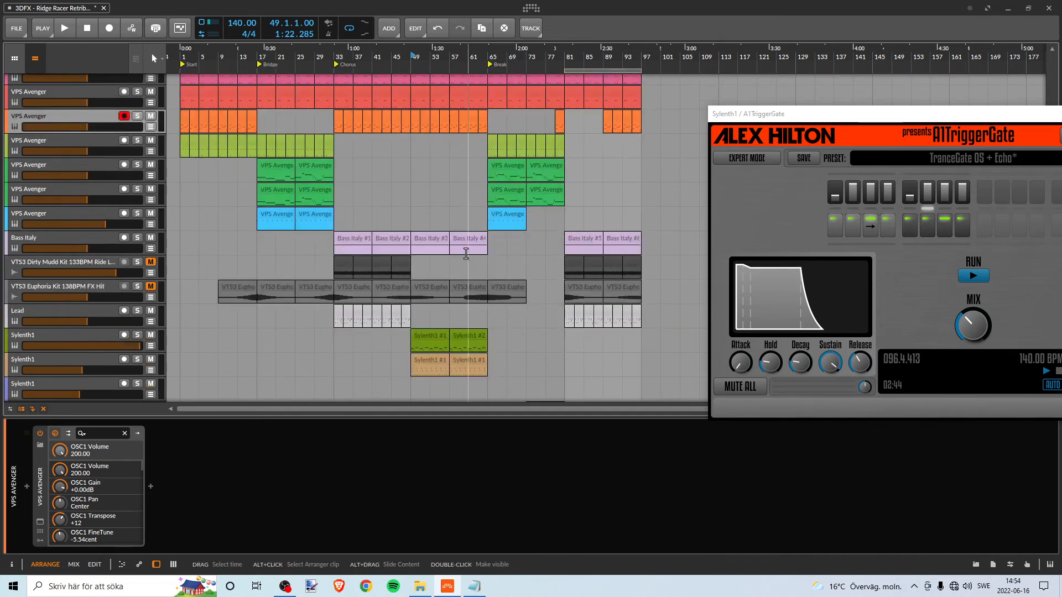
pyautogui.scroll(4, 462, 249)
pyautogui.scroll(4, 461, 248)
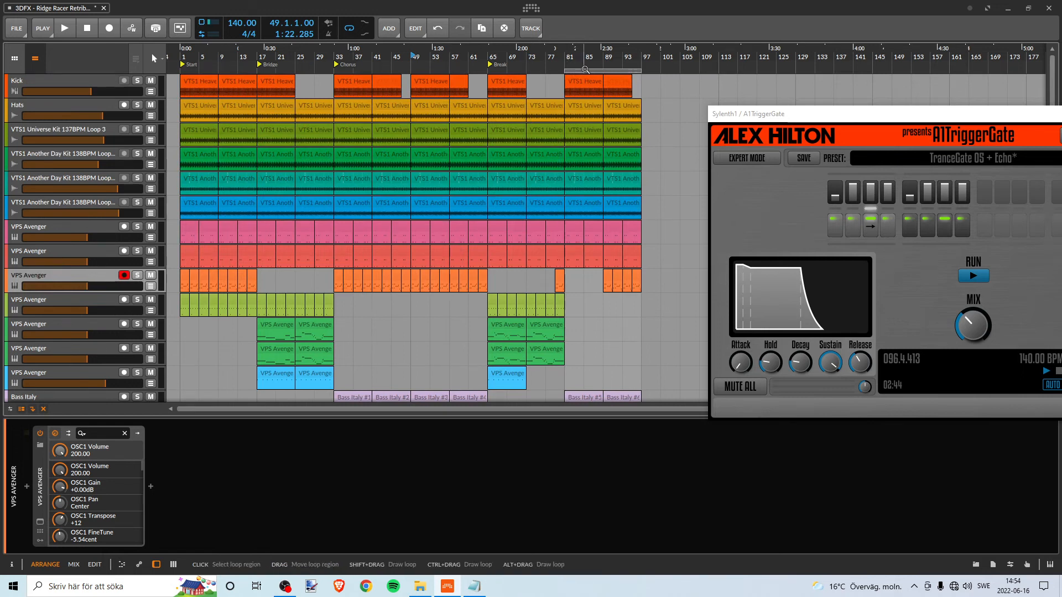
# - Move the loop region to the Bridge at bars 17 to 33 and play the mix from bar 17
pyautogui.moveTo(584, 71)
pyautogui.mouseDown()
pyautogui.moveTo(344, 82)
pyautogui.moveTo(599, 75)
pyautogui.moveTo(364, 73)
pyautogui.moveTo(592, 77)
pyautogui.mouseUp()
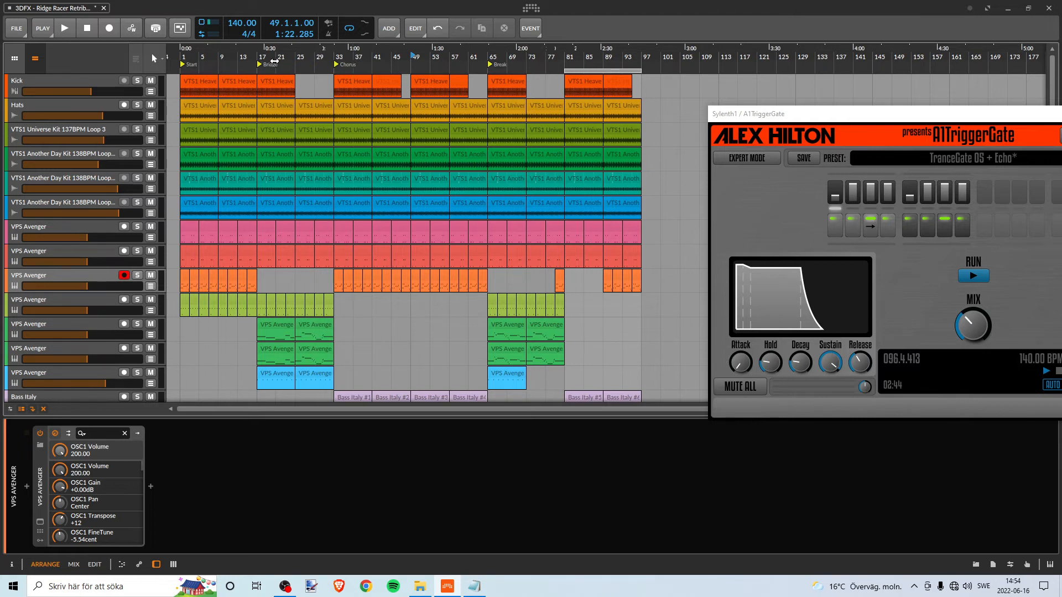
pyautogui.moveTo(256, 65); pyautogui.dragTo(290, 76)
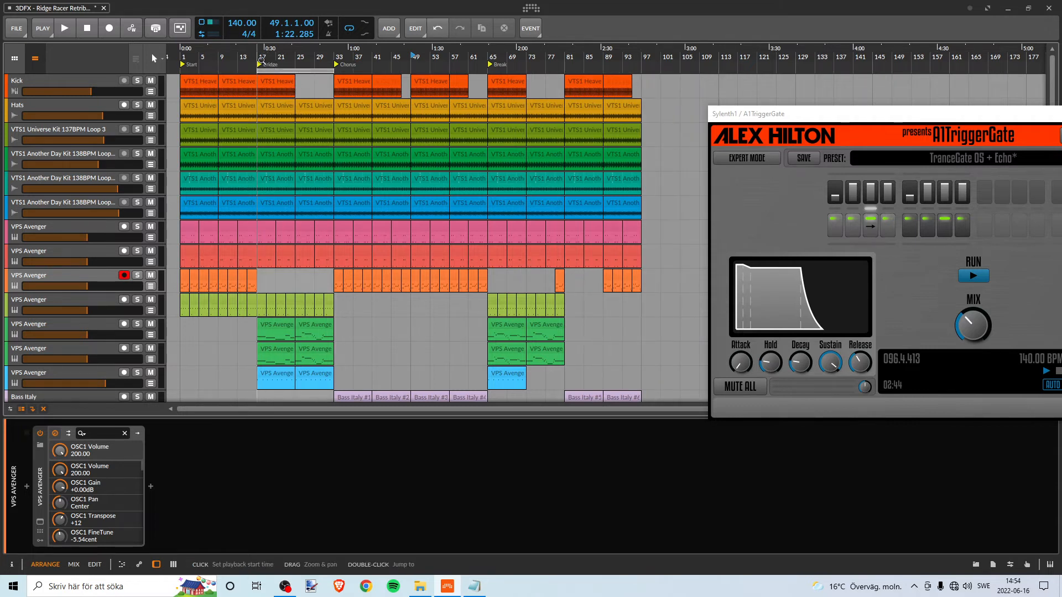
pyautogui.doubleClick(261, 59)
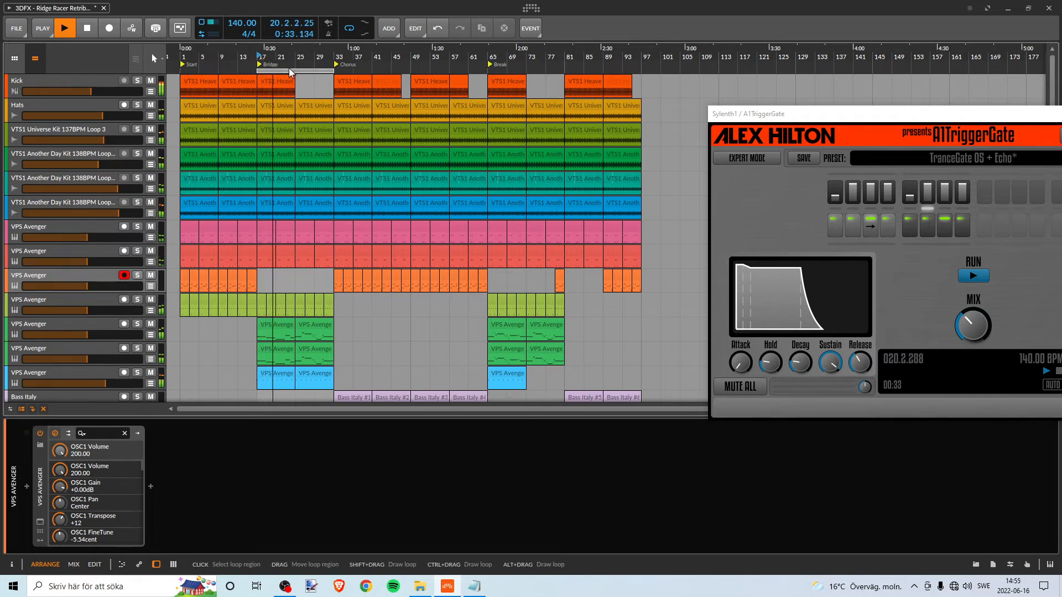
# - Stop playback and compare the green VPS Avenger clips in the Bridge and Break, plus the tracks below down to the FX hits
pyautogui.press('space')
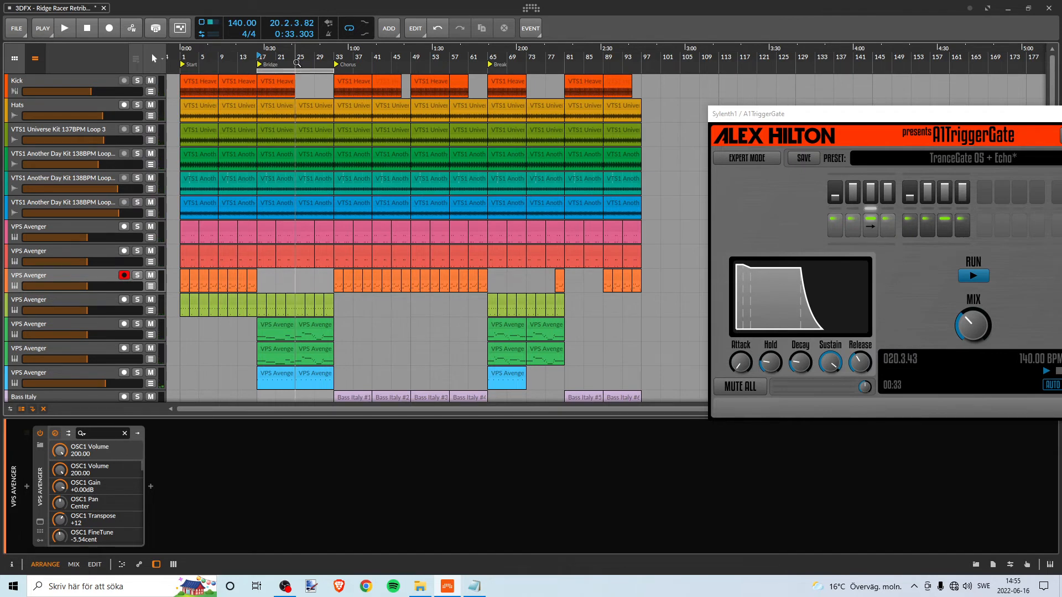
pyautogui.click(310, 326)
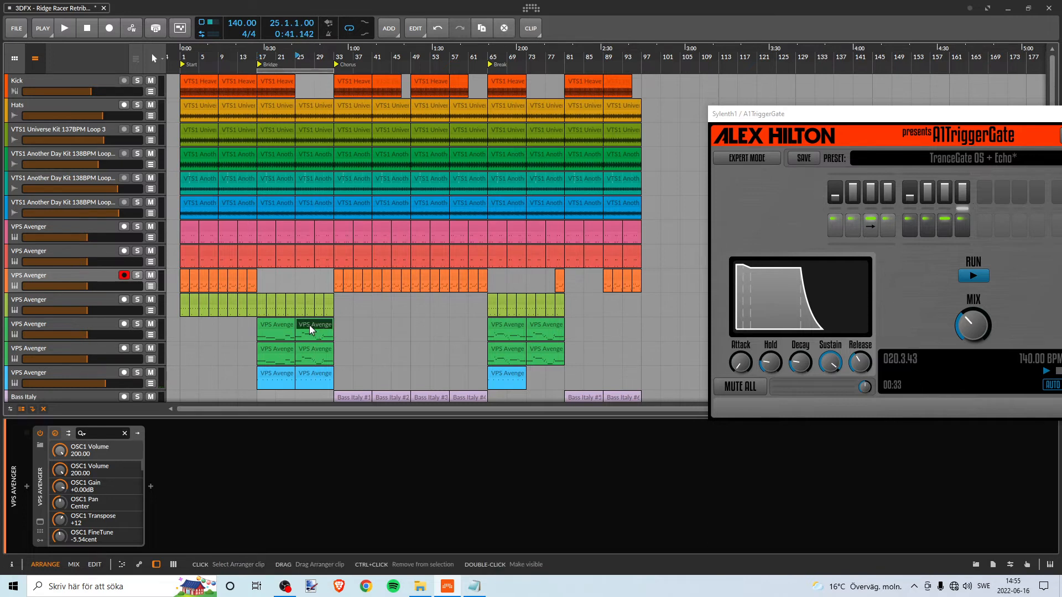
pyautogui.click(550, 326)
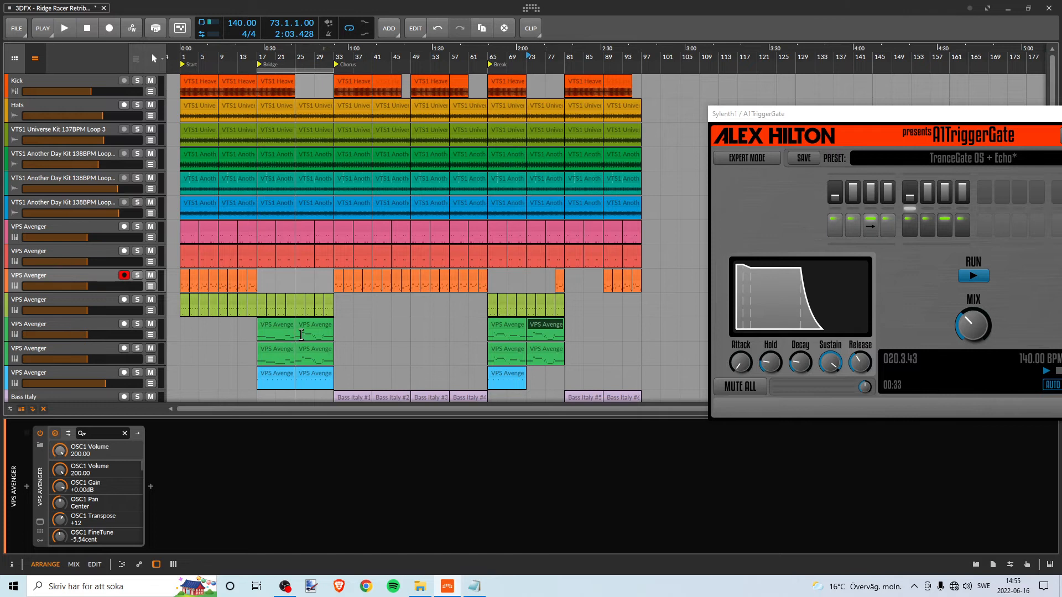
pyautogui.scroll(-3, 307, 343)
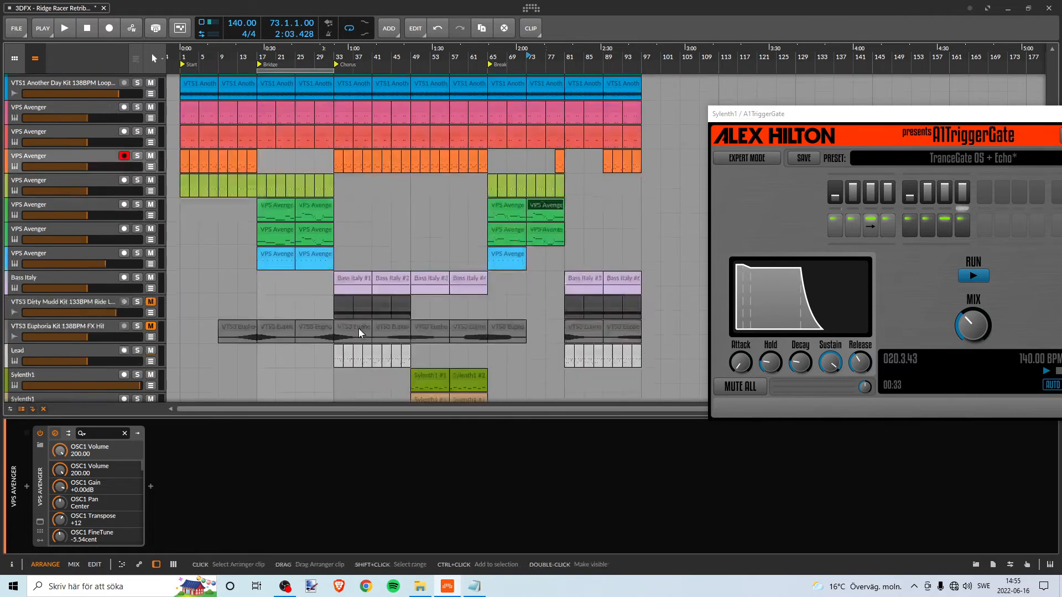
pyautogui.scroll(-2, 309, 335)
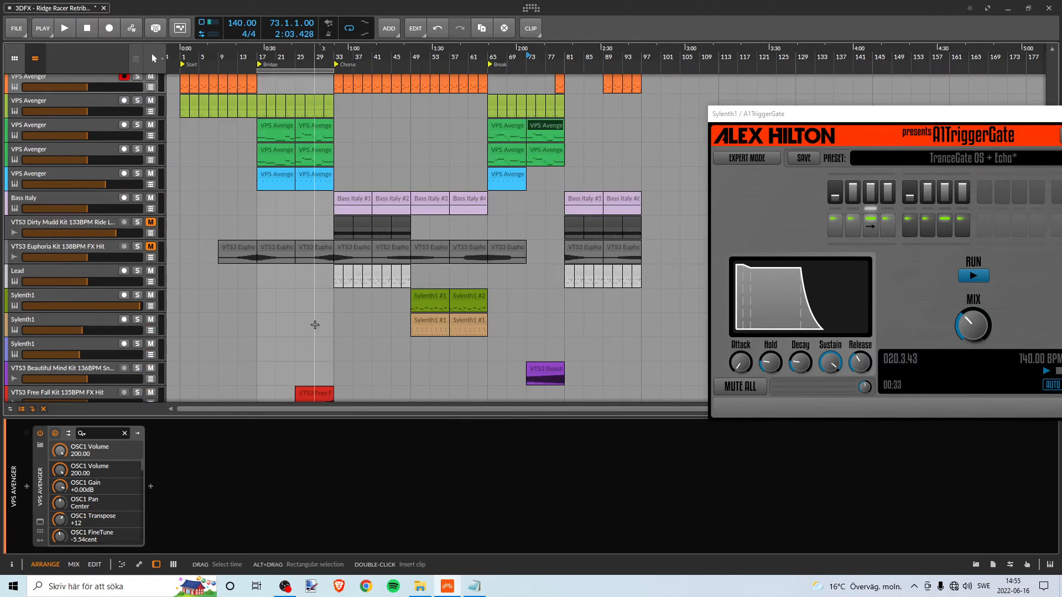
pyautogui.scroll(-2, 315, 324)
pyautogui.scroll(7, 343, 265)
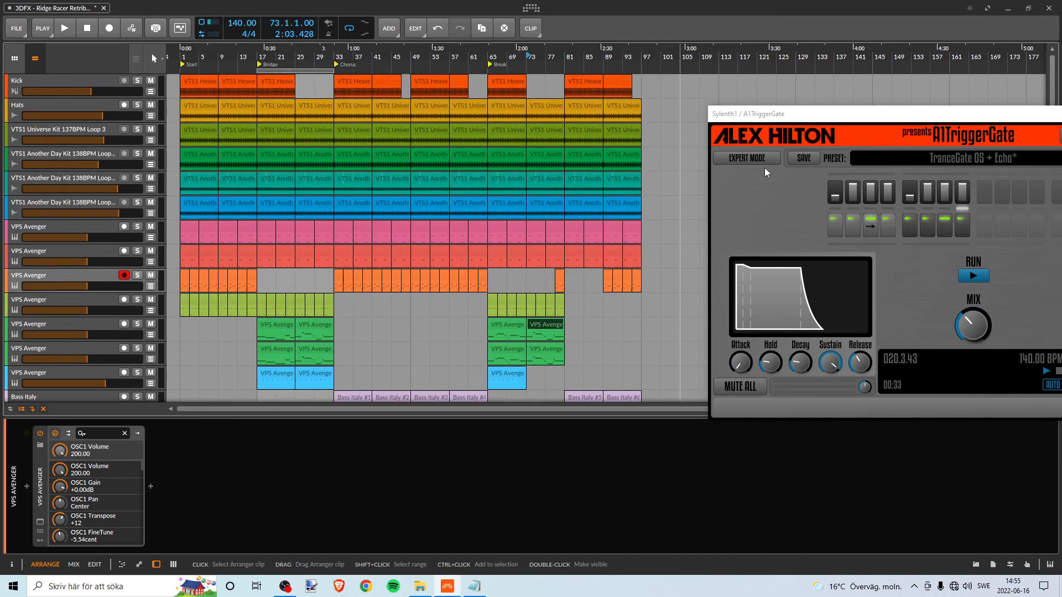
pyautogui.scroll(-8, 285, 222)
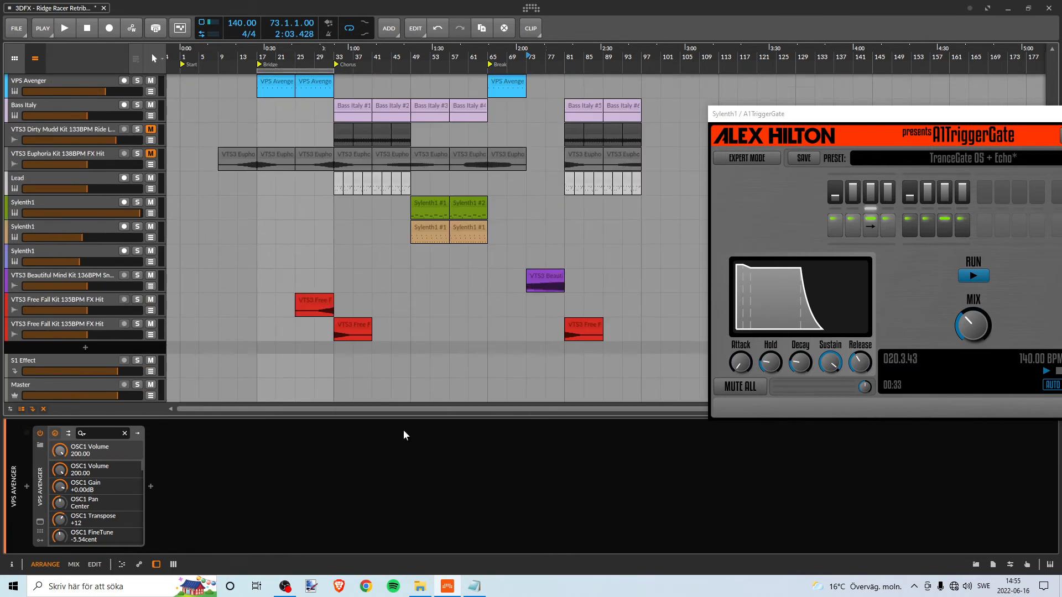
# - Copy the clips of all tracks in the Bridge, bars 17 to 33, to the end of the arrangement at bar 97
pyautogui.moveTo(262, 362); pyautogui.dragTo(315, 338)
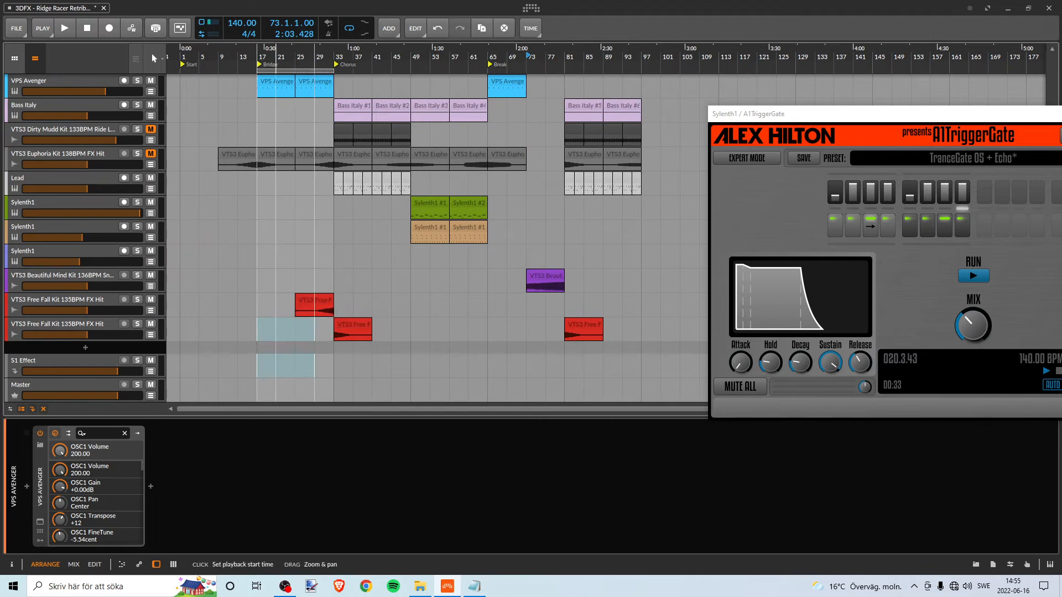
pyautogui.moveTo(278, 57); pyautogui.dragTo(346, 359)
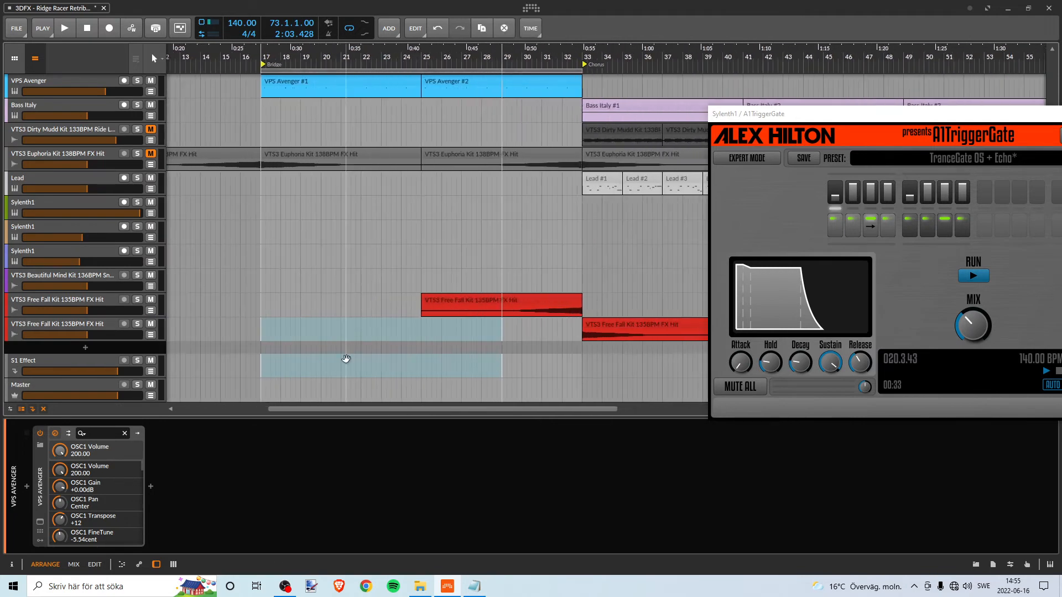
pyautogui.click(266, 367)
pyautogui.moveTo(262, 364); pyautogui.dragTo(582, 32)
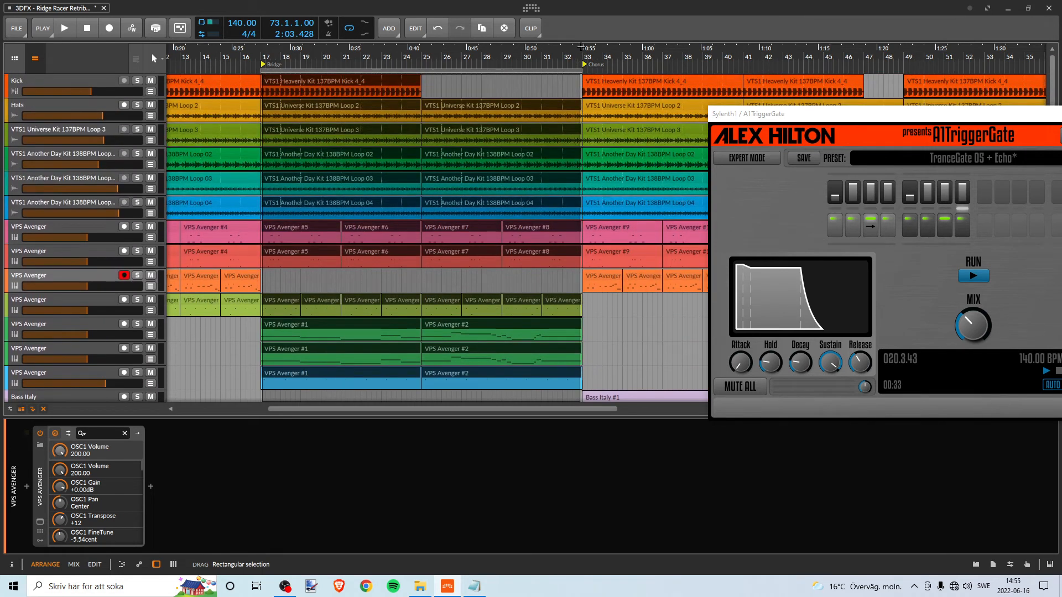
pyautogui.moveTo(582, 47); pyautogui.dragTo(582, 47)
pyautogui.moveTo(431, 54); pyautogui.dragTo(432, 41)
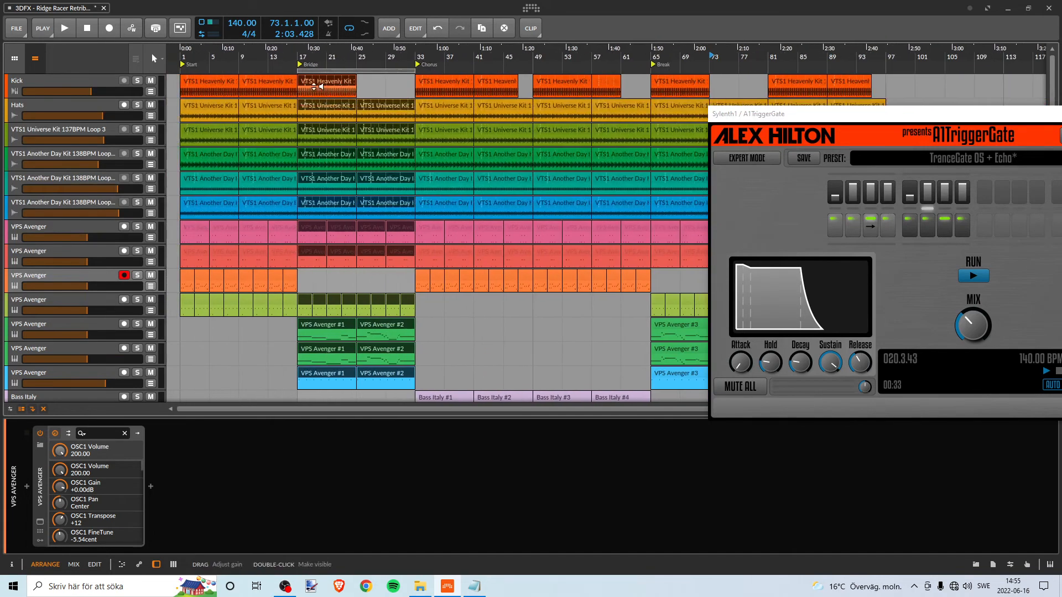
pyautogui.moveTo(336, 60); pyautogui.dragTo(335, 49)
pyautogui.moveTo(265, 85); pyautogui.dragTo(594, 87)
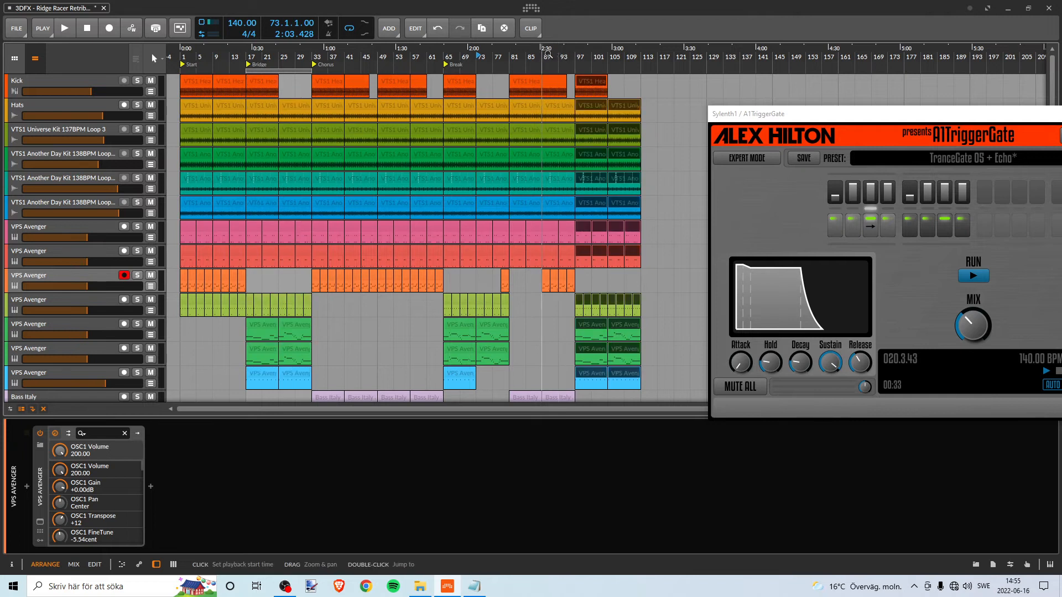
# - Play the mix from bar 81 and compare the second Chorus with the copied Bridge at bar 97 across all tracks, stopping playback at the end
pyautogui.moveTo(542, 57); pyautogui.dragTo(410, 66)
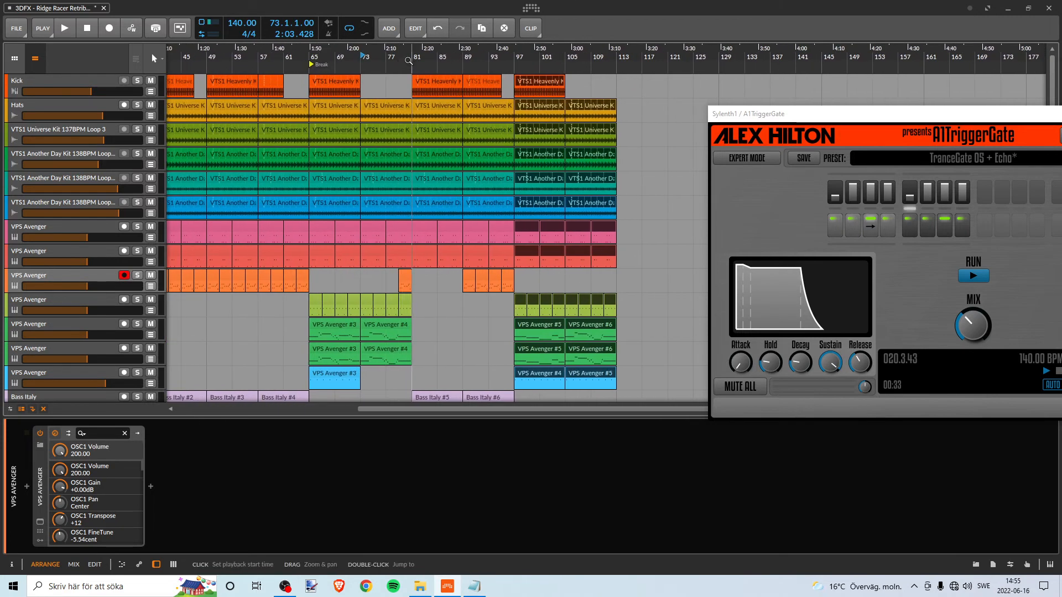
pyautogui.press('space')
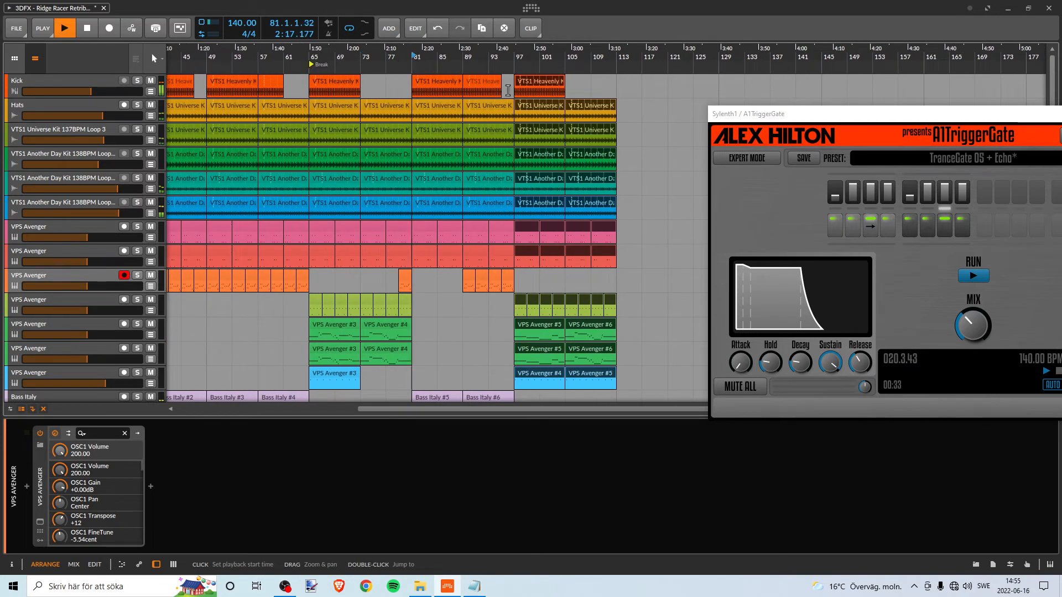
pyautogui.scroll(-3, 556, 110)
pyautogui.scroll(3, 557, 110)
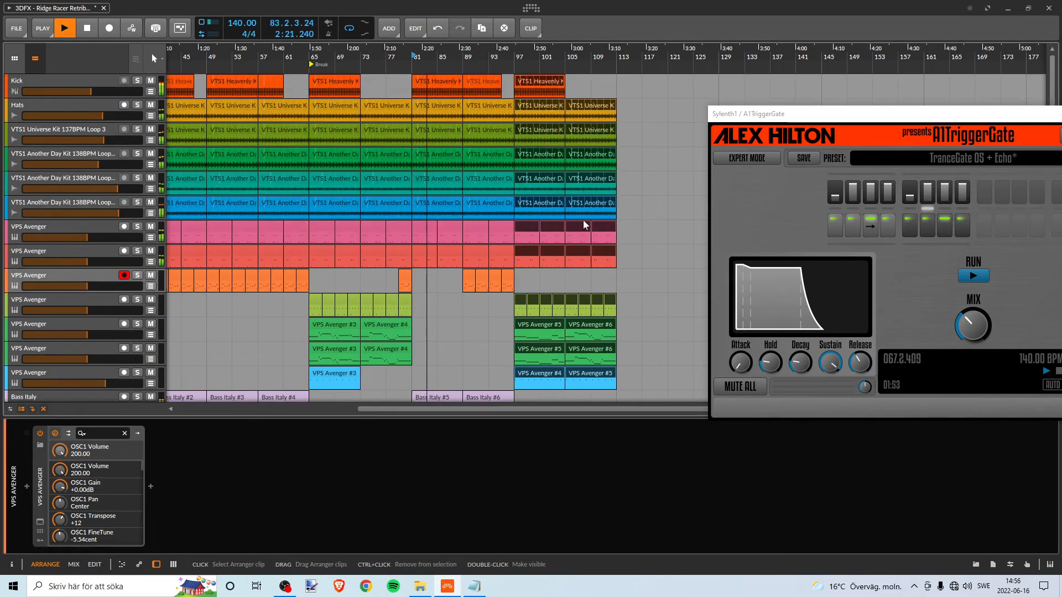
pyautogui.scroll(-4, 576, 249)
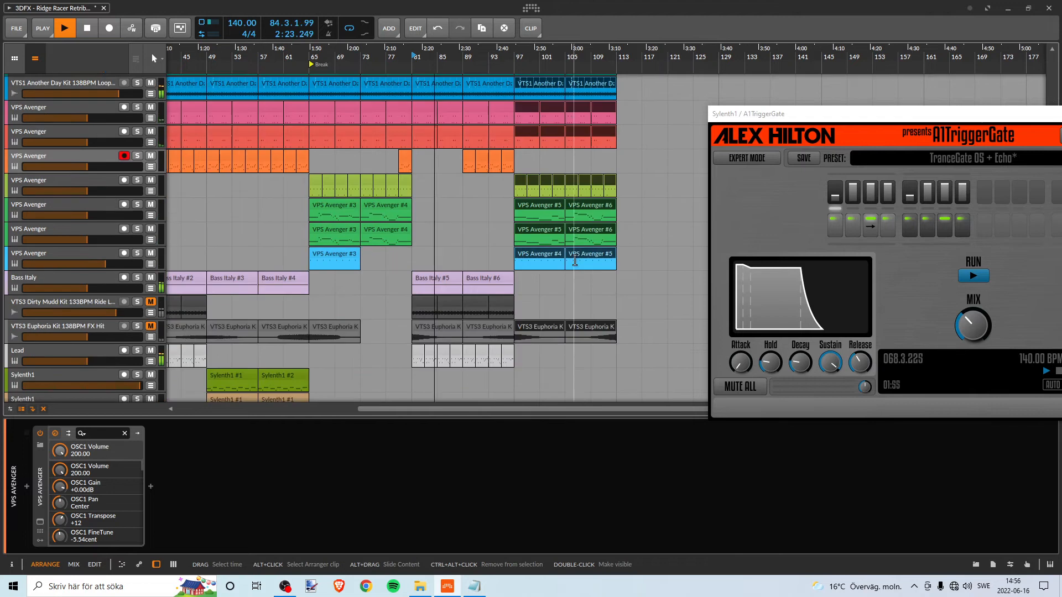
pyautogui.scroll(2, 570, 253)
pyautogui.scroll(-3, 570, 253)
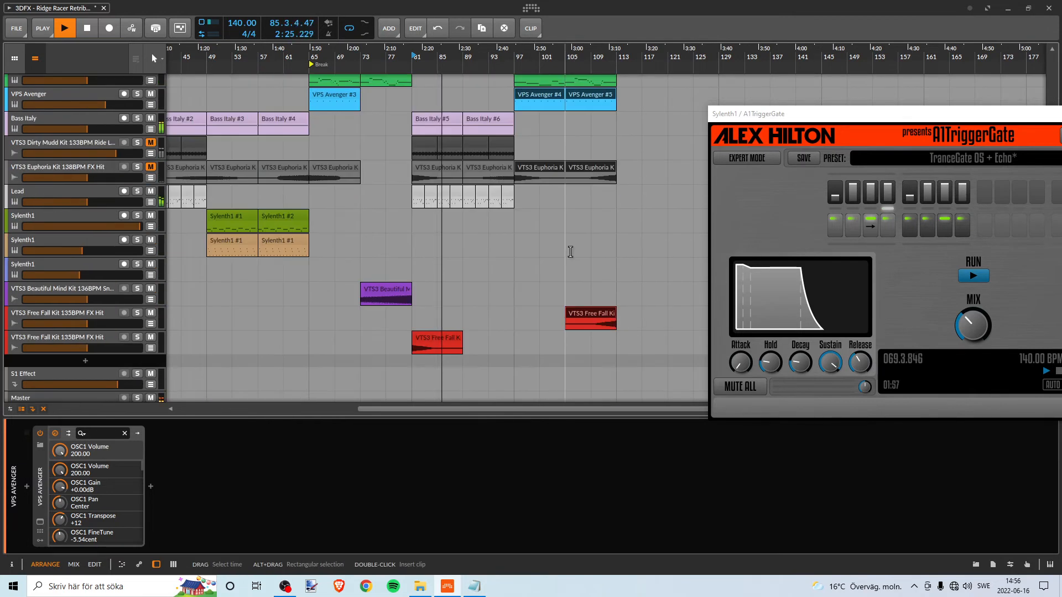
pyautogui.scroll(2, 568, 251)
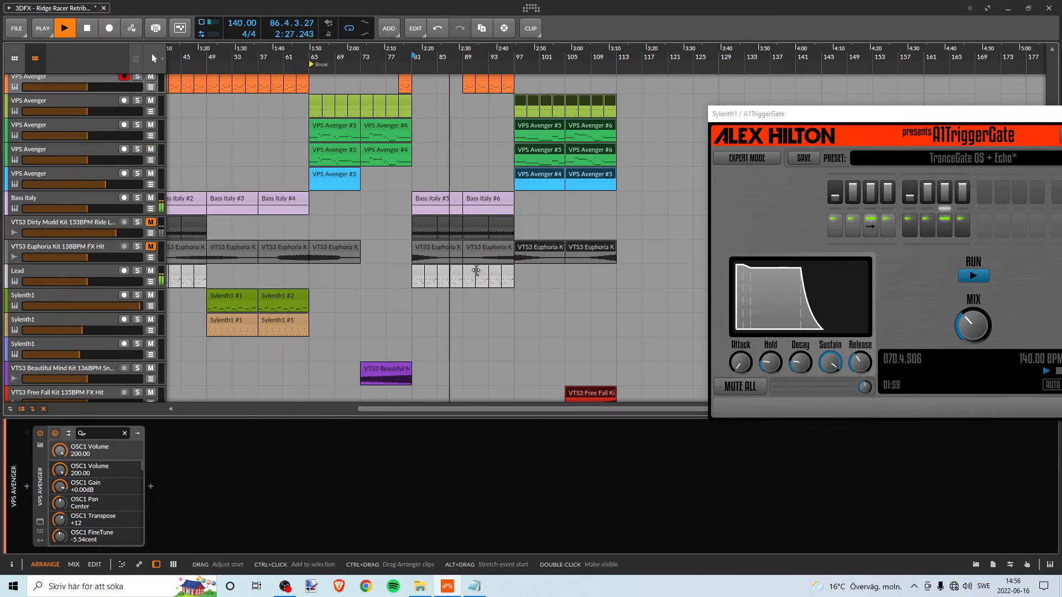
pyautogui.scroll(1, 464, 255)
pyautogui.scroll(-2, 465, 255)
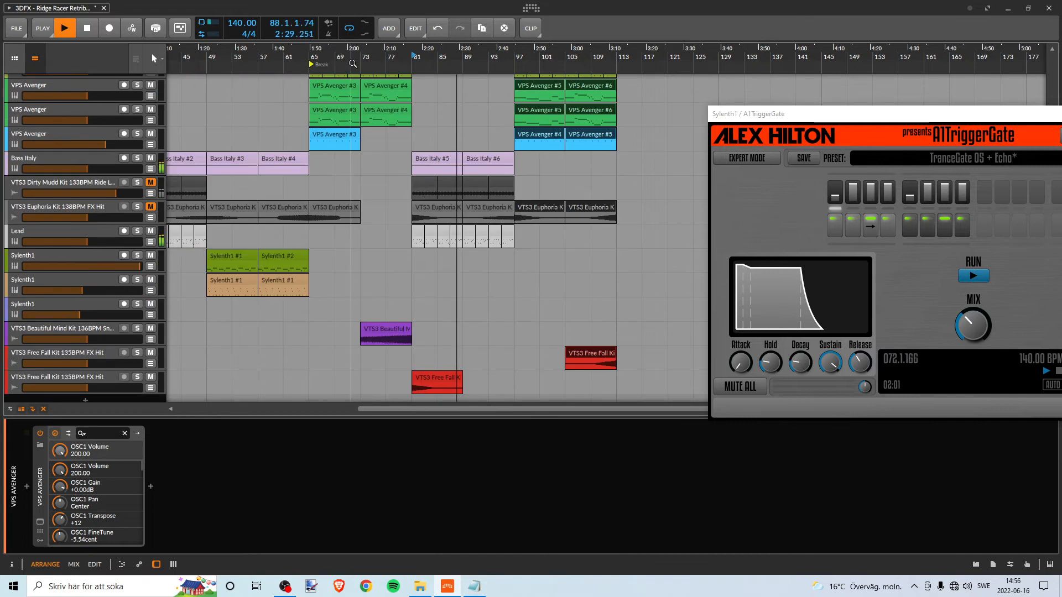
pyautogui.moveTo(324, 57); pyautogui.dragTo(453, 57)
pyautogui.press('space')
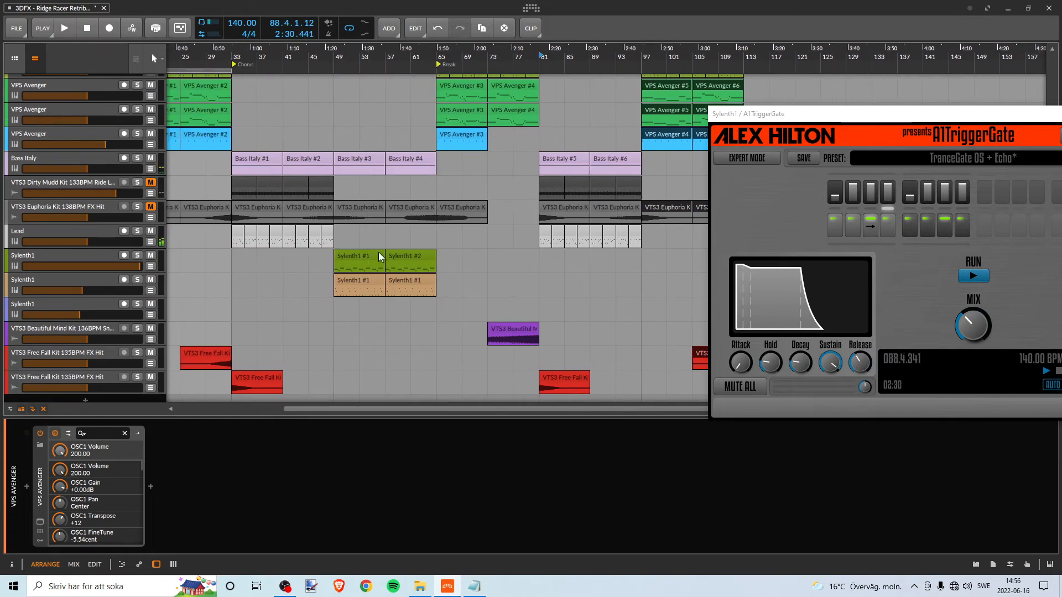
# - Check the tracks around the Break and play the mix from bar 73 into the second Chorus
pyautogui.scroll(5, 447, 261)
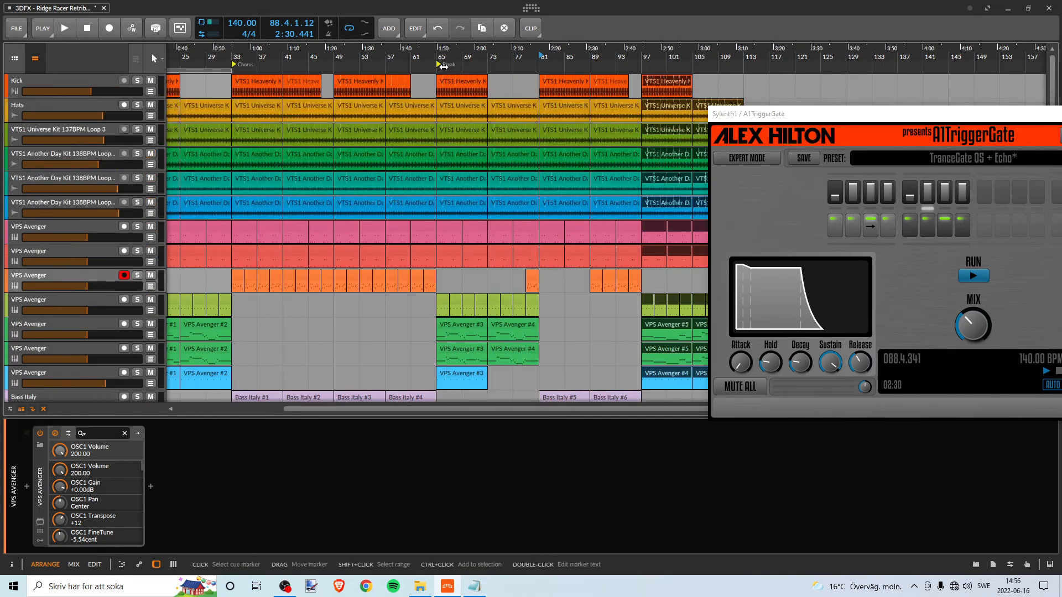
pyautogui.scroll(-6, 487, 248)
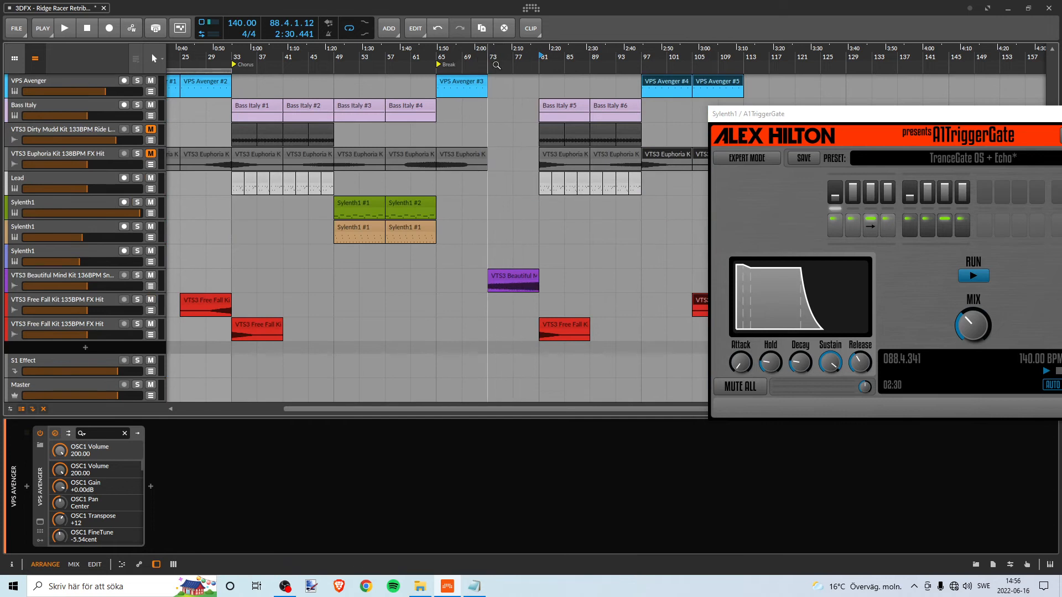
pyautogui.press('space')
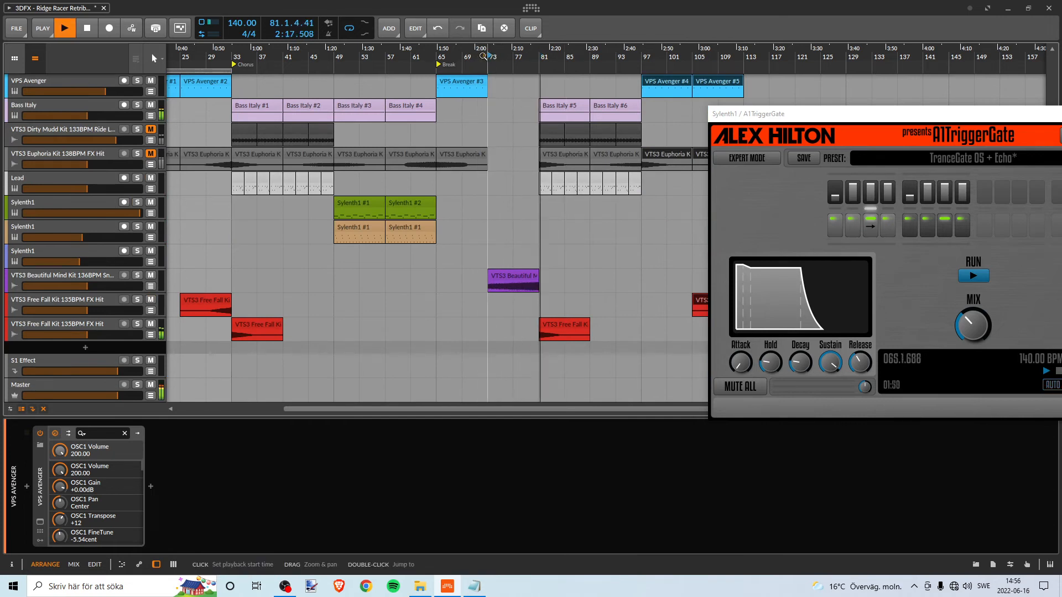
pyautogui.press('space')
pyautogui.scroll(5, 552, 135)
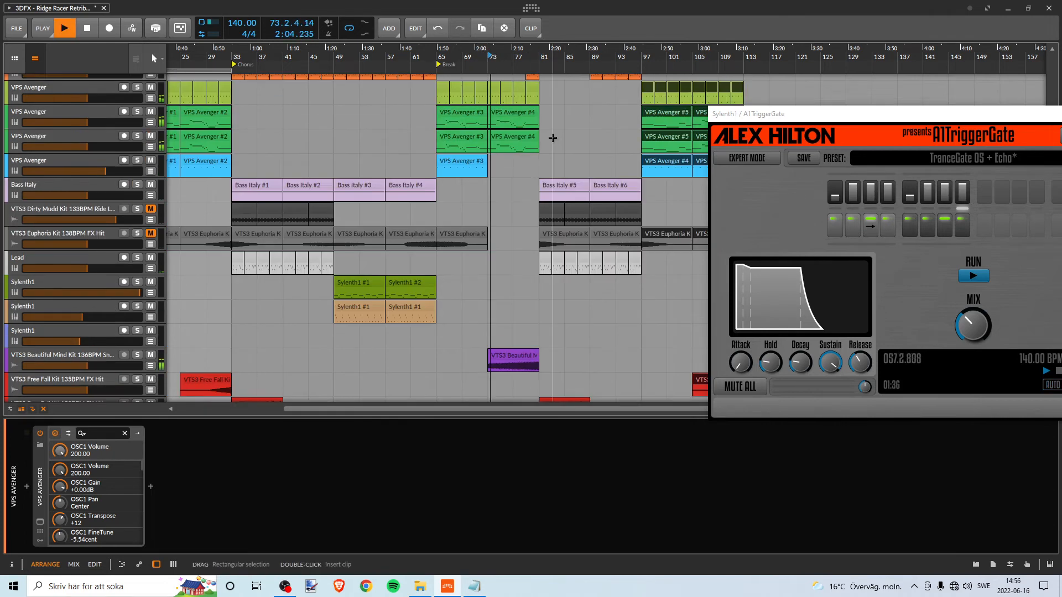
pyautogui.scroll(1, 552, 135)
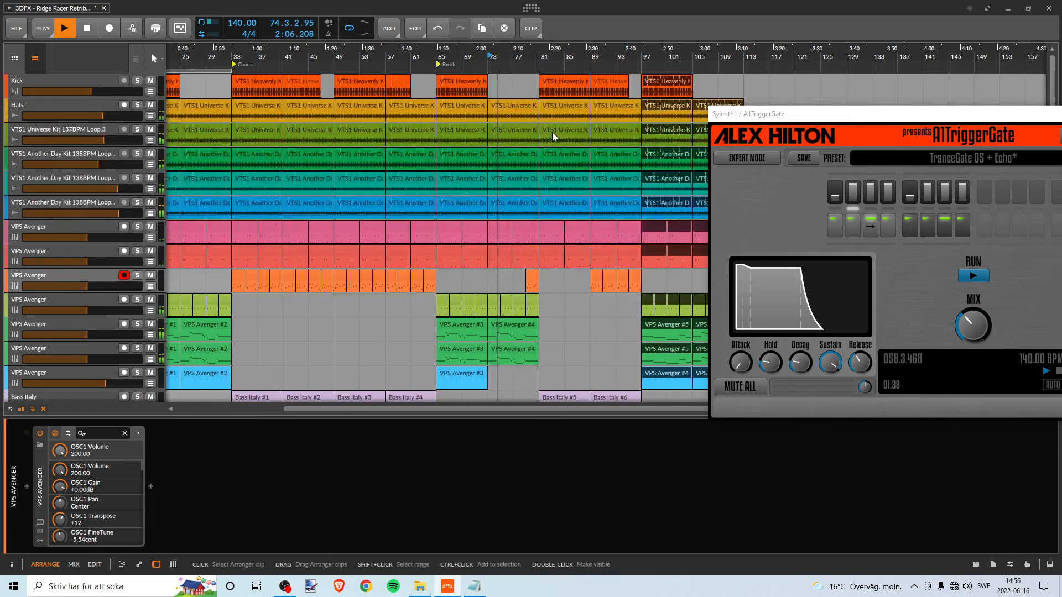
# - Insert a cue marker at bar 81 and open its name for editing
pyautogui.rightClick(549, 66)
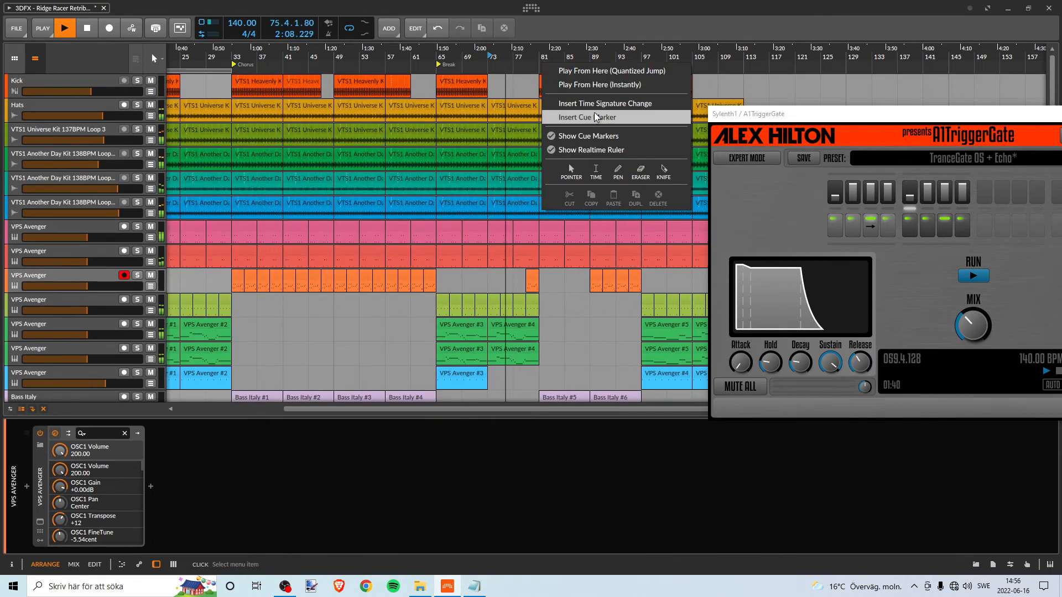
pyautogui.click(570, 119)
pyautogui.rightClick(550, 63)
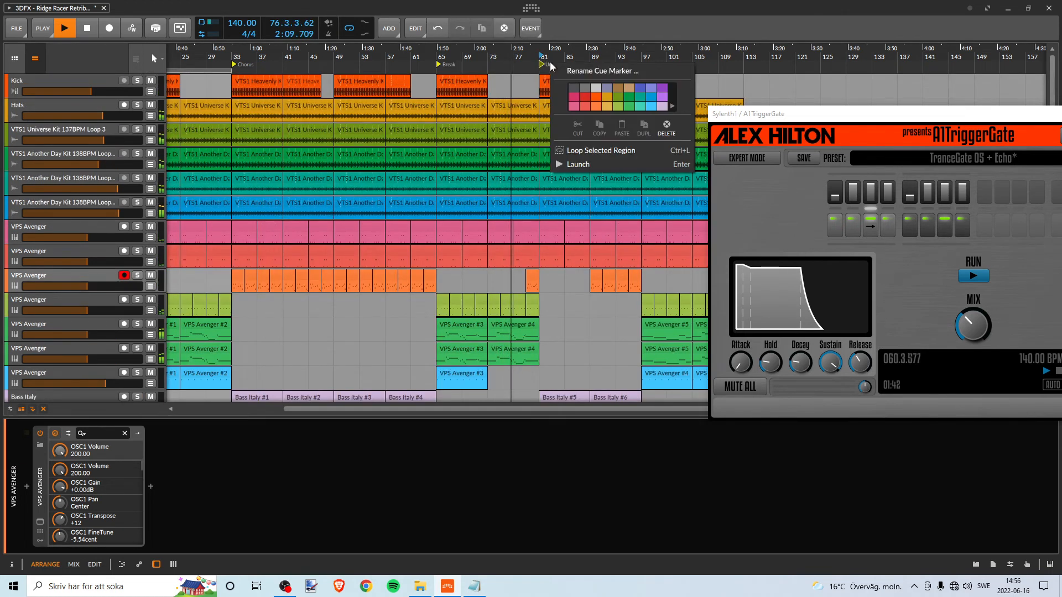
pyautogui.click(575, 79)
# - Switch to the Anteckningar text file and begin writing the marker name with "Ch" on the line below "u"
pyautogui.click(474, 586)
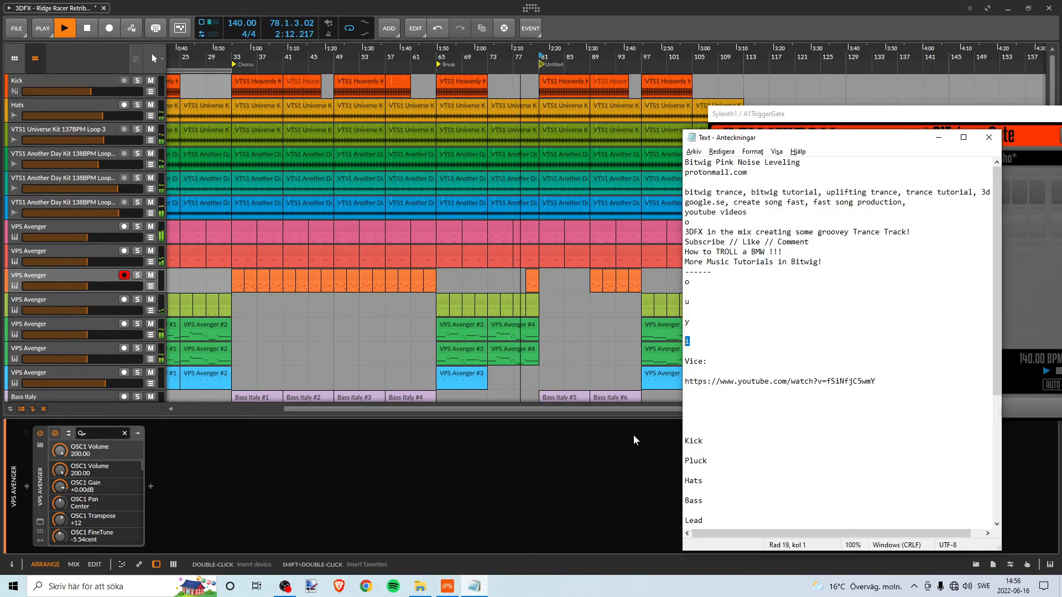
pyautogui.write('Ch')
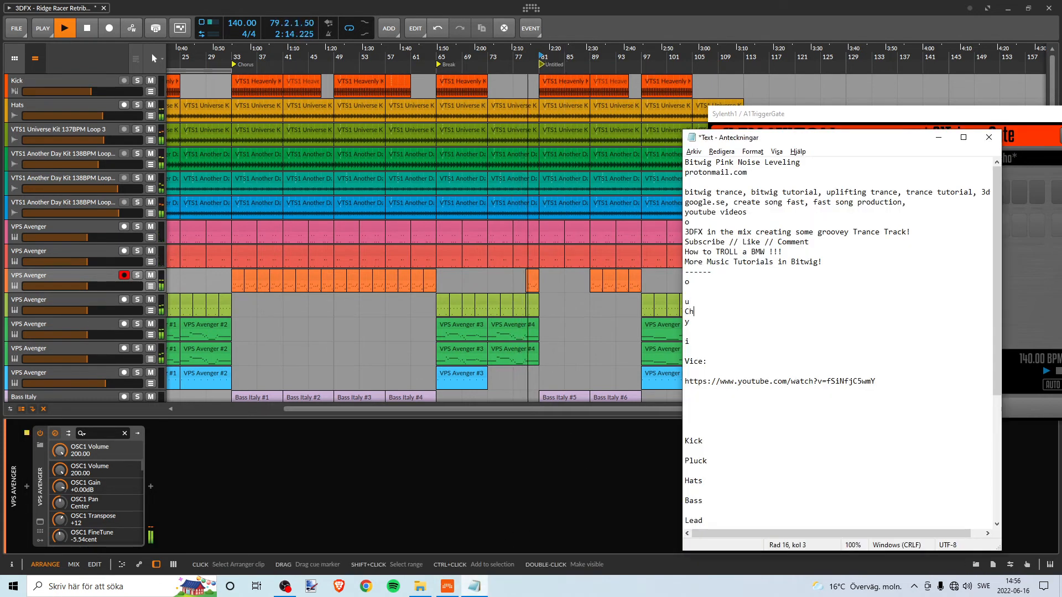
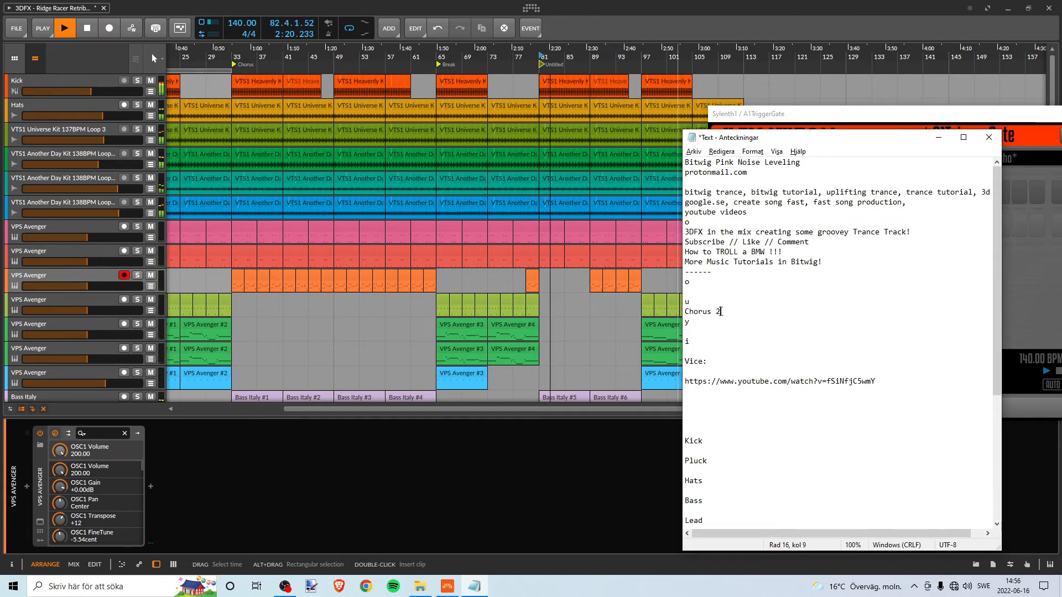
# - Rename the untitled cue marker at bar 81 as "Chorus 2"
pyautogui.rightClick(549, 59)
pyautogui.click(546, 63)
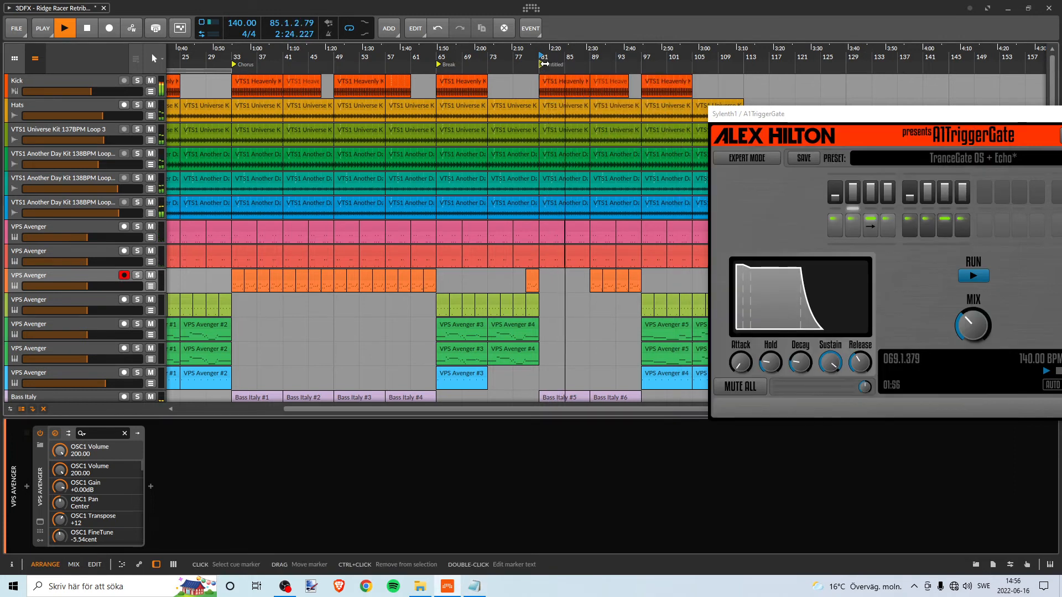
pyautogui.rightClick(546, 63)
pyautogui.click(573, 72)
pyautogui.write('Chorus 2')
pyautogui.press('Return')
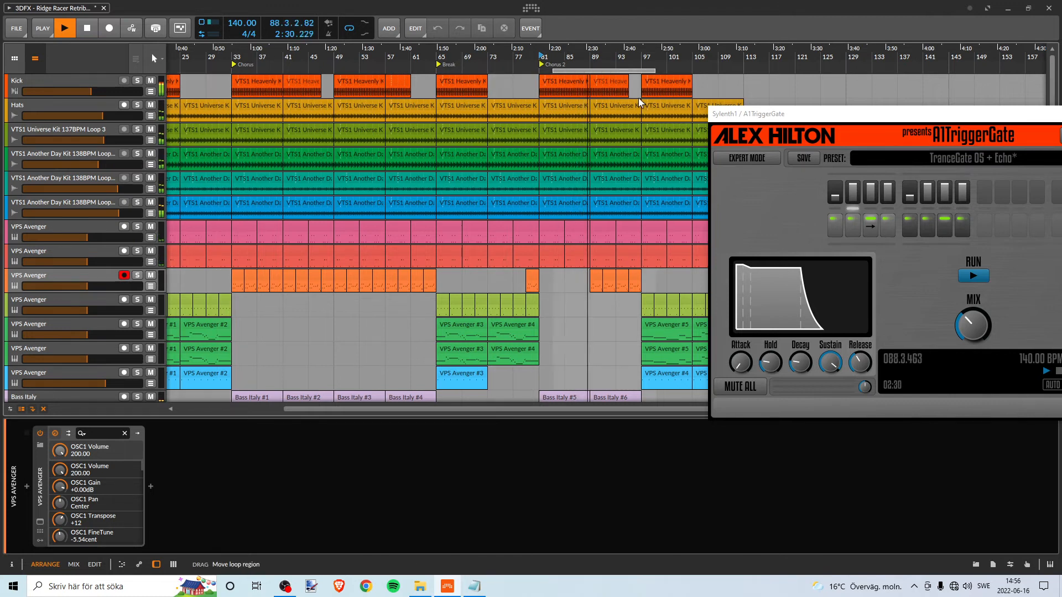
# - Move the loop region to bars 81–97 and check the tracks of the second Chorus during playback, stopping at the end
pyautogui.moveTo(634, 61); pyautogui.dragTo(536, 46)
pyautogui.scroll(-2, 582, 148)
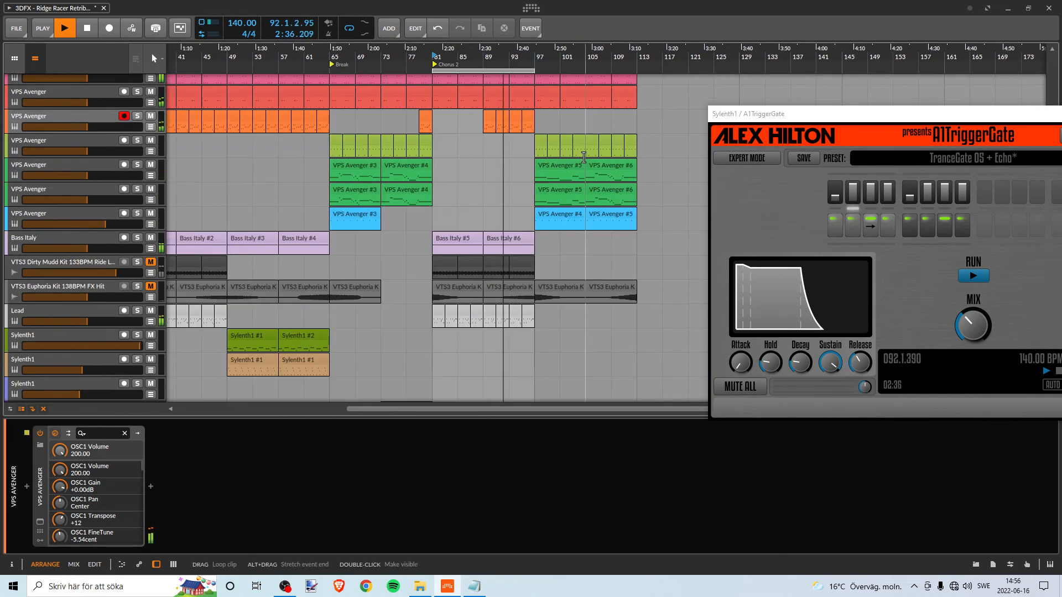
pyautogui.scroll(1, 562, 200)
pyautogui.scroll(2, 562, 199)
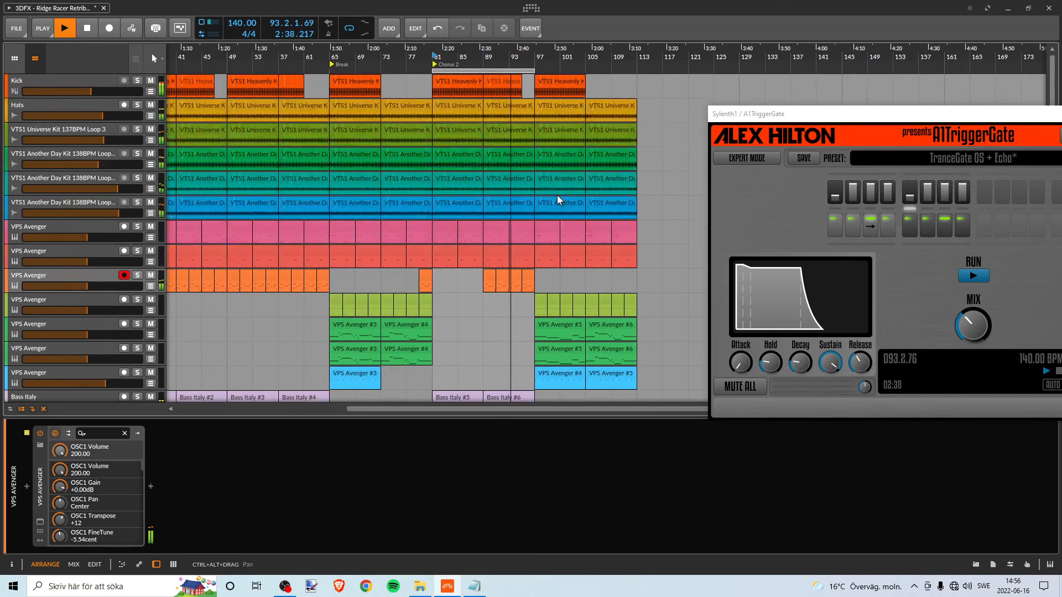
pyautogui.scroll(-3, 558, 198)
pyautogui.press('space')
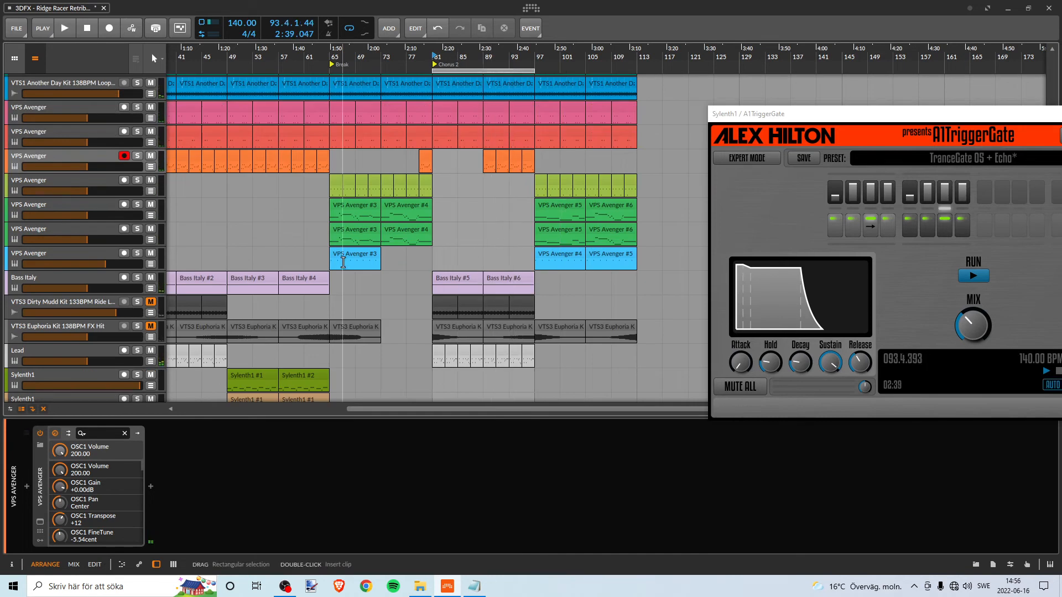
# - Copy the VTS3 Beautiful Mind Kit 136BPM clip from bar 73 to bar 89 on the same track, and compare both clips
pyautogui.scroll(-3, 357, 320)
pyautogui.moveTo(408, 329); pyautogui.dragTo(515, 340)
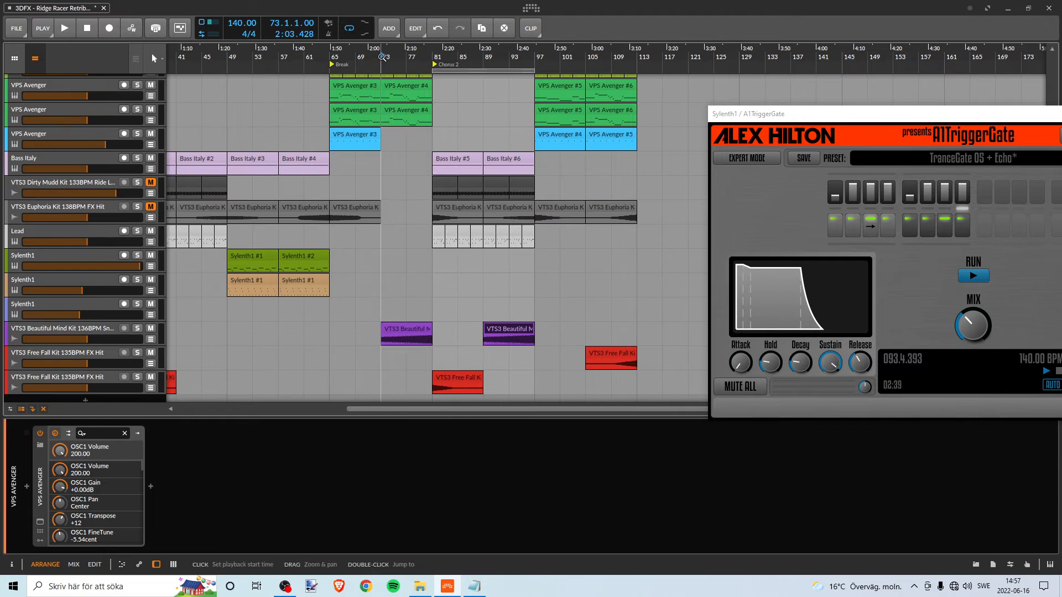
pyautogui.click(403, 327)
pyautogui.click(504, 329)
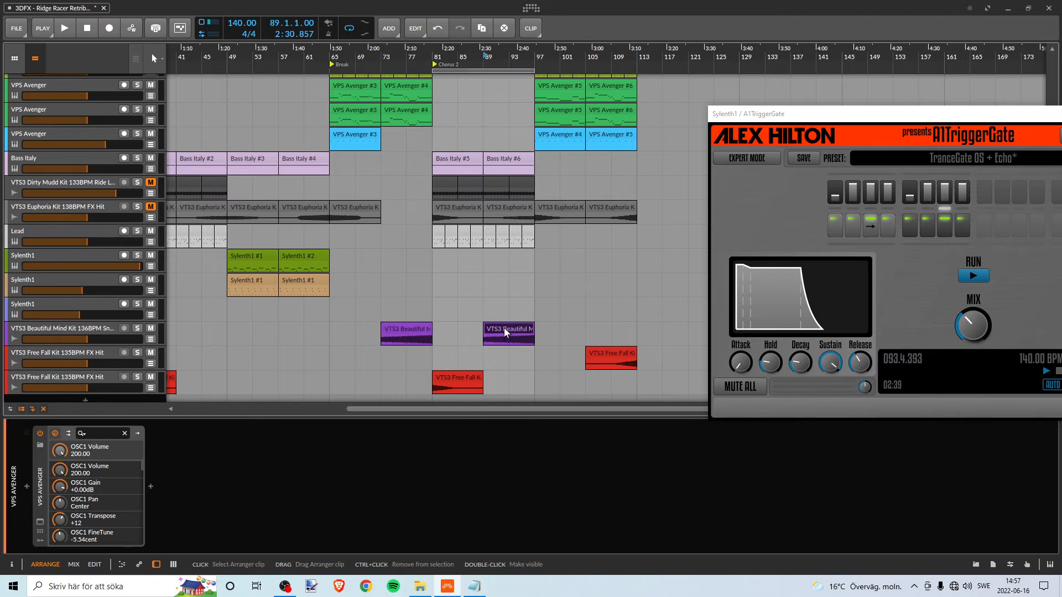
pyautogui.click(405, 330)
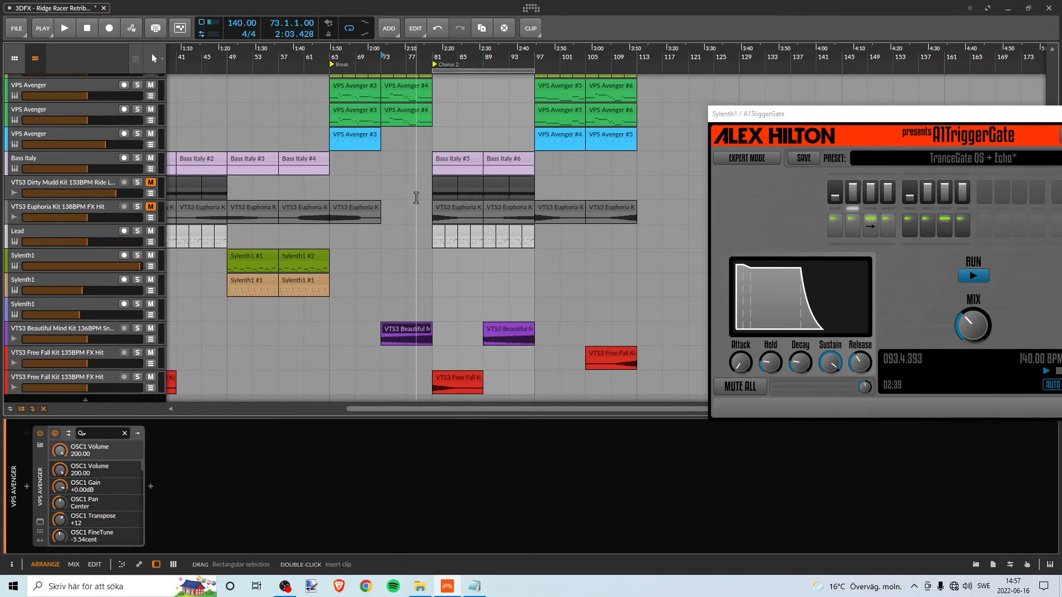
# - Play the VTS3 Beautiful Mind Kit clip soloed from bar 73, turn its solo off again and stop playback
pyautogui.moveTo(409, 67); pyautogui.dragTo(401, 111)
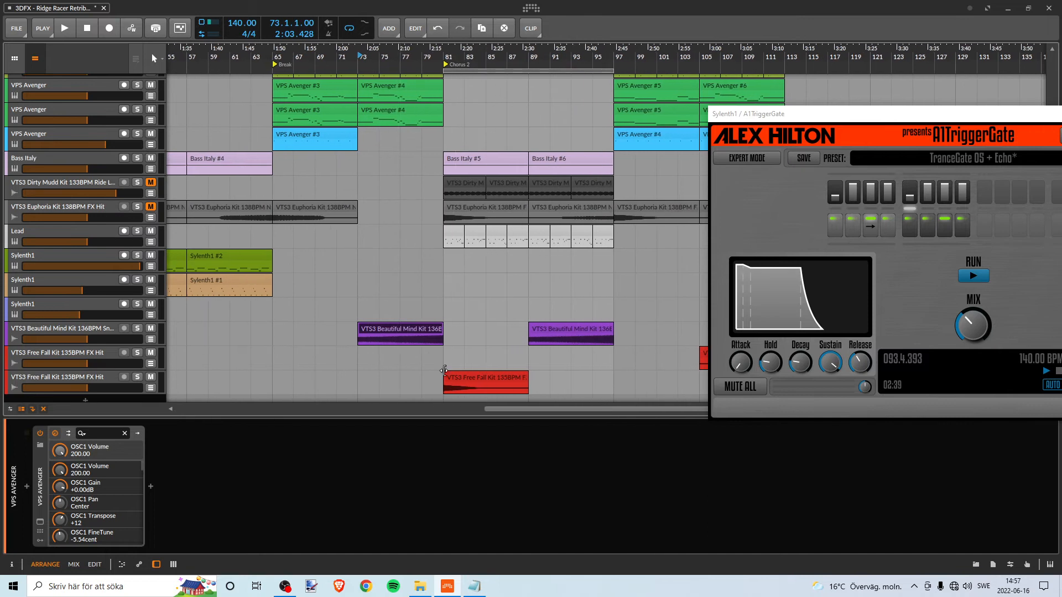
pyautogui.press('s')
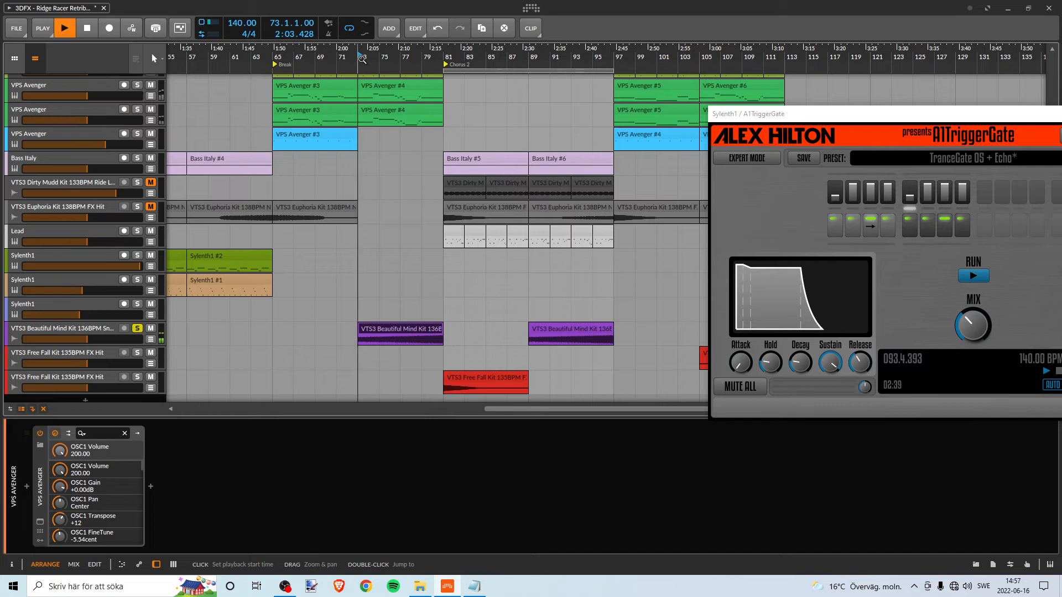
pyautogui.click(138, 331)
pyautogui.press('space')
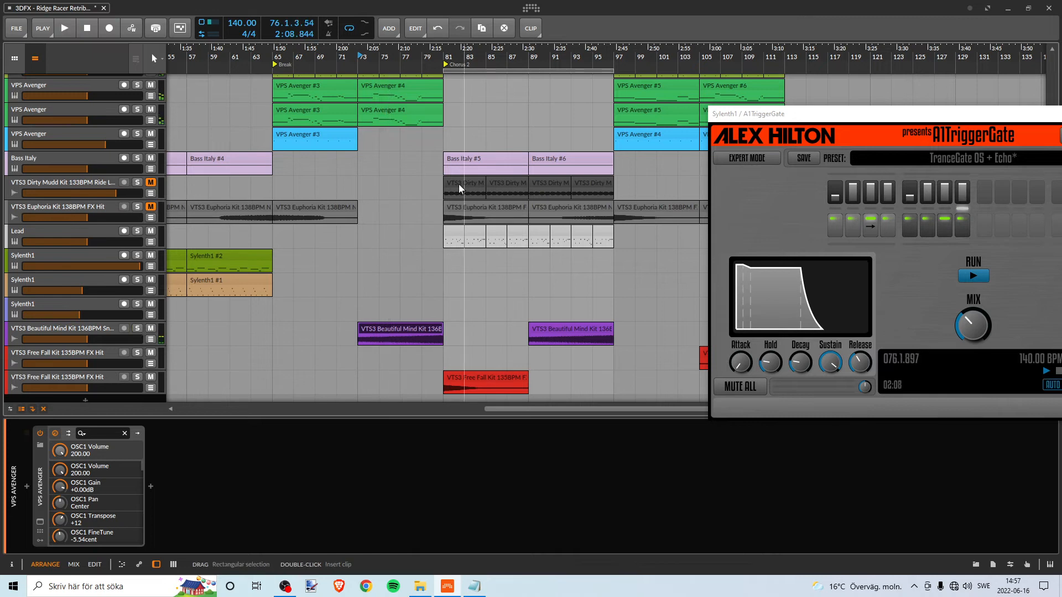
# - Play the second Chorus from bar 81, look through its tracks and restart playback from the same bar
pyautogui.moveTo(451, 56); pyautogui.dragTo(376, 56)
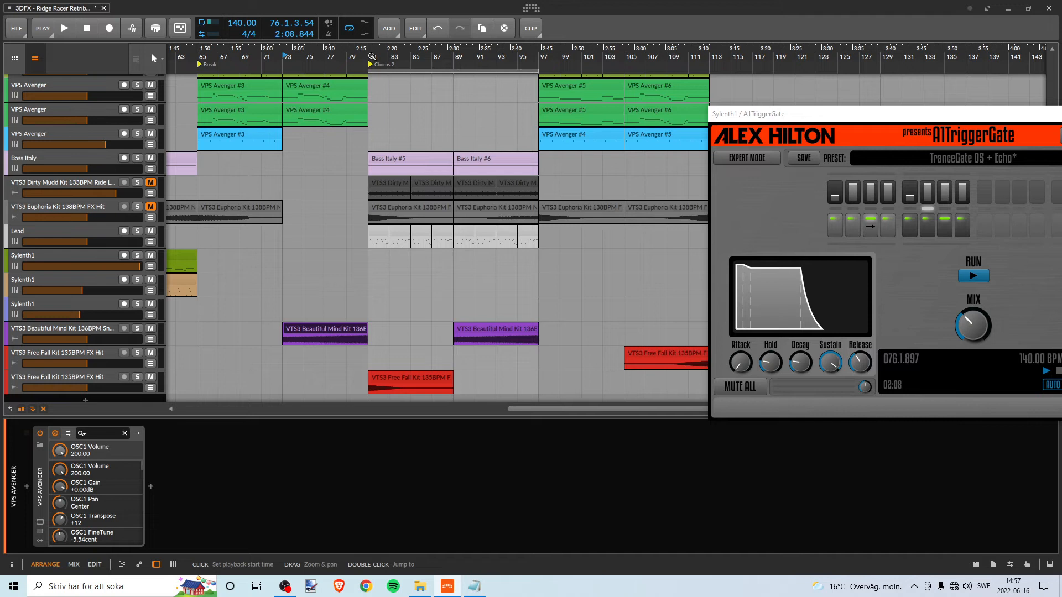
pyautogui.scroll(5, 548, 124)
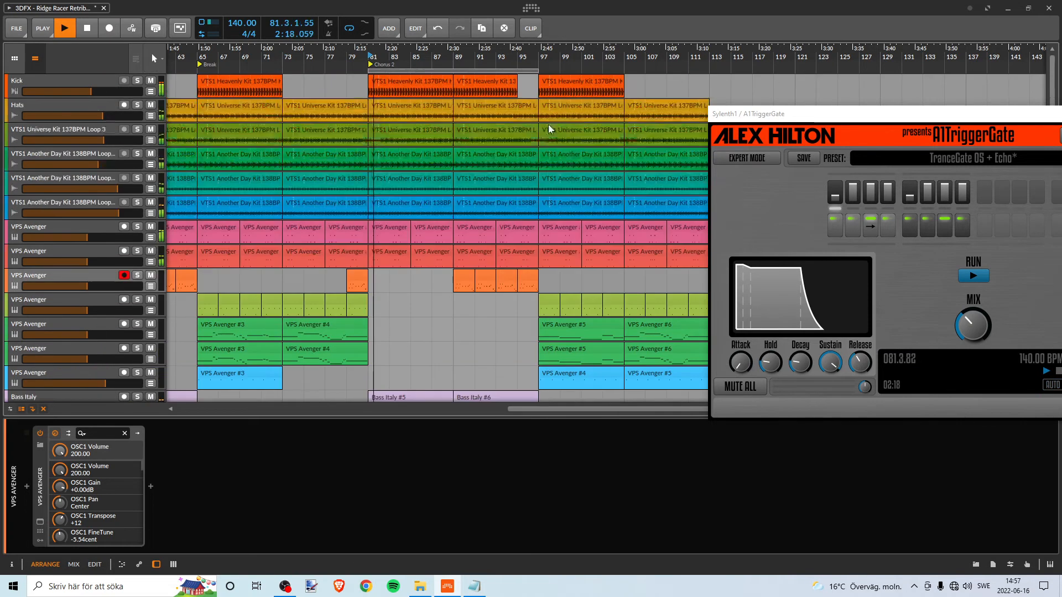
pyautogui.scroll(-7, 554, 121)
pyautogui.scroll(6, 557, 122)
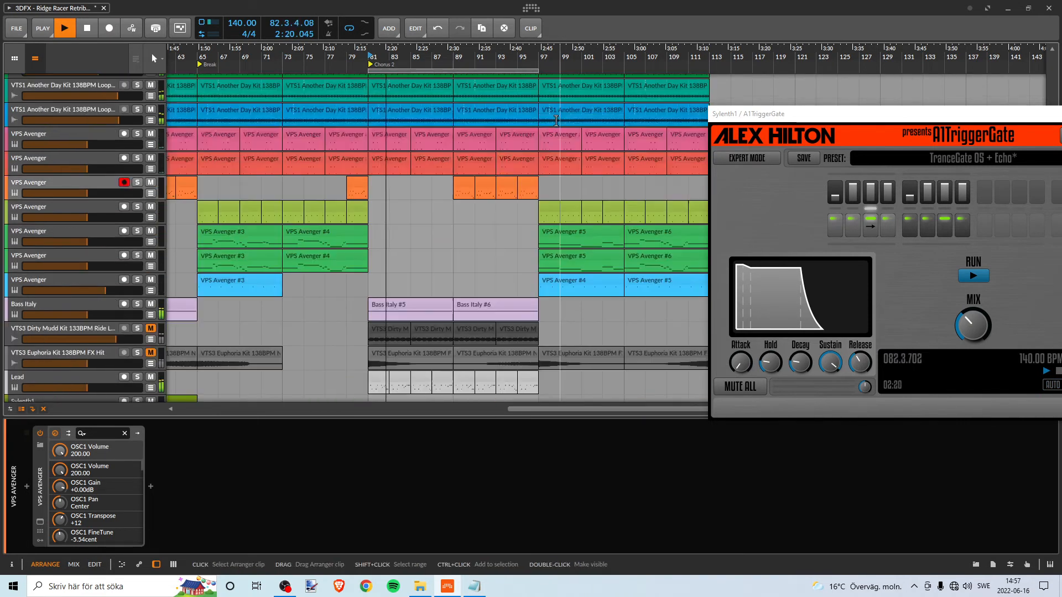
pyautogui.scroll(-3, 494, 355)
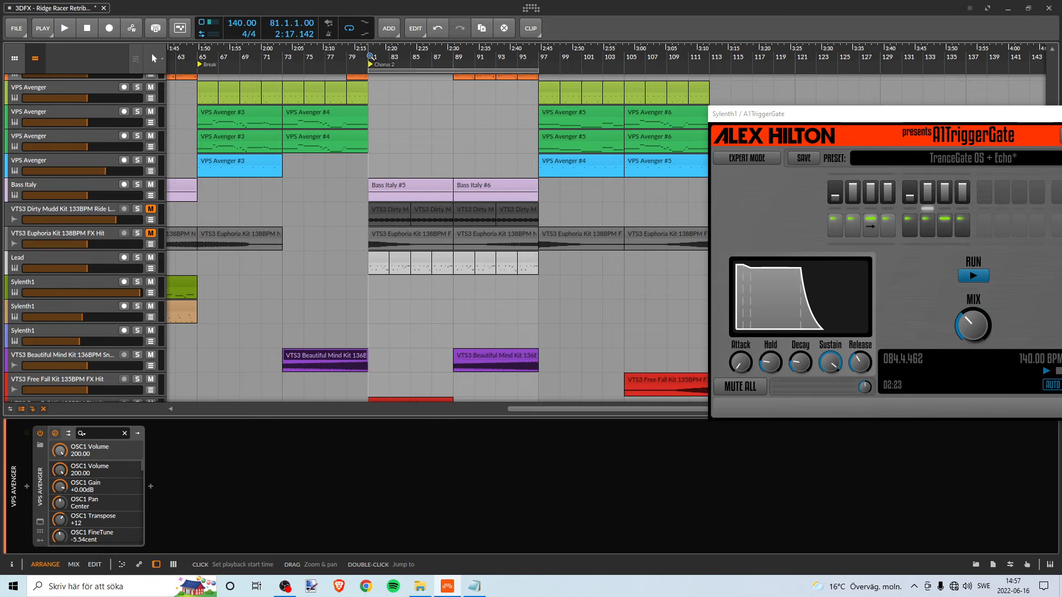
pyautogui.press('space')
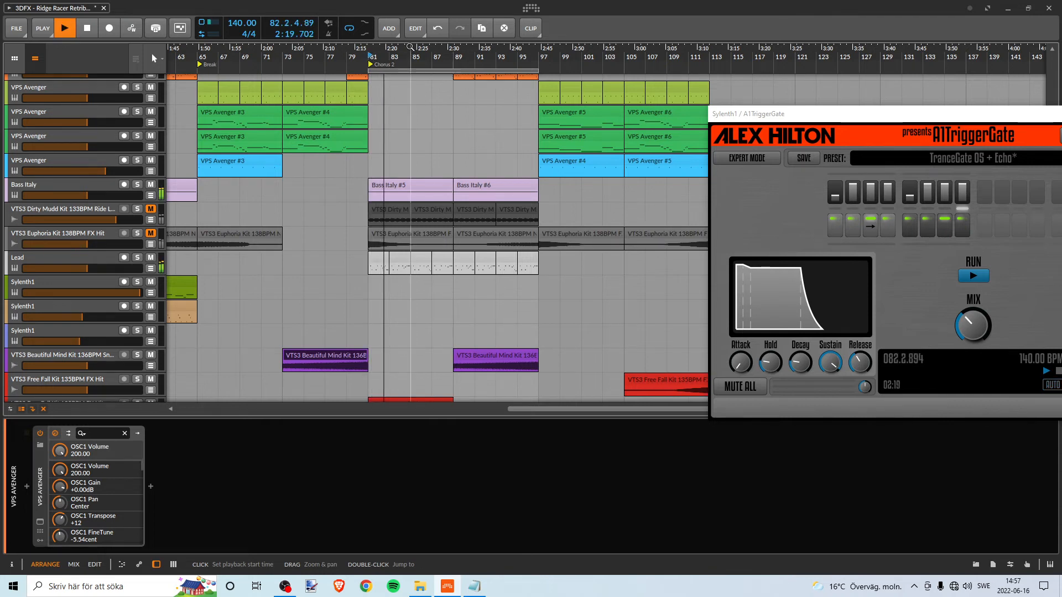
# - Try to adjust the start of the loop region at bar 81 during playback
pyautogui.moveTo(420, 58); pyautogui.dragTo(376, 58)
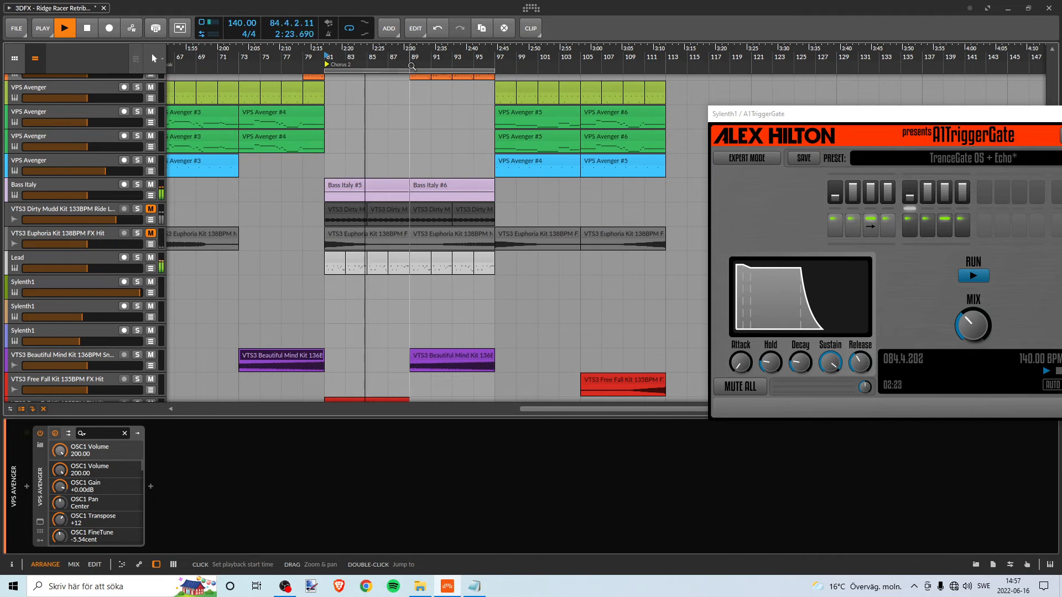
pyautogui.moveTo(493, 69)
pyautogui.mouseDown()
pyautogui.moveTo(410, 69)
pyautogui.moveTo(494, 68)
pyautogui.mouseUp()
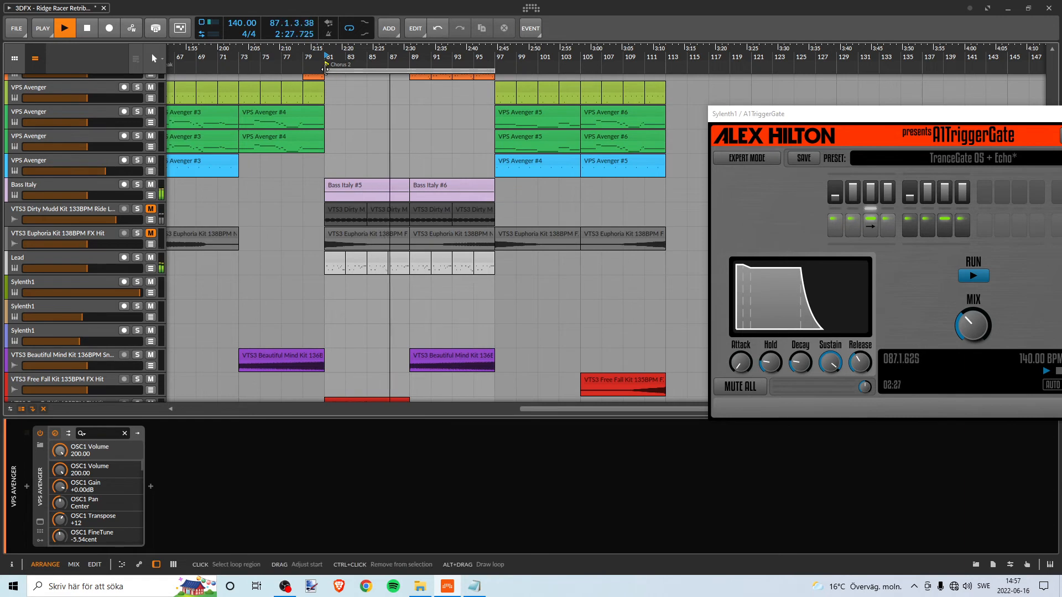
pyautogui.moveTo(326, 70); pyautogui.dragTo(420, 69)
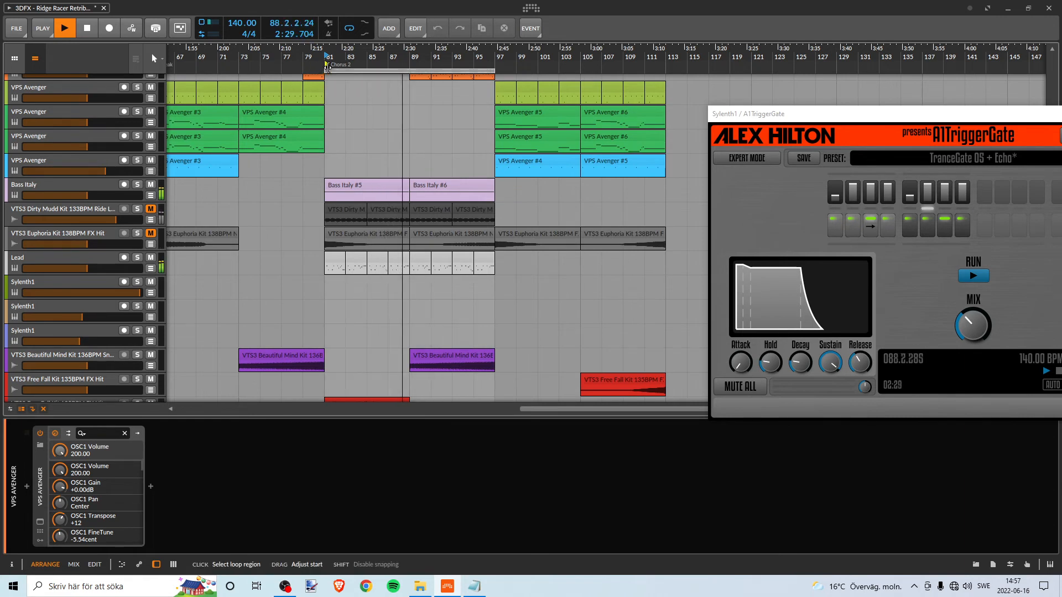
pyautogui.moveTo(331, 67); pyautogui.dragTo(332, 67)
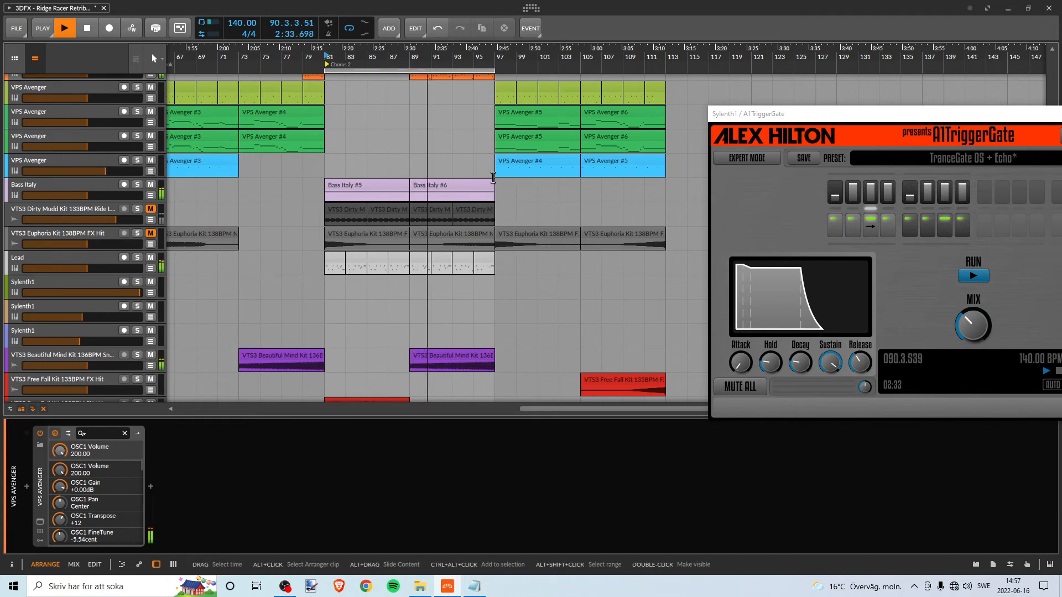
# - Turn off looping and play the second Chorus past bar 97 while checking all tracks, stopping at bar 98
pyautogui.scroll(2, 476, 141)
pyautogui.scroll(-4, 482, 166)
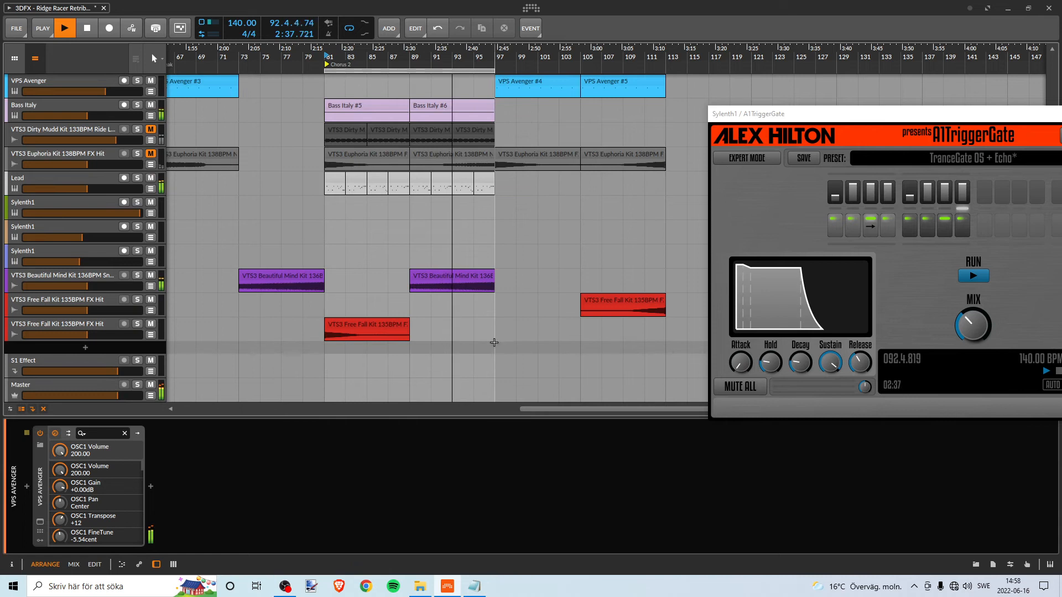
pyautogui.scroll(8, 497, 321)
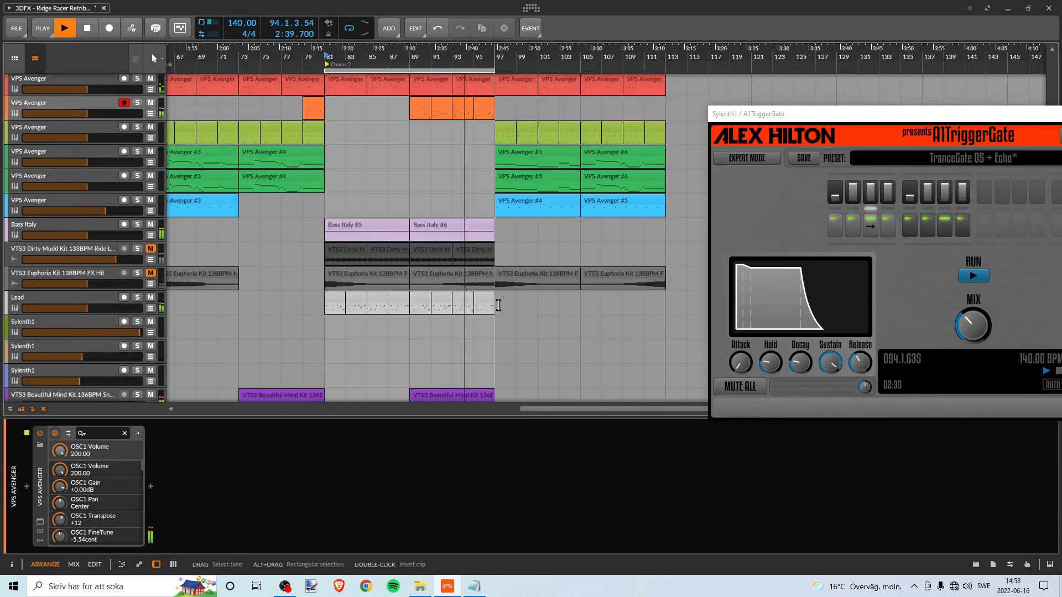
pyautogui.click(349, 29)
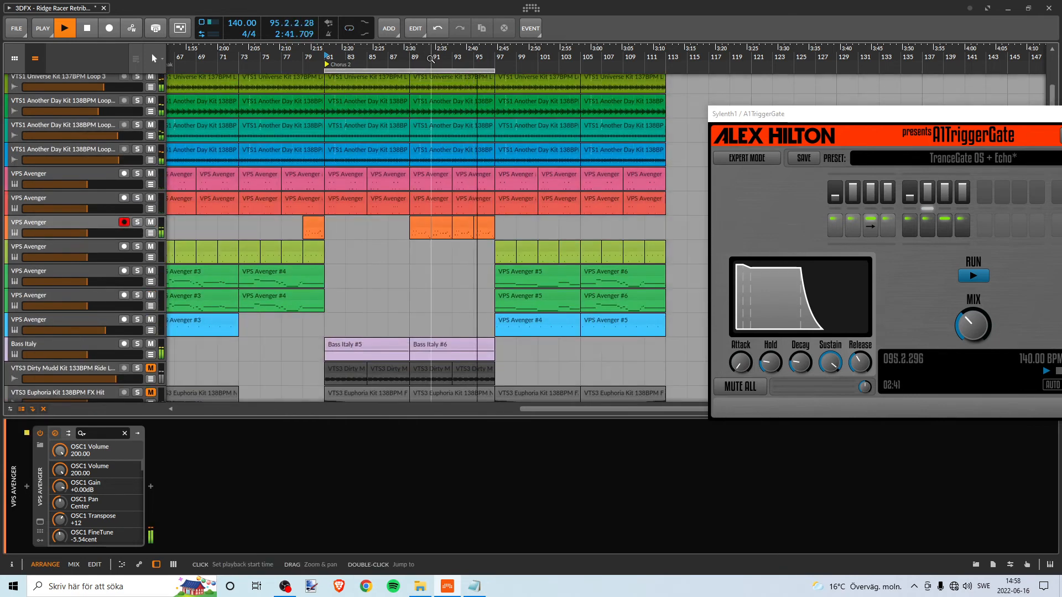
pyautogui.moveTo(518, 57); pyautogui.dragTo(416, 106)
pyautogui.moveTo(368, 56); pyautogui.dragTo(339, 33)
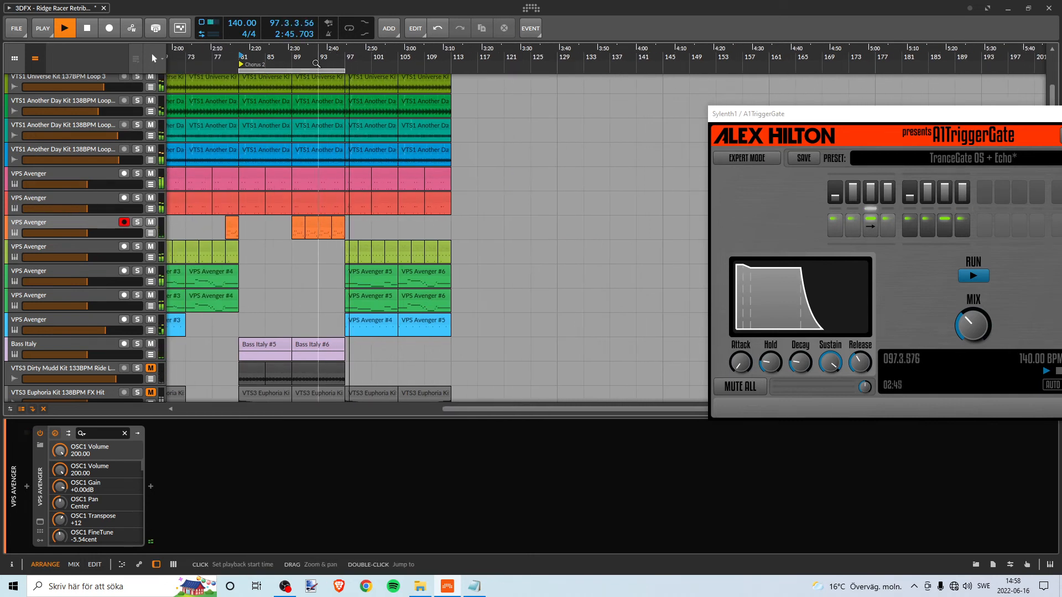
pyautogui.scroll(-4, 308, 90)
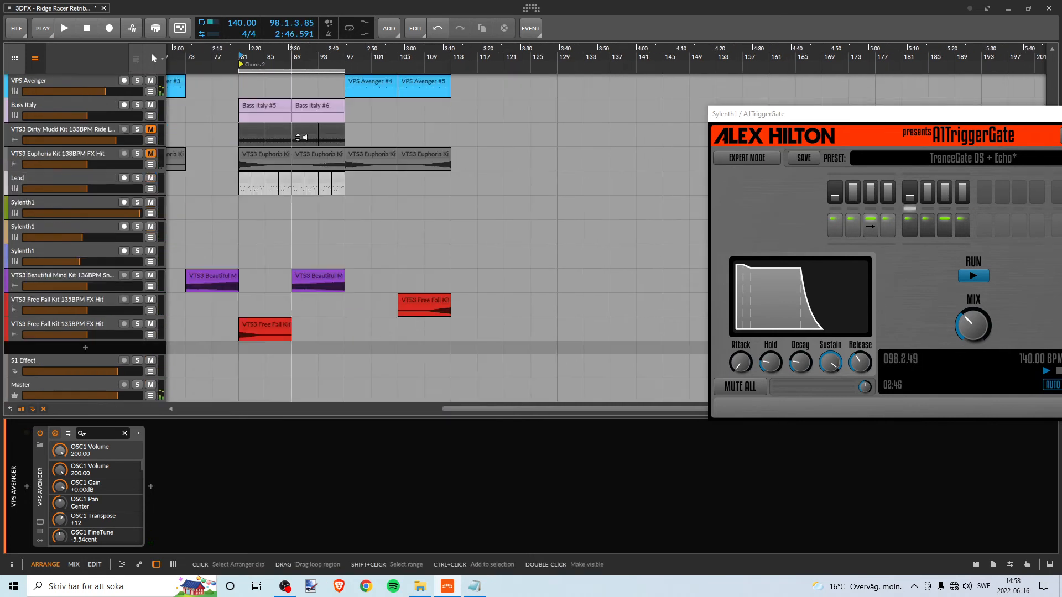
# - Switch to the VTS3 Free Fall Kit 135BPM FX folder, audition the FX Hit sample in VLC and move the folder window clear of the arrangement
pyautogui.moveTo(265, 57); pyautogui.dragTo(462, 31)
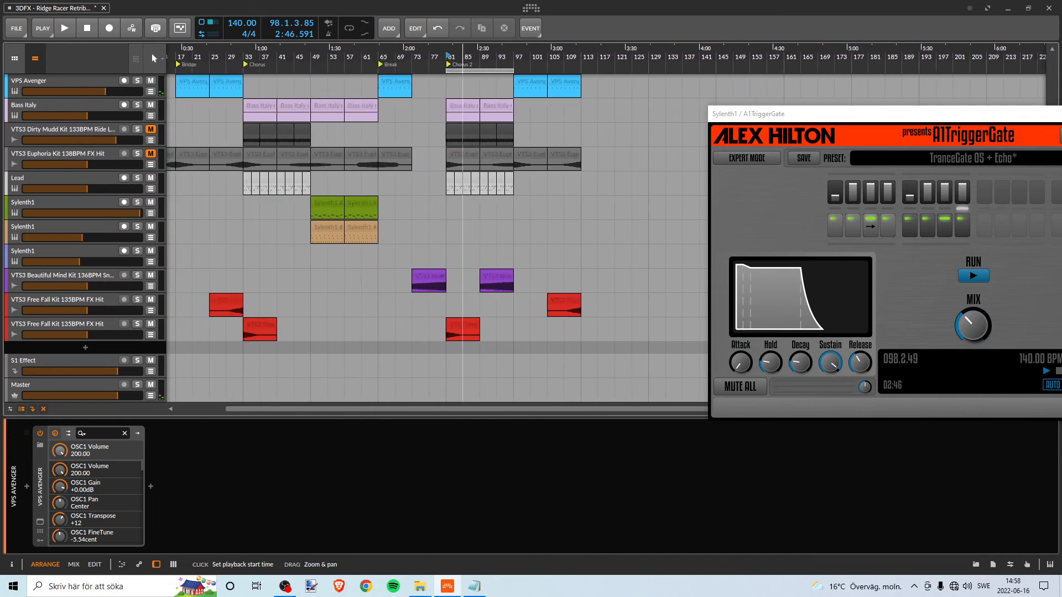
pyautogui.hotkey('alt', 'Tab')
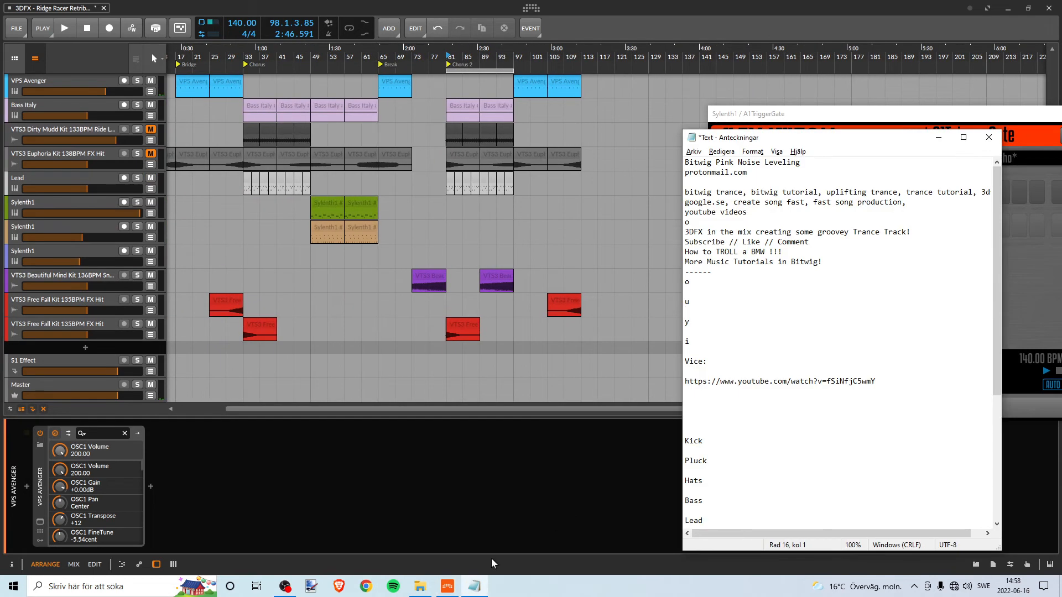
pyautogui.click(428, 588)
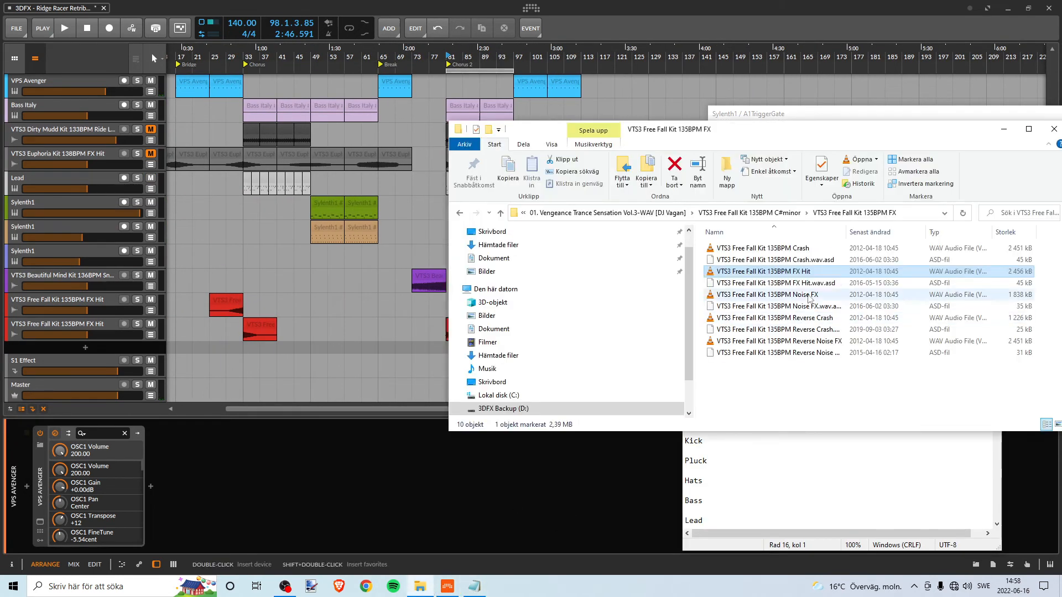
pyautogui.doubleClick(806, 272)
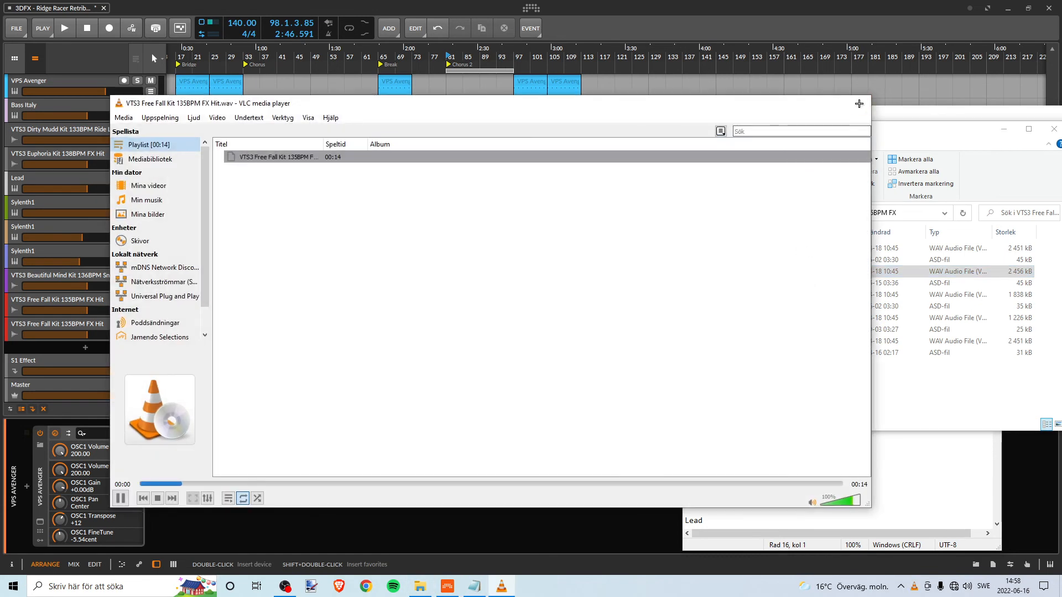
pyautogui.click(860, 104)
pyautogui.moveTo(814, 133); pyautogui.dragTo(994, 159)
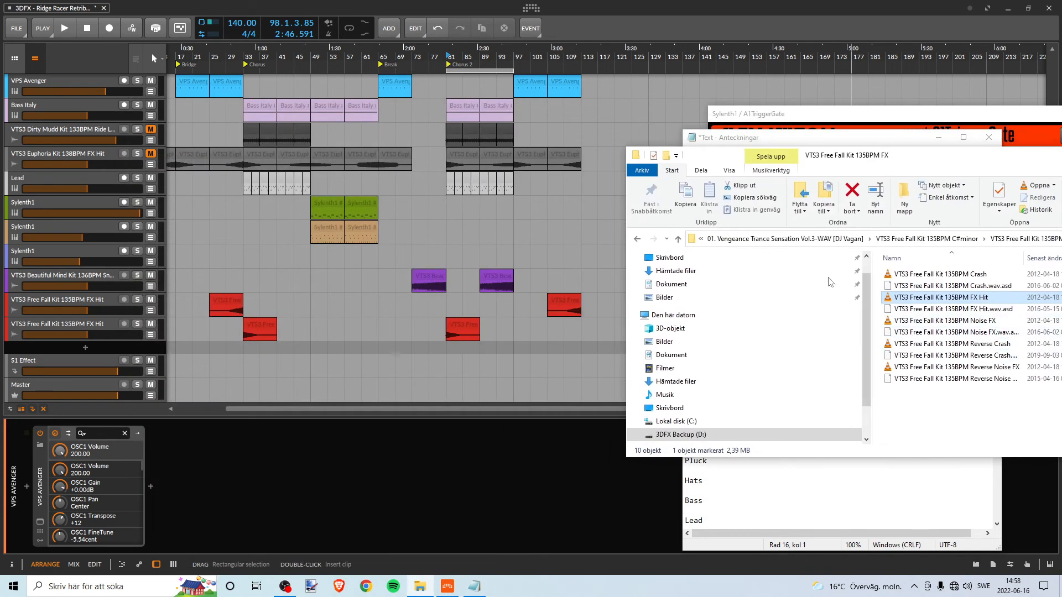
# - Play the transition from the second Chorus into the copied Bridge from bar 95, stopping just before bar 97
pyautogui.moveTo(542, 65); pyautogui.dragTo(480, 57)
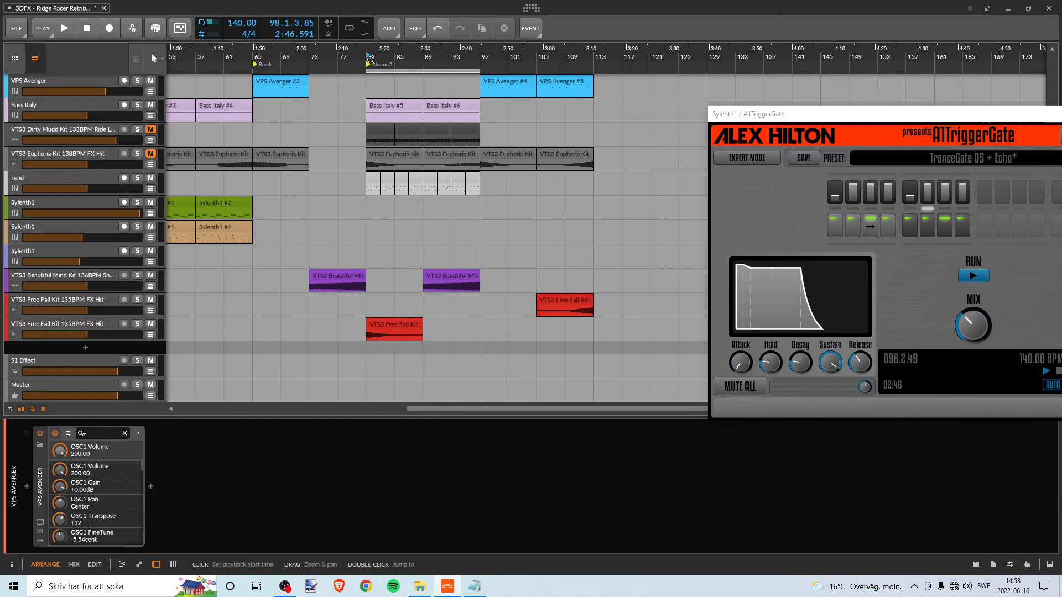
pyautogui.press('space')
pyautogui.click(468, 59)
pyautogui.press('space')
pyautogui.press('space')
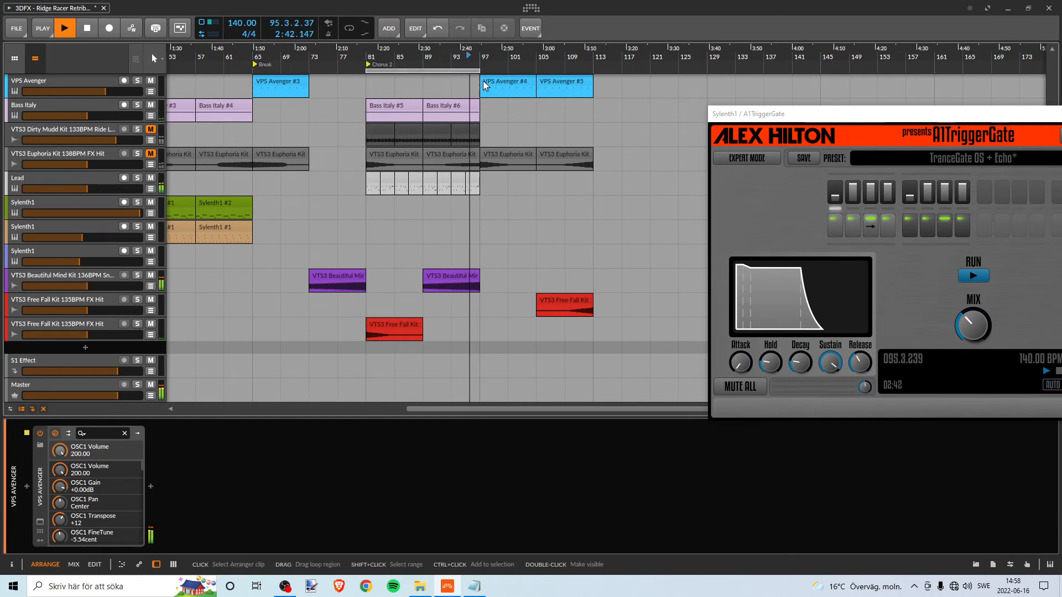
pyautogui.press('space')
# - Add the VTS3 Free Fall Kit 135BPM FX Hit sample on a new track at bar 97 and play from bar 95
pyautogui.hotkey('alt', 'Tab')
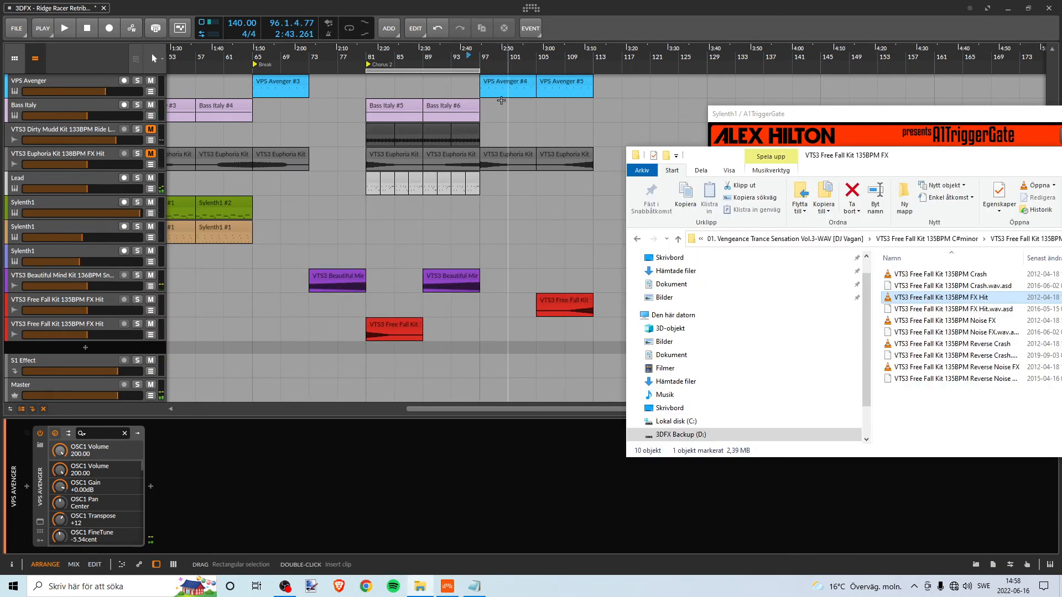
pyautogui.moveTo(941, 297); pyautogui.dragTo(496, 354)
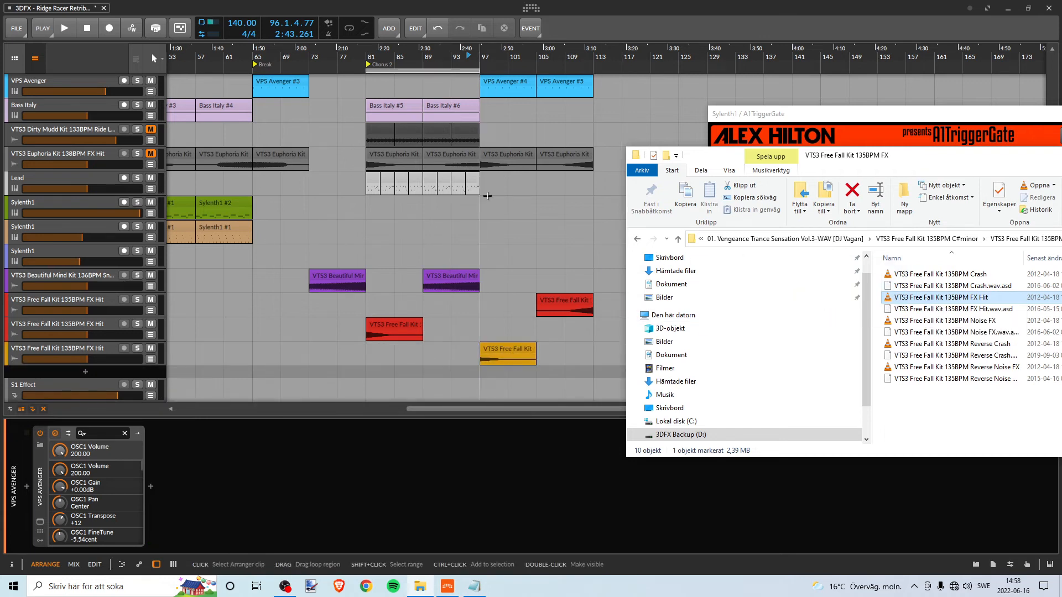
pyautogui.press('space')
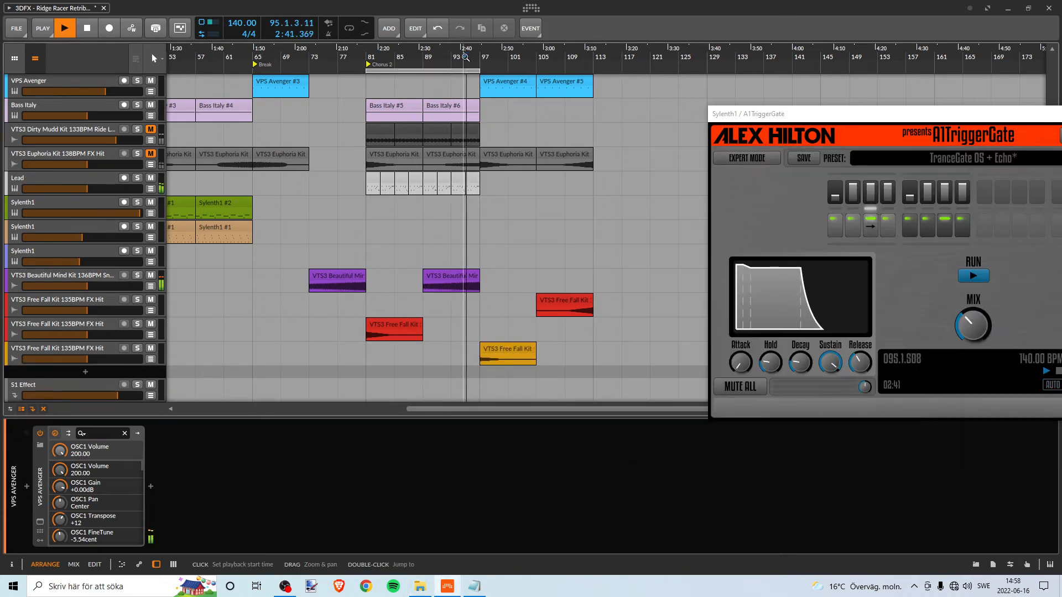
# - Play the transition from bar 95 into the copied Bridge twice, checking the FX Hit at bar 97 and stopping at bar 98
pyautogui.moveTo(493, 58); pyautogui.dragTo(440, 102)
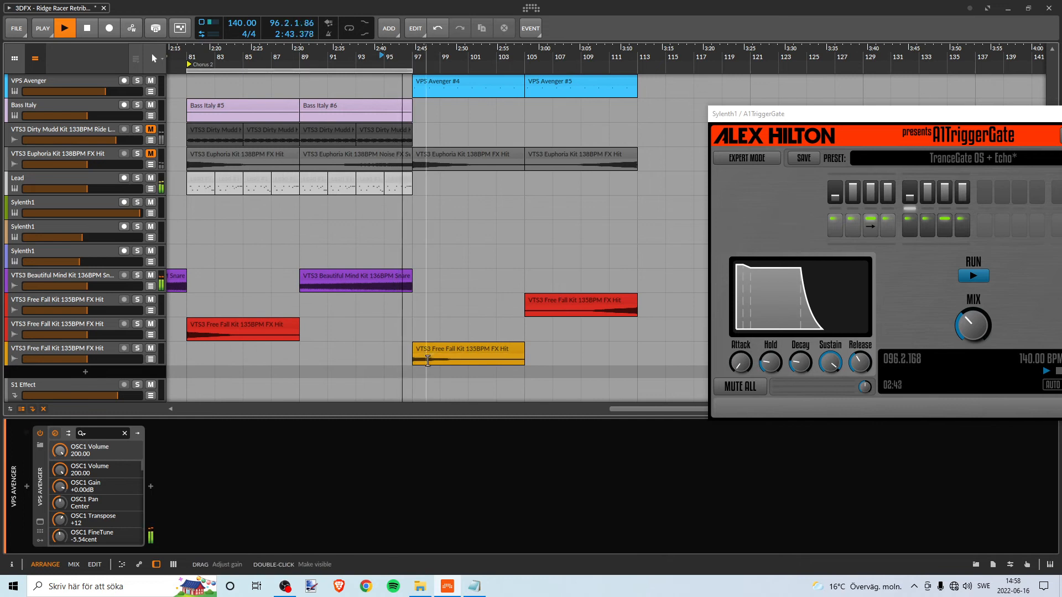
pyautogui.press('space')
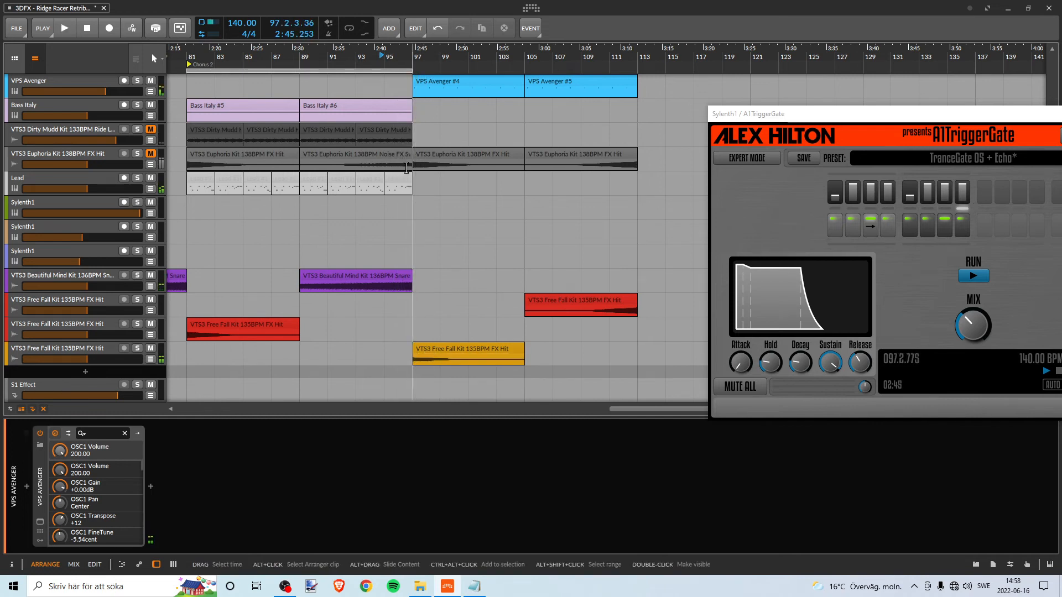
pyautogui.press('space')
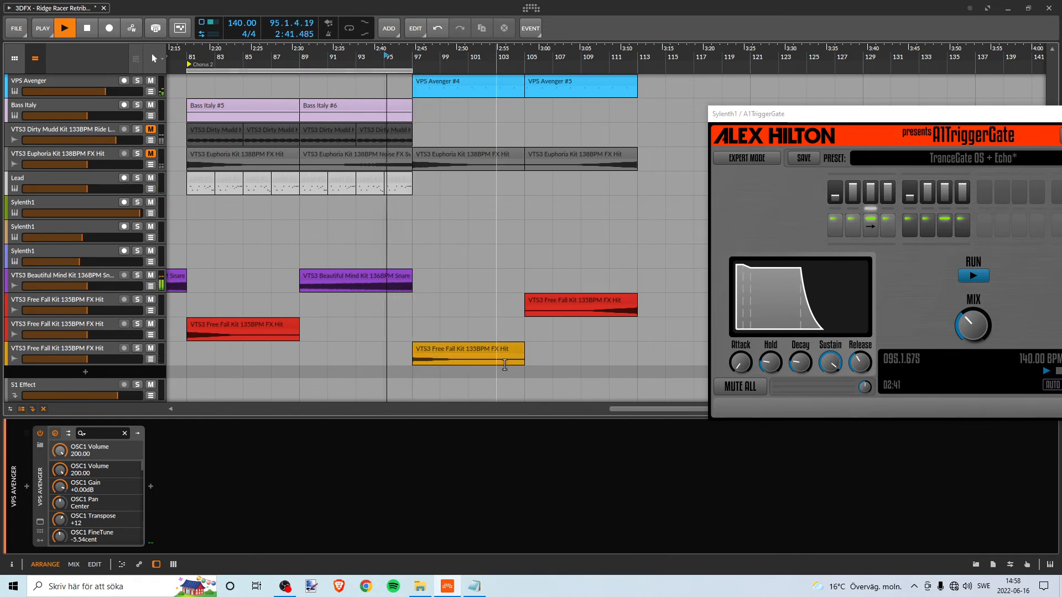
pyautogui.click(439, 345)
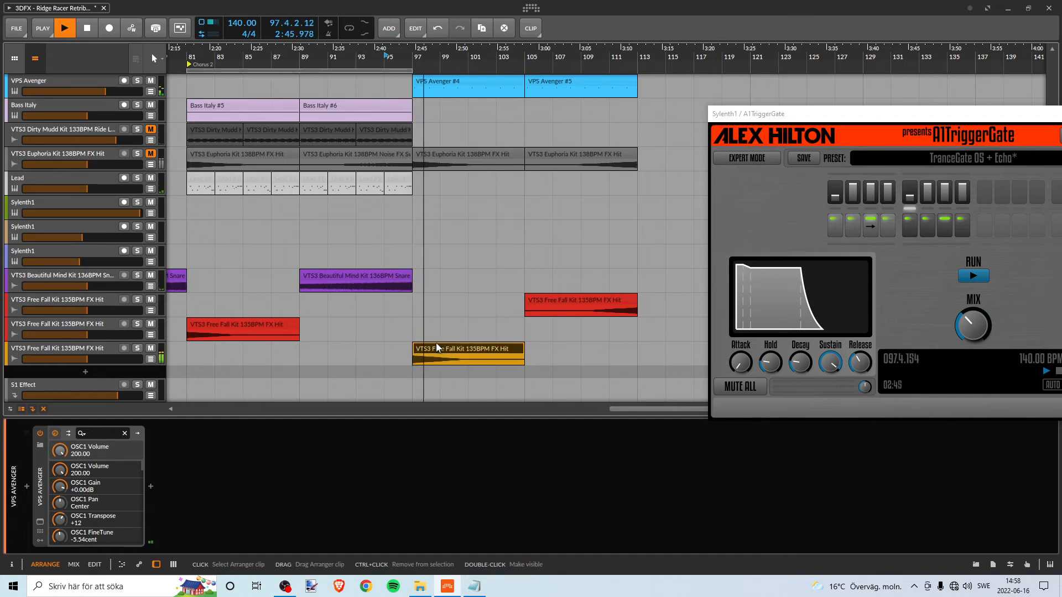
pyautogui.press('space')
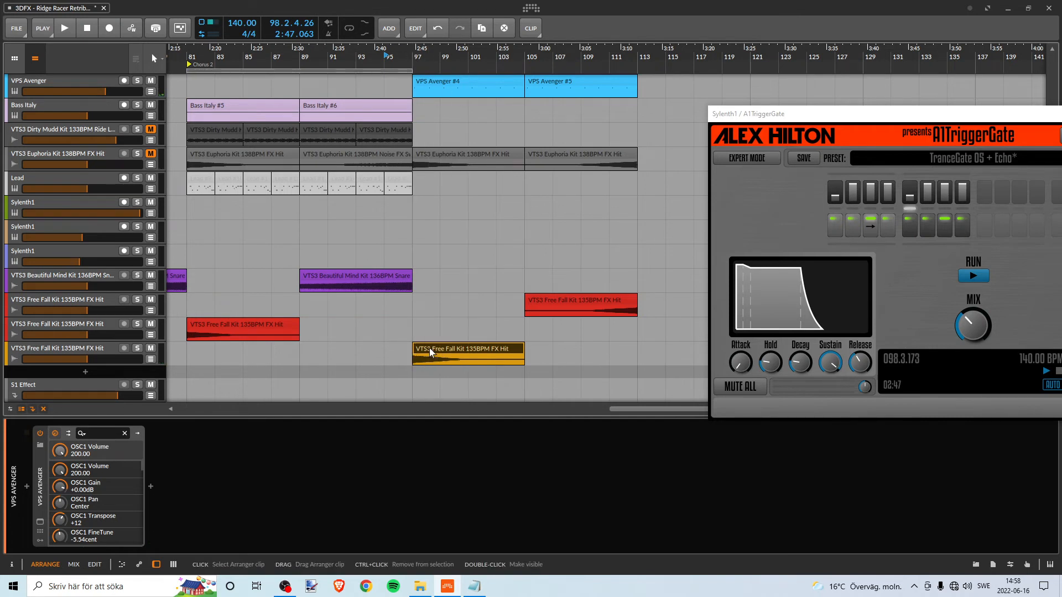
# - Shorten the loop region to four bars and move it to bars 93 to 97
pyautogui.click(411, 70)
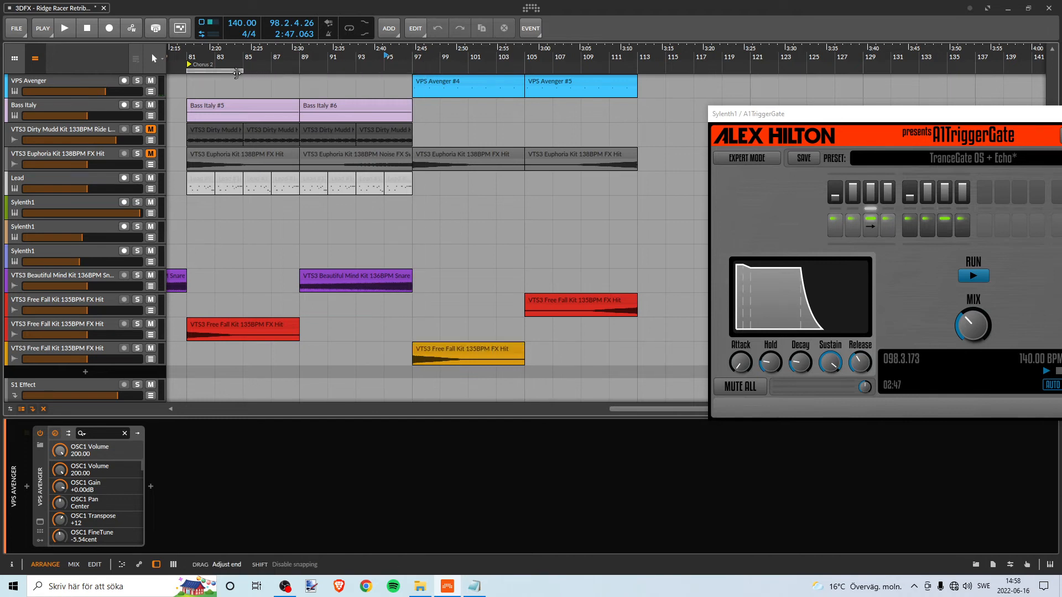
pyautogui.moveTo(213, 70); pyautogui.dragTo(357, 71)
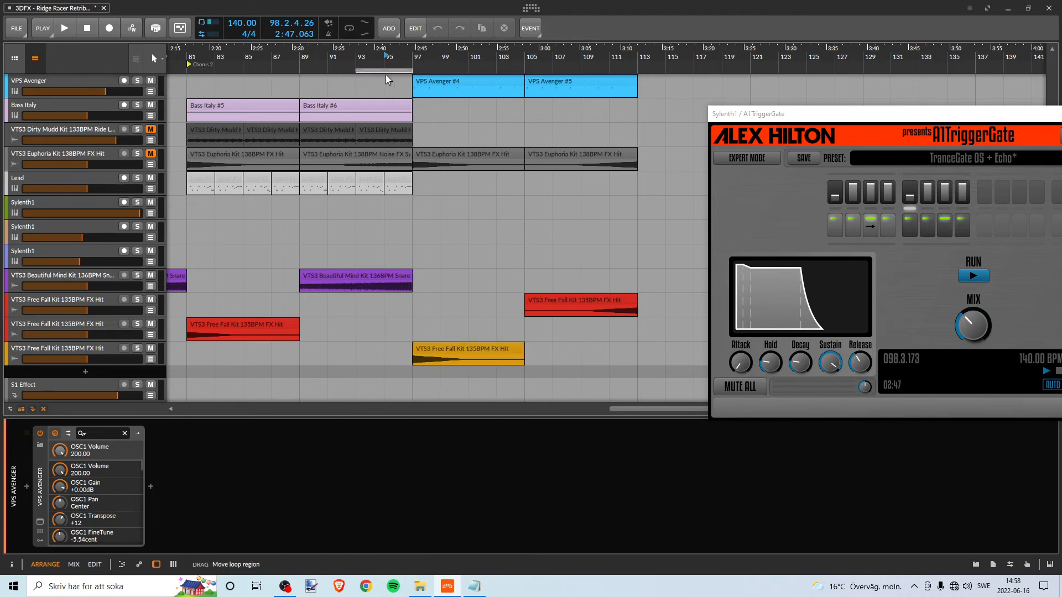
# - Try the yellow FX Hit clip reversed at bar 89, and restore it to bar 97 in its original direction
pyautogui.moveTo(441, 349); pyautogui.dragTo(329, 348)
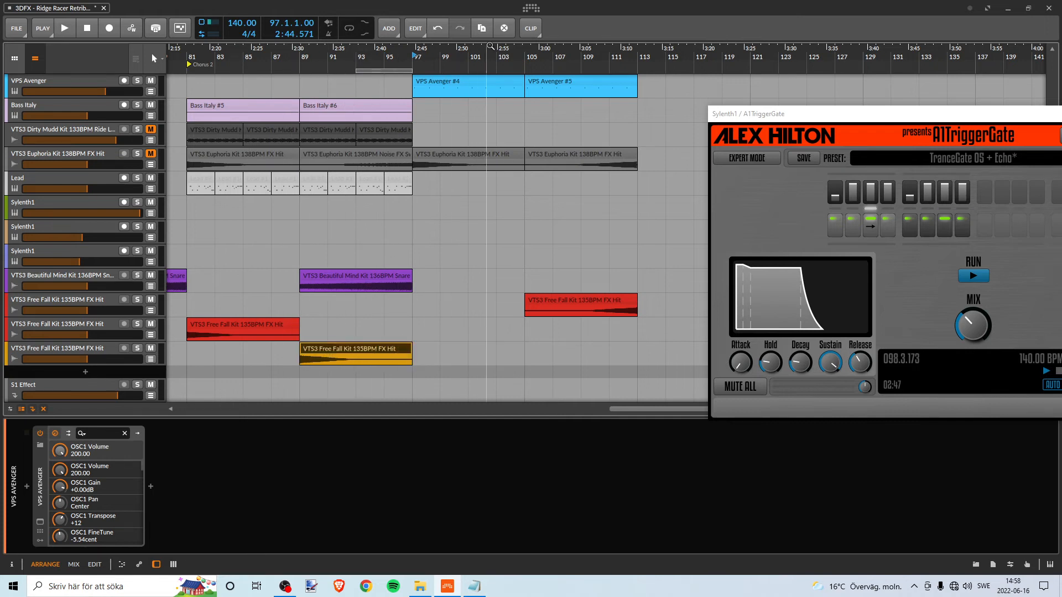
pyautogui.click(528, 30)
pyautogui.click(572, 107)
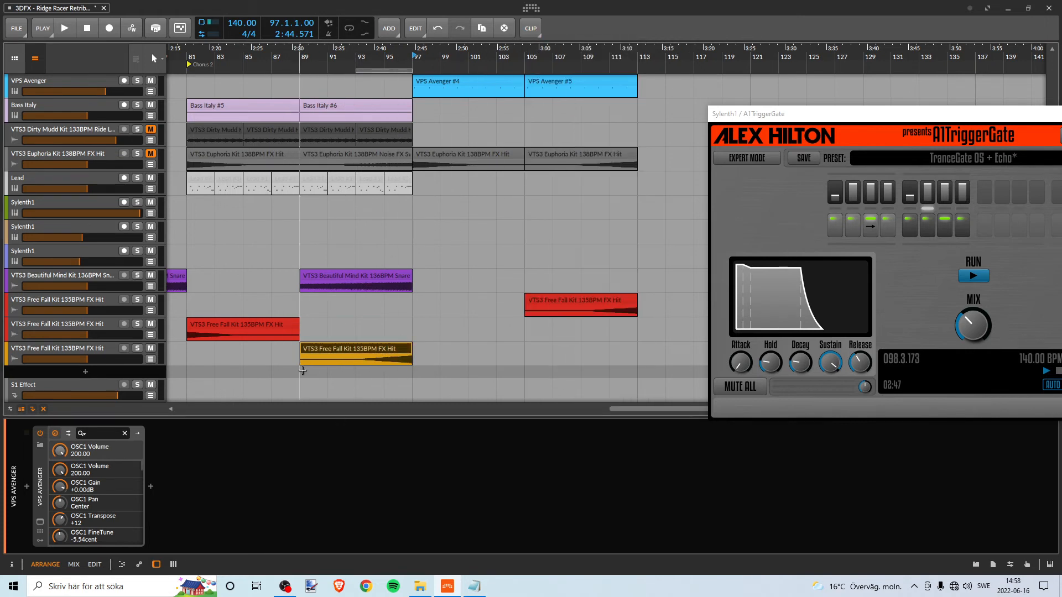
pyautogui.moveTo(392, 349); pyautogui.dragTo(505, 348)
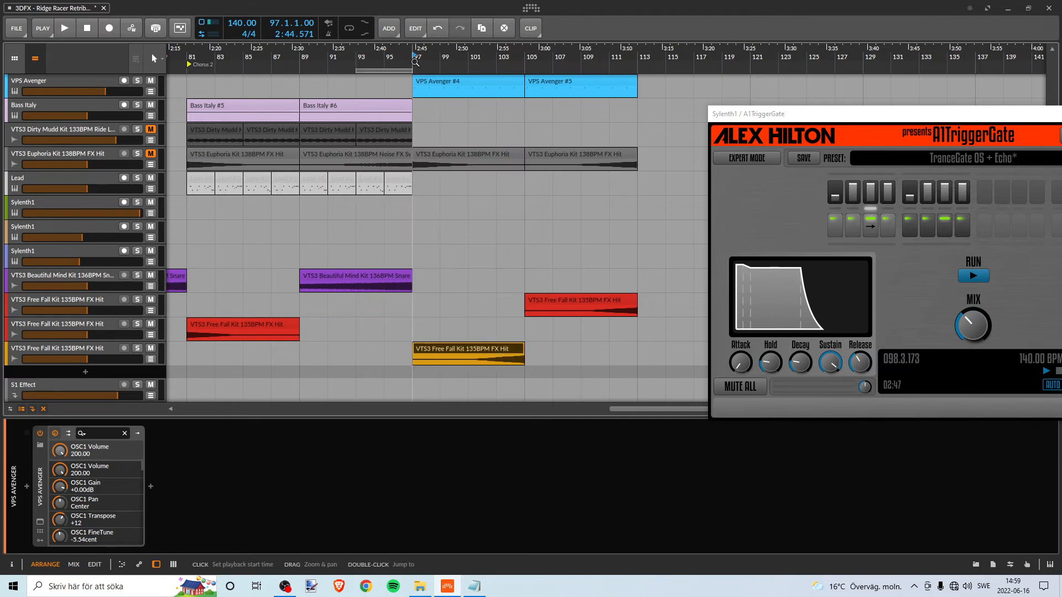
pyautogui.click(532, 29)
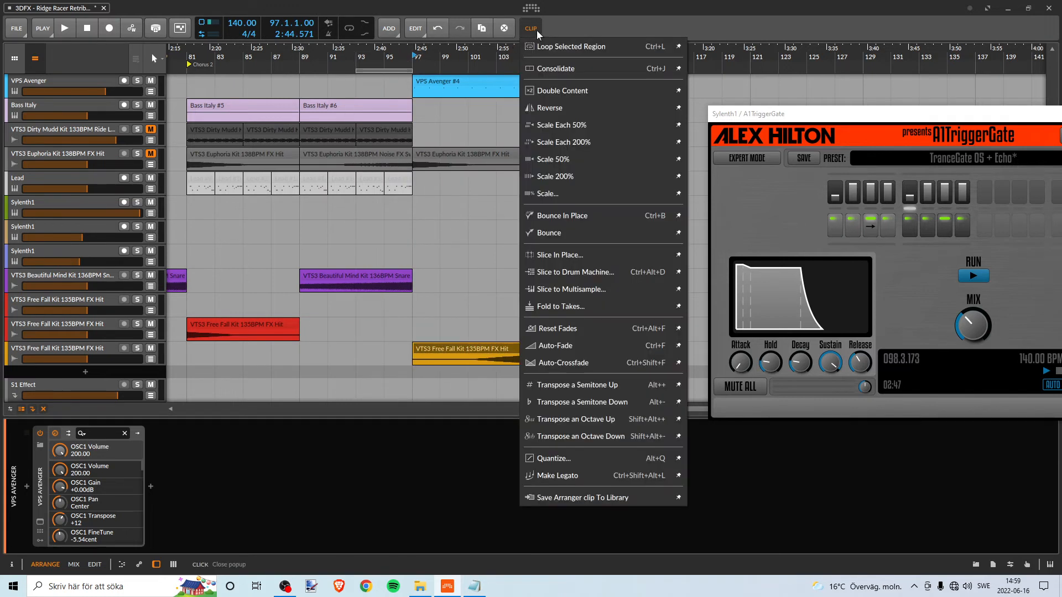
pyautogui.click(566, 109)
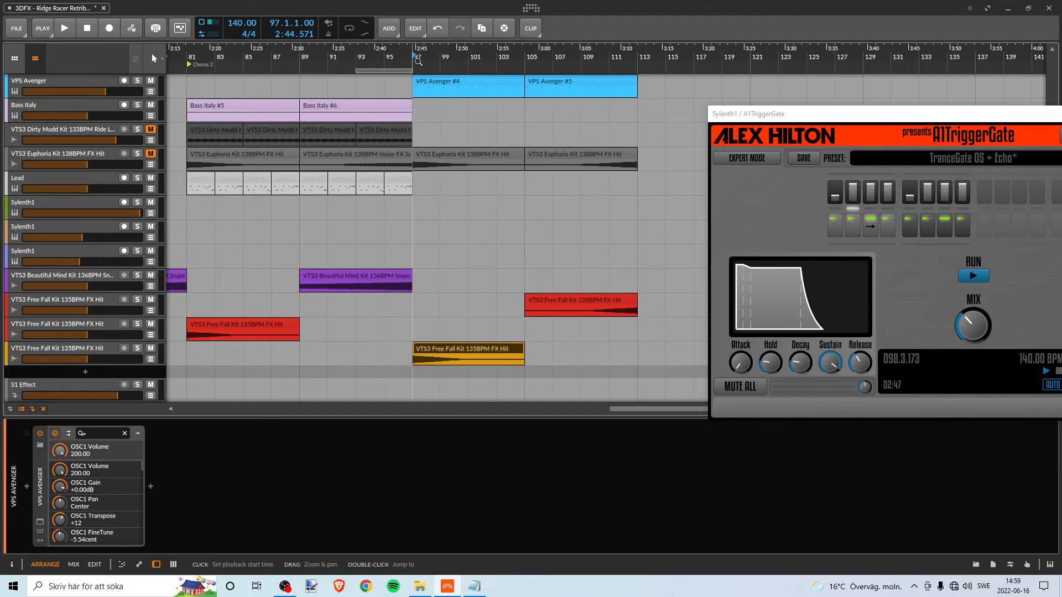
# - Move the yellow FX Hit clip to bar 89 and reverse it again, undoing both changes
pyautogui.moveTo(415, 57); pyautogui.dragTo(427, 80)
pyautogui.moveTo(453, 353); pyautogui.dragTo(305, 353)
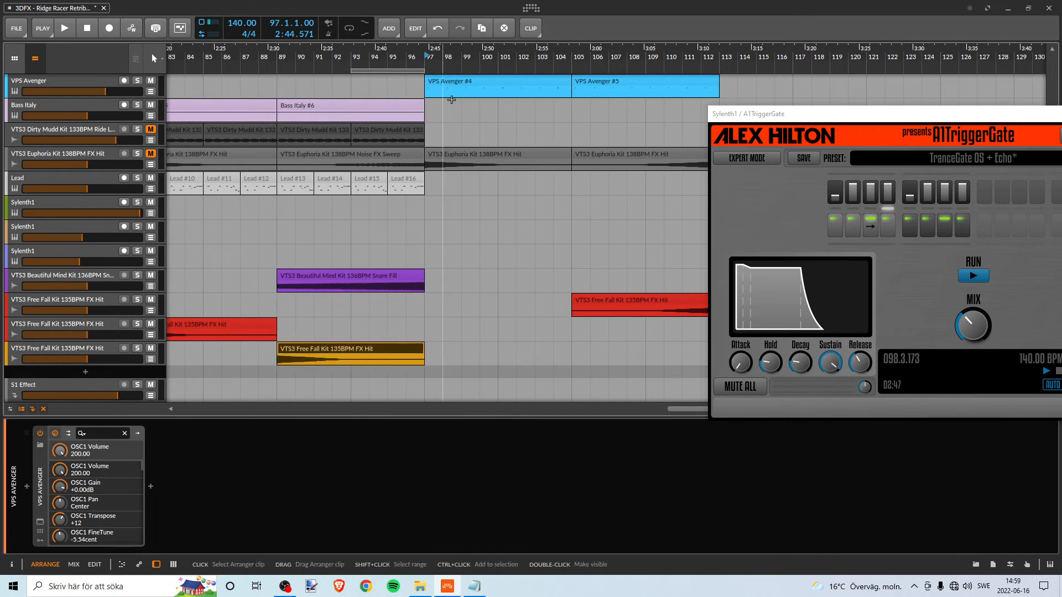
pyautogui.click(531, 28)
pyautogui.click(566, 108)
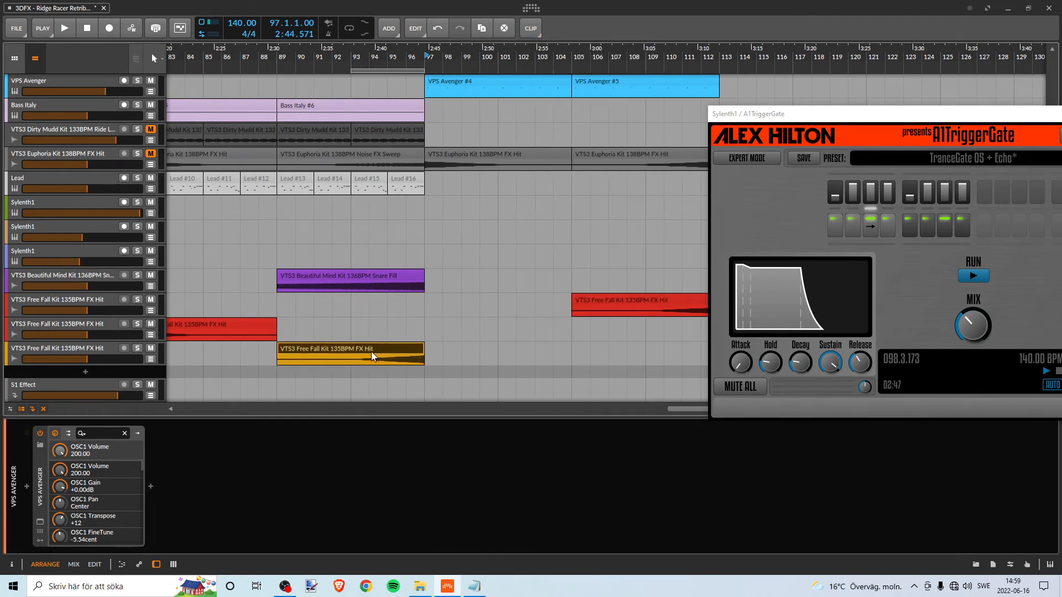
pyautogui.hotkey('ctrl', 'z')
pyautogui.hotkey('ctrl', 'z')
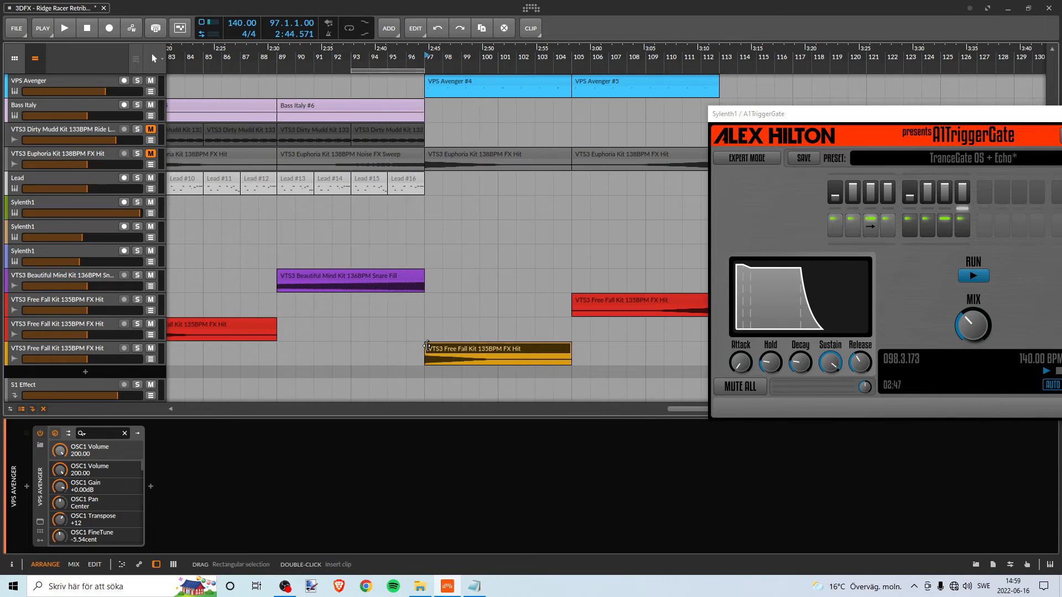
# - Try to move the FX Hit clip at bar 97 onto a new track below, and undo it
pyautogui.moveTo(431, 350); pyautogui.dragTo(434, 375)
pyautogui.scroll(-1, 456, 355)
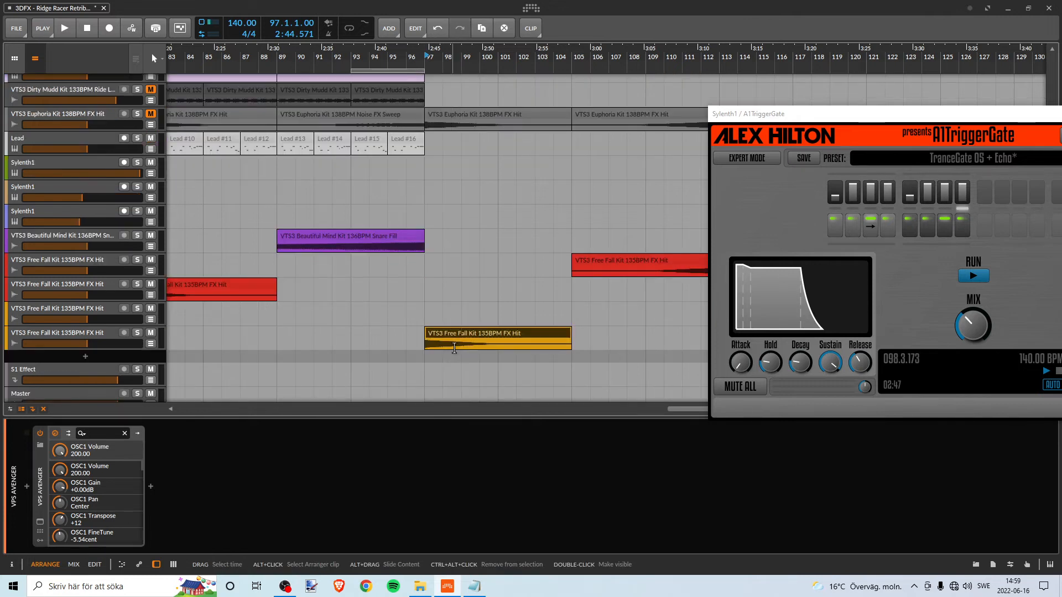
pyautogui.hotkey('ctrl', 'z')
# - Add the A1TriggerGate-x64 effect to the yellow VTS3 Free Fall Kit 135BPM FX Hit track
pyautogui.click(80, 326)
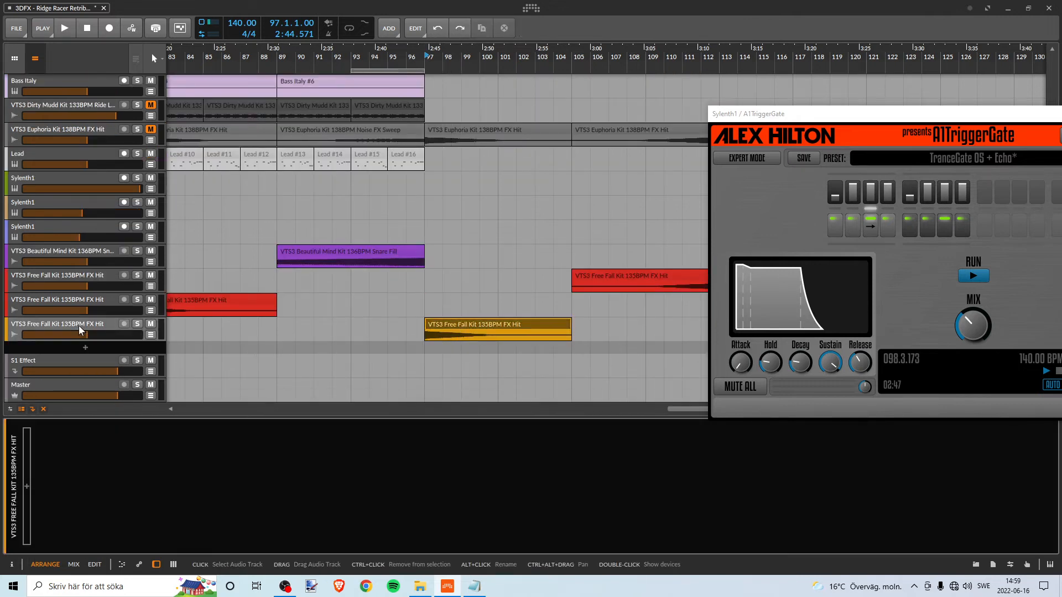
pyautogui.click(26, 486)
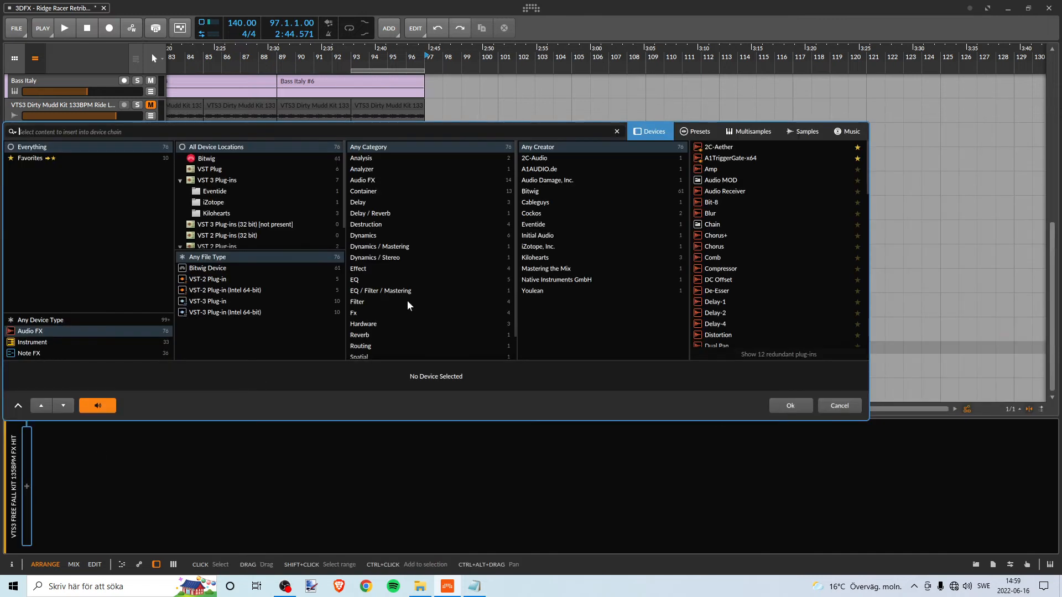
pyautogui.click(732, 158)
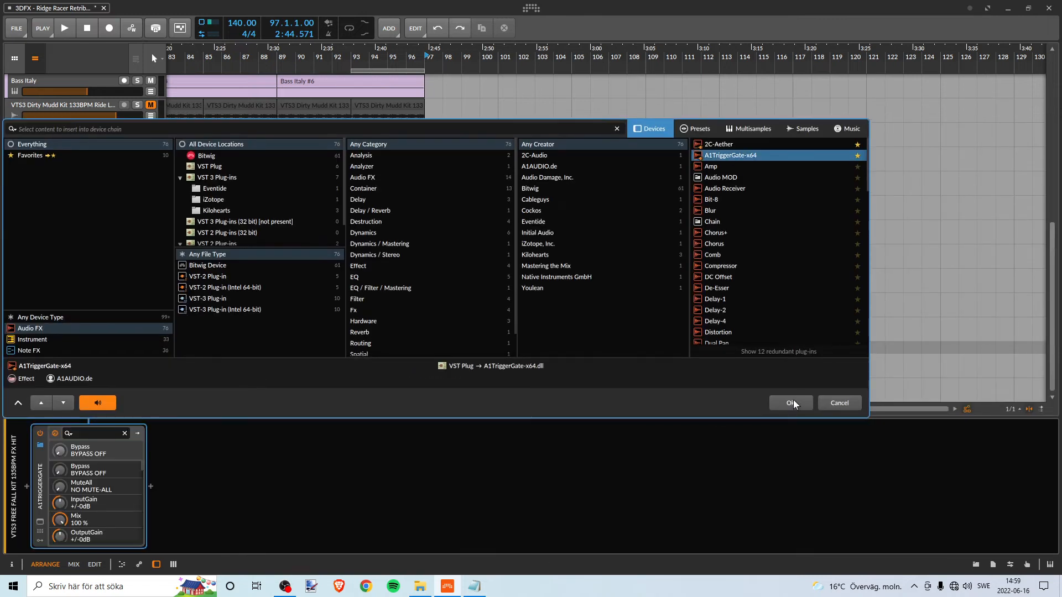
pyautogui.click(793, 399)
# - Close the Sylenth1 track's A1TriggerGate window and move the FX Hit track's gate window off its clip
pyautogui.click(902, 114)
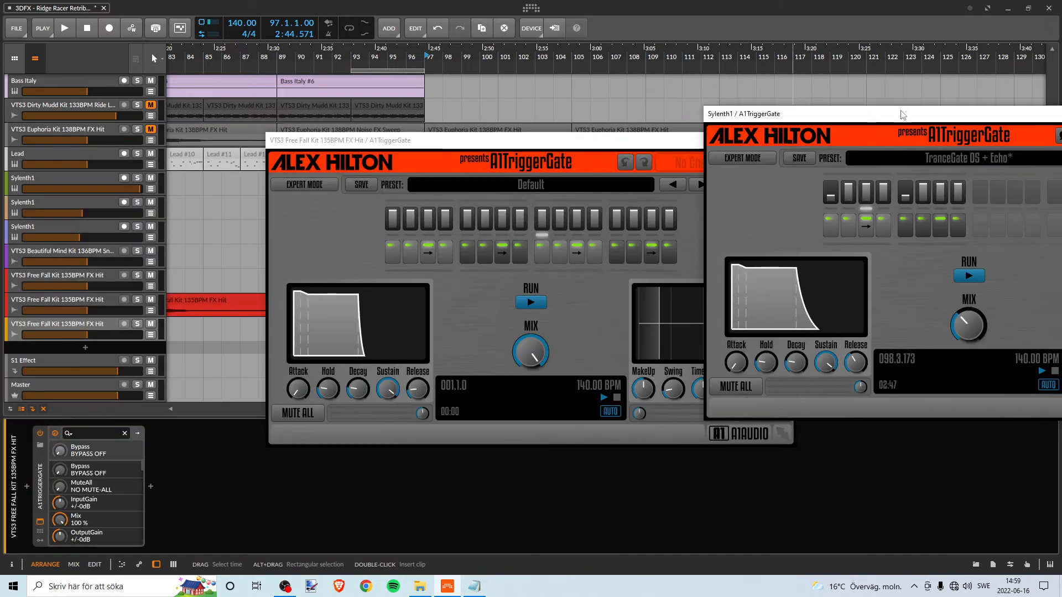
pyautogui.click(958, 103)
pyautogui.moveTo(950, 114); pyautogui.dragTo(633, 79)
pyautogui.click(908, 78)
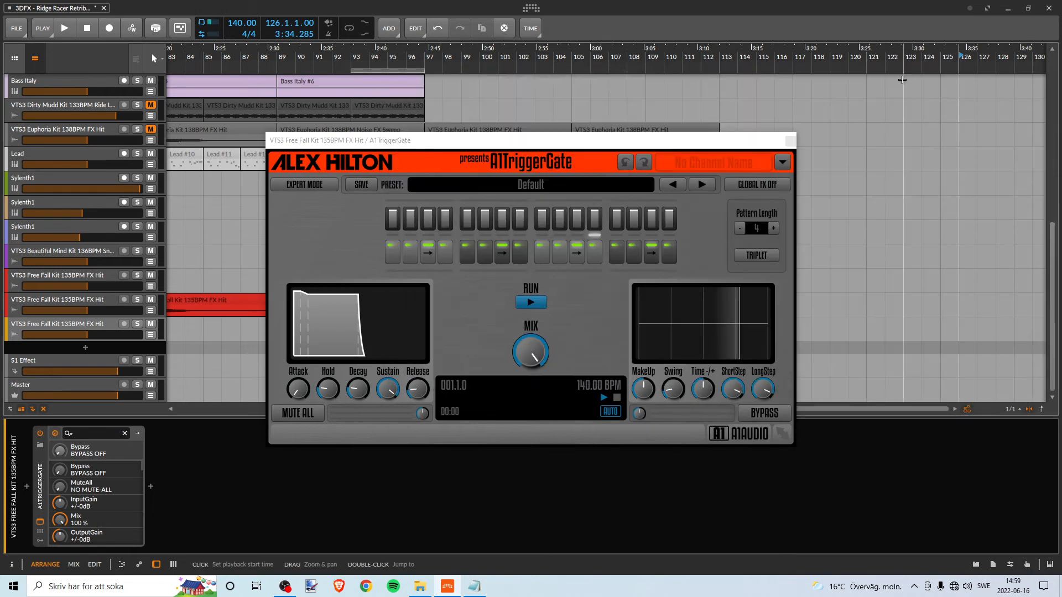
pyautogui.moveTo(642, 147); pyautogui.dragTo(876, 170)
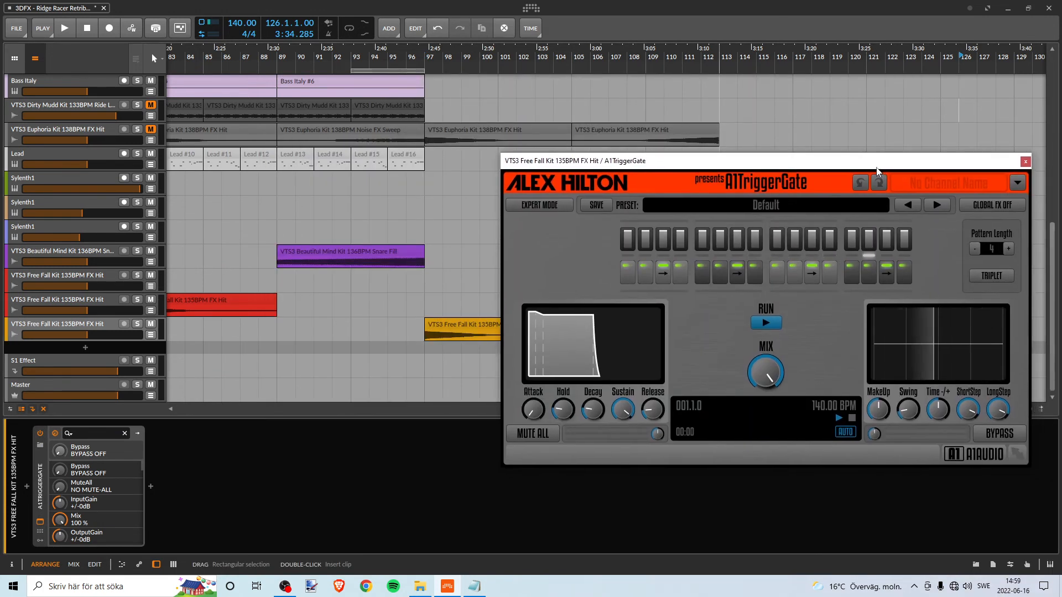
# - Load the Like A SideChain 01 preset in the FX Hit track's A1TriggerGate and move its window clear of the arrangement
pyautogui.click(932, 208)
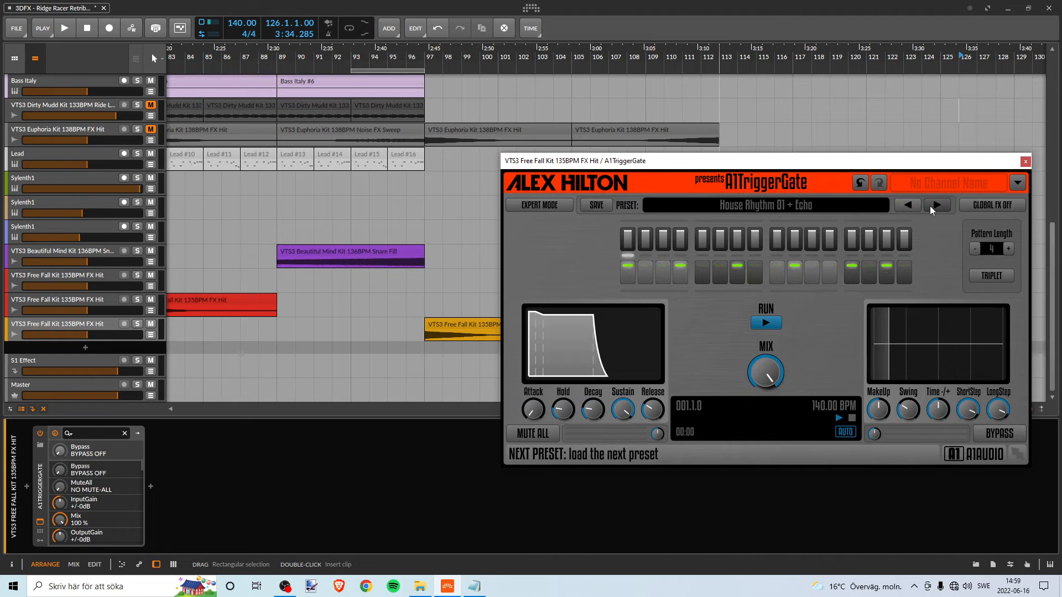
pyautogui.click(934, 207)
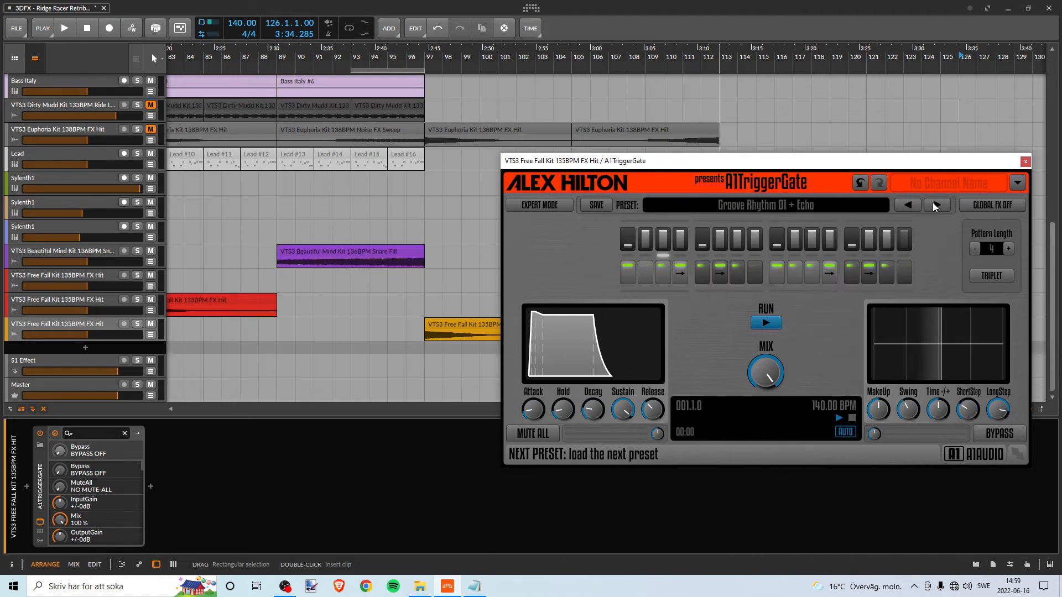
pyautogui.click(935, 205)
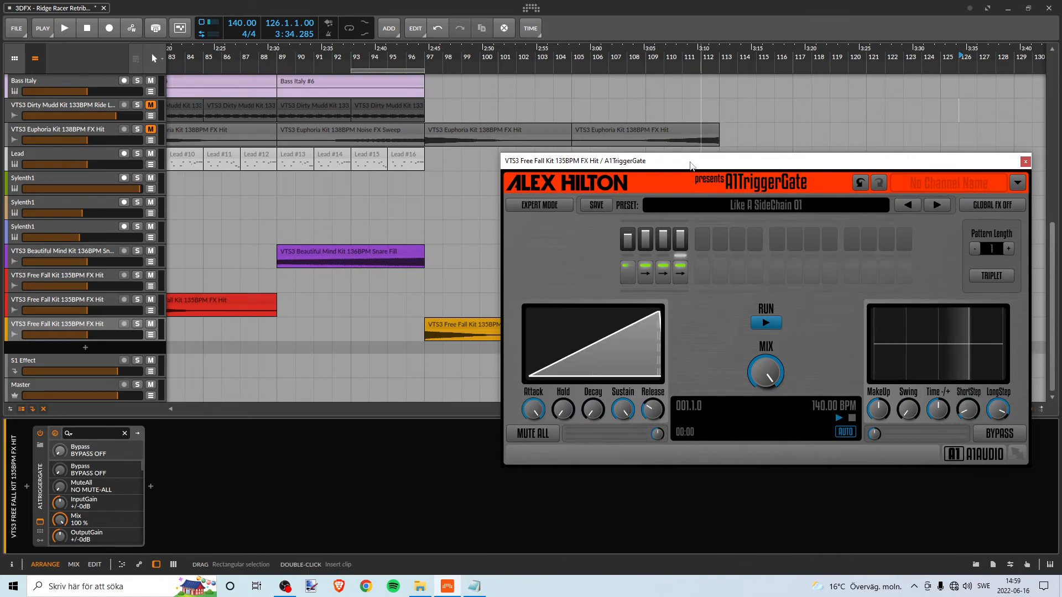
pyautogui.moveTo(691, 164); pyautogui.dragTo(964, 210)
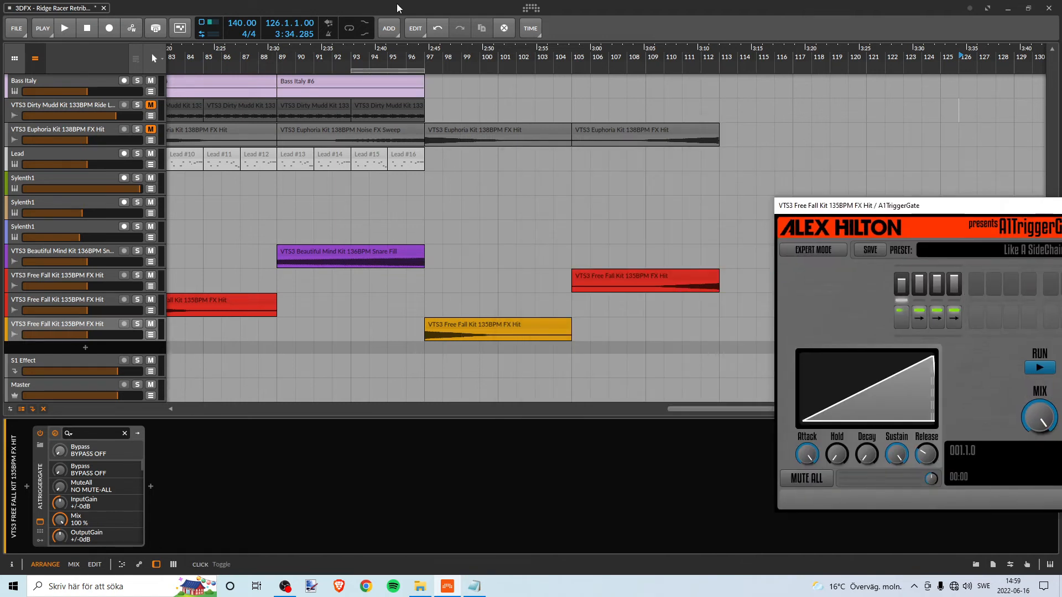
# - Play the transition from bar 94 to hear the gated FX Hit, bringing its gate window back further into view
pyautogui.click(377, 60)
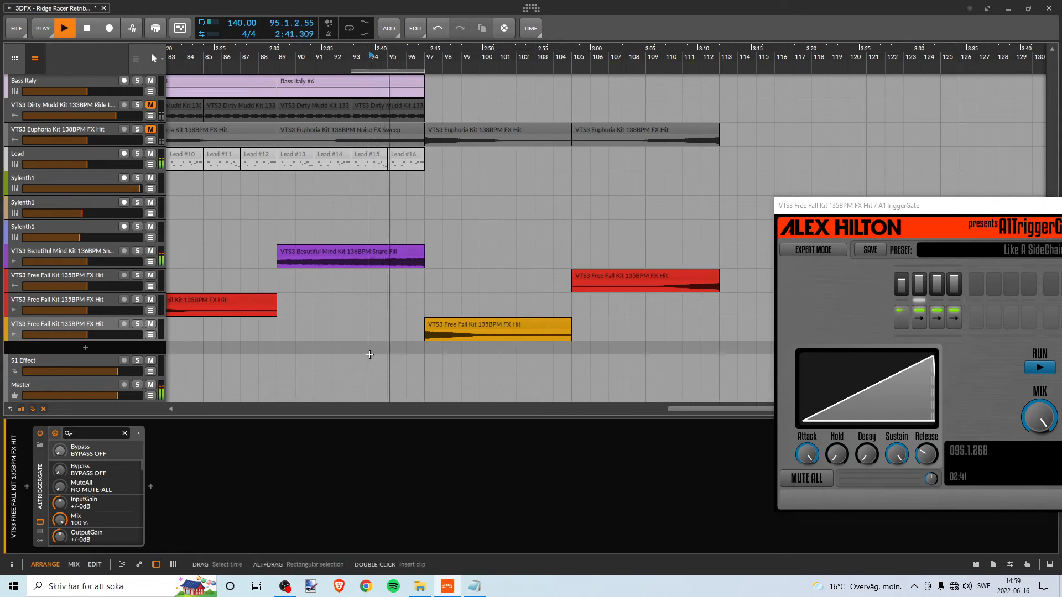
pyautogui.click(446, 324)
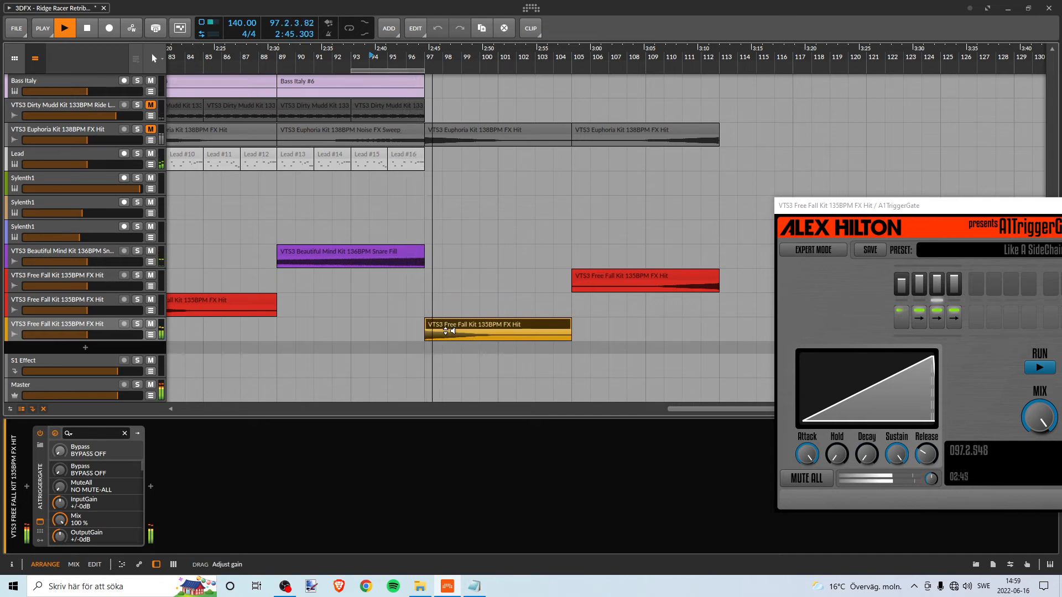
pyautogui.moveTo(828, 206); pyautogui.dragTo(692, 195)
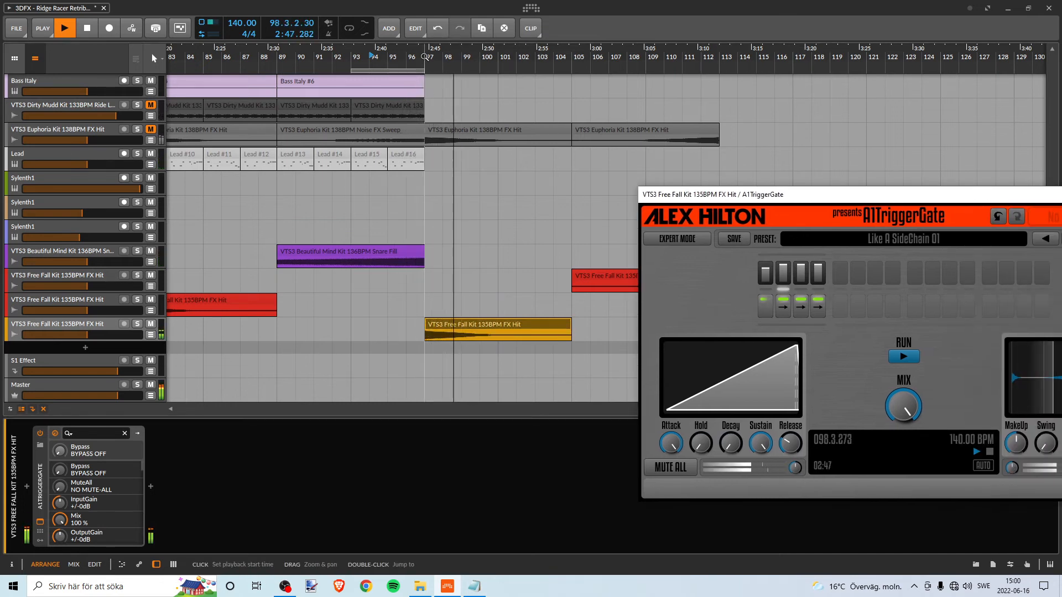
# - Replay the gated FX Hit from bar 97 with its track soloed, stopping at bar 98
pyautogui.click(425, 56)
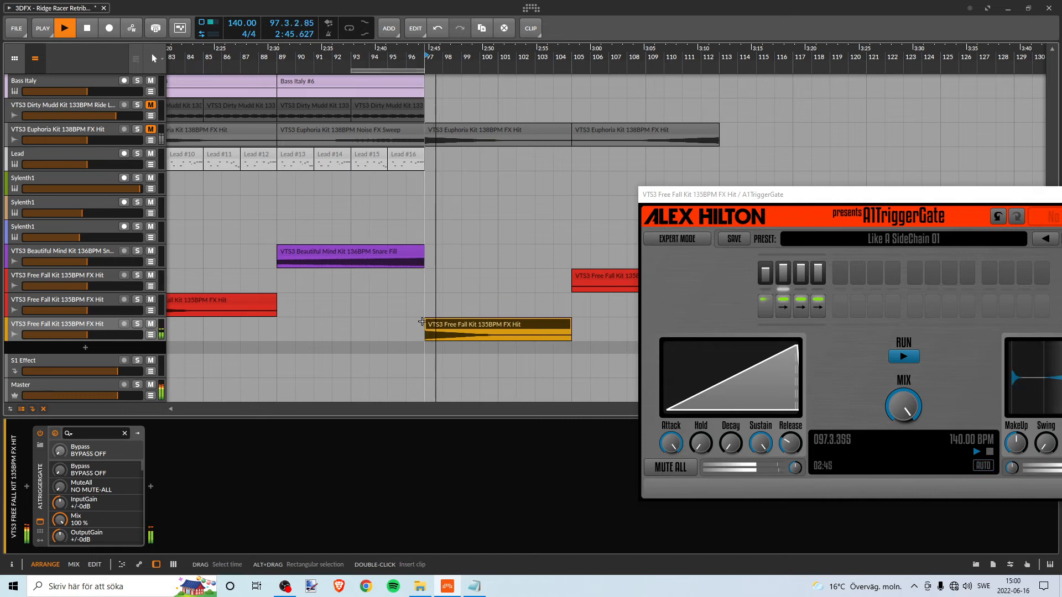
pyautogui.click(137, 324)
pyautogui.press('space')
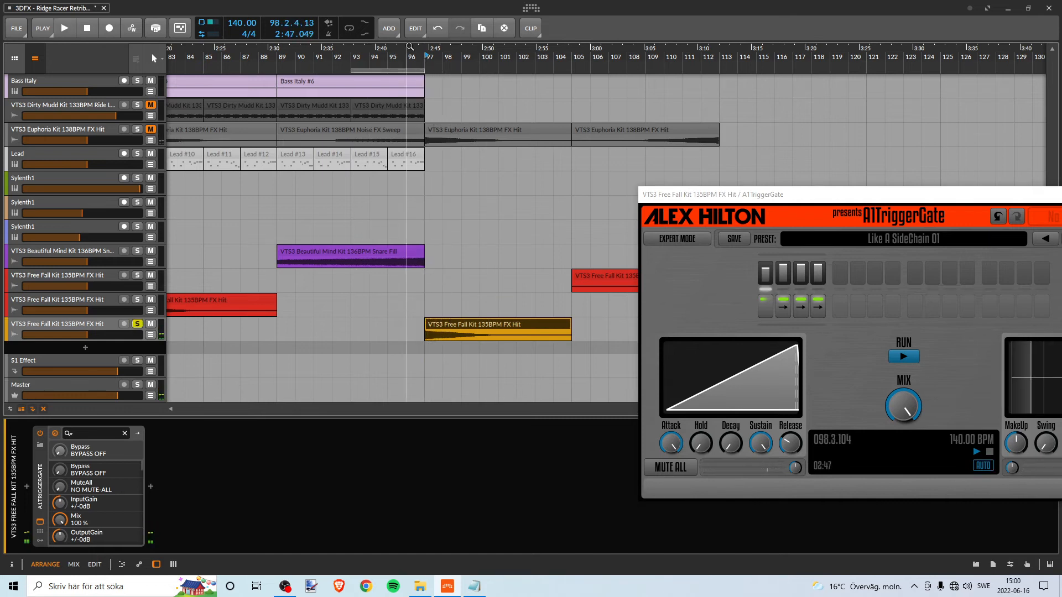
# - Play from bar 96 with the FX Hit track's solo turned off, moving the gate window down out of the way
pyautogui.moveTo(383, 63); pyautogui.dragTo(449, 152)
pyautogui.moveTo(730, 195); pyautogui.dragTo(730, 265)
pyautogui.click(444, 60)
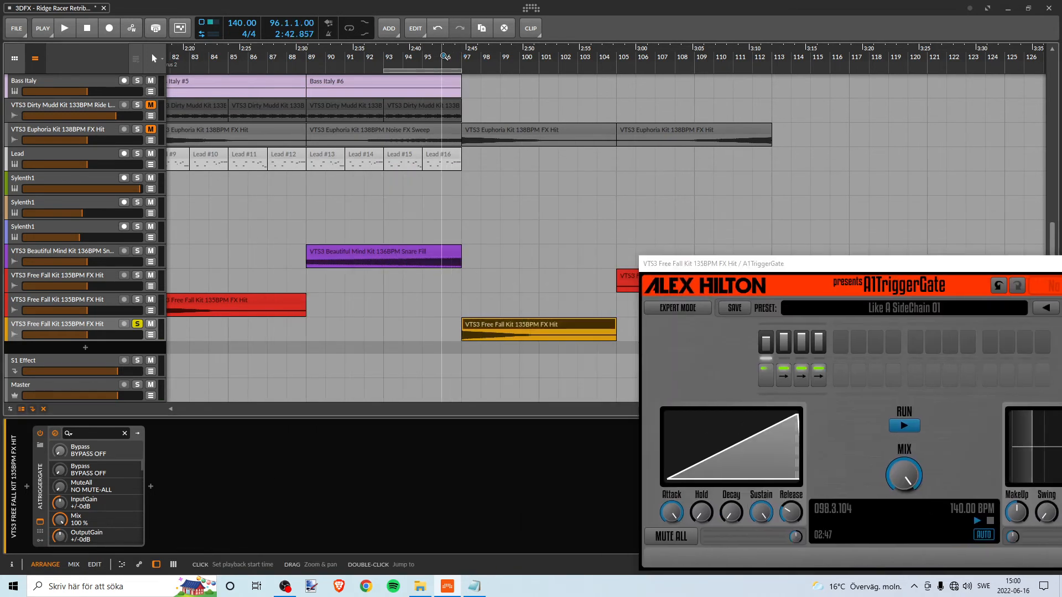
pyautogui.press('space')
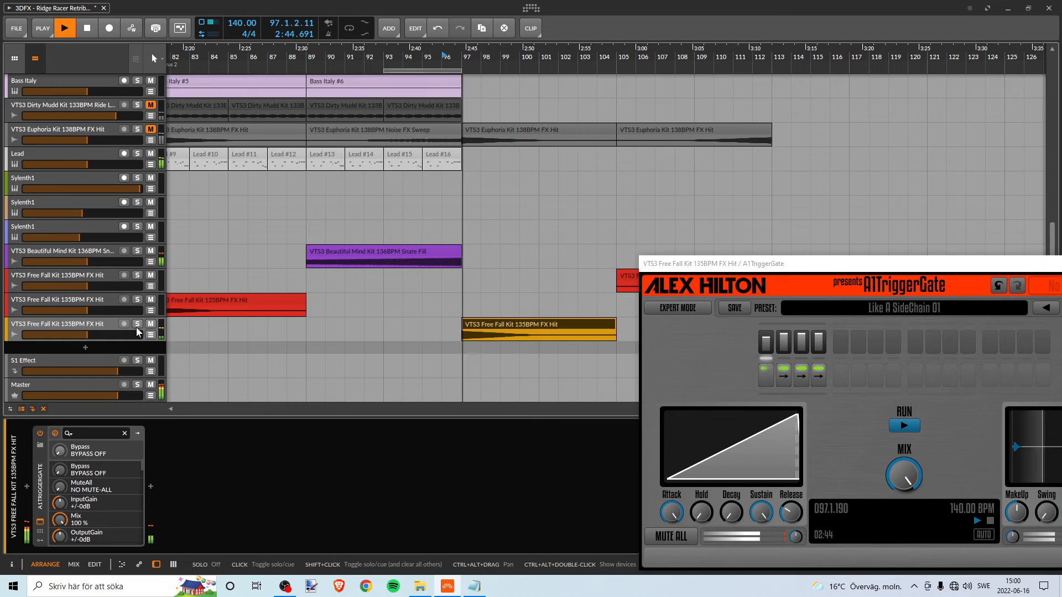
pyautogui.click(137, 325)
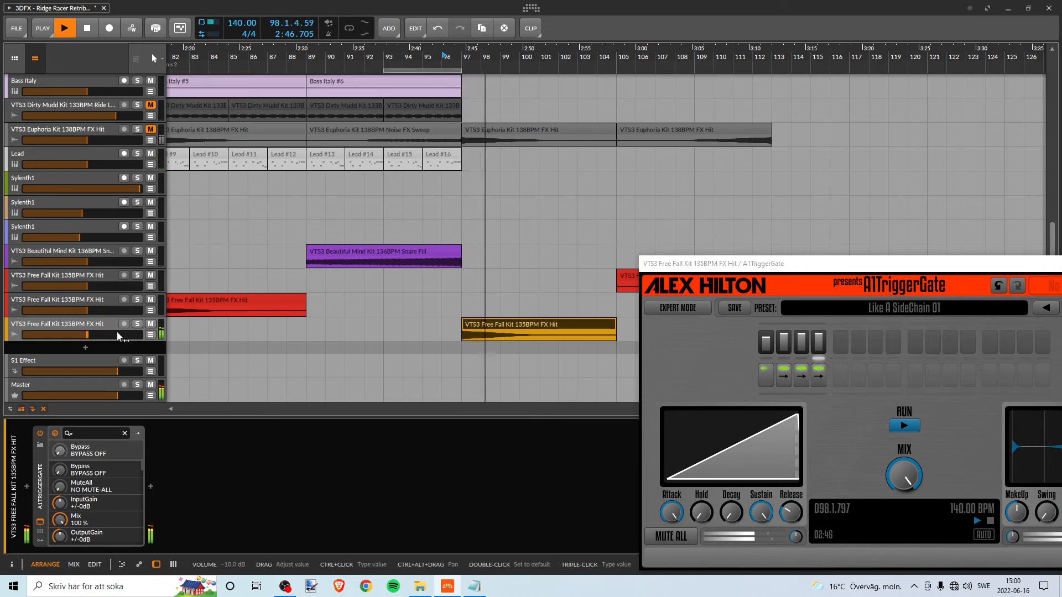
# - Set the gated FX Hit track's volume to -8.6 dB while replaying the transition from bar 96
pyautogui.press('space')
pyautogui.press('space')
pyautogui.moveTo(118, 335); pyautogui.dragTo(91, 336)
pyautogui.press('space')
pyautogui.press('space')
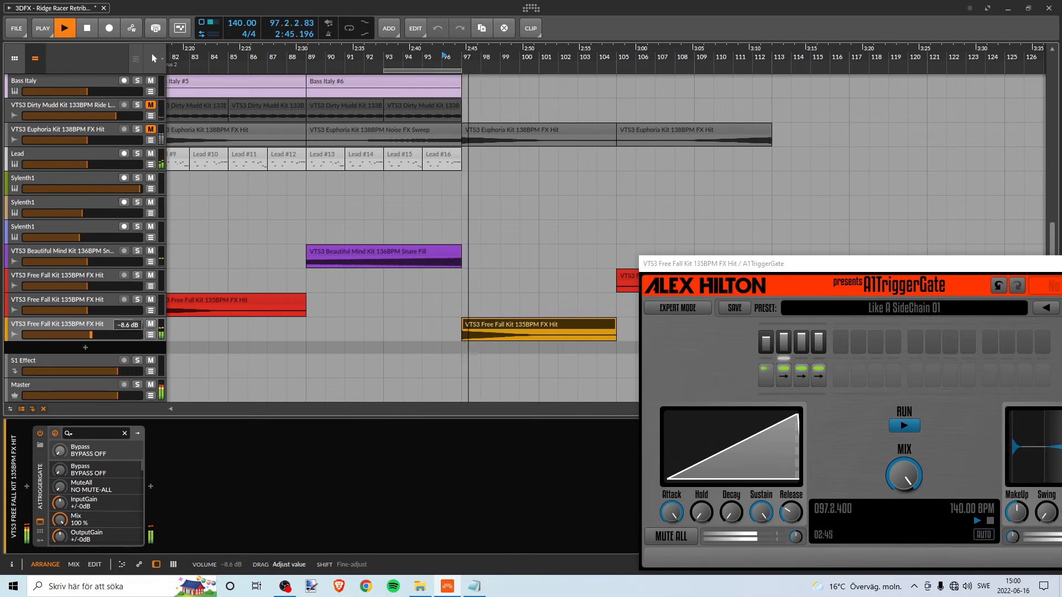
# - Replay the transition into bar 97, stop at bar 98, and close the A1TriggerGate window
pyautogui.press('space')
pyautogui.press('space')
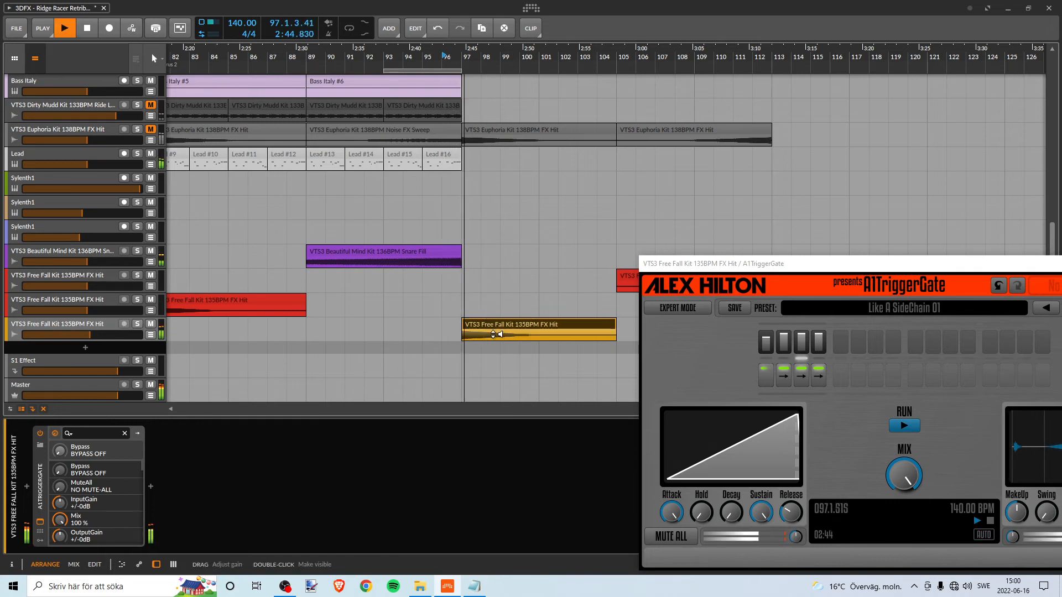
pyautogui.press('space')
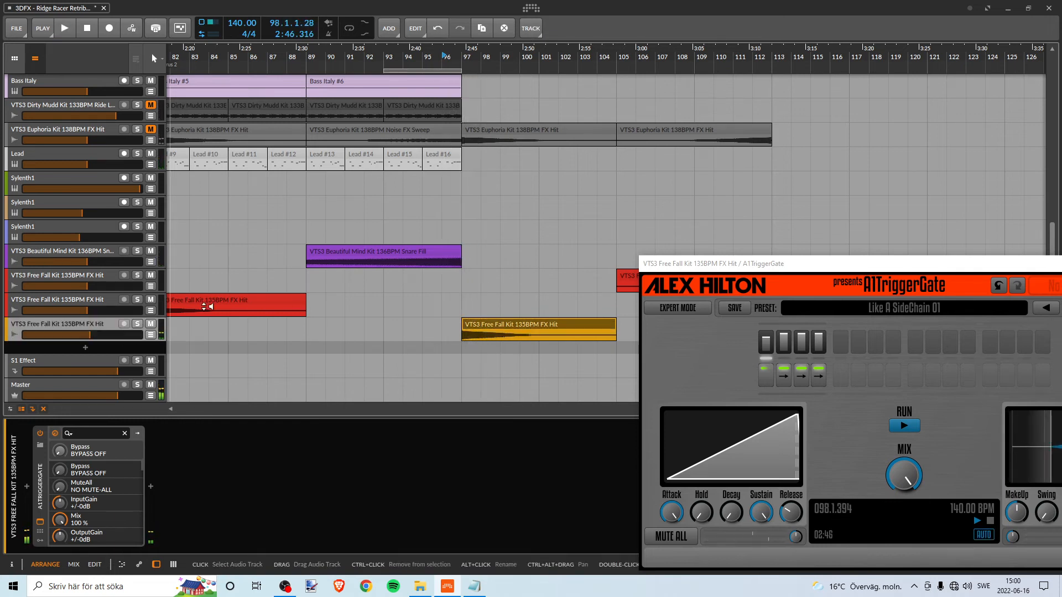
pyautogui.moveTo(742, 270); pyautogui.dragTo(454, 163)
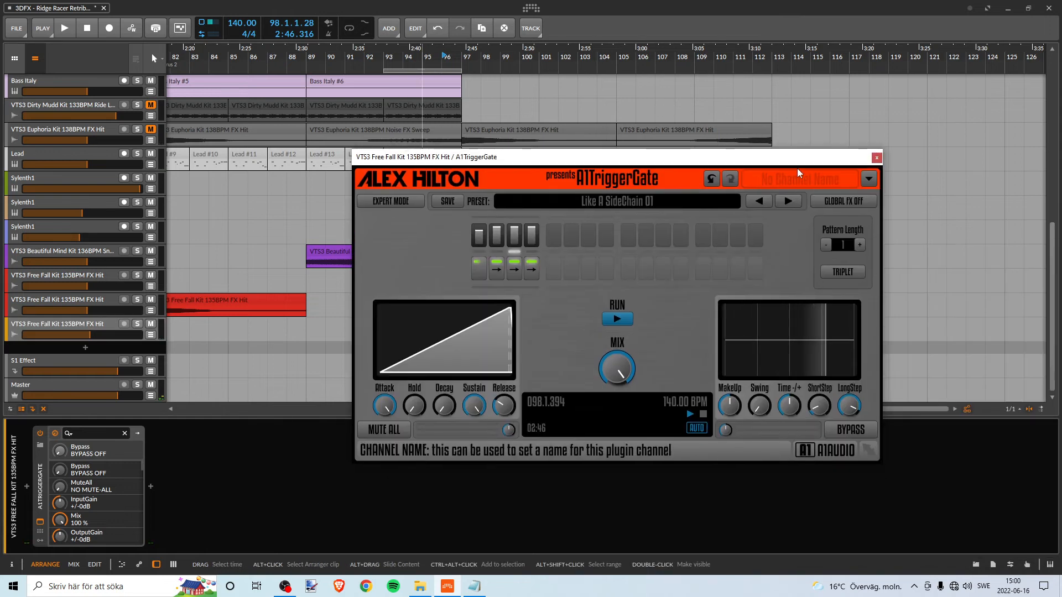
pyautogui.click(870, 157)
# - Duplicate the gated VTS3 Free Fall Kit 135BPM FX Hit track with its A1TriggerGate directly below the original
pyautogui.moveTo(553, 51); pyautogui.dragTo(609, 51)
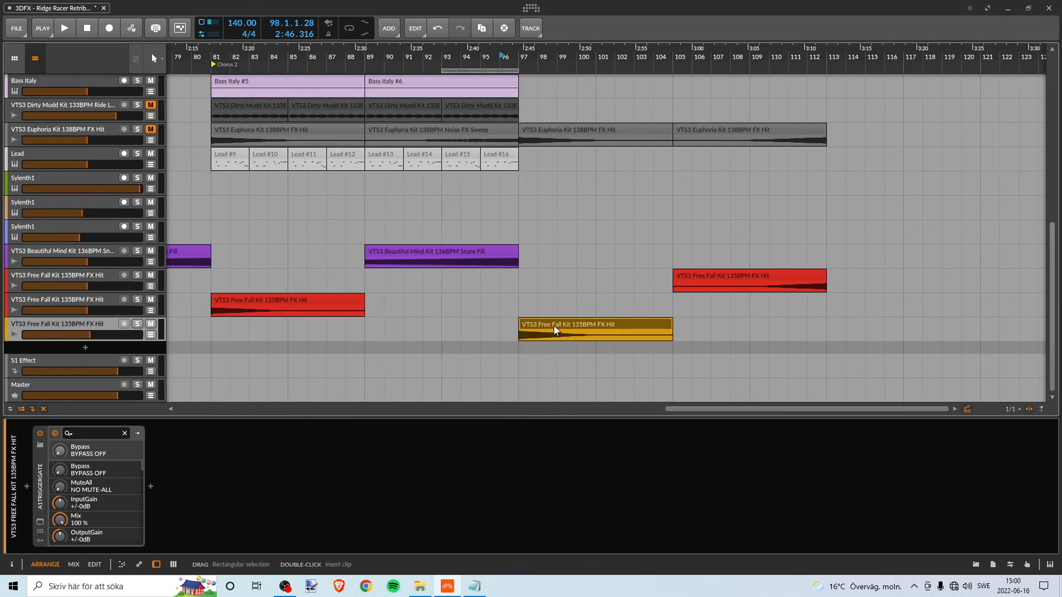
pyautogui.click(41, 492)
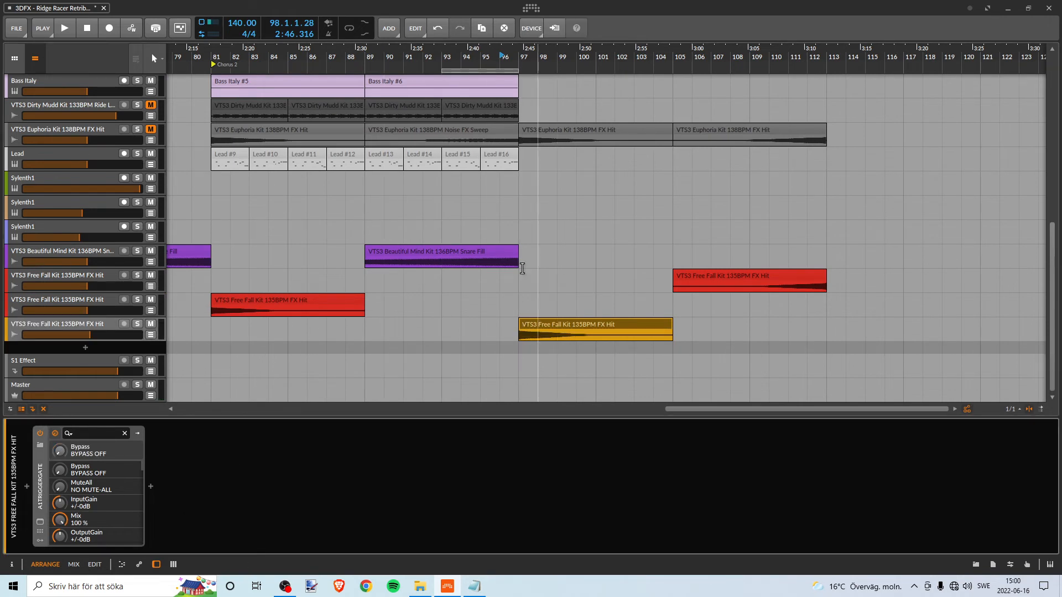
pyautogui.click(91, 323)
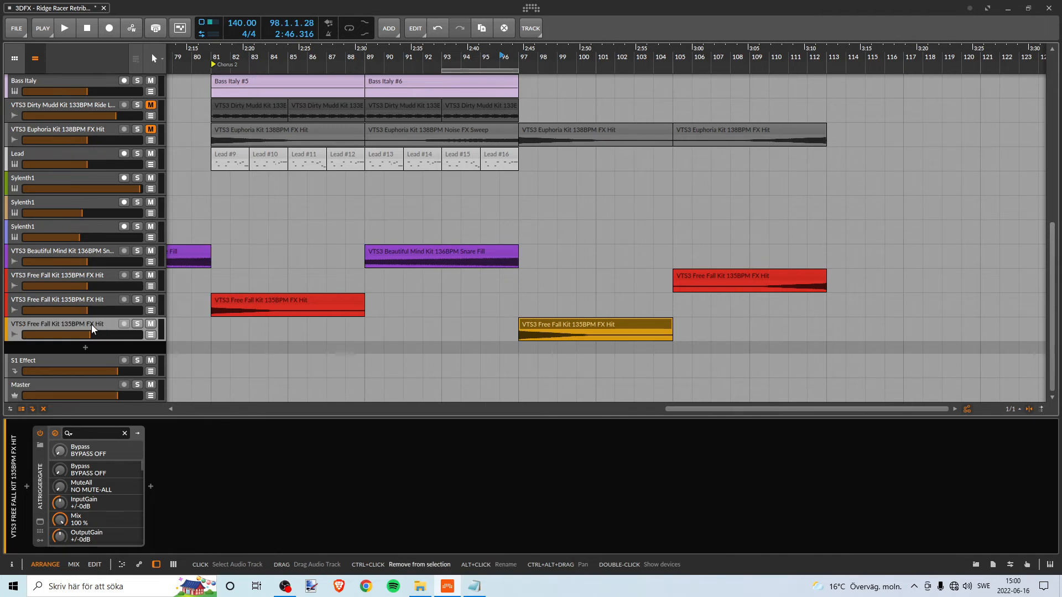
pyautogui.moveTo(91, 324); pyautogui.dragTo(91, 347)
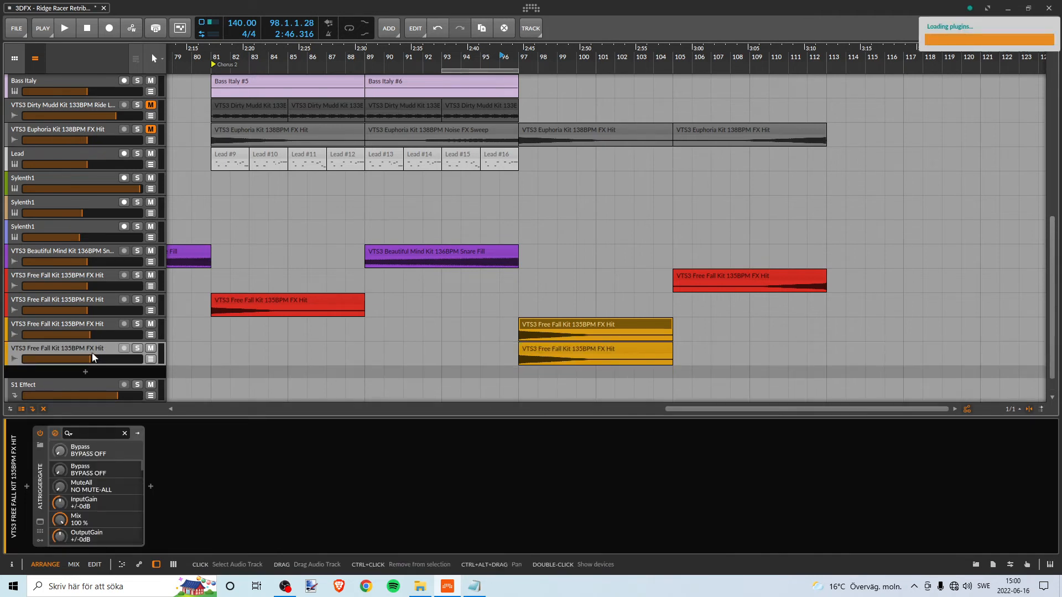
# - Move the upper gated track's FX Hit clip back to start at bar 89 and reverse it
pyautogui.click(94, 323)
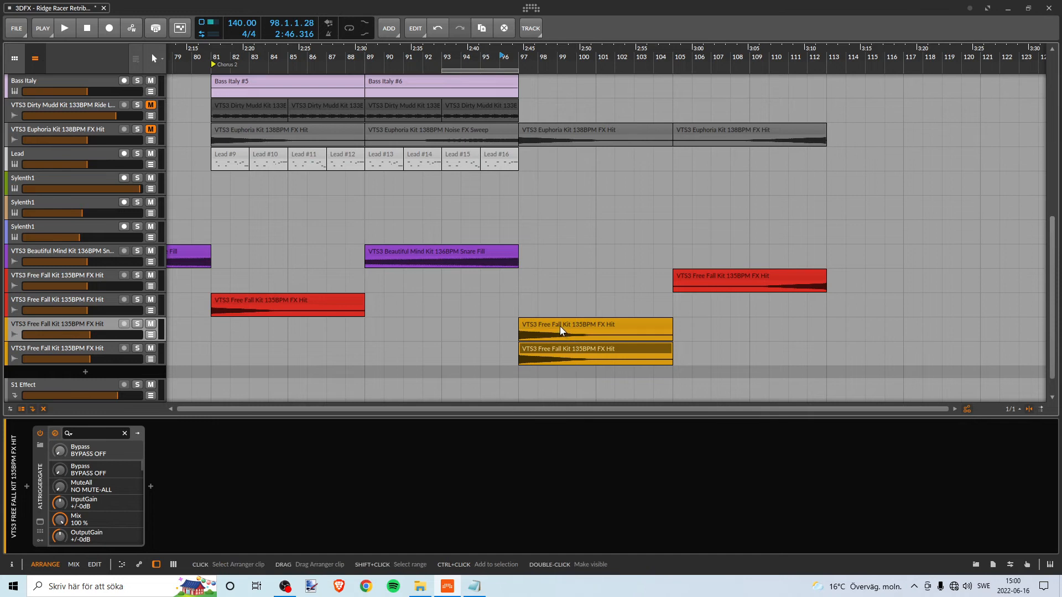
pyautogui.moveTo(560, 326); pyautogui.dragTo(406, 324)
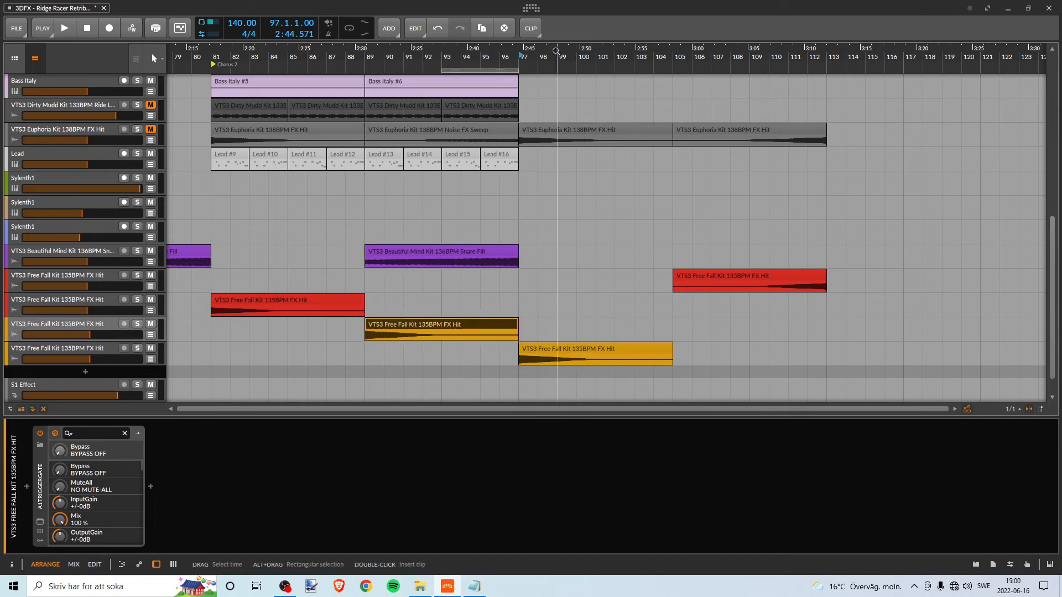
pyautogui.rightClick(508, 327)
pyautogui.click(554, 107)
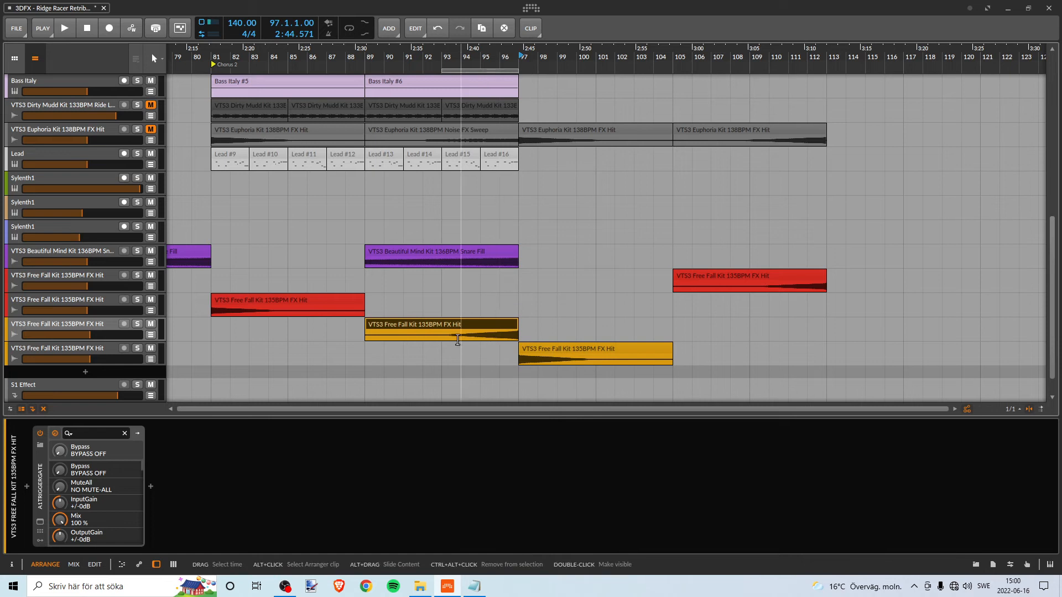
# - Play the build-up from bar 89 into bar 97, soloing the reversed FX Hit track for part of it
pyautogui.doubleClick(96, 322)
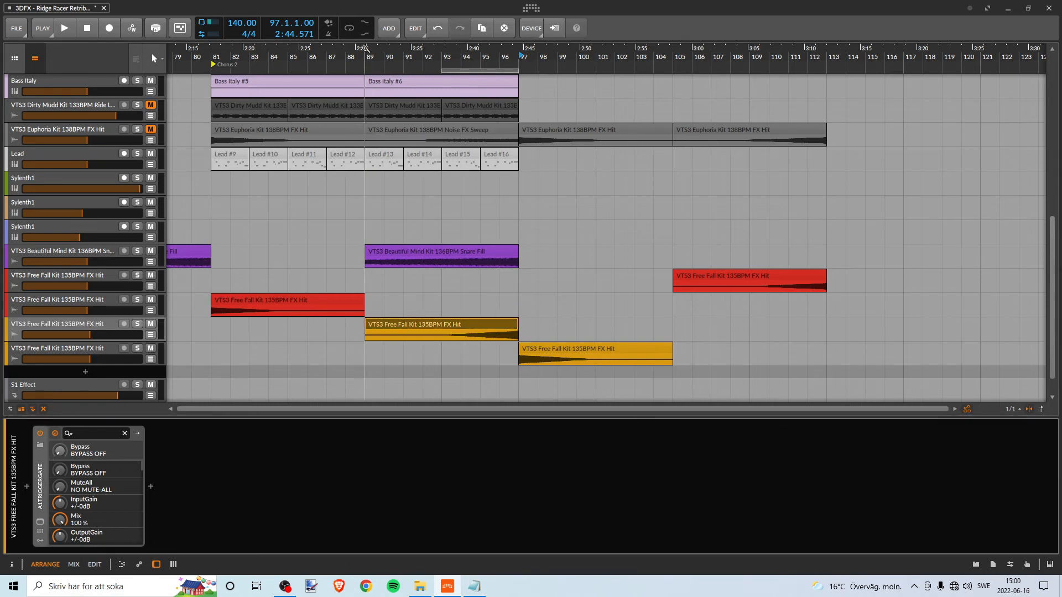
pyautogui.press('space')
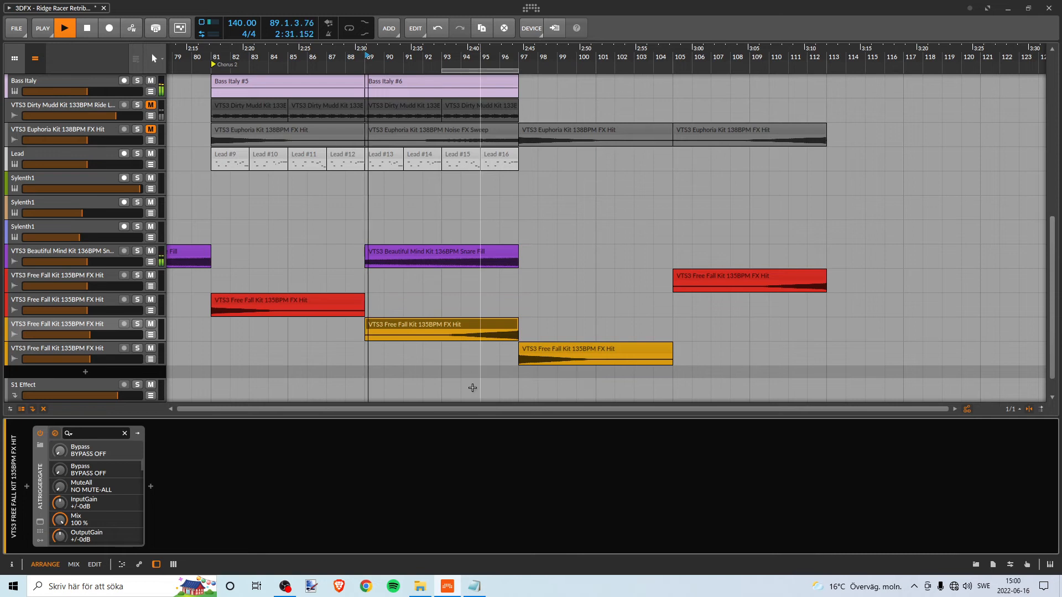
pyautogui.click(137, 324)
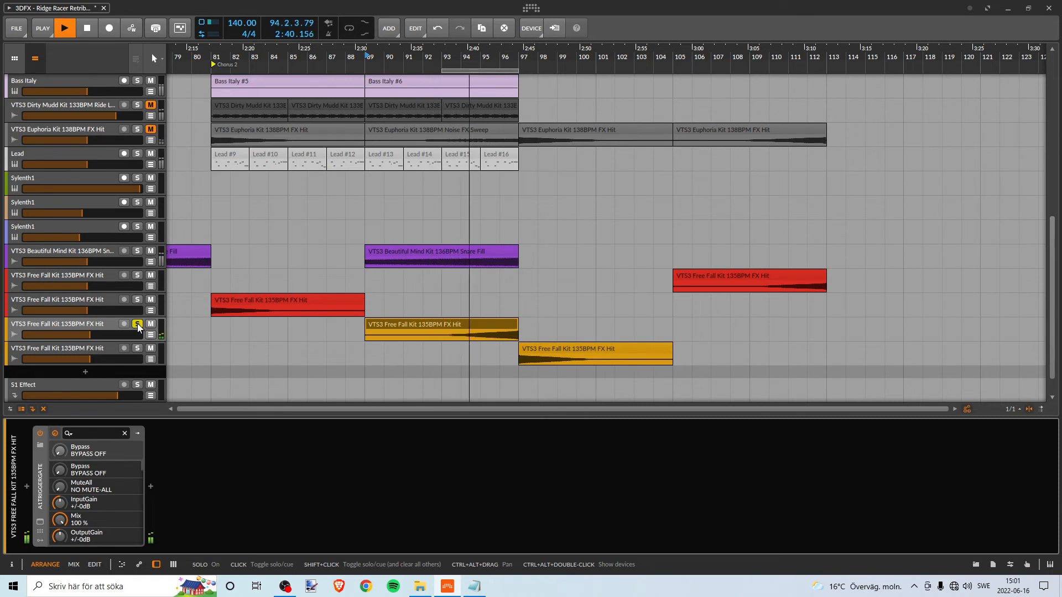
pyautogui.click(137, 324)
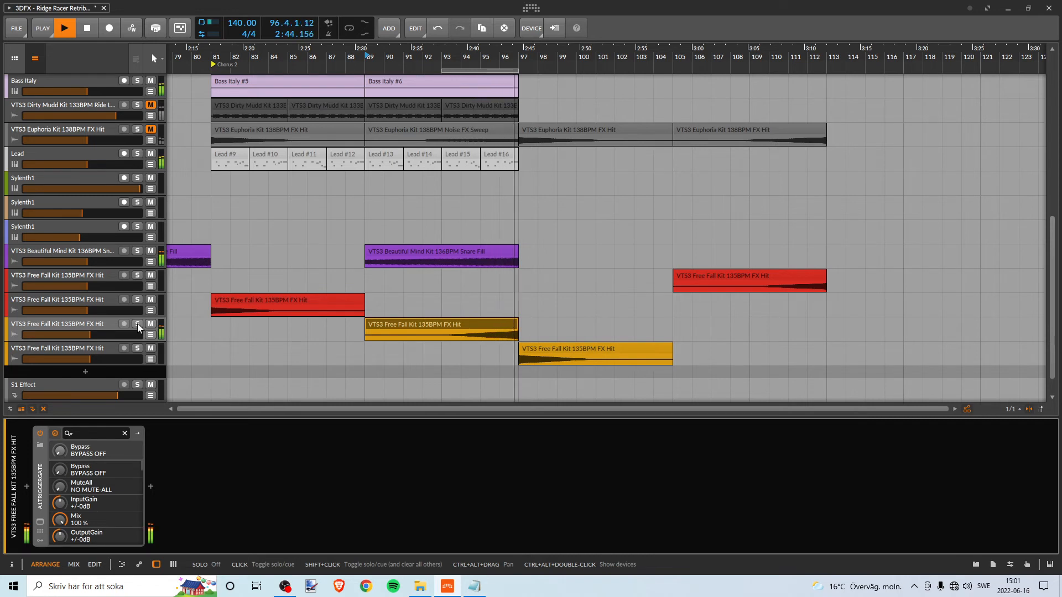
pyautogui.press('space')
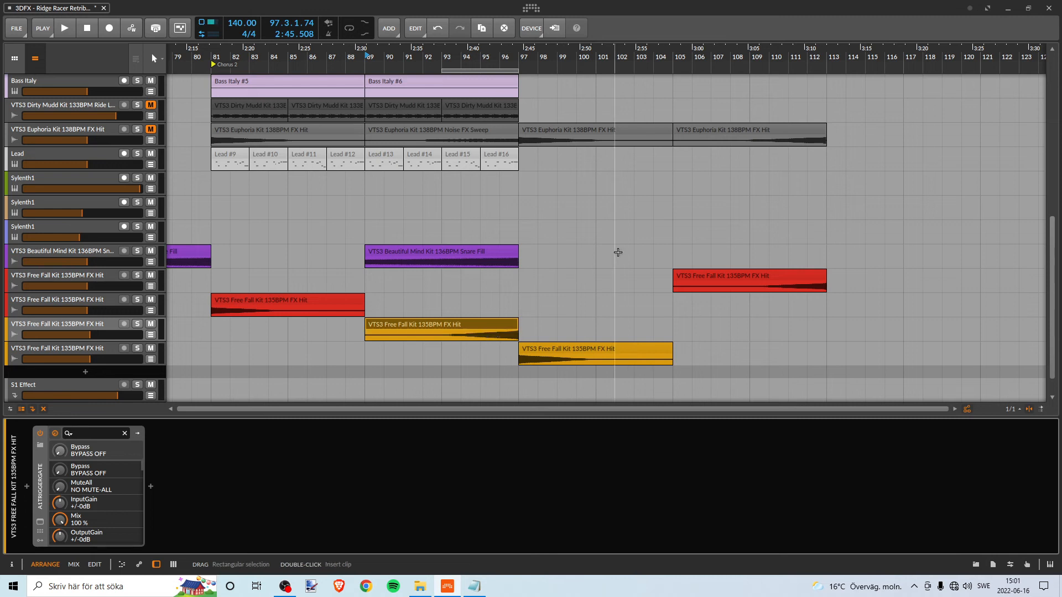
# - Try ending the reversed FX Hit clip at bar 96, listen to the transition, and restore its end to bar 97
pyautogui.moveTo(465, 74)
pyautogui.mouseDown()
pyautogui.moveTo(437, 74)
pyautogui.moveTo(468, 71)
pyautogui.mouseUp()
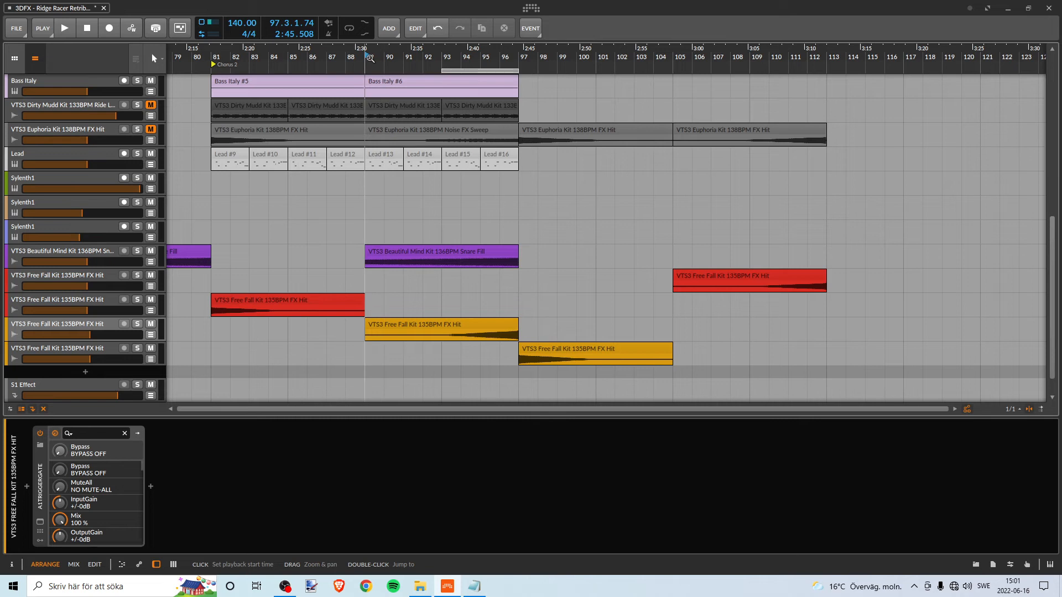
pyautogui.click(510, 327)
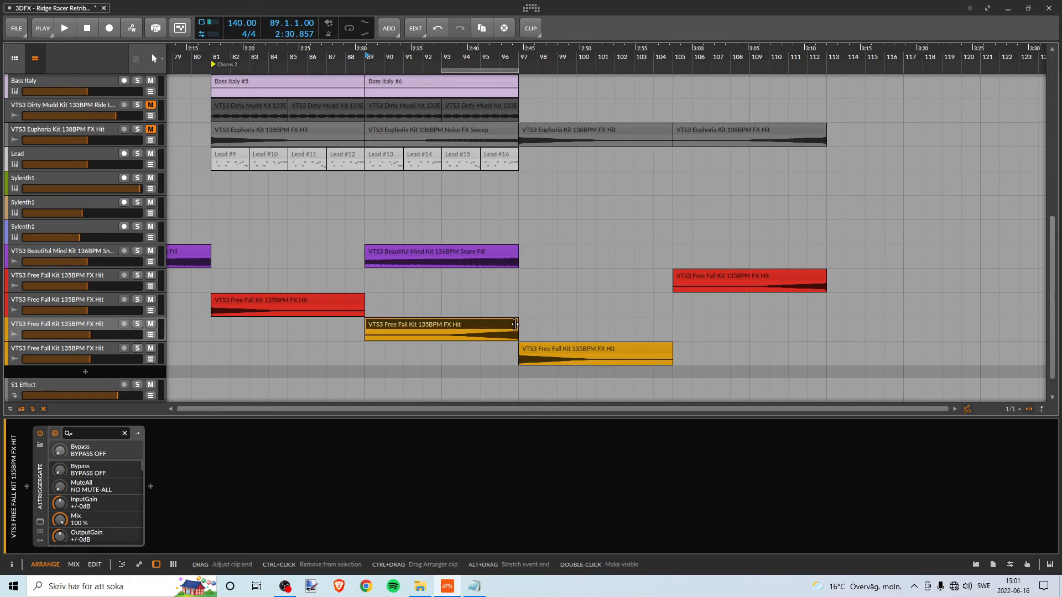
pyautogui.moveTo(515, 325); pyautogui.dragTo(501, 327)
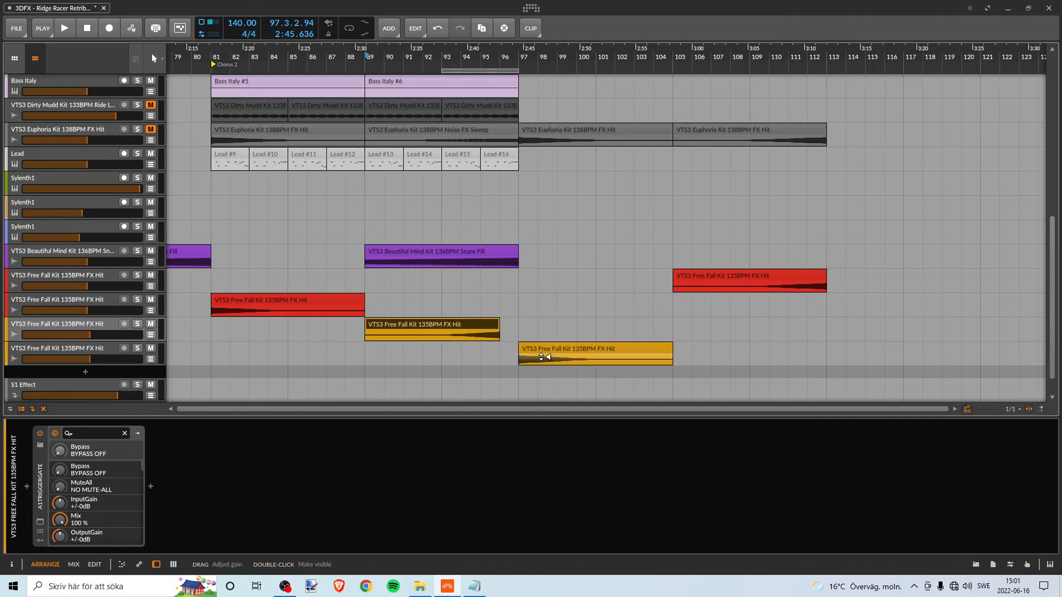
pyautogui.press('space')
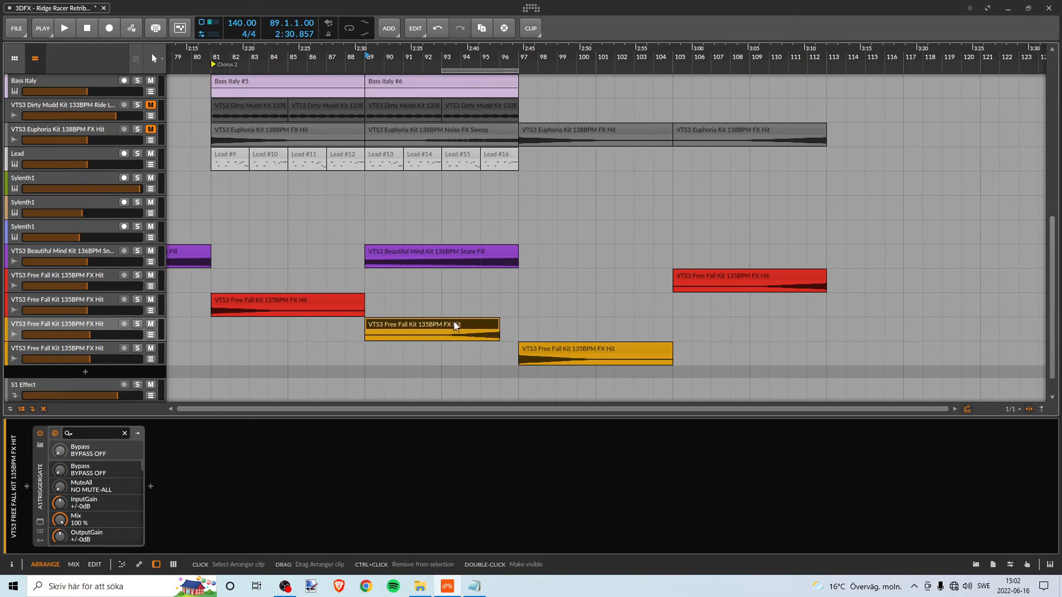
pyautogui.moveTo(499, 326); pyautogui.dragTo(518, 326)
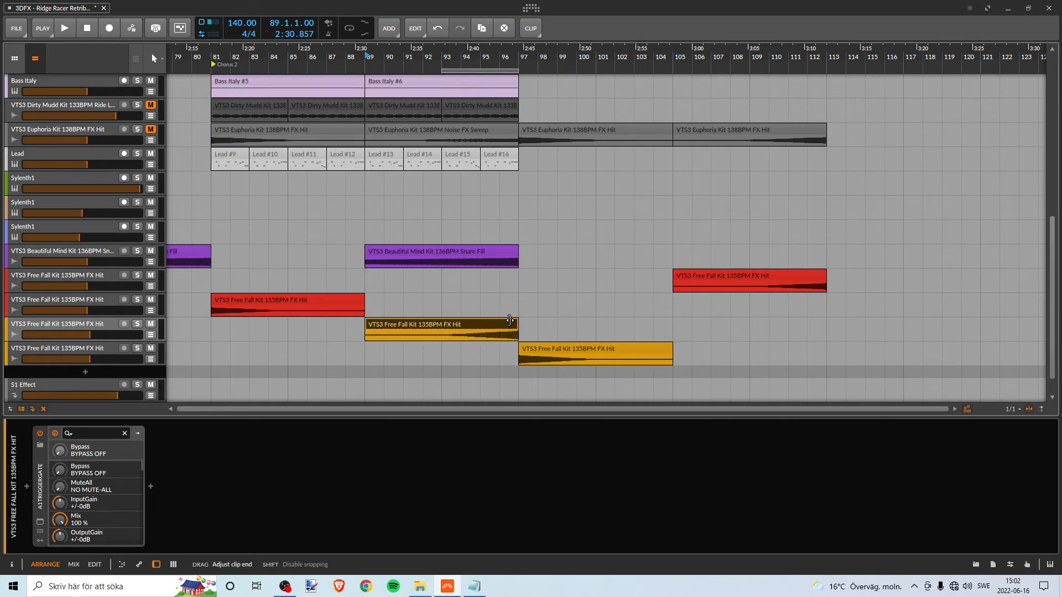
# - Open the reversed FX Hit track's A1TriggerGate, move its window aside, switch the device off, and play from bar 93
pyautogui.doubleClick(83, 329)
pyautogui.click(40, 522)
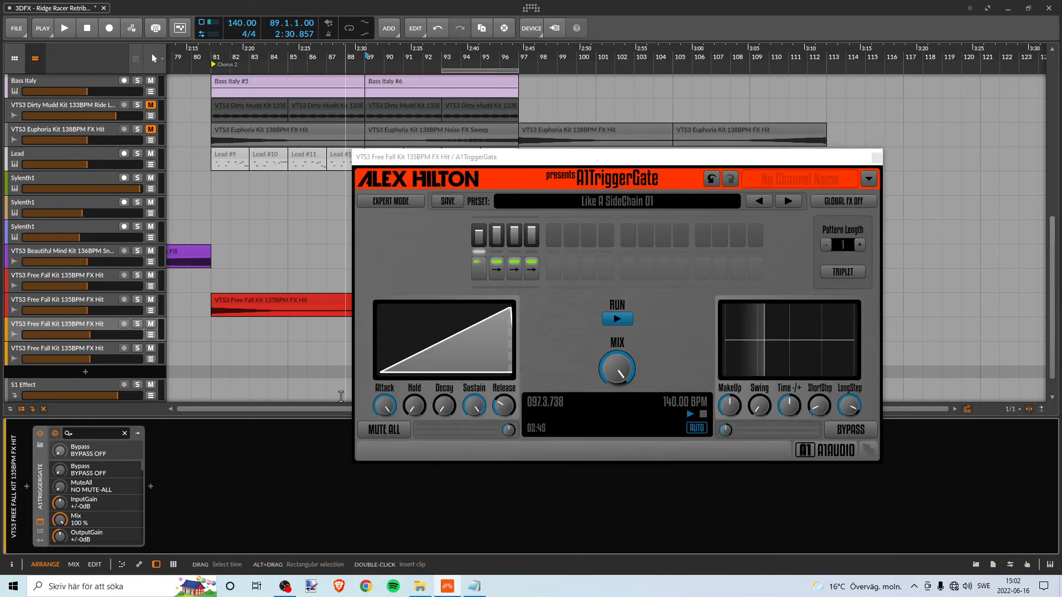
pyautogui.moveTo(468, 161); pyautogui.dragTo(705, 233)
pyautogui.click(49, 457)
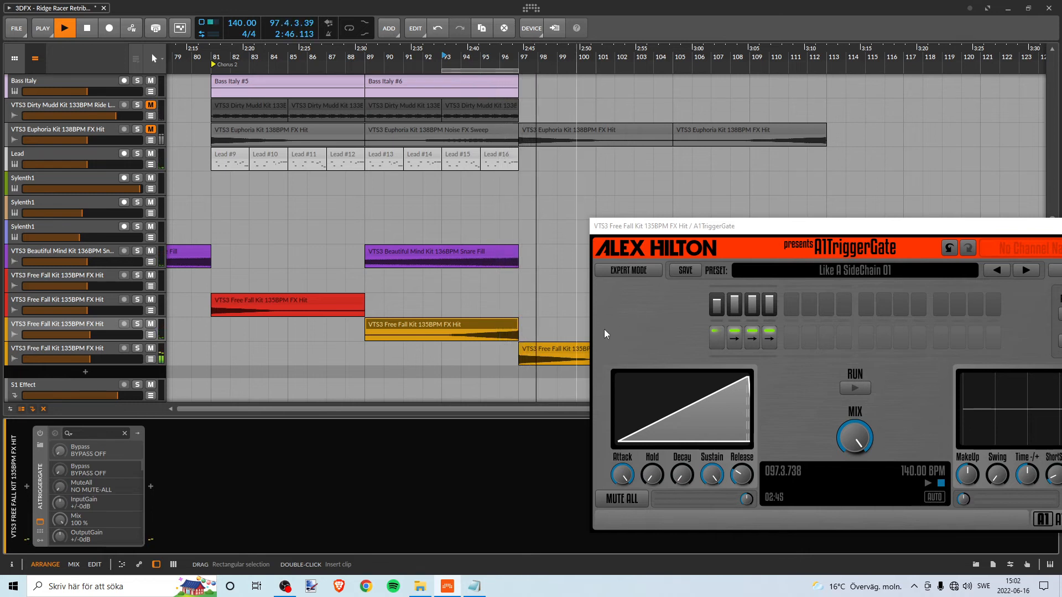
pyautogui.press('space')
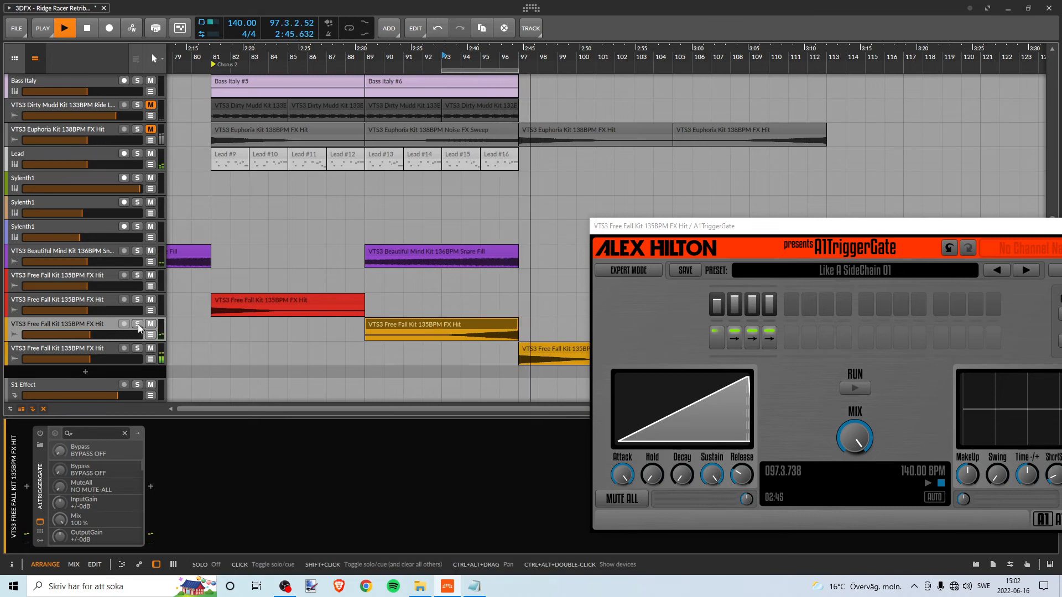
# - Compare the reversed FX Hit from bar 89 with A1TriggerGate switched on and off, leaving the gate off
pyautogui.click(40, 434)
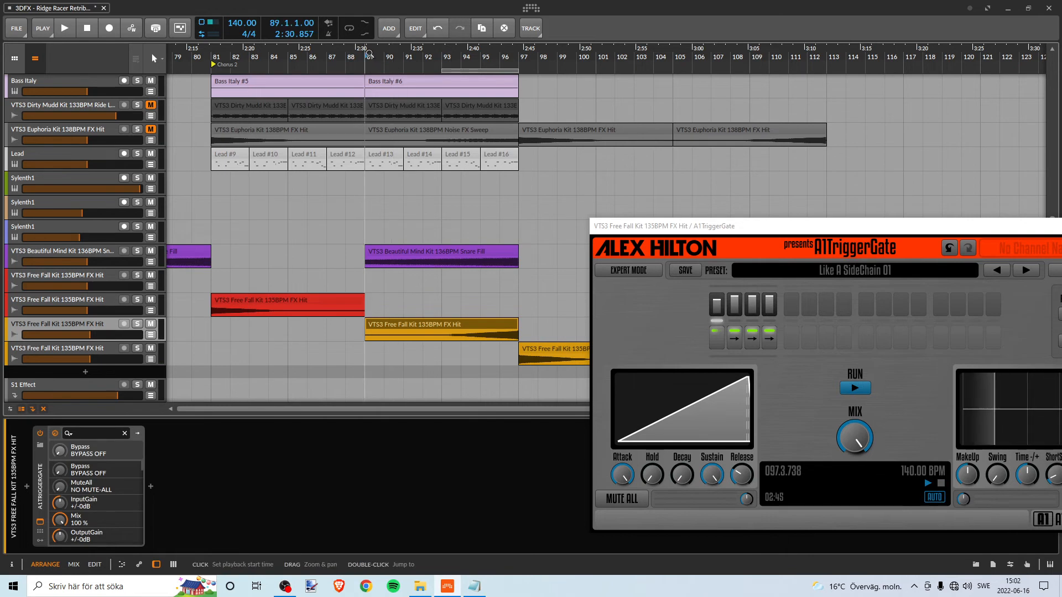
pyautogui.click(369, 53)
pyautogui.press('space')
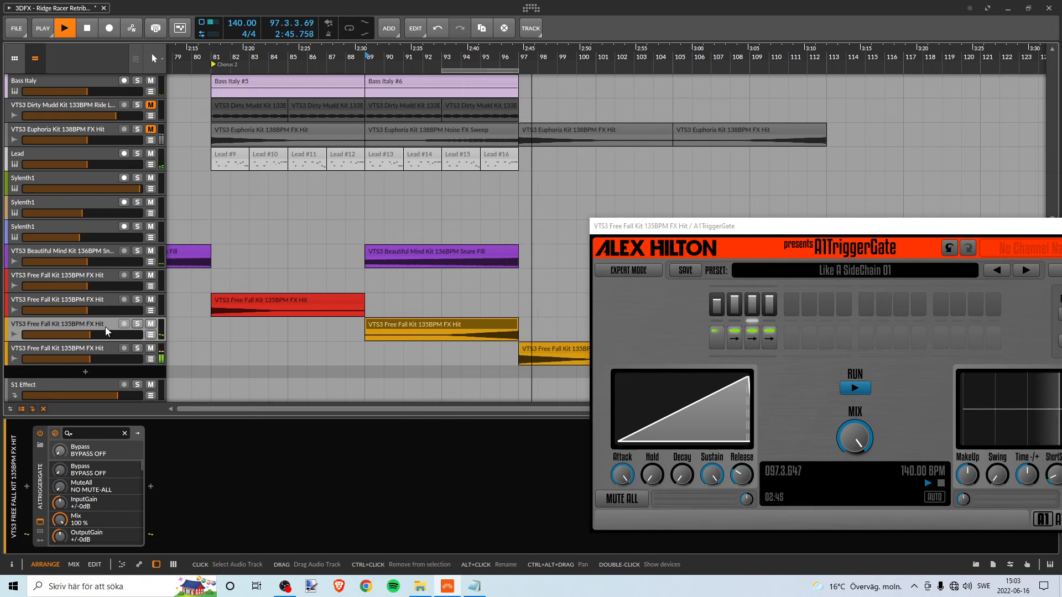
pyautogui.press('space')
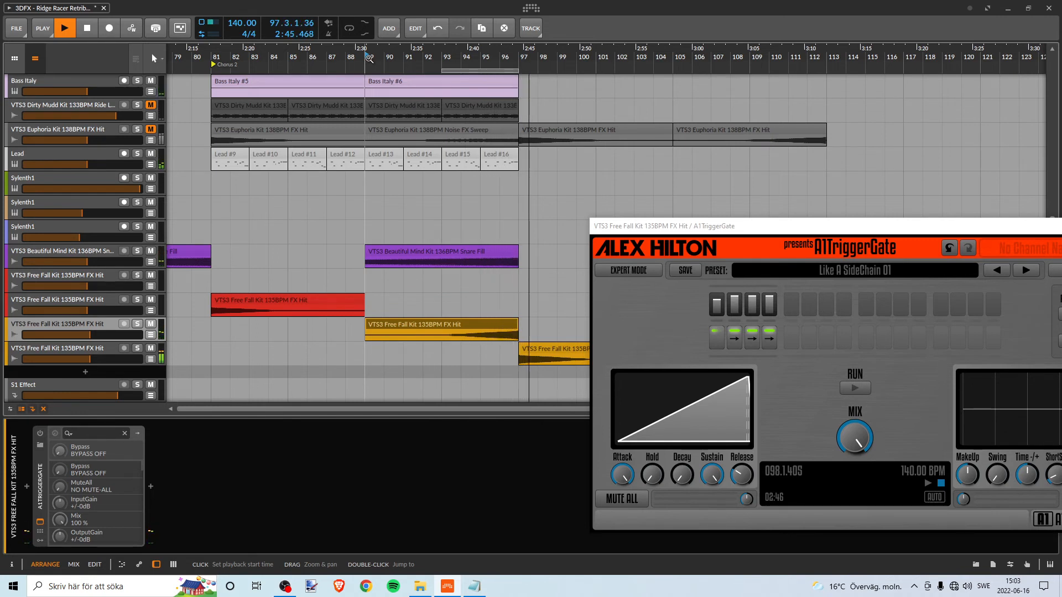
pyautogui.press('space')
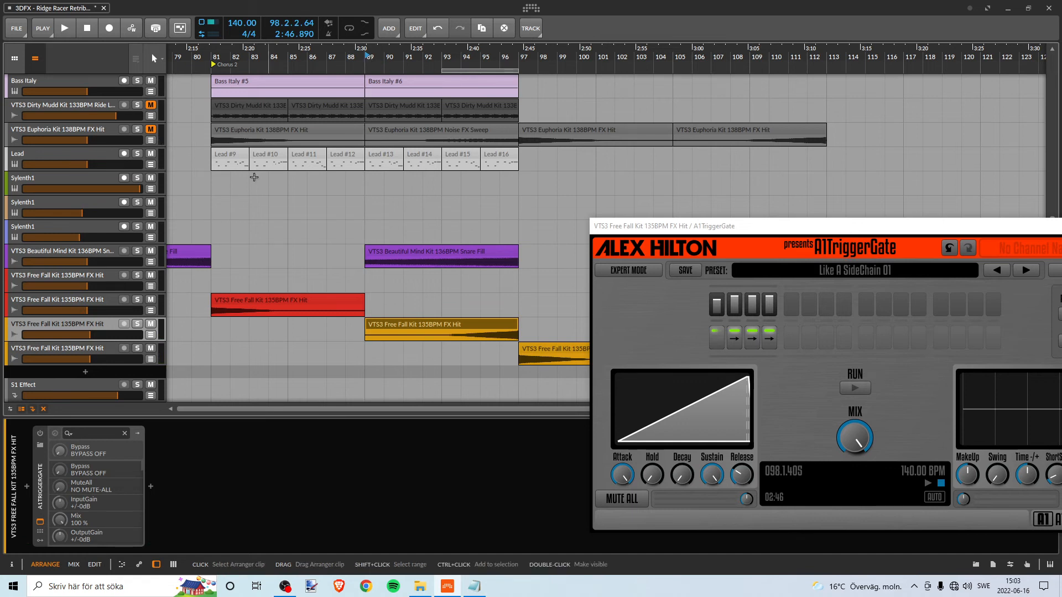
# - Check the gate's on/off state on both orange FX Hit tracks and save the project
pyautogui.click(85, 355)
pyautogui.click(90, 325)
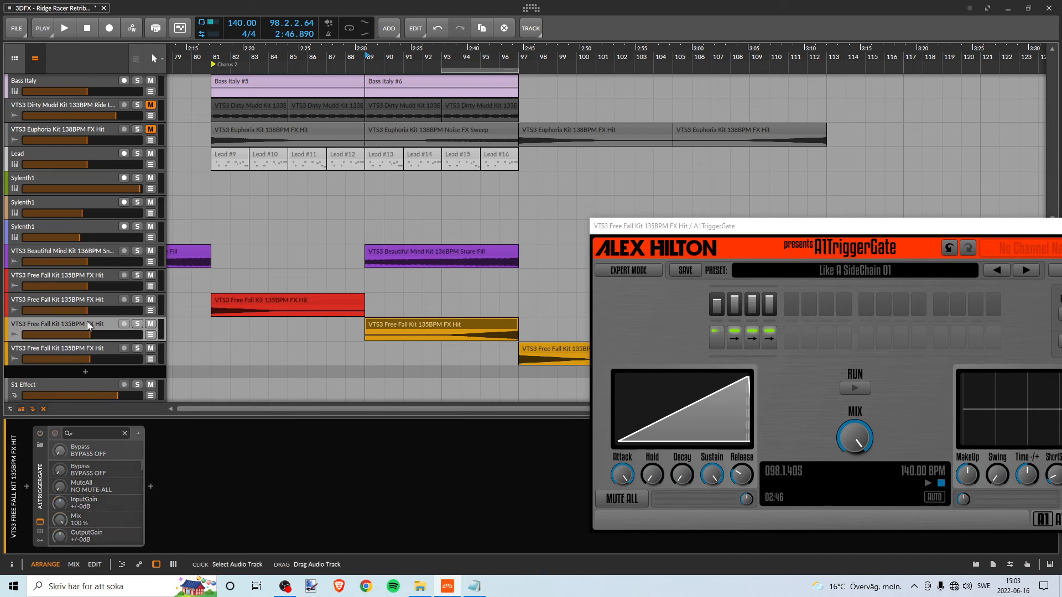
pyautogui.click(92, 350)
pyautogui.click(89, 325)
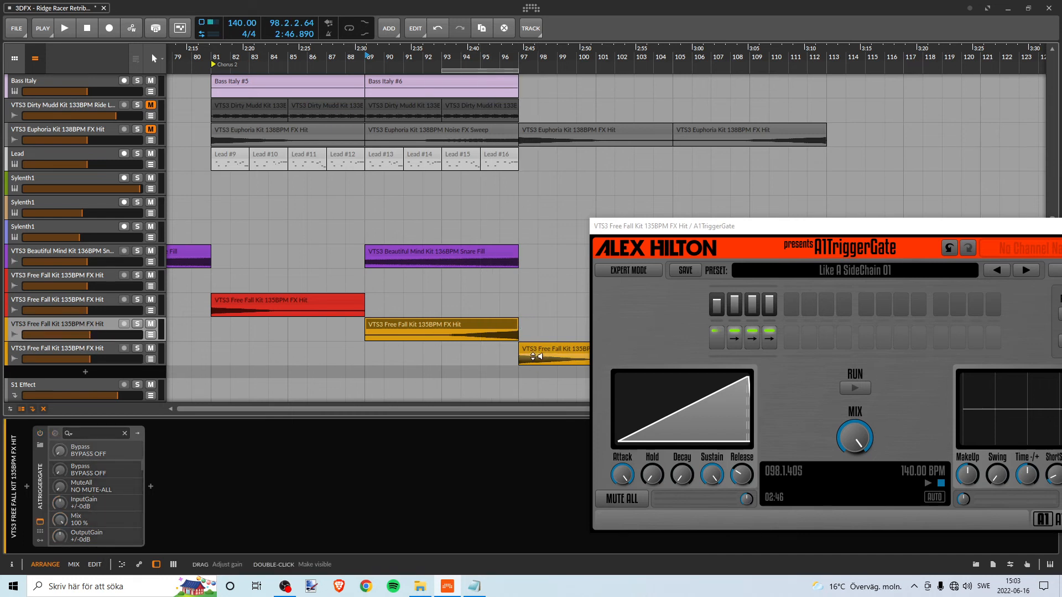
pyautogui.click(20, 33)
pyautogui.click(34, 81)
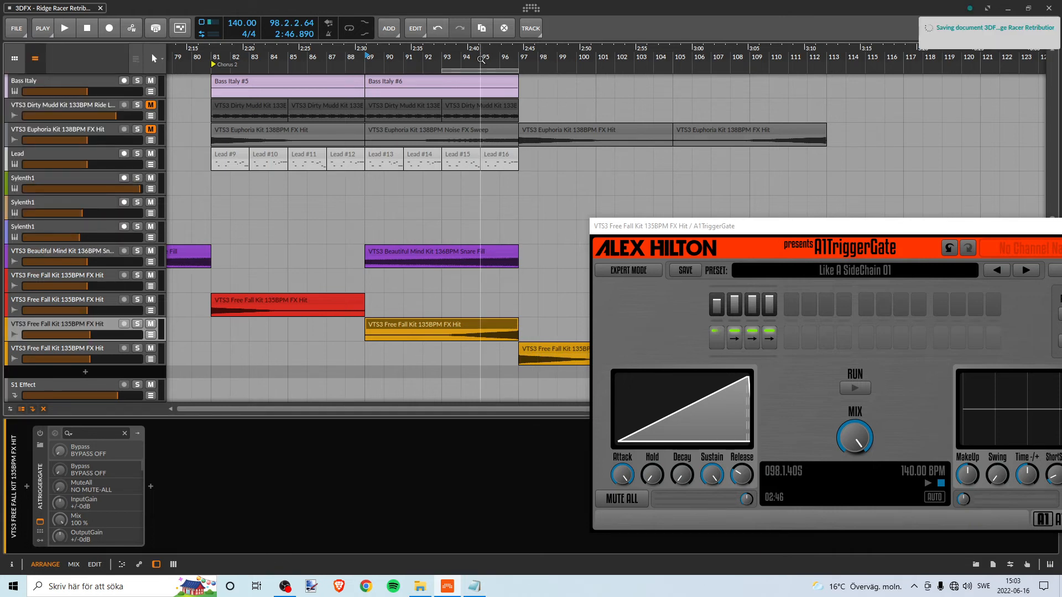
# - Close the A1TriggerGate window and play the copied Bridge from bar 97 with the upper tracks in view
pyautogui.moveTo(481, 59); pyautogui.dragTo(357, 62)
pyautogui.moveTo(752, 230); pyautogui.dragTo(536, 236)
pyautogui.click(902, 233)
pyautogui.moveTo(357, 59); pyautogui.dragTo(335, 61)
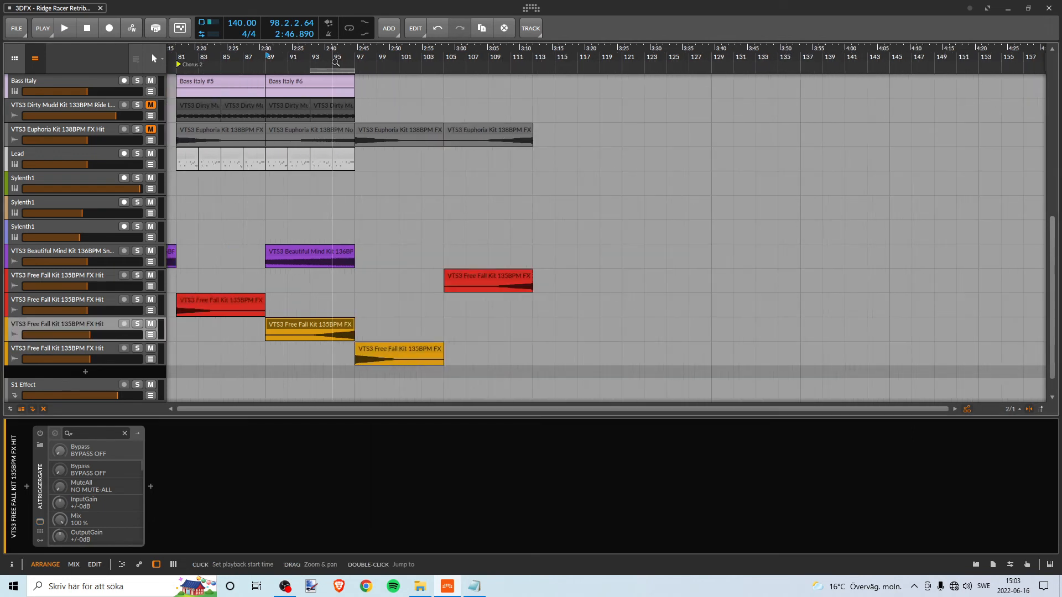
pyautogui.scroll(5, 390, 91)
pyautogui.click(357, 54)
pyautogui.press('space')
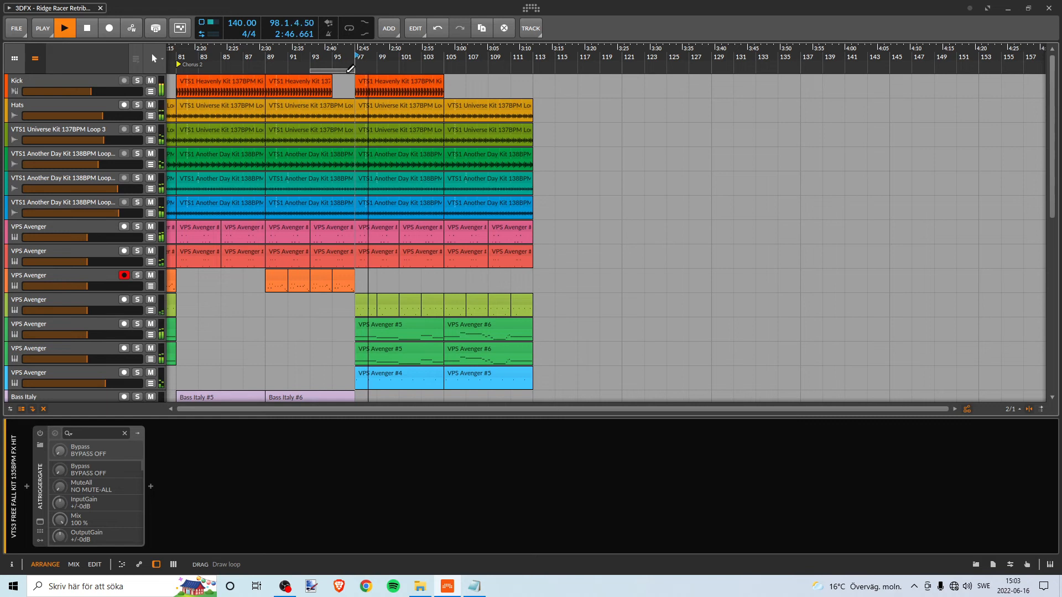
# - Set the loop region to bars 97 to 105 during playback and look through the Bridge's tracks
pyautogui.moveTo(350, 69); pyautogui.dragTo(376, 69)
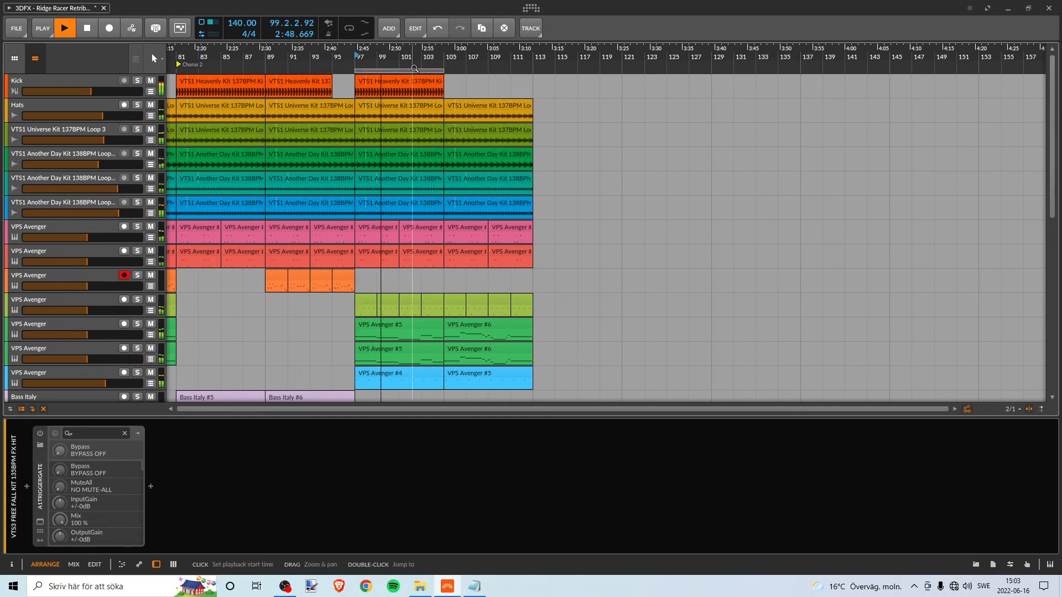
pyautogui.click(426, 69)
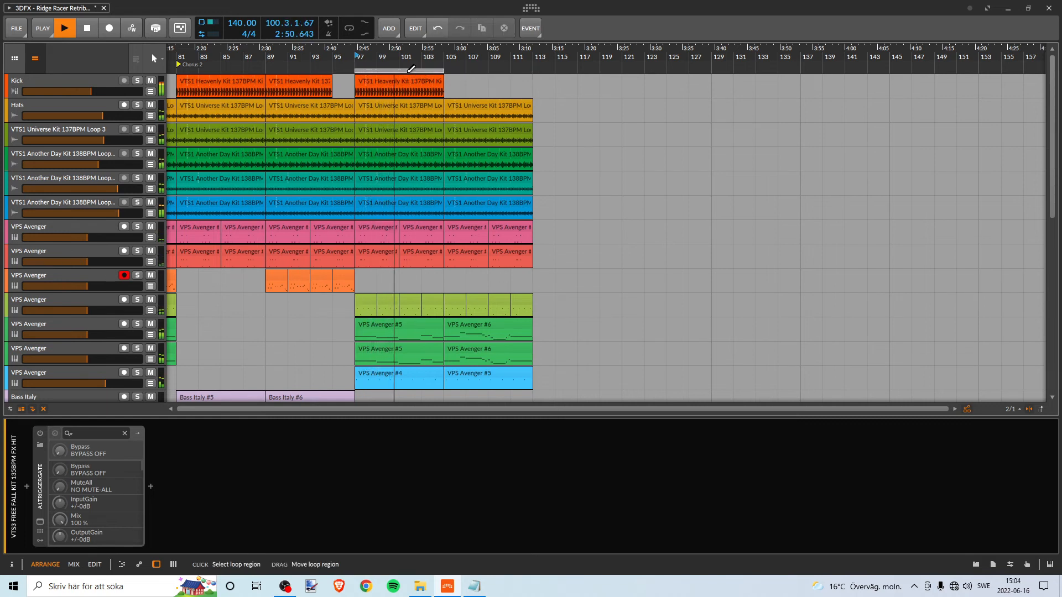
pyautogui.scroll(-10, 433, 98)
pyautogui.scroll(10, 463, 174)
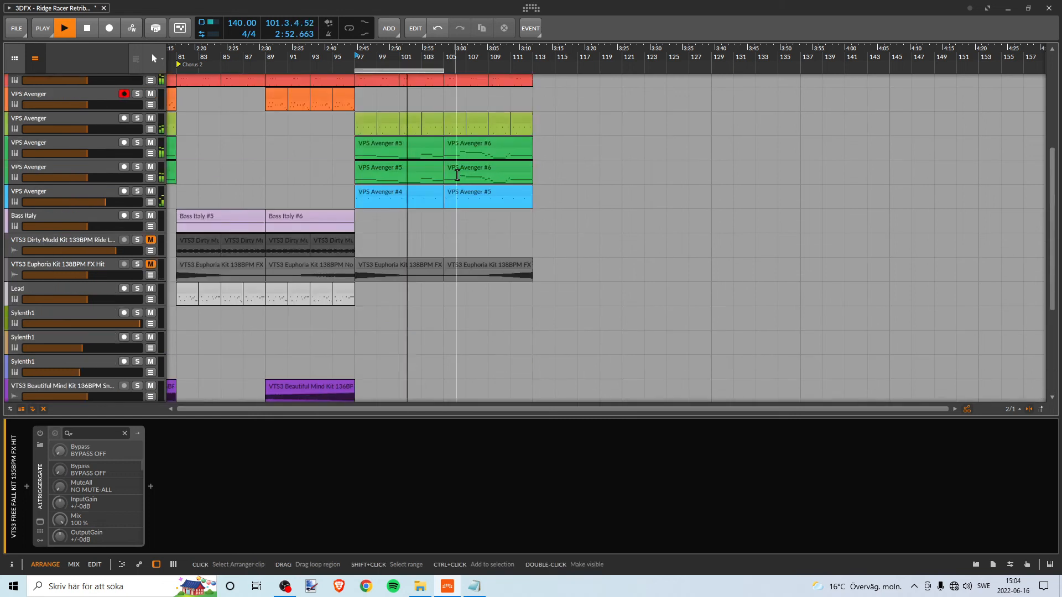
# - Listen through the Bridge to about bar 112 while checking its tracks in the arranger and the mixer
pyautogui.press('Tab')
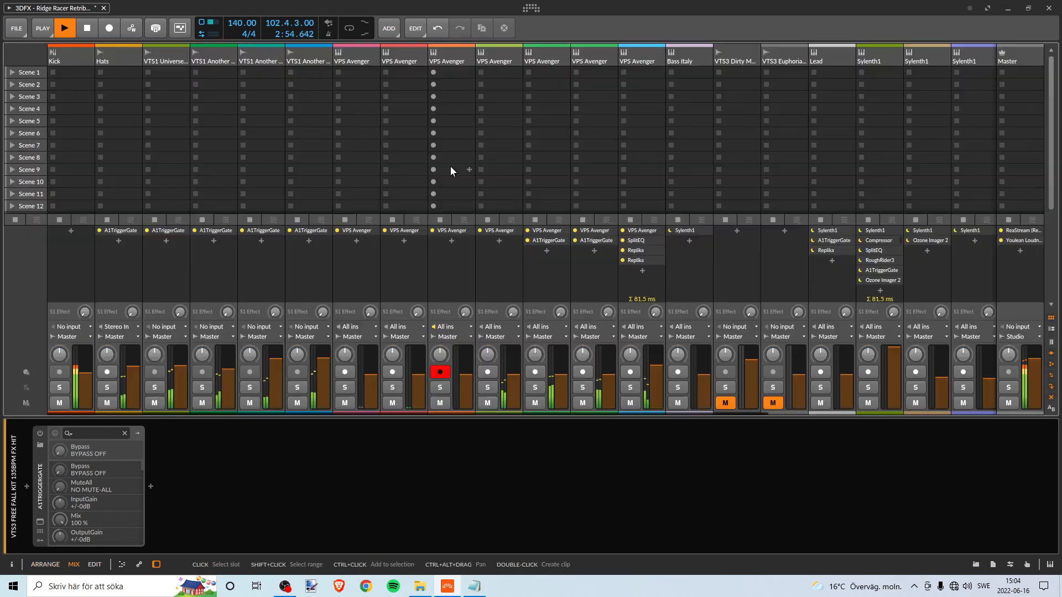
pyautogui.press('Tab')
pyautogui.scroll(-3, 442, 214)
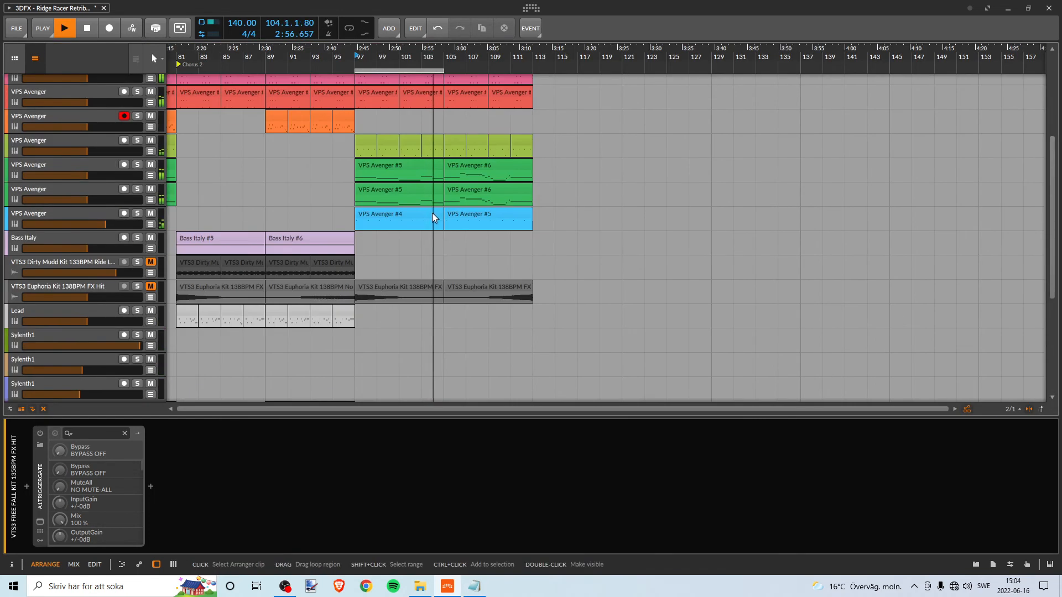
pyautogui.scroll(3, 433, 213)
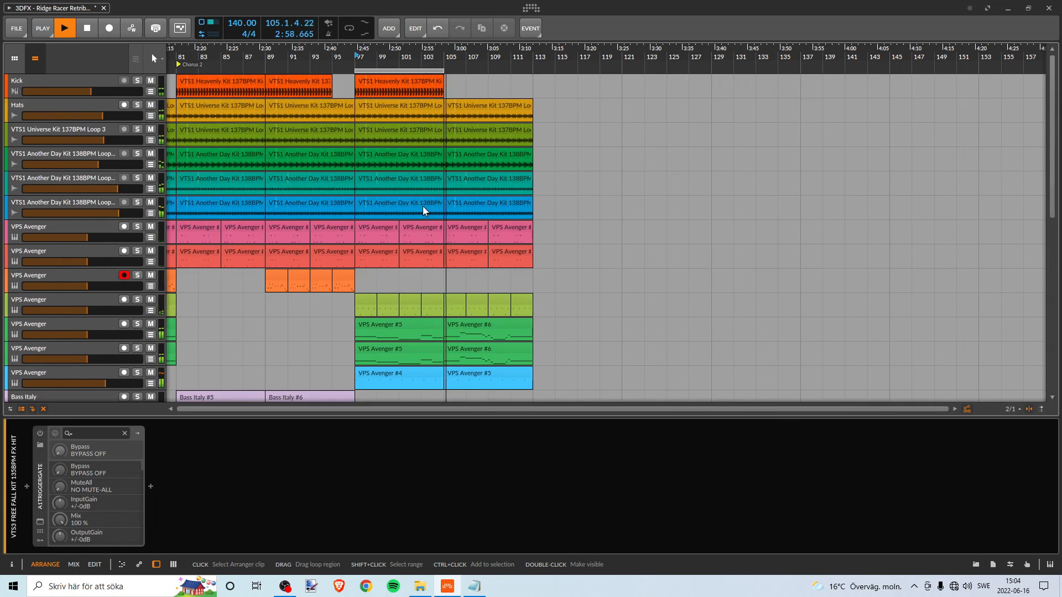
pyautogui.scroll(-3, 423, 205)
pyautogui.scroll(3, 424, 204)
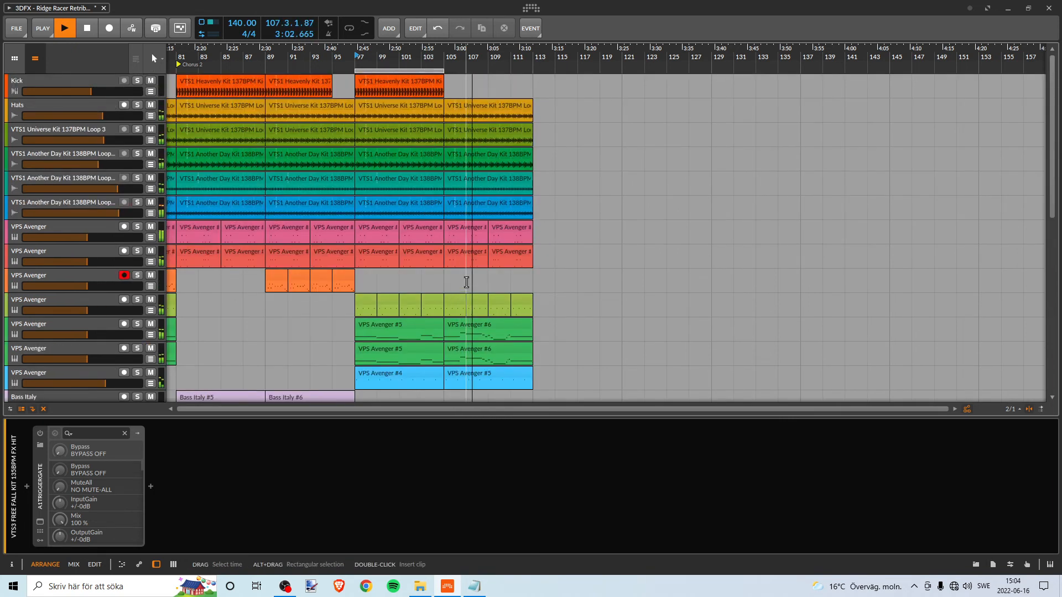
pyautogui.scroll(-3, 467, 277)
pyautogui.scroll(-1, 465, 279)
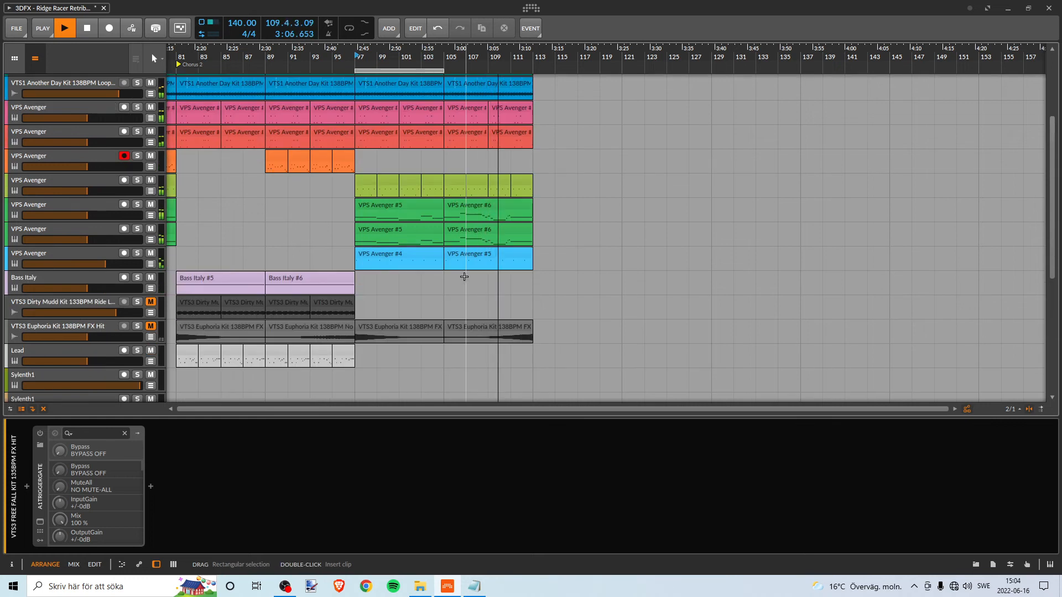
pyautogui.scroll(-1, 465, 276)
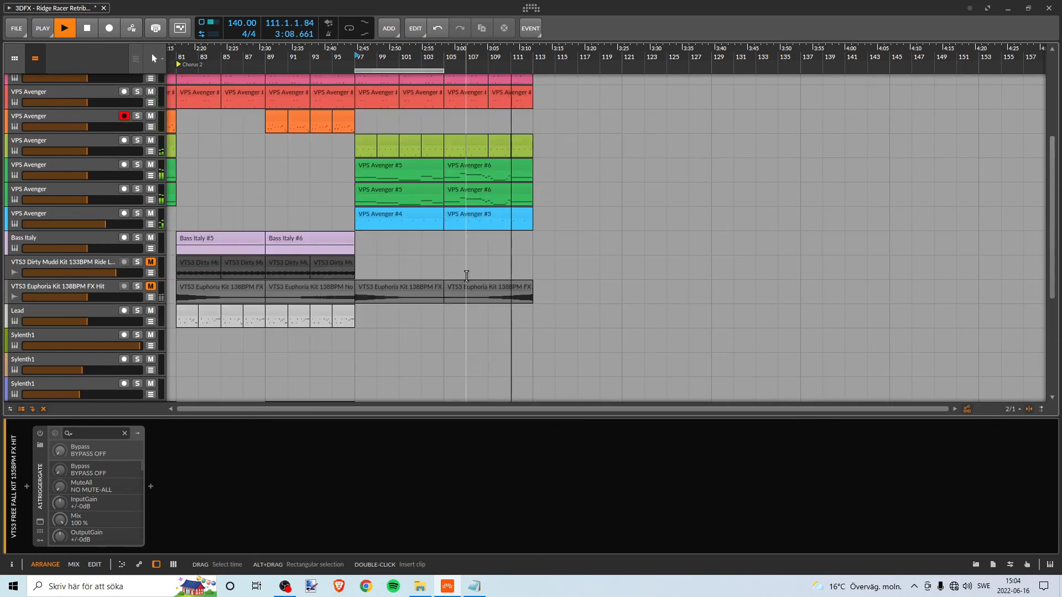
pyautogui.scroll(1, 464, 276)
pyautogui.press('space')
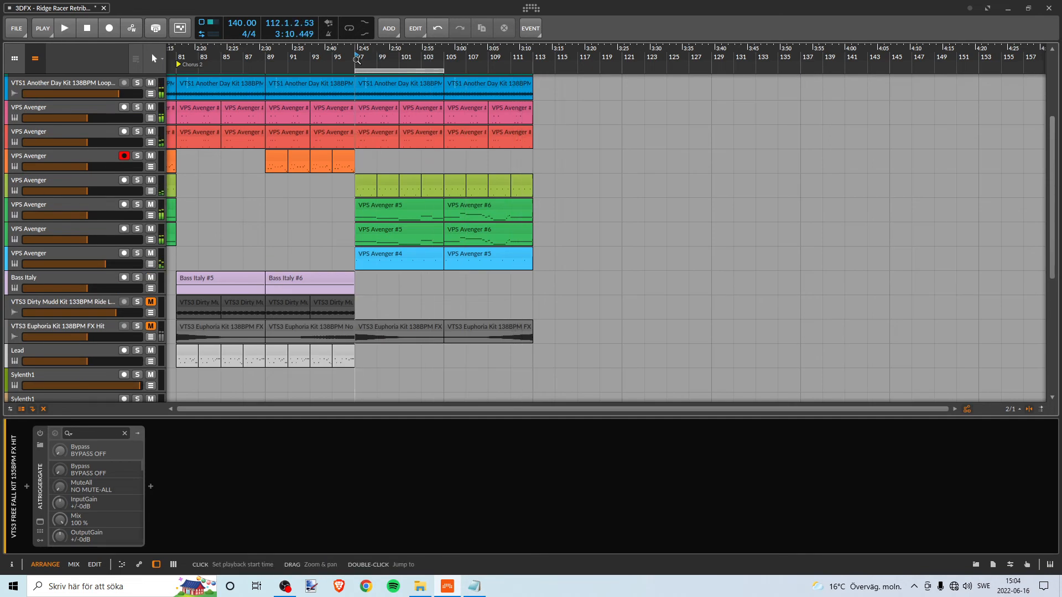
# - Audition the blue VPS Avenger track soloed from bar 97, then toggle its mute while checking its two Bridge clips
pyautogui.click(137, 253)
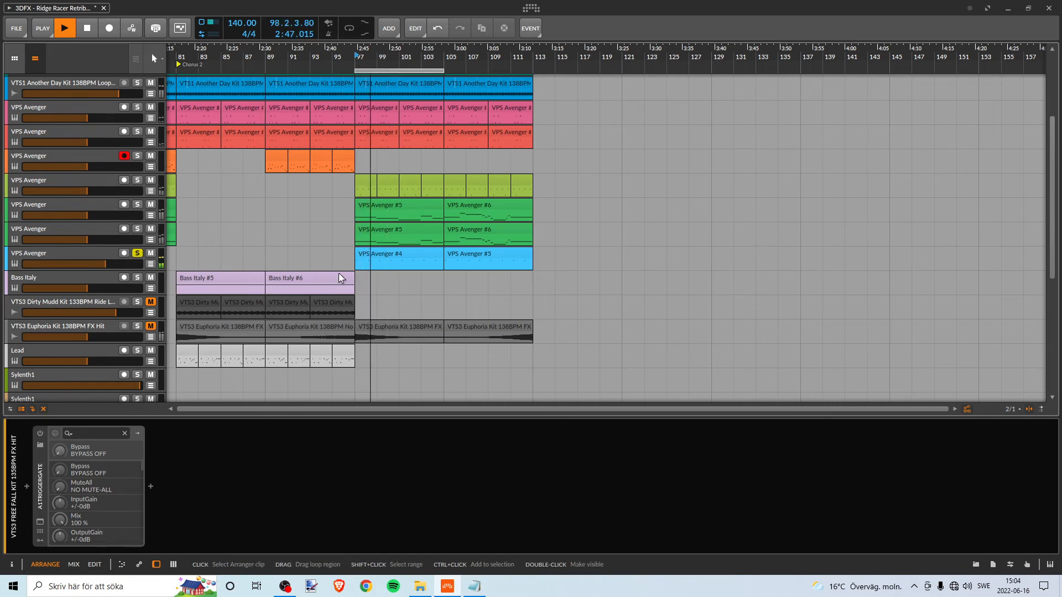
pyautogui.press('space')
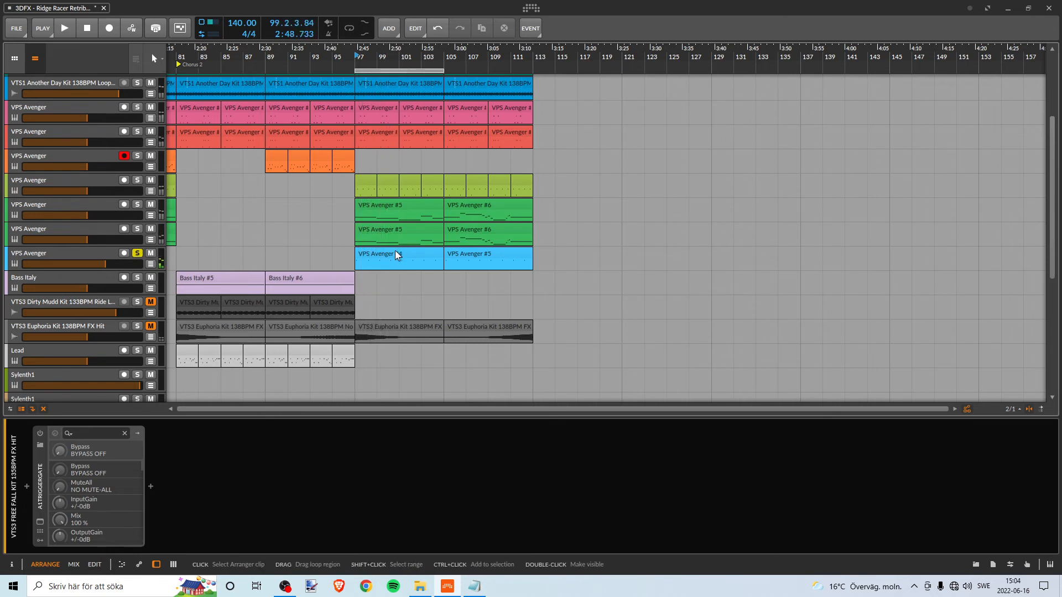
pyautogui.click(396, 254)
pyautogui.click(149, 255)
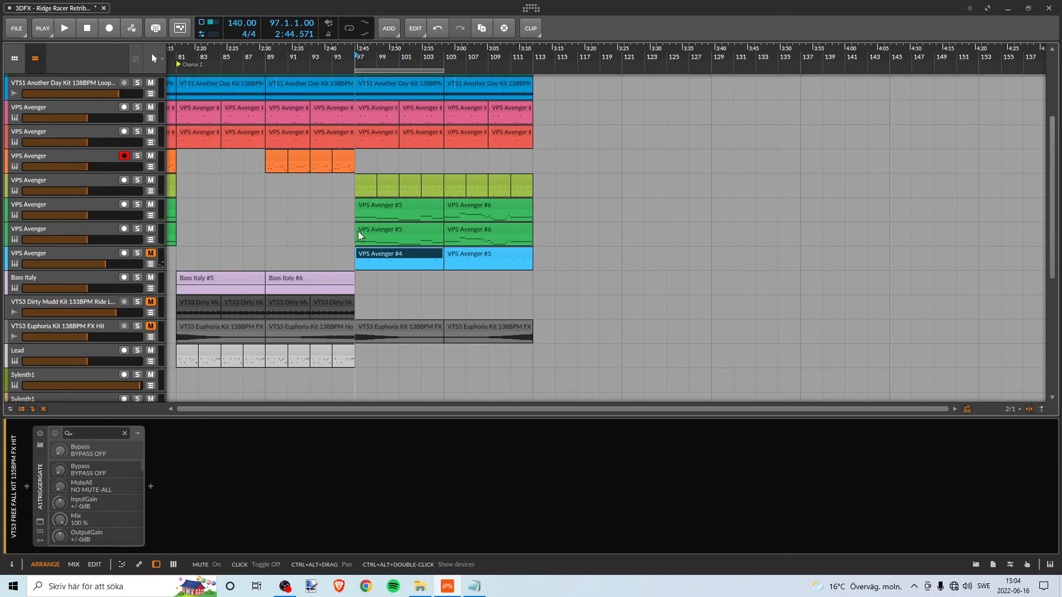
pyautogui.click(477, 251)
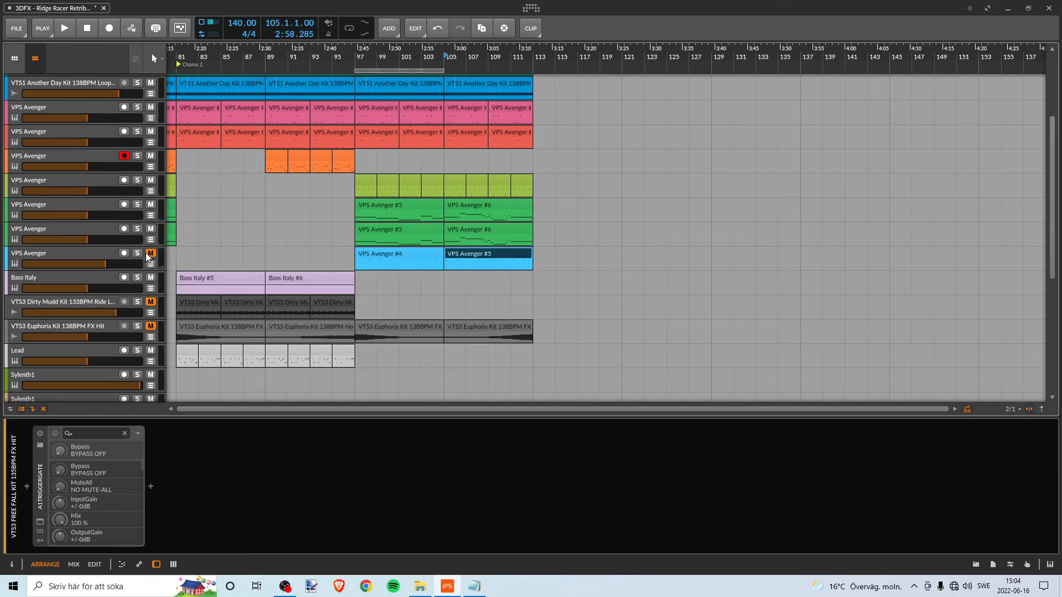
pyautogui.click(150, 254)
# - Delete both blue VPS Avenger clips between bars 97 and 113 and play the Bridge without them
pyautogui.click(394, 253)
pyautogui.keyDown('shift'); pyautogui.click(507, 259); pyautogui.keyUp('shift')
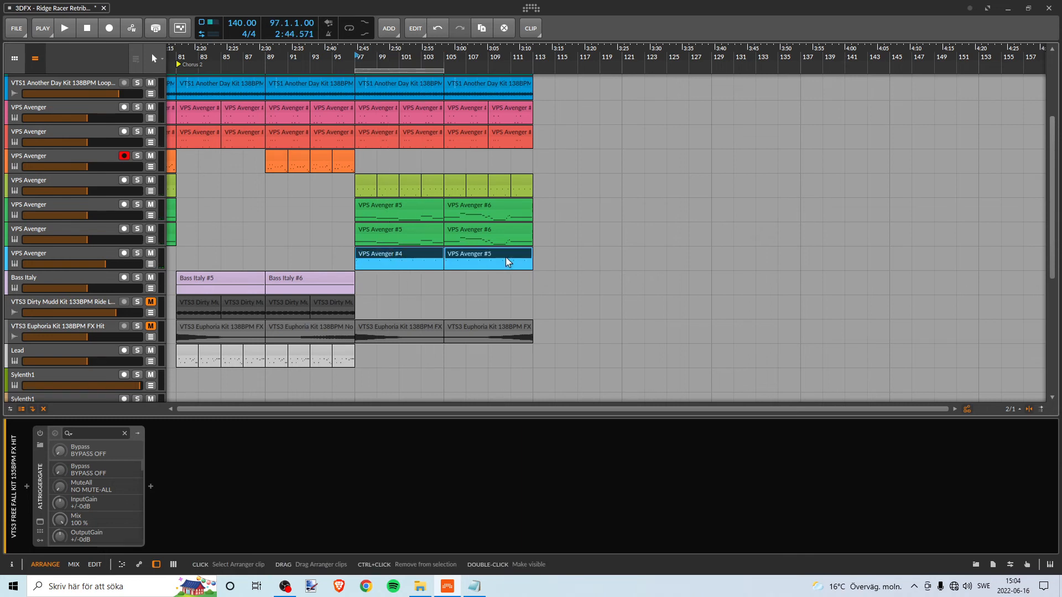
pyautogui.press('Delete')
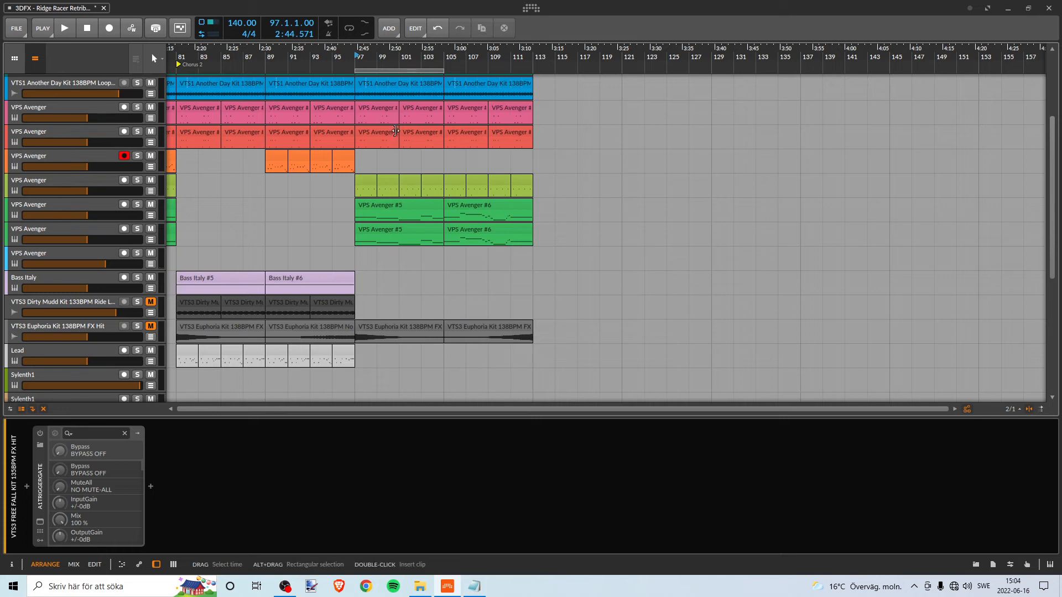
pyautogui.press('space')
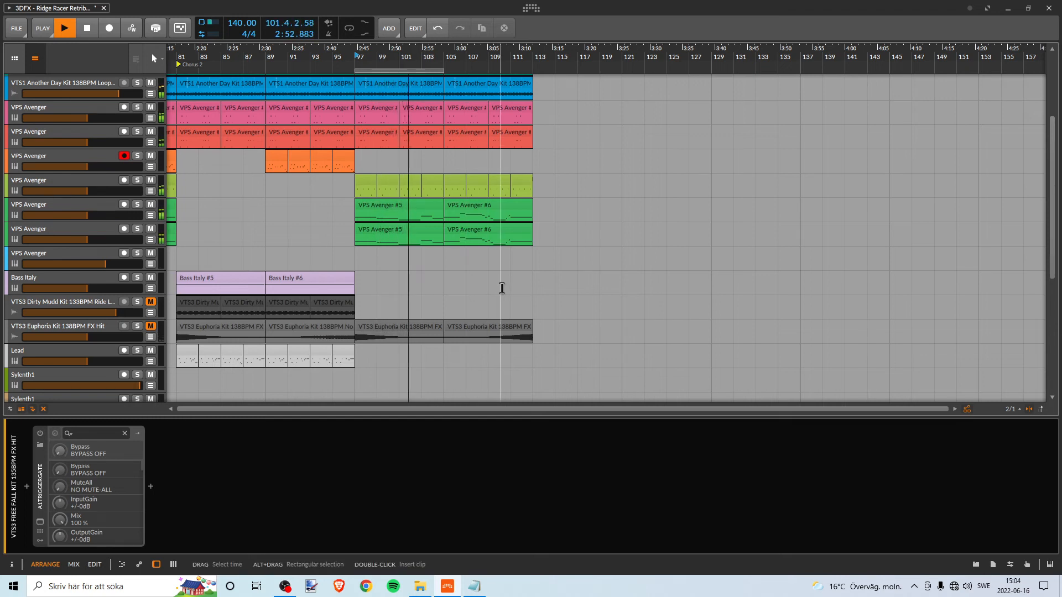
pyautogui.press('space')
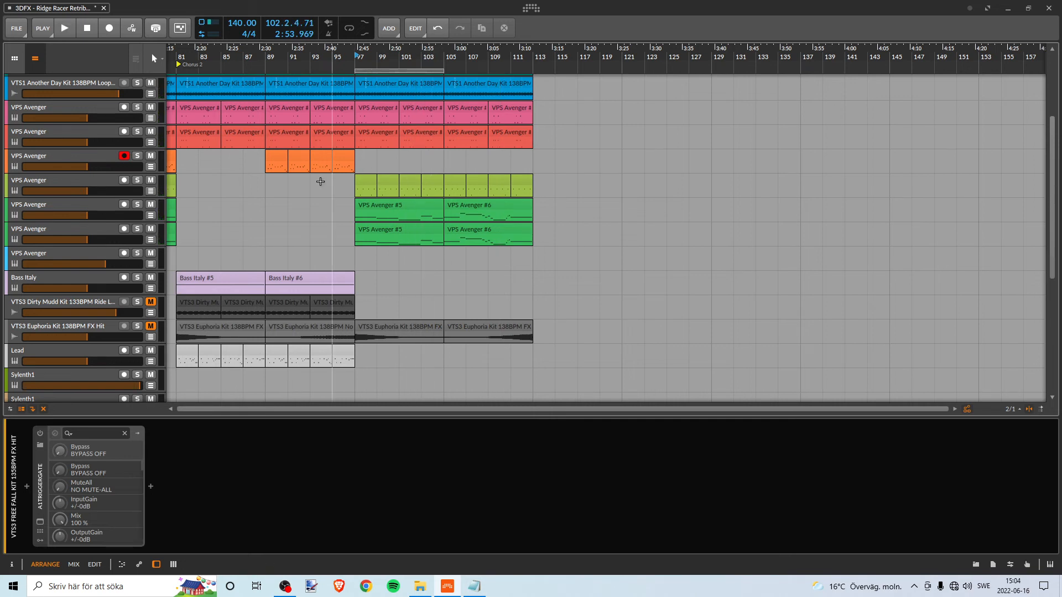
# - Audition the lime VPS Avenger track soloed from bar 97, then replay the section with the solo off
pyautogui.click(138, 179)
pyautogui.click(357, 55)
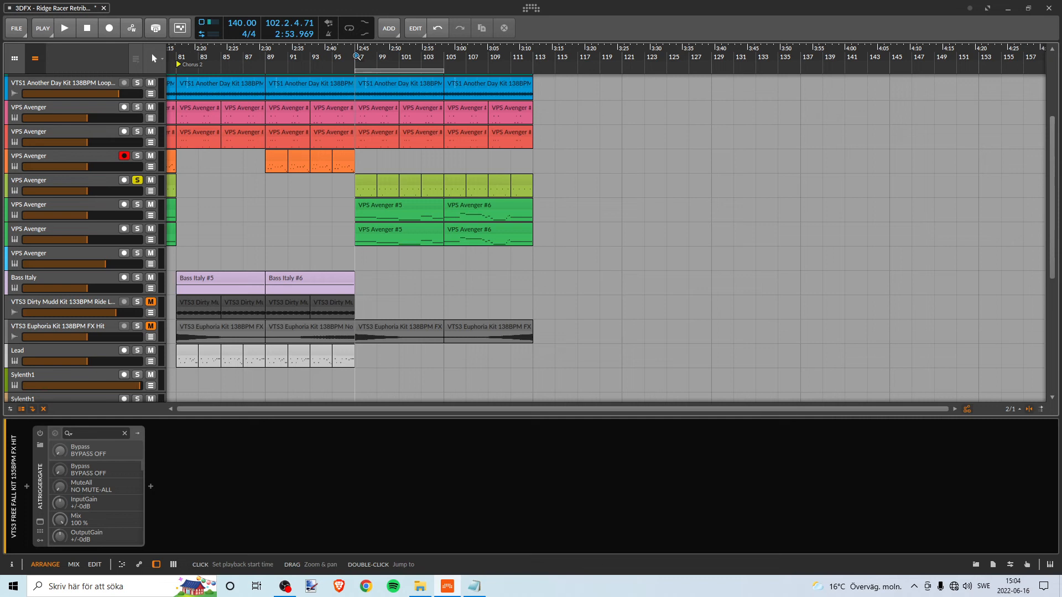
pyautogui.press('space')
pyautogui.press('space')
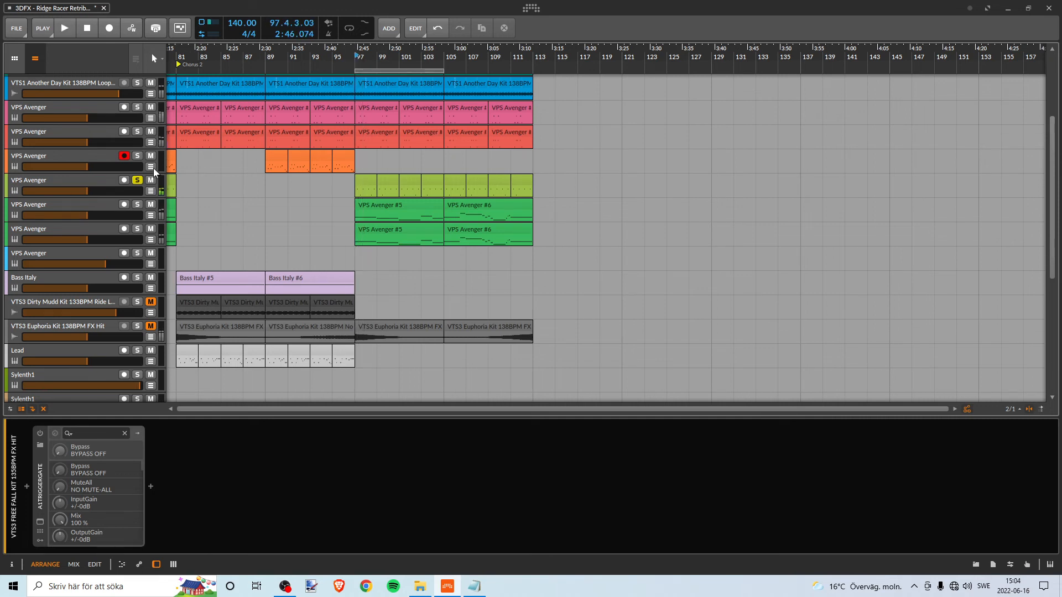
pyautogui.click(137, 180)
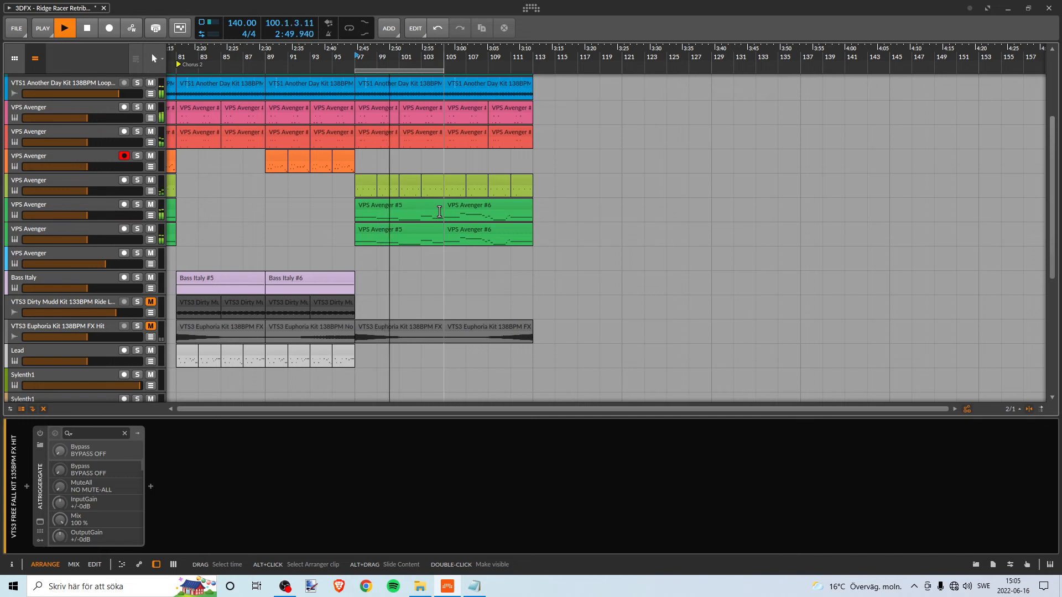
pyautogui.press('space')
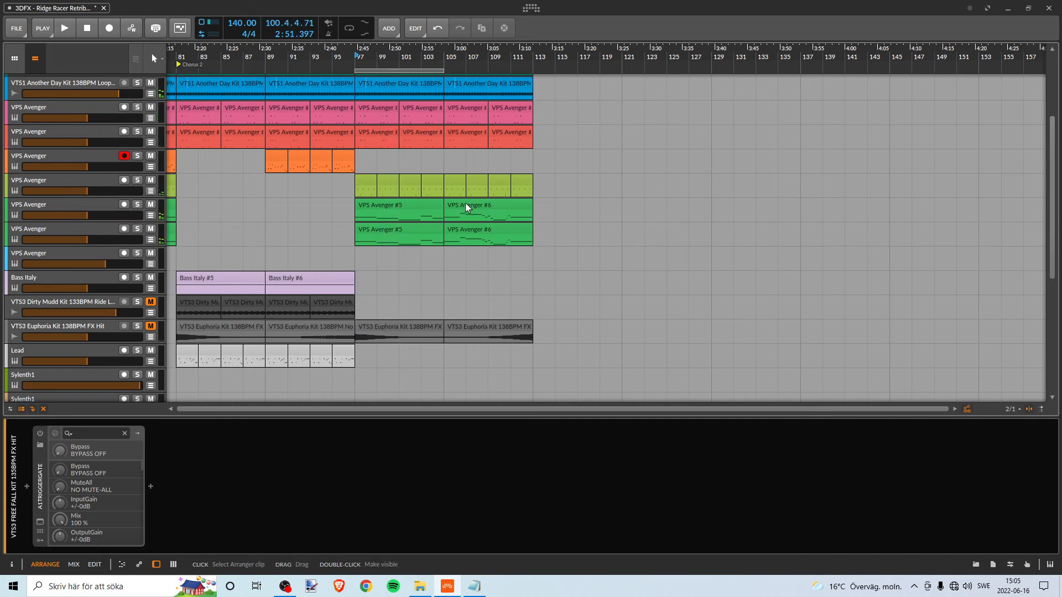
# - Undo the deletion of the blue VPS Avenger clips and compare the track soloed and in the full mix from bar 97
pyautogui.hotkey('ctrl', 'z')
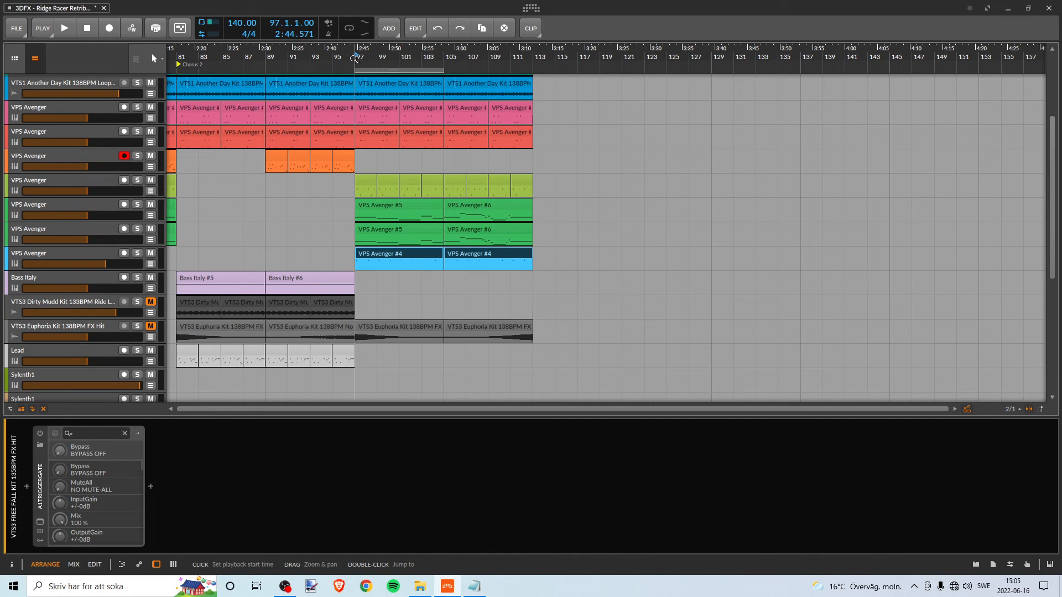
pyautogui.click(137, 253)
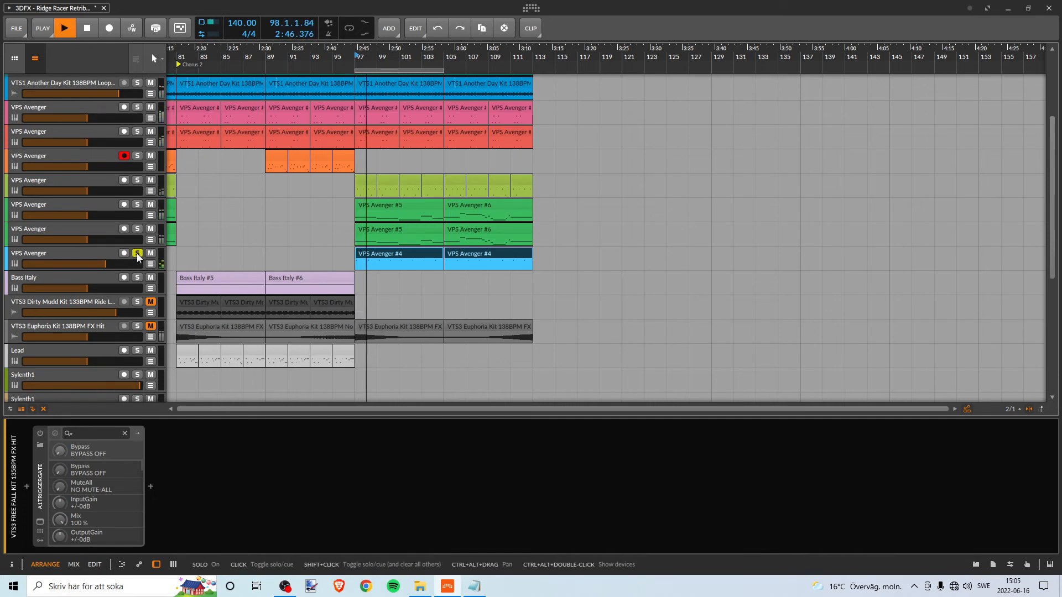
pyautogui.click(137, 254)
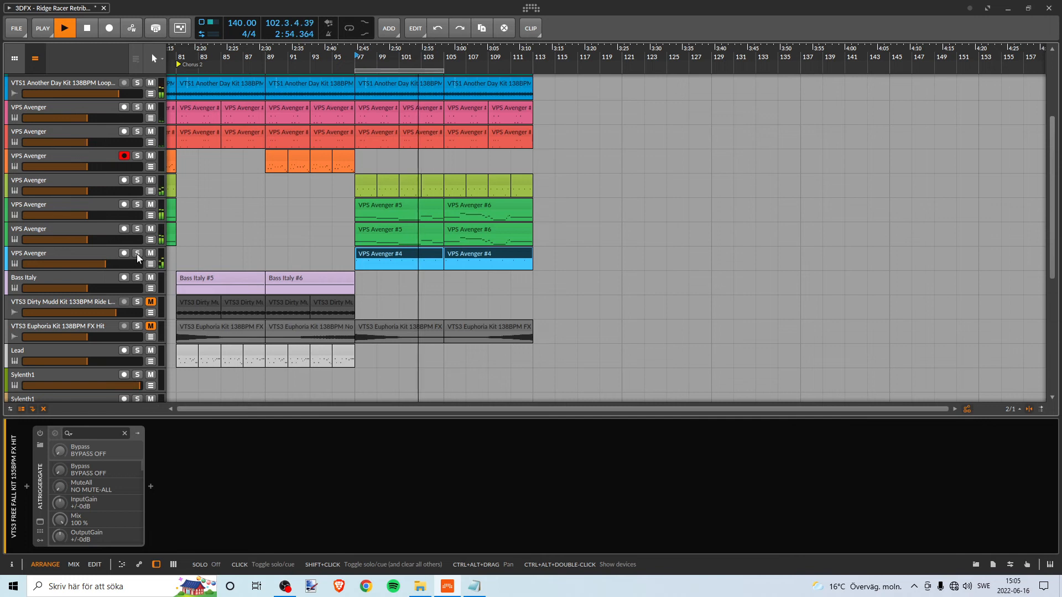
pyautogui.press('space')
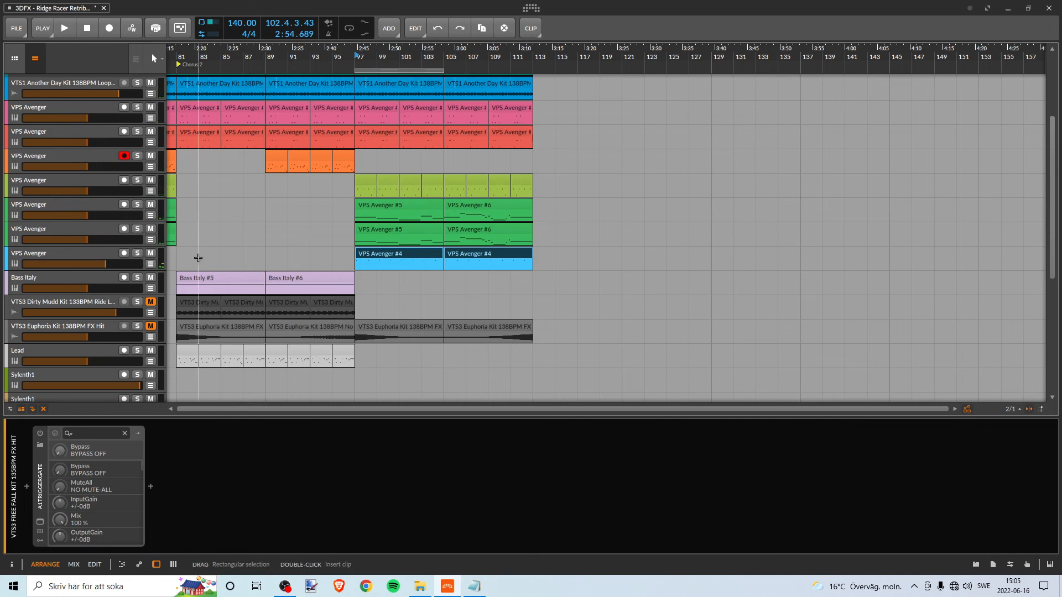
# - Replay the Bridge from bar 97 to check the blue VPS Avenger part against the other tracks
pyautogui.press('space')
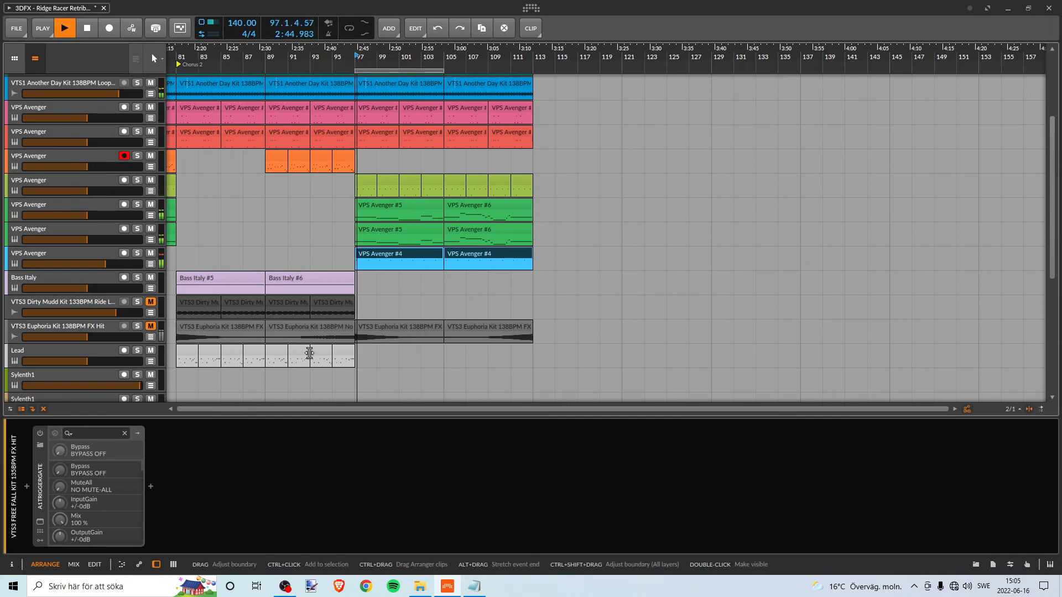
pyautogui.click(152, 253)
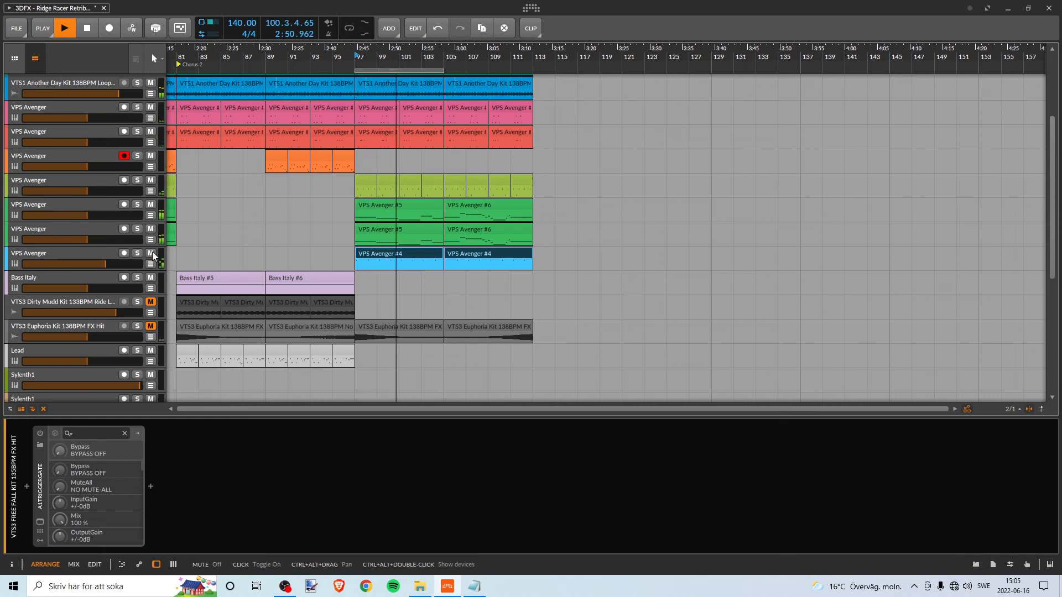
pyautogui.press('space')
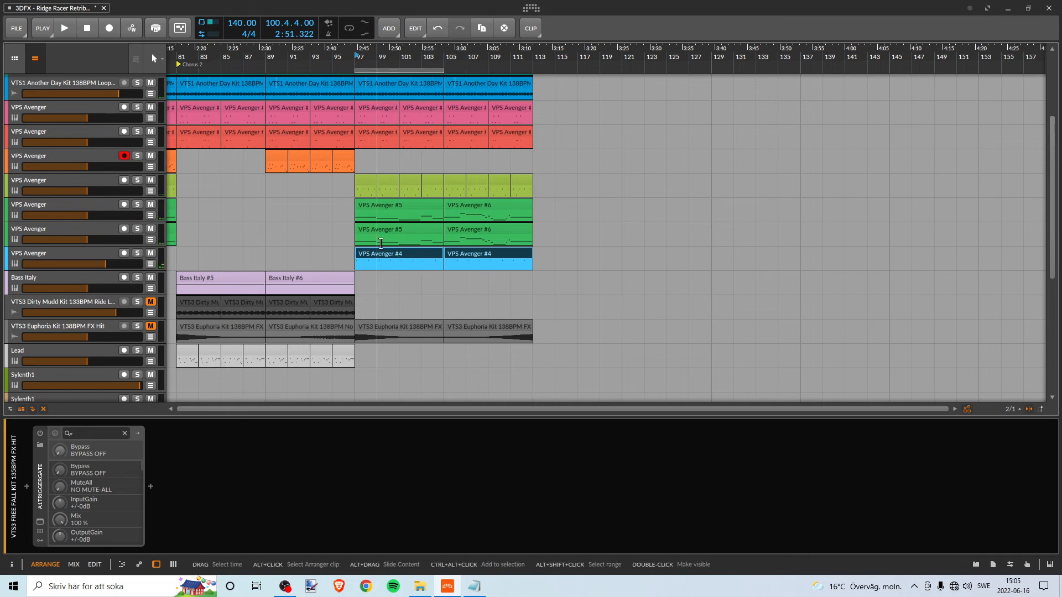
pyautogui.scroll(-8, 382, 249)
pyautogui.scroll(12, 395, 245)
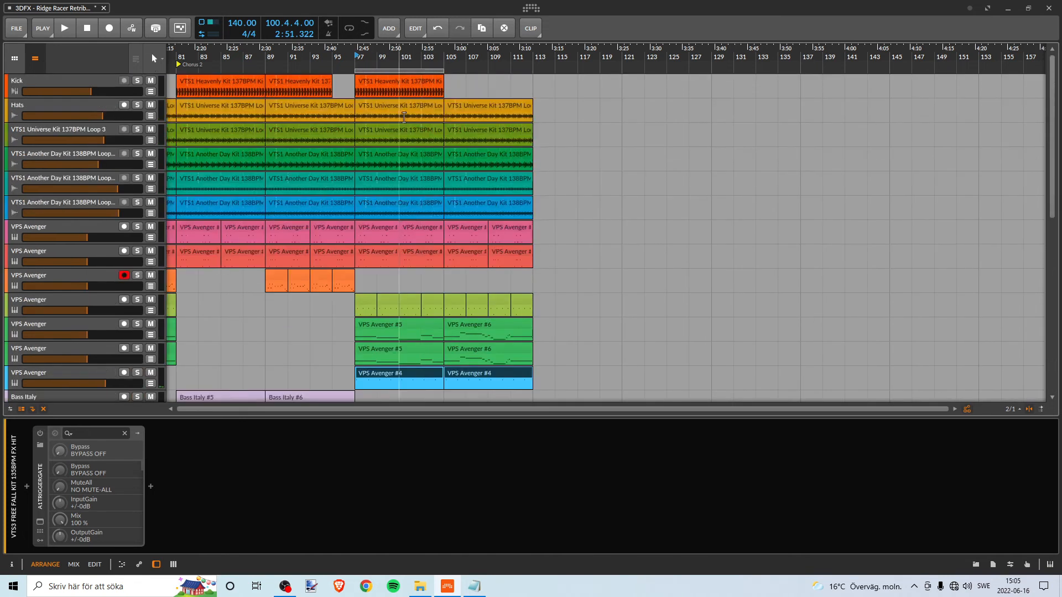
# - Play from bar 97 to about bar 100 with the earlier Break and Chorus 2 sections in view for comparison
pyautogui.moveTo(422, 57); pyautogui.dragTo(364, 56)
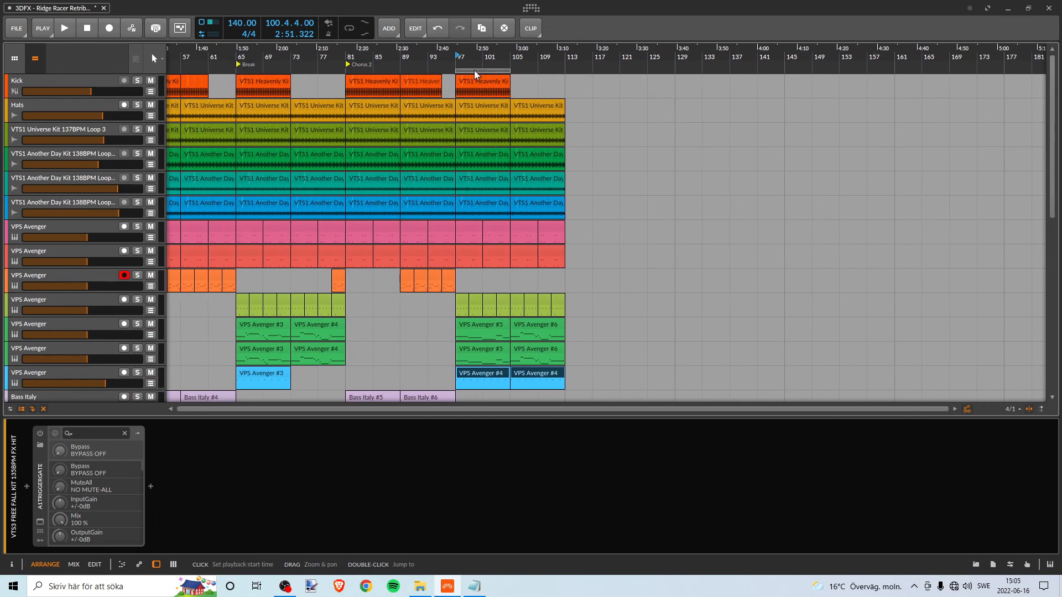
pyautogui.press('space')
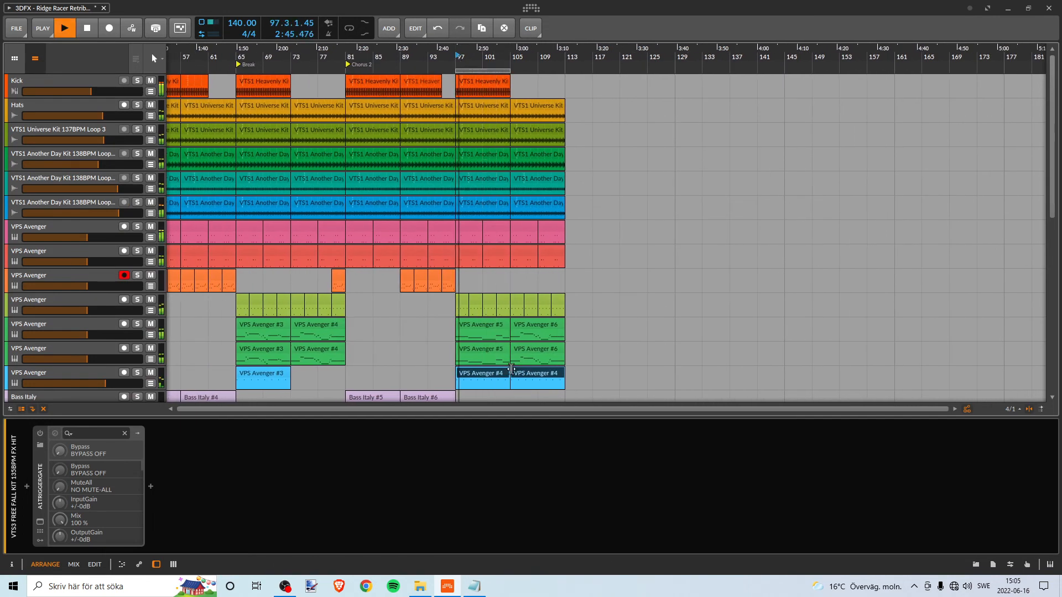
pyautogui.moveTo(317, 54); pyautogui.dragTo(271, 55)
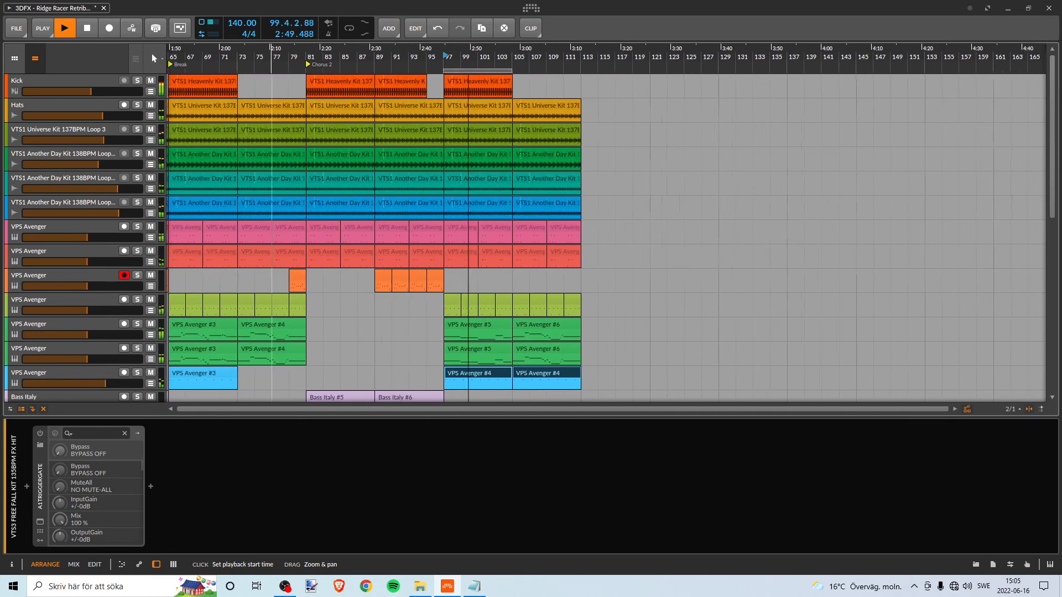
pyautogui.press('space')
pyautogui.click(467, 71)
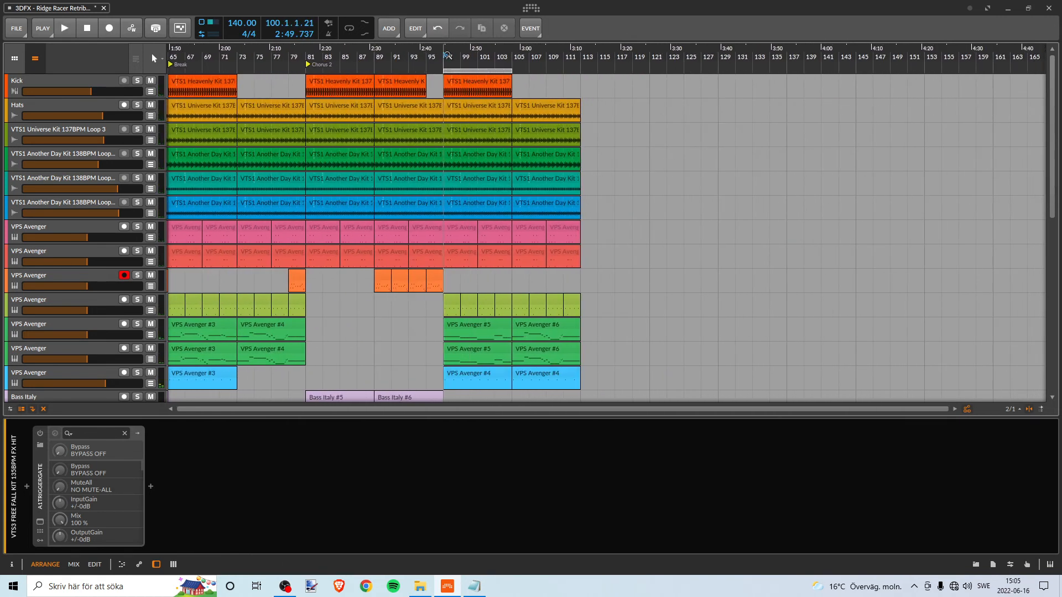
# - Rename the cue marker at bar 17 to Bridge 1
pyautogui.moveTo(308, 48); pyautogui.dragTo(169, 62)
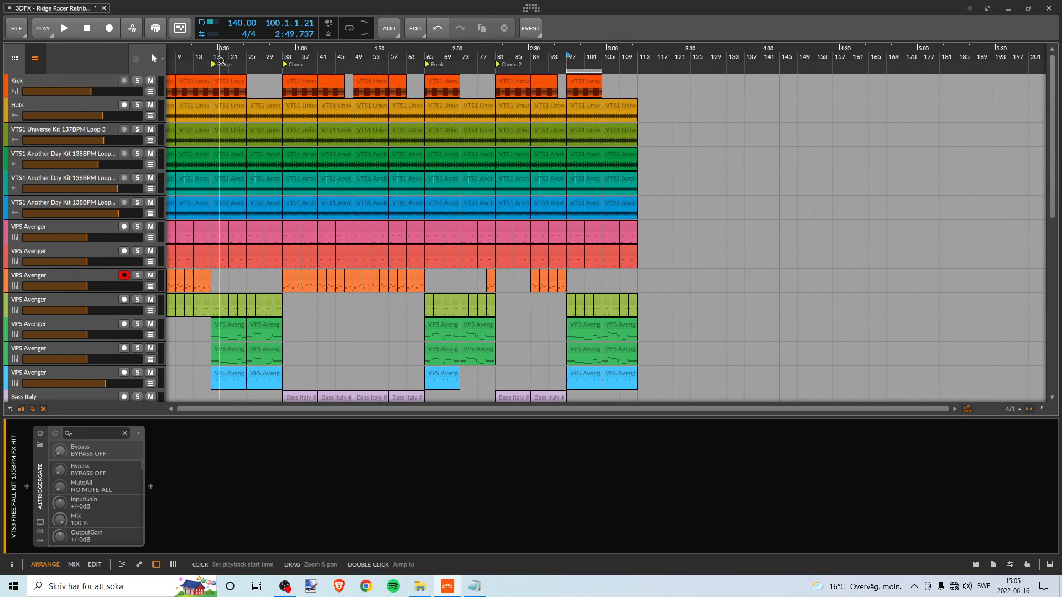
pyautogui.rightClick(220, 62)
pyautogui.click(249, 68)
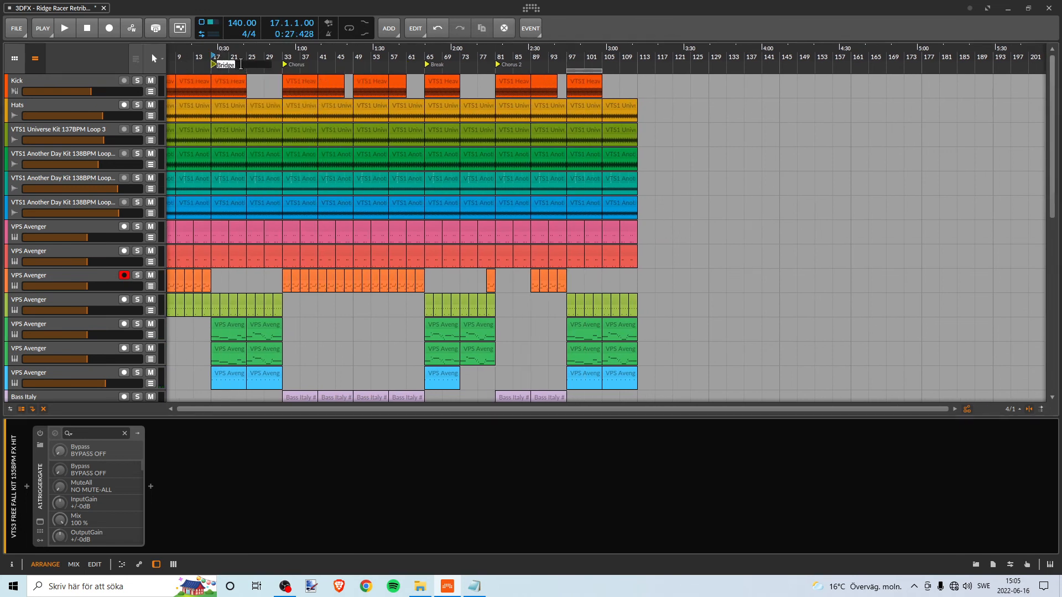
pyautogui.press('Return')
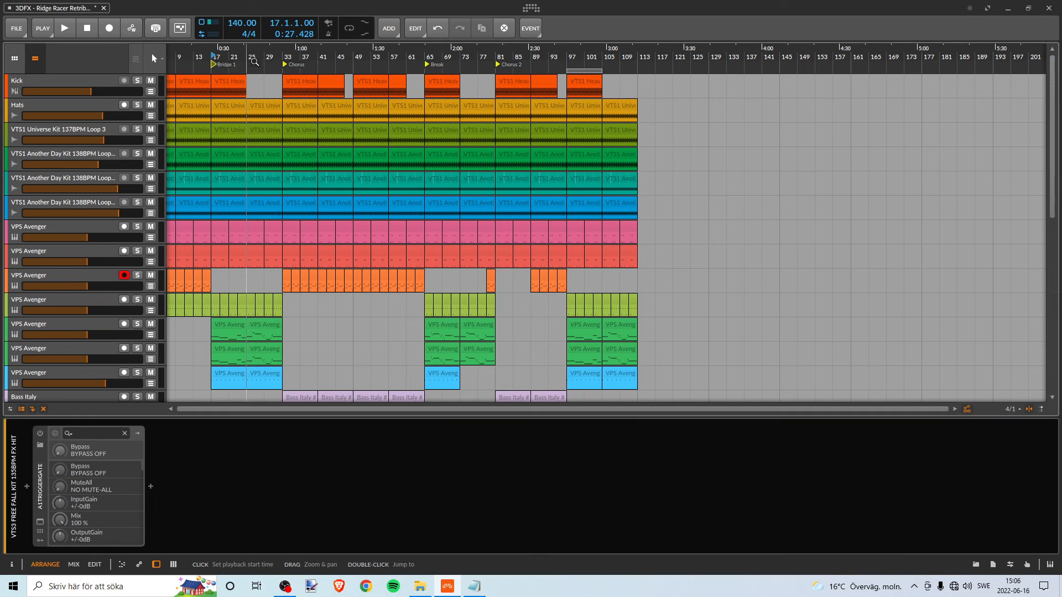
# - Insert a cue marker at bar 97 and name it Bridge 2
pyautogui.rightClick(569, 66)
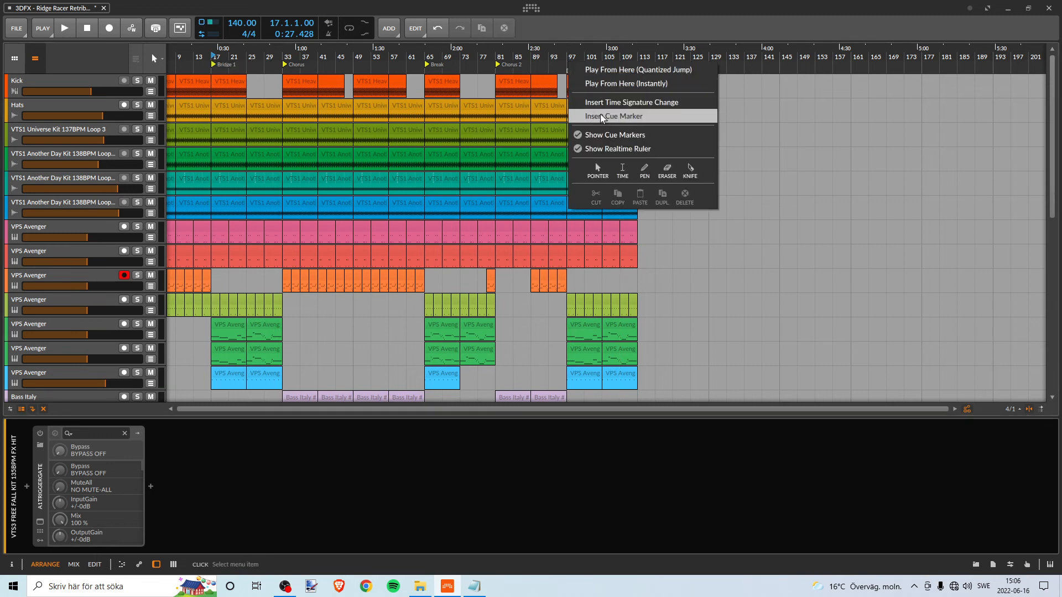
pyautogui.click(597, 116)
pyautogui.rightClick(582, 62)
pyautogui.click(613, 69)
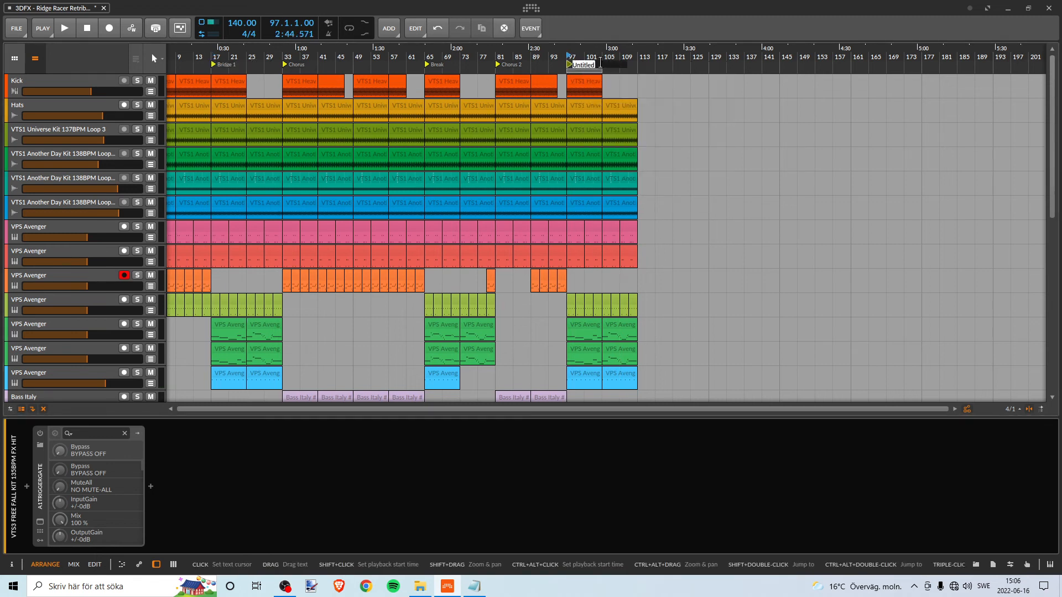
pyautogui.write('Br')
pyautogui.hotkey('alt', 'Tab')
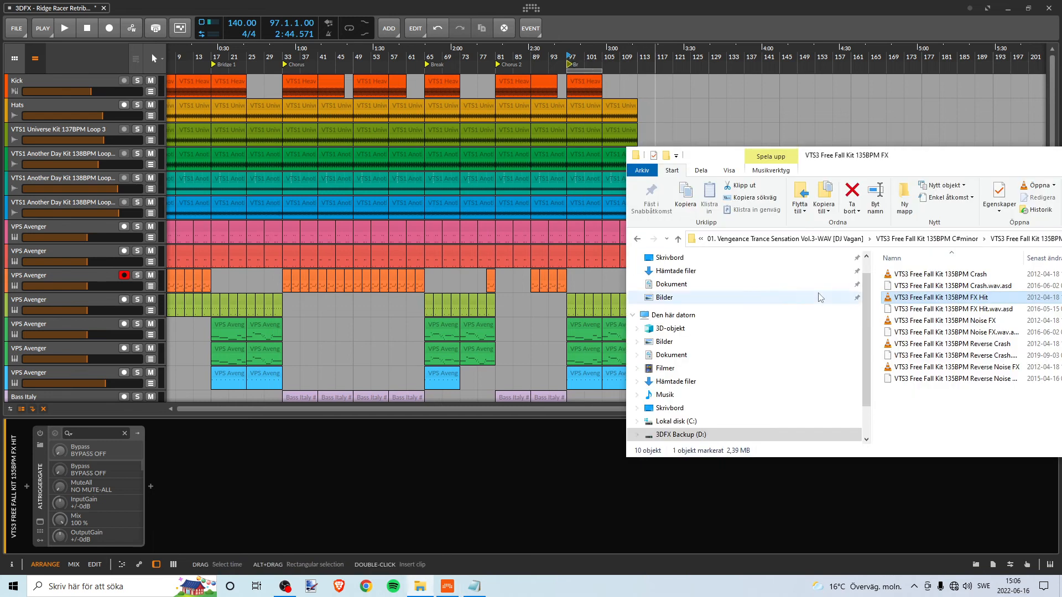
pyautogui.click(474, 586)
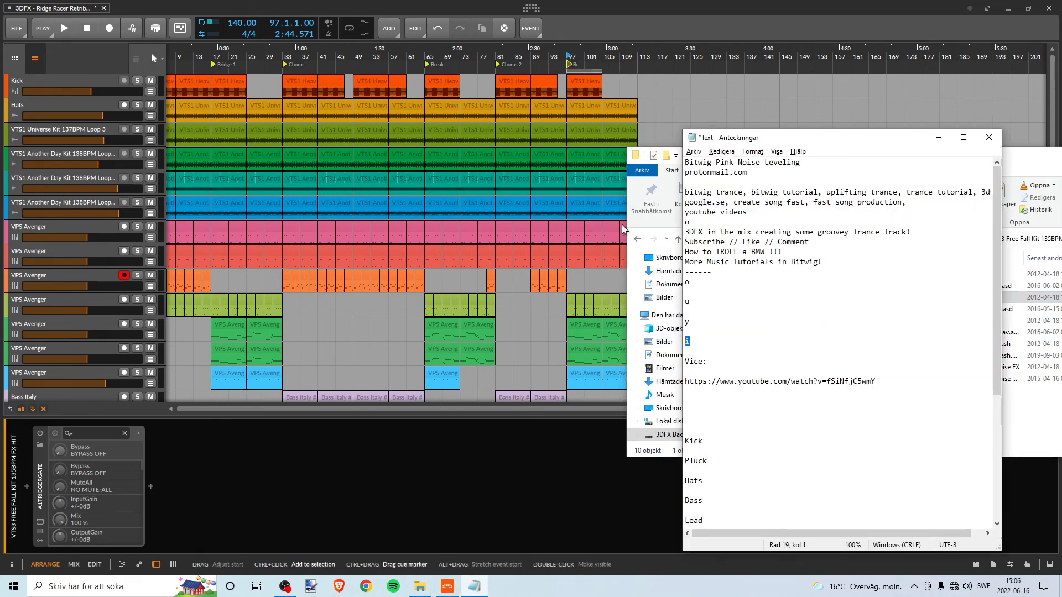
pyautogui.rightClick(575, 66)
pyautogui.click(597, 71)
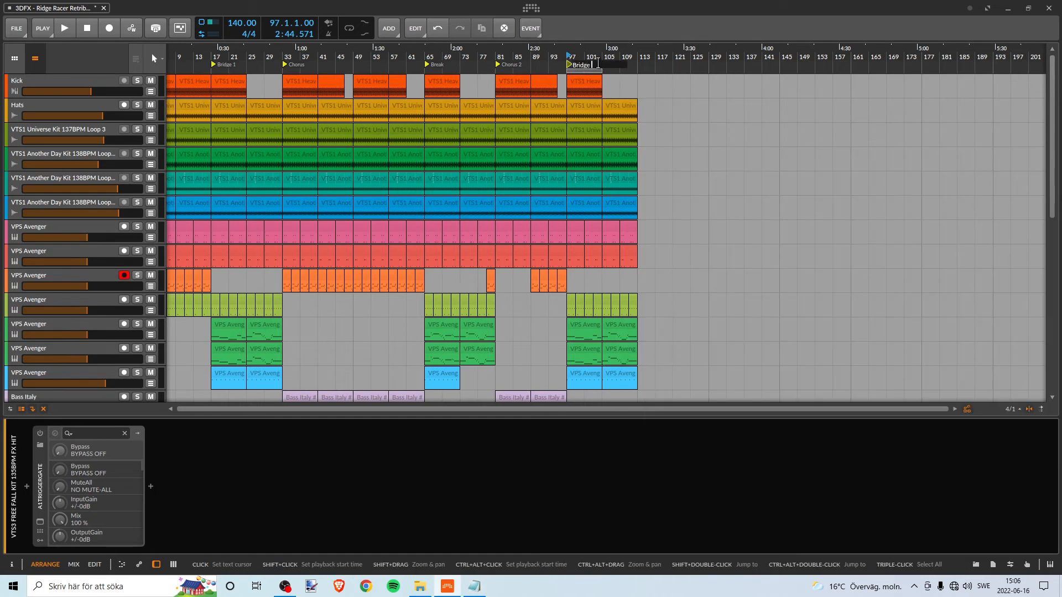
pyautogui.press('Return')
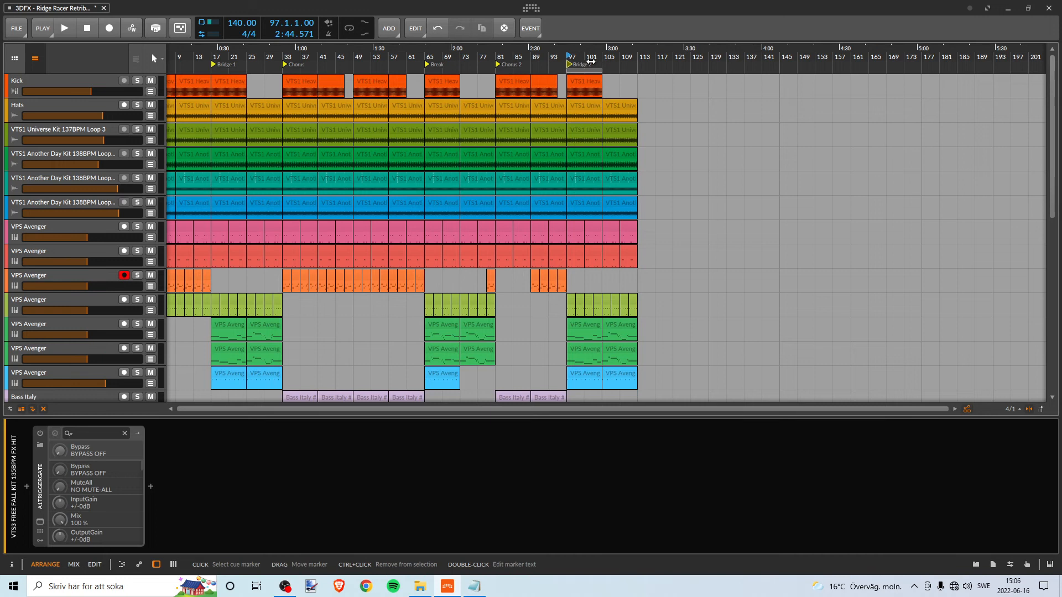
# - Copy the Start section clips of bars 1–16, from Kick through the lime-green VPS Avenger track, to bar 113
pyautogui.moveTo(577, 62)
pyautogui.mouseDown()
pyautogui.moveTo(570, 56)
pyautogui.moveTo(584, 57)
pyautogui.mouseUp()
pyautogui.moveTo(592, 57)
pyautogui.mouseDown()
pyautogui.moveTo(502, 71)
pyautogui.moveTo(606, 66)
pyautogui.mouseUp()
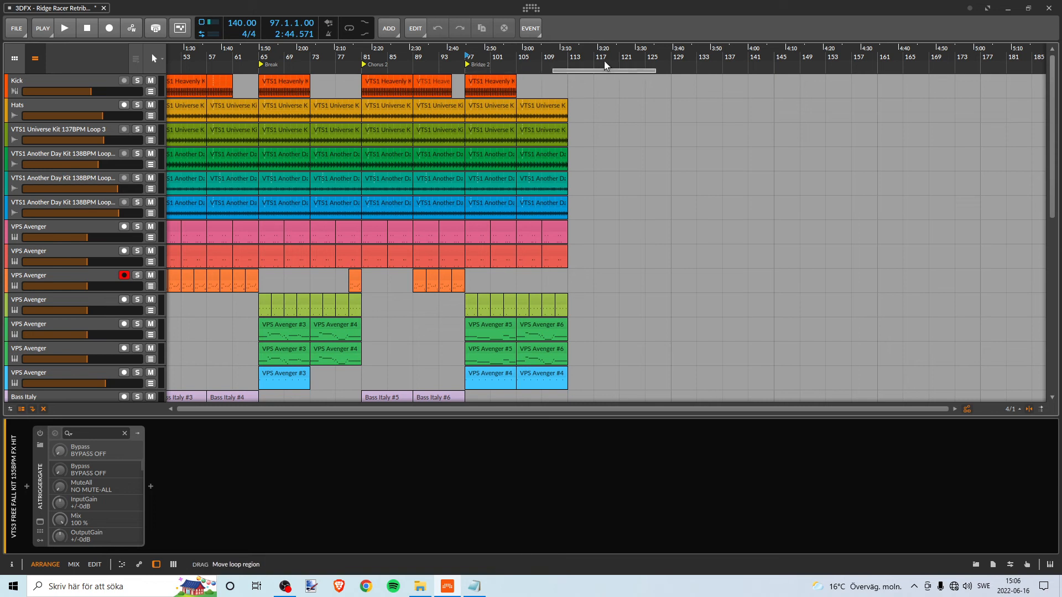
pyautogui.moveTo(273, 66); pyautogui.dragTo(204, 72)
pyautogui.moveTo(312, 83); pyautogui.dragTo(219, 79)
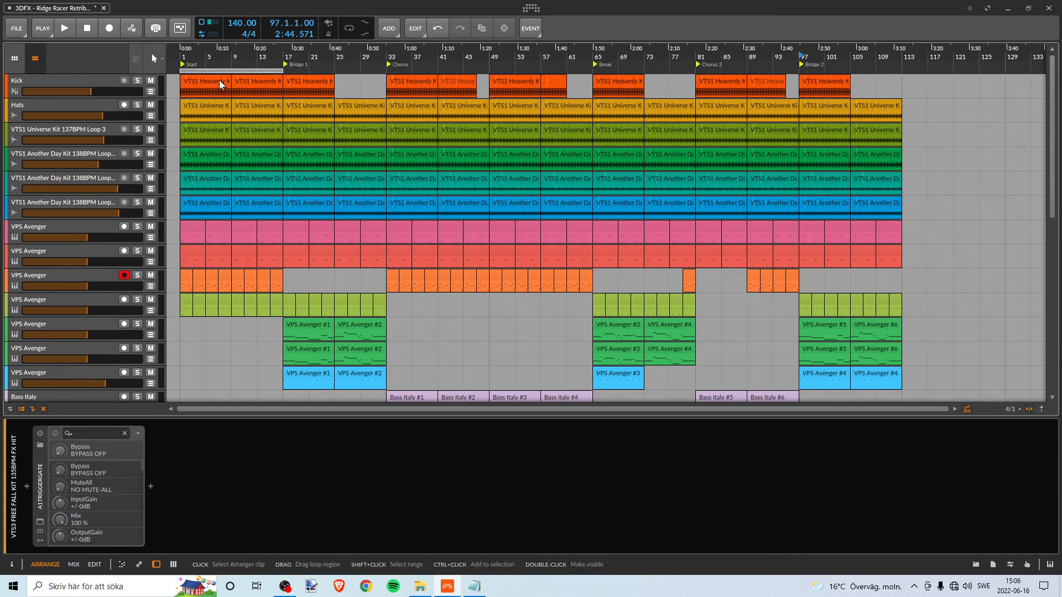
pyautogui.scroll(-5, 266, 200)
pyautogui.scroll(4, 228, 232)
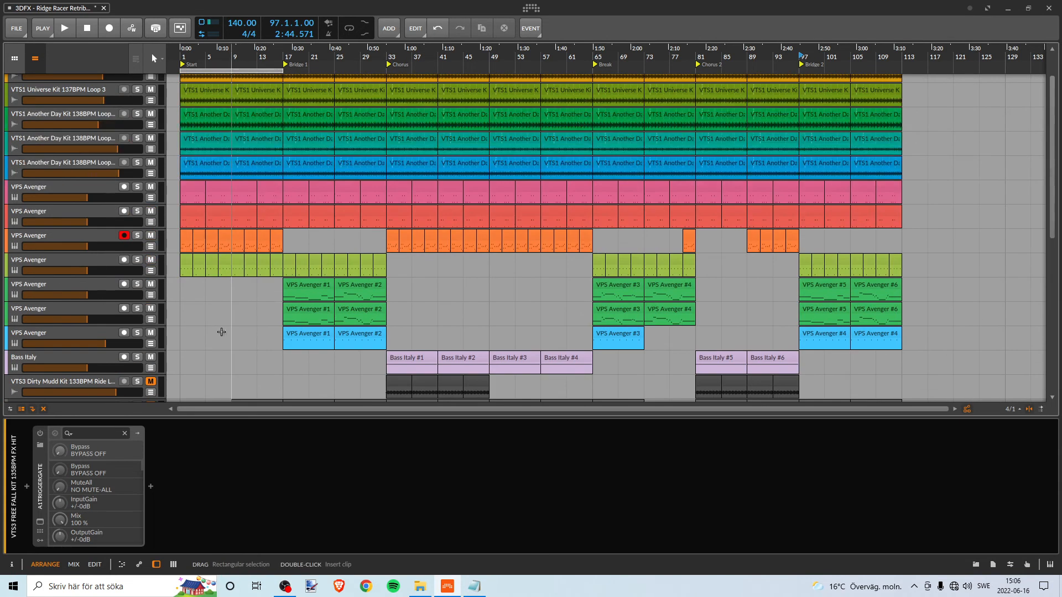
pyautogui.moveTo(182, 310); pyautogui.dragTo(276, 57)
pyautogui.moveTo(201, 82); pyautogui.dragTo(921, 91)
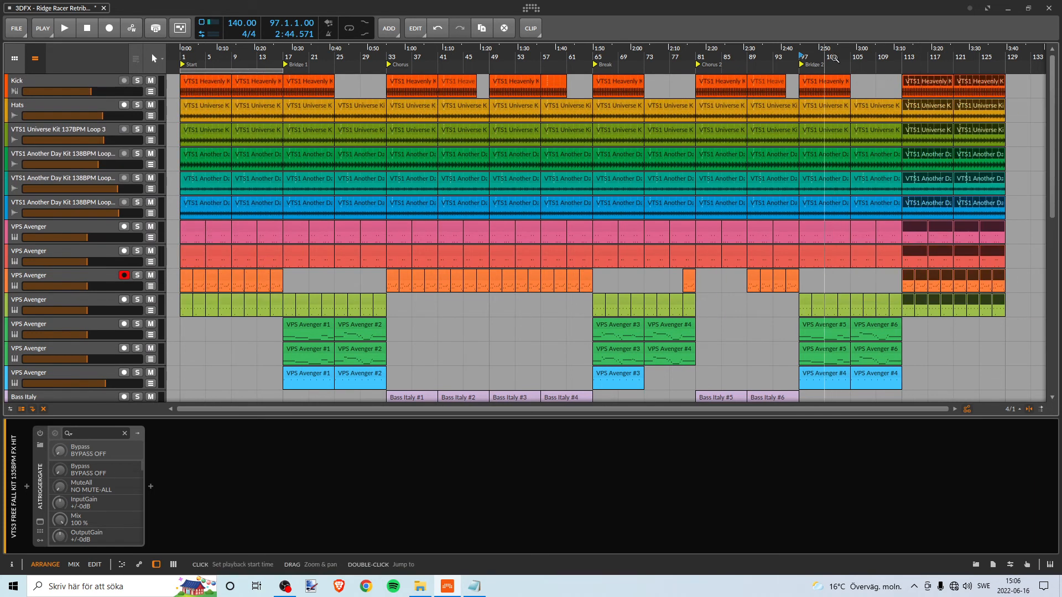
# - Play from bar 97 and copy the VTS3 Euphoria FX Hit clip at bar 97 to bar 113
pyautogui.moveTo(817, 58); pyautogui.dragTo(598, 60)
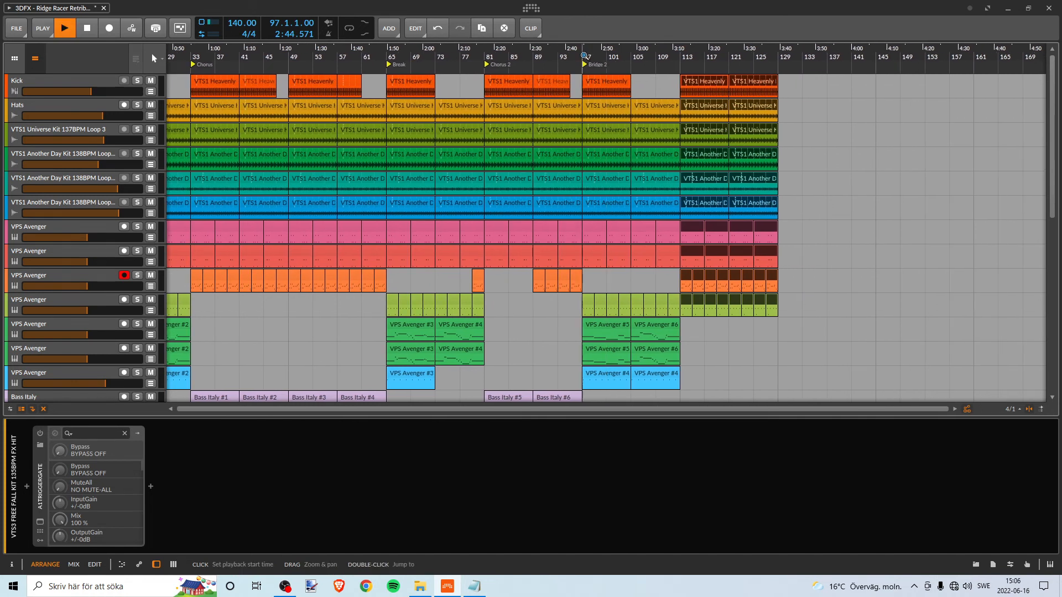
pyautogui.moveTo(630, 57); pyautogui.dragTo(524, 57)
pyautogui.scroll(-3, 576, 132)
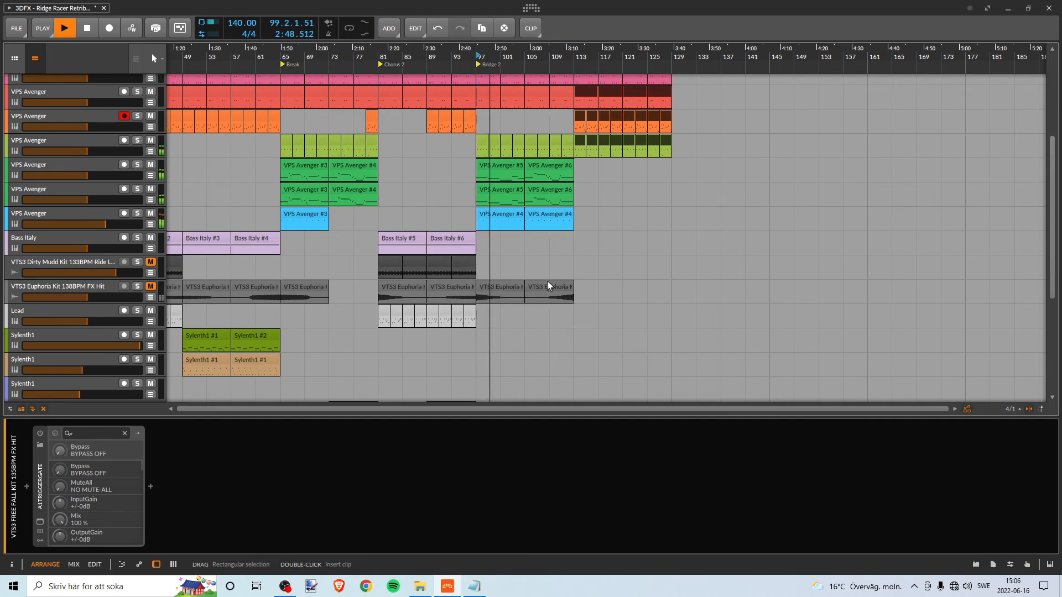
pyautogui.click(494, 287)
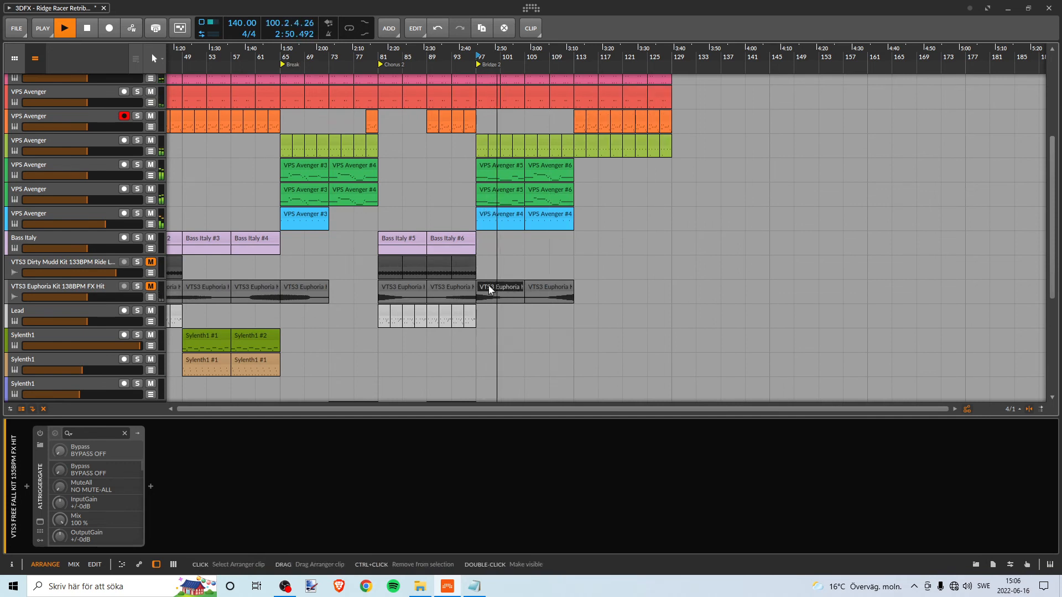
pyautogui.moveTo(490, 285); pyautogui.dragTo(586, 289)
pyautogui.scroll(-3, 505, 293)
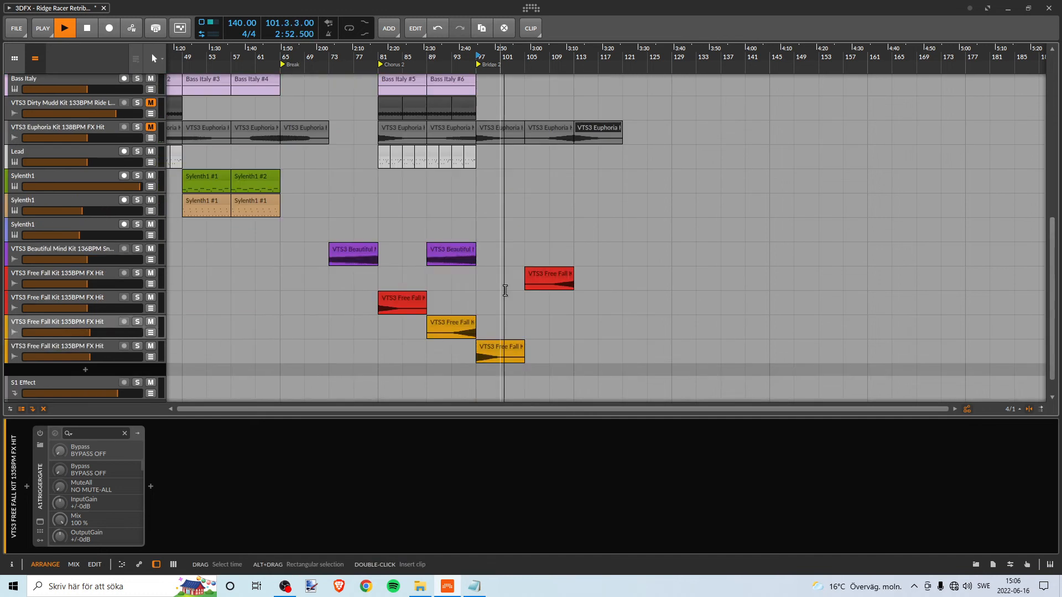
pyautogui.scroll(3, 505, 291)
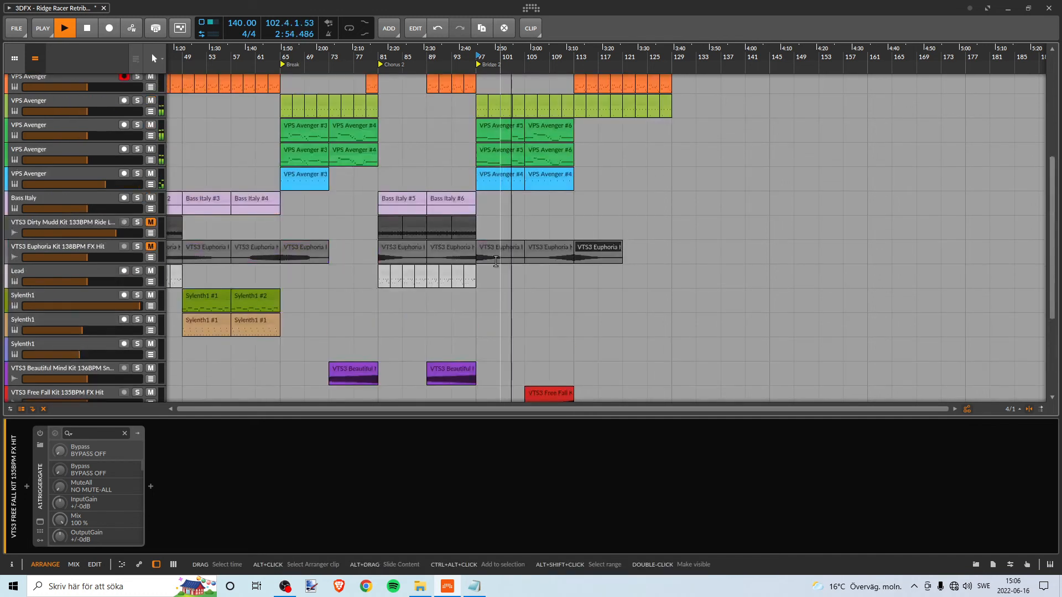
pyautogui.press('space')
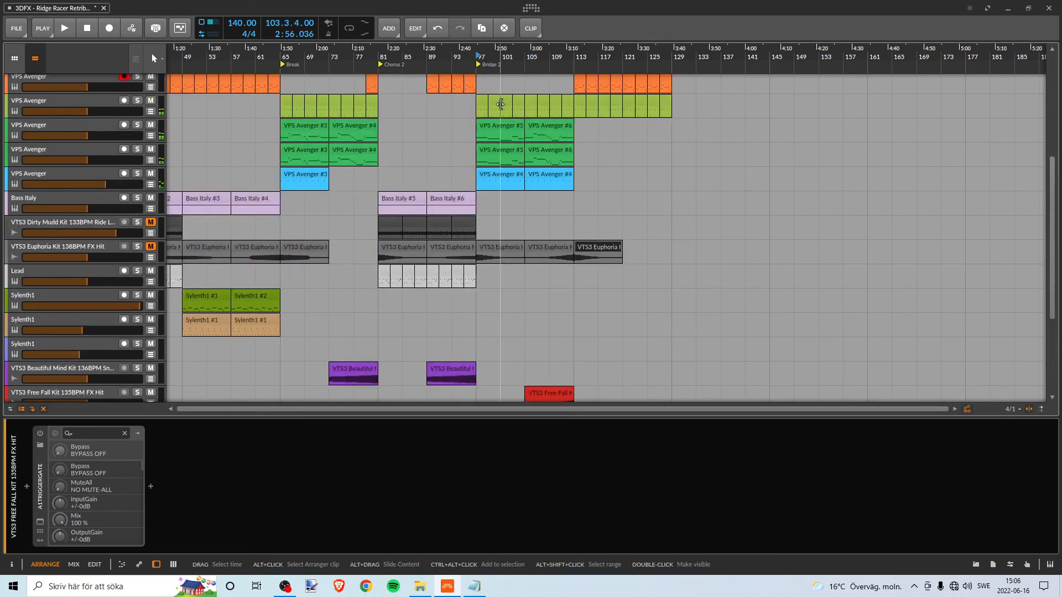
# - Copy the VTS3 Dirty Mudd Ride clips of Chorus 2 to bar 97
pyautogui.click(383, 223)
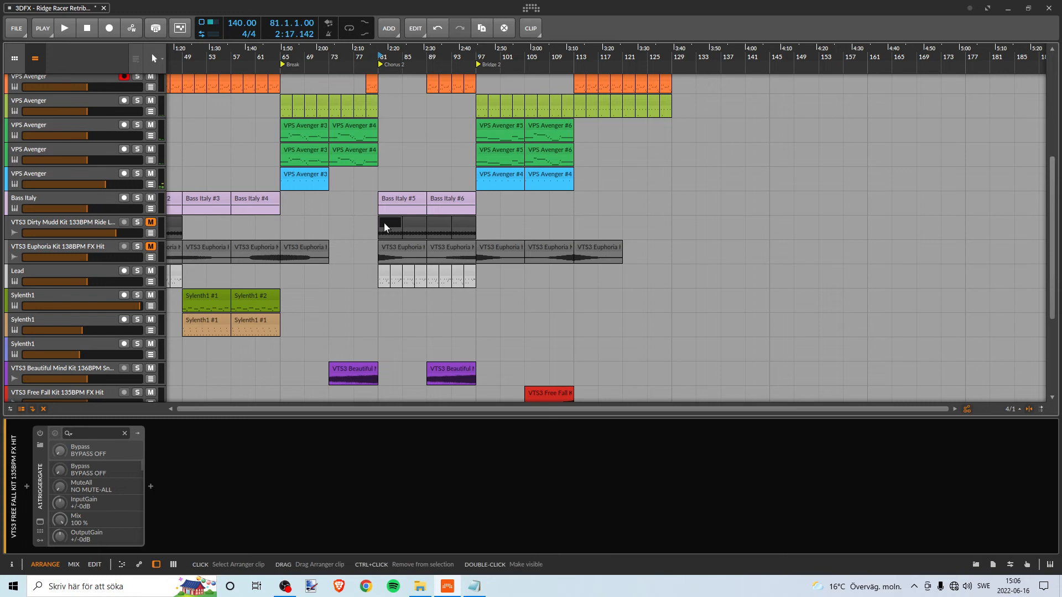
pyautogui.keyDown('shift'); pyautogui.click(463, 221); pyautogui.keyUp('shift')
pyautogui.moveTo(401, 223); pyautogui.dragTo(497, 221)
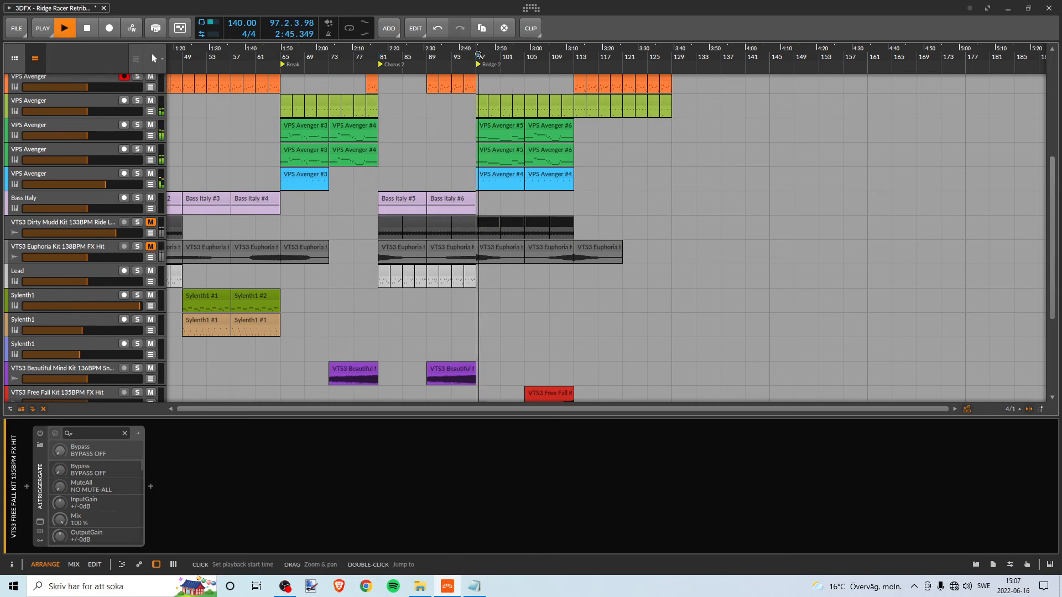
# - Unmute the VTS3 Dirty Mudd Ride and VTS3 Euphoria FX Hit tracks and replay Chorus 2 from bar 81
pyautogui.press('space')
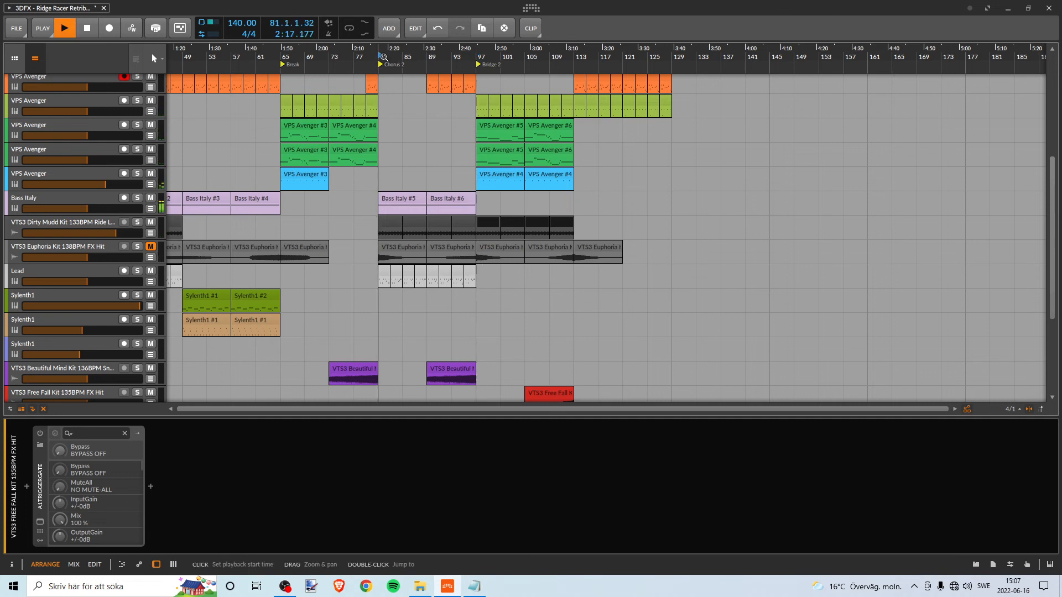
pyautogui.click(149, 248)
pyautogui.press('space')
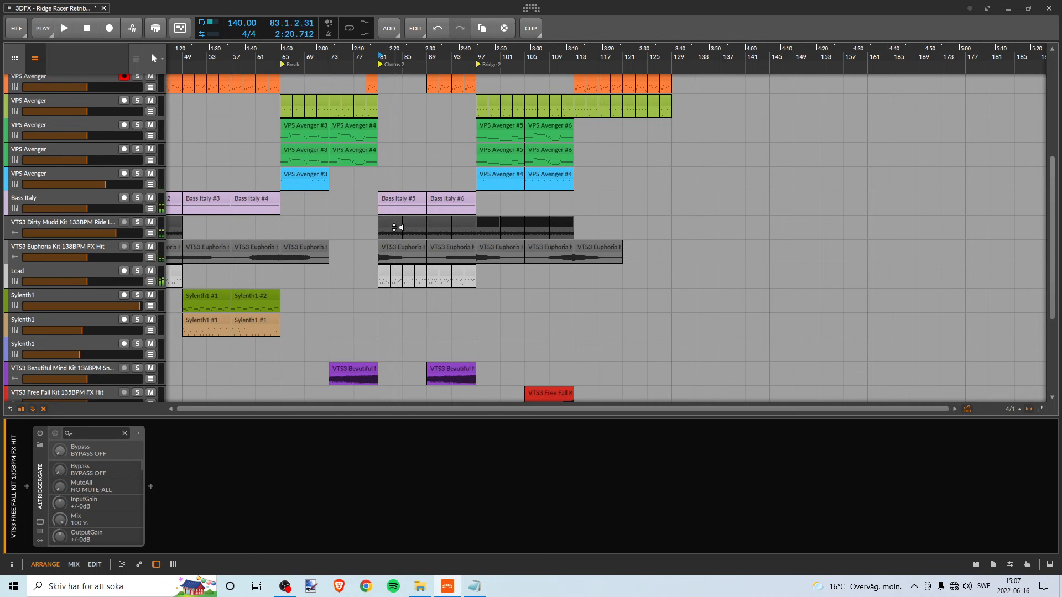
pyautogui.press('space')
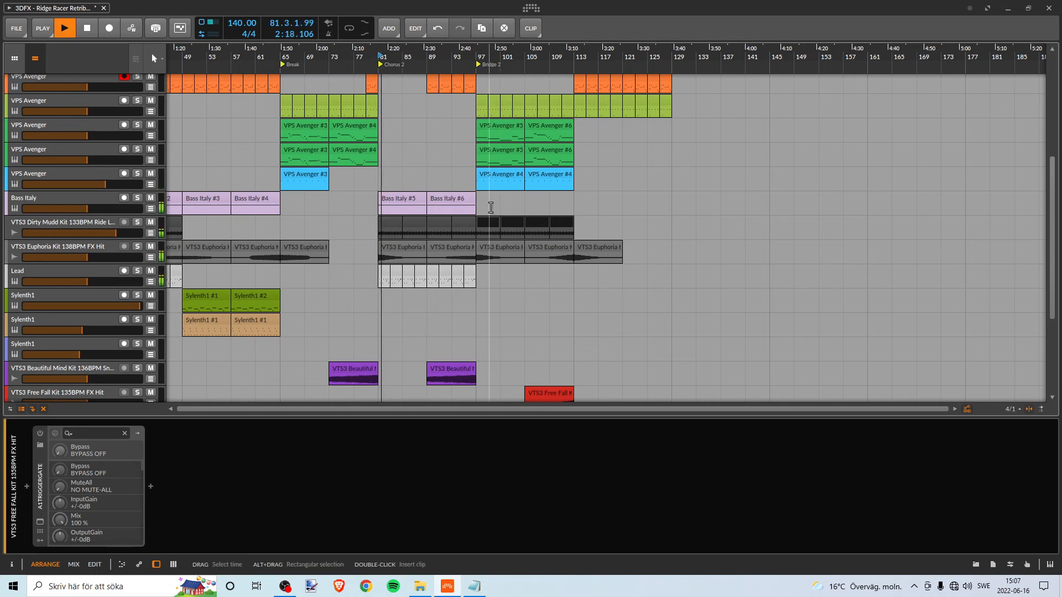
# - Play from bar 89 into Bridge 2 until about bar 103, checking the transition across all tracks
pyautogui.click(427, 58)
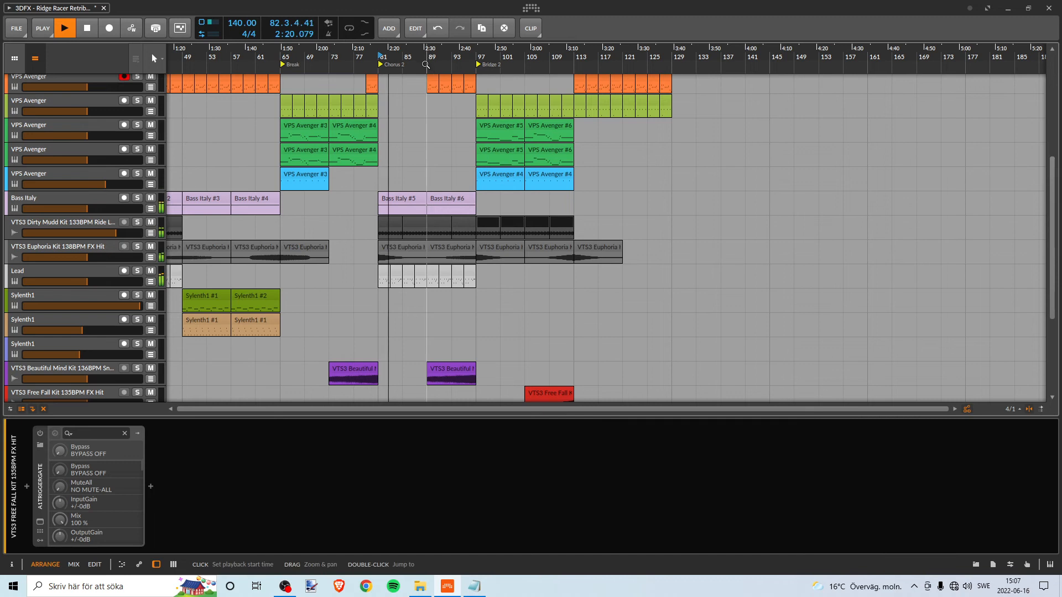
pyautogui.press('space')
pyautogui.press('space')
pyautogui.scroll(5, 487, 202)
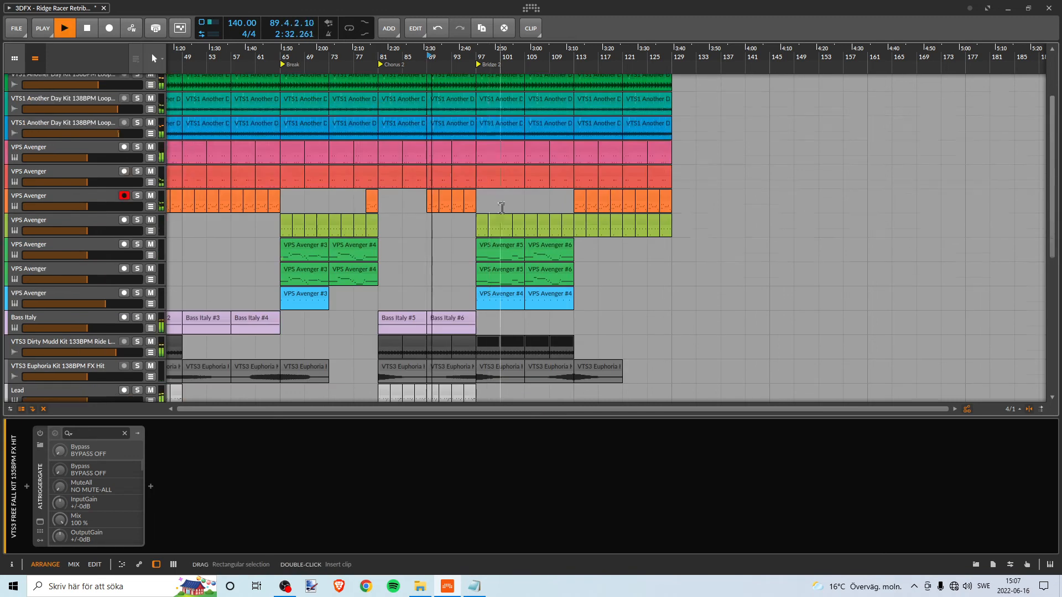
pyautogui.scroll(-5, 510, 205)
pyautogui.scroll(-6, 510, 205)
pyautogui.scroll(5, 515, 208)
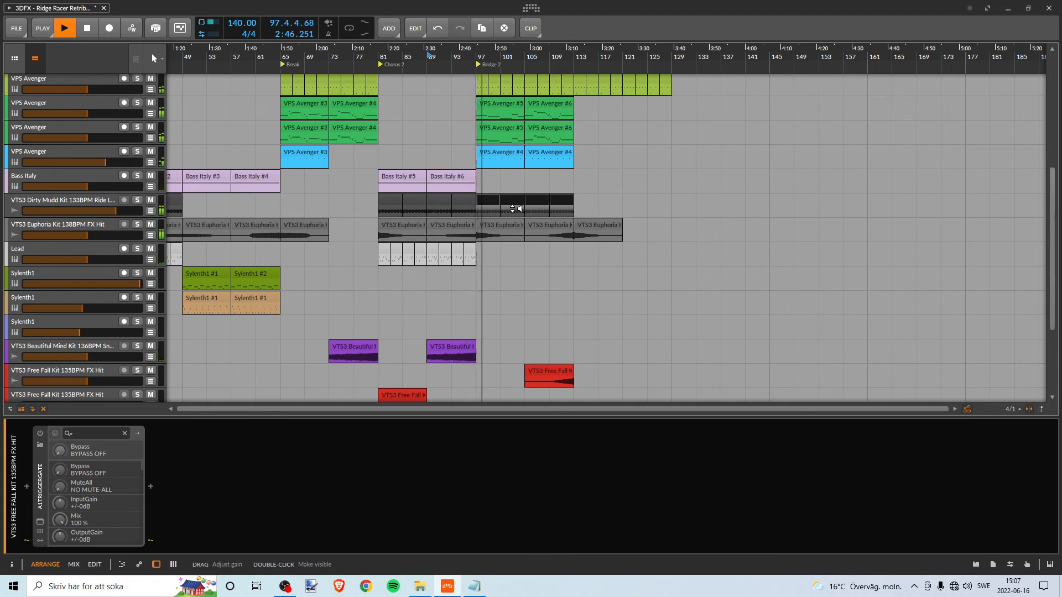
pyautogui.scroll(6, 516, 208)
pyautogui.scroll(-4, 575, 221)
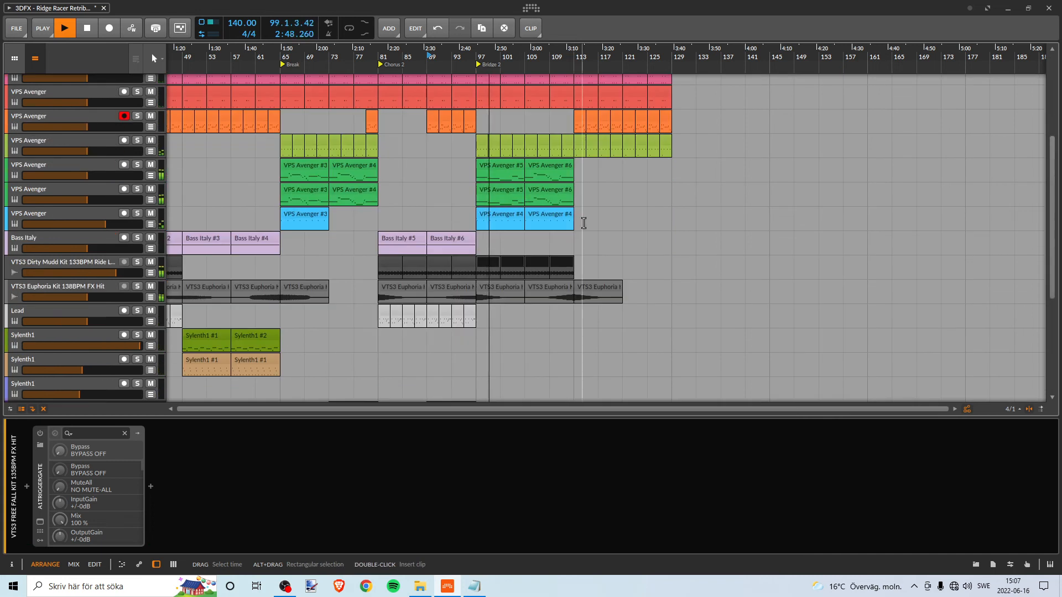
pyautogui.scroll(7, 583, 223)
pyautogui.scroll(-4, 573, 225)
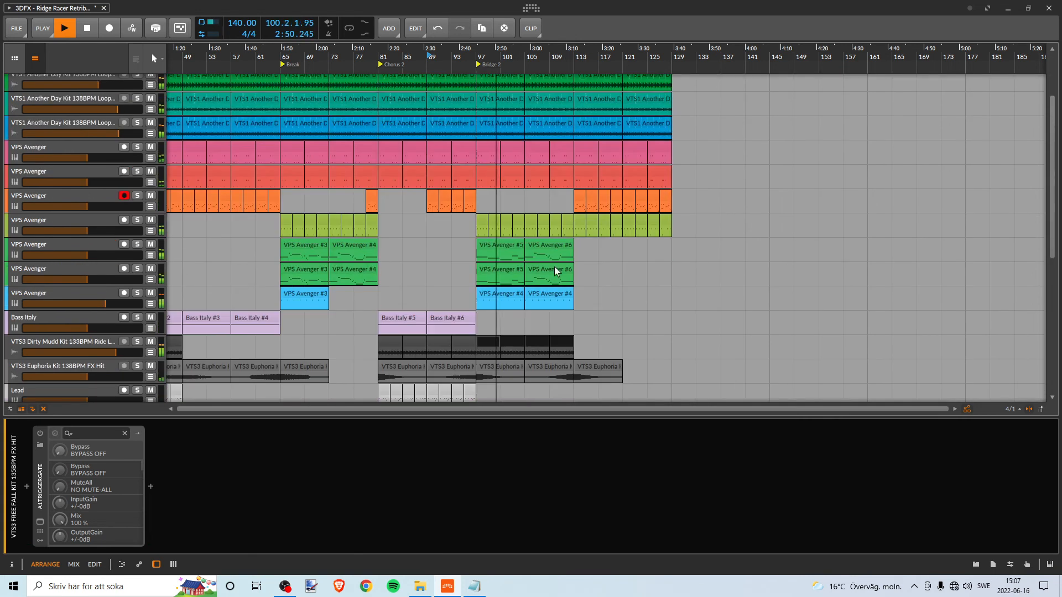
pyautogui.scroll(-3, 556, 271)
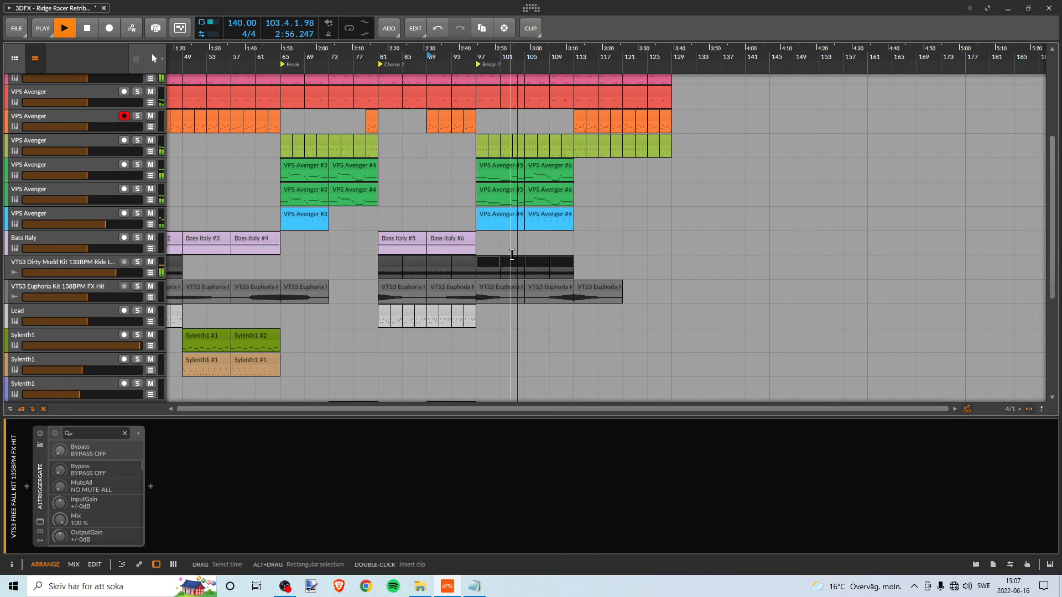
# - Replay the transition from about bar 94 and delete the copied VTS3 Dirty Mudd Ride clips from bar 97 onward
pyautogui.doubleClick(462, 57)
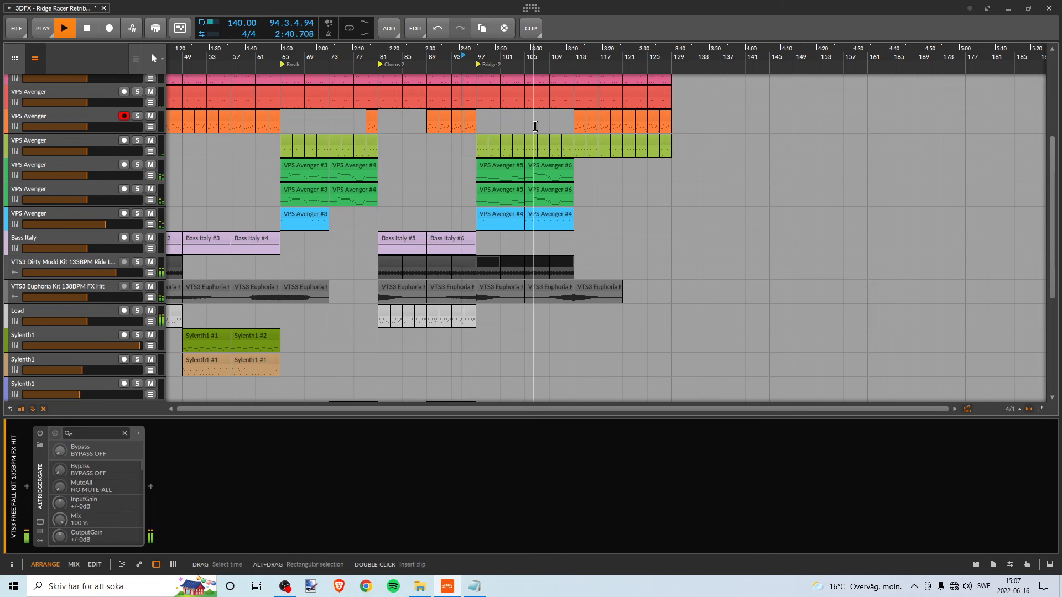
pyautogui.click(488, 259)
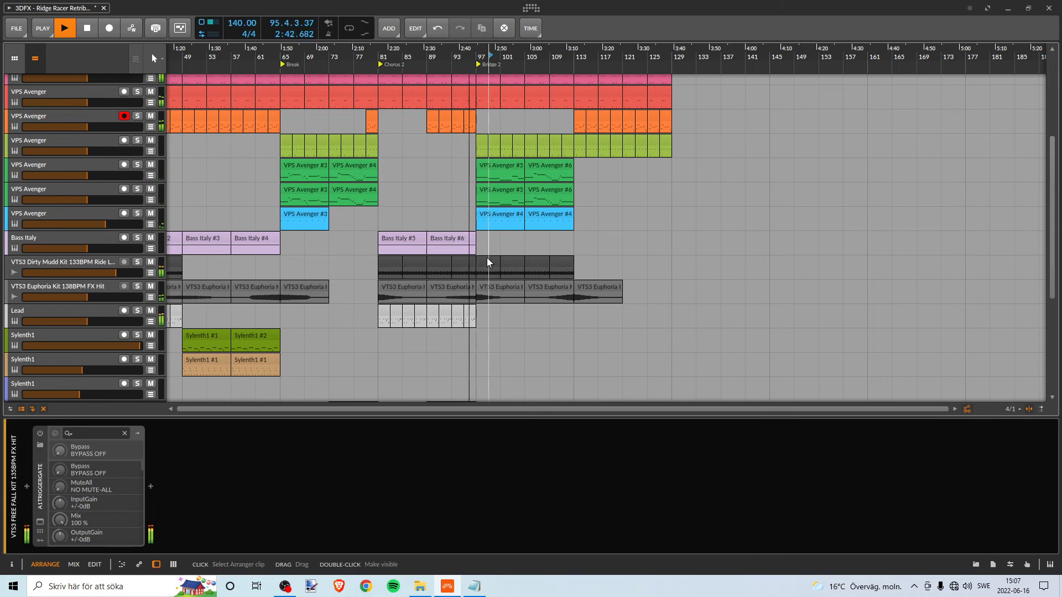
pyautogui.click(489, 259)
pyautogui.keyDown('shift'); pyautogui.click(556, 257); pyautogui.keyUp('shift')
pyautogui.press('Delete')
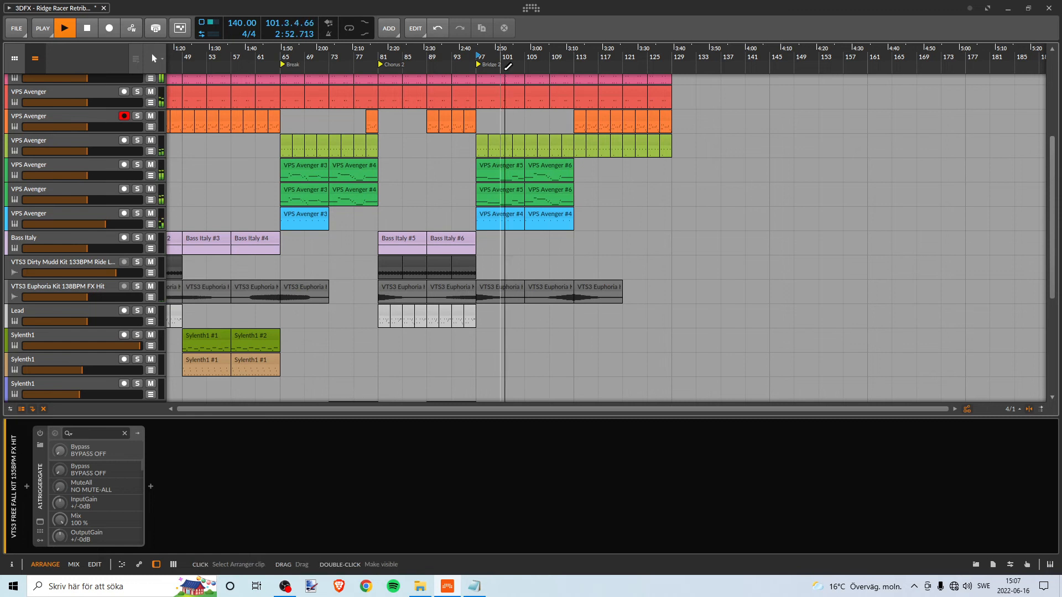
# - Listen to Bridge 2 until about bar 105 and look over its FX clips in the lower tracks
pyautogui.moveTo(509, 59); pyautogui.dragTo(422, 61)
pyautogui.scroll(-5, 441, 230)
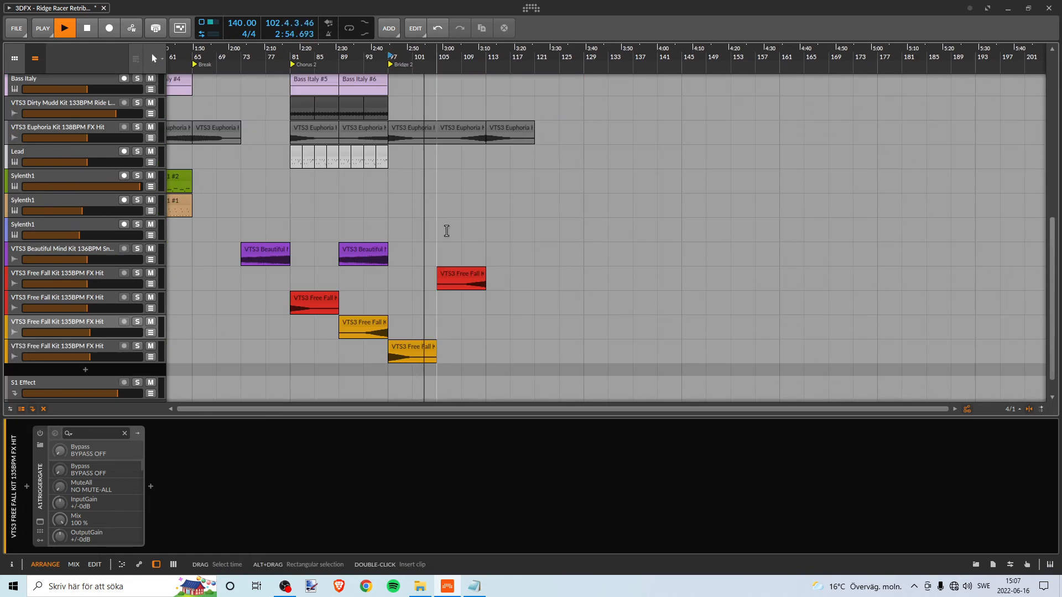
pyautogui.scroll(-1, 441, 240)
pyautogui.scroll(5, 422, 238)
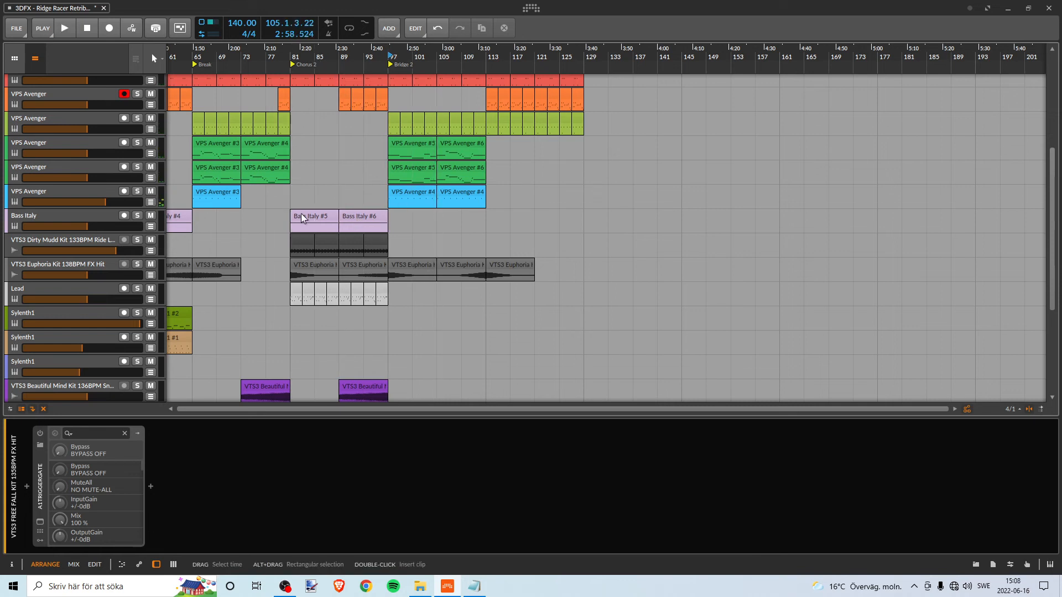
# - Audition the Bass Italy track soloed from bar 81, then turn its solo off
pyautogui.click(137, 215)
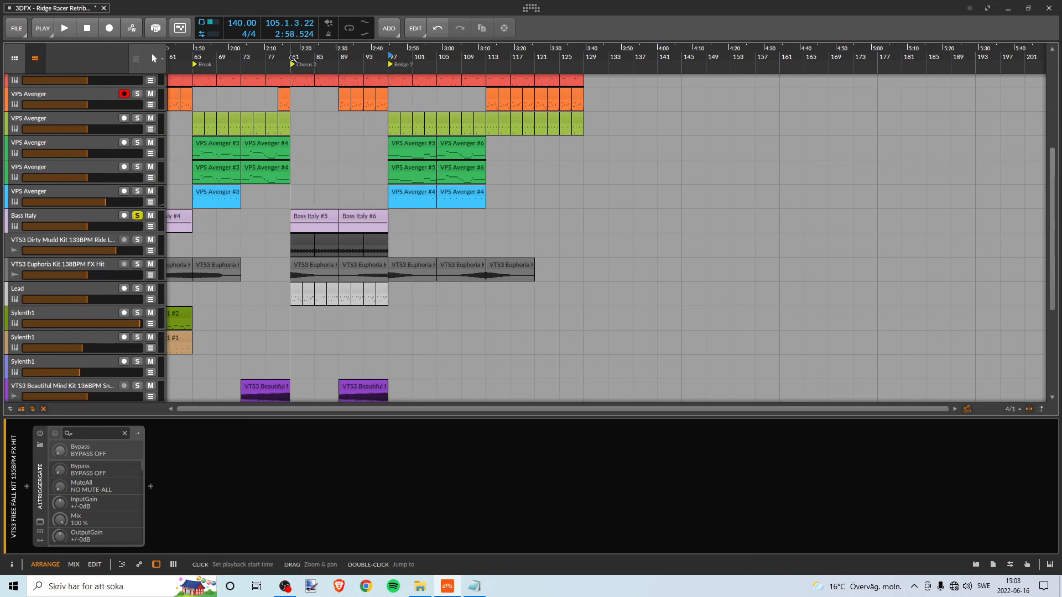
pyautogui.click(292, 57)
pyautogui.press('space')
pyautogui.press('space')
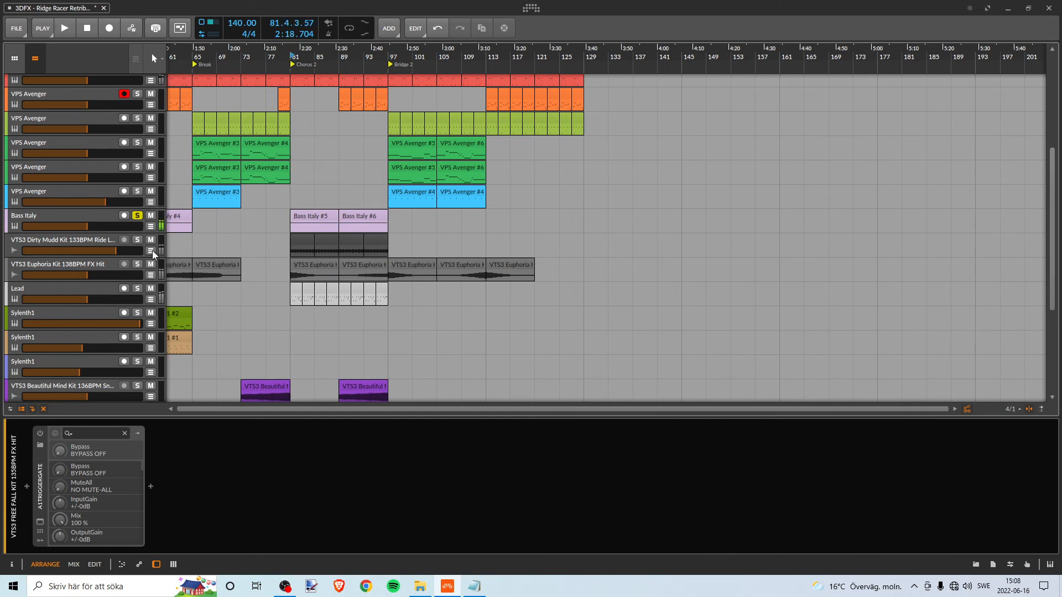
pyautogui.click(137, 215)
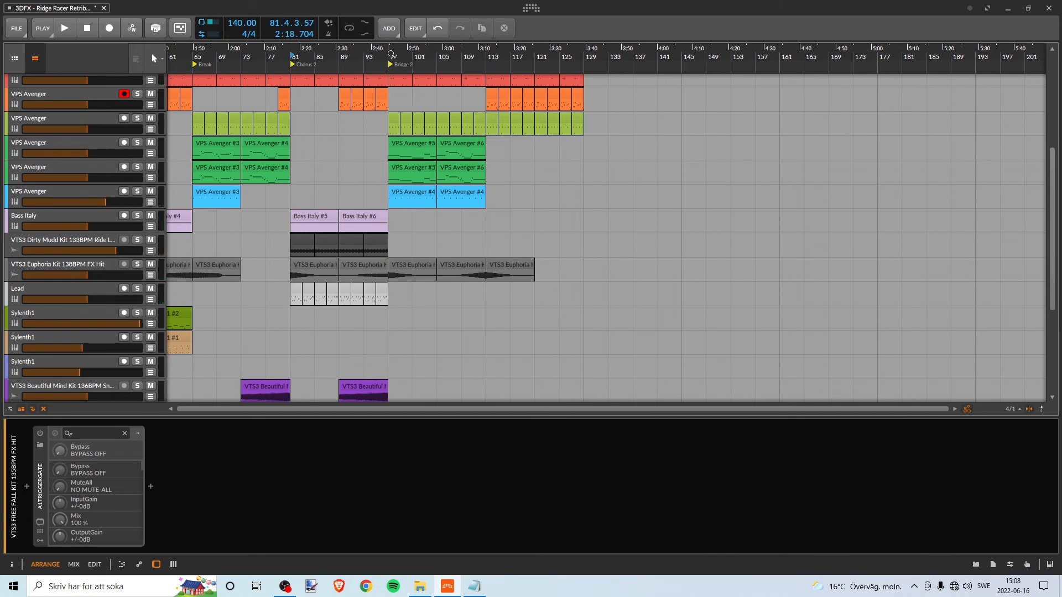
# - Duplicate the two Bass Italy clips from bars 81–97 so the bass also plays through Bridge 2, bars 97–113
pyautogui.press('space')
pyautogui.press('space')
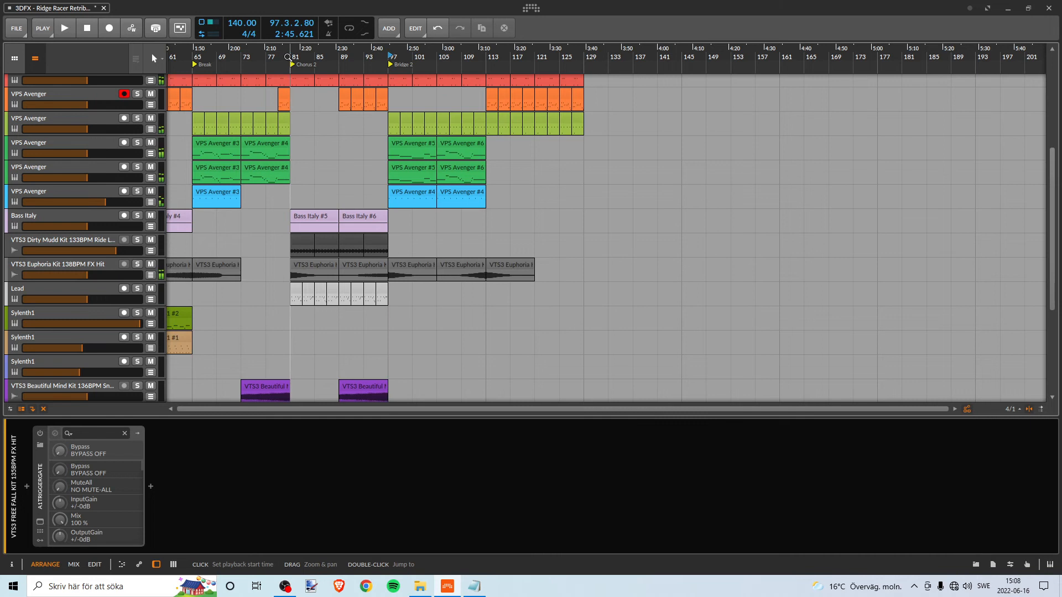
pyautogui.press('space')
pyautogui.click(320, 217)
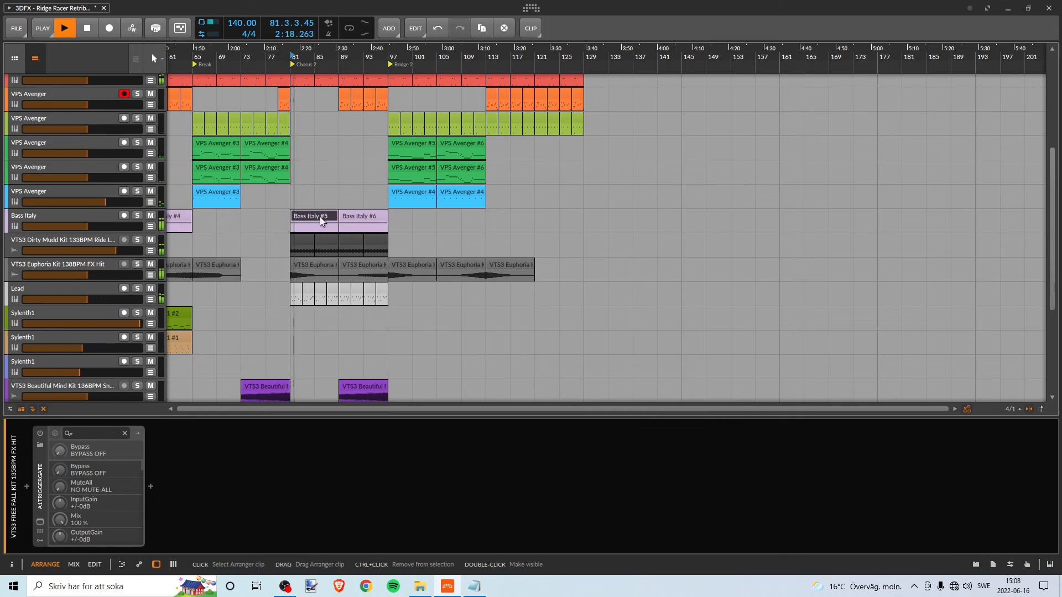
pyautogui.keyDown('shift'); pyautogui.click(357, 214); pyautogui.keyUp('shift')
pyautogui.hotkey('ctrl', 'd')
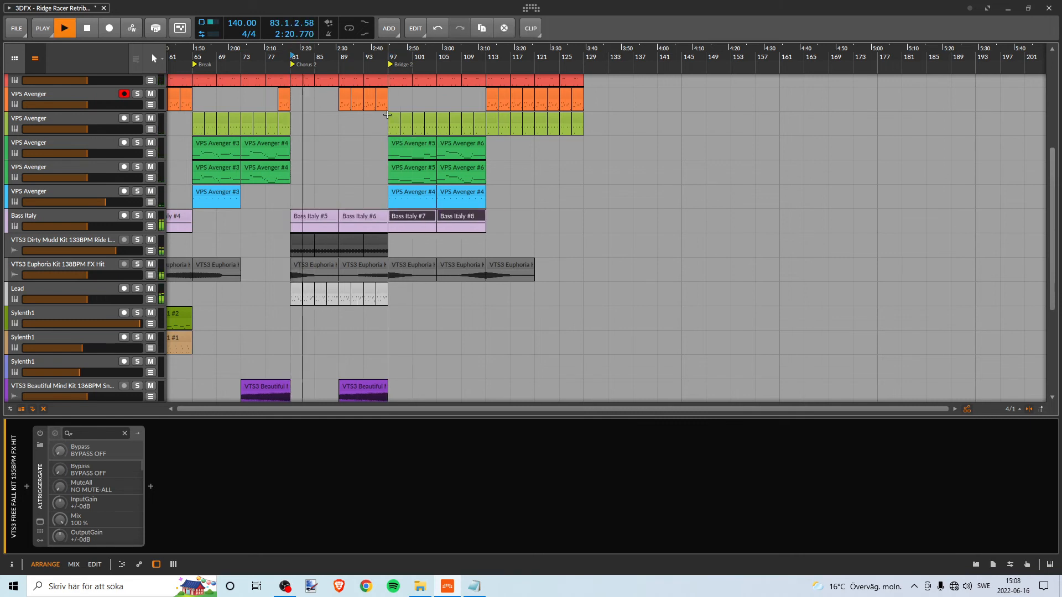
# - Play from about bar 93 through Bridge 2 into the repeated Start section, checking the added bass against all tracks
pyautogui.press('space')
pyautogui.click(365, 57)
pyautogui.press('space')
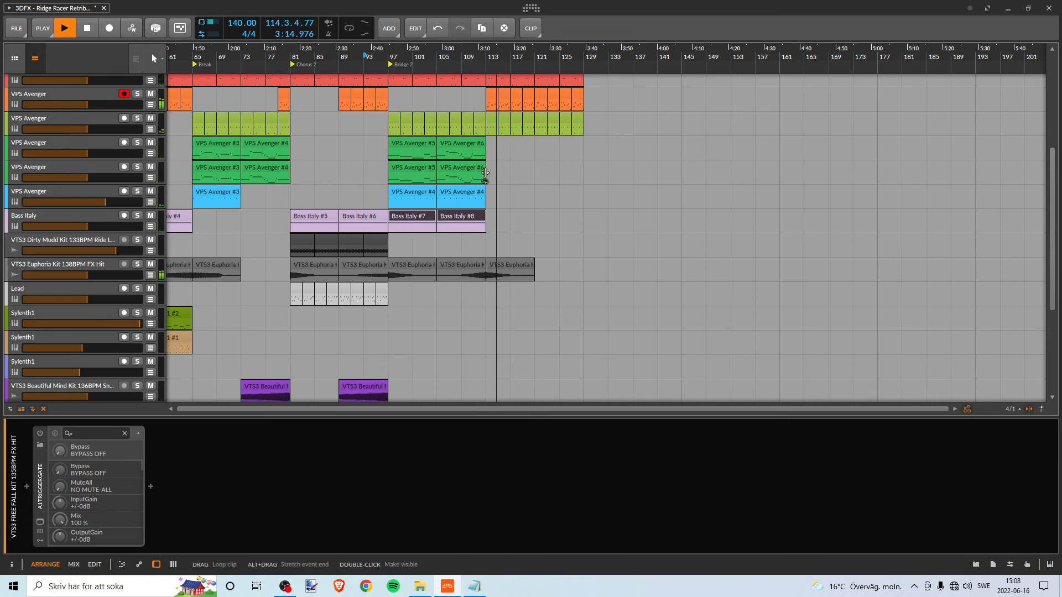
pyautogui.scroll(2, 492, 173)
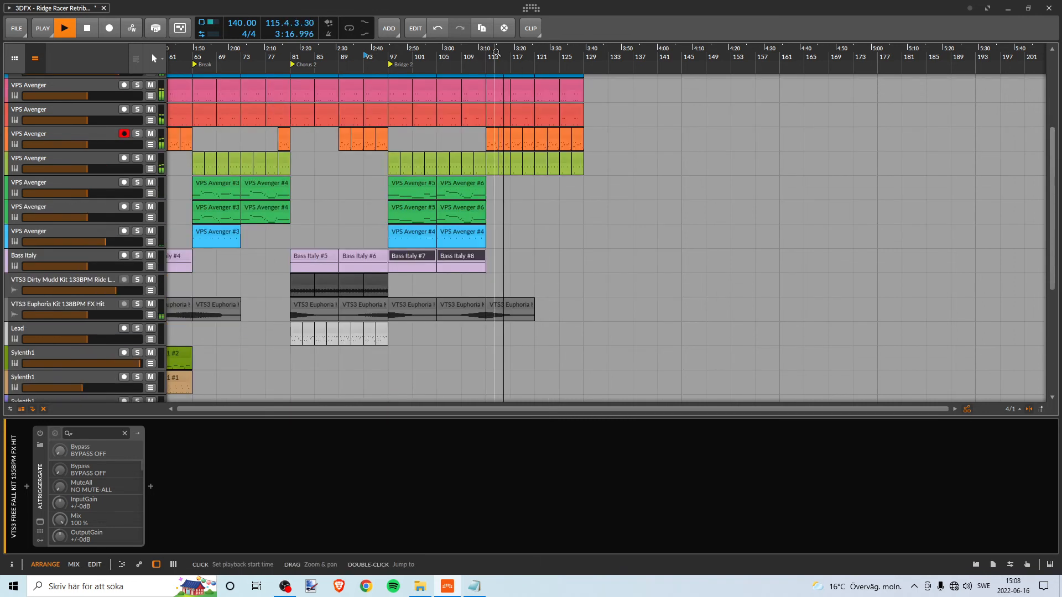
pyautogui.moveTo(537, 49); pyautogui.dragTo(573, 72)
pyautogui.moveTo(458, 56); pyautogui.dragTo(565, 38)
pyautogui.scroll(-5, 521, 217)
pyautogui.scroll(10, 523, 200)
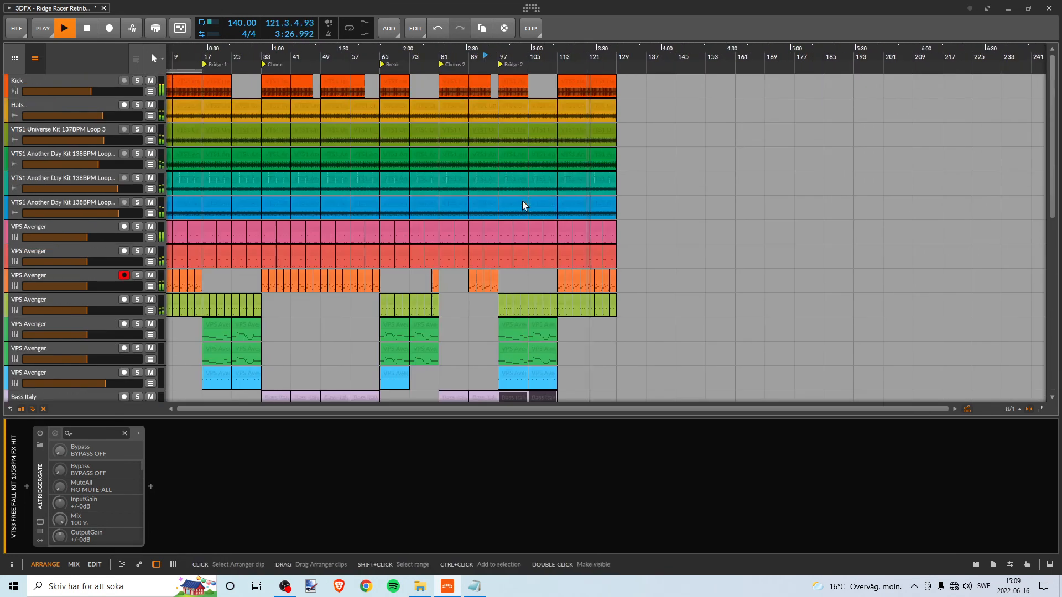
# - Look over the clips of all tracks between bars 97 and 129 while the ending section plays
pyautogui.moveTo(579, 58); pyautogui.dragTo(547, 80)
pyautogui.scroll(-3, 515, 172)
pyautogui.scroll(-4, 517, 171)
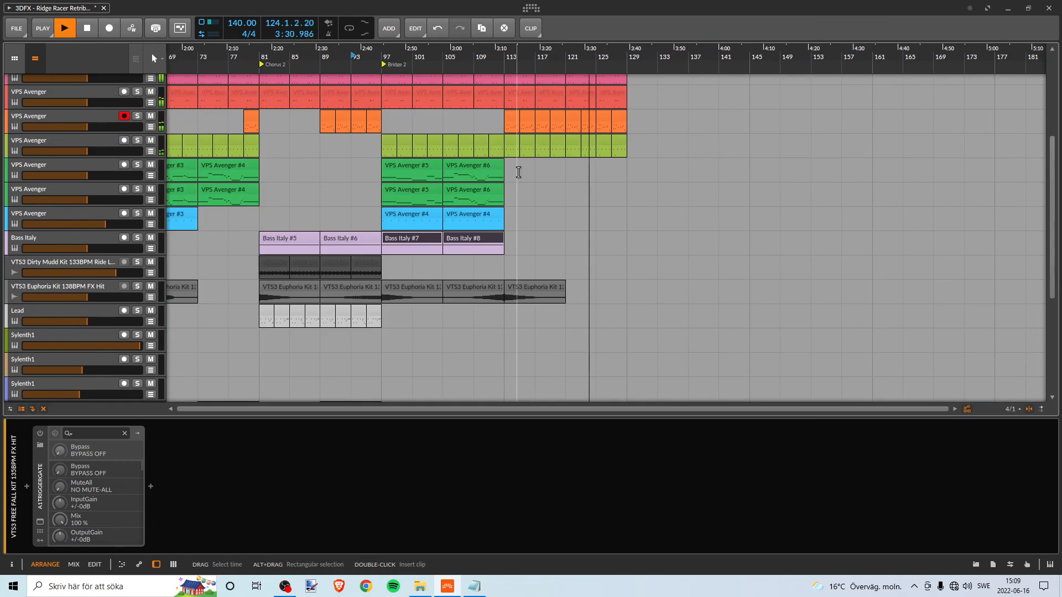
pyautogui.scroll(2, 517, 173)
pyautogui.scroll(2, 517, 169)
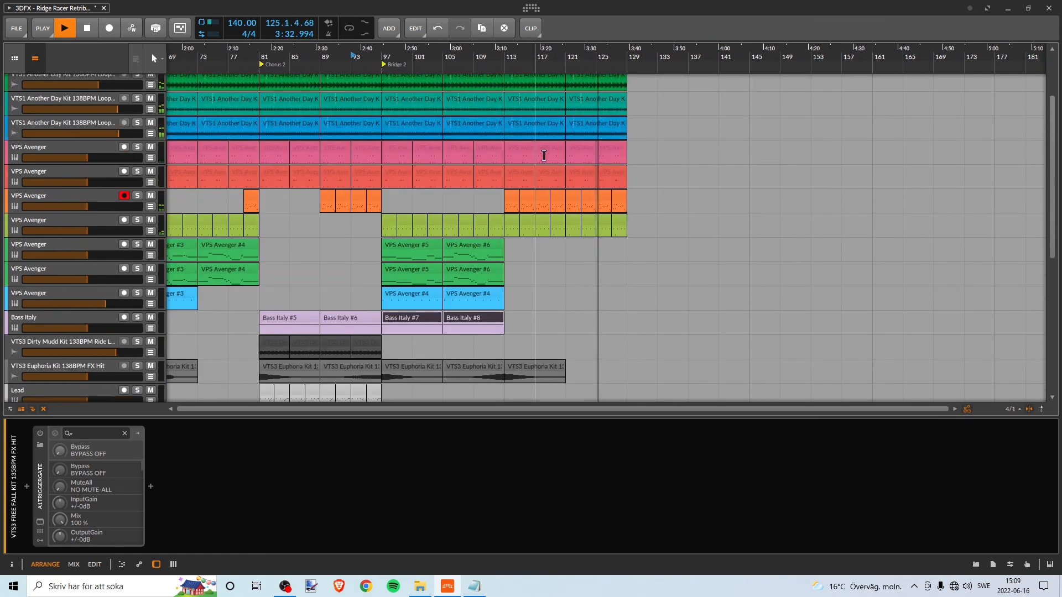
pyautogui.scroll(-5, 544, 161)
pyautogui.scroll(-2, 546, 162)
pyautogui.scroll(5, 547, 164)
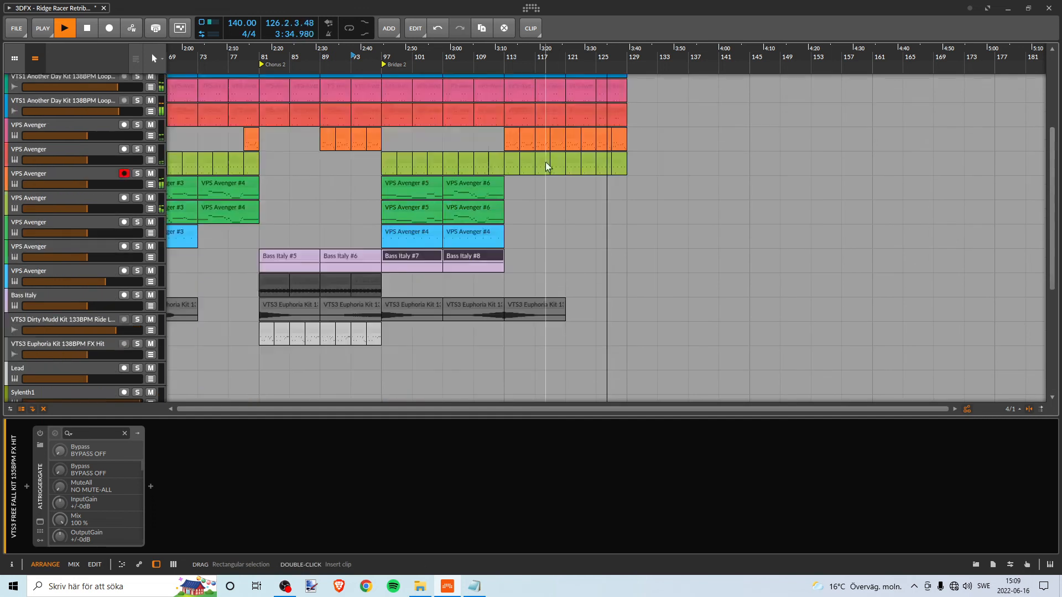
pyautogui.scroll(-2, 549, 164)
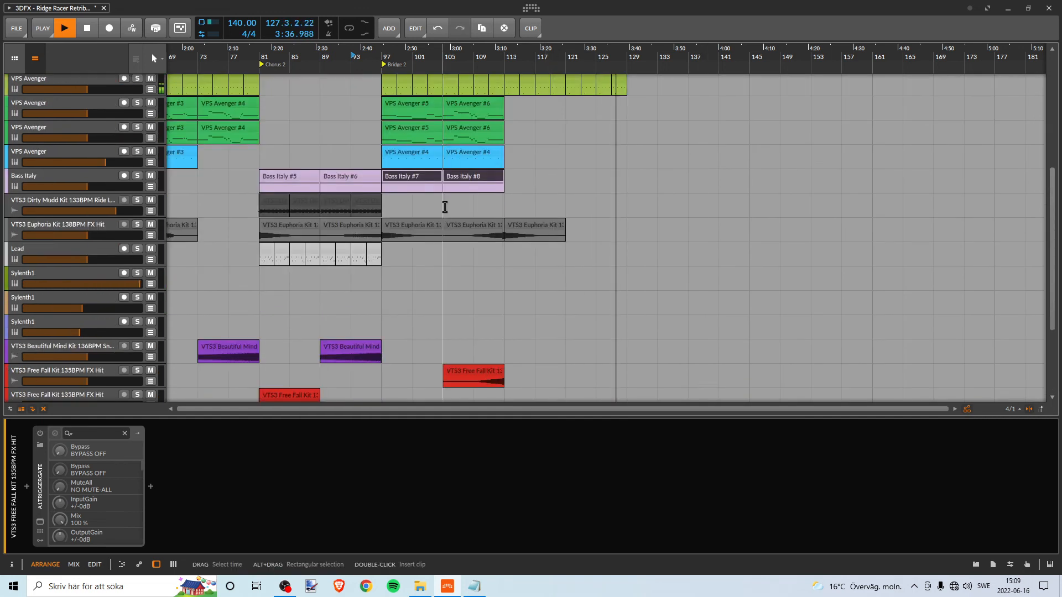
# - Copy the two VTS3 Euphoria FX Hit clips from bars 105–121 to bars 121–137
pyautogui.click(472, 225)
pyautogui.keyDown('shift'); pyautogui.click(519, 226); pyautogui.keyUp('shift')
pyautogui.moveTo(487, 223); pyautogui.dragTo(619, 229)
pyautogui.hotkey('ctrl', 'z')
pyautogui.press('space')
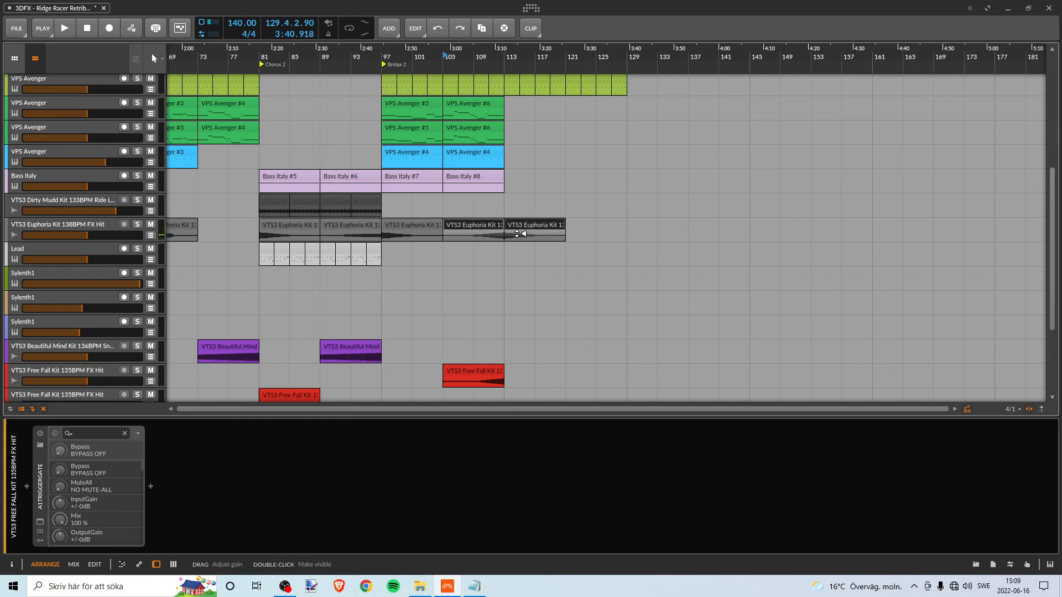
pyautogui.moveTo(476, 223); pyautogui.dragTo(600, 227)
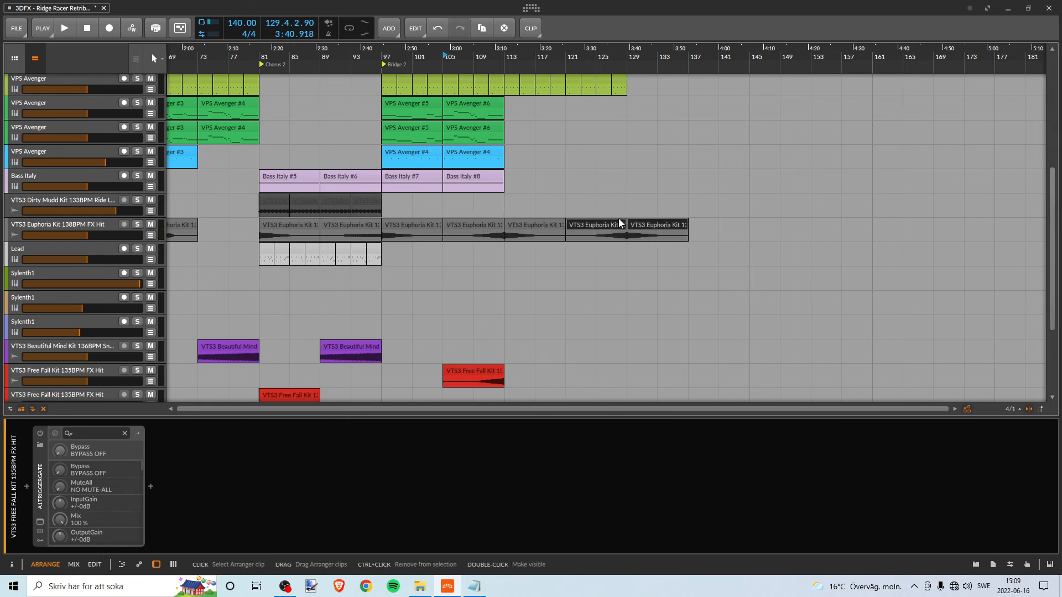
# - Play from bar 121 past bar 129, checking how the copied Euphoria FX hits lead out of the arrangement
pyautogui.click(568, 52)
pyautogui.press('space')
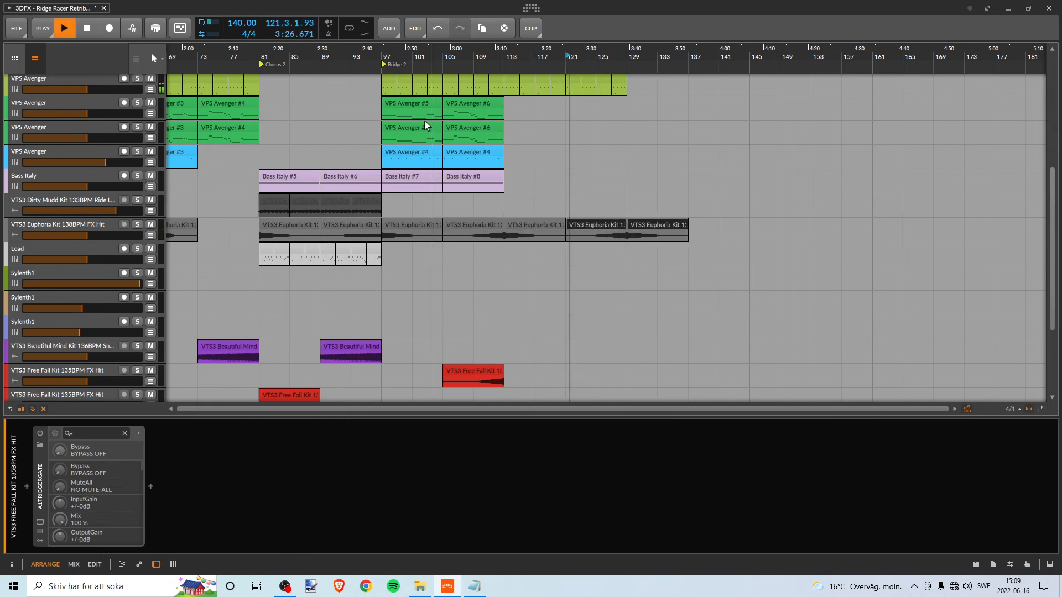
pyautogui.moveTo(311, 58)
pyautogui.mouseDown()
pyautogui.moveTo(592, 59)
pyautogui.moveTo(326, 58)
pyautogui.mouseUp()
pyautogui.scroll(-3, 474, 185)
pyautogui.scroll(6, 507, 206)
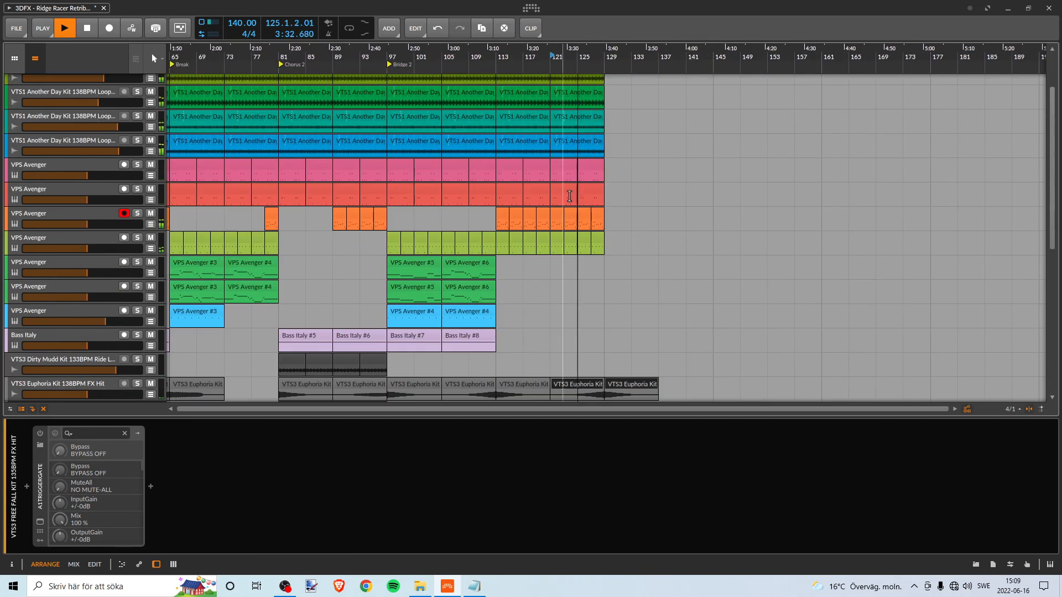
pyautogui.moveTo(594, 59); pyautogui.dragTo(542, 58)
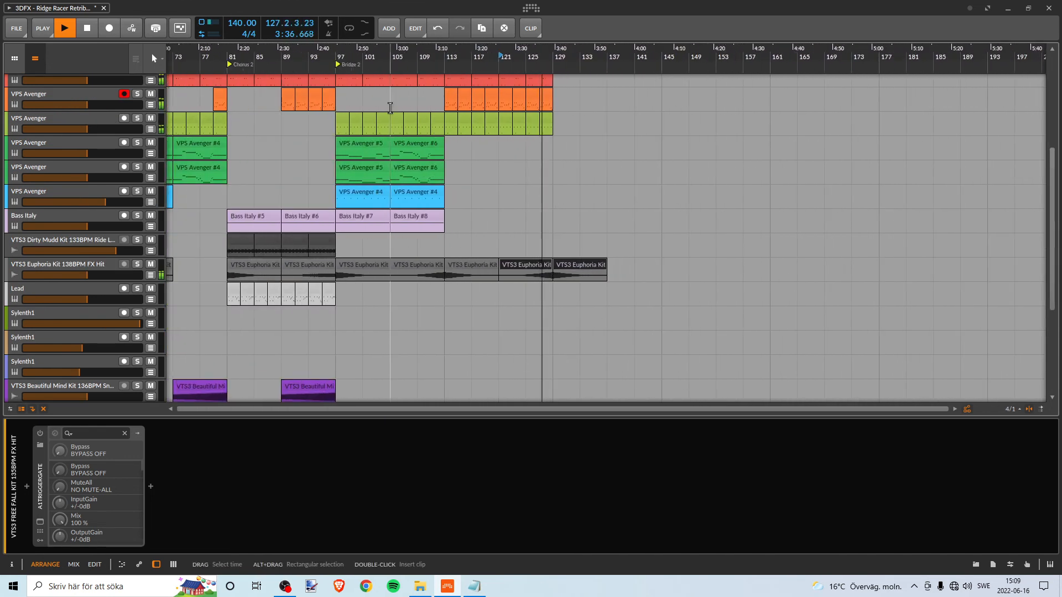
pyautogui.scroll(2, 339, 152)
pyautogui.scroll(-2, 349, 150)
pyautogui.scroll(2, 560, 164)
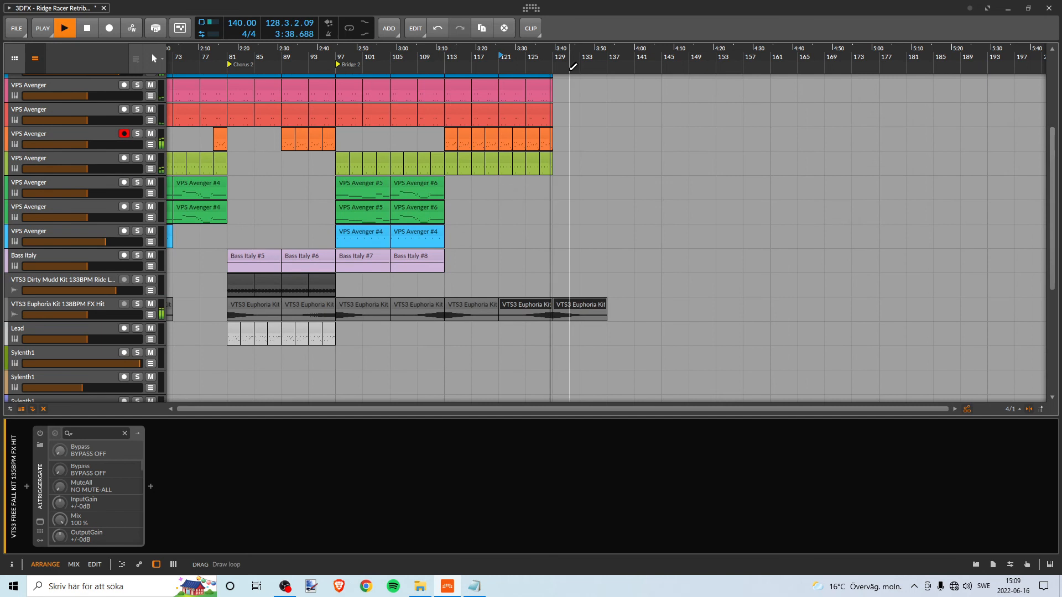
pyautogui.moveTo(571, 58); pyautogui.dragTo(565, 62)
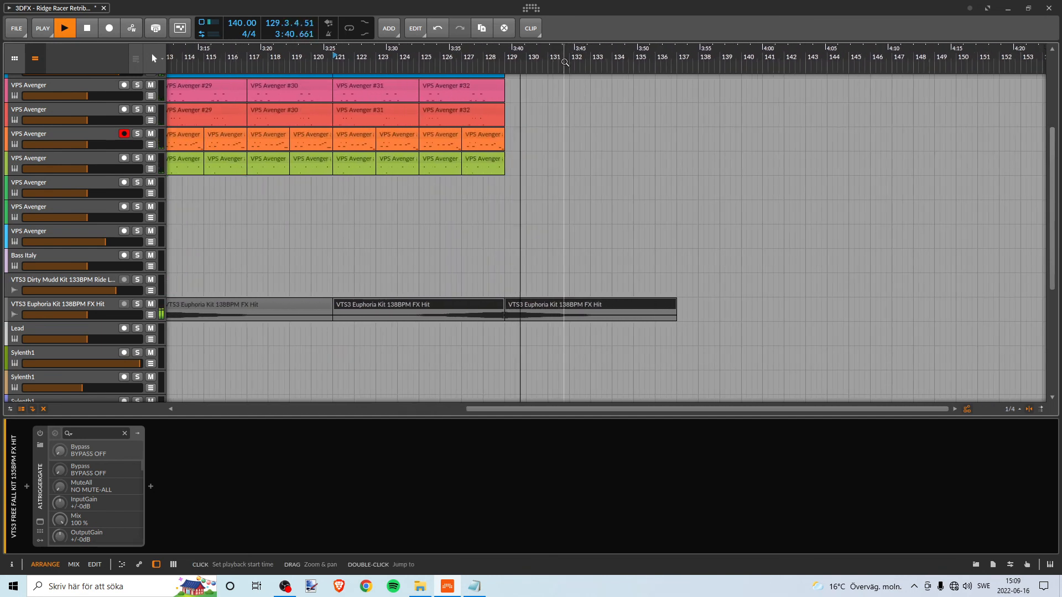
# - Try shortening the VTS3 Euphoria FX Hit clip at bar 121 to end about bar 128, audition it, and undo the trim
pyautogui.moveTo(504, 304); pyautogui.dragTo(480, 304)
pyautogui.hotkey('ctrl', 'z')
pyautogui.click(496, 305)
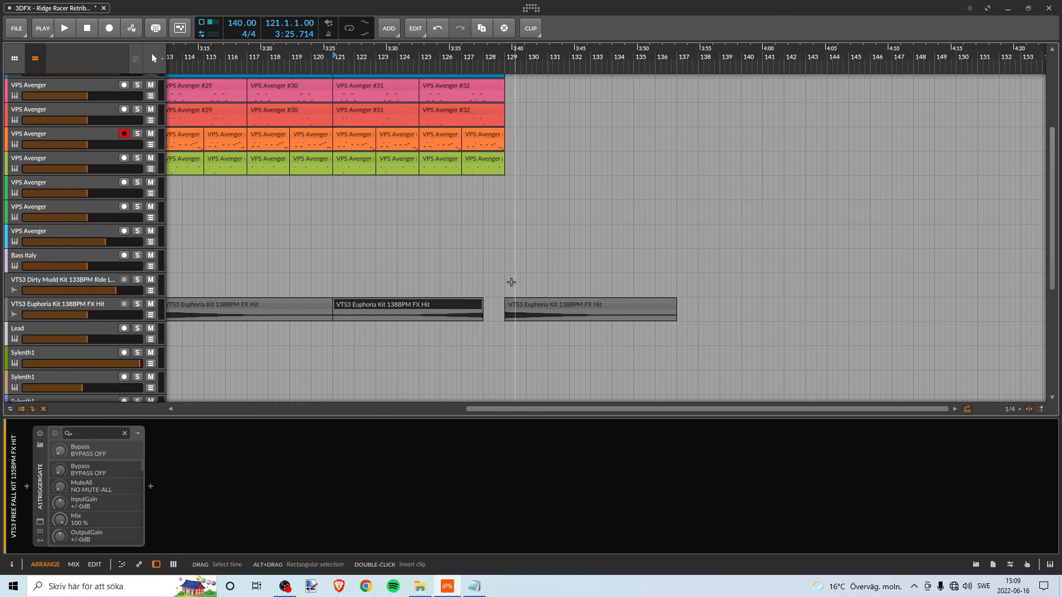
pyautogui.press('space')
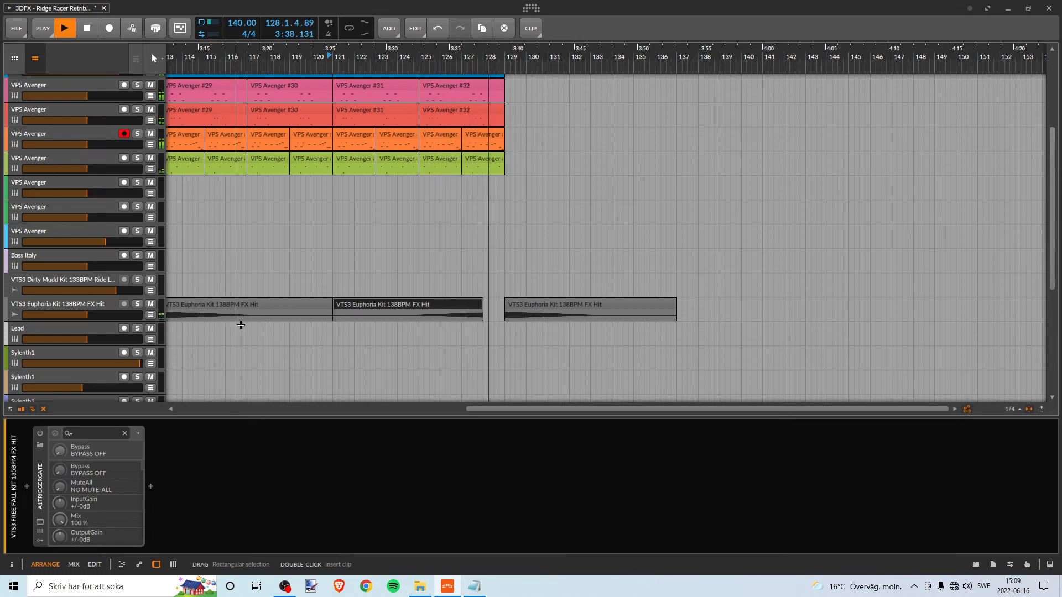
pyautogui.press('space')
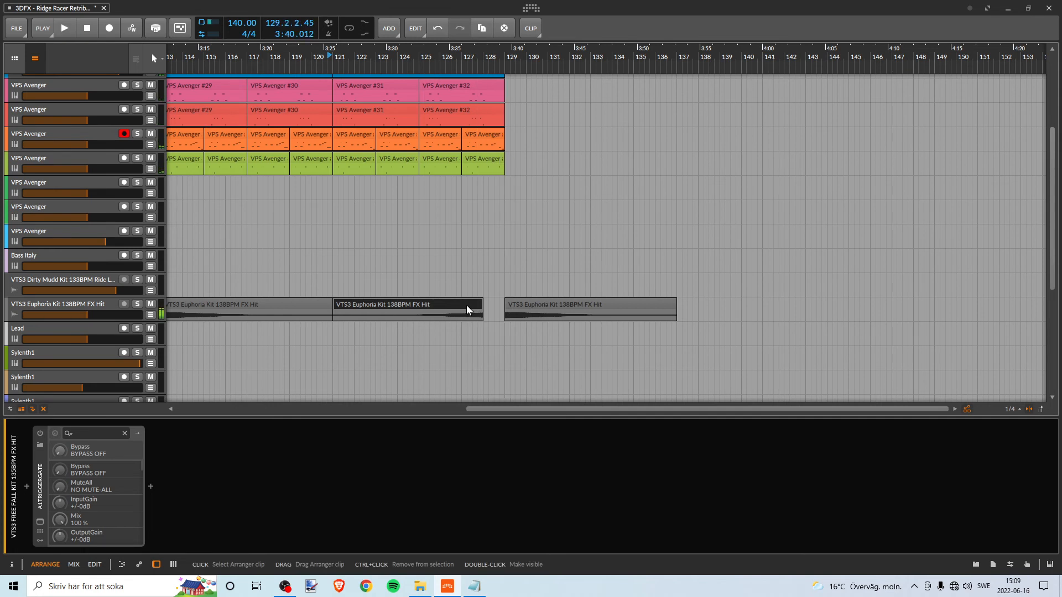
pyautogui.hotkey('ctrl', 'z')
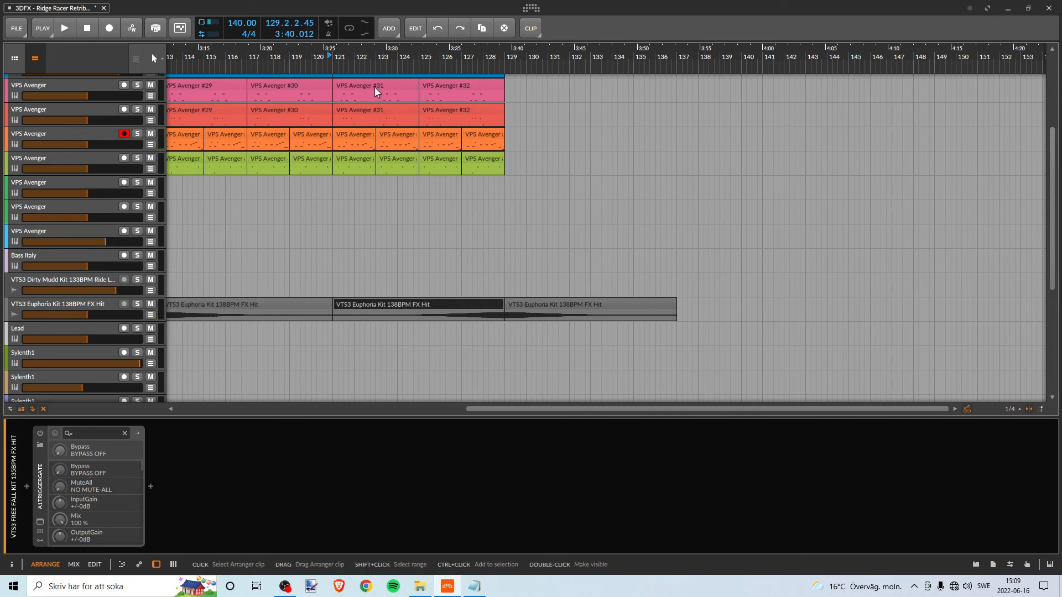
# - Copy the VTS3 Free Fall FX Hit clip from bar 105 to bar 129 and reverse the copy
pyautogui.moveTo(355, 57); pyautogui.dragTo(480, 120)
pyautogui.scroll(5, 479, 120)
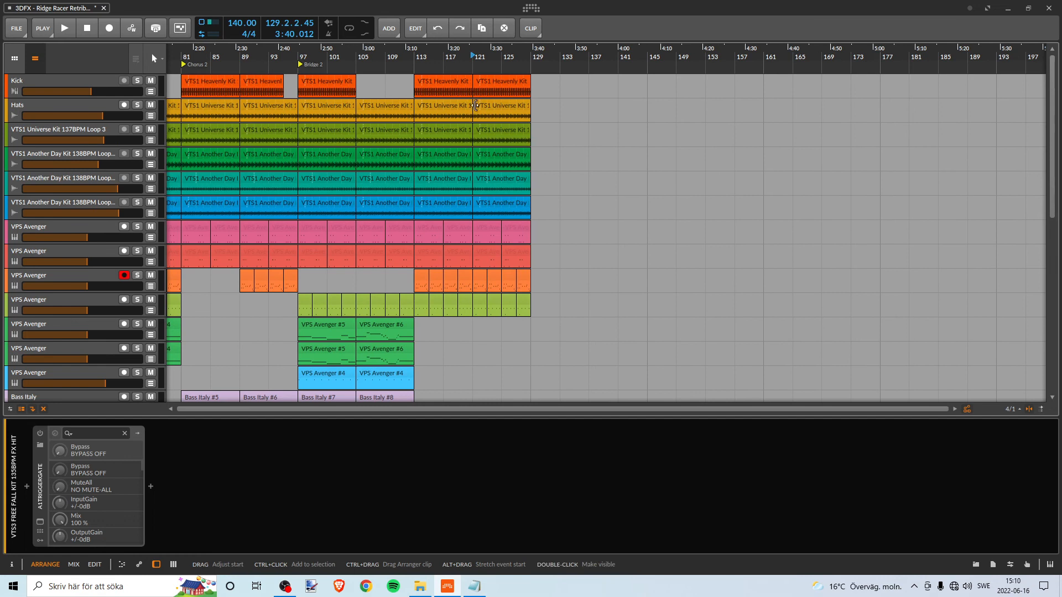
pyautogui.scroll(-5, 475, 93)
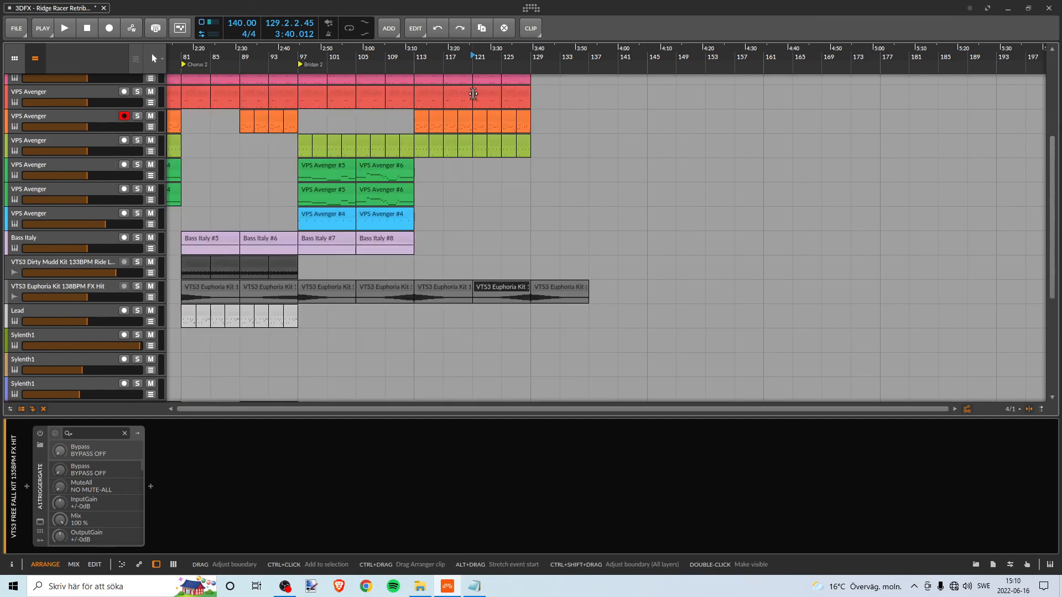
pyautogui.scroll(4, 475, 93)
pyautogui.scroll(-10, 475, 93)
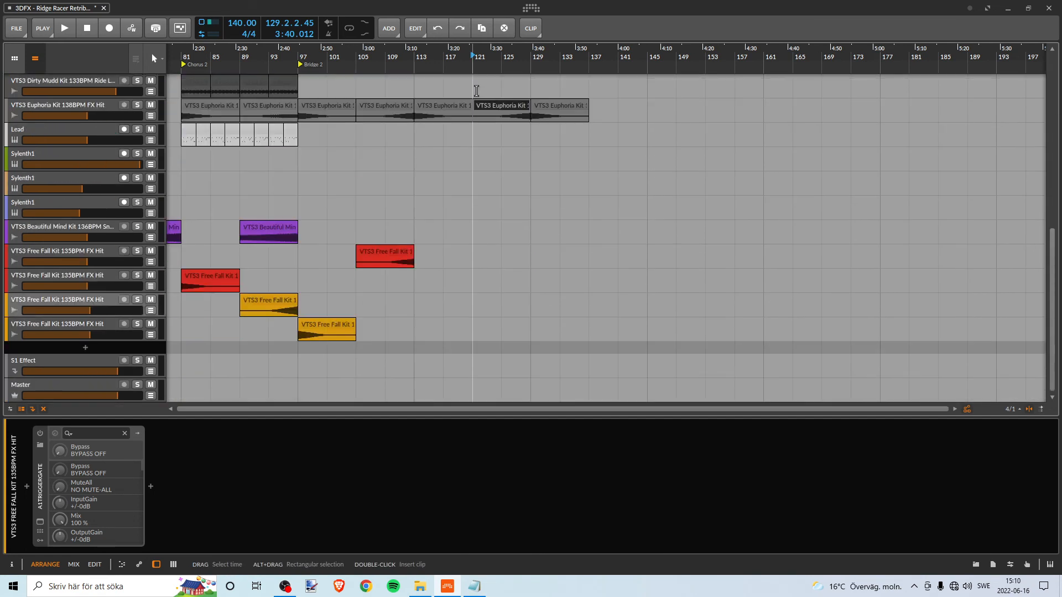
pyautogui.click(372, 254)
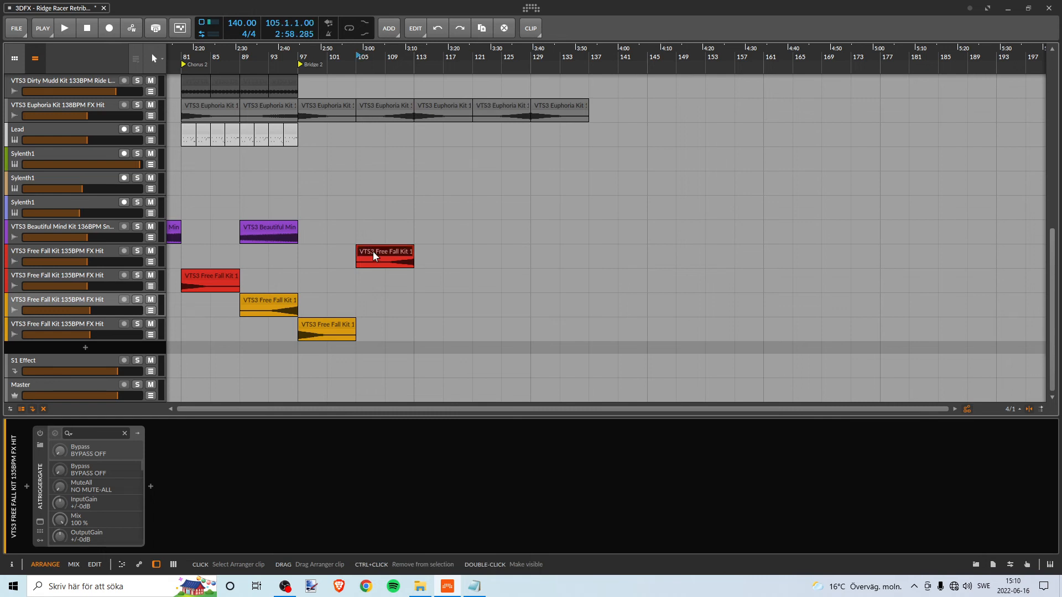
pyautogui.moveTo(373, 251); pyautogui.dragTo(547, 256)
pyautogui.rightClick(535, 48)
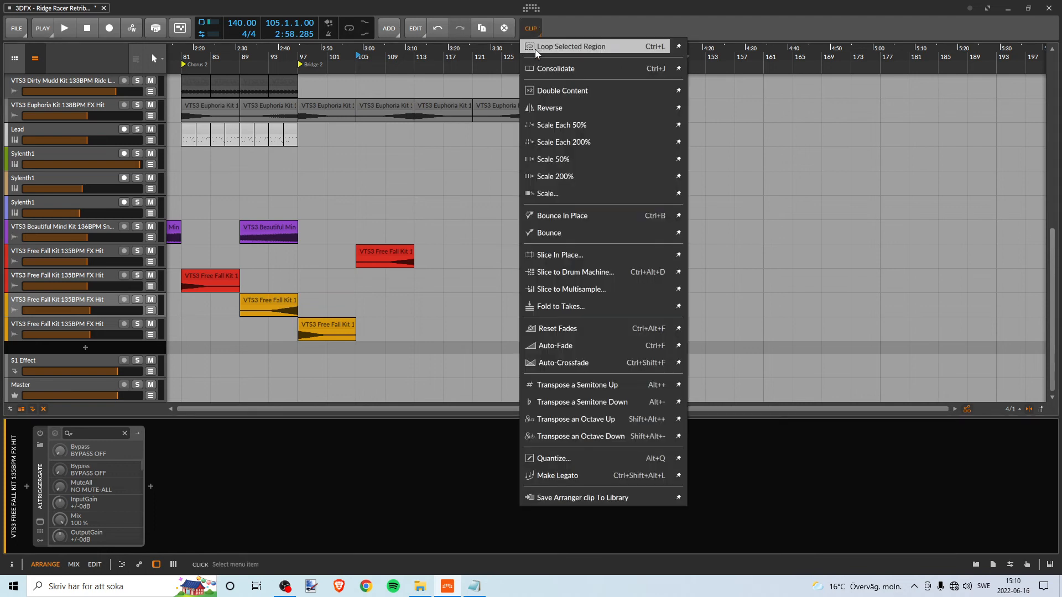
pyautogui.click(562, 104)
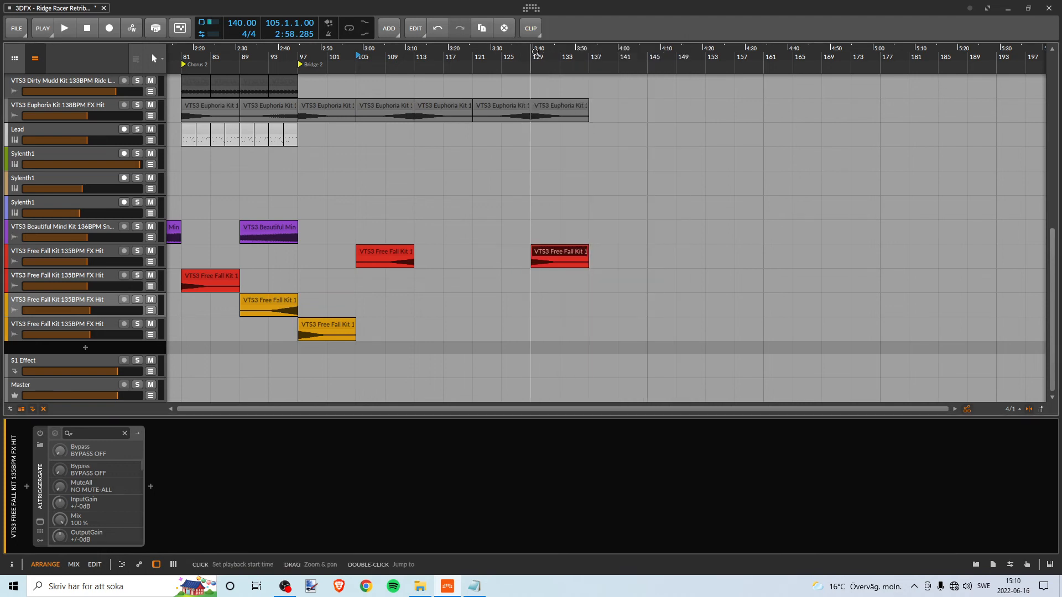
# - Play the ending from about bar 127 to hear the reversed Free Fall hit at bar 129
pyautogui.click(518, 56)
pyautogui.press('space')
pyautogui.moveTo(519, 56); pyautogui.dragTo(394, 133)
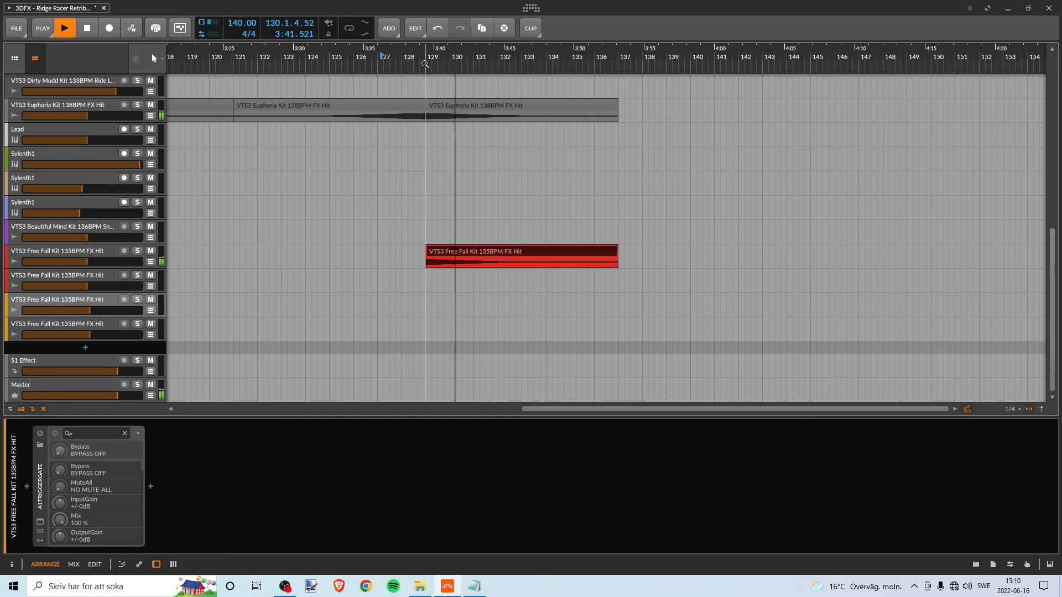
pyautogui.moveTo(427, 56); pyautogui.dragTo(496, 45)
pyautogui.press('space')
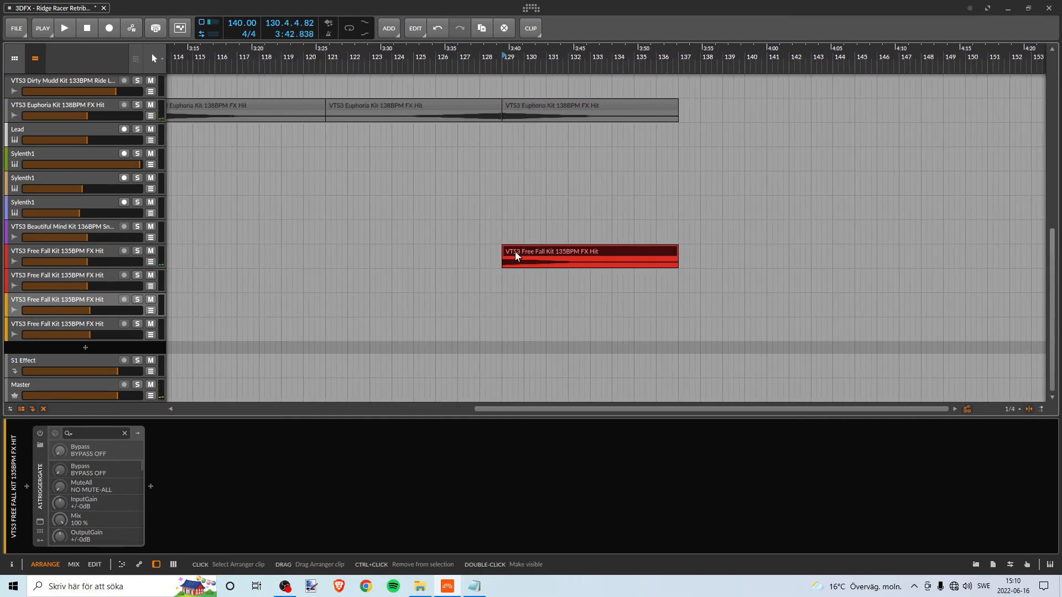
# - Copy the Free Fall FX Hit clip from bar 129 to bar 121 and reverse that copy
pyautogui.moveTo(523, 250); pyautogui.dragTo(340, 257)
pyautogui.click(522, 30)
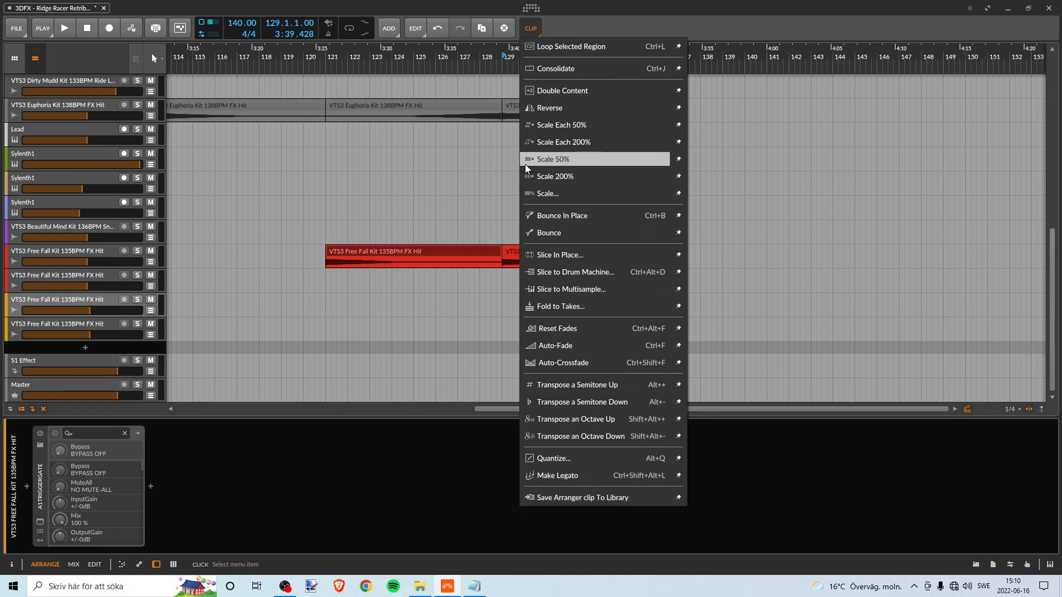
pyautogui.click(526, 107)
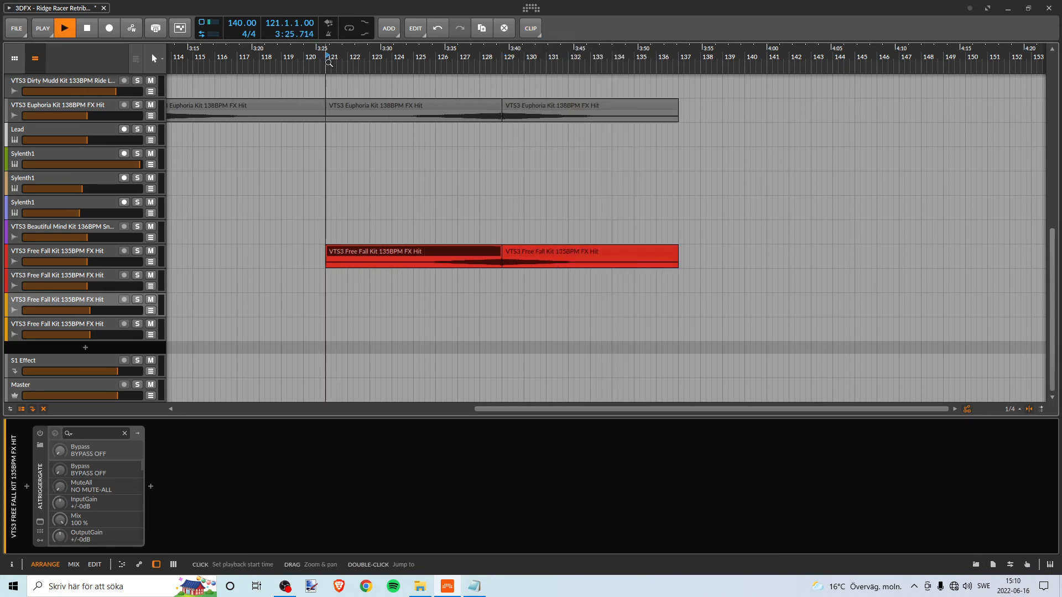
# - Listen to the Free Fall clip from bar 121 into bar 129, then delete the clip at bar 121
pyautogui.moveTo(417, 64); pyautogui.dragTo(541, 66)
pyautogui.scroll(2, 730, 216)
pyautogui.scroll(-1, 722, 206)
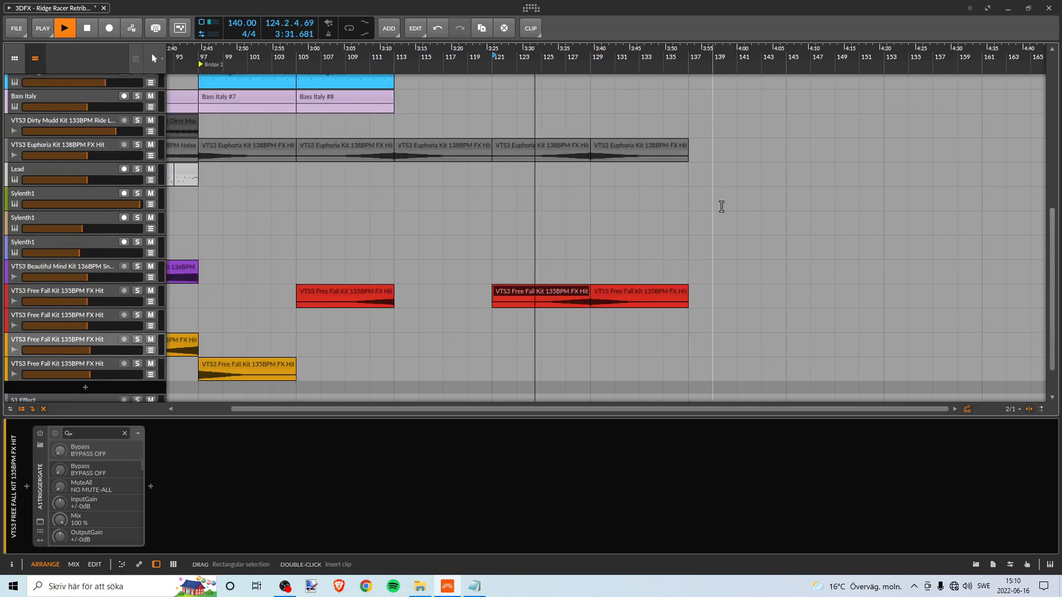
pyautogui.scroll(1, 668, 213)
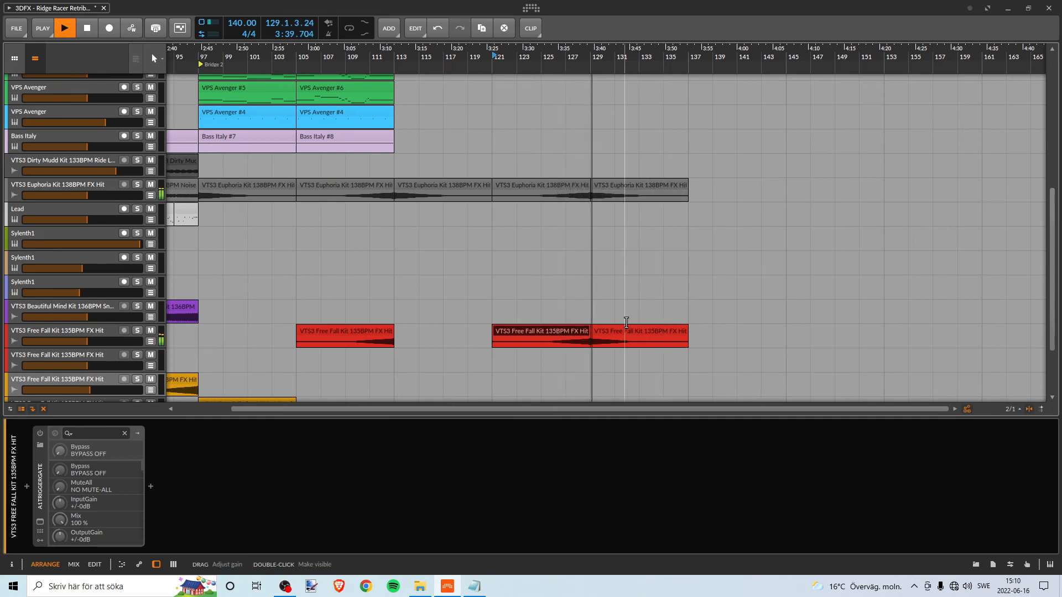
pyautogui.click(559, 332)
pyautogui.press('space')
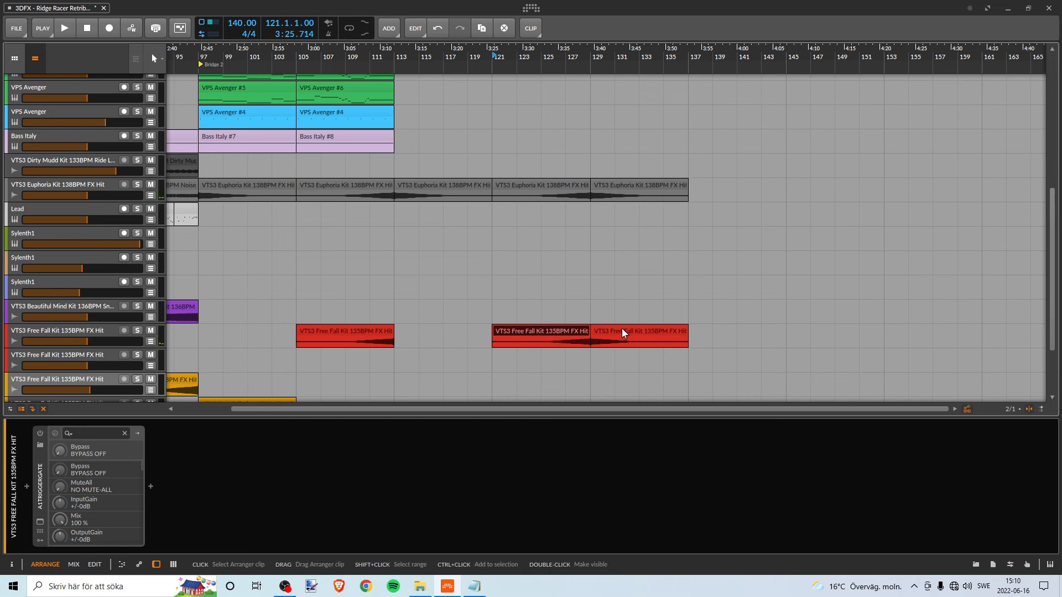
pyautogui.press('Delete')
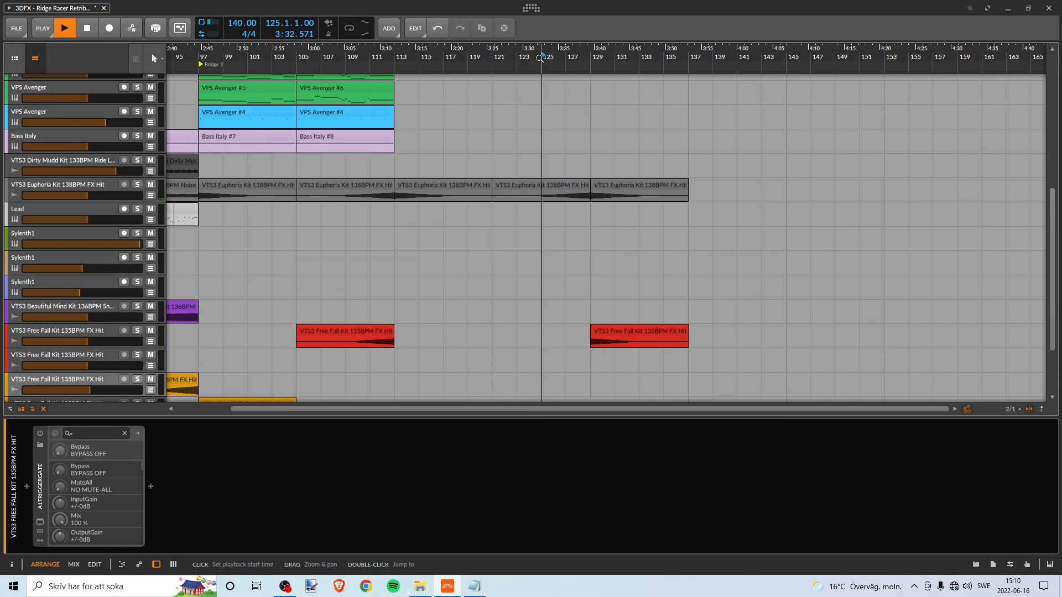
# - Trim the end of the VTS3 Euphoria FX Hit clip at bar 121 back to bar 128 and play the transition into bar 129
pyautogui.moveTo(617, 53); pyautogui.dragTo(576, 55)
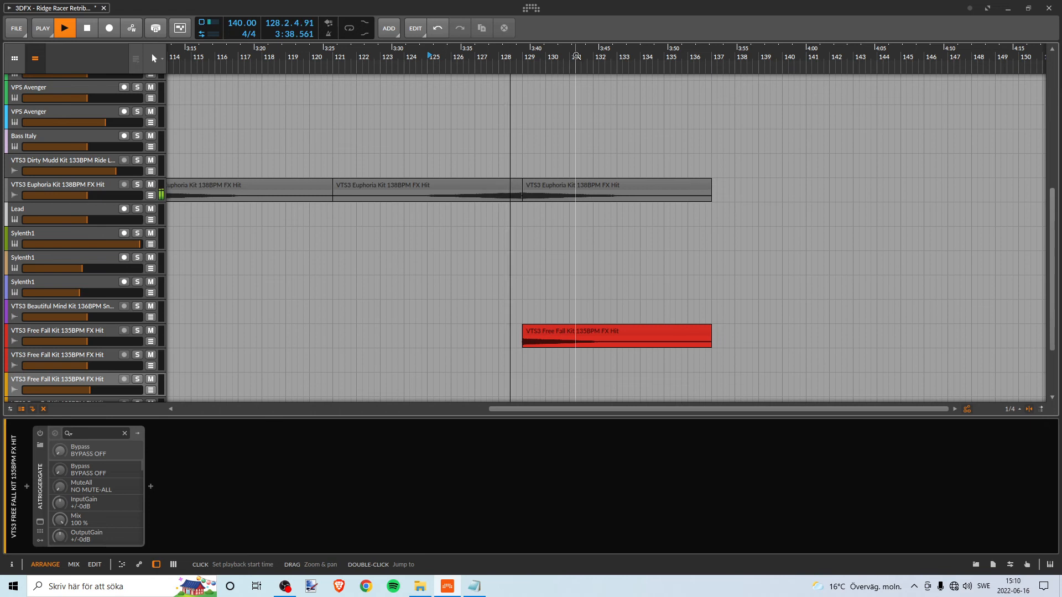
pyautogui.press('space')
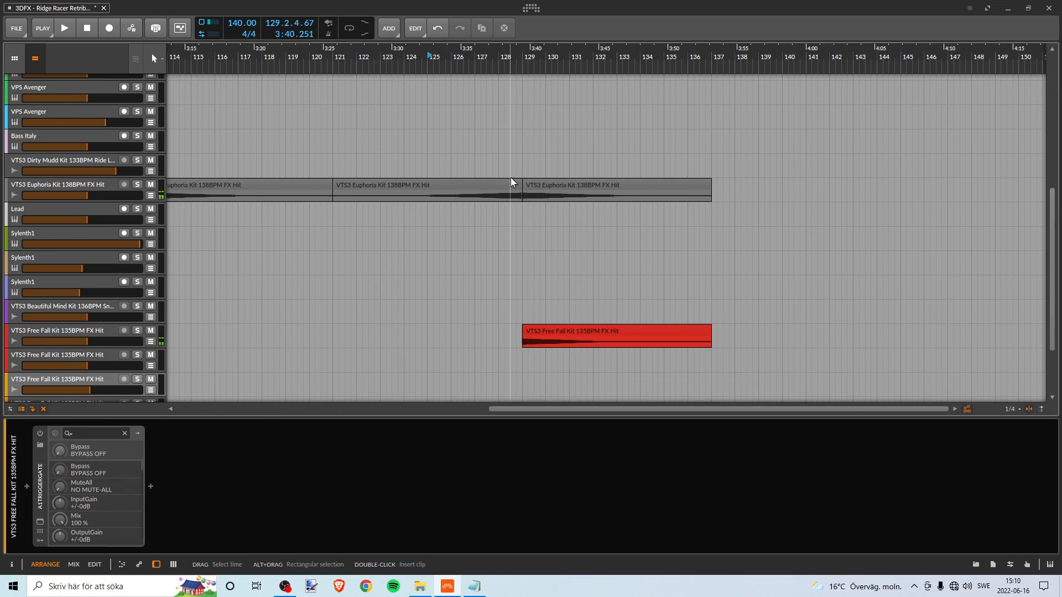
pyautogui.click(517, 181)
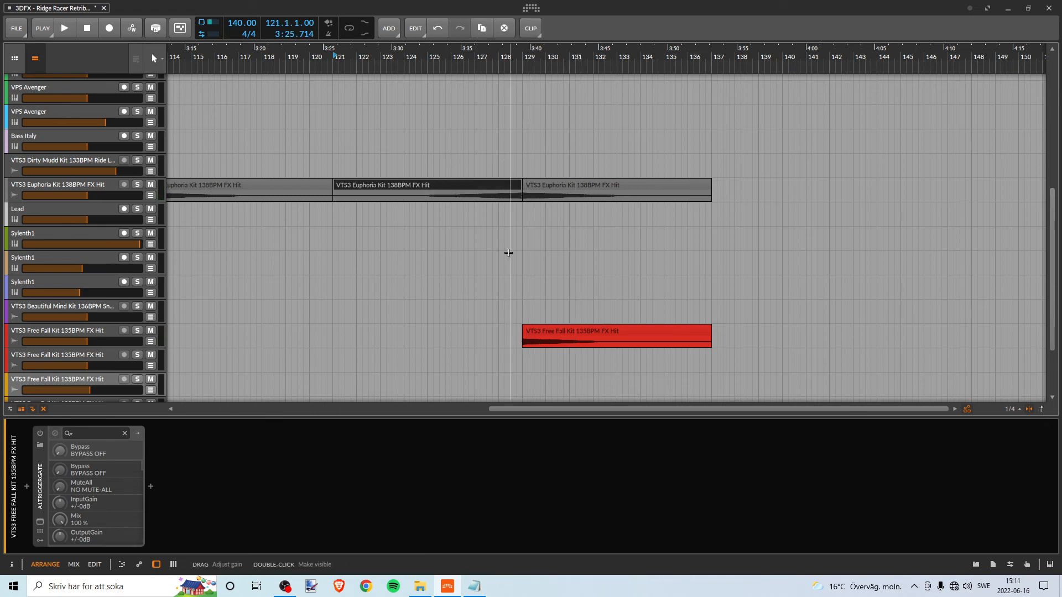
pyautogui.moveTo(519, 185); pyautogui.dragTo(516, 185)
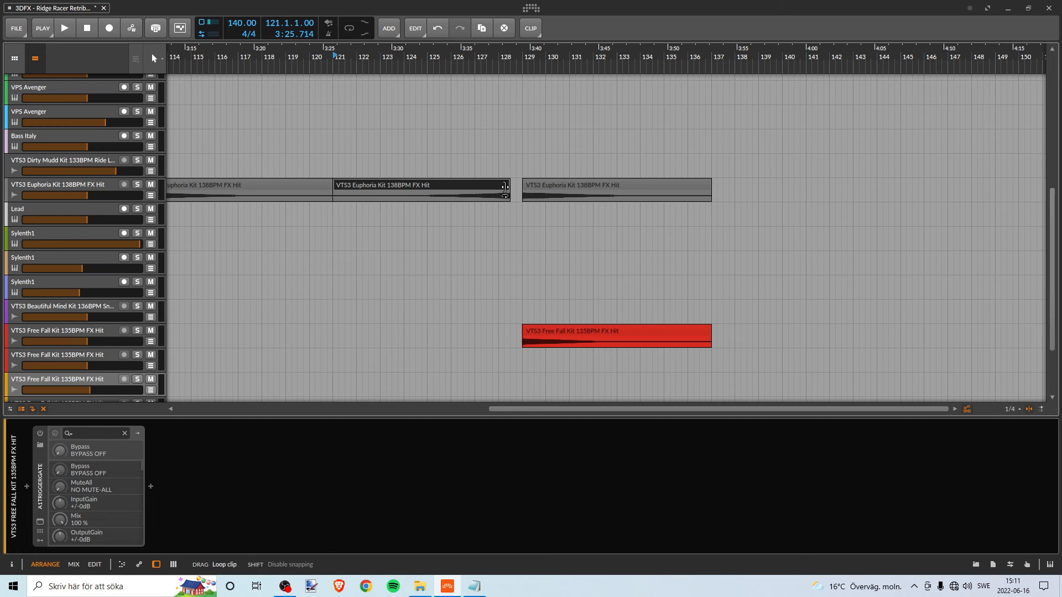
pyautogui.click(441, 60)
pyautogui.press('space')
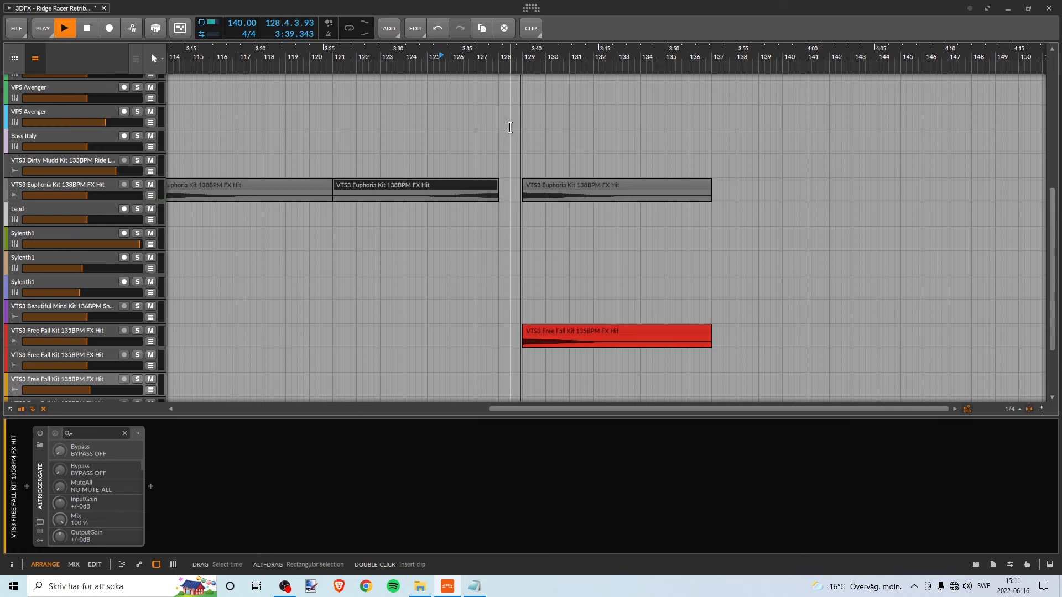
pyautogui.press('space')
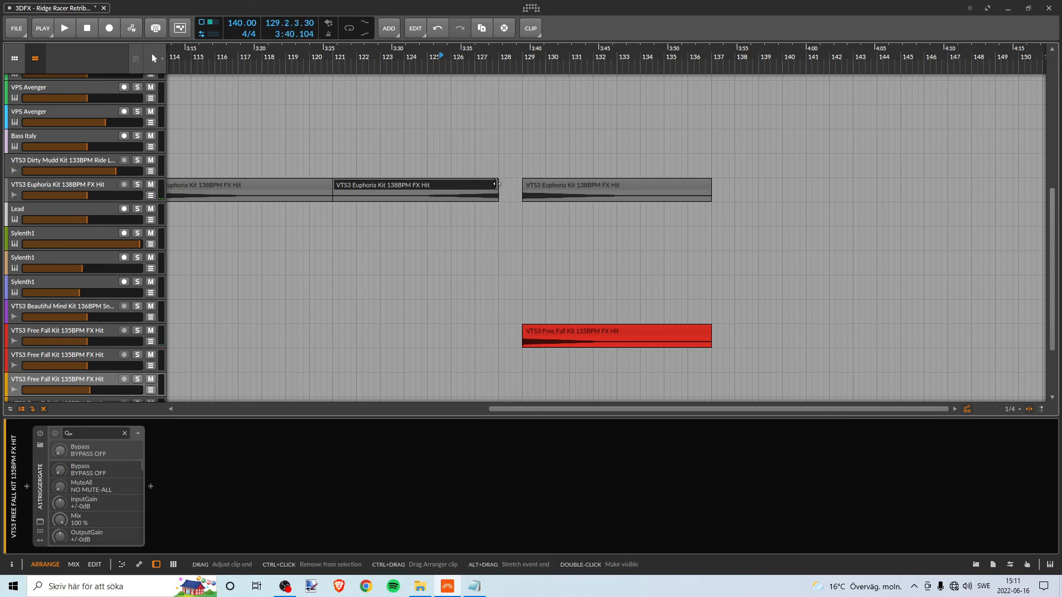
# - Extend the trimmed Euphoria clip's end to the middle of bar 128 and play the transition from about bar 126
pyautogui.moveTo(498, 181); pyautogui.dragTo(509, 181)
pyautogui.click(466, 64)
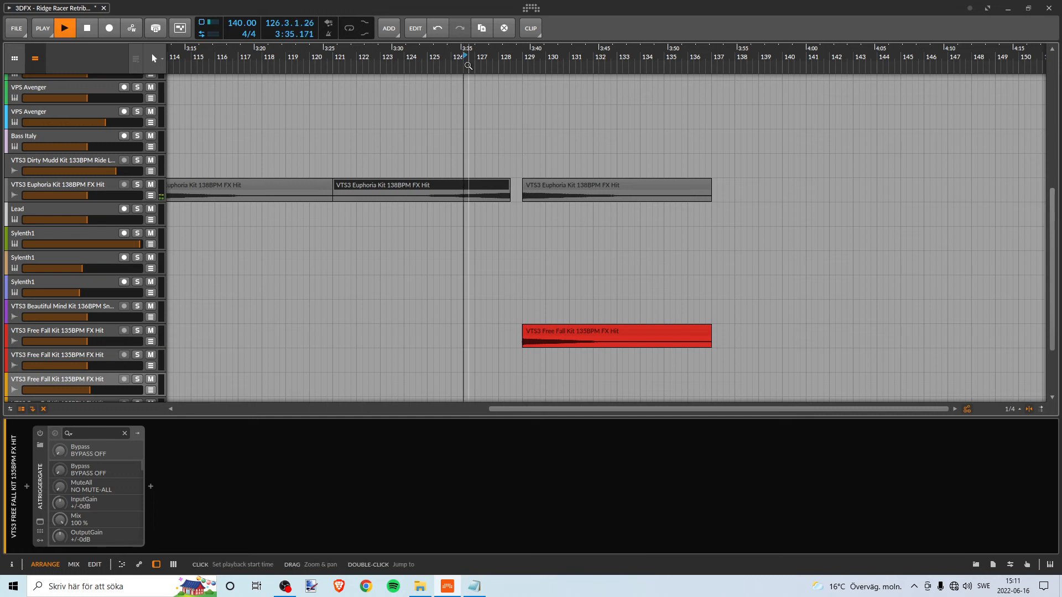
pyautogui.press('space')
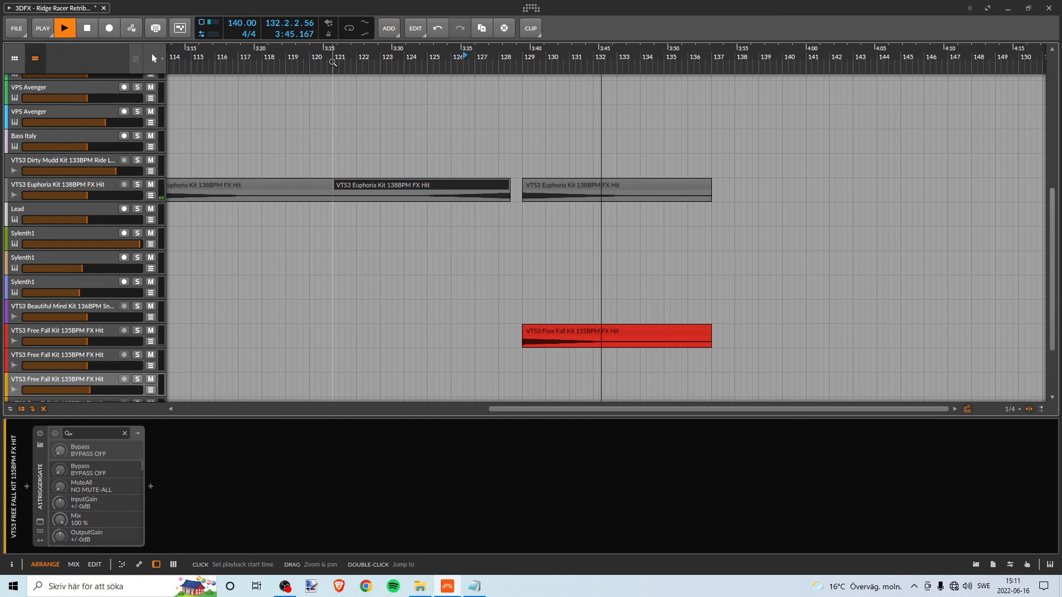
pyautogui.press('space')
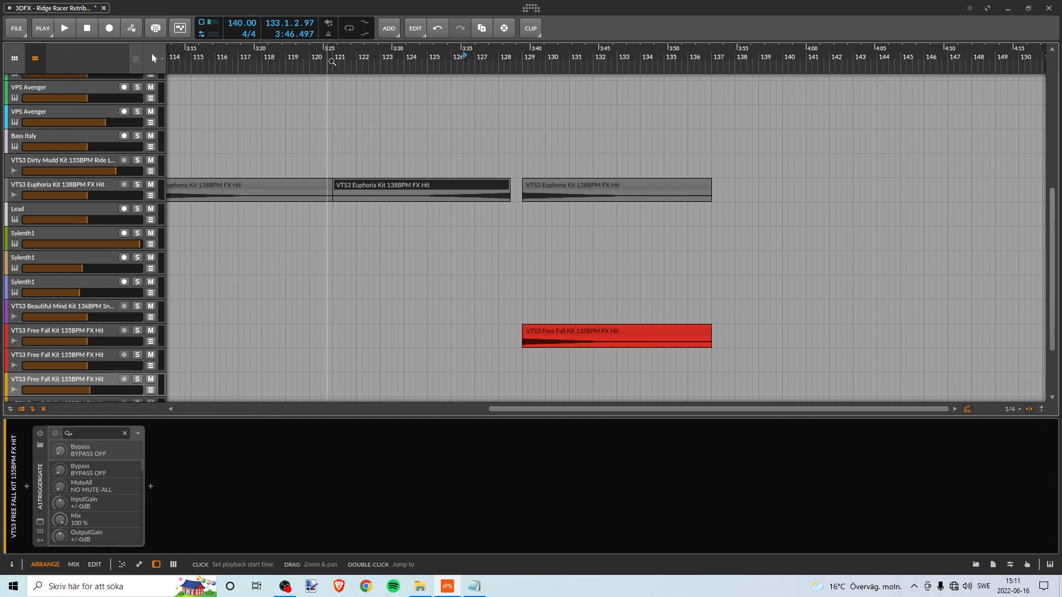
# - Play the ending from bar 121 past the FX hits at bar 129, then stop and return to the project start
pyautogui.click(332, 62)
pyautogui.press('space')
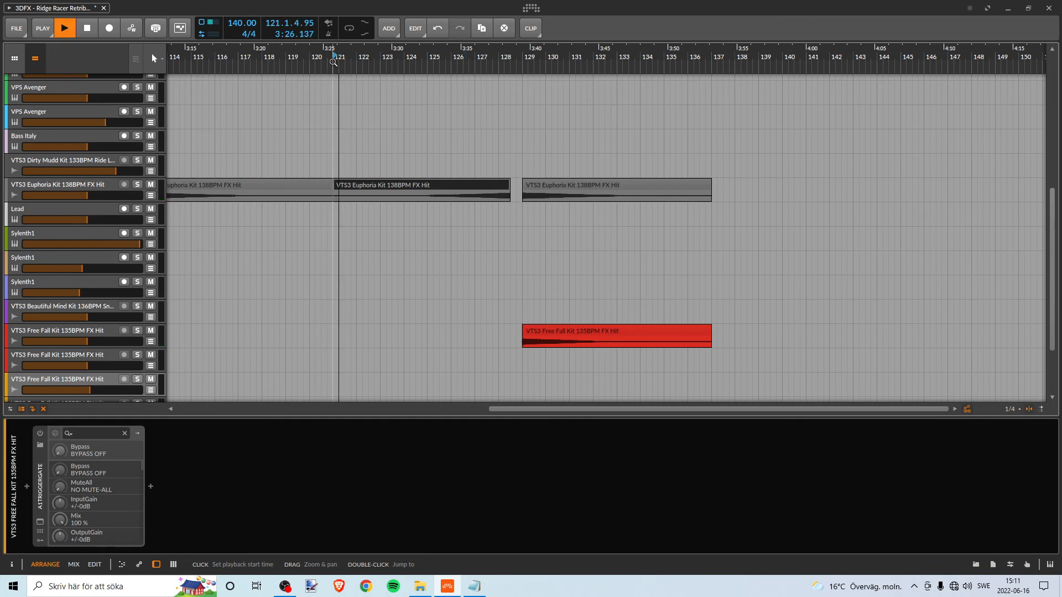
pyautogui.moveTo(332, 62)
pyautogui.mouseDown()
pyautogui.moveTo(590, 50)
pyautogui.moveTo(585, 66)
pyautogui.moveTo(123, 66)
pyautogui.moveTo(460, 43)
pyautogui.moveTo(775, 65)
pyautogui.moveTo(554, 67)
pyautogui.moveTo(553, 55)
pyautogui.mouseUp()
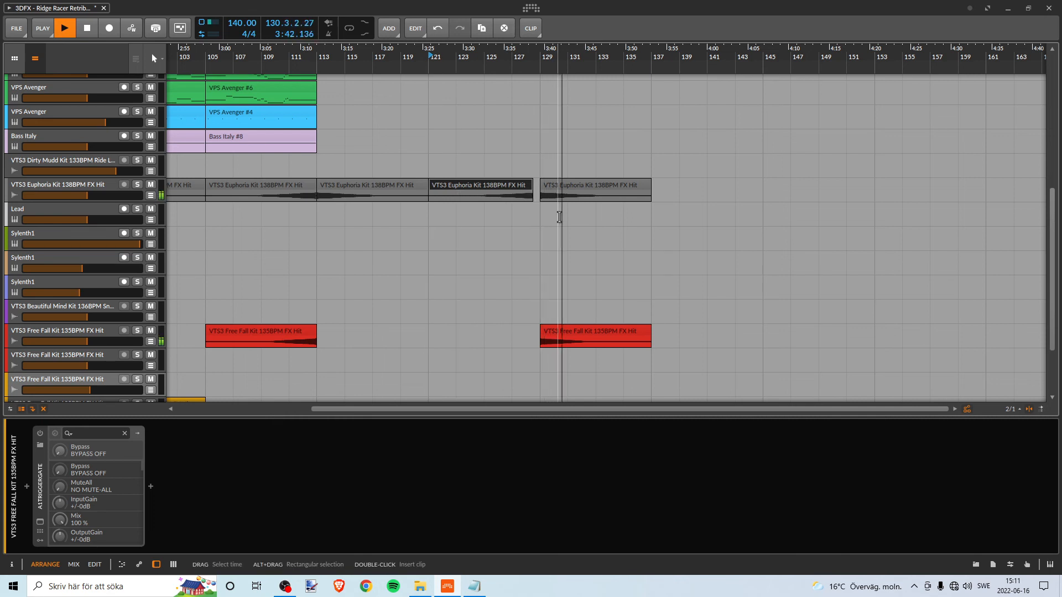
pyautogui.moveTo(375, 64); pyautogui.dragTo(387, 60)
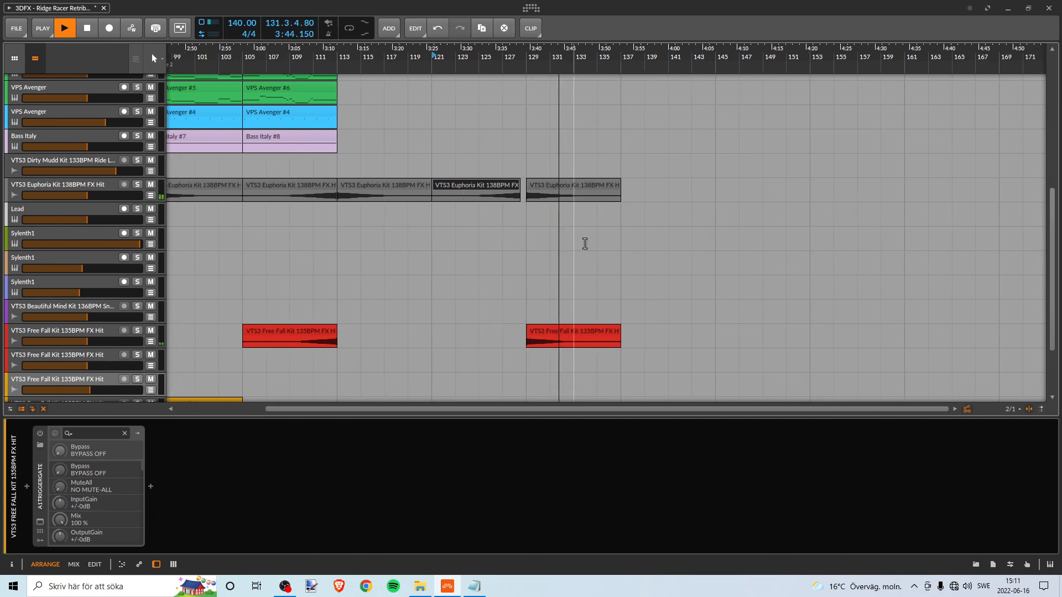
pyautogui.moveTo(300, 62); pyautogui.dragTo(704, 55)
pyautogui.press('space')
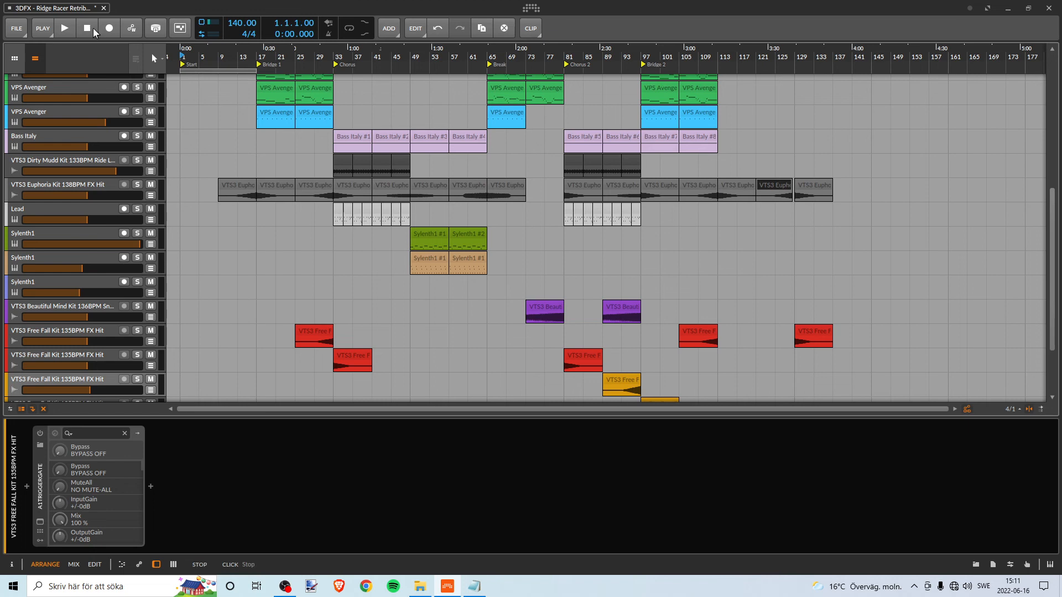
# - Save the project and look over the tracks of the full arrangement
pyautogui.click(17, 28)
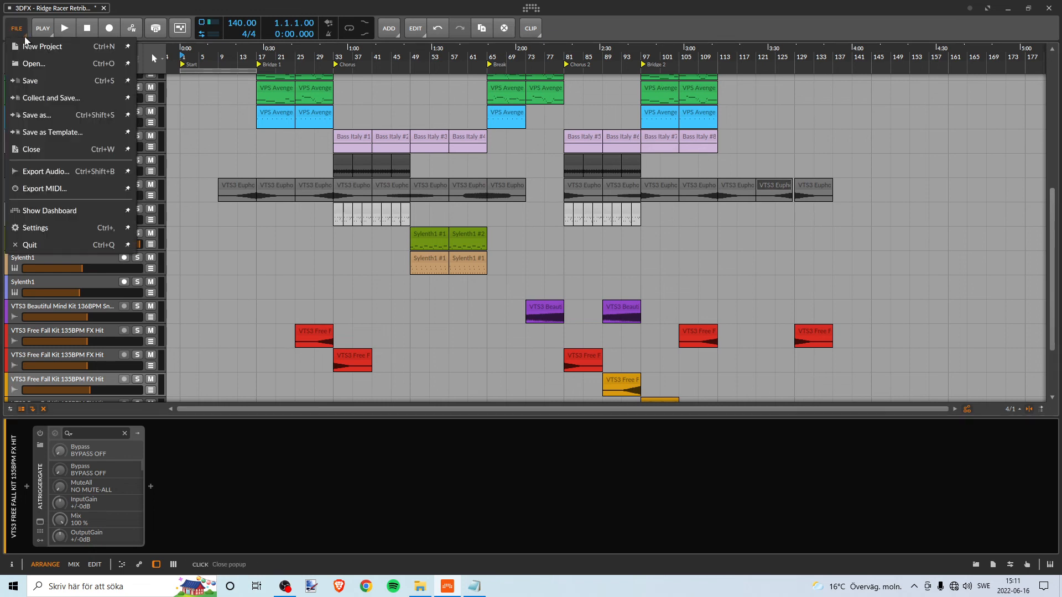
pyautogui.click(22, 81)
pyautogui.scroll(8, 328, 121)
pyautogui.scroll(-10, 335, 115)
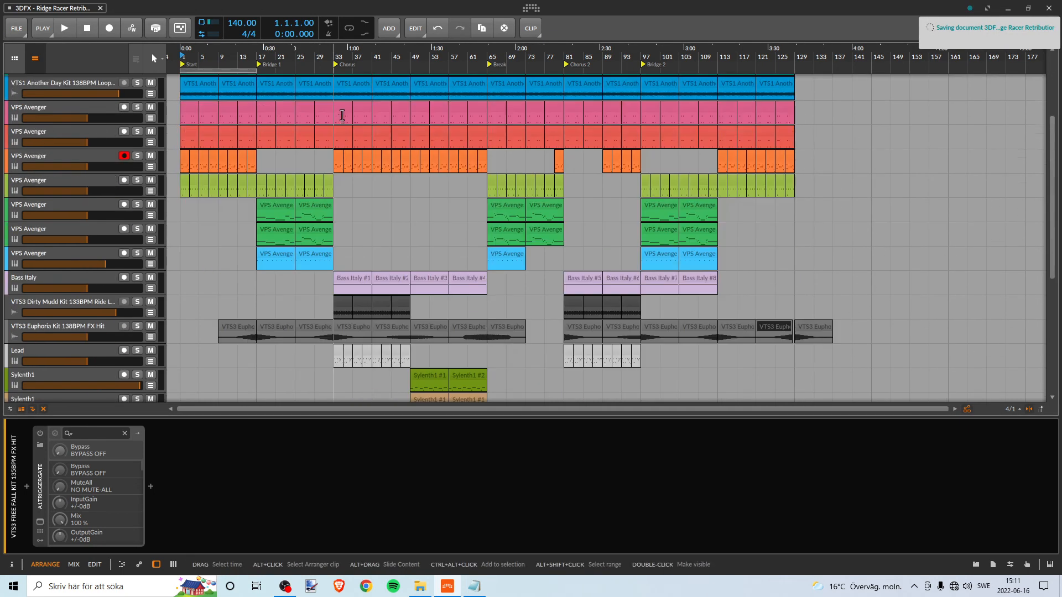
pyautogui.scroll(10, 339, 112)
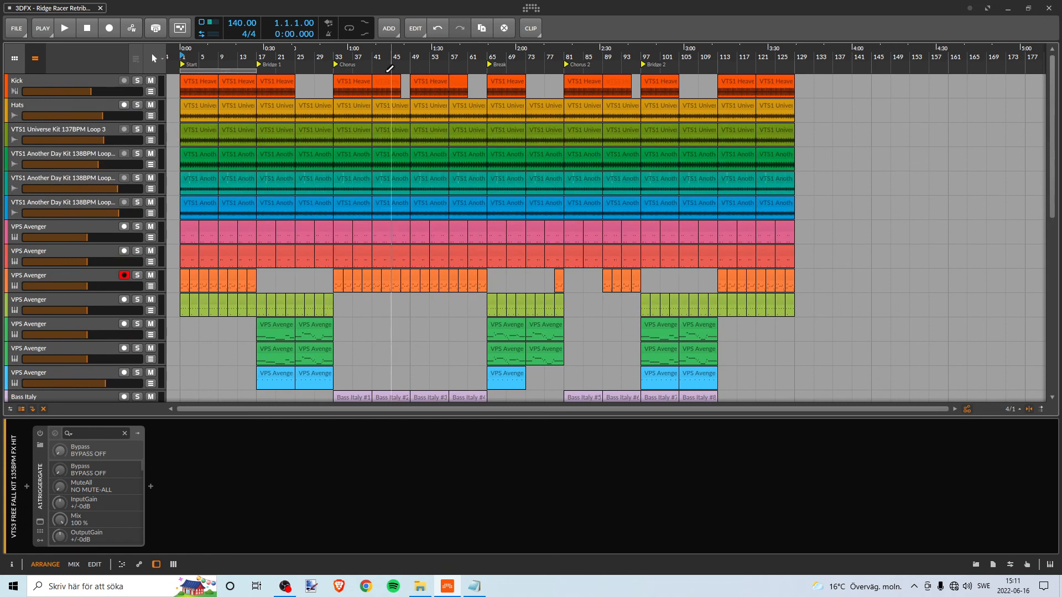
pyautogui.moveTo(719, 60)
pyautogui.mouseDown()
pyautogui.moveTo(719, 51)
pyautogui.moveTo(728, 62)
pyautogui.mouseUp()
pyautogui.scroll(-4, 335, 198)
pyautogui.scroll(4, 336, 198)
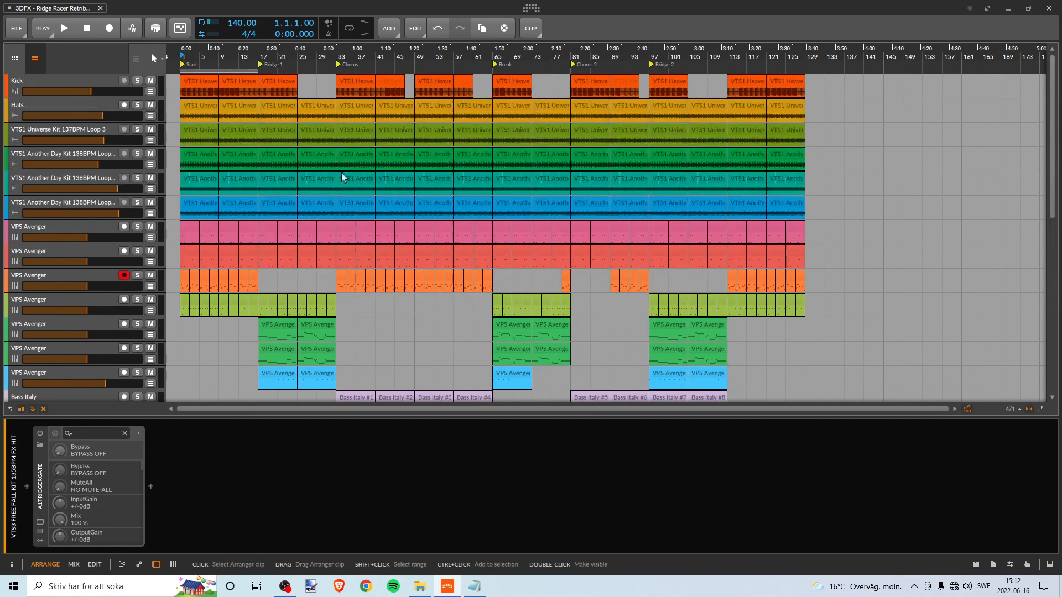
# - Set the arranger loop region to the final section, bars 113 to 129
pyautogui.moveTo(258, 69); pyautogui.dragTo(699, 69)
pyautogui.scroll(-4, 553, 188)
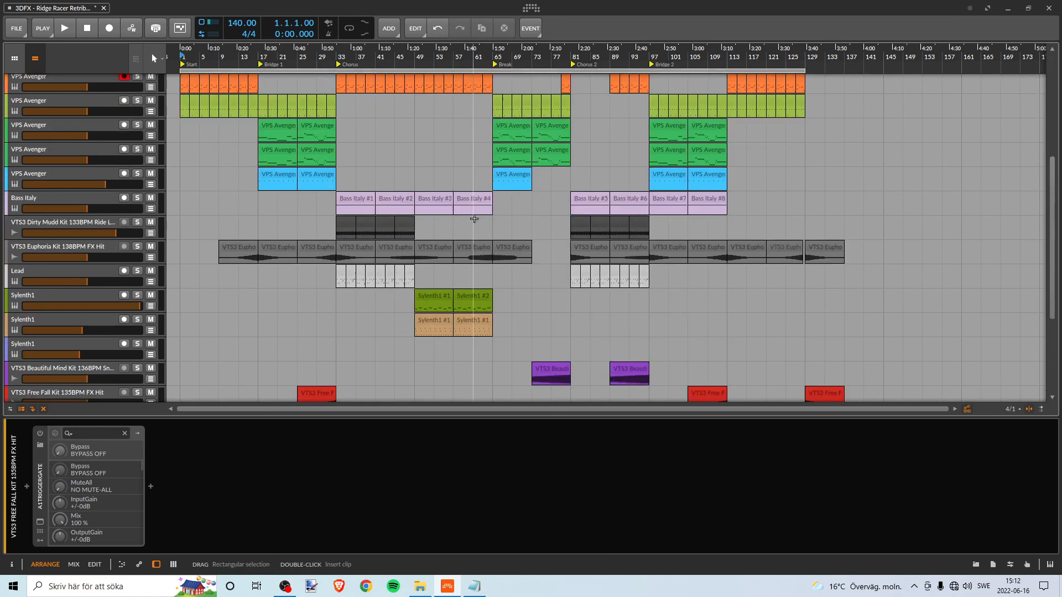
pyautogui.scroll(4, 467, 233)
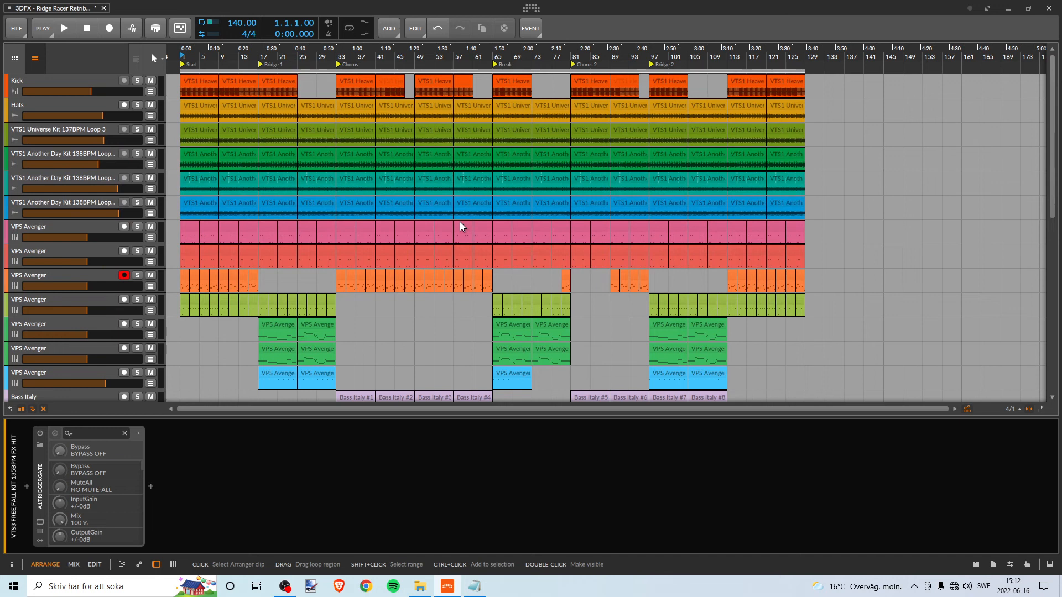
pyautogui.scroll(-3, 520, 196)
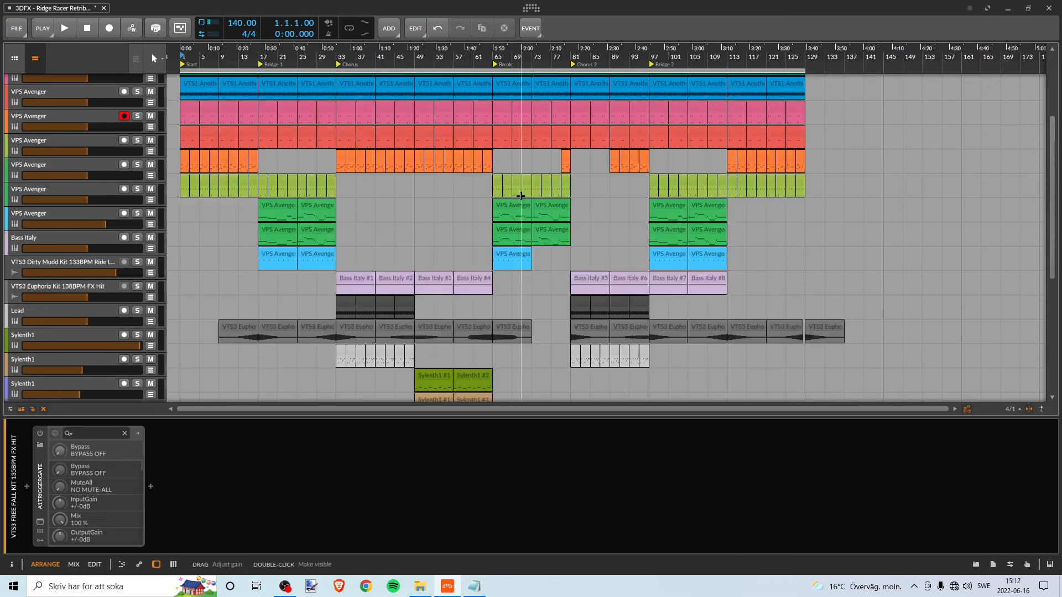
pyautogui.scroll(-3, 520, 196)
pyautogui.scroll(6, 534, 209)
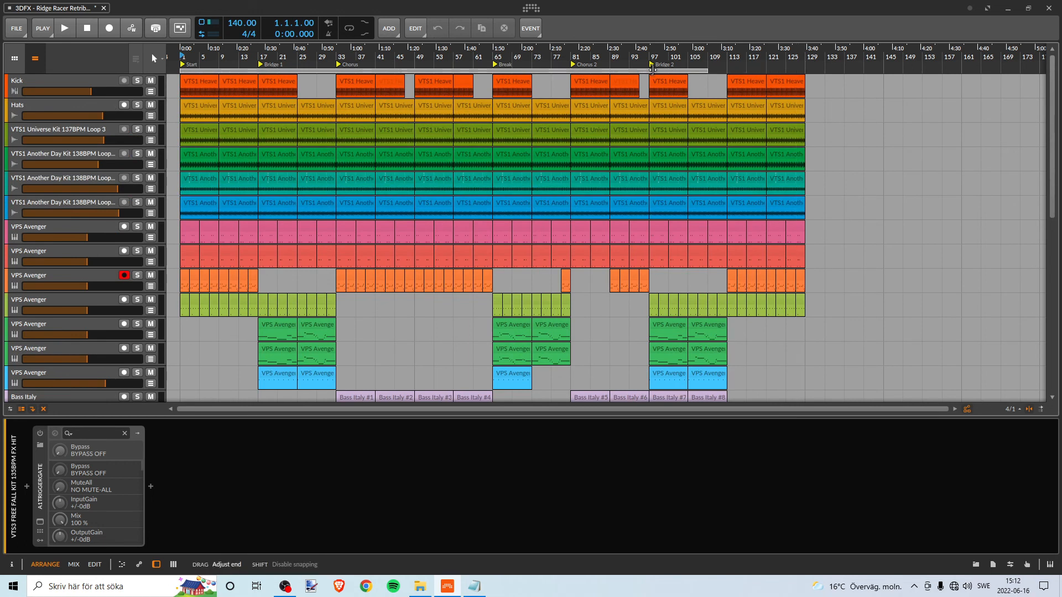
pyautogui.moveTo(651, 69); pyautogui.dragTo(412, 69)
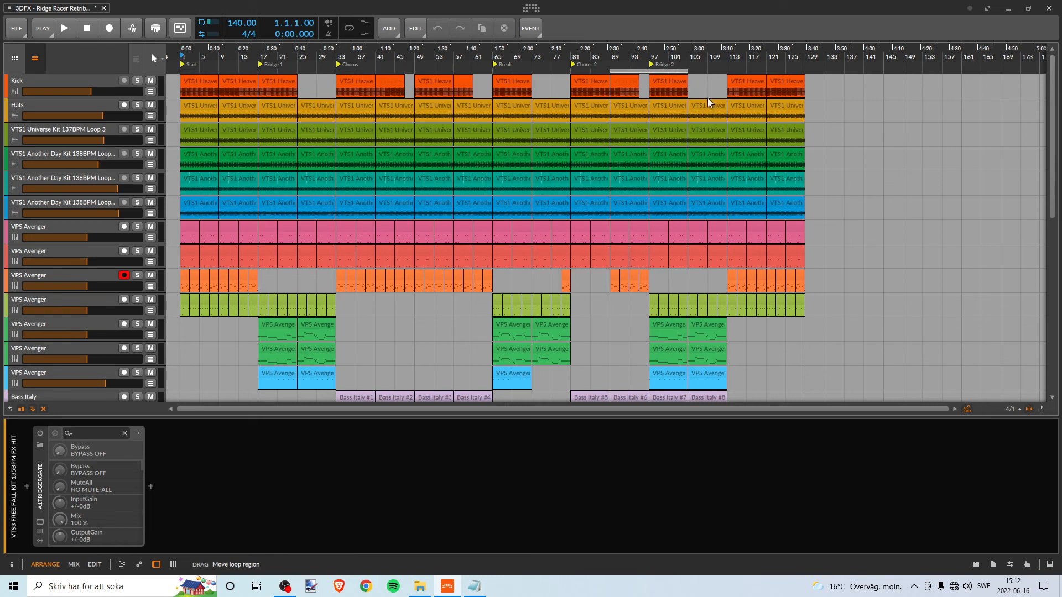
pyautogui.moveTo(708, 98); pyautogui.dragTo(752, 89)
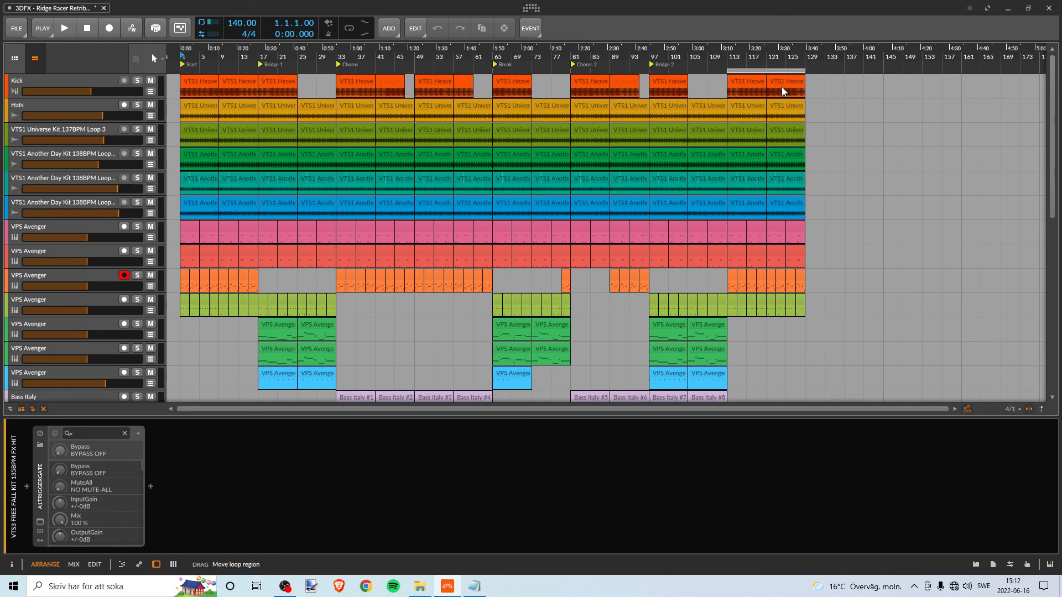
# - Insert a cue marker for the final section and place it at bar 113
pyautogui.hscroll(5, 747, 77)
pyautogui.rightClick(630, 59)
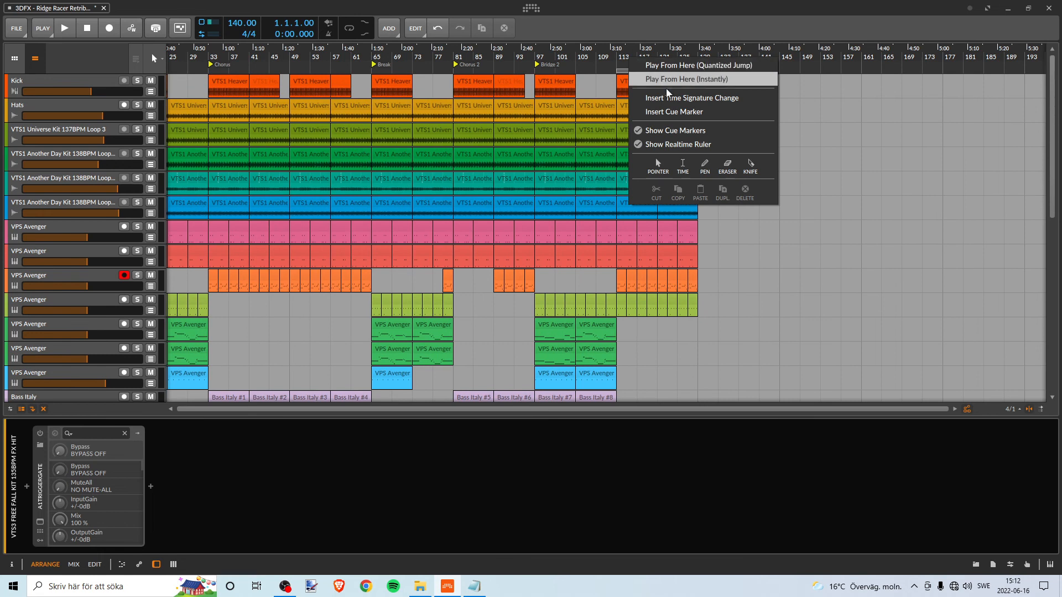
pyautogui.click(657, 106)
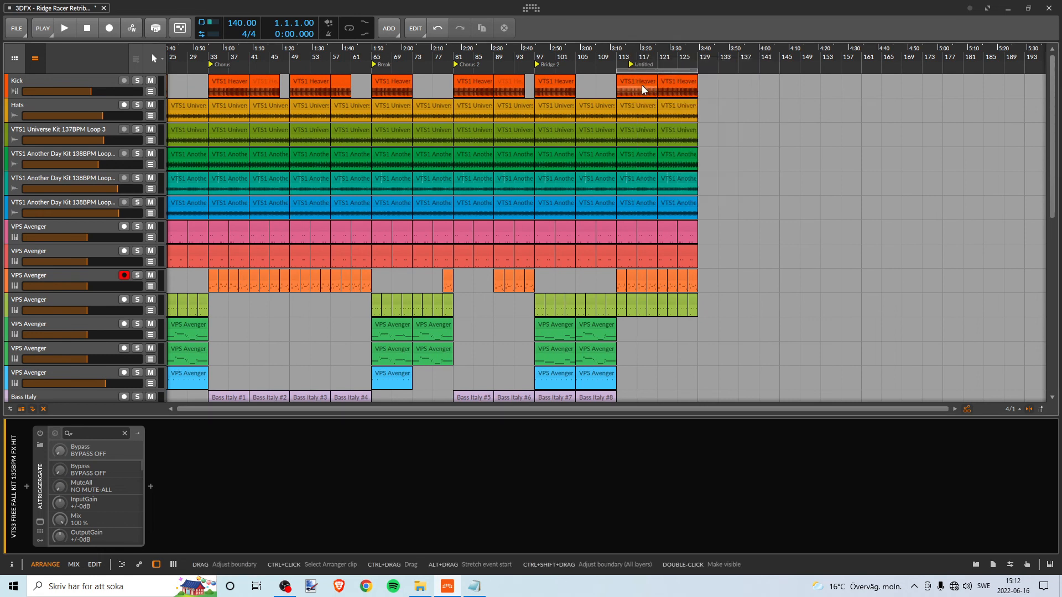
pyautogui.click(631, 58)
# - Copy the capital O from the Notepad text file and rename the cue marker at bar 113 as "O"
pyautogui.rightClick(624, 62)
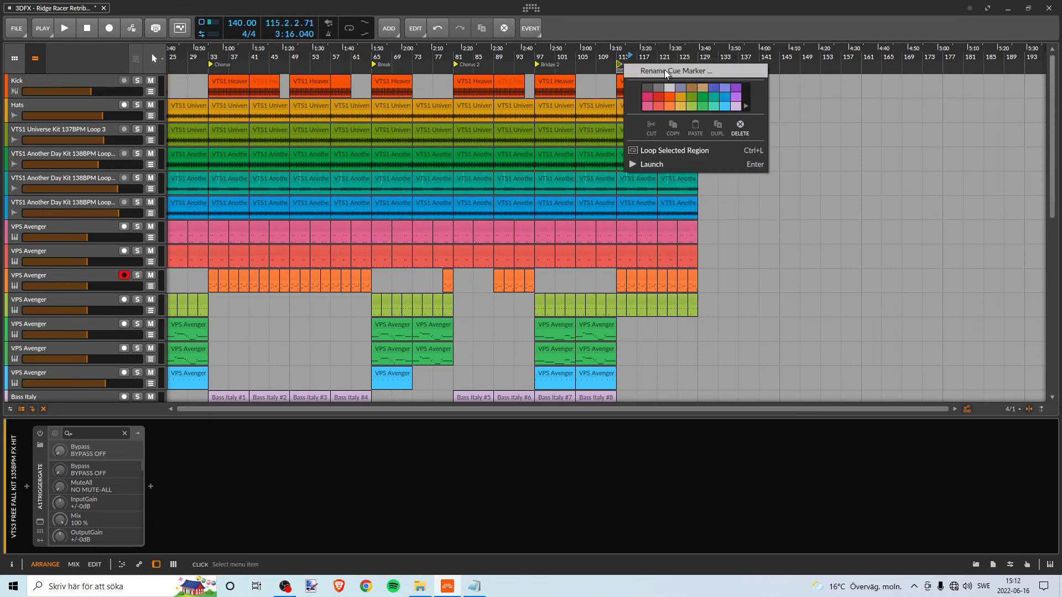
pyautogui.click(664, 74)
pyautogui.hotkey('alt', 'Tab')
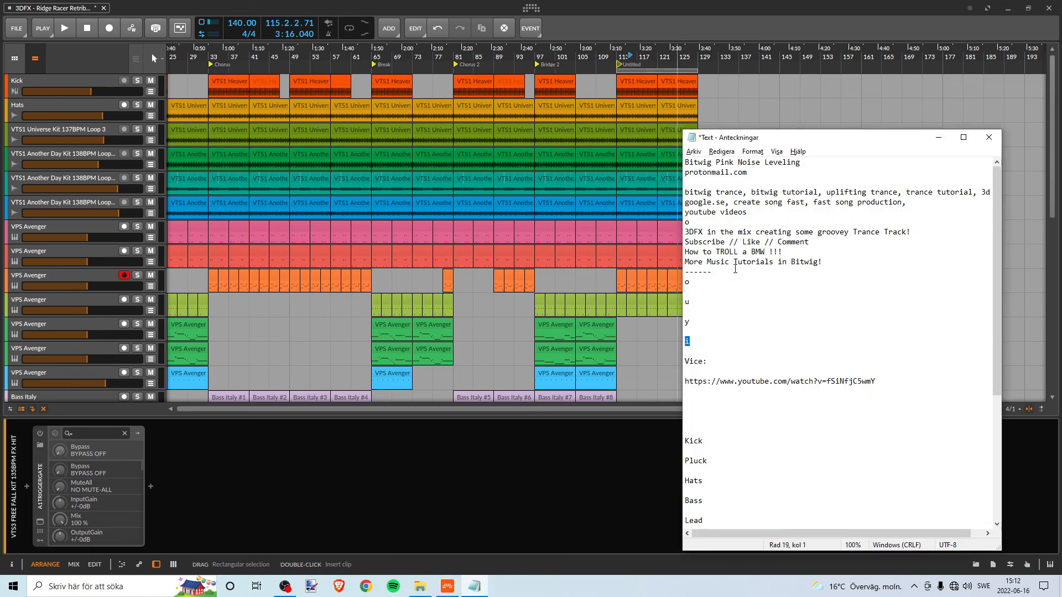
pyautogui.scroll(-7, 693, 279)
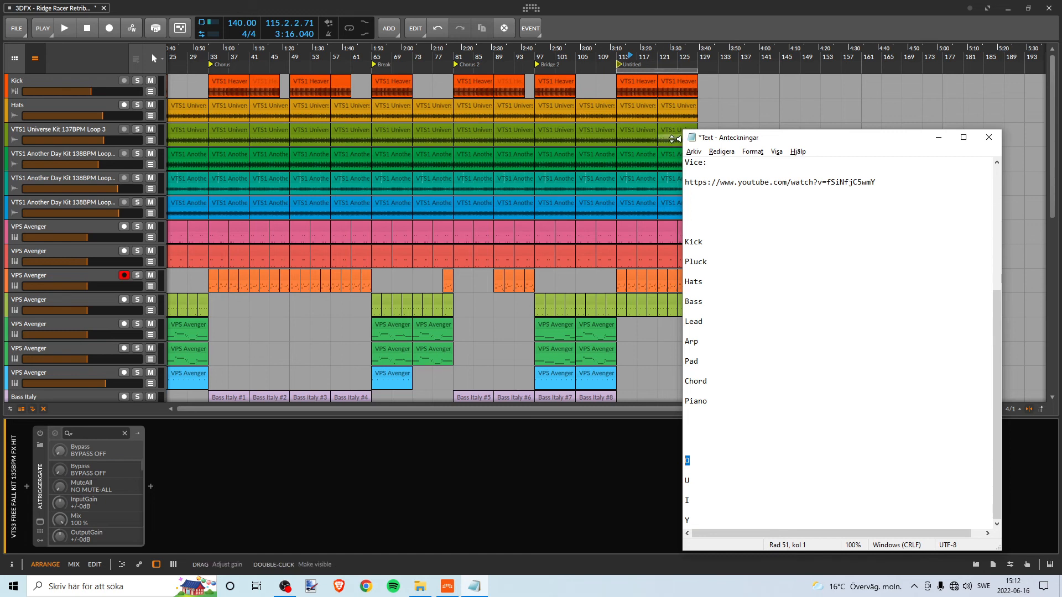
pyautogui.click(612, 5)
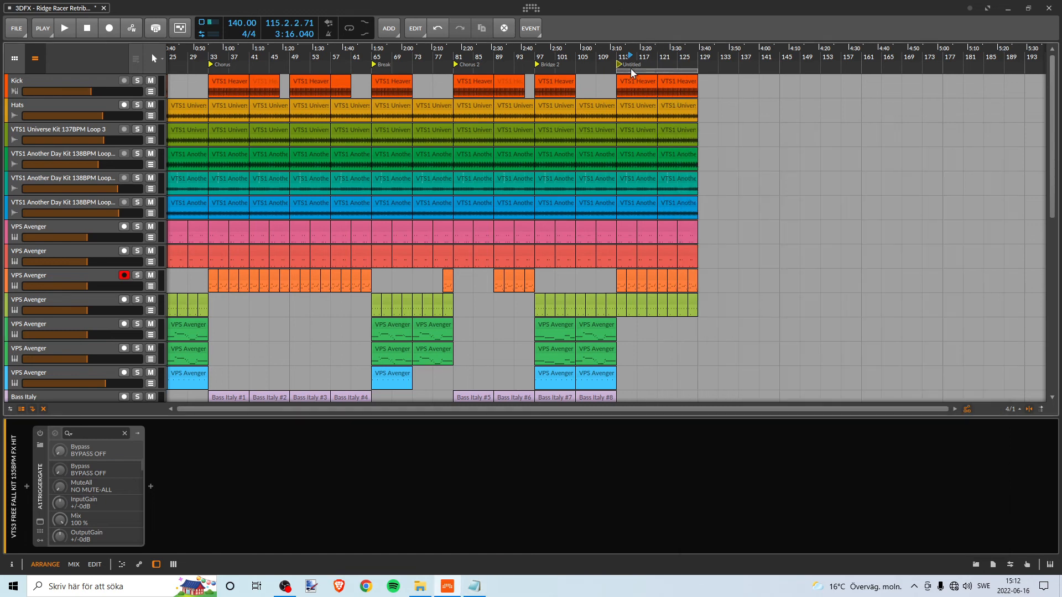
pyautogui.rightClick(628, 68)
pyautogui.click(655, 73)
pyautogui.write('o')
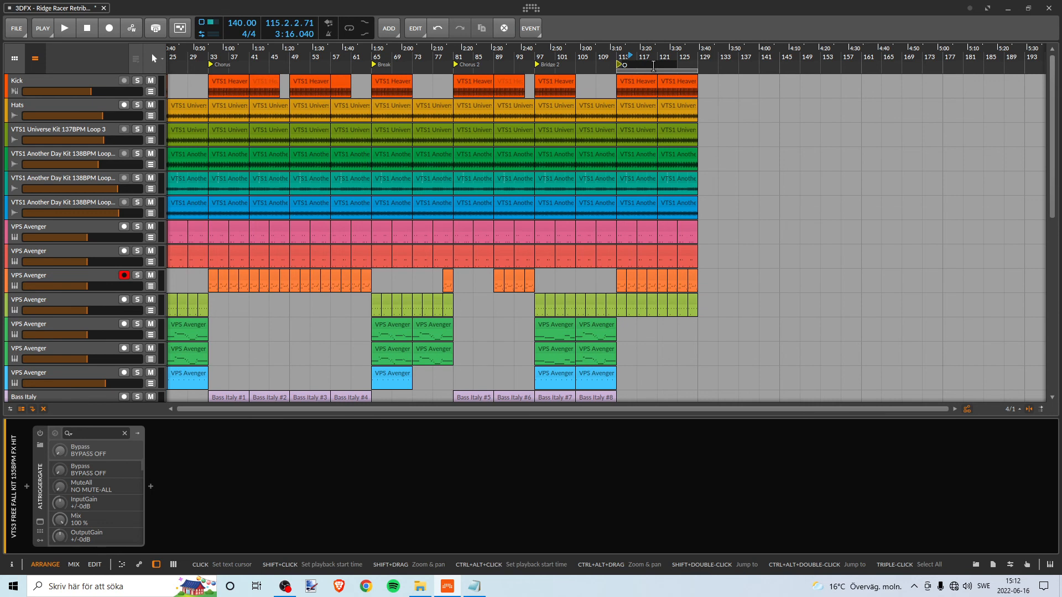
# - Copy the lowercase u from the Notepad text file and extend the cue marker name at bar 113 in Bitwig to "Outr"
pyautogui.hotkey('alt', 'Tab')
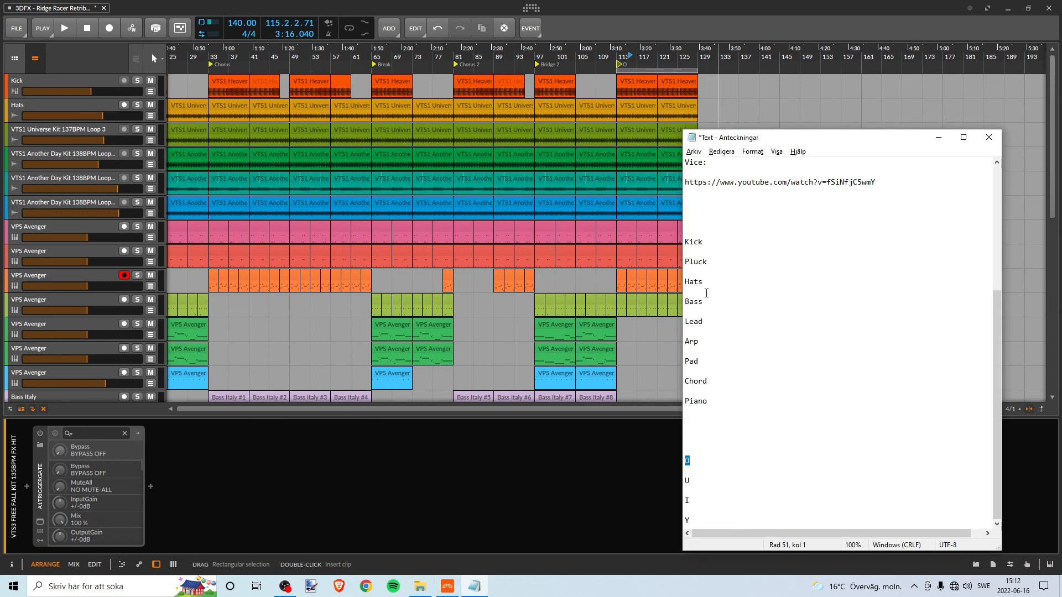
pyautogui.scroll(7, 707, 440)
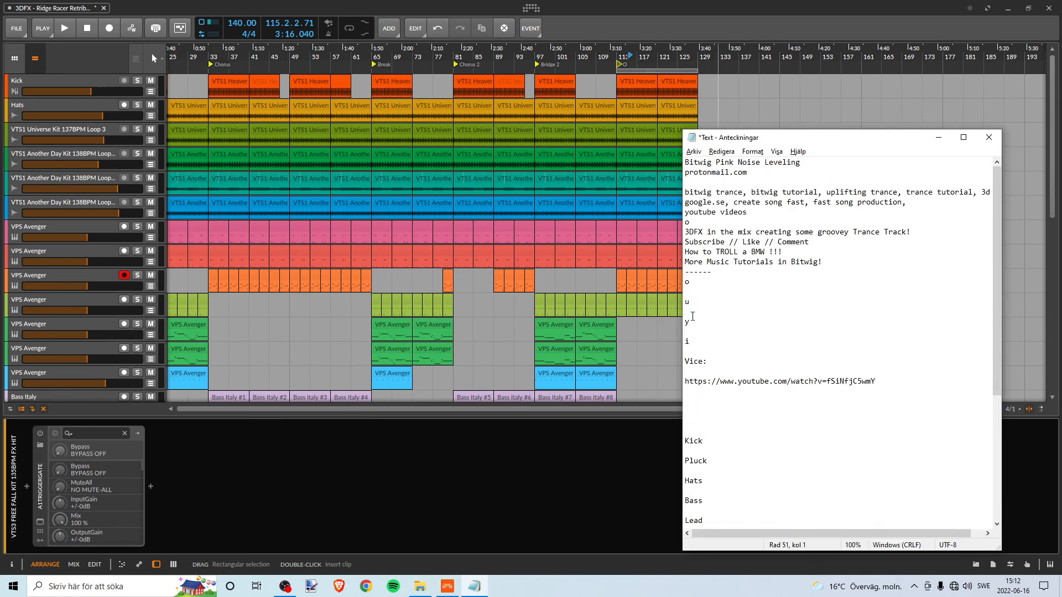
pyautogui.hotkey('alt', 'Tab')
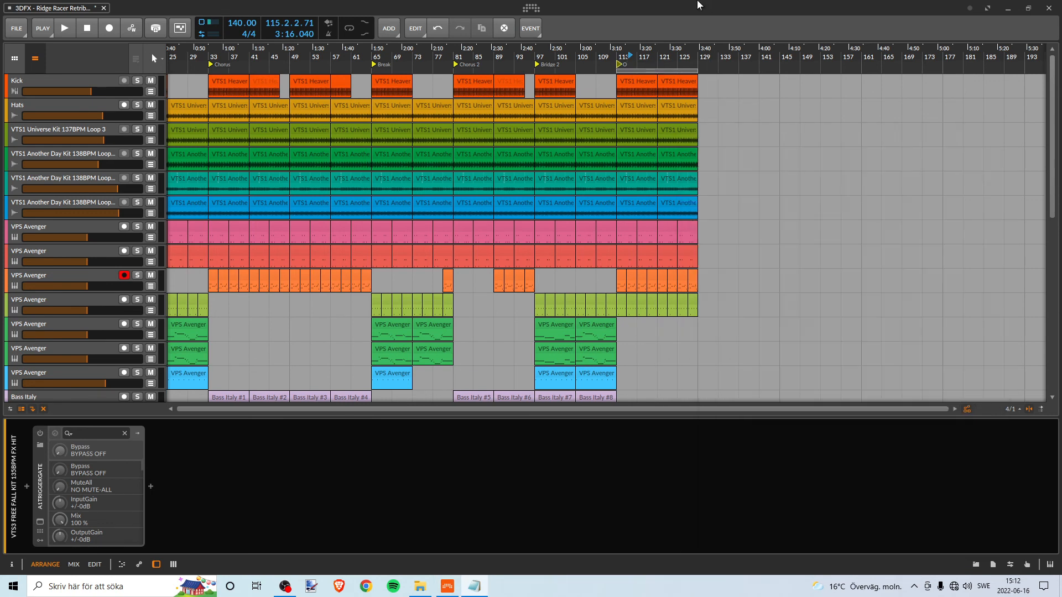
pyautogui.rightClick(624, 68)
pyautogui.click(650, 75)
pyautogui.write('Outr')
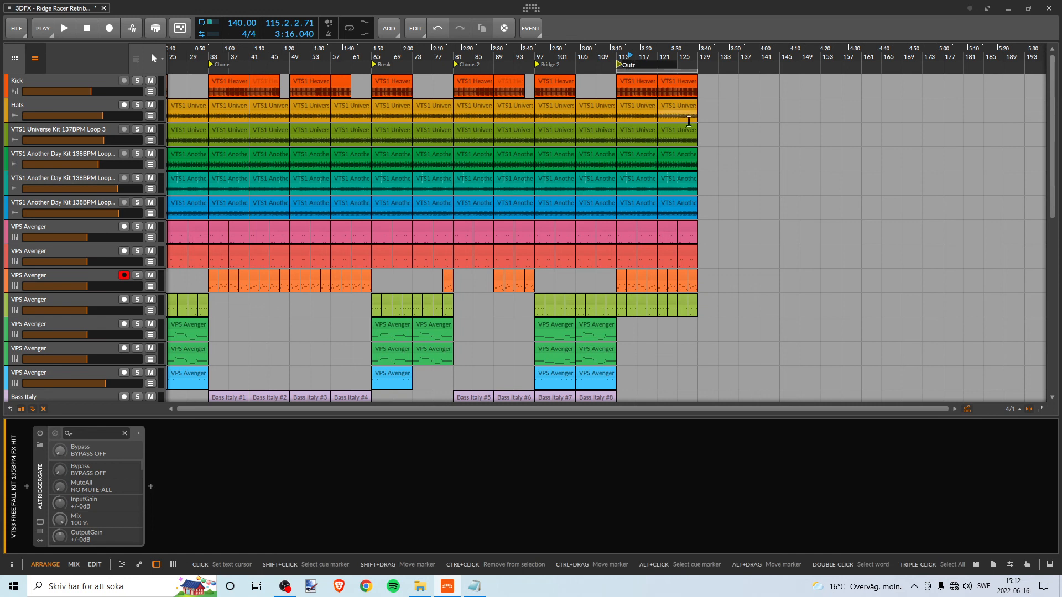
# - Copy the lowercase o from the Notepad text file and complete the cue marker name at bar 113 in Bitwig as "Outro"
pyautogui.hotkey('alt', 'Tab')
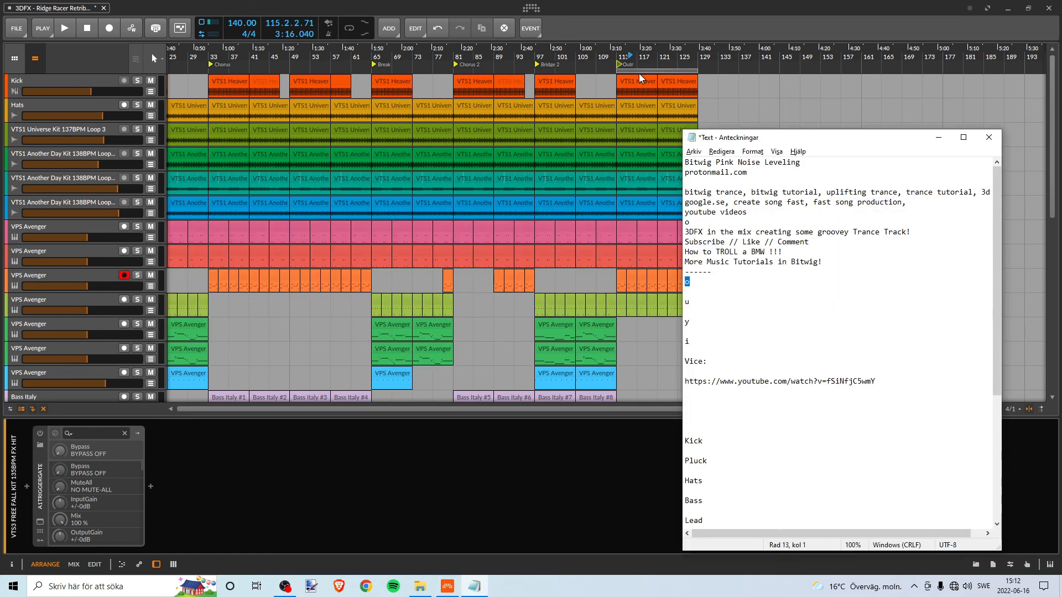
pyautogui.click(636, 65)
pyautogui.rightClick(633, 64)
pyautogui.click(668, 74)
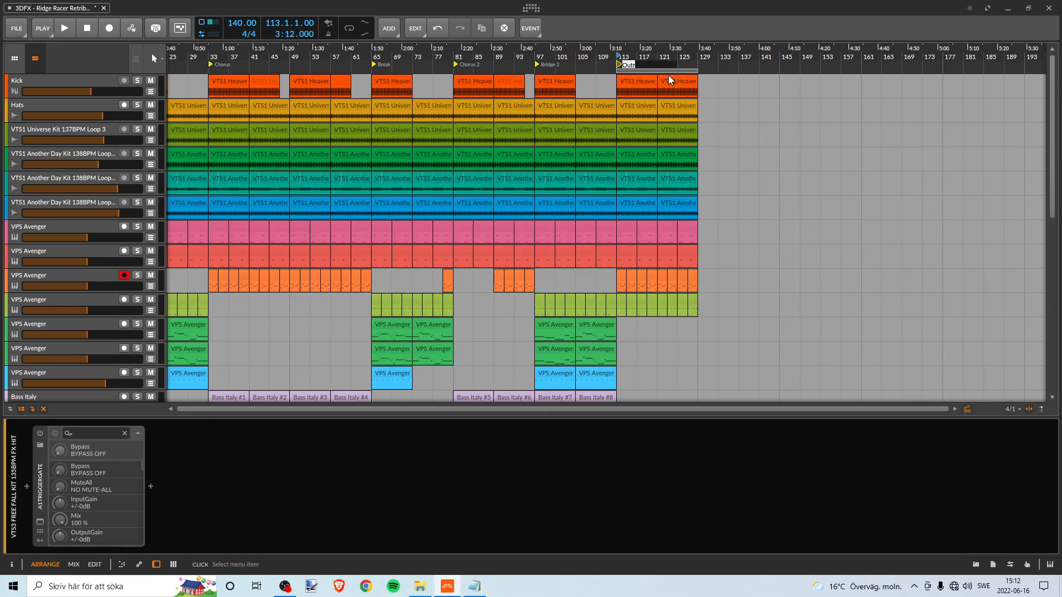
pyautogui.press('Return')
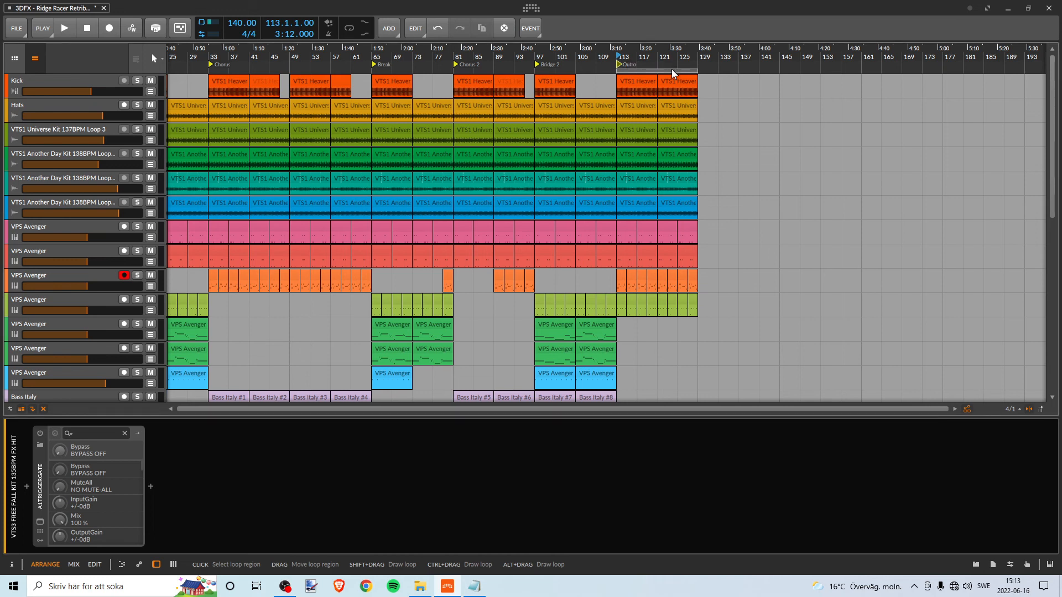
# - Set the arranger loop region to the whole song, bars 1 to 129, and save the project
pyautogui.moveTo(670, 68); pyautogui.dragTo(2, 107)
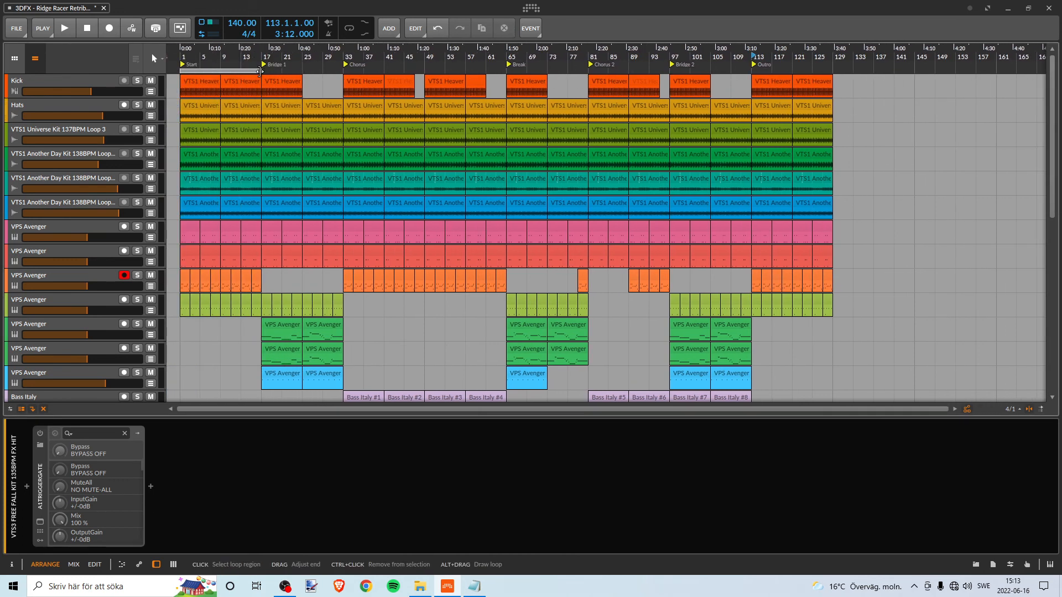
pyautogui.moveTo(260, 71); pyautogui.dragTo(909, 185)
pyautogui.moveTo(825, 163); pyautogui.dragTo(824, 163)
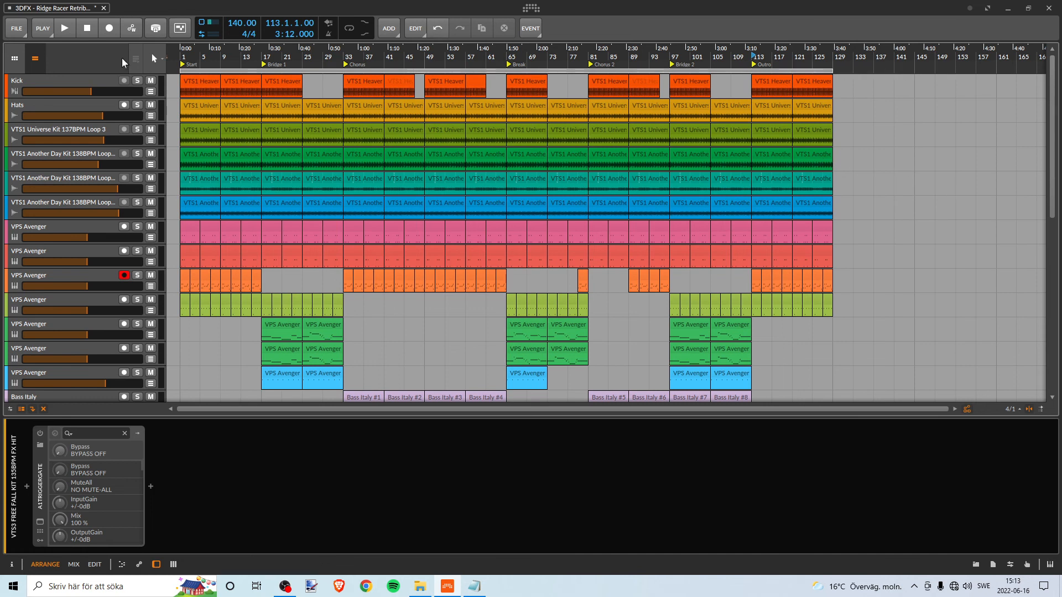
pyautogui.click(17, 28)
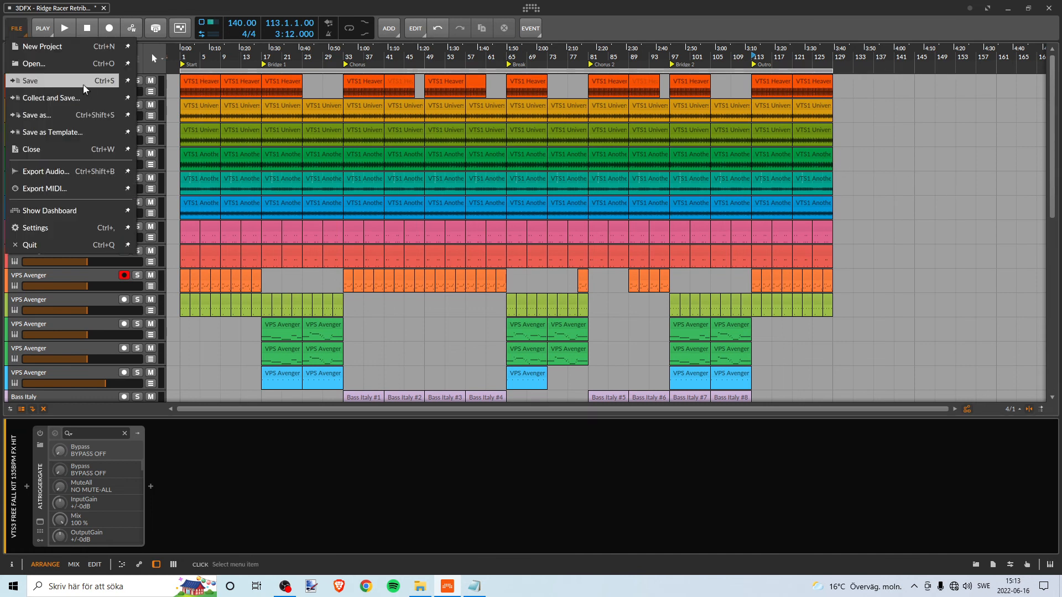
pyautogui.click(83, 81)
# - Play the arrangement from bar 1 and look over all tracks, from the kick down to the FX hits and master
pyautogui.scroll(-3, 207, 85)
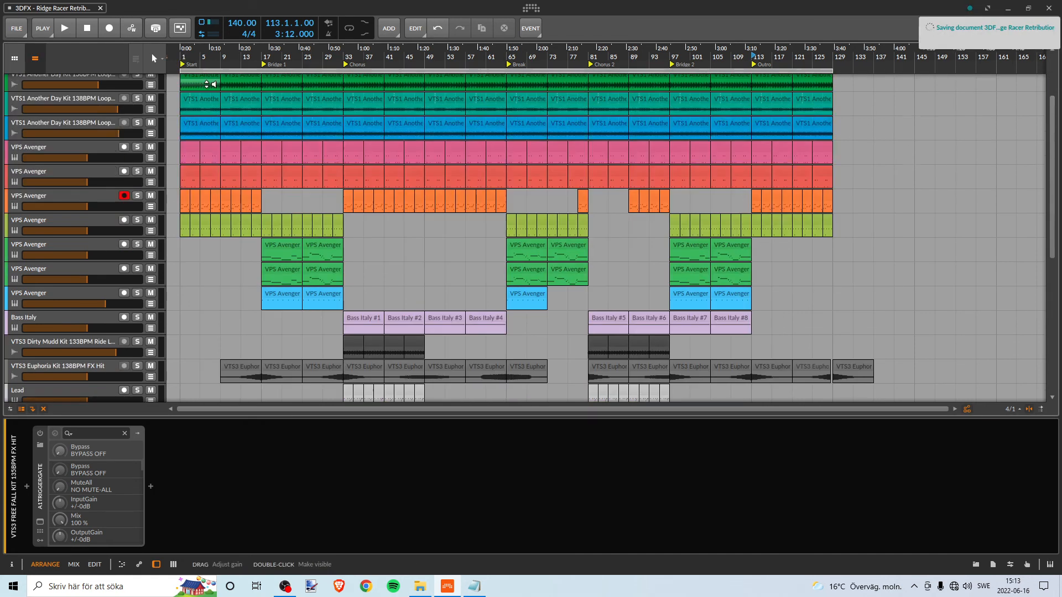
pyautogui.scroll(3, 210, 83)
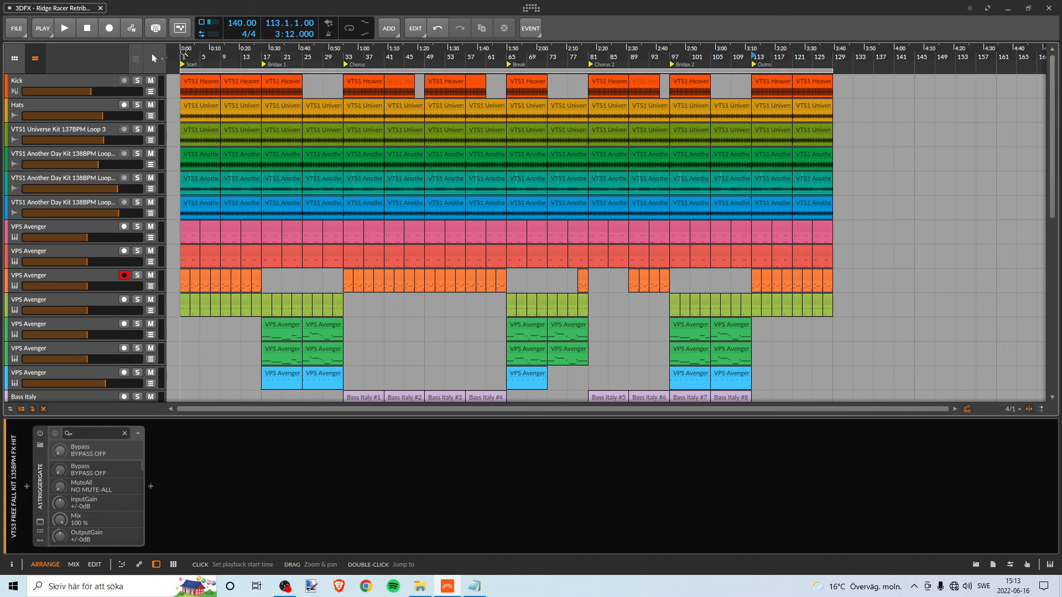
pyautogui.scroll(-5, 216, 166)
pyautogui.scroll(5, 243, 127)
pyautogui.click(182, 55)
pyautogui.press('space')
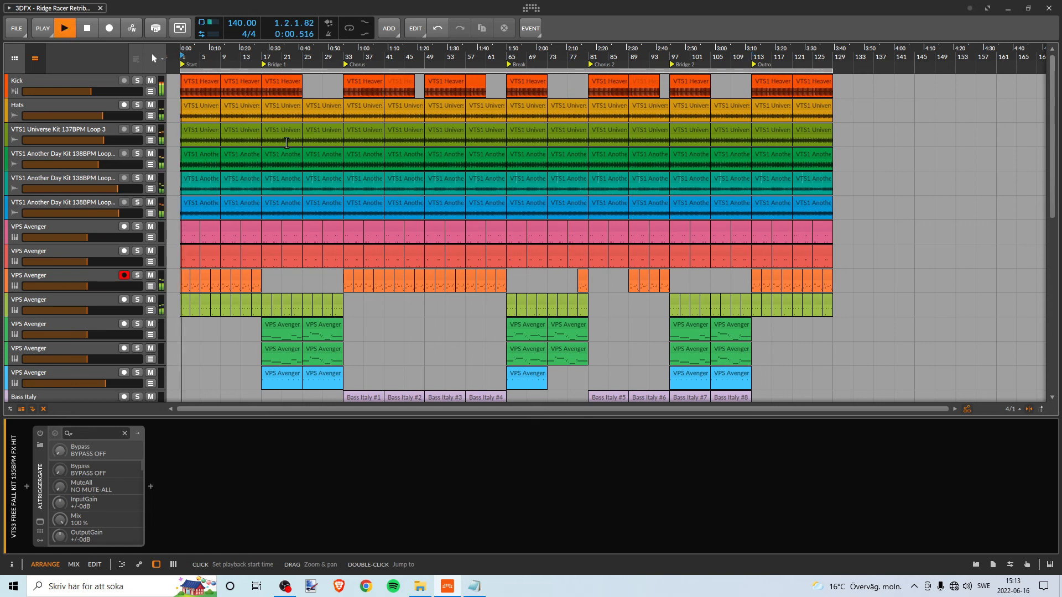
pyautogui.scroll(-4, 390, 276)
pyautogui.scroll(-3, 387, 272)
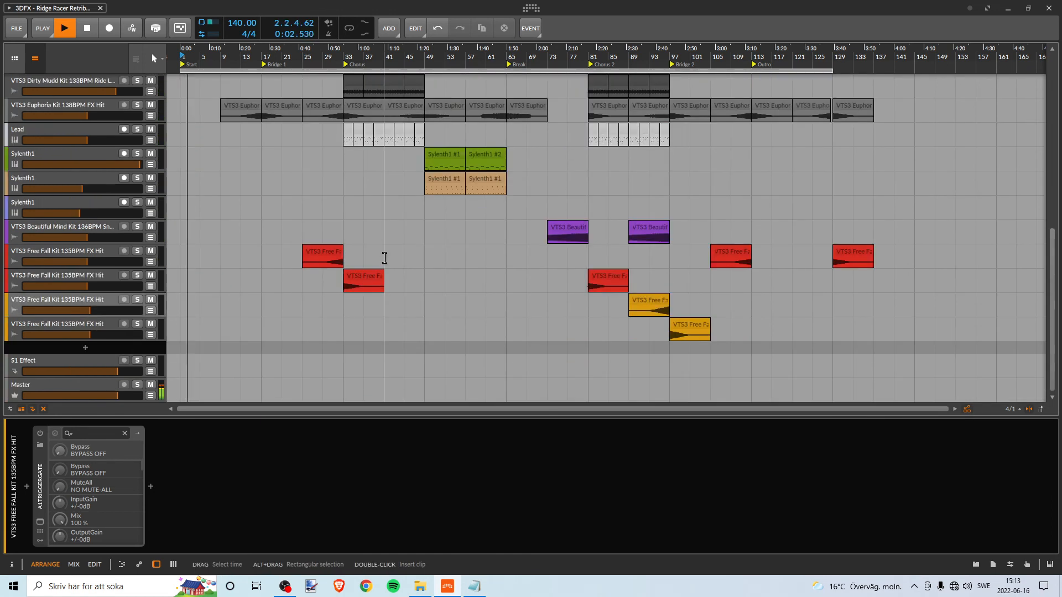
pyautogui.scroll(4, 386, 254)
pyautogui.scroll(-4, 322, 304)
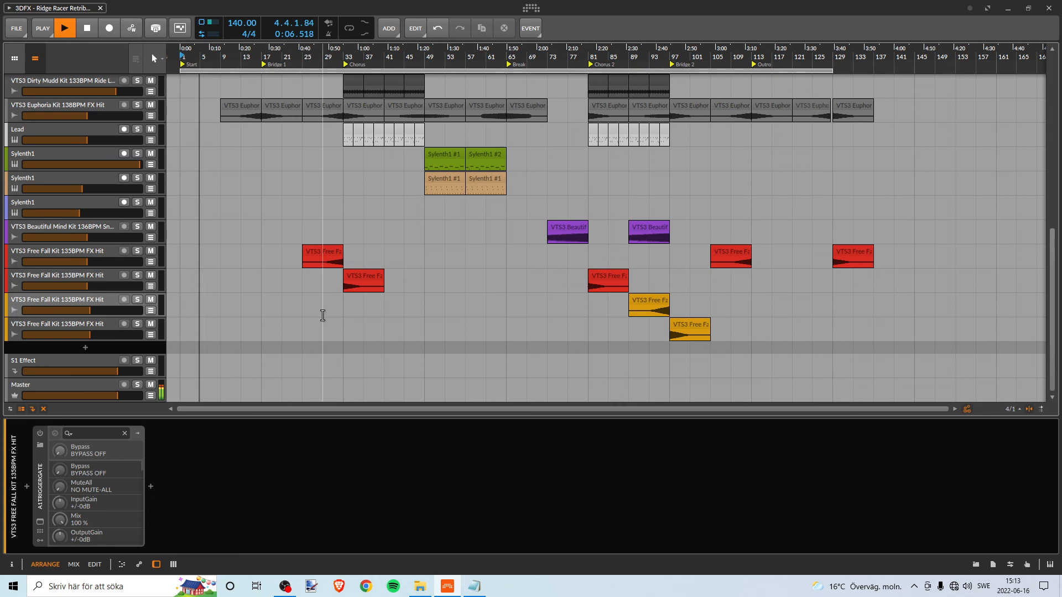
pyautogui.scroll(3, 310, 243)
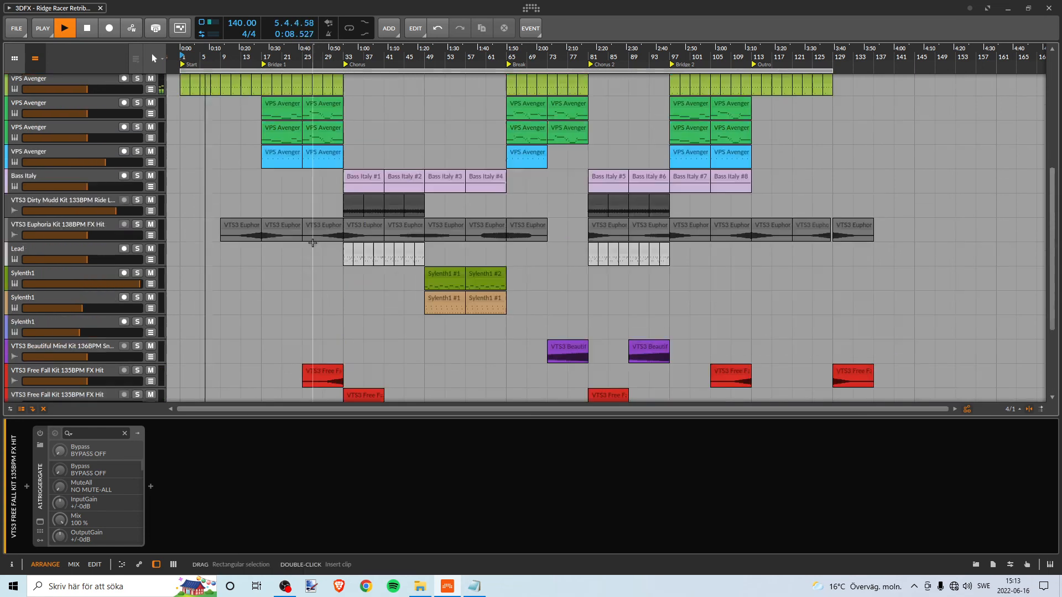
pyautogui.scroll(-3, 316, 249)
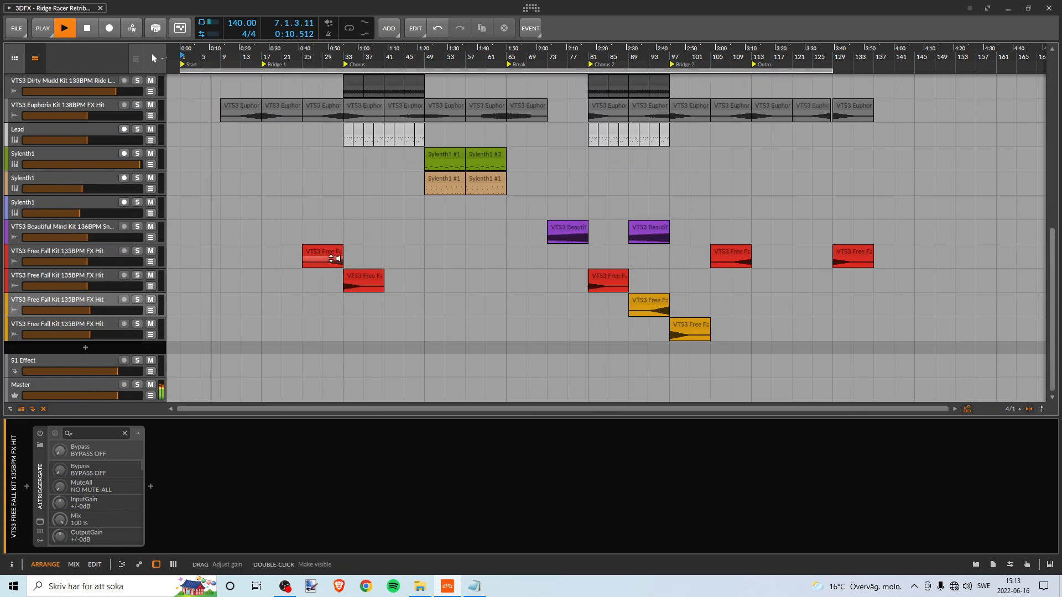
pyautogui.scroll(2, 332, 256)
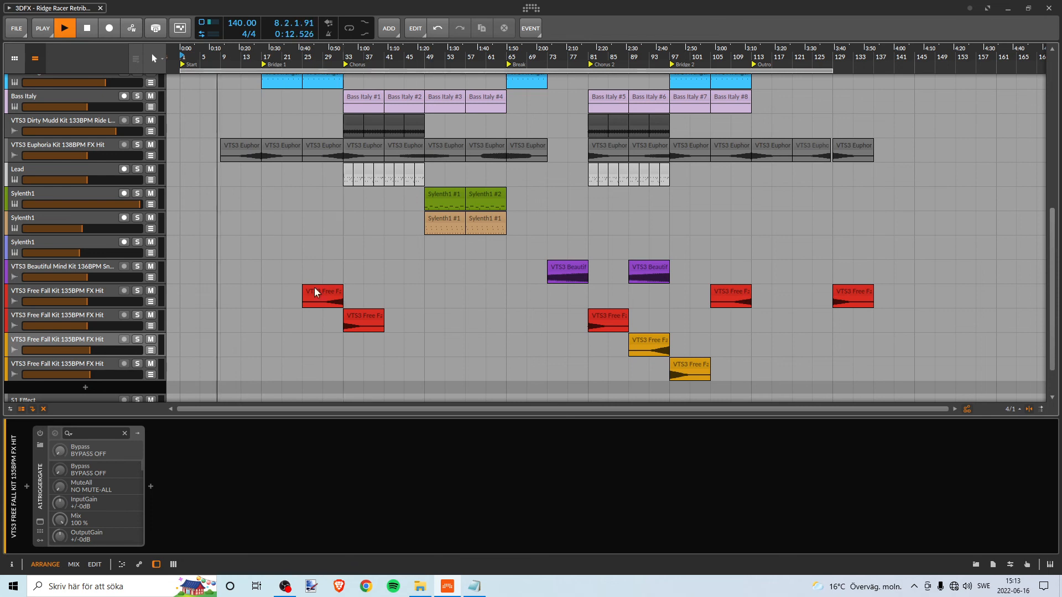
pyautogui.scroll(5, 299, 280)
pyautogui.scroll(-3, 299, 285)
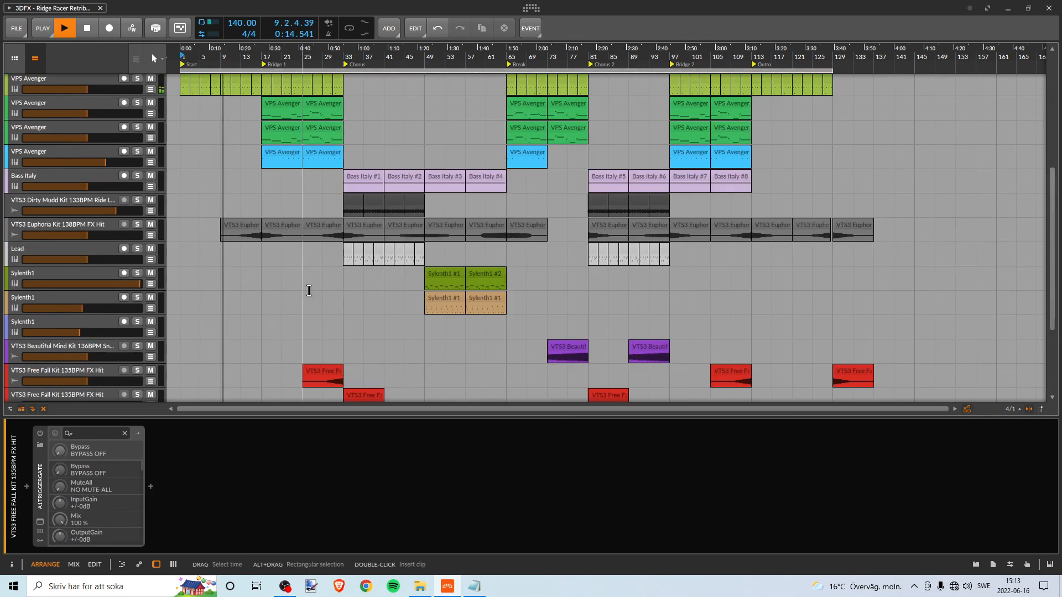
pyautogui.scroll(2, 304, 287)
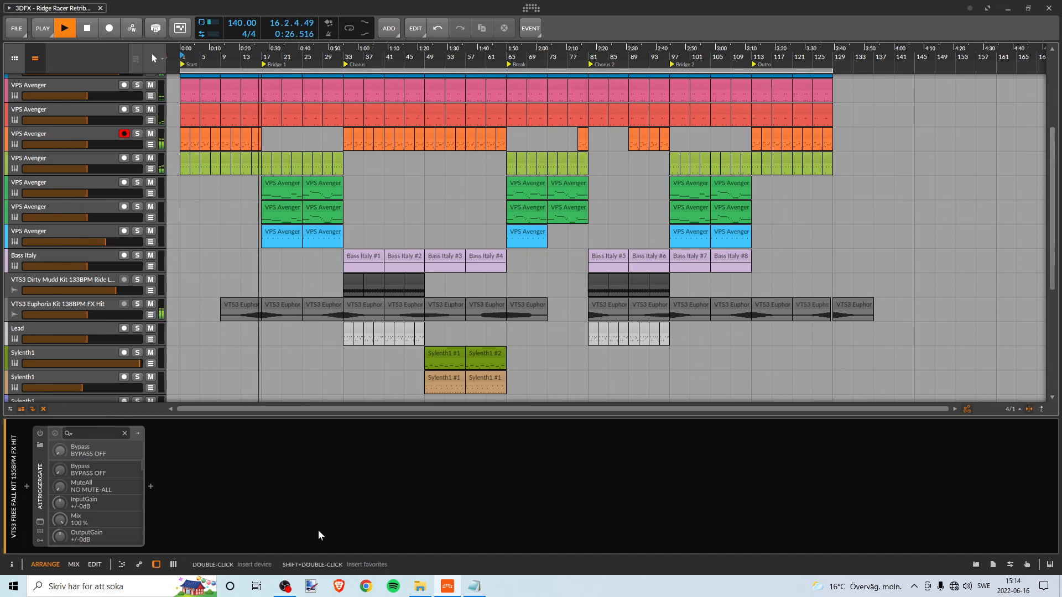
# - Check the recording and audio levels in OBS, and return to Bitwig to look over the tracks during playback
pyautogui.click(285, 586)
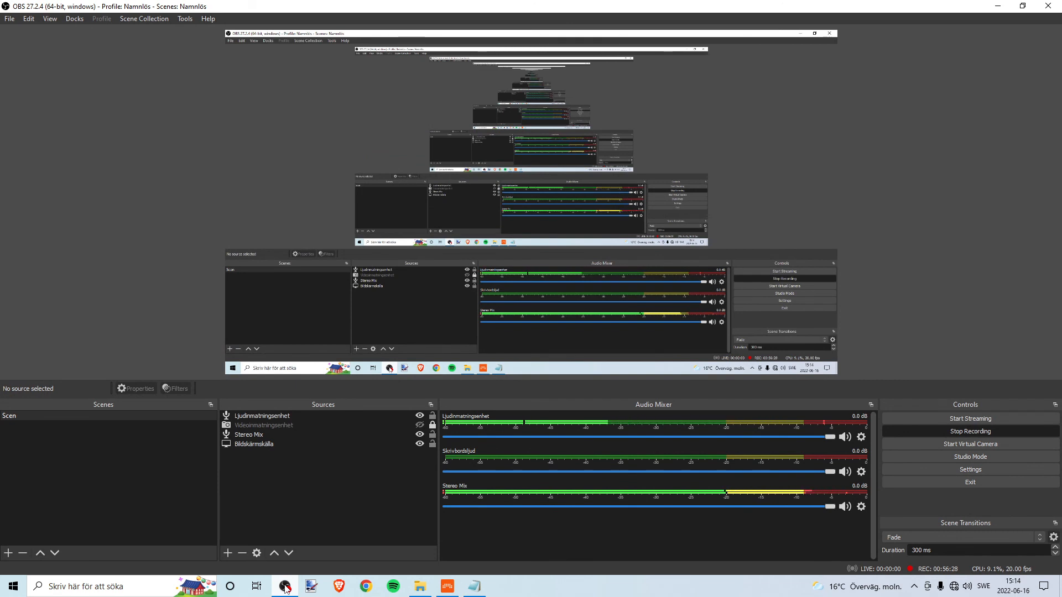
pyautogui.click(285, 586)
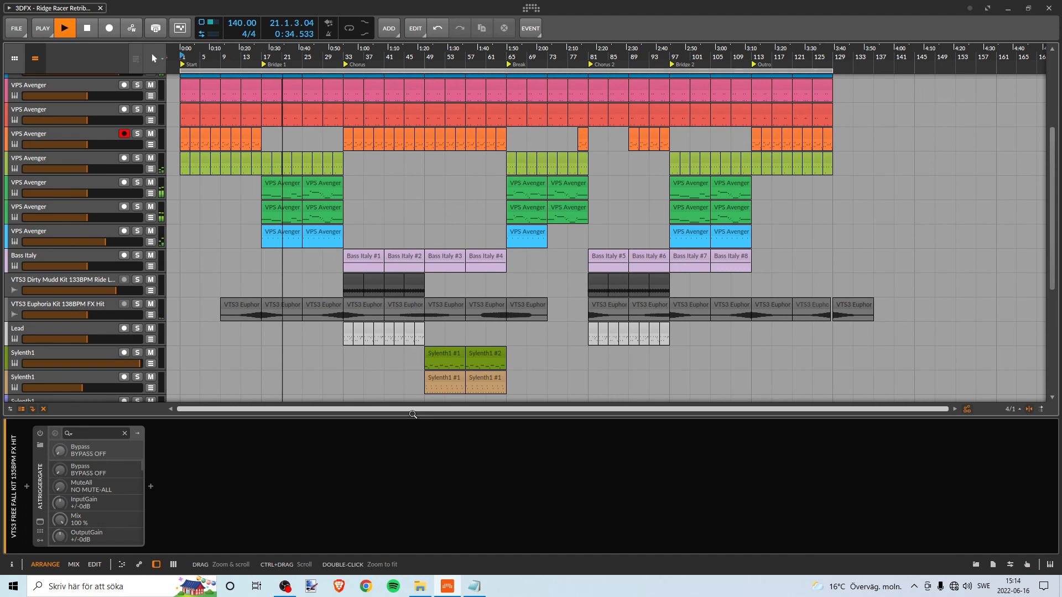
pyautogui.scroll(-5, 381, 329)
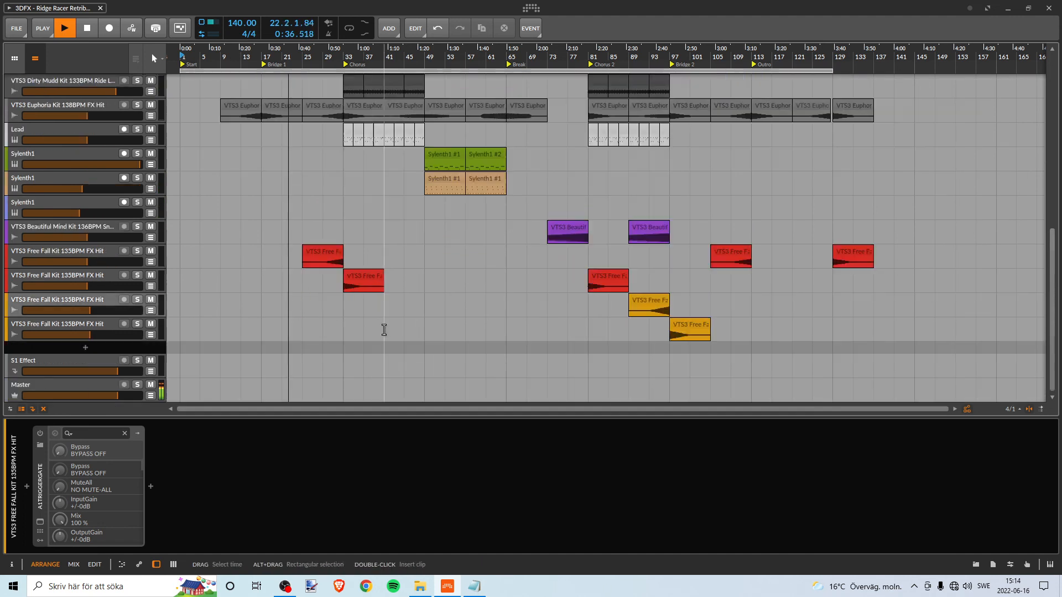
pyautogui.scroll(8, 384, 330)
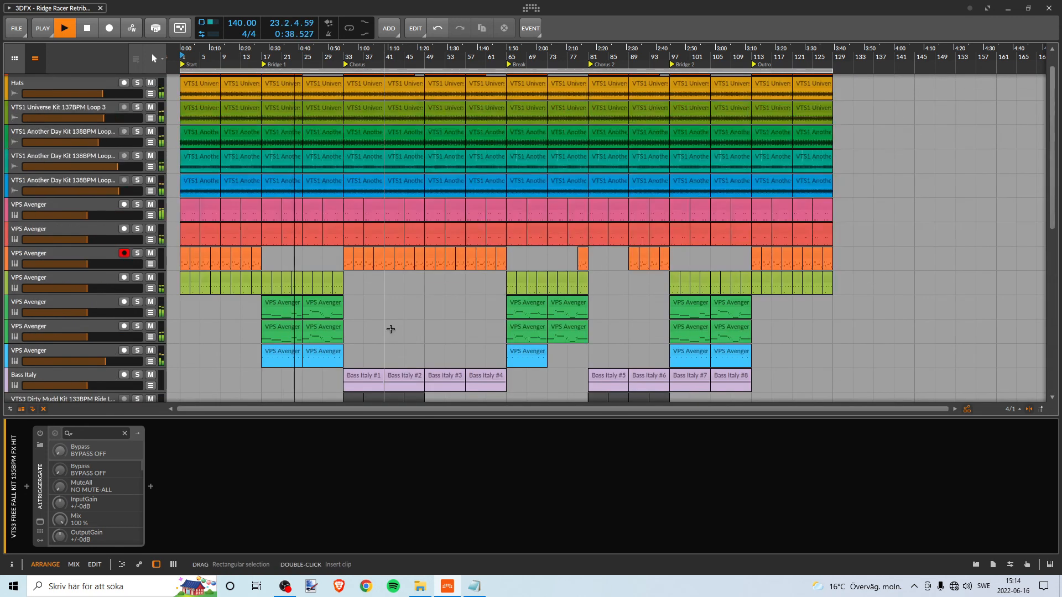
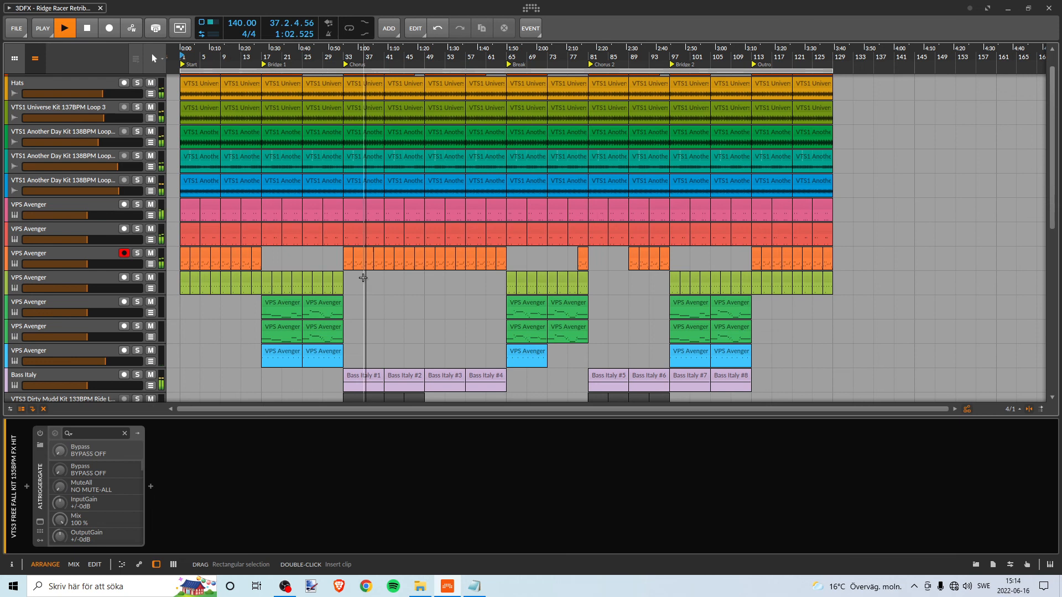
# - Look over the Chorus tracks in the arranger and check the channel levels in the mixer during playback
pyautogui.scroll(1, 374, 281)
pyautogui.scroll(-8, 375, 281)
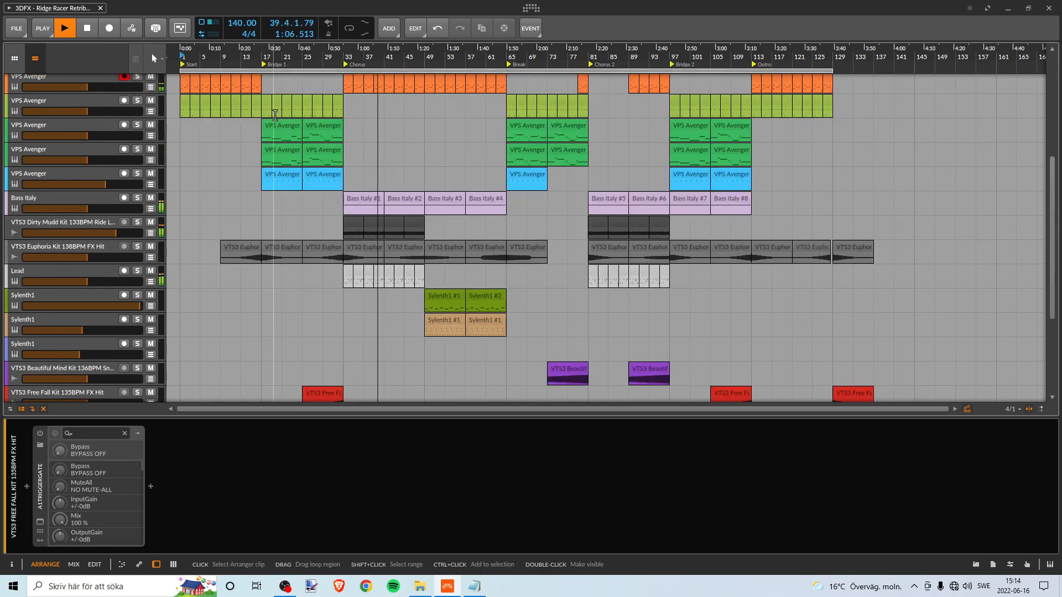
pyautogui.hotkey('alt', '2')
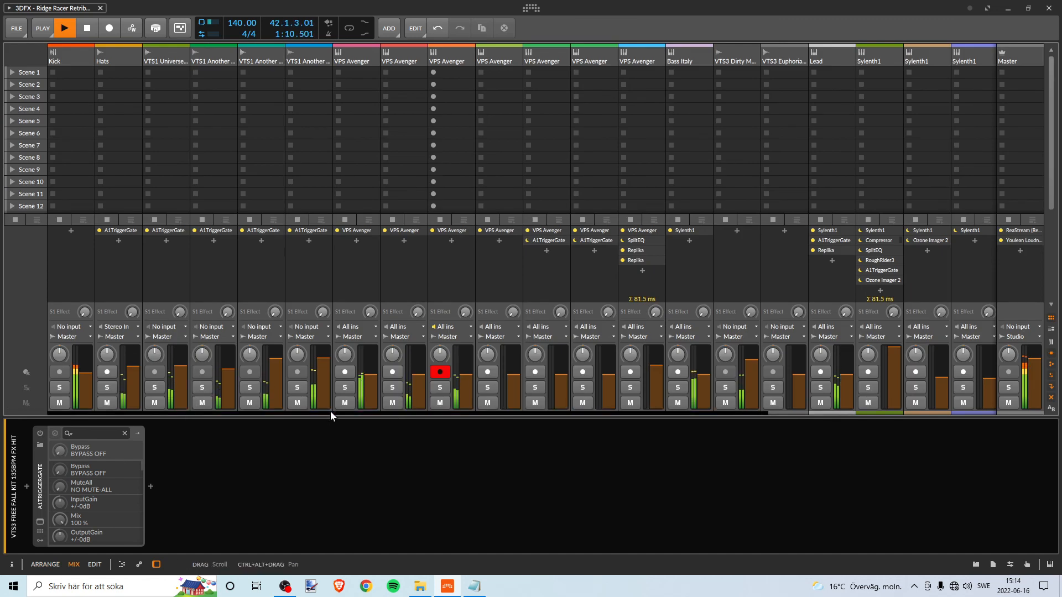
pyautogui.moveTo(330, 412); pyautogui.dragTo(120, 419)
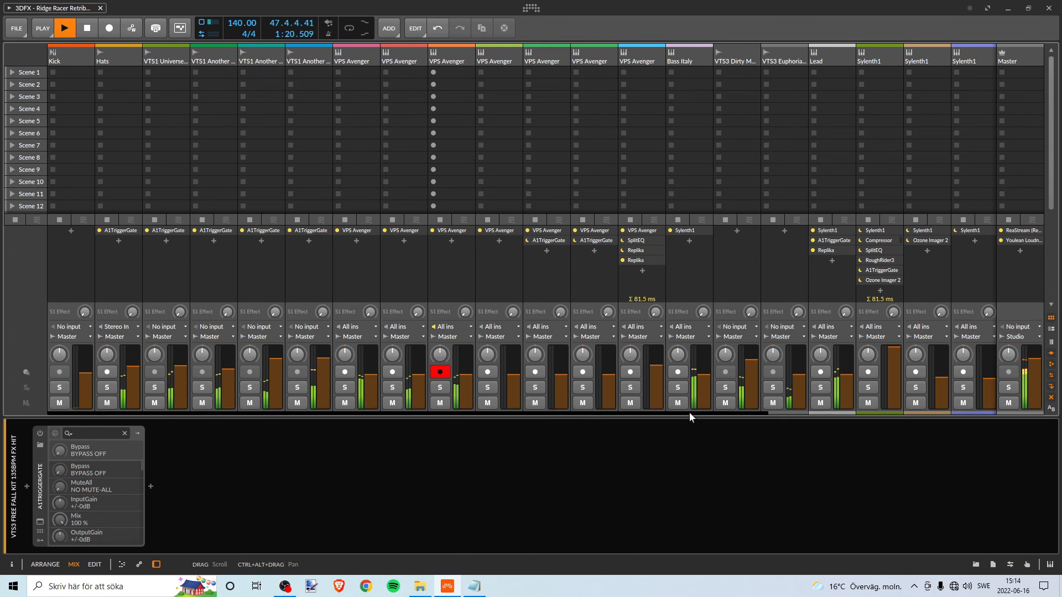
pyautogui.moveTo(689, 413); pyautogui.dragTo(606, 344)
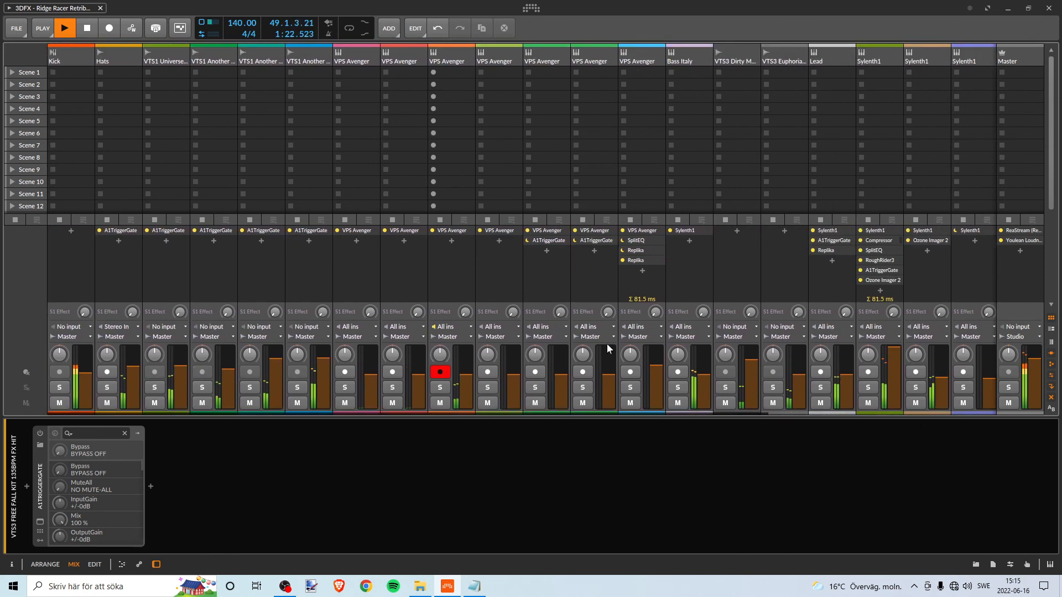
pyautogui.press('Tab')
pyautogui.scroll(3, 413, 157)
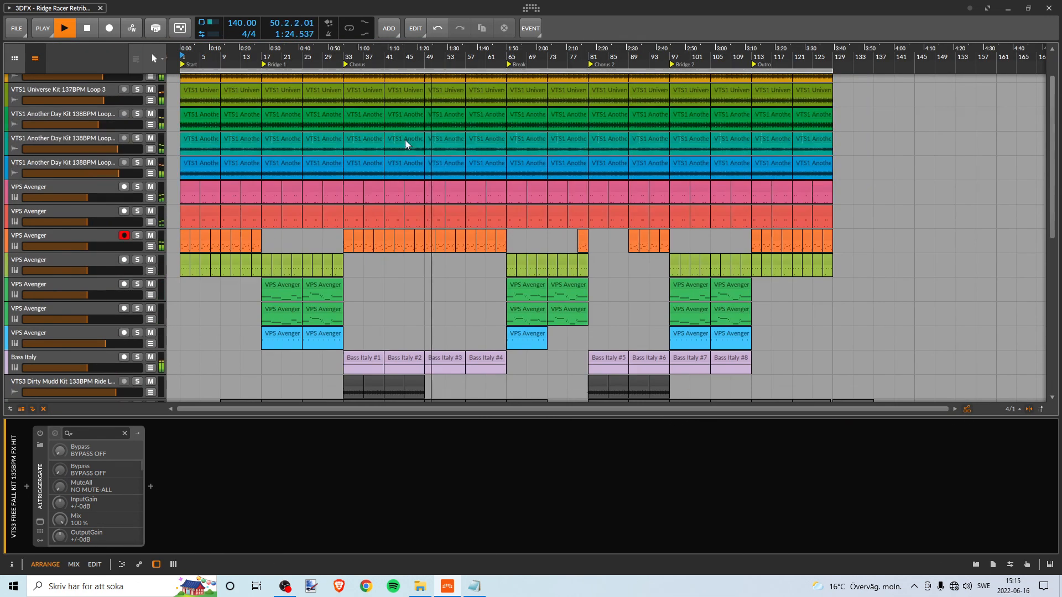
pyautogui.scroll(-2, 445, 172)
pyautogui.scroll(-2, 457, 200)
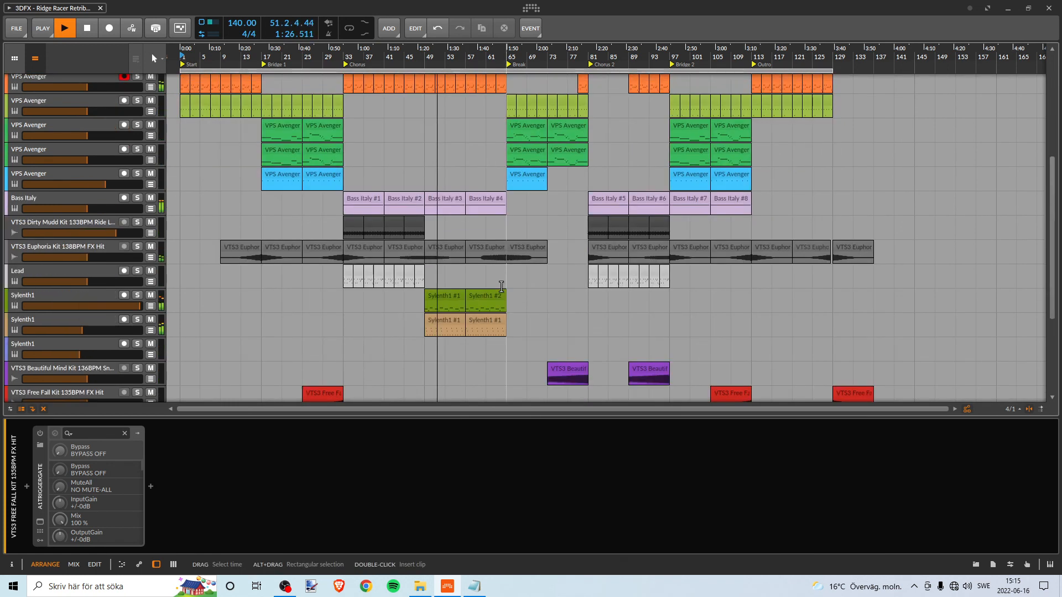
pyautogui.press('Tab')
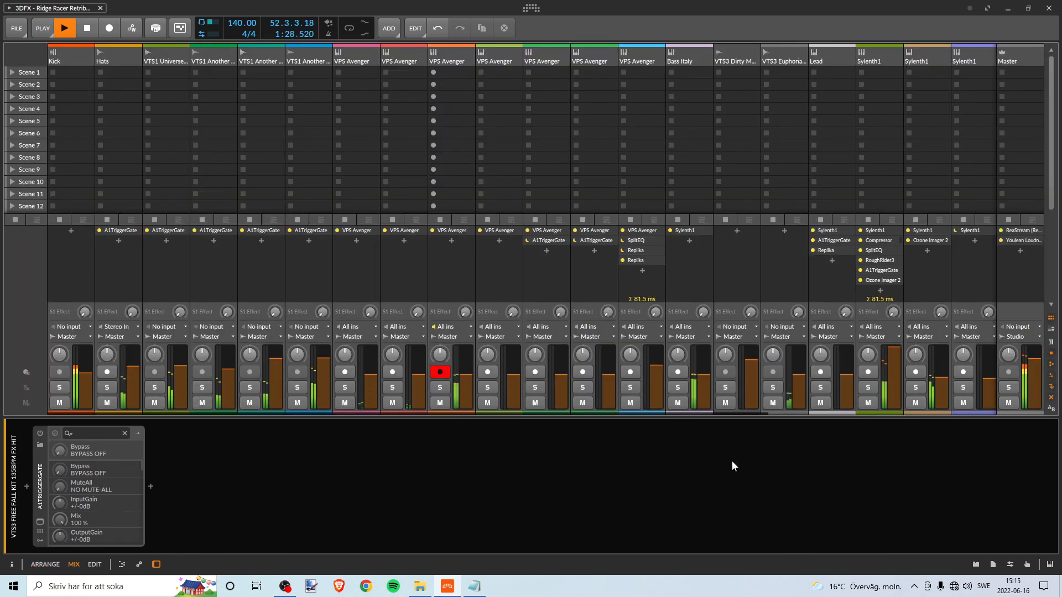
pyautogui.press('Tab')
pyautogui.scroll(2, 456, 249)
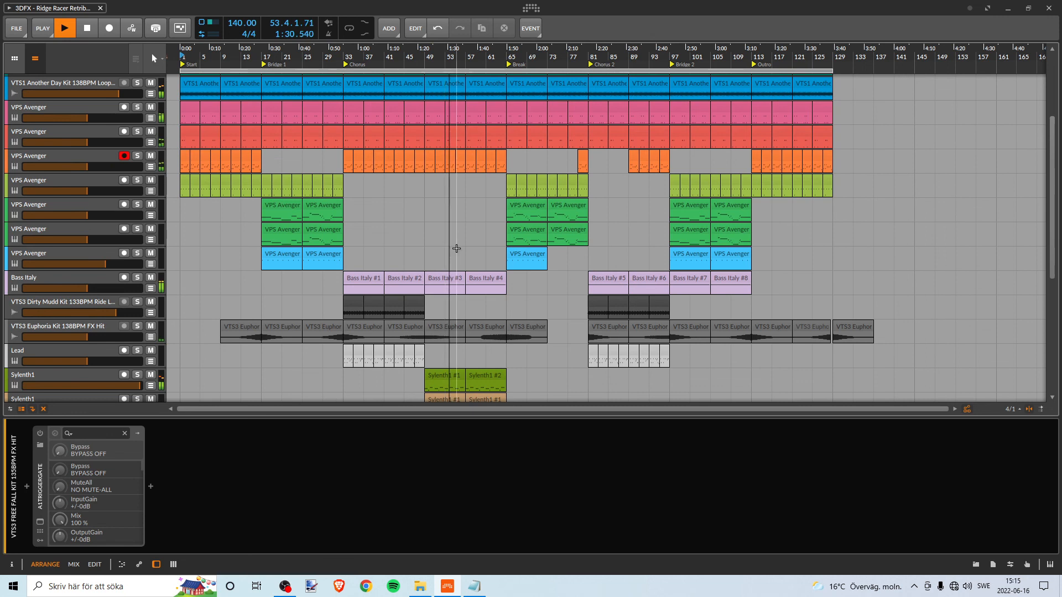
pyautogui.scroll(3, 457, 248)
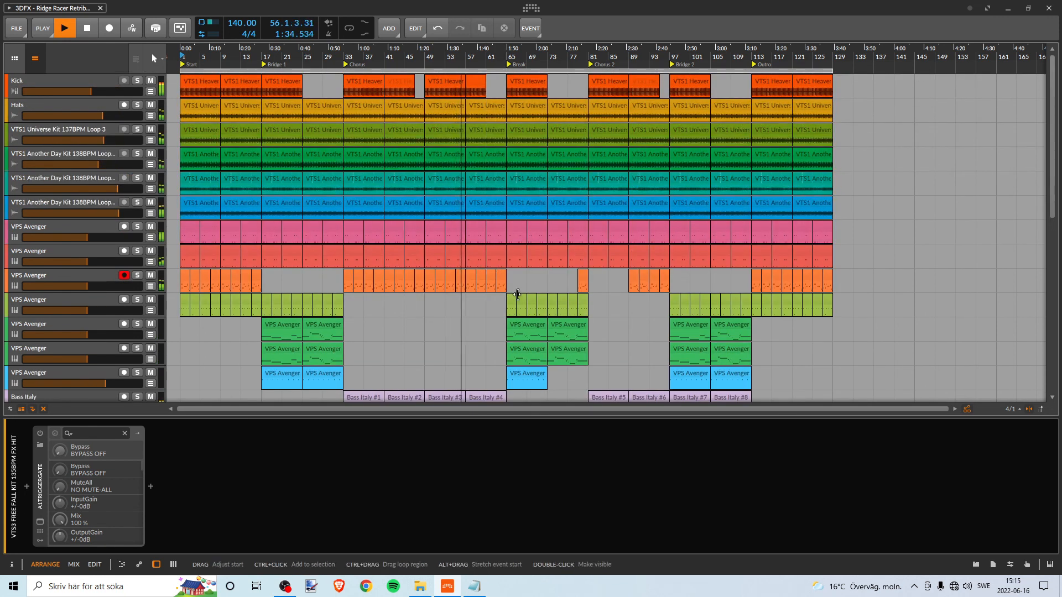
# - Examine the Break section's tracks and FX clips during playback, and show the Snare Fill track's A1TriggerGate device
pyautogui.scroll(-2, 501, 282)
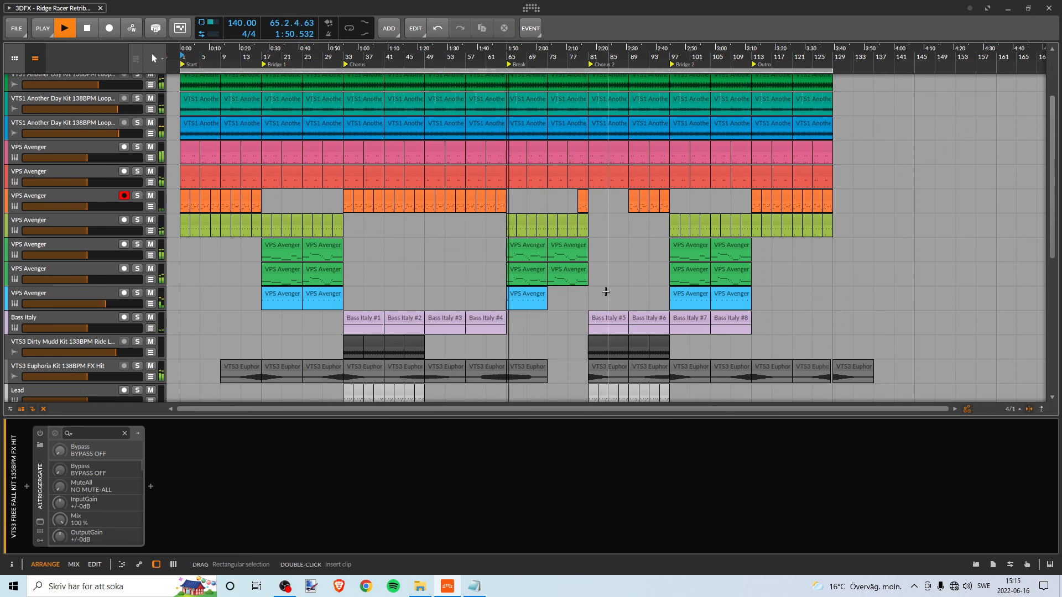
pyautogui.scroll(-3, 567, 284)
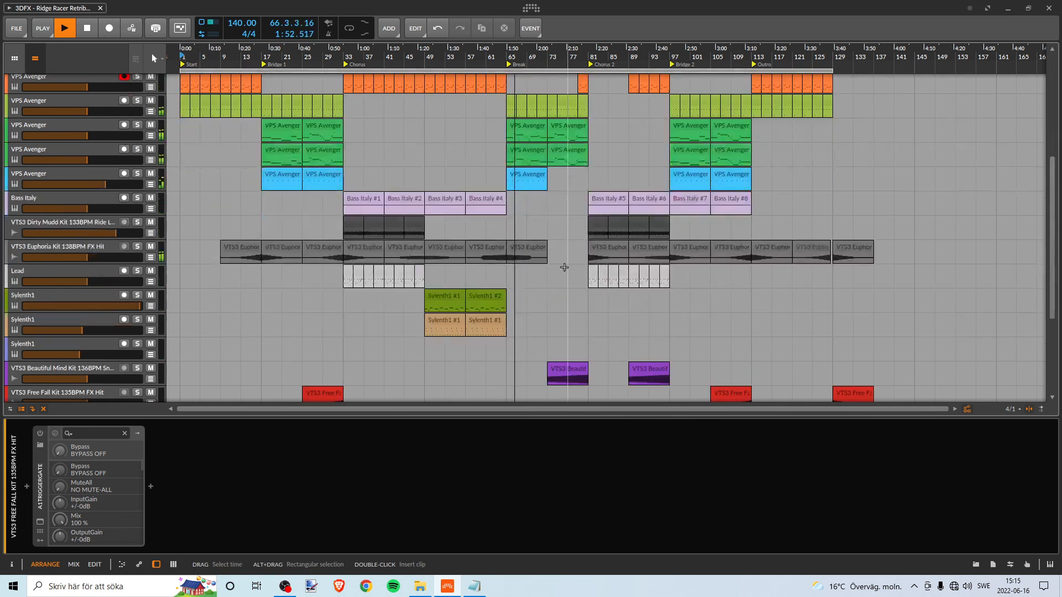
pyautogui.scroll(-4, 557, 288)
pyautogui.scroll(2, 552, 291)
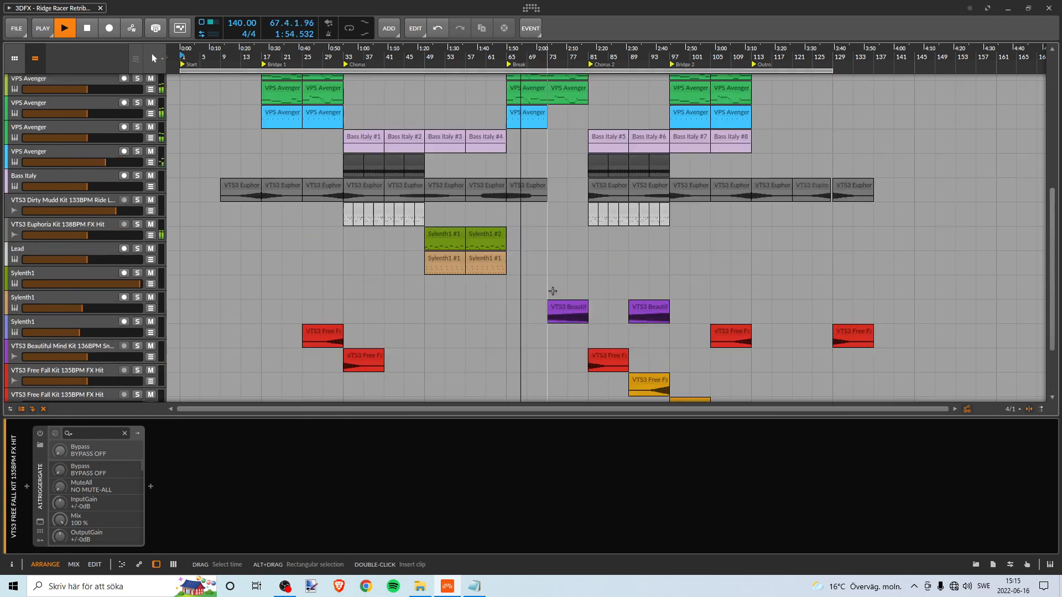
pyautogui.scroll(3, 553, 291)
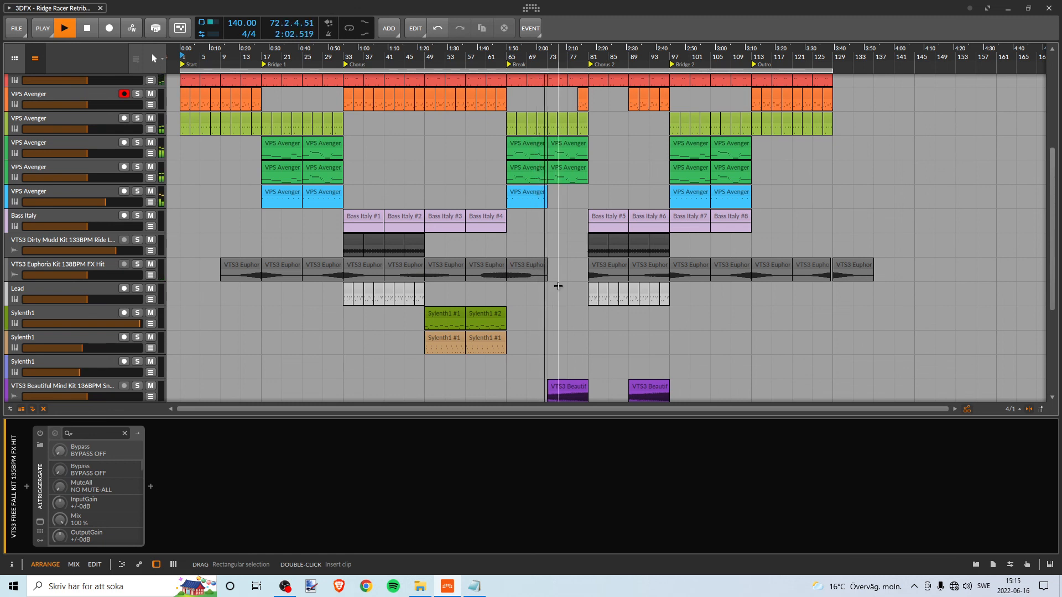
pyautogui.moveTo(507, 57); pyautogui.dragTo(345, 70)
pyautogui.scroll(-3, 356, 178)
pyautogui.scroll(5, 386, 285)
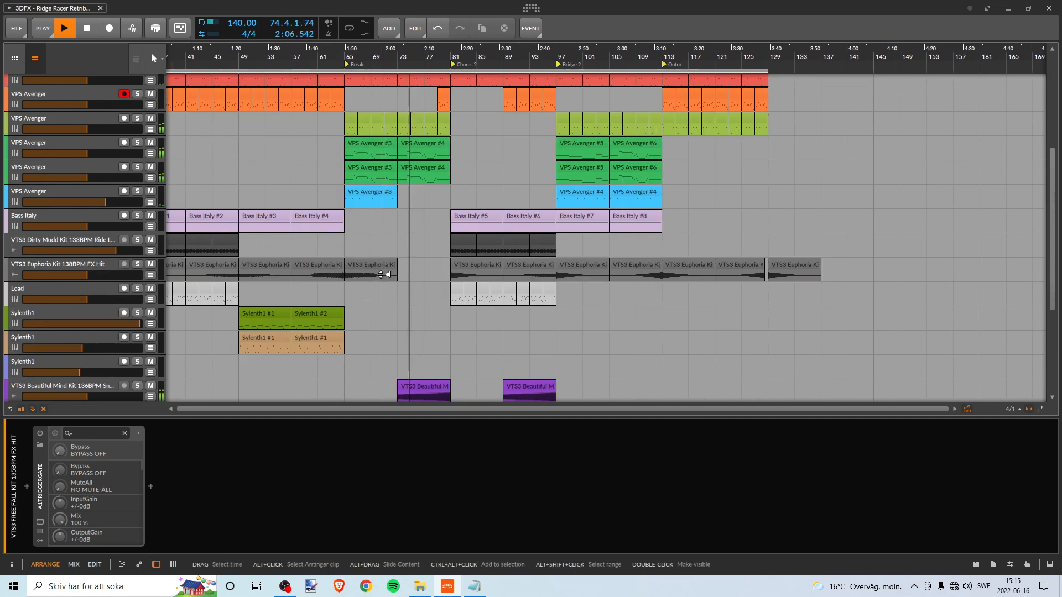
pyautogui.scroll(-5, 387, 271)
pyautogui.scroll(3, 386, 267)
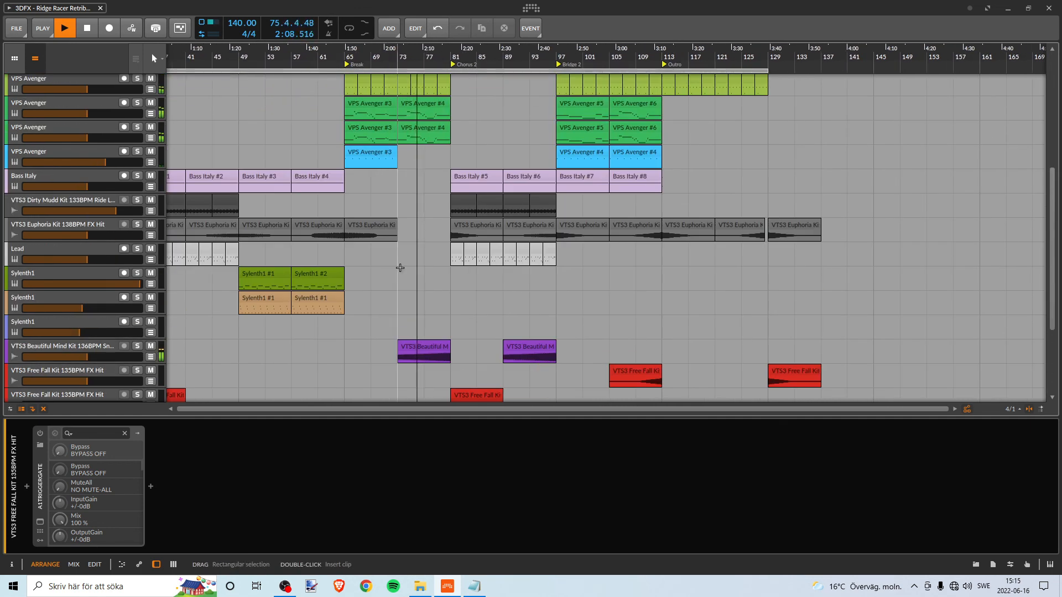
pyautogui.click(74, 347)
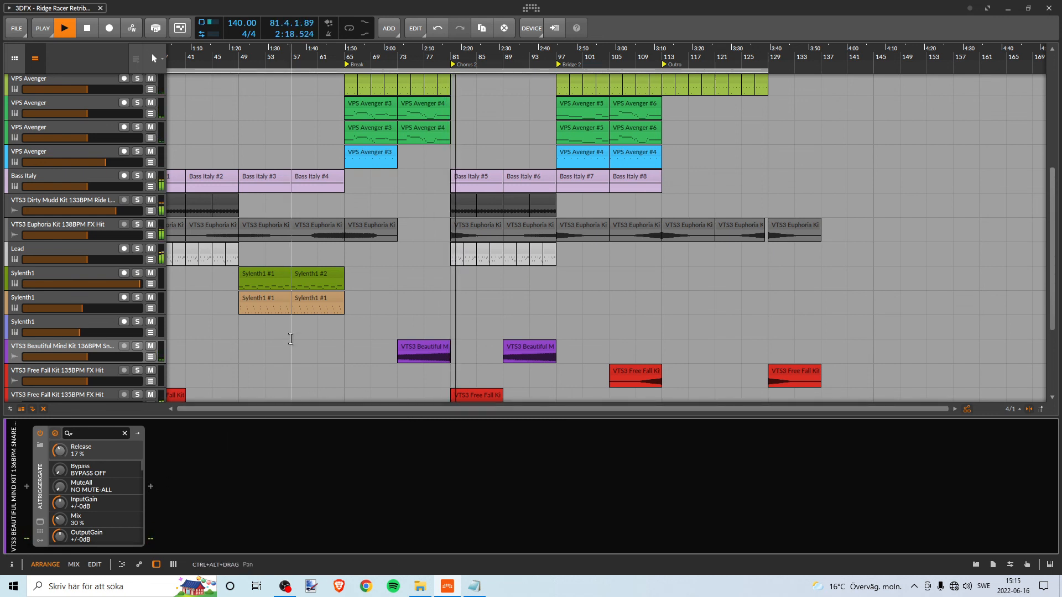
# - Look over the Chorus 2 tracks from the kick down to the FX hits during playback, and stop the playback
pyautogui.scroll(5, 286, 336)
pyautogui.scroll(2, 285, 335)
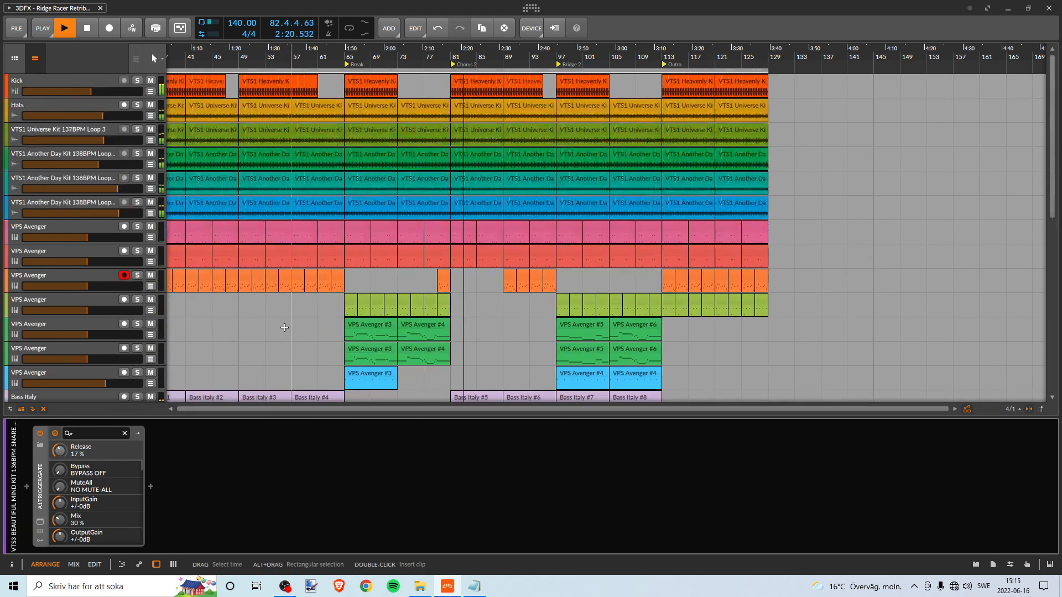
pyautogui.scroll(-8, 285, 335)
pyautogui.scroll(2, 287, 326)
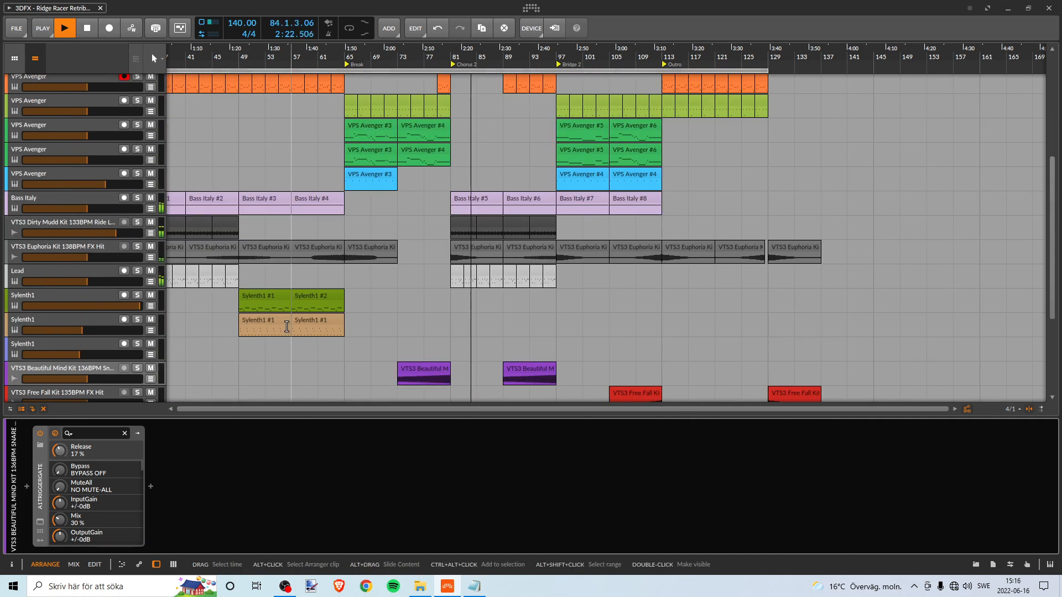
pyautogui.scroll(-4, 285, 326)
pyautogui.scroll(2, 285, 327)
pyautogui.scroll(-1, 285, 330)
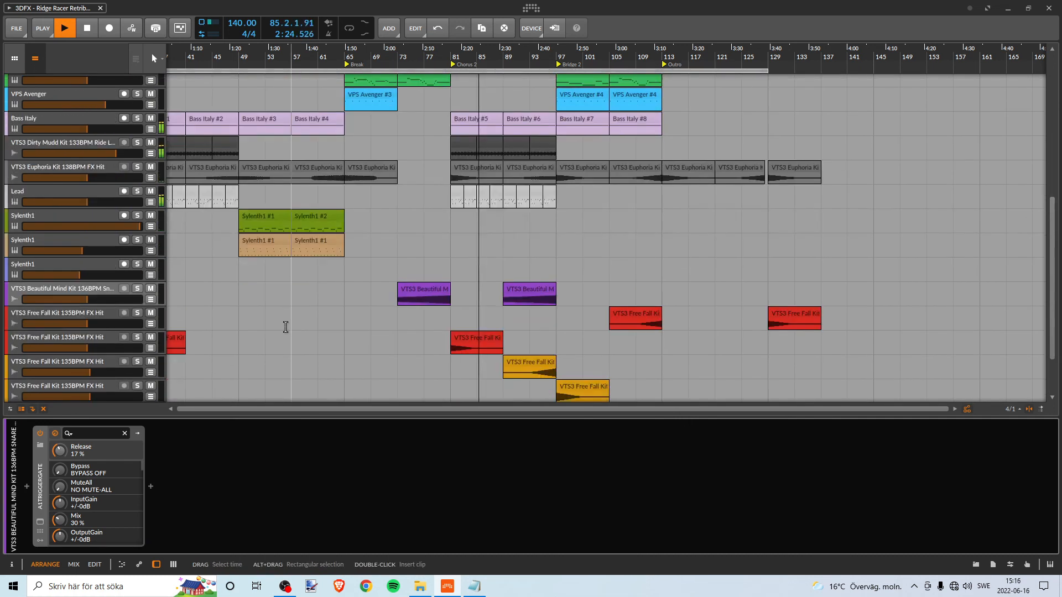
pyautogui.press('space')
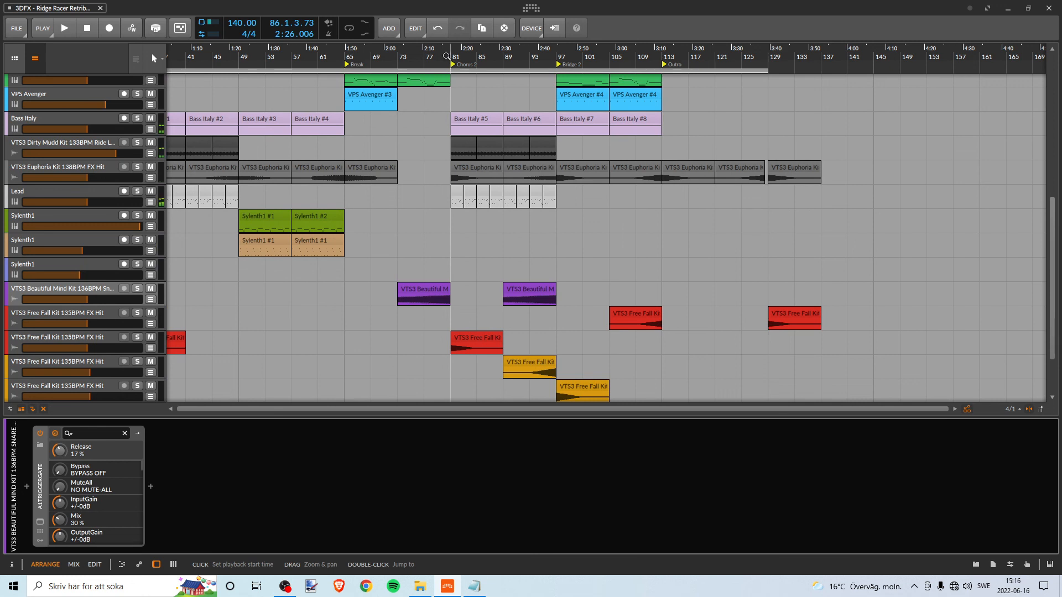
# - Copy the red Free Fall Kit FX Hit clip from bar 81 to bar 73 on the same track and reverse the copy
pyautogui.scroll(3, 442, 376)
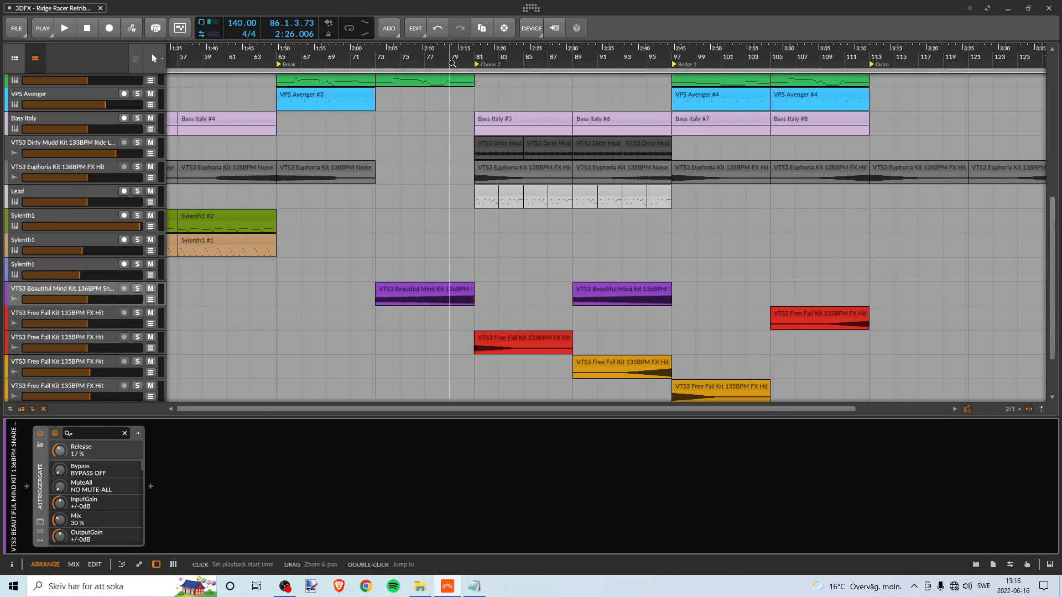
pyautogui.click(540, 339)
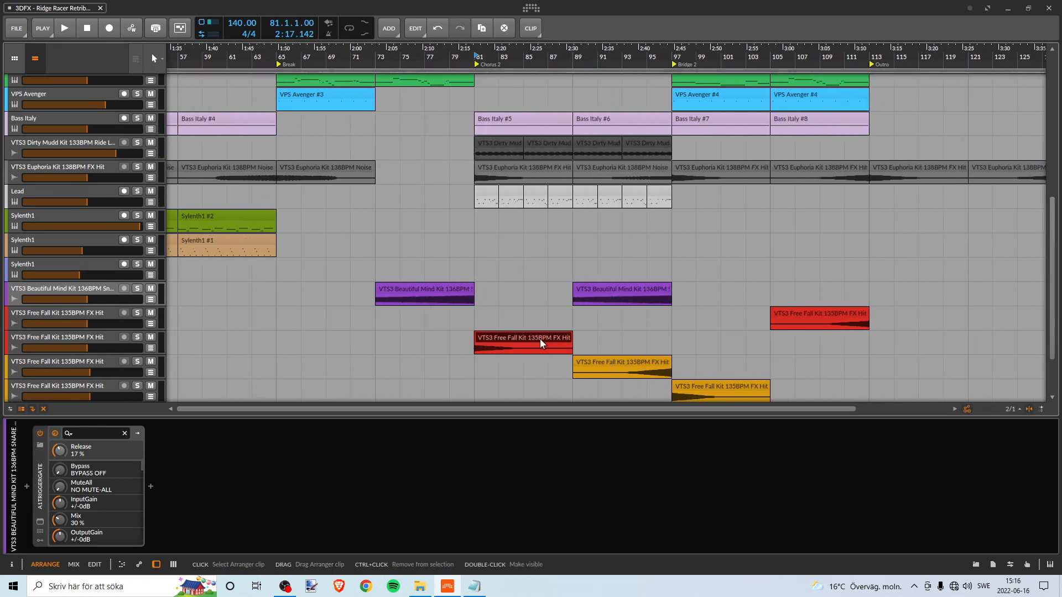
pyautogui.moveTo(497, 338); pyautogui.dragTo(397, 334)
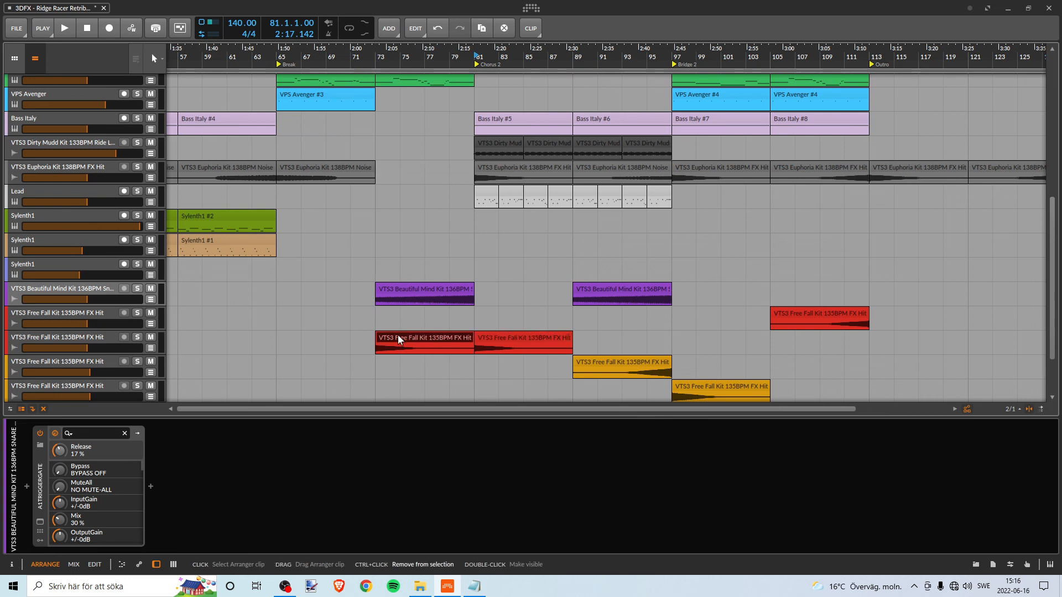
pyautogui.click(528, 31)
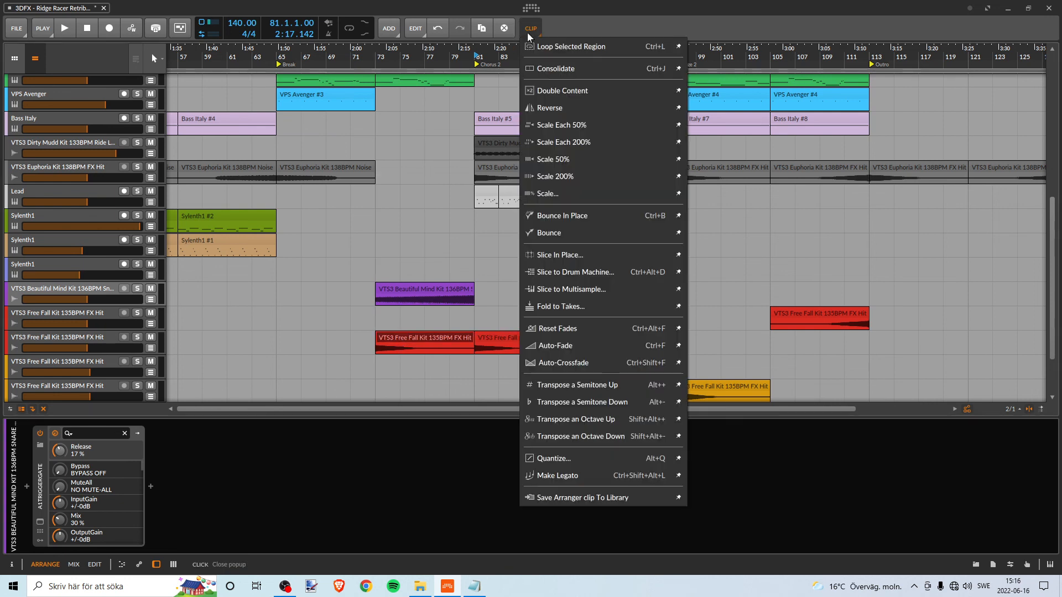
pyautogui.click(569, 106)
# - Play from bar 73 and try shortening the reversed FX Hit clip to end about half a bar before Chorus 2
pyautogui.click(377, 57)
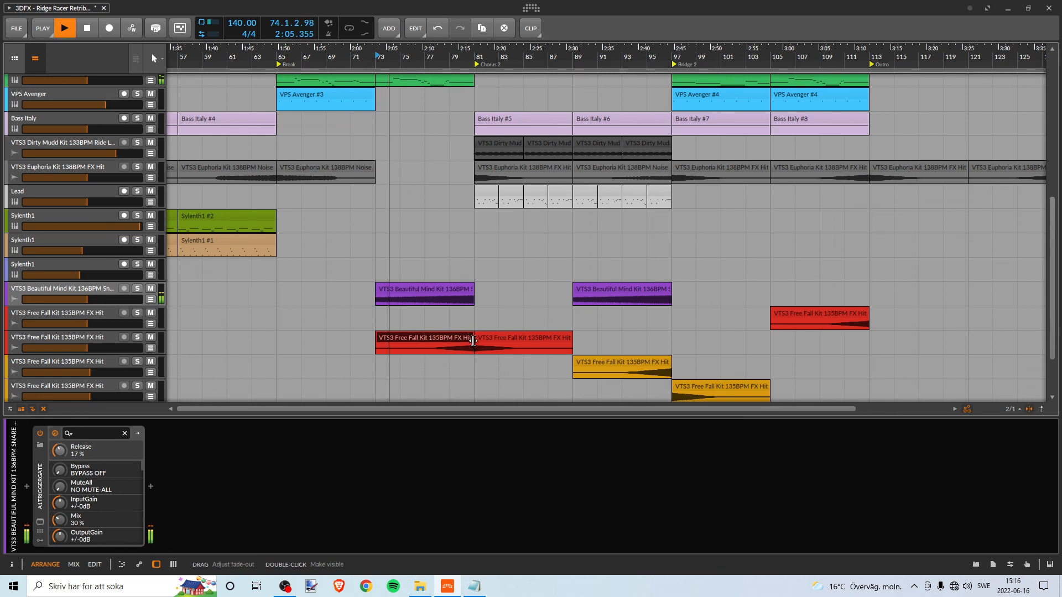
pyautogui.moveTo(474, 57); pyautogui.dragTo(480, 100)
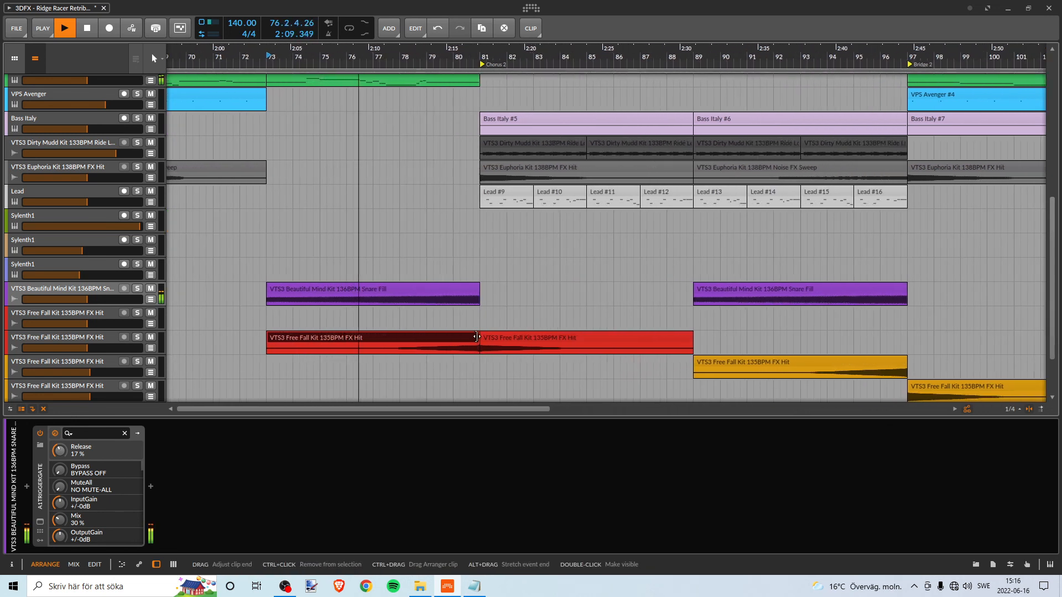
pyautogui.moveTo(476, 337); pyautogui.dragTo(469, 337)
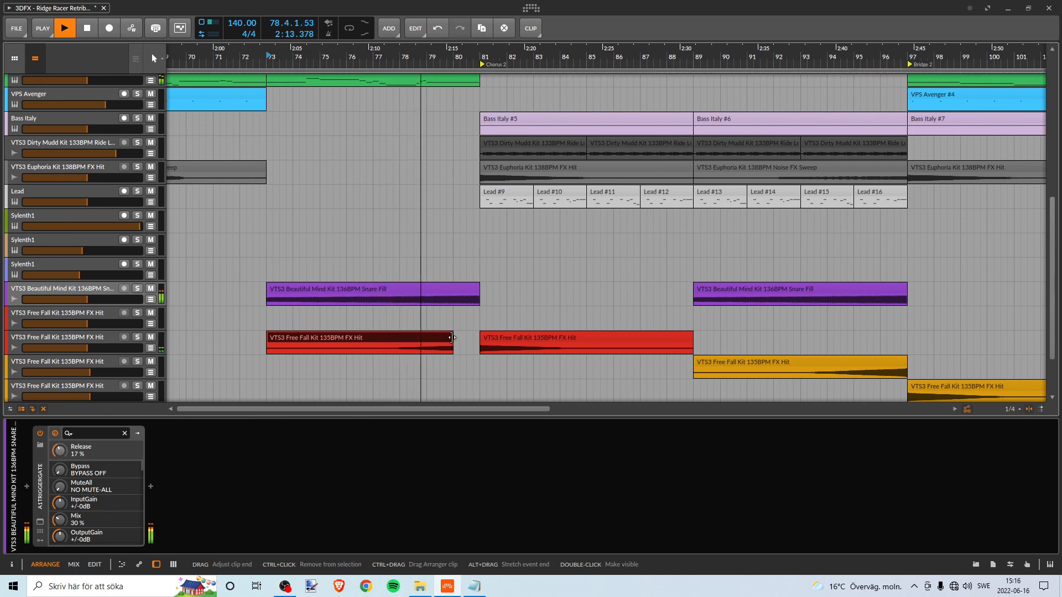
pyautogui.moveTo(452, 337); pyautogui.dragTo(461, 336)
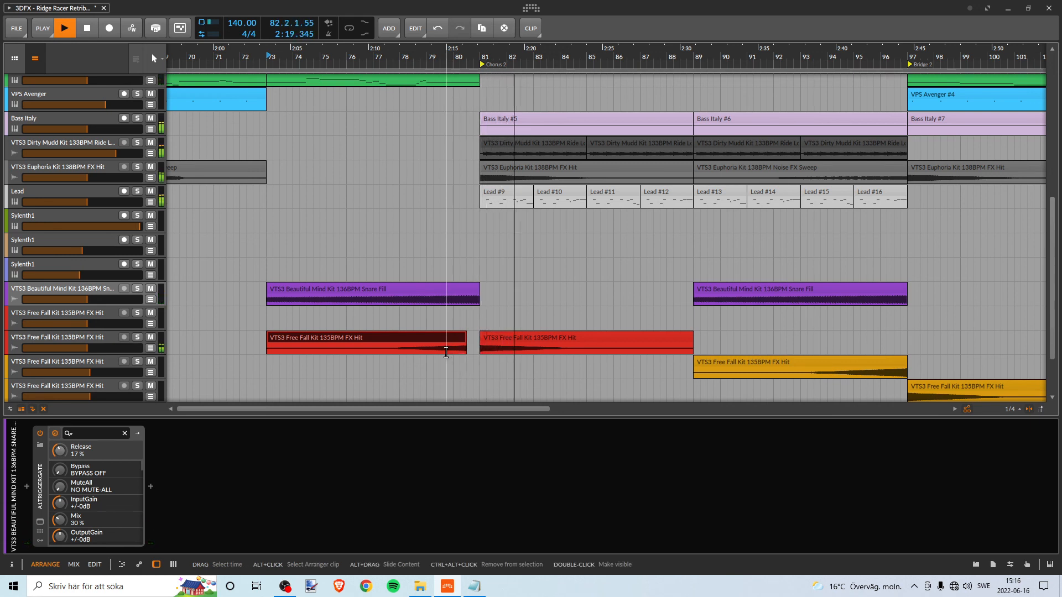
pyautogui.press('space')
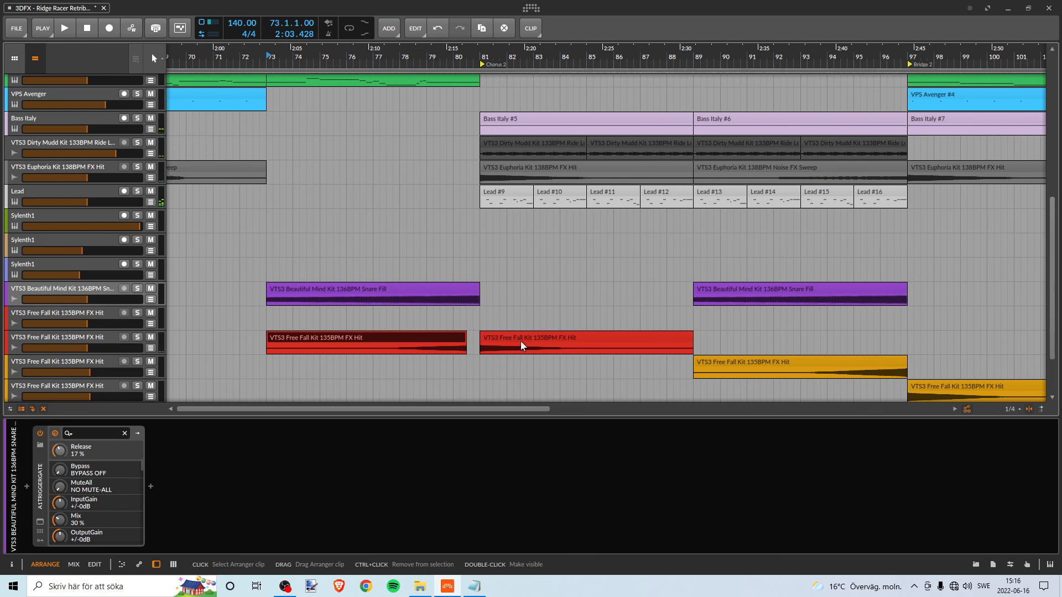
# - Copy the orange Free Fall Kit FX Hit clip from bar 97 to bar 81 and delete the red FX Hit clip at bar 81
pyautogui.scroll(-3, 520, 340)
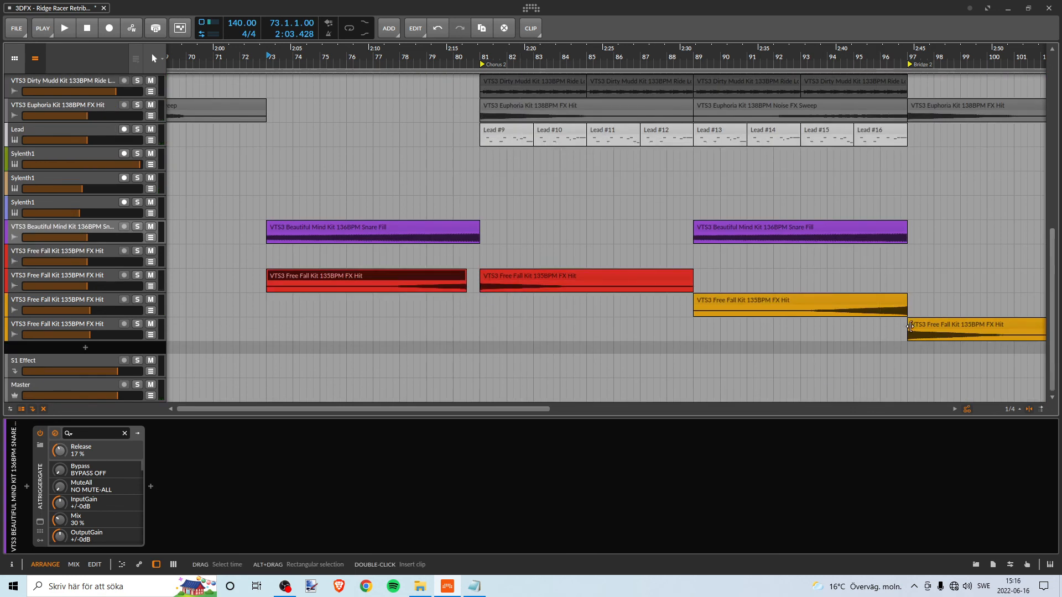
pyautogui.click(939, 327)
pyautogui.moveTo(931, 326); pyautogui.dragTo(502, 323)
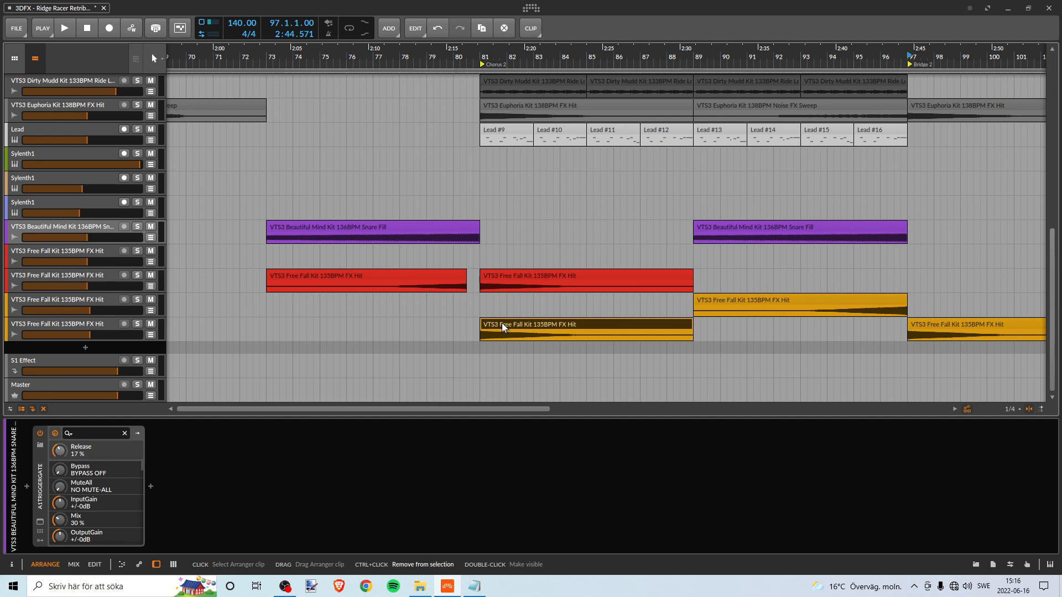
pyautogui.click(496, 272)
pyautogui.press('Delete')
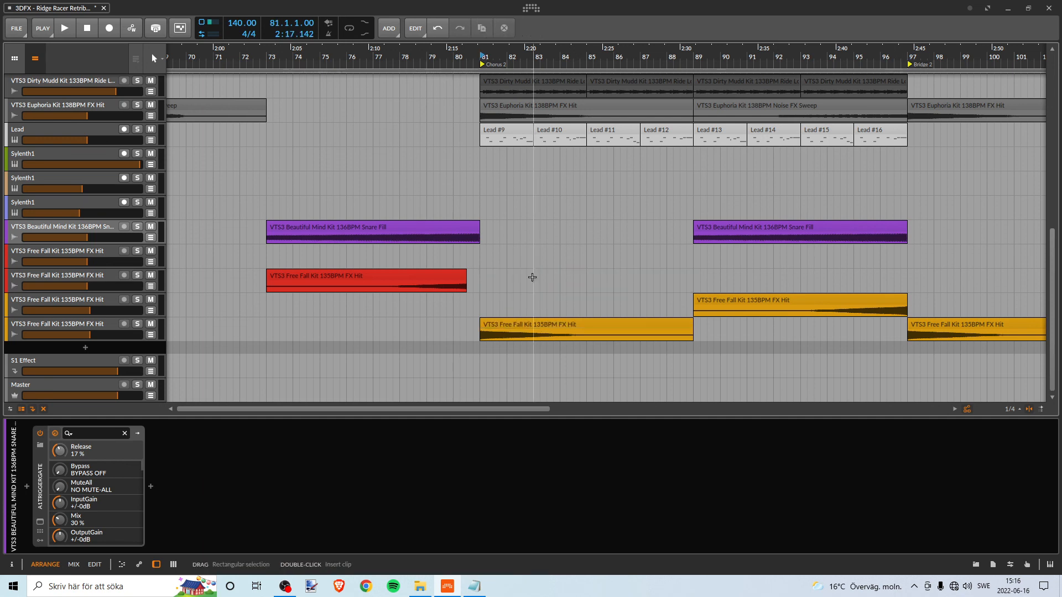
# - Extend the reversed red FX Hit clip to end at bar 81 and play the transition into Chorus 2 from just before bar 73
pyautogui.moveTo(467, 274); pyautogui.dragTo(472, 274)
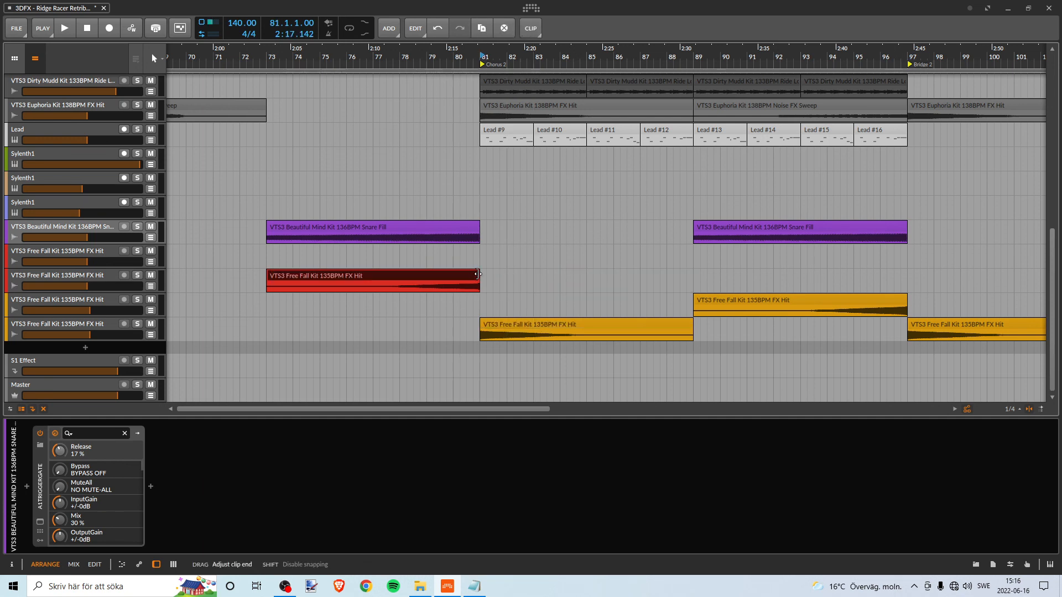
pyautogui.click(263, 130)
pyautogui.press('space')
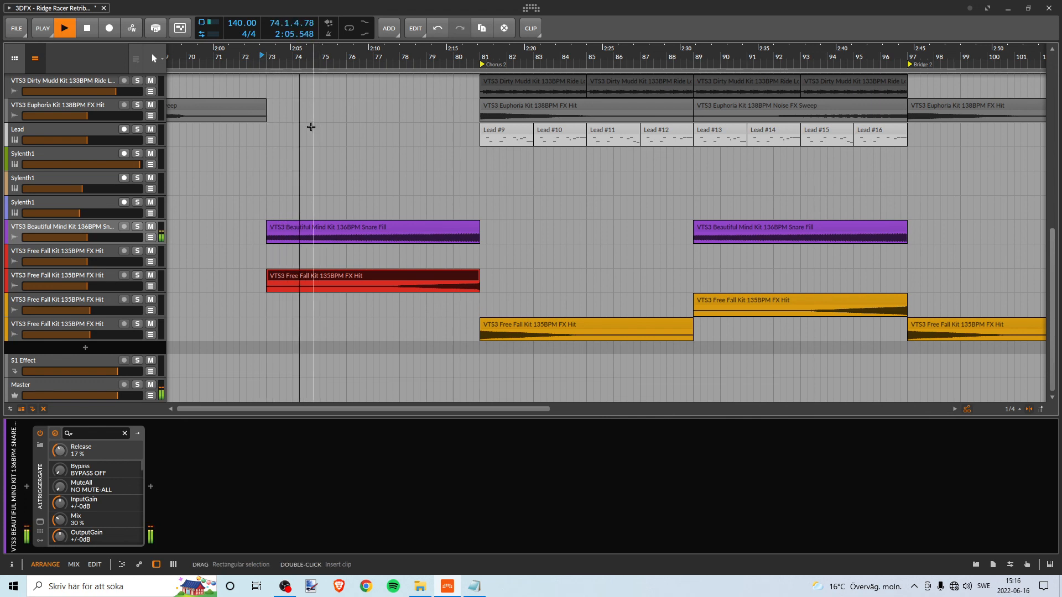
pyautogui.moveTo(487, 60); pyautogui.dragTo(398, 63)
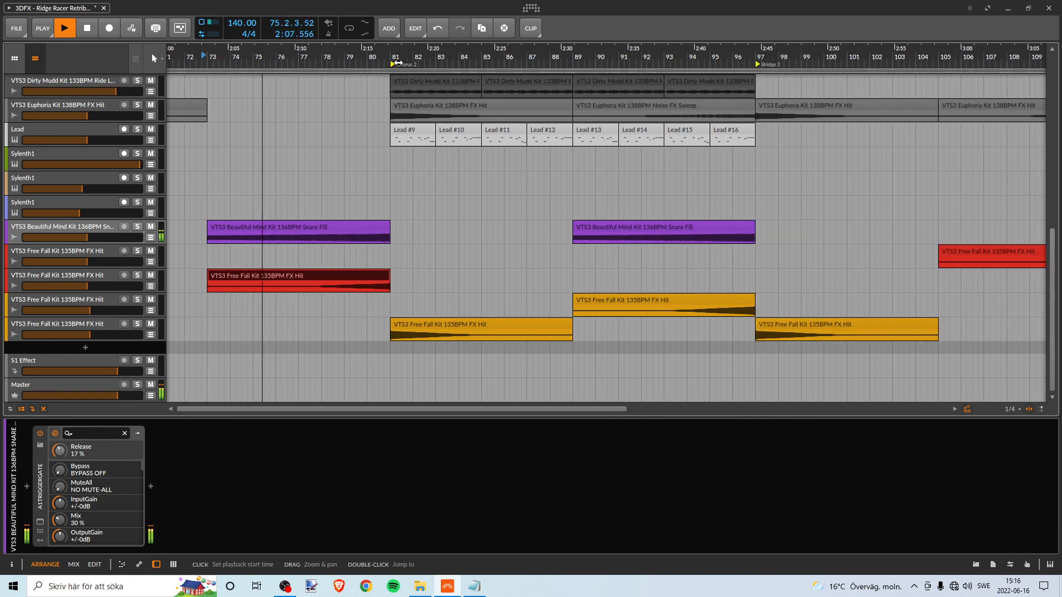
# - Play the transition into Chorus 2 through bar 88 and check how the FX clips line up with the other tracks
pyautogui.scroll(2, 501, 226)
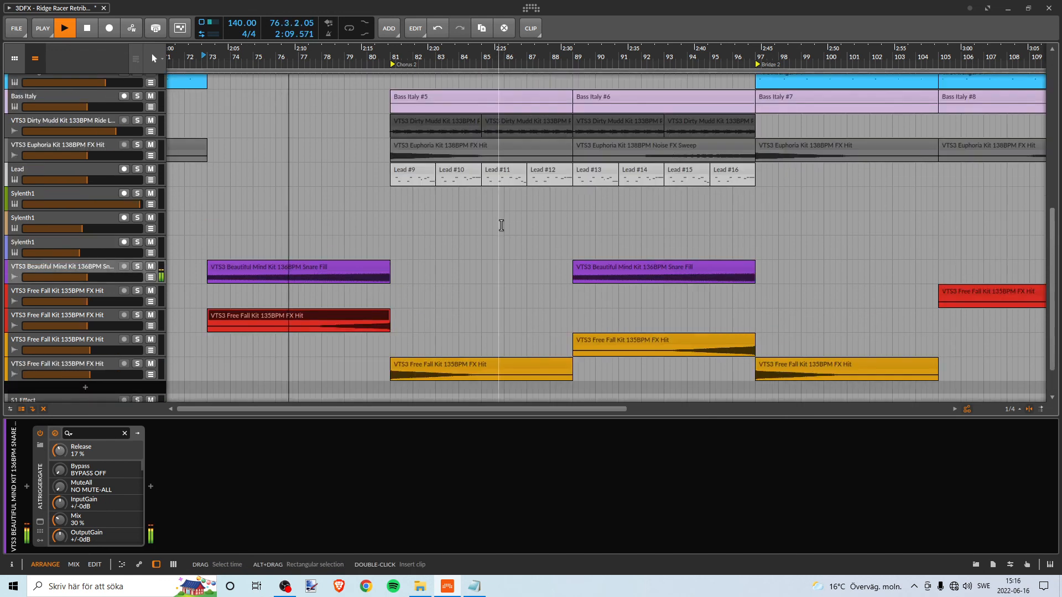
pyautogui.scroll(8, 501, 225)
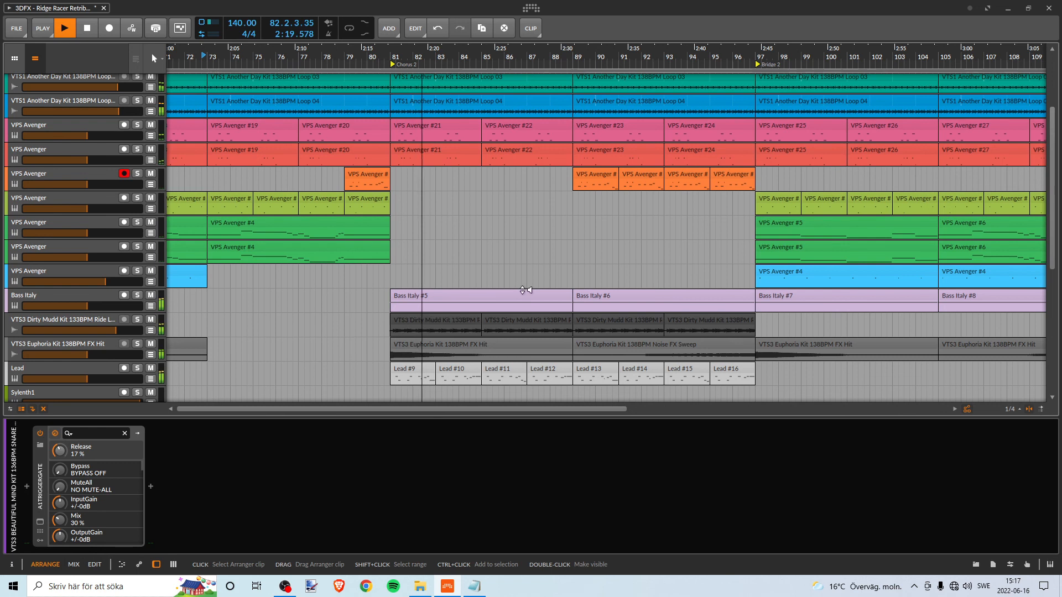
pyautogui.scroll(-4, 523, 290)
pyautogui.press('space')
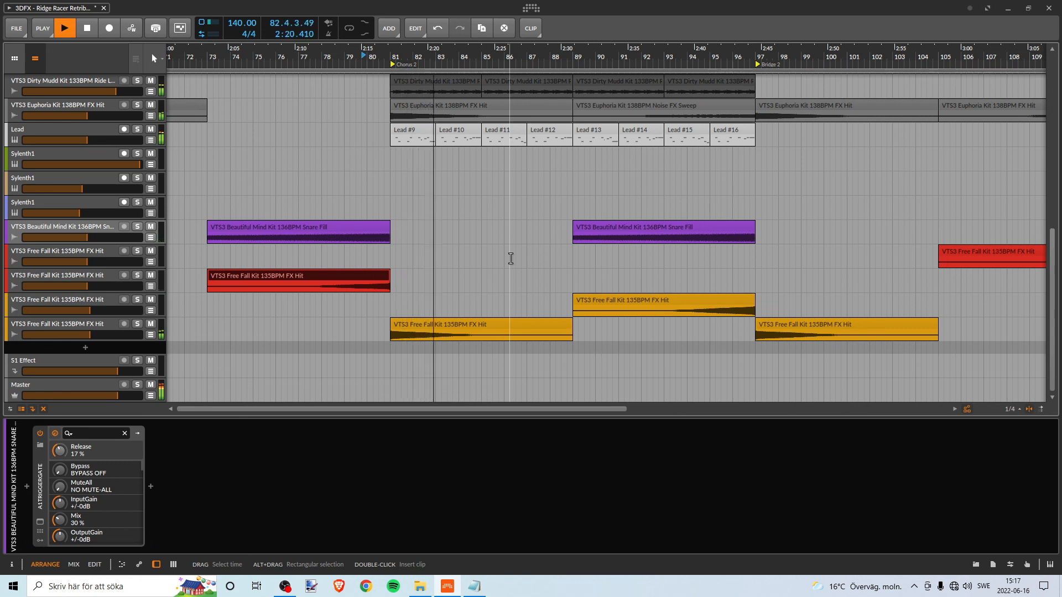
pyautogui.scroll(3, 511, 258)
pyautogui.scroll(3, 490, 232)
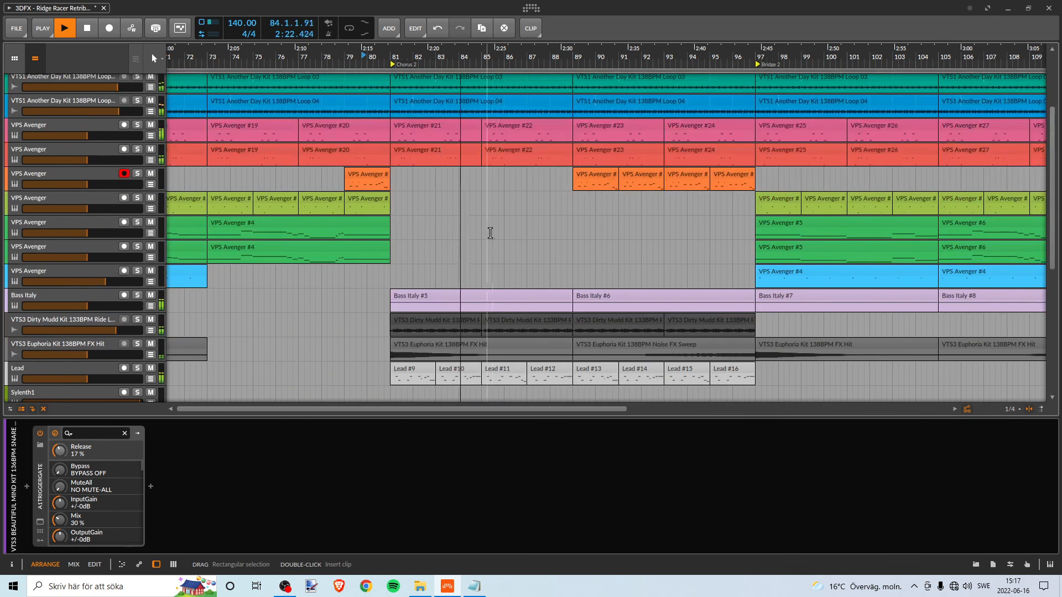
pyautogui.scroll(-10, 489, 243)
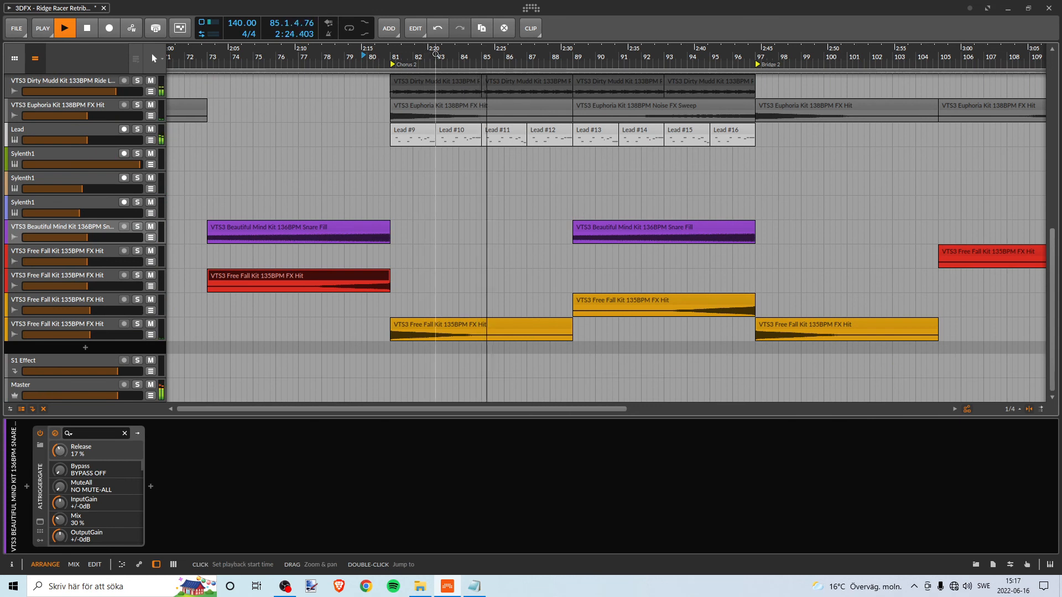
pyautogui.moveTo(427, 52); pyautogui.dragTo(509, 57)
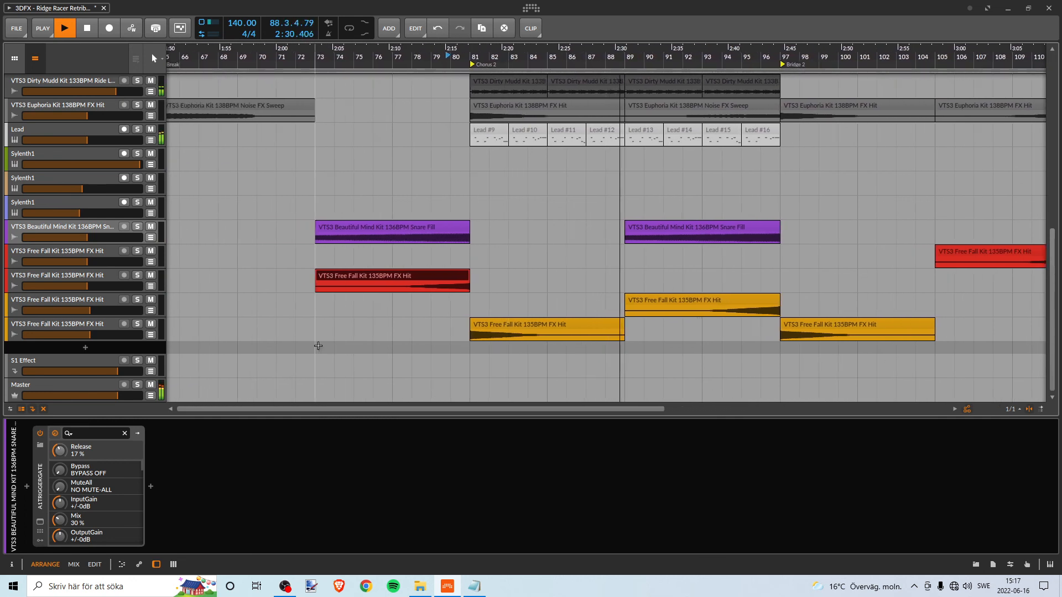
# - Replay the transition into Chorus 2 from about bar 78 to judge the reversed red FX Hit clip
pyautogui.press('space')
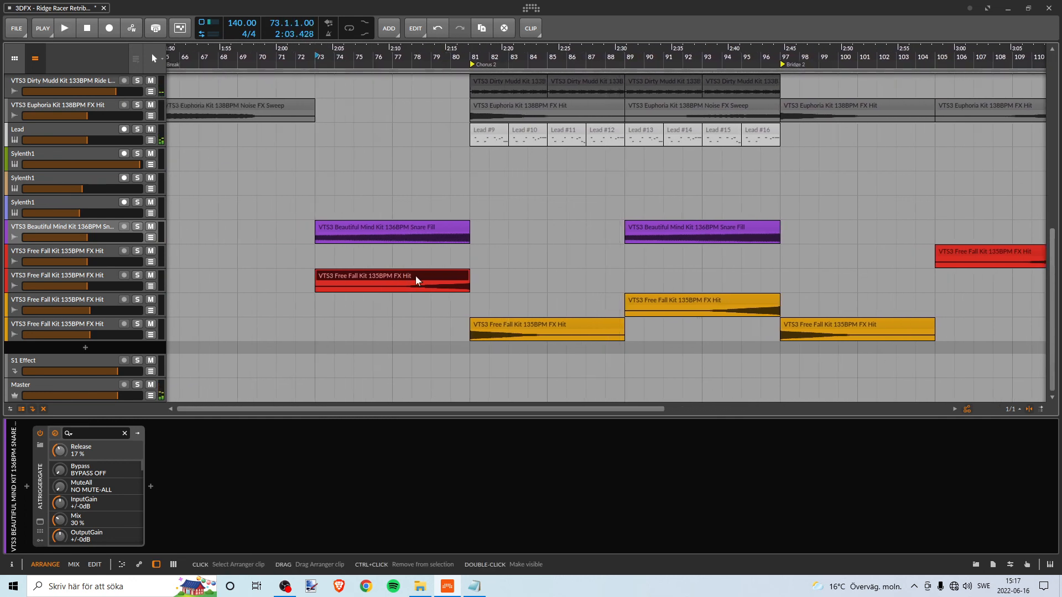
pyautogui.doubleClick(422, 57)
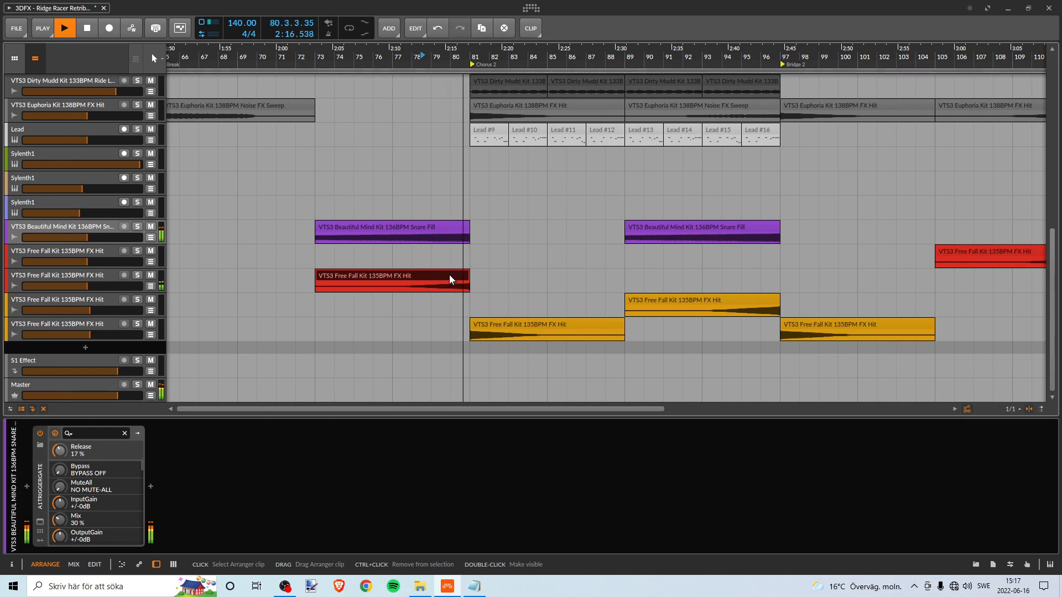
pyautogui.press('space')
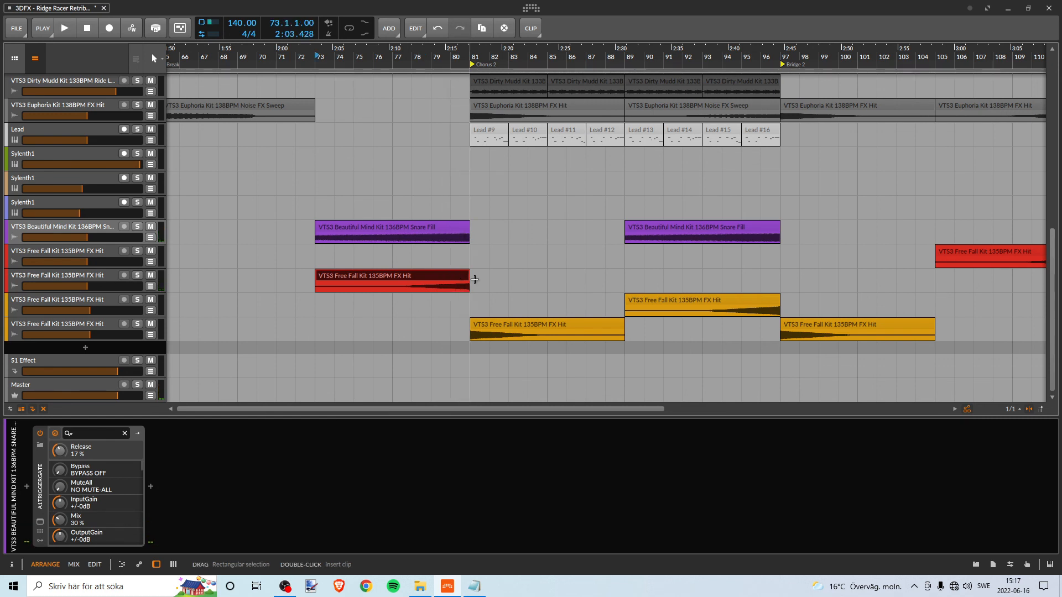
# - Delete the reversed red FX Hit clip at bar 73 and copy the orange Free Fall Kit FX Hit clip from bar 89 to bar 73
pyautogui.press('Delete')
pyautogui.click(486, 321)
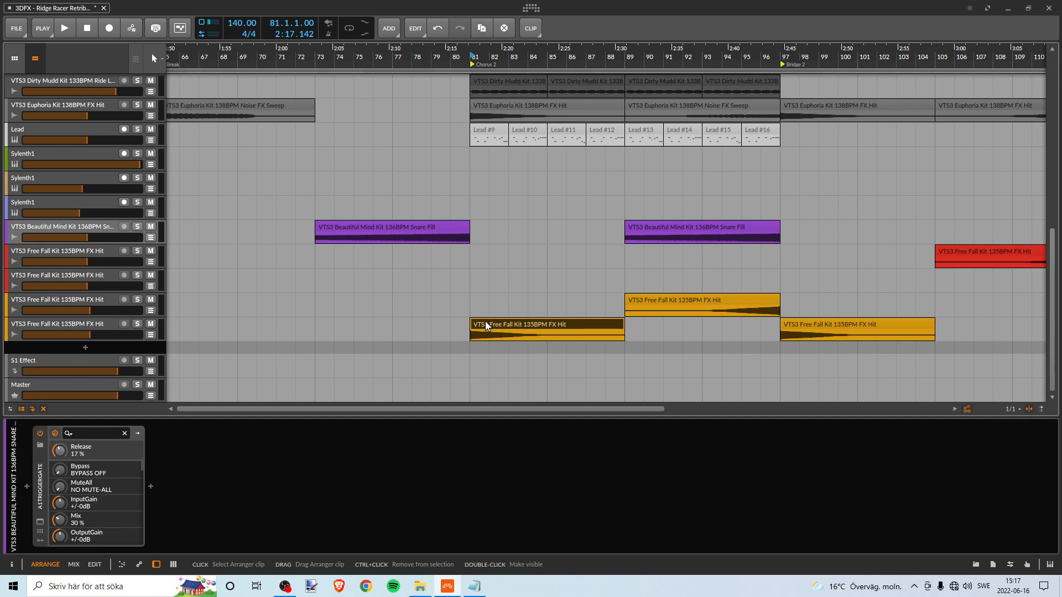
pyautogui.click(738, 301)
pyautogui.moveTo(738, 299); pyautogui.dragTo(420, 299)
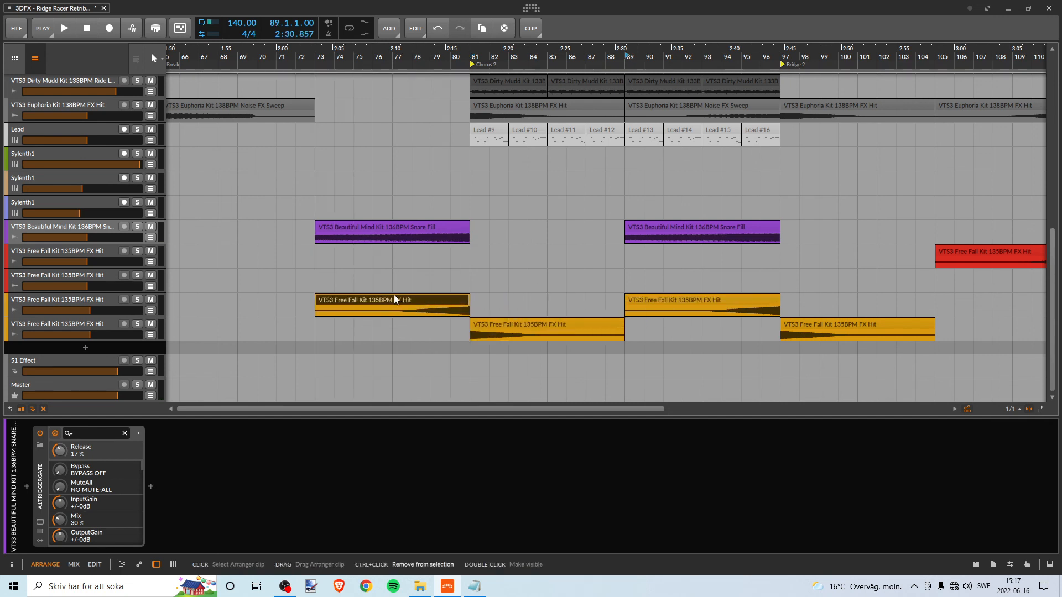
# - Remove the A1TriggerGate device from the upper orange FX Hit track and play from bar 73
pyautogui.click(91, 301)
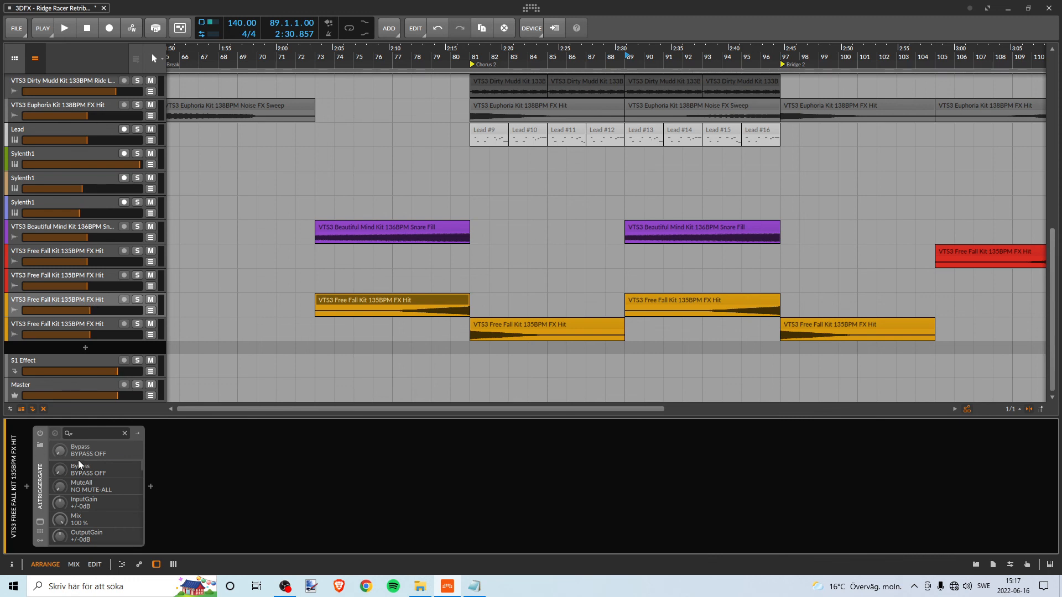
pyautogui.press('Delete')
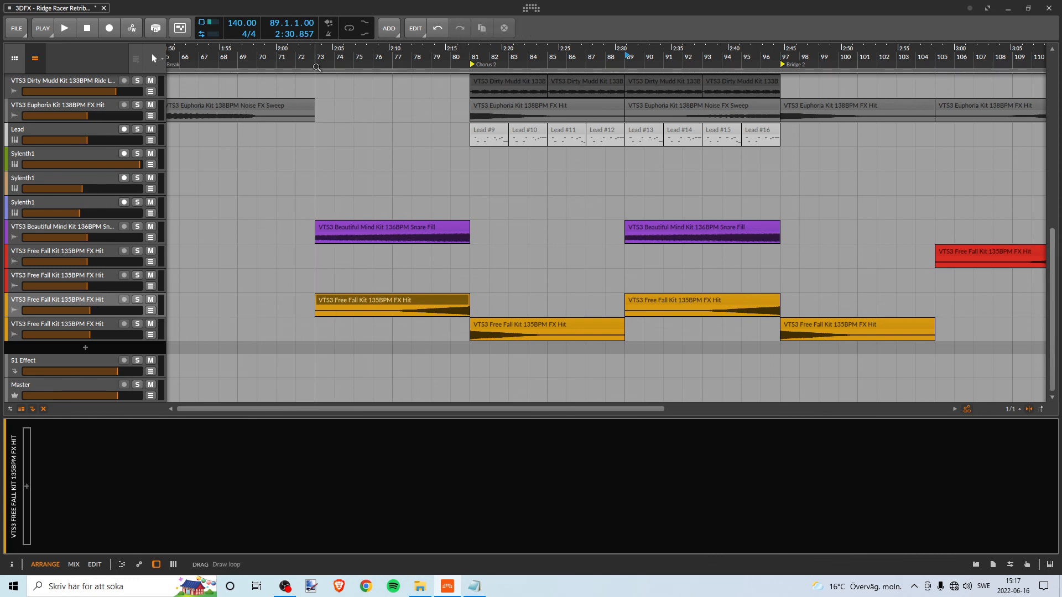
pyautogui.press('space')
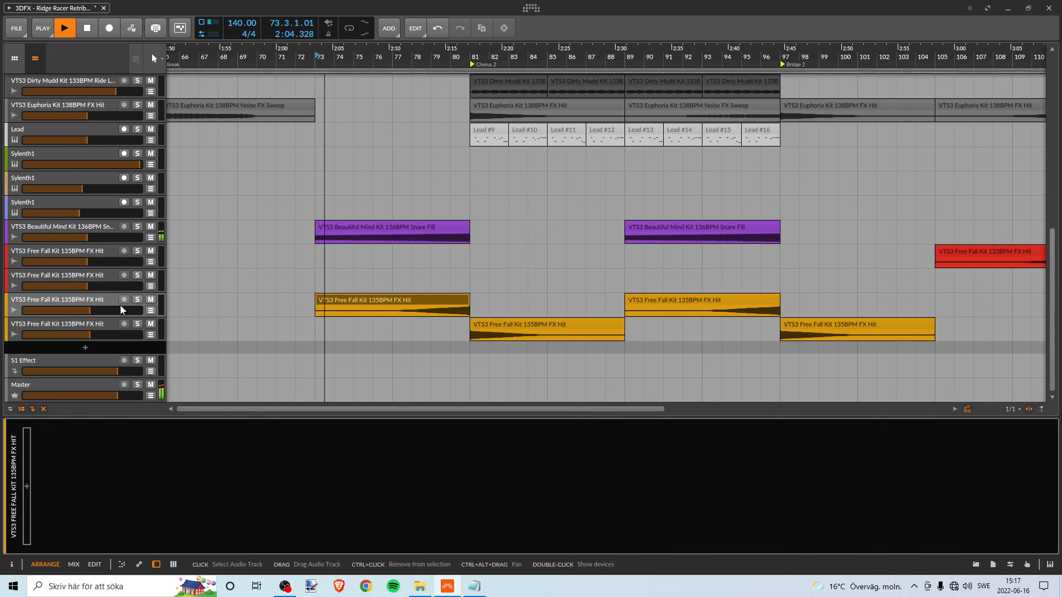
# - Check the A1TriggerGate plugin window on the lower orange FX Hit track and close it again
pyautogui.click(88, 324)
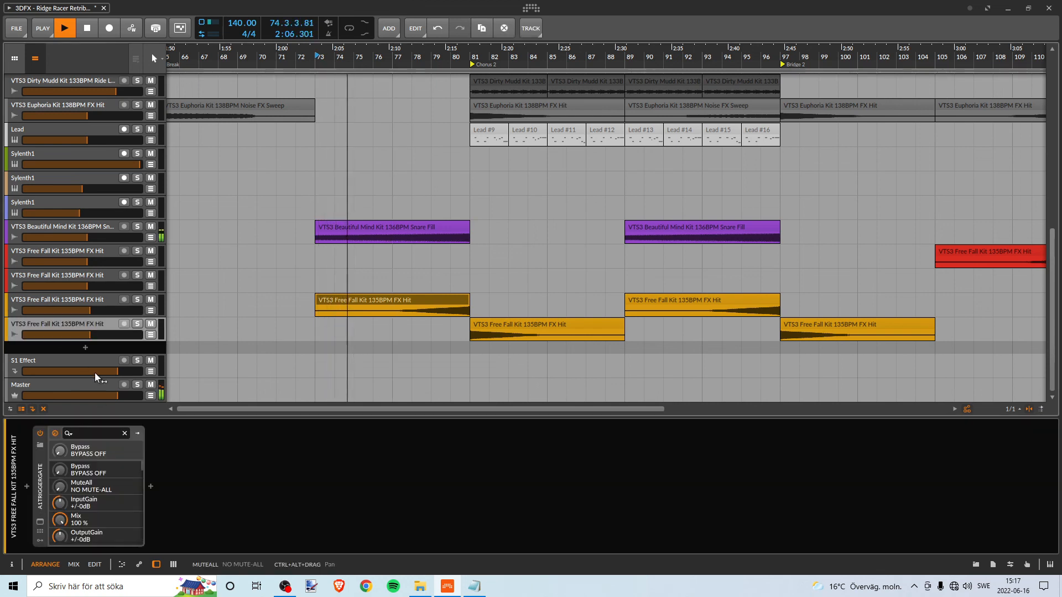
pyautogui.click(40, 522)
pyautogui.click(877, 158)
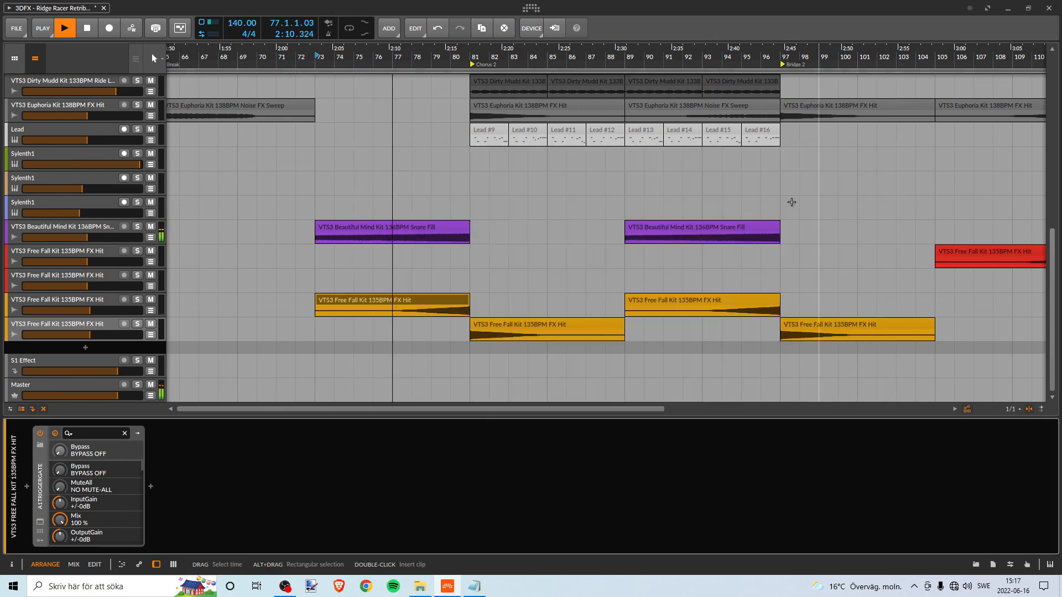
# - Listen through Chorus 2 toward Bridge 2 and examine the clips on the drum, lead and FX tracks
pyautogui.moveTo(481, 54); pyautogui.dragTo(395, 61)
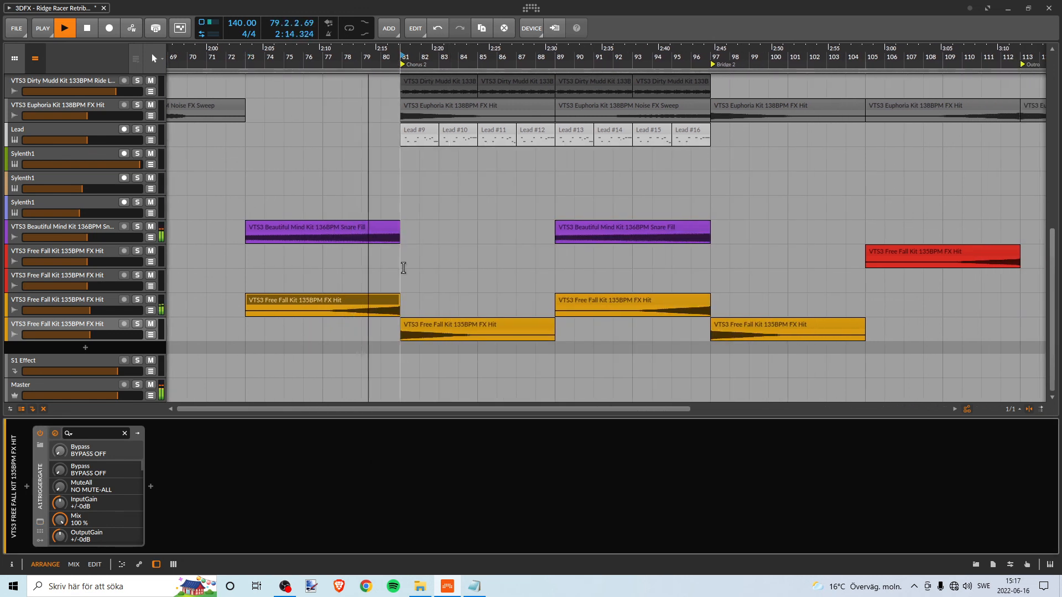
pyautogui.click(336, 370)
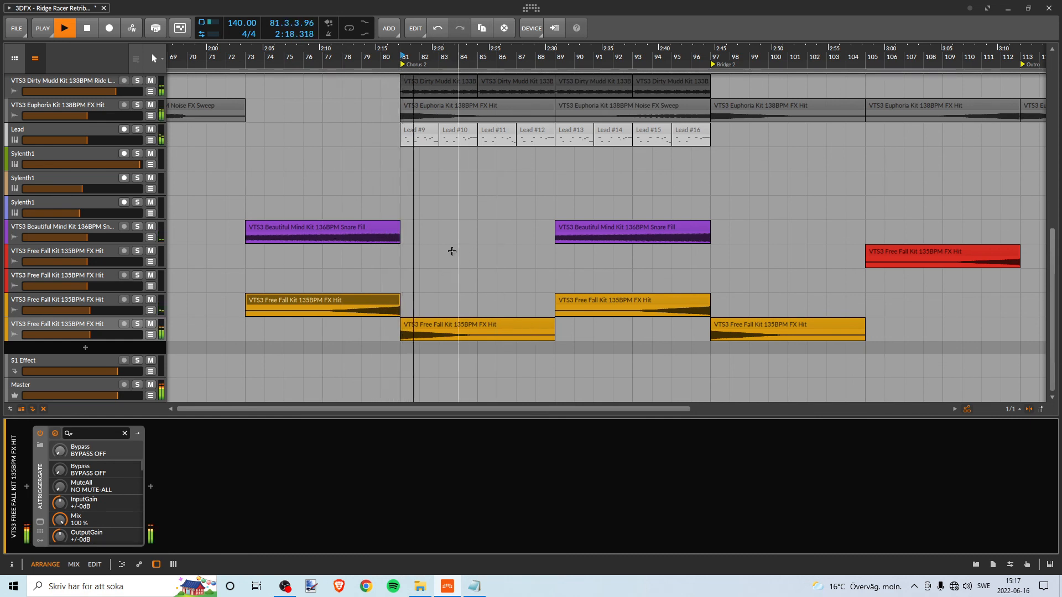
pyautogui.moveTo(437, 56); pyautogui.dragTo(245, 59)
pyautogui.moveTo(356, 57)
pyautogui.mouseDown()
pyautogui.moveTo(360, 35)
pyautogui.moveTo(339, 55)
pyautogui.mouseUp()
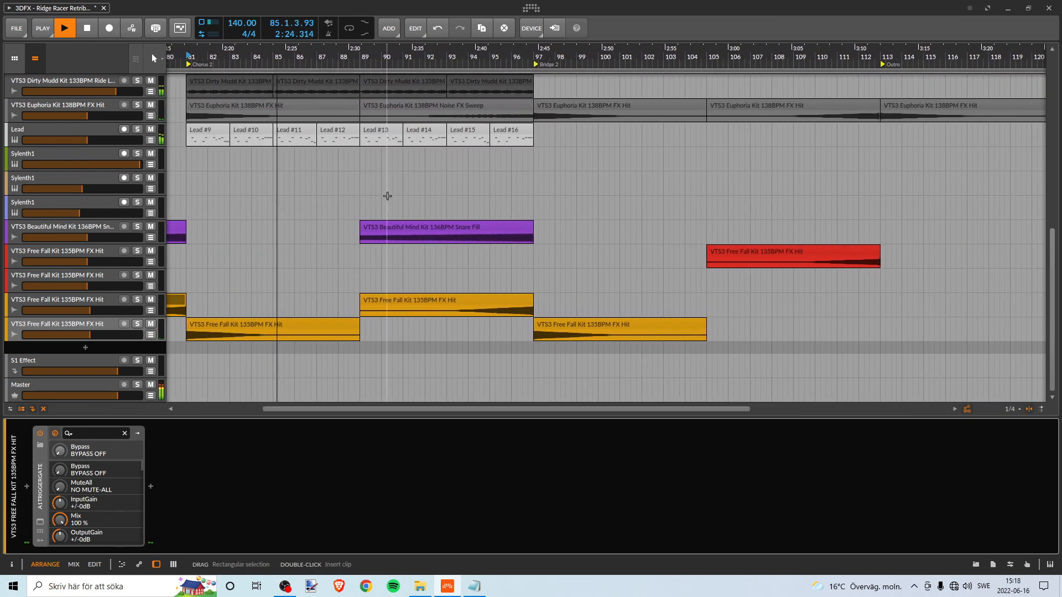
pyautogui.scroll(5, 336, 185)
pyautogui.scroll(-5, 337, 184)
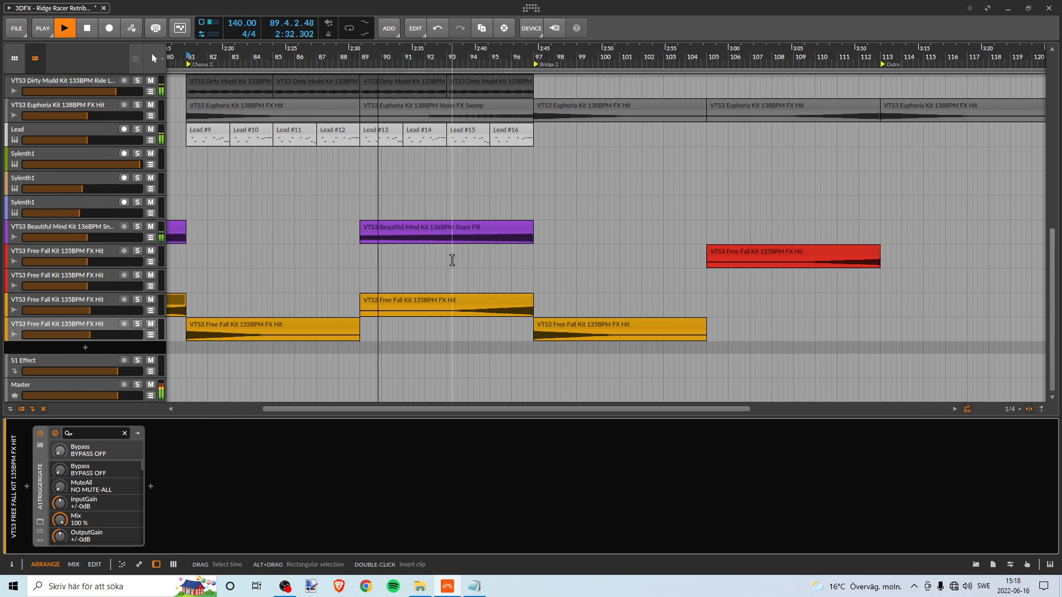
pyautogui.scroll(1, 450, 259)
pyautogui.scroll(-1, 452, 260)
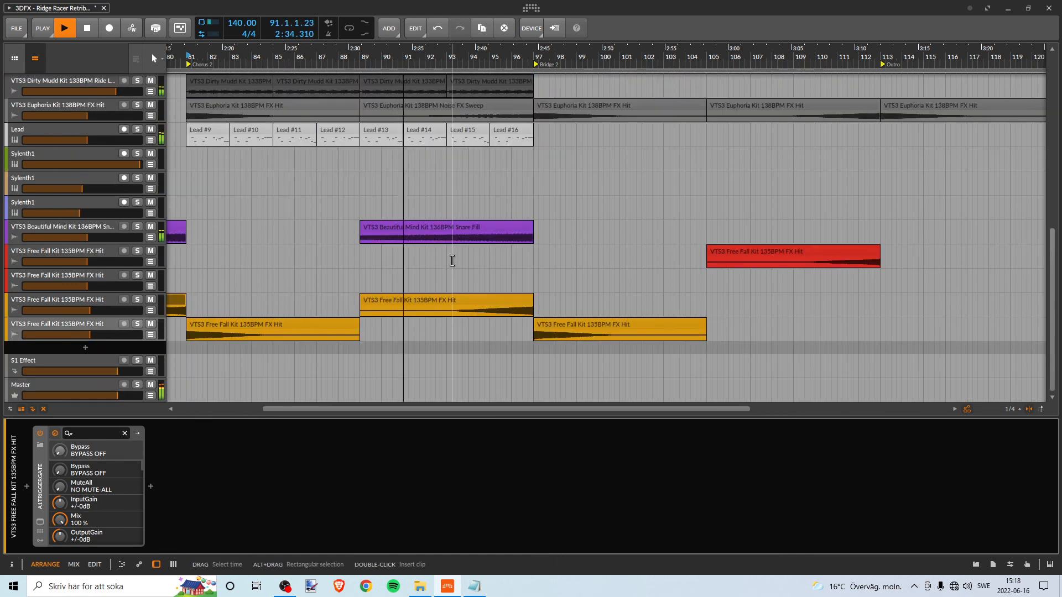
pyautogui.scroll(2, 452, 260)
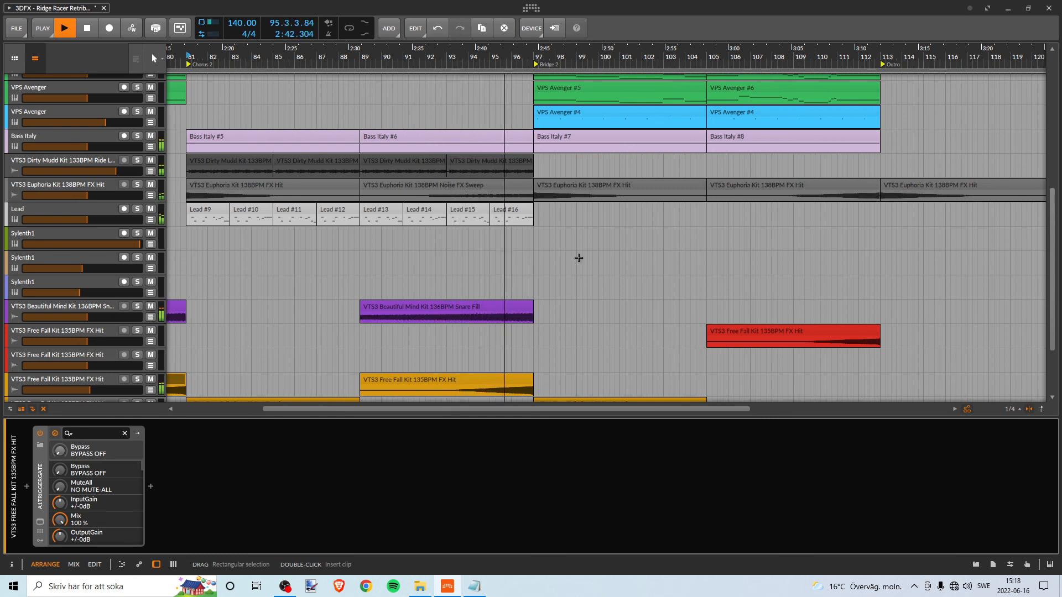
# - Look over the Bridge 2 arrangement during playback and save the project
pyautogui.moveTo(528, 54); pyautogui.dragTo(338, 60)
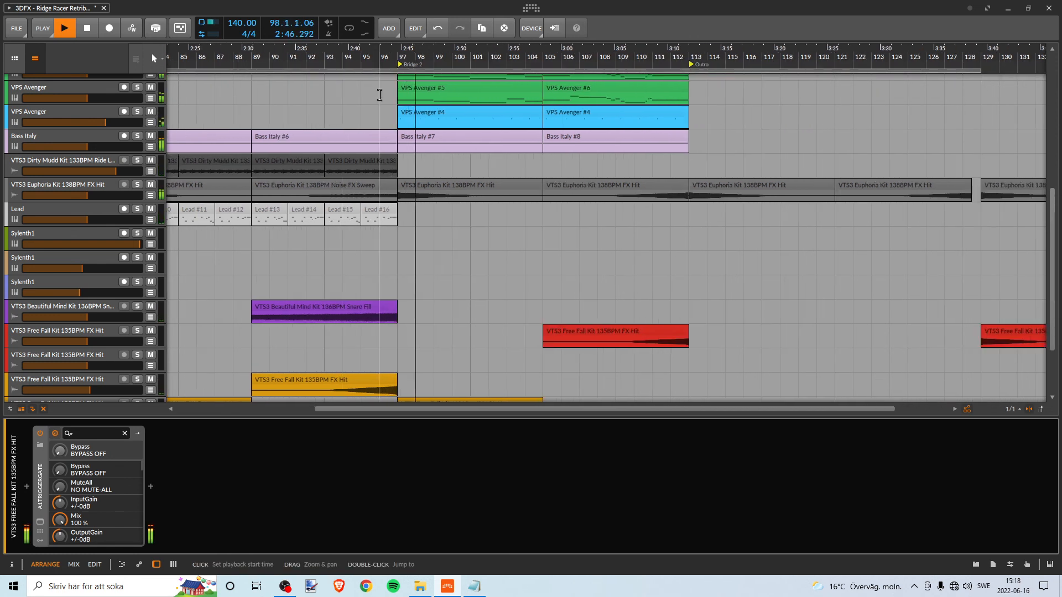
pyautogui.scroll(5, 397, 114)
pyautogui.scroll(-10, 397, 114)
pyautogui.scroll(10, 398, 114)
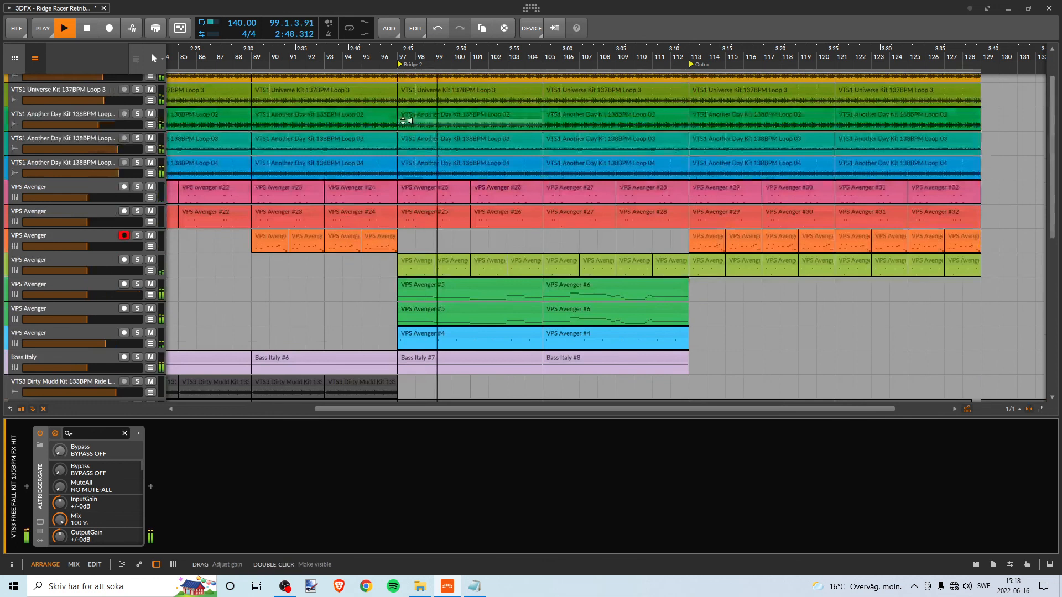
pyautogui.click(15, 28)
pyautogui.click(31, 81)
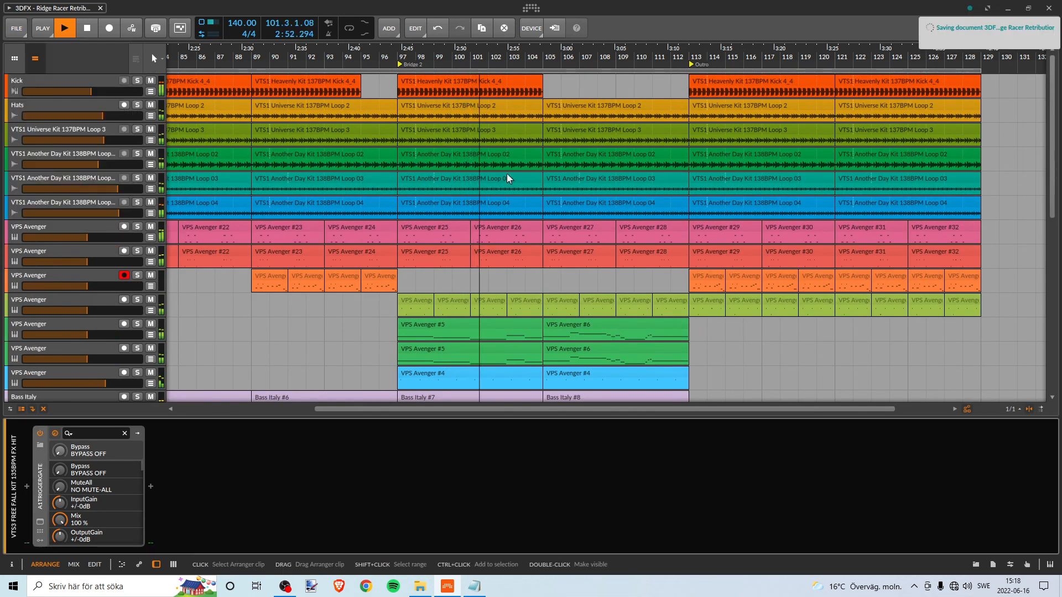
# - Listen through Bridge 2 into the Outro and examine which tracks carry clips before bar 113
pyautogui.scroll(-12, 451, 111)
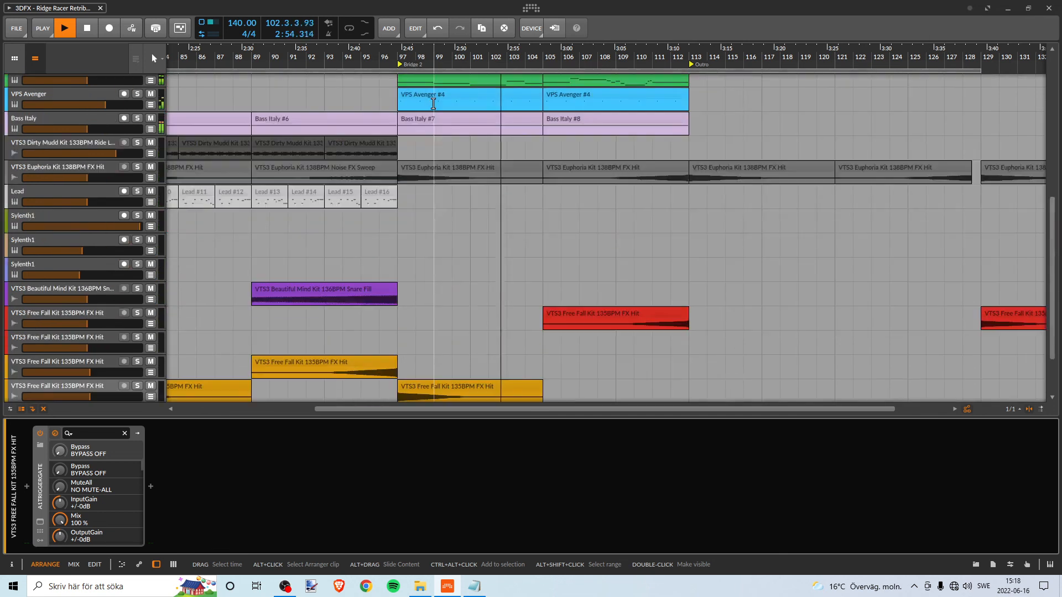
pyautogui.scroll(6, 434, 101)
pyautogui.scroll(5, 445, 100)
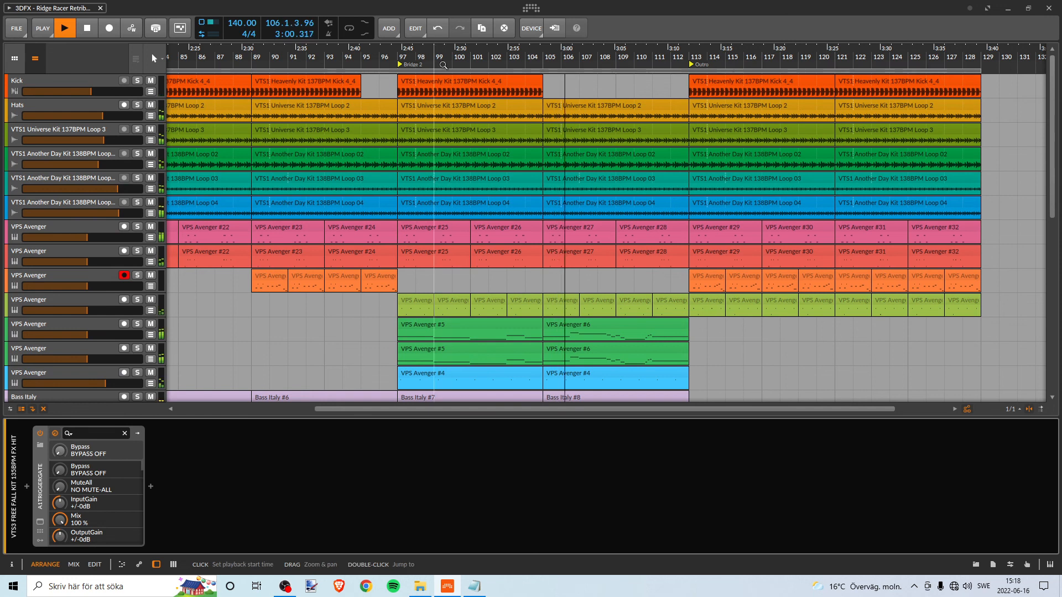
pyautogui.moveTo(452, 51); pyautogui.dragTo(329, 66)
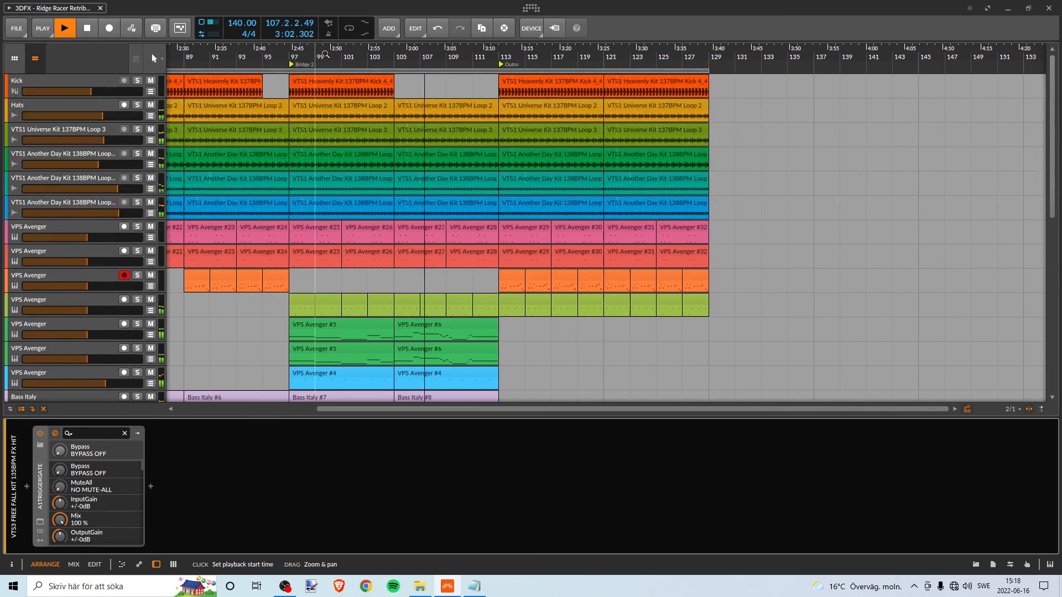
pyautogui.scroll(-4, 431, 153)
pyautogui.scroll(4, 411, 181)
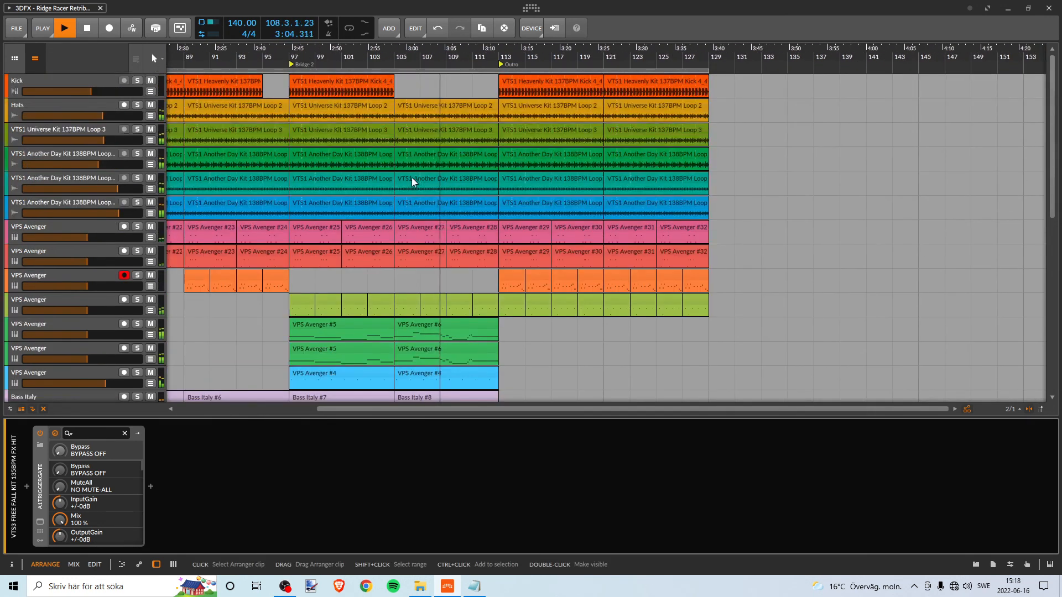
pyautogui.scroll(-4, 415, 178)
pyautogui.scroll(4, 420, 179)
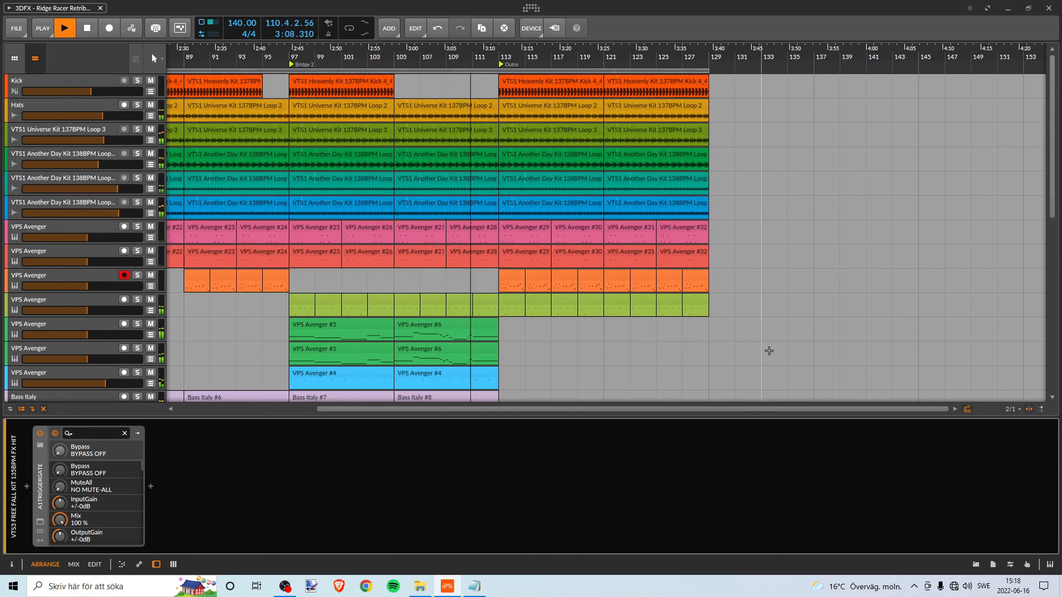
pyautogui.scroll(-4, 768, 349)
pyautogui.scroll(4, 765, 342)
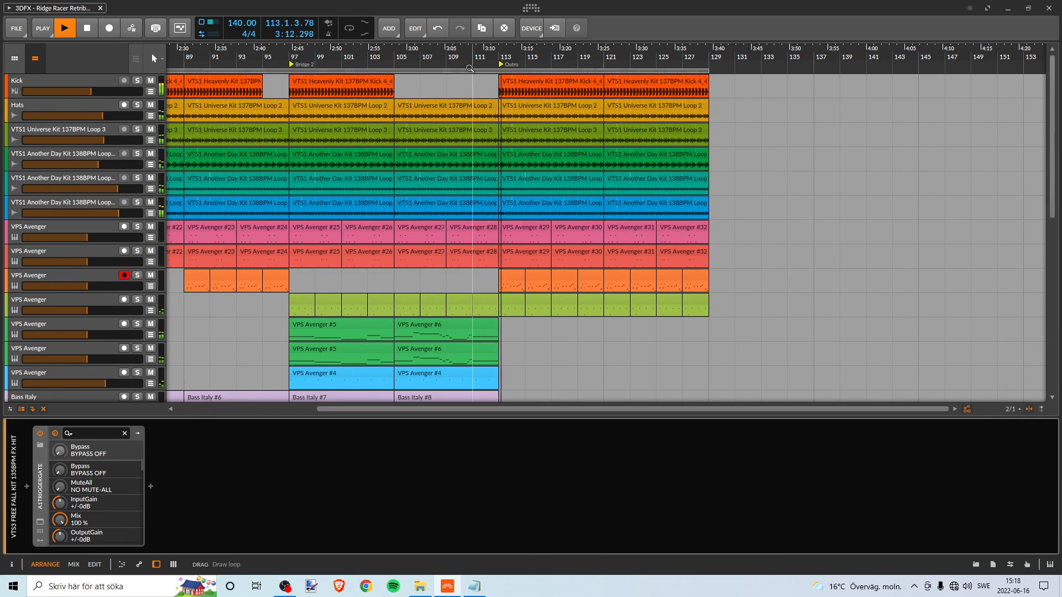
# - Copy the orange VPS Avenger clip from bar 113 to bar 111 and play the transition into the Outro from about bar 109
pyautogui.scroll(3, 451, 54)
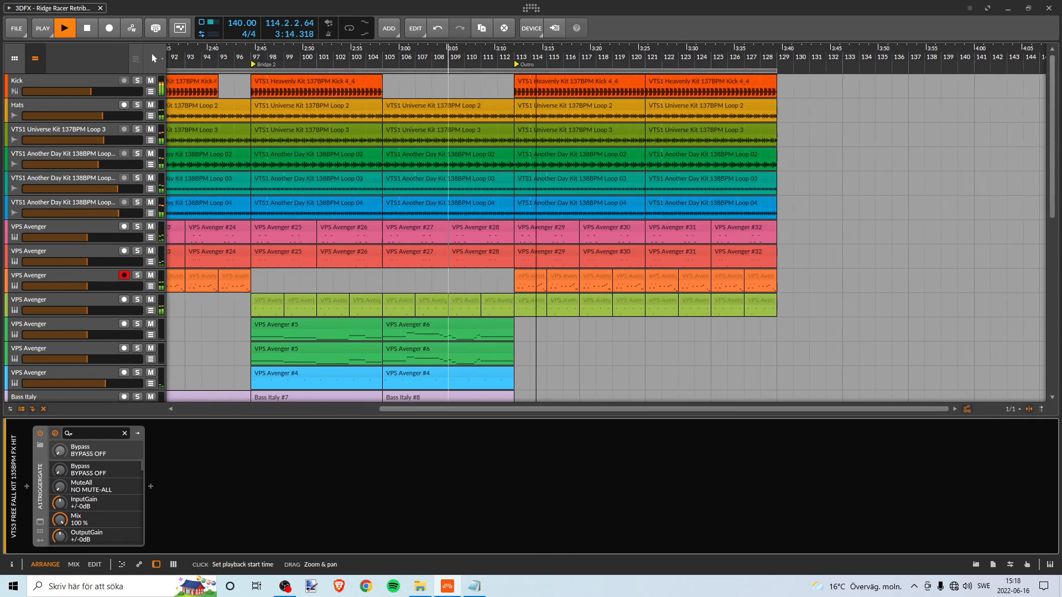
pyautogui.press('space')
pyautogui.moveTo(546, 277); pyautogui.dragTo(510, 280)
pyautogui.click(465, 68)
pyautogui.press('space')
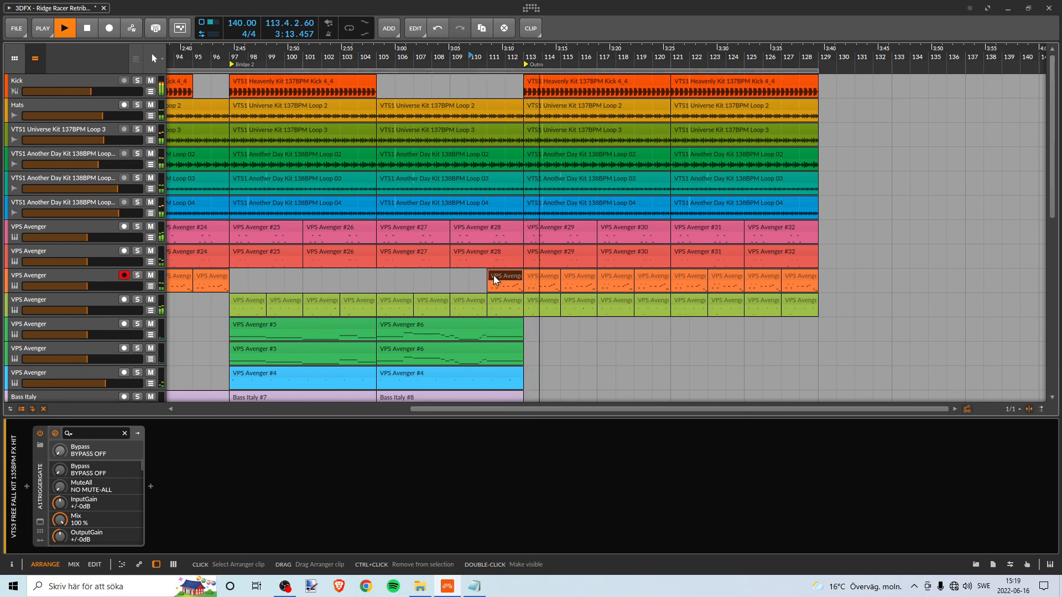
# - Stop playback and copy the orange VPS Avenger clip from bar 111 to bar 109
pyautogui.press('space')
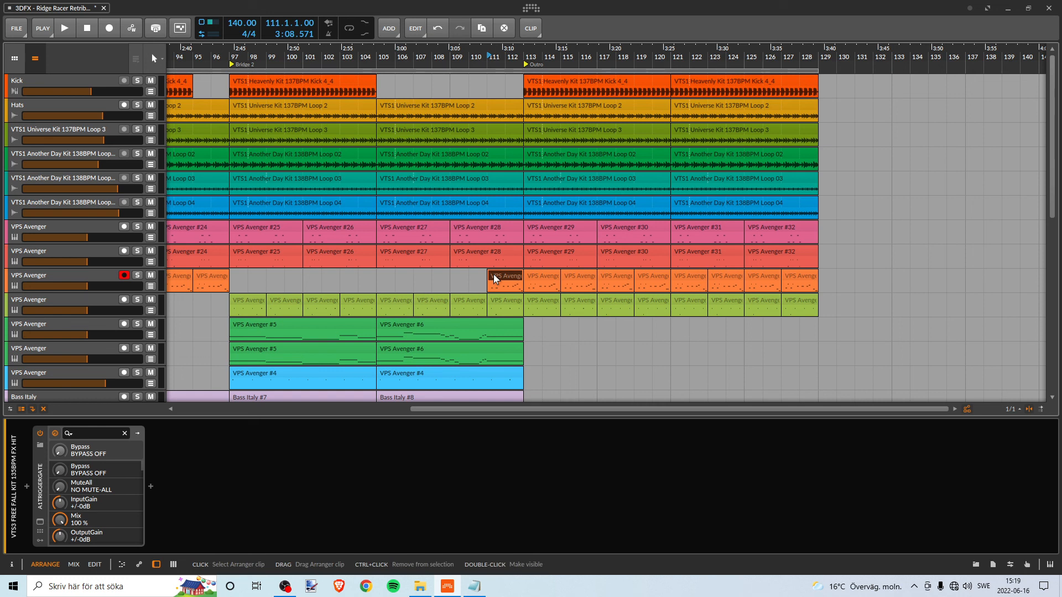
pyautogui.moveTo(494, 278); pyautogui.dragTo(457, 276)
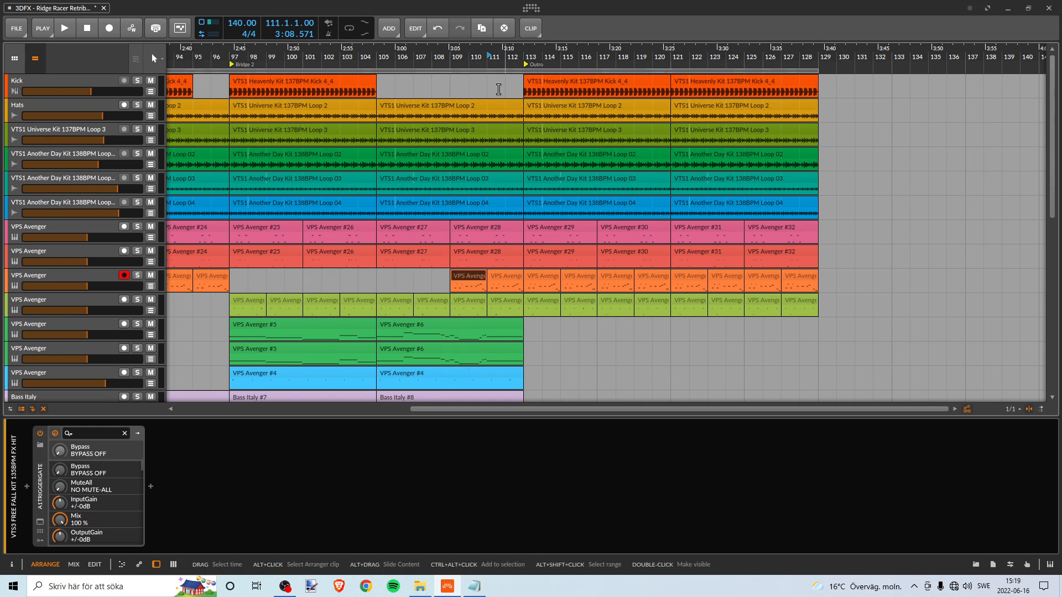
# - Play the transition into the Outro from bar 109 and stop playback
pyautogui.click(451, 55)
pyautogui.press('space')
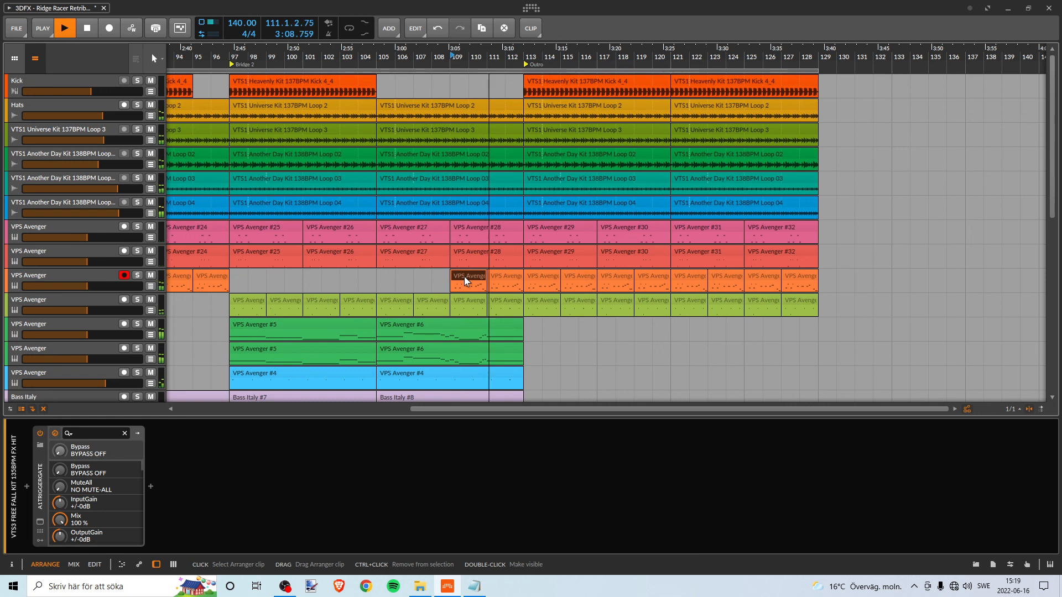
pyautogui.press('space')
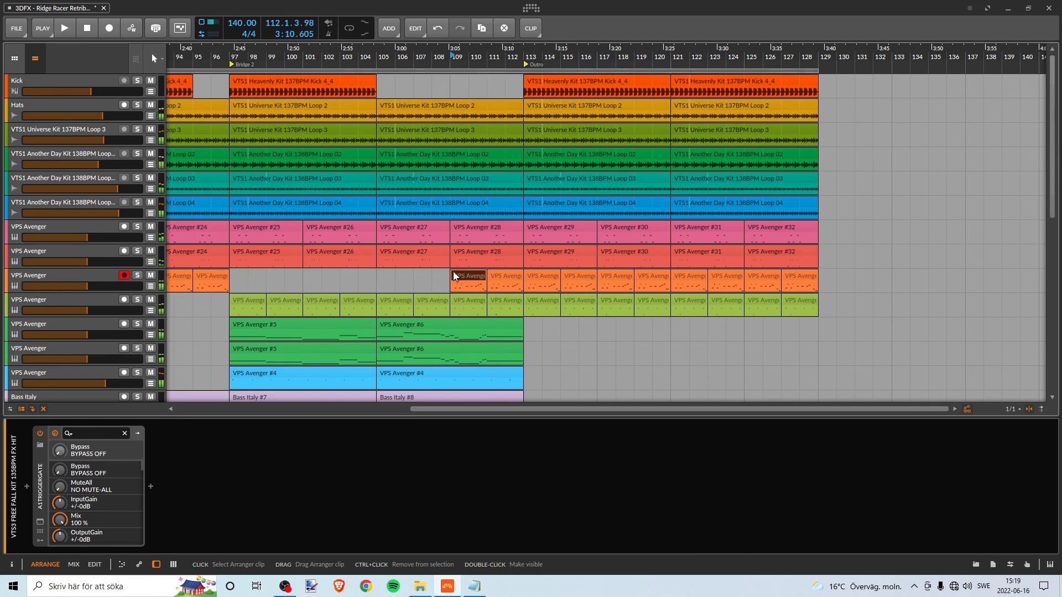
# - Delete the two orange VPS Avenger clips at bars 109 and 111, before the Outro
pyautogui.doubleClick(466, 277)
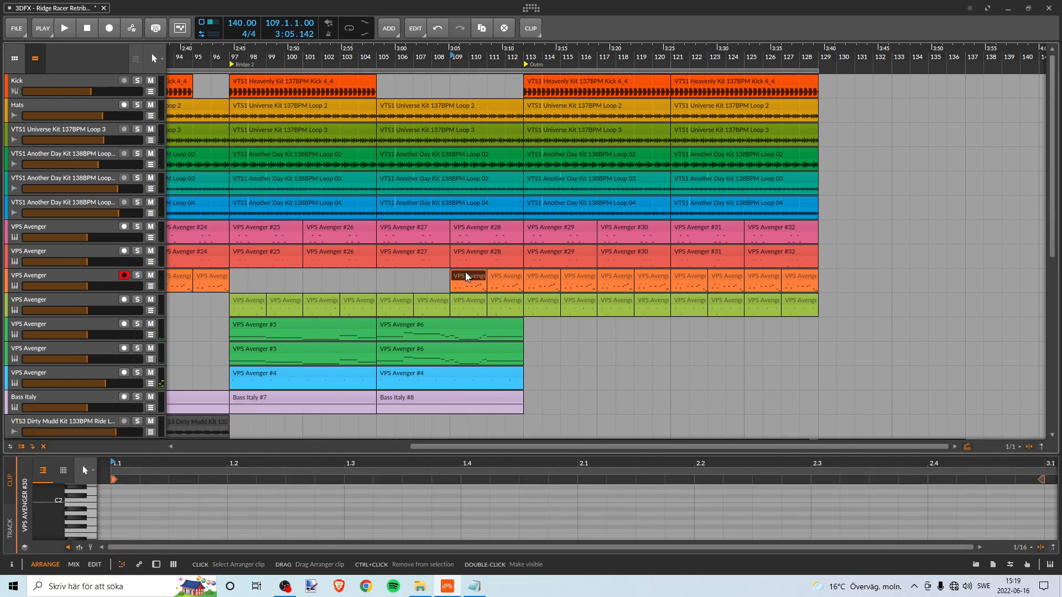
pyautogui.press('Delete')
pyautogui.click(504, 275)
pyautogui.press('Delete')
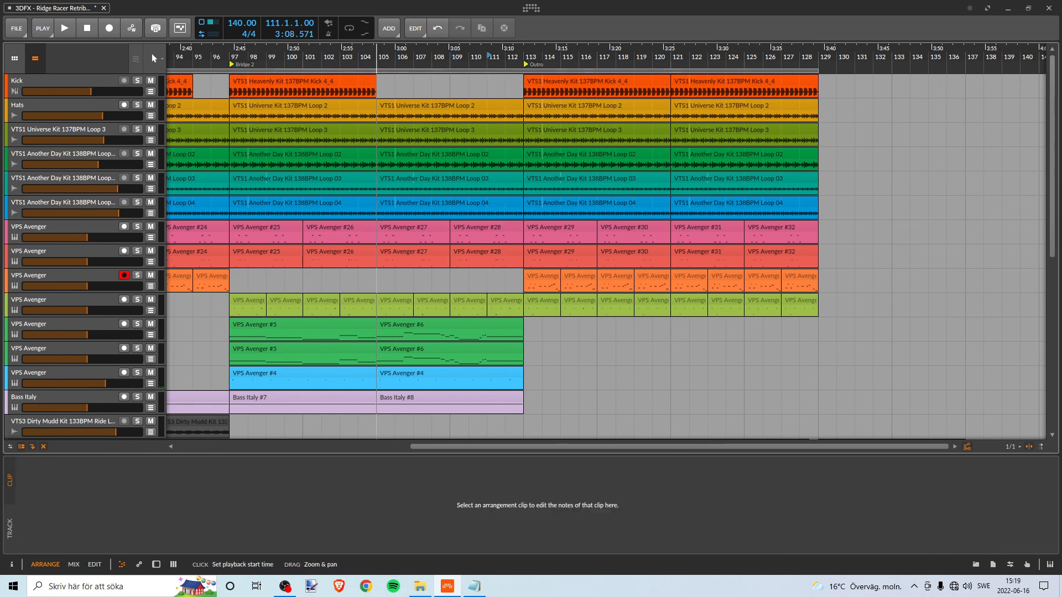
# - Save the project
pyautogui.moveTo(377, 57); pyautogui.dragTo(533, 50)
pyautogui.click(17, 32)
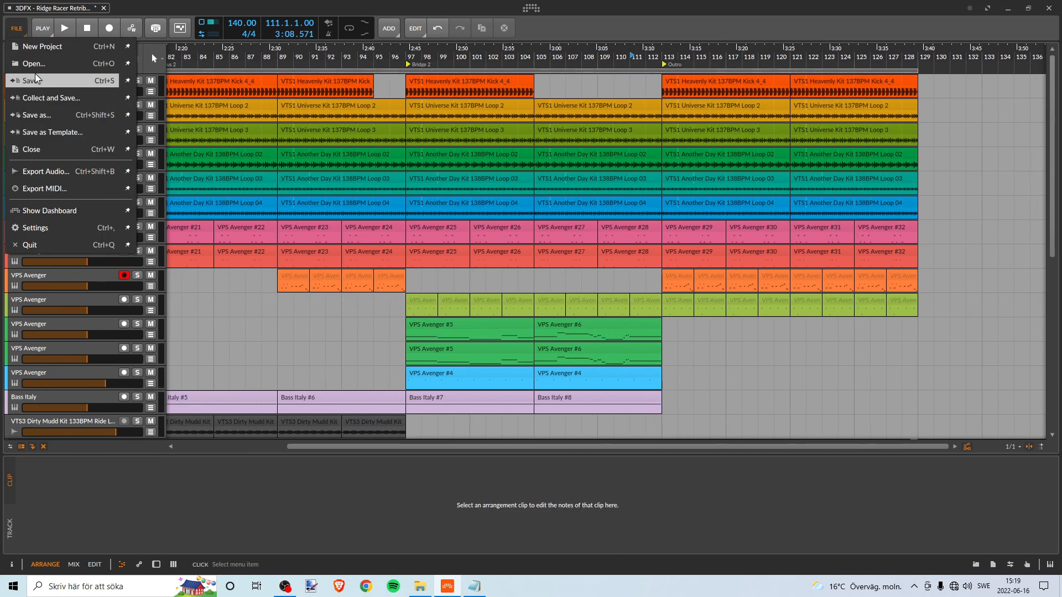
pyautogui.click(35, 80)
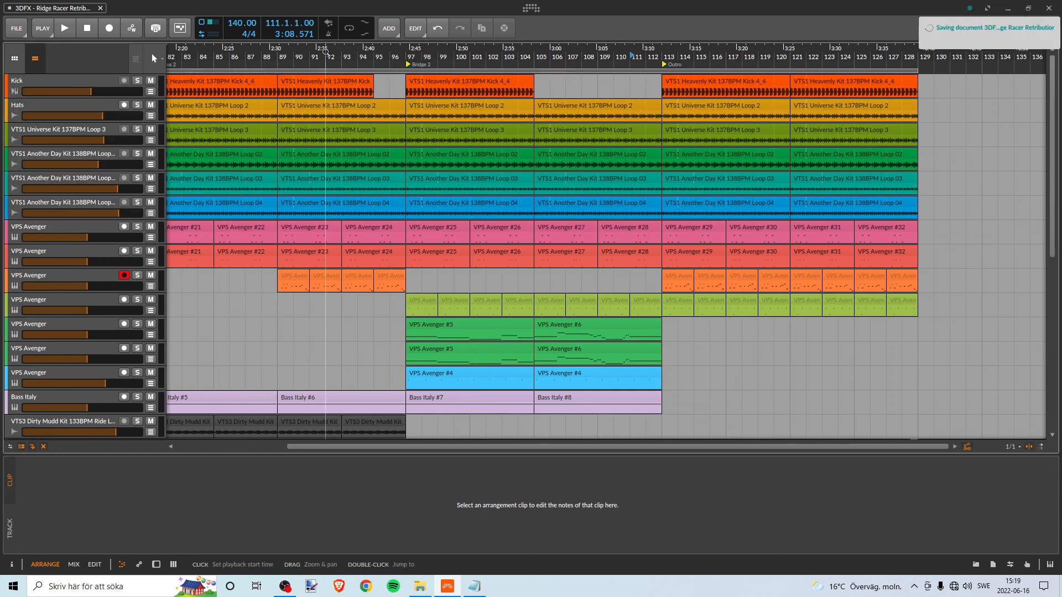
# - Look over the whole arrangement from Start to Outro across all tracks and save the project again
pyautogui.moveTo(325, 52); pyautogui.dragTo(561, 50)
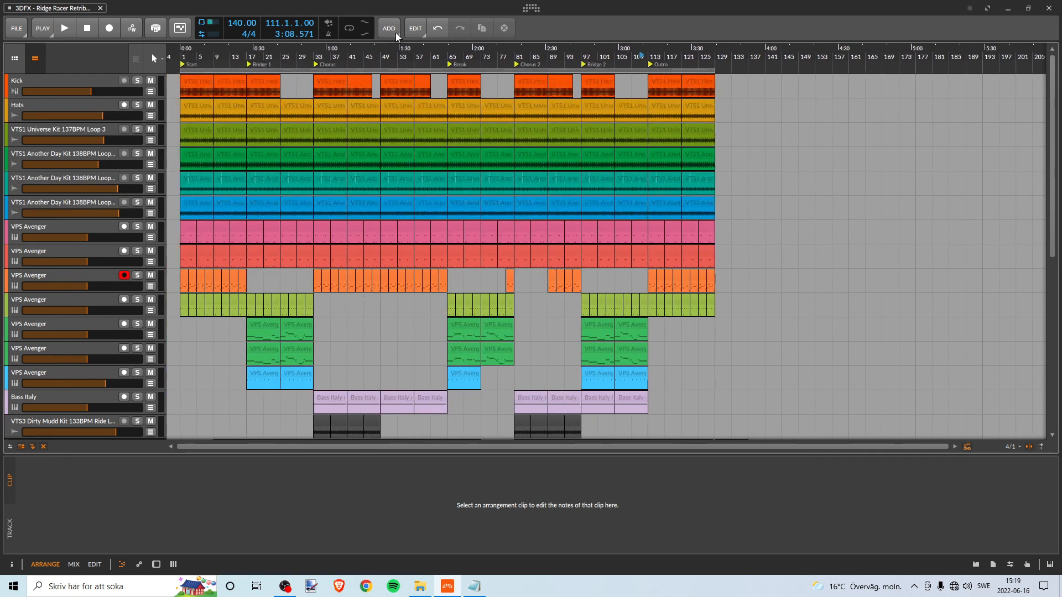
pyautogui.scroll(-5, 348, 190)
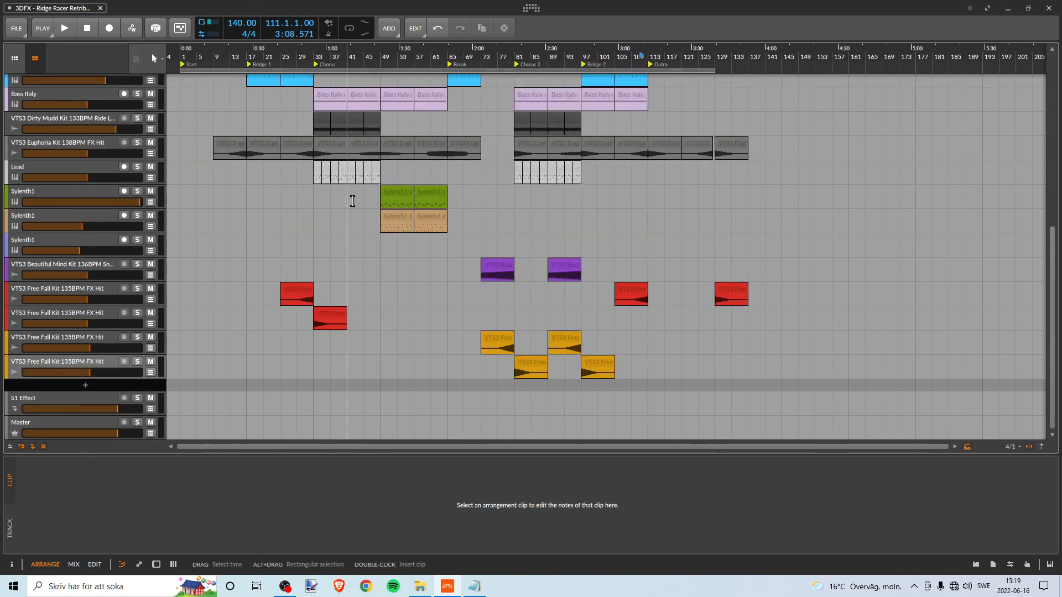
pyautogui.scroll(6, 353, 201)
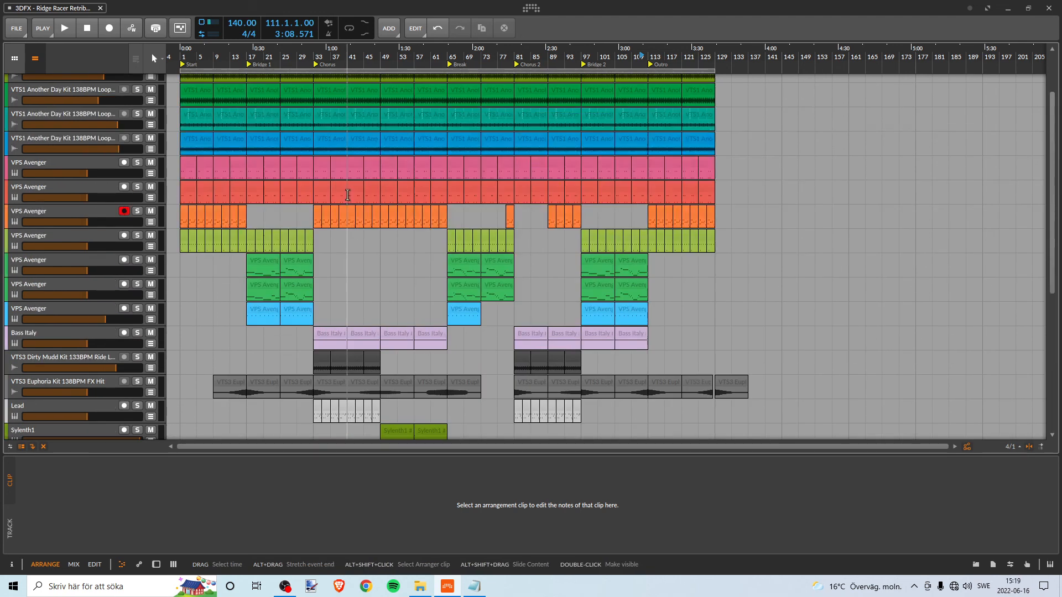
pyautogui.scroll(-5, 344, 195)
pyautogui.scroll(5, 344, 195)
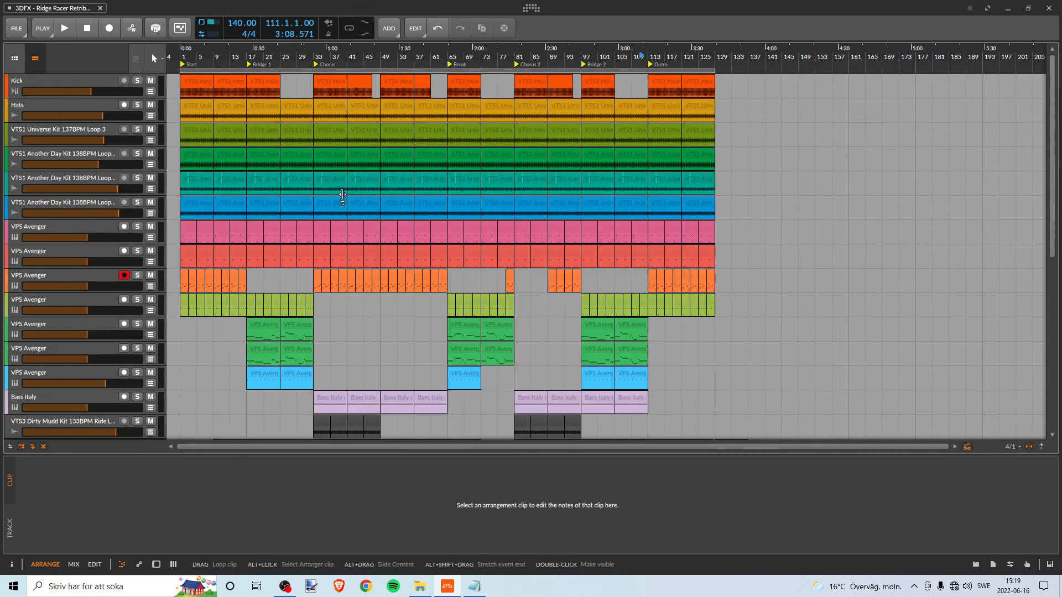
pyautogui.scroll(-6, 344, 195)
pyautogui.click(17, 30)
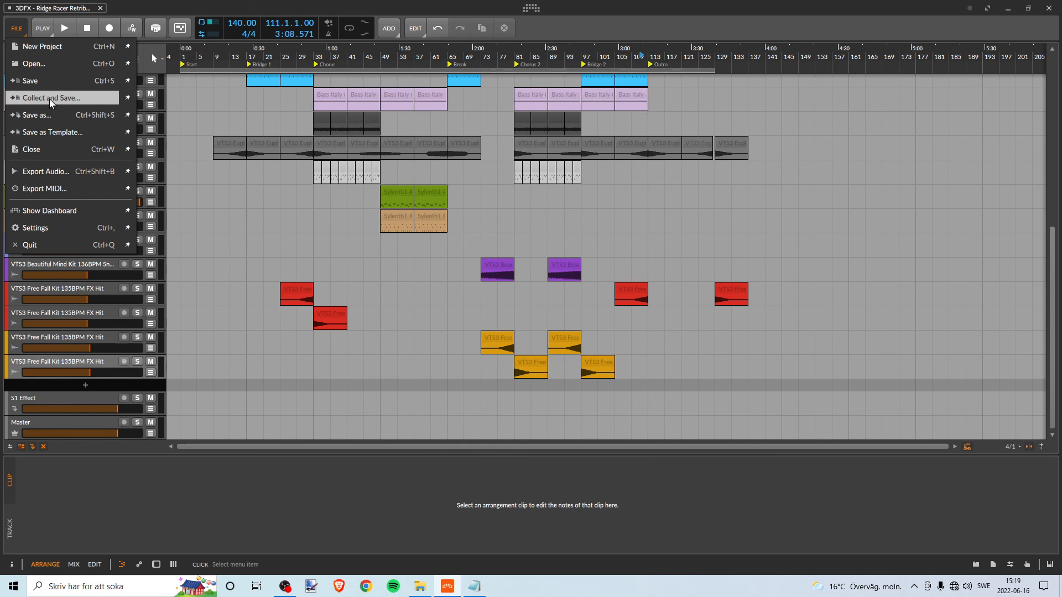
pyautogui.click(49, 80)
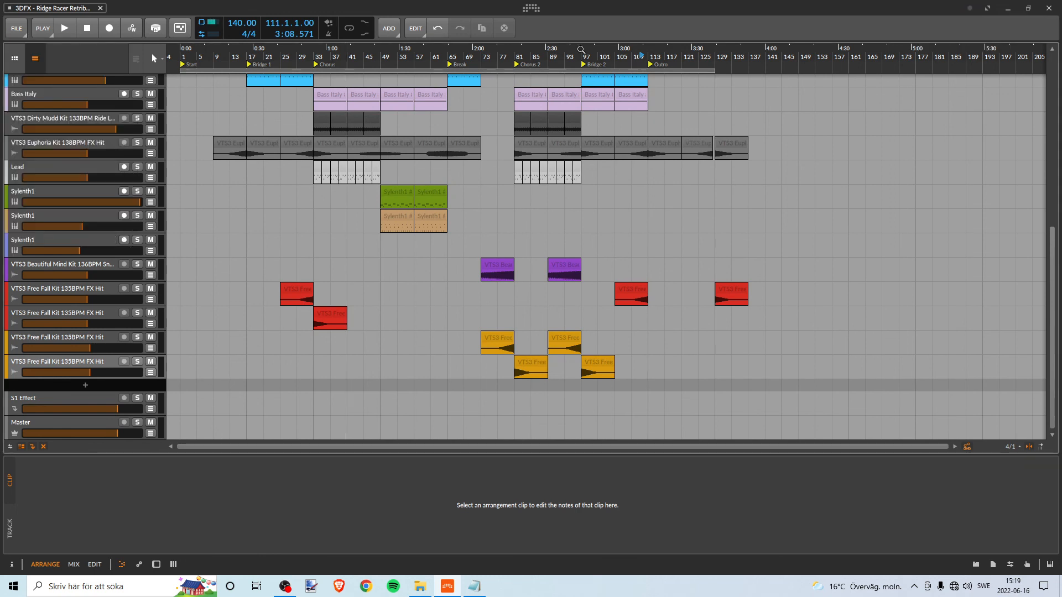
# - Look through the dashboard's user interface settings and its Quick Start, Recent Projects, My Projects and My Templates pages, and close the dashboard
pyautogui.click(532, 9)
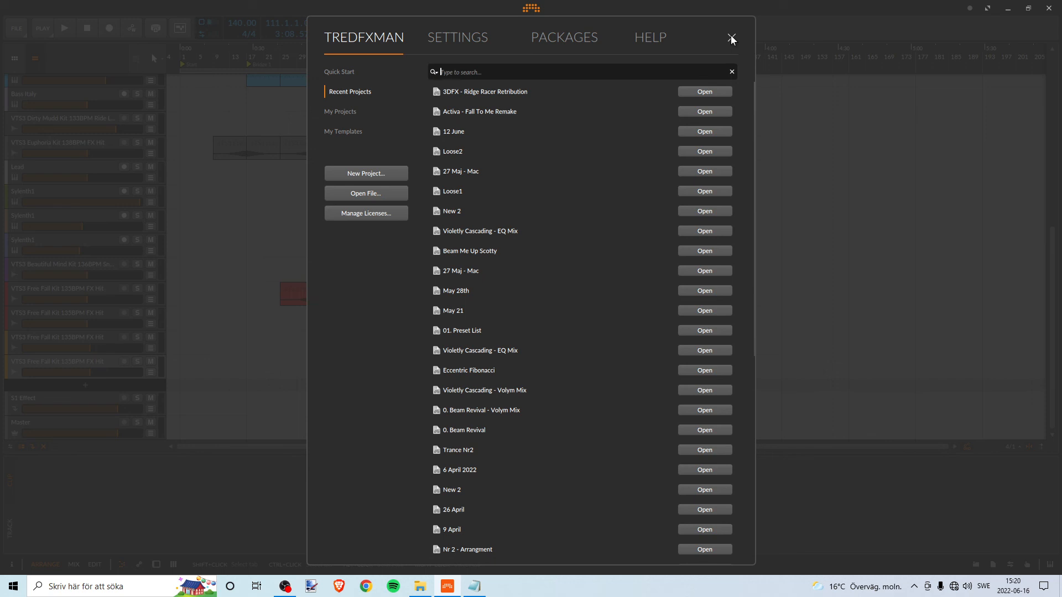
pyautogui.click(443, 38)
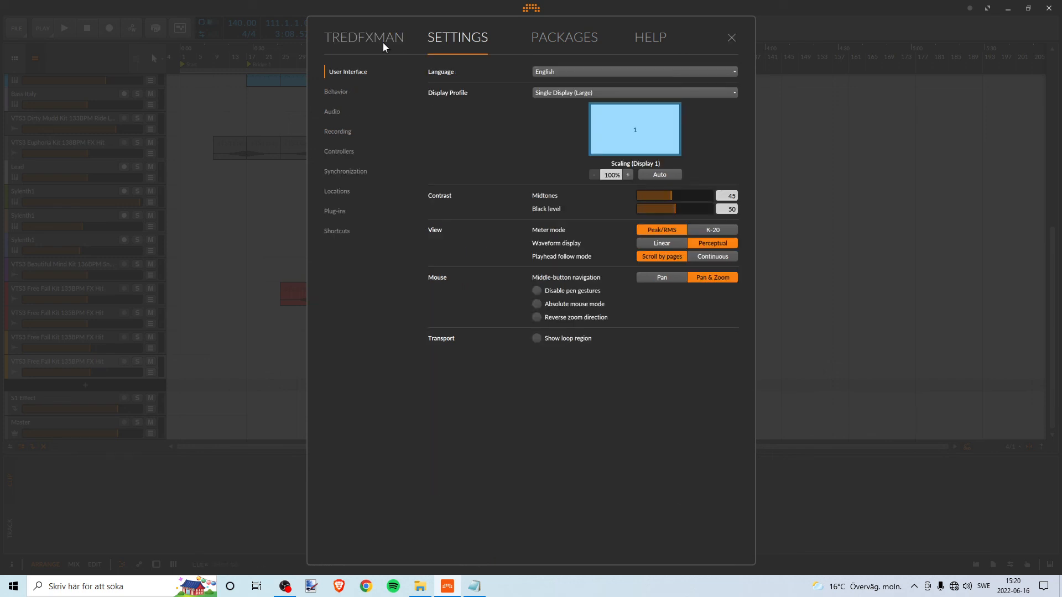
pyautogui.click(366, 40)
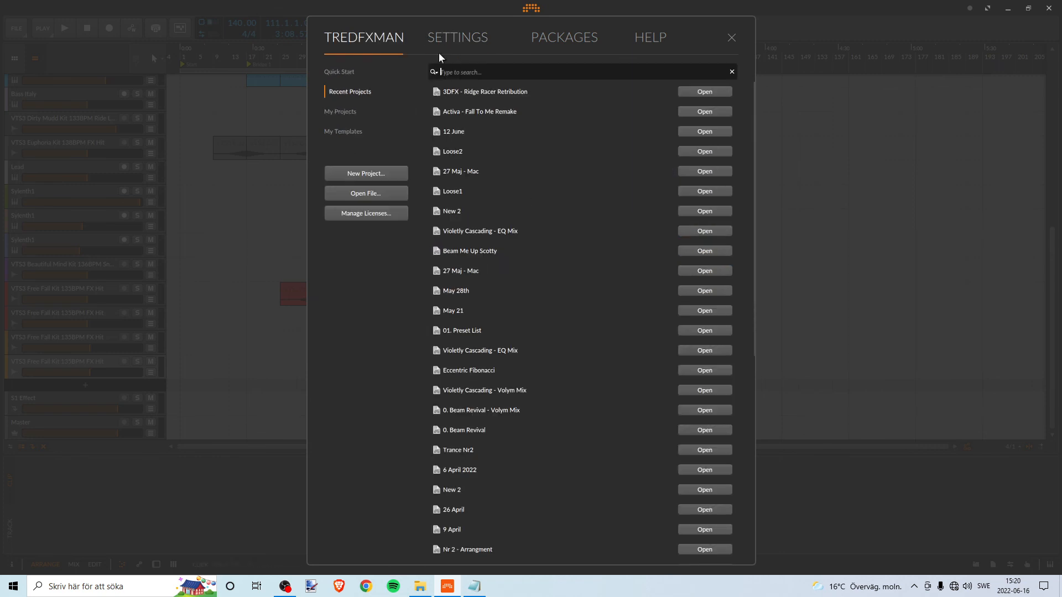
pyautogui.click(344, 78)
pyautogui.click(347, 89)
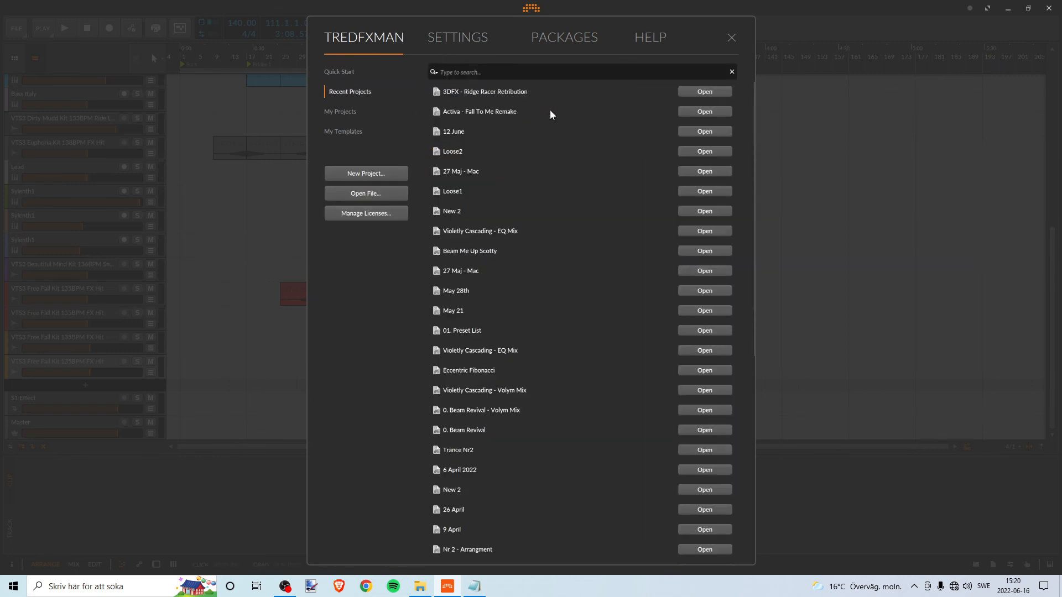
pyautogui.click(332, 111)
pyautogui.click(350, 131)
pyautogui.click(344, 73)
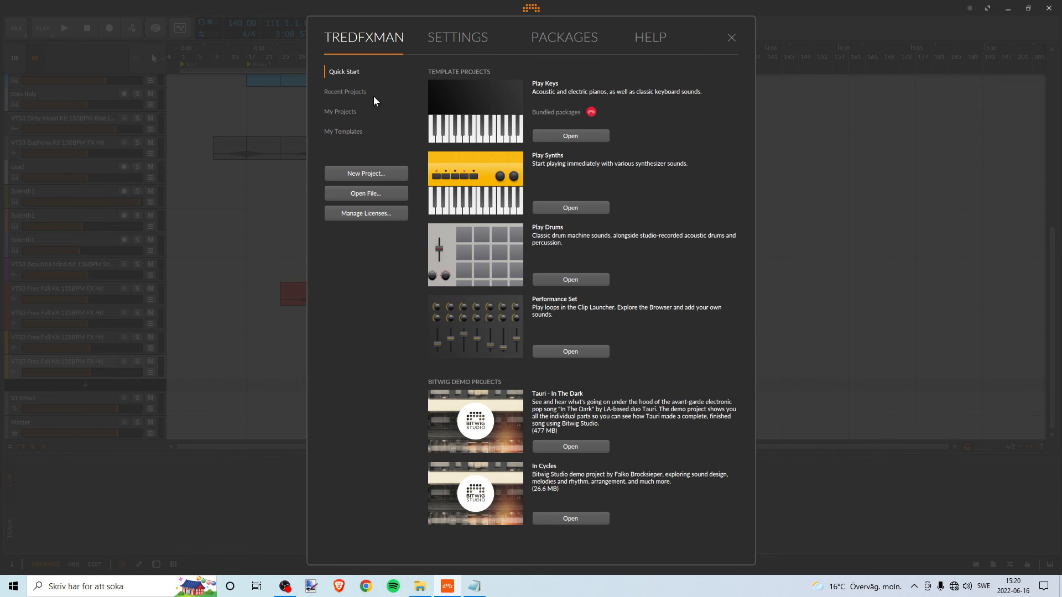
pyautogui.click(348, 92)
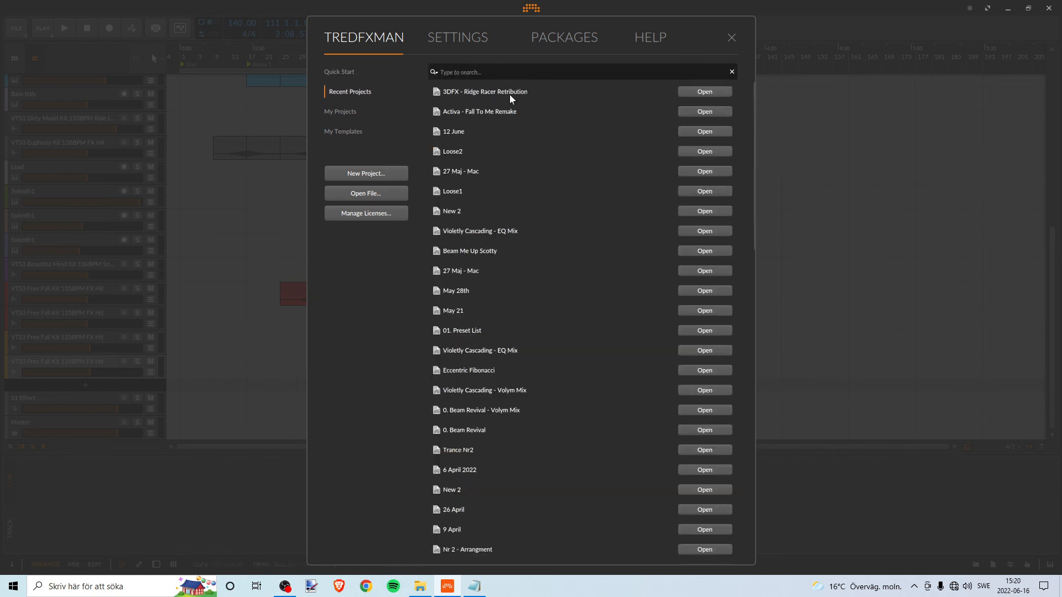
pyautogui.click(446, 39)
pyautogui.click(382, 38)
pyautogui.click(731, 37)
# - Review the finished arrangement across all sections, from the Kick track down to the FX Hit tracks
pyautogui.scroll(5, 286, 236)
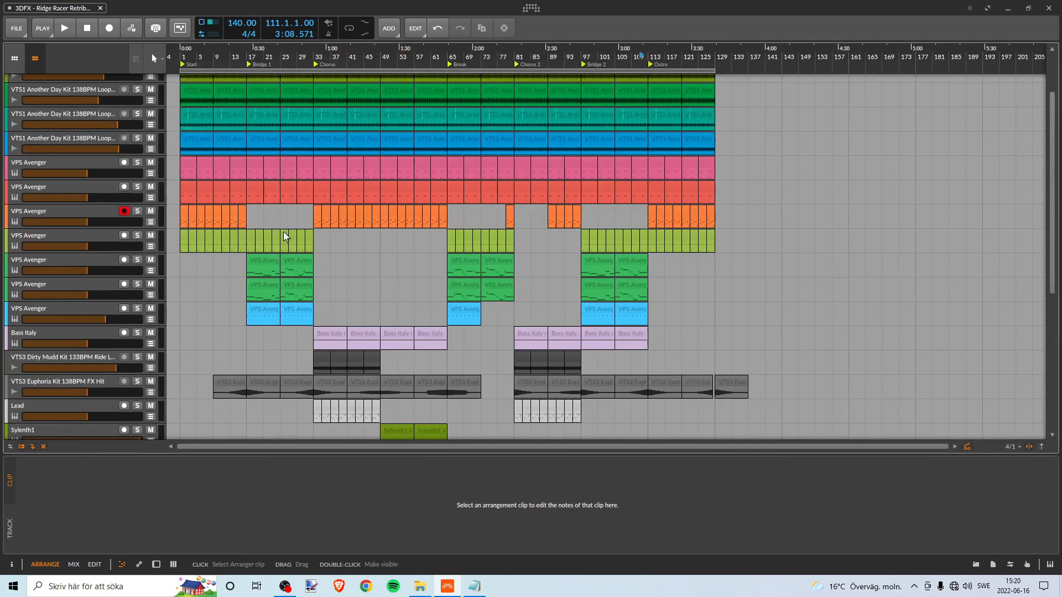
pyautogui.scroll(-5, 285, 237)
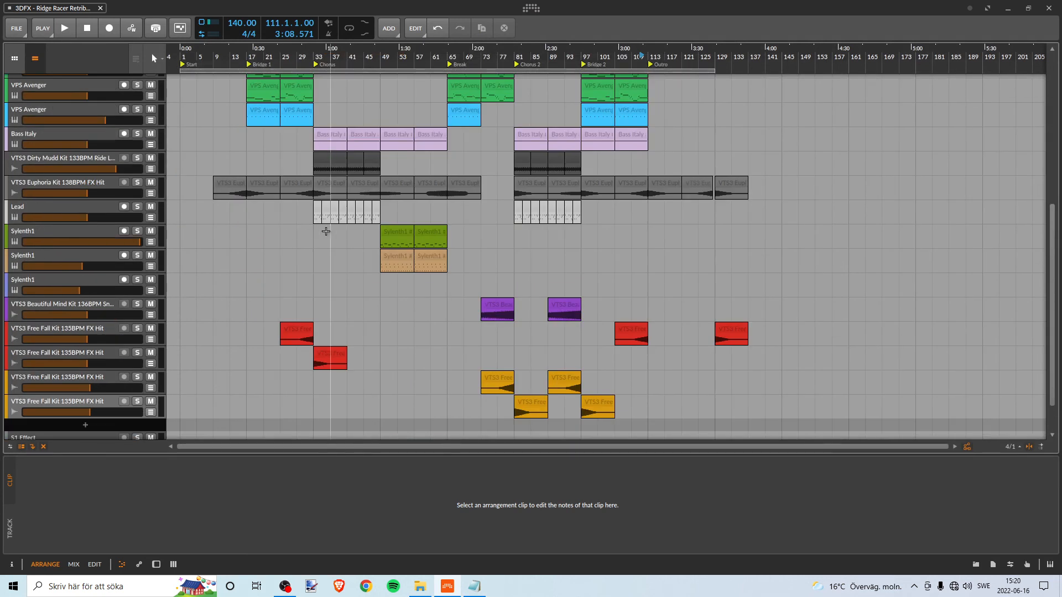
pyautogui.scroll(-2, 528, 365)
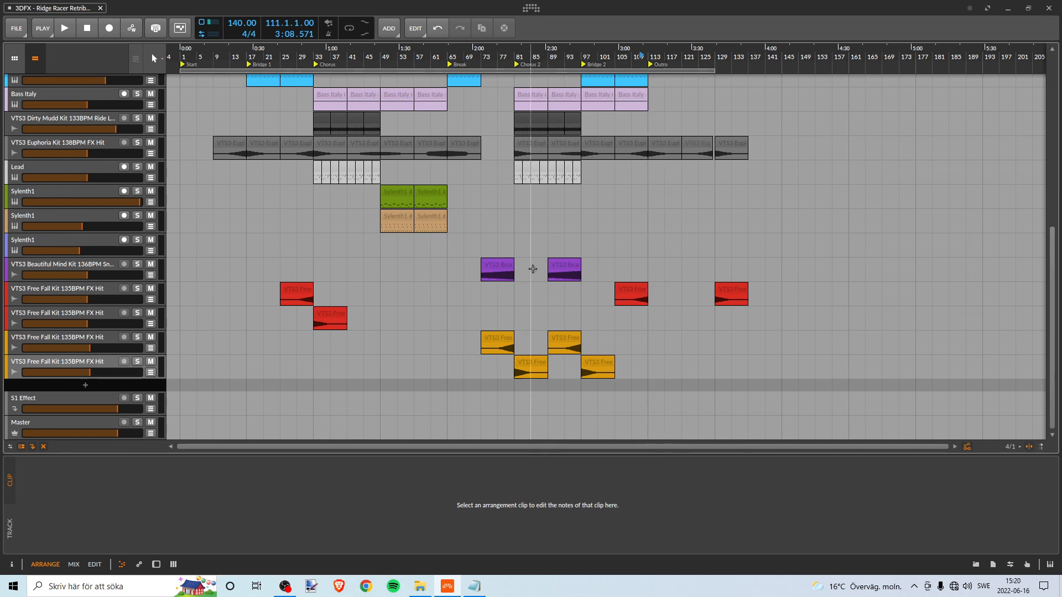
pyautogui.scroll(15, 190, 254)
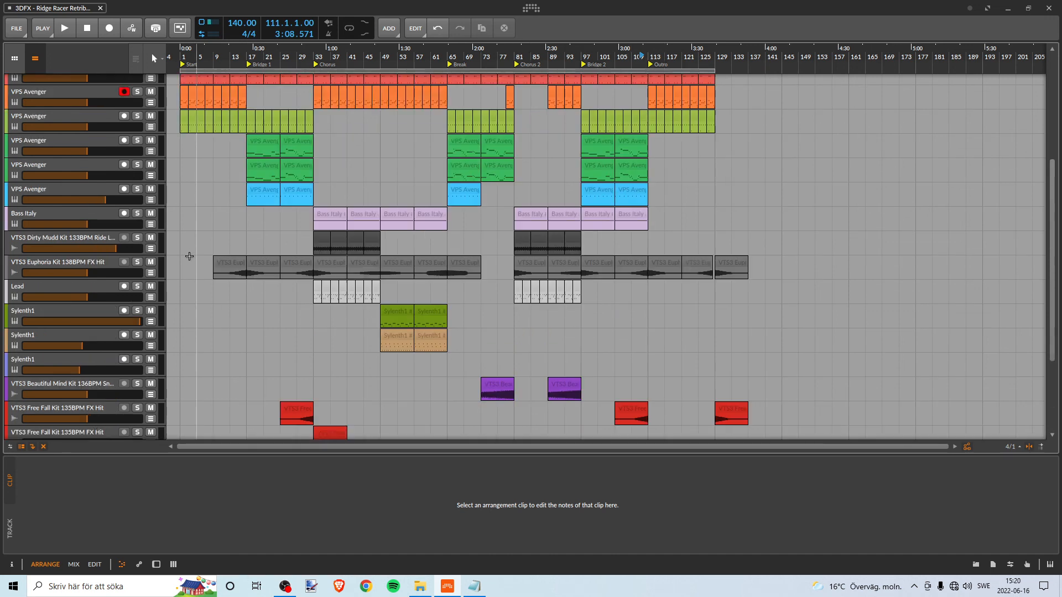
pyautogui.scroll(-10, 202, 239)
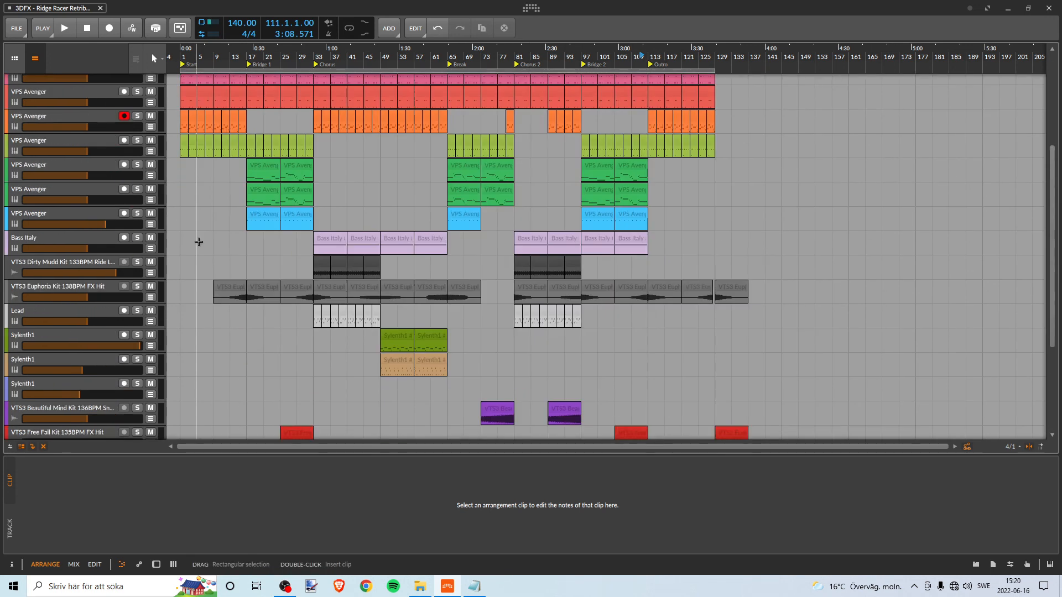
pyautogui.scroll(10, 207, 239)
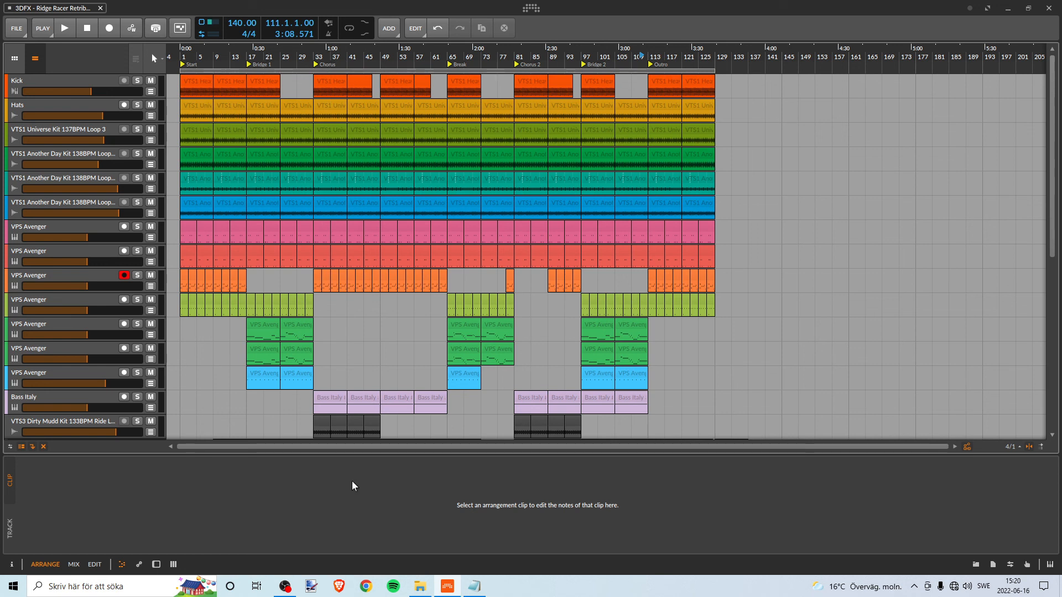
# - Switch to OBS to check the running recording and return to the Bitwig Studio arrangement
pyautogui.moveTo(285, 588)
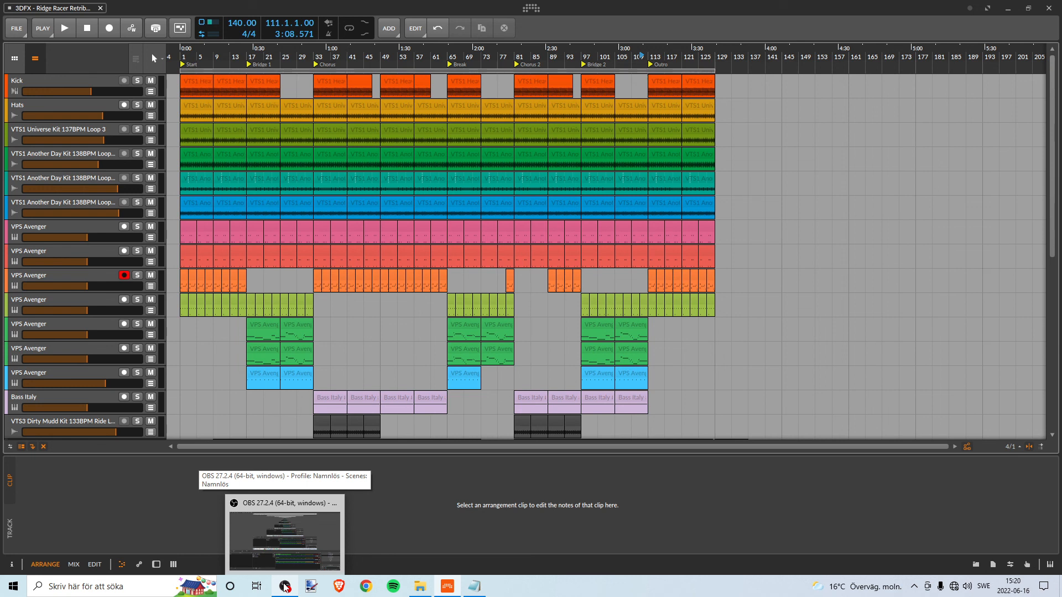
pyautogui.click(285, 587)
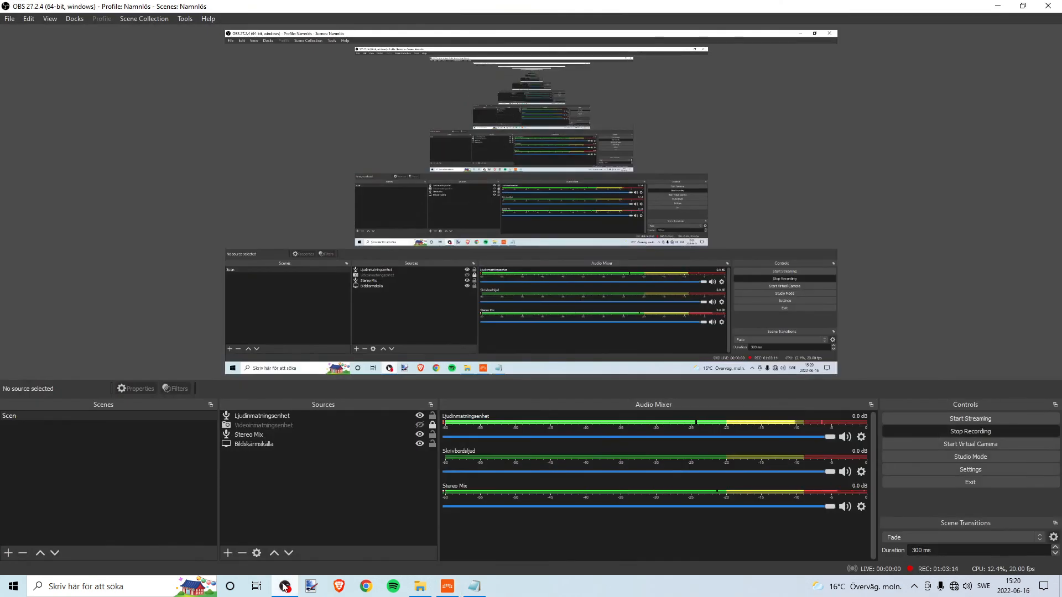
pyautogui.click(284, 587)
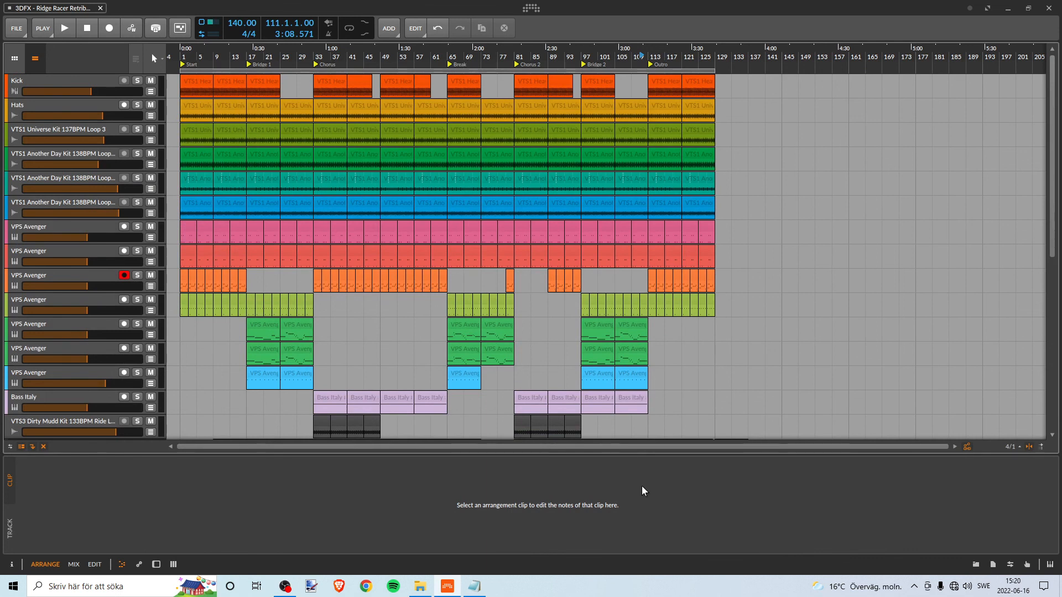